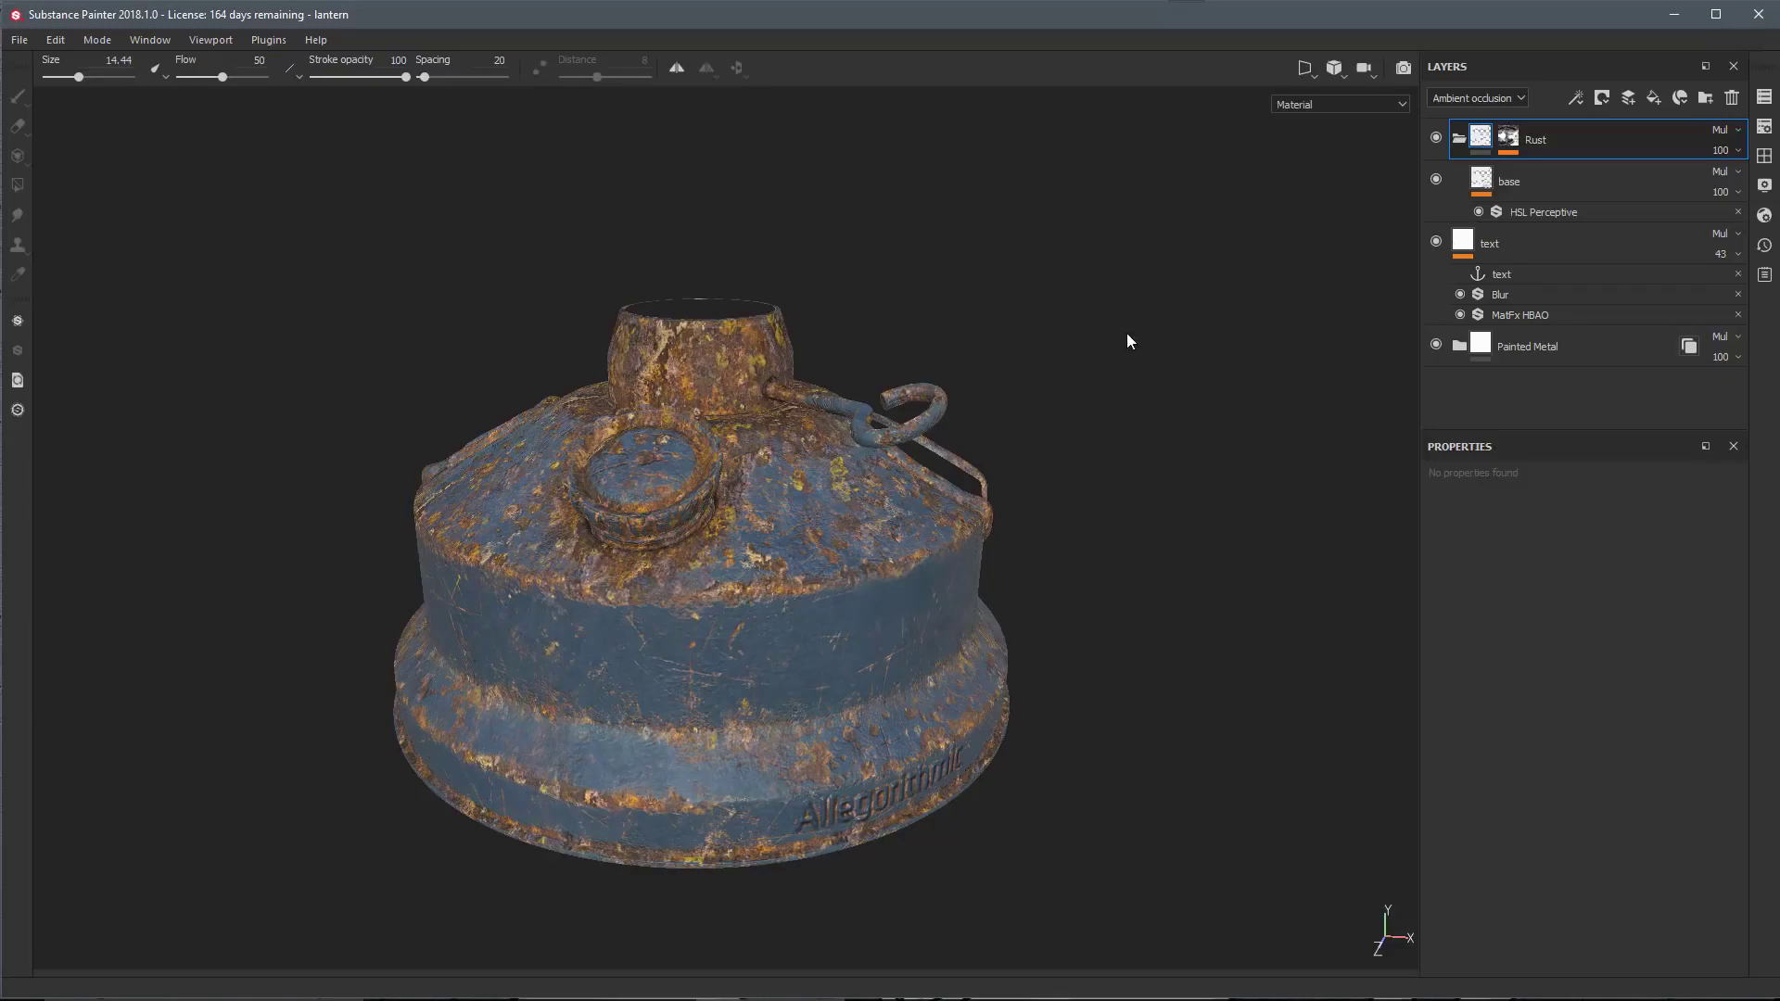
Add a fill layer above the Rust folder and set its ambient occlusion blending mode to Normal
right_click_drag(1033, 390, 1055, 410, "alt")
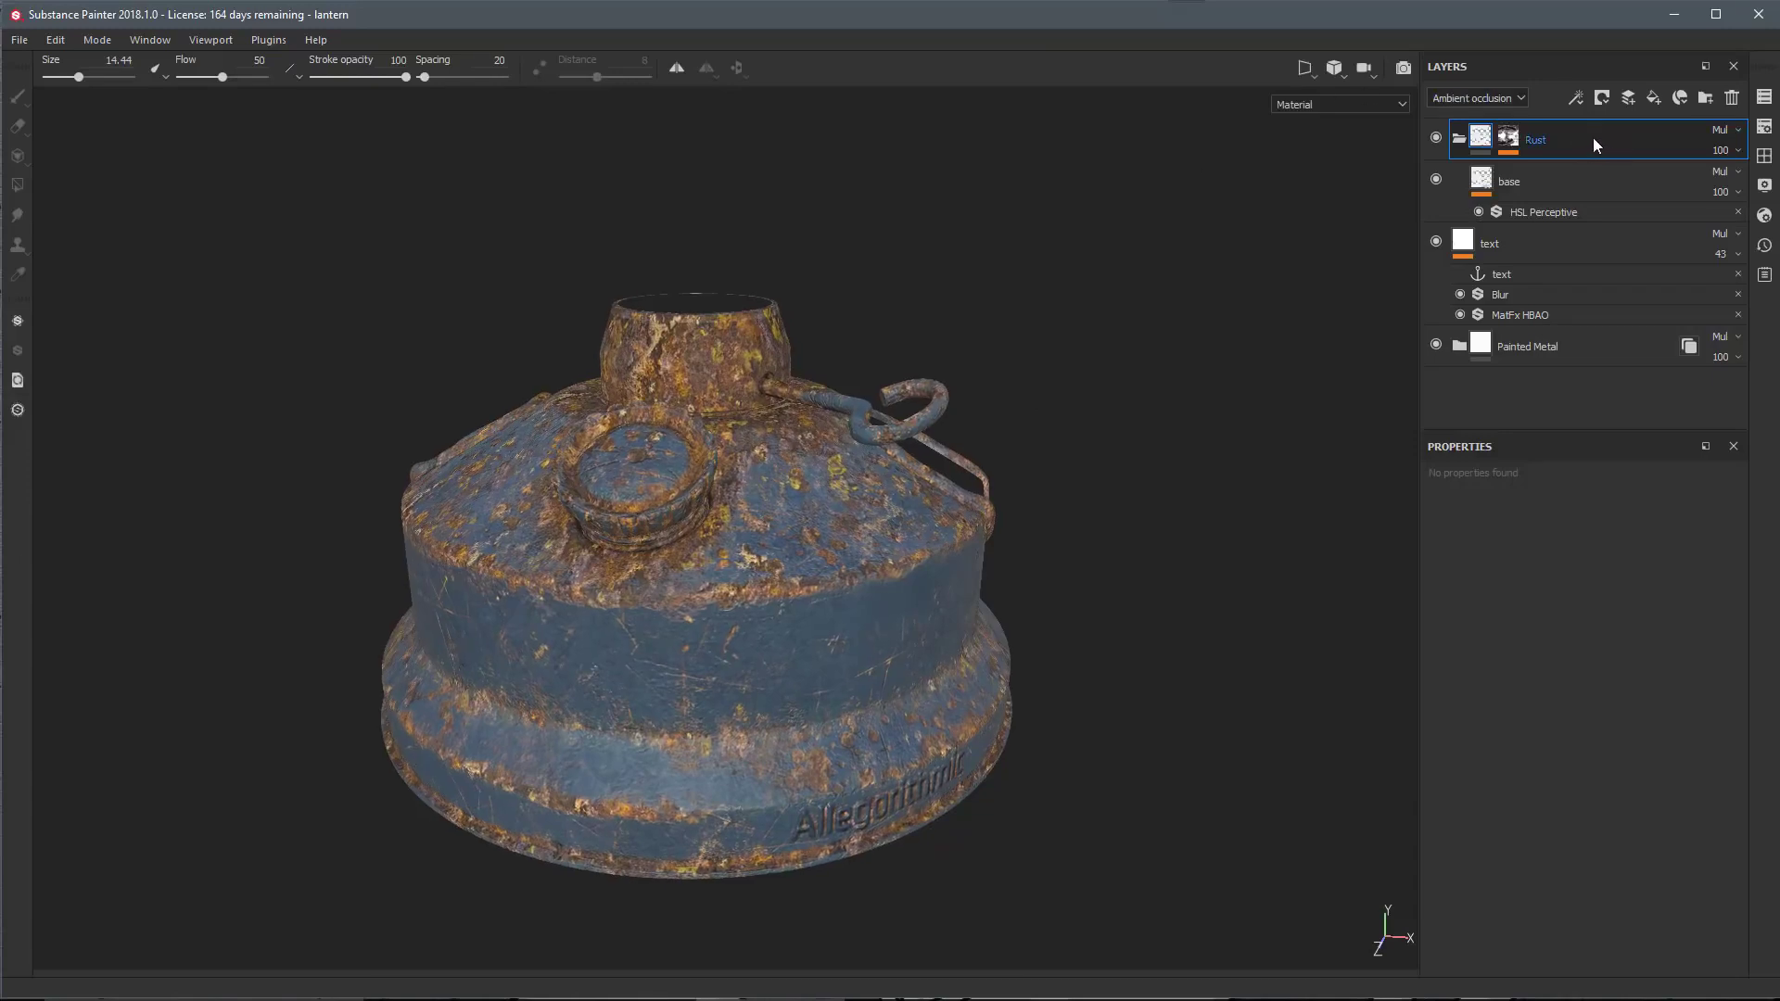
left_click(1654, 97)
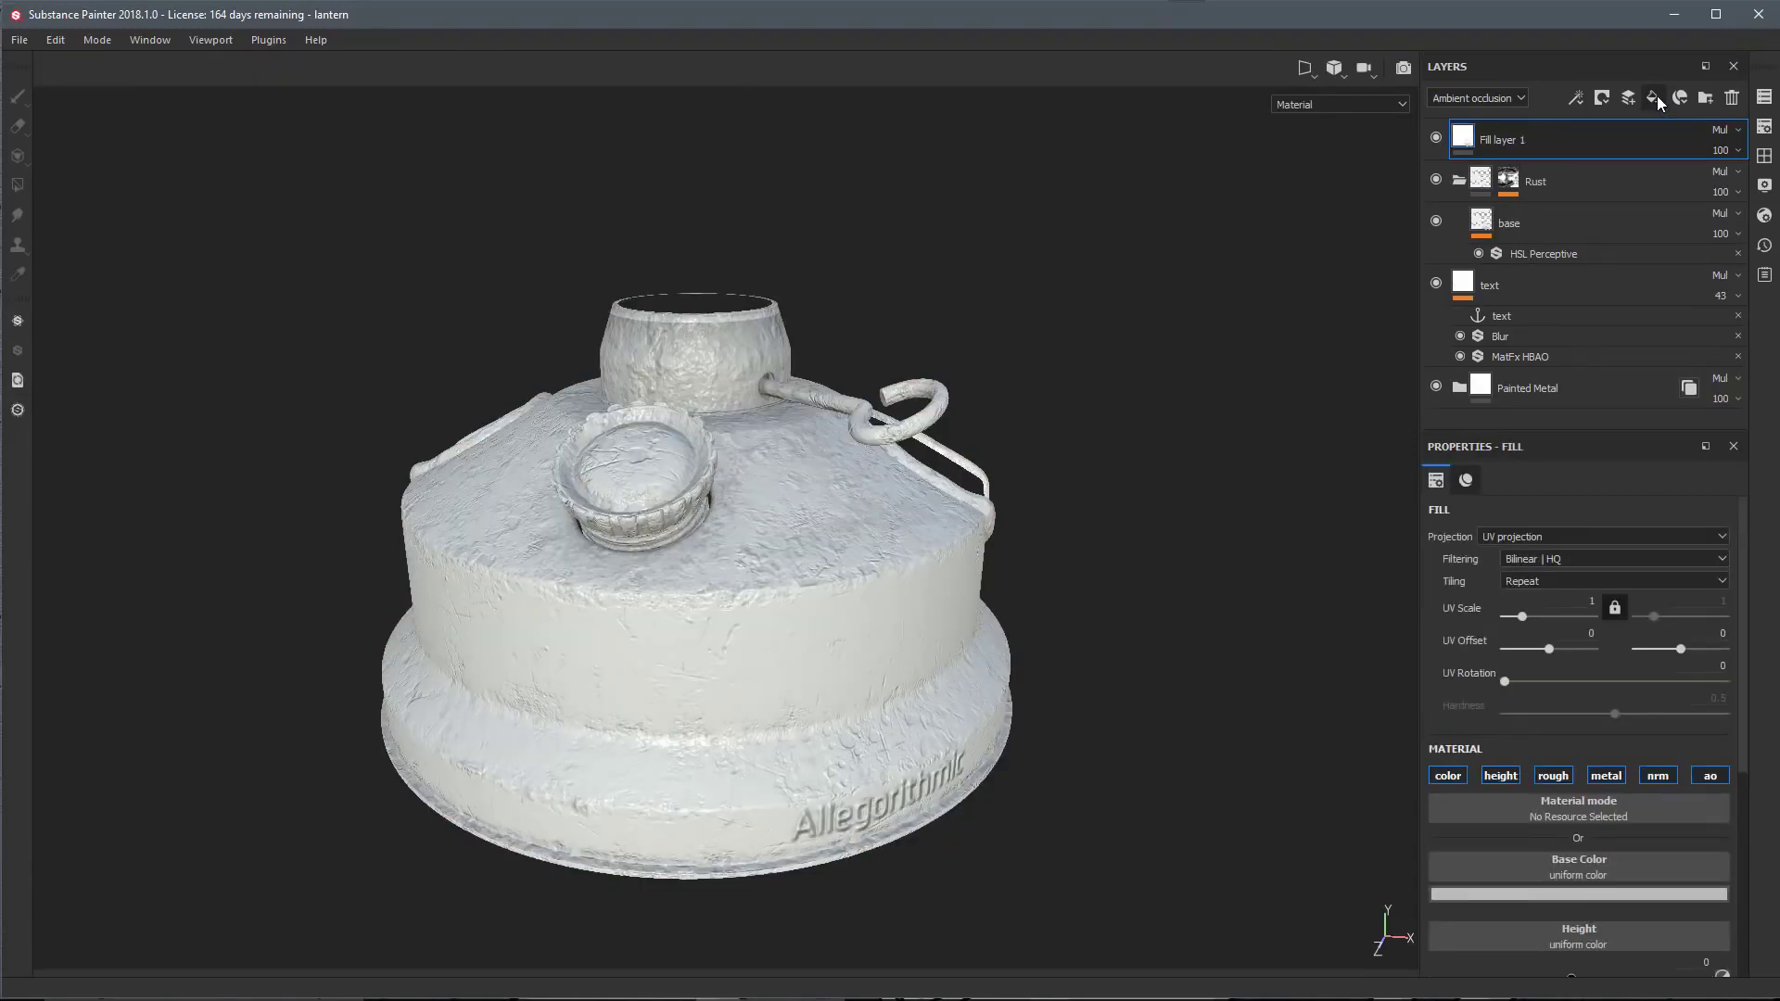
left_click(1494, 99)
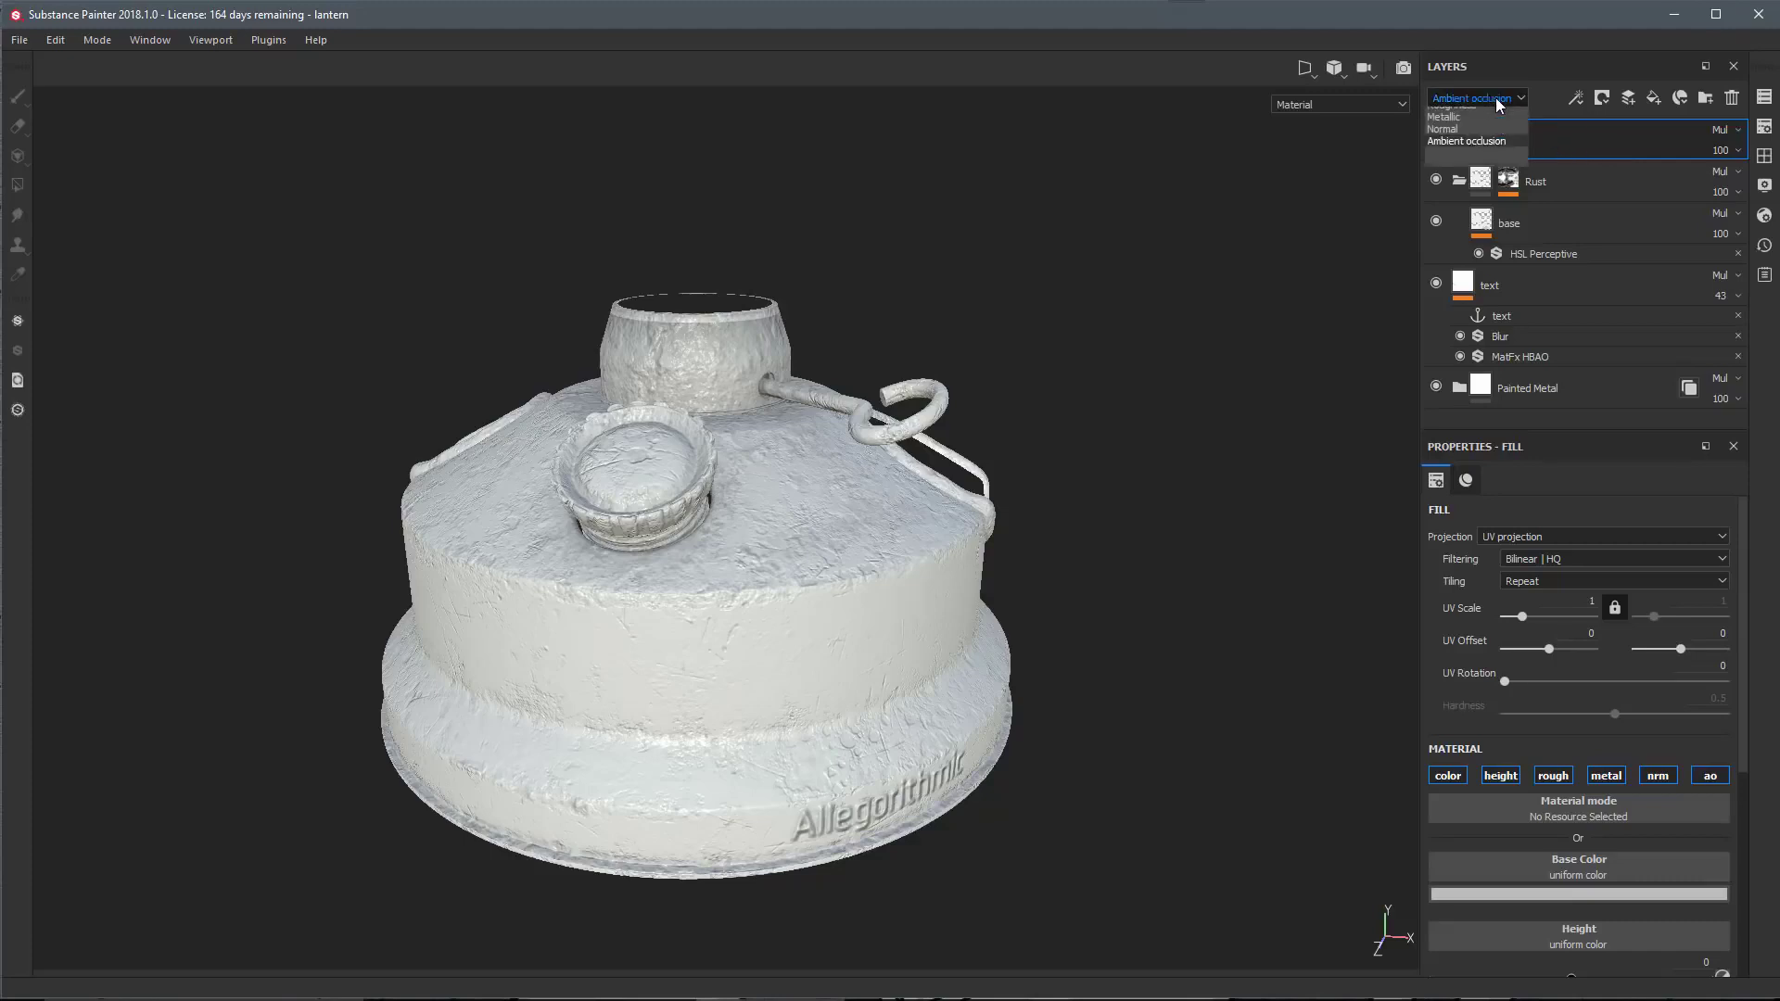
left_click(1476, 165)
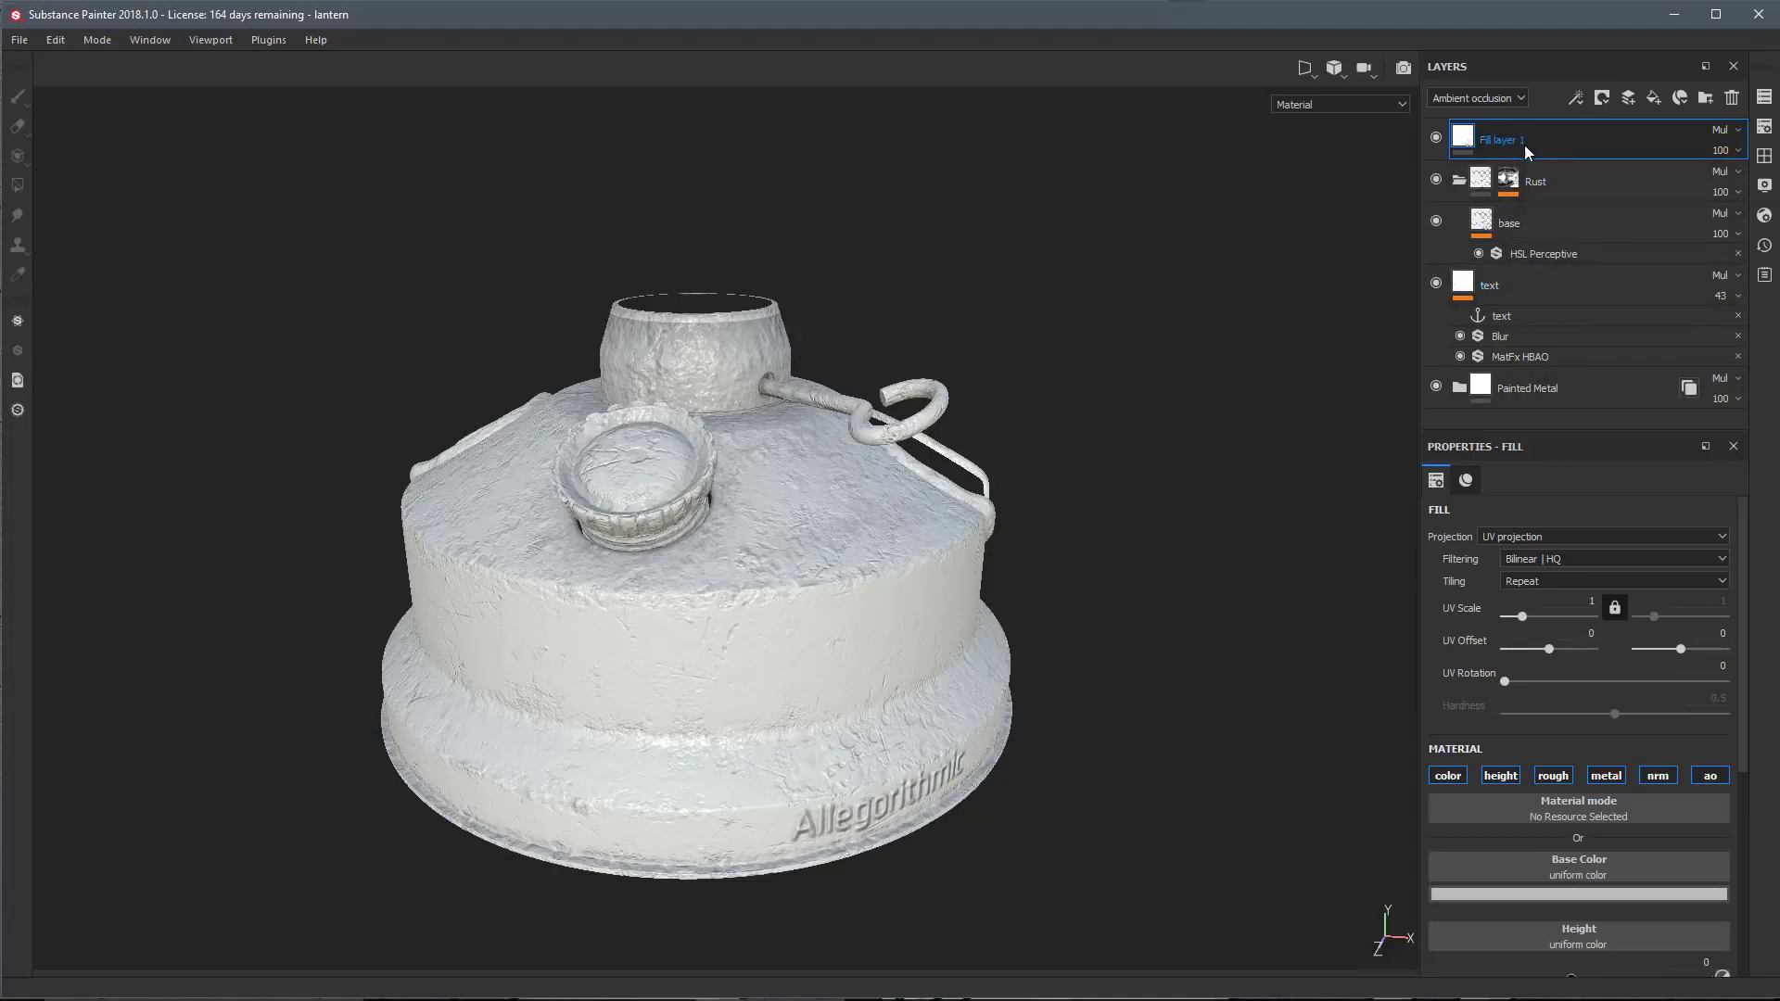
left_click(1719, 129)
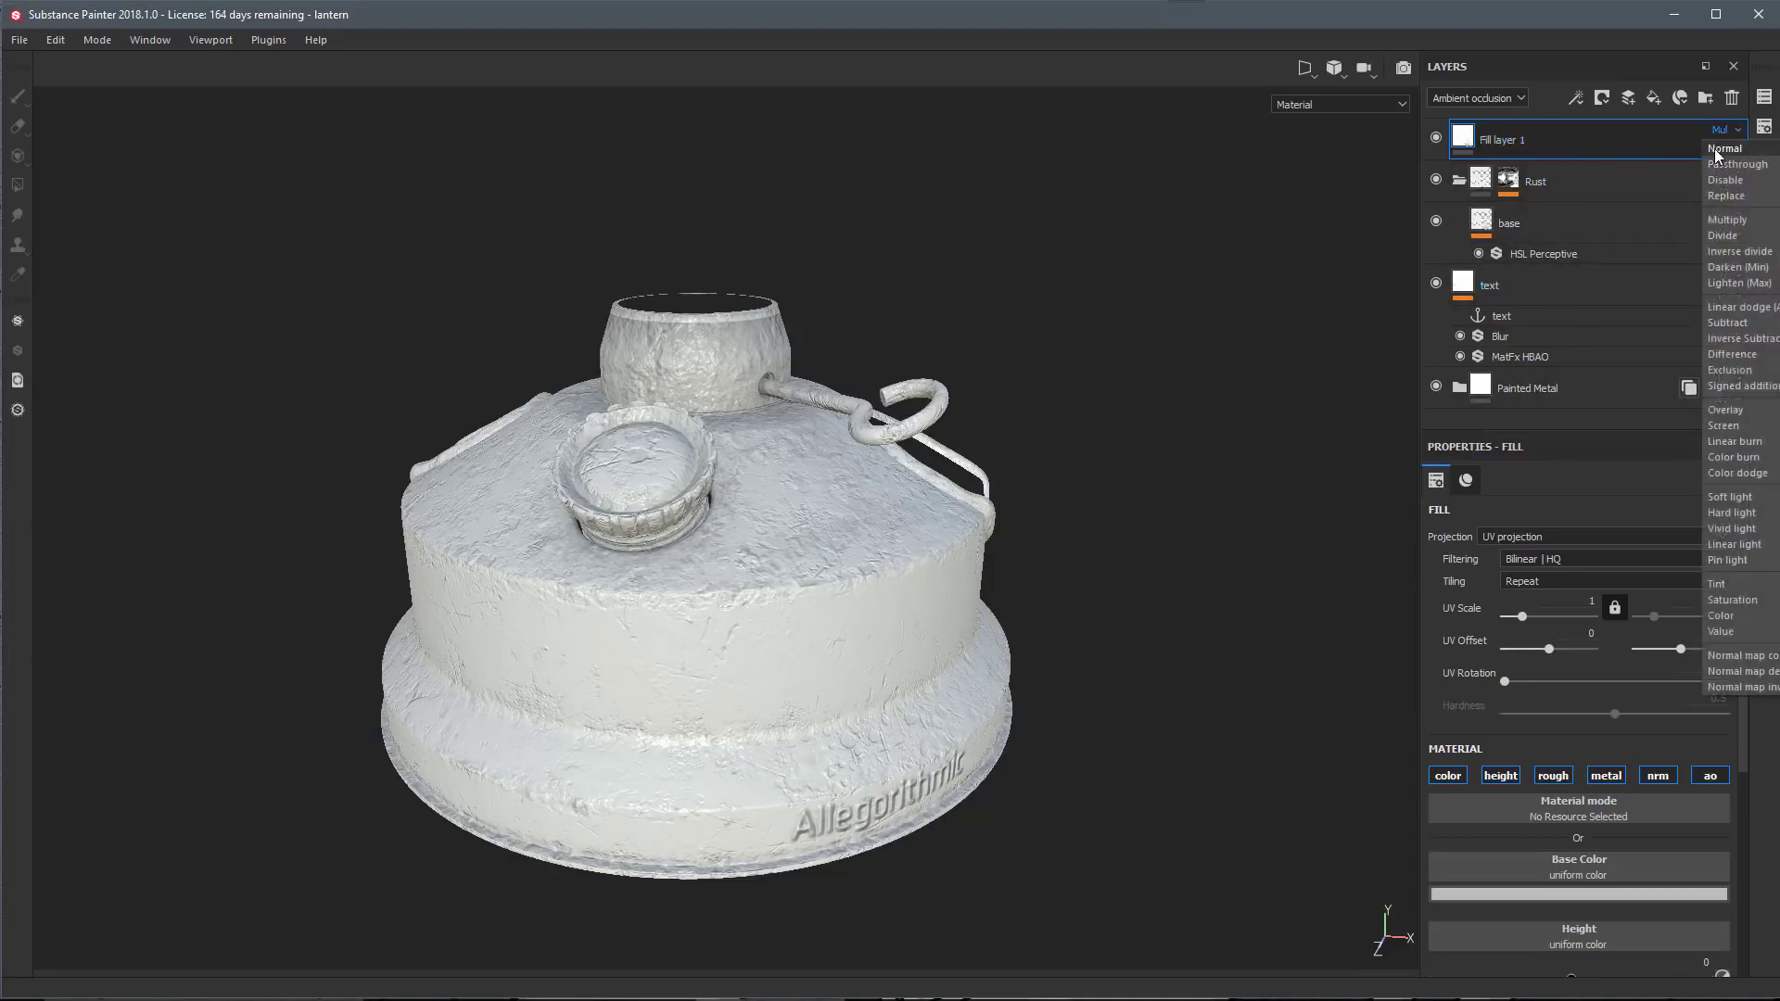
left_click(1715, 149)
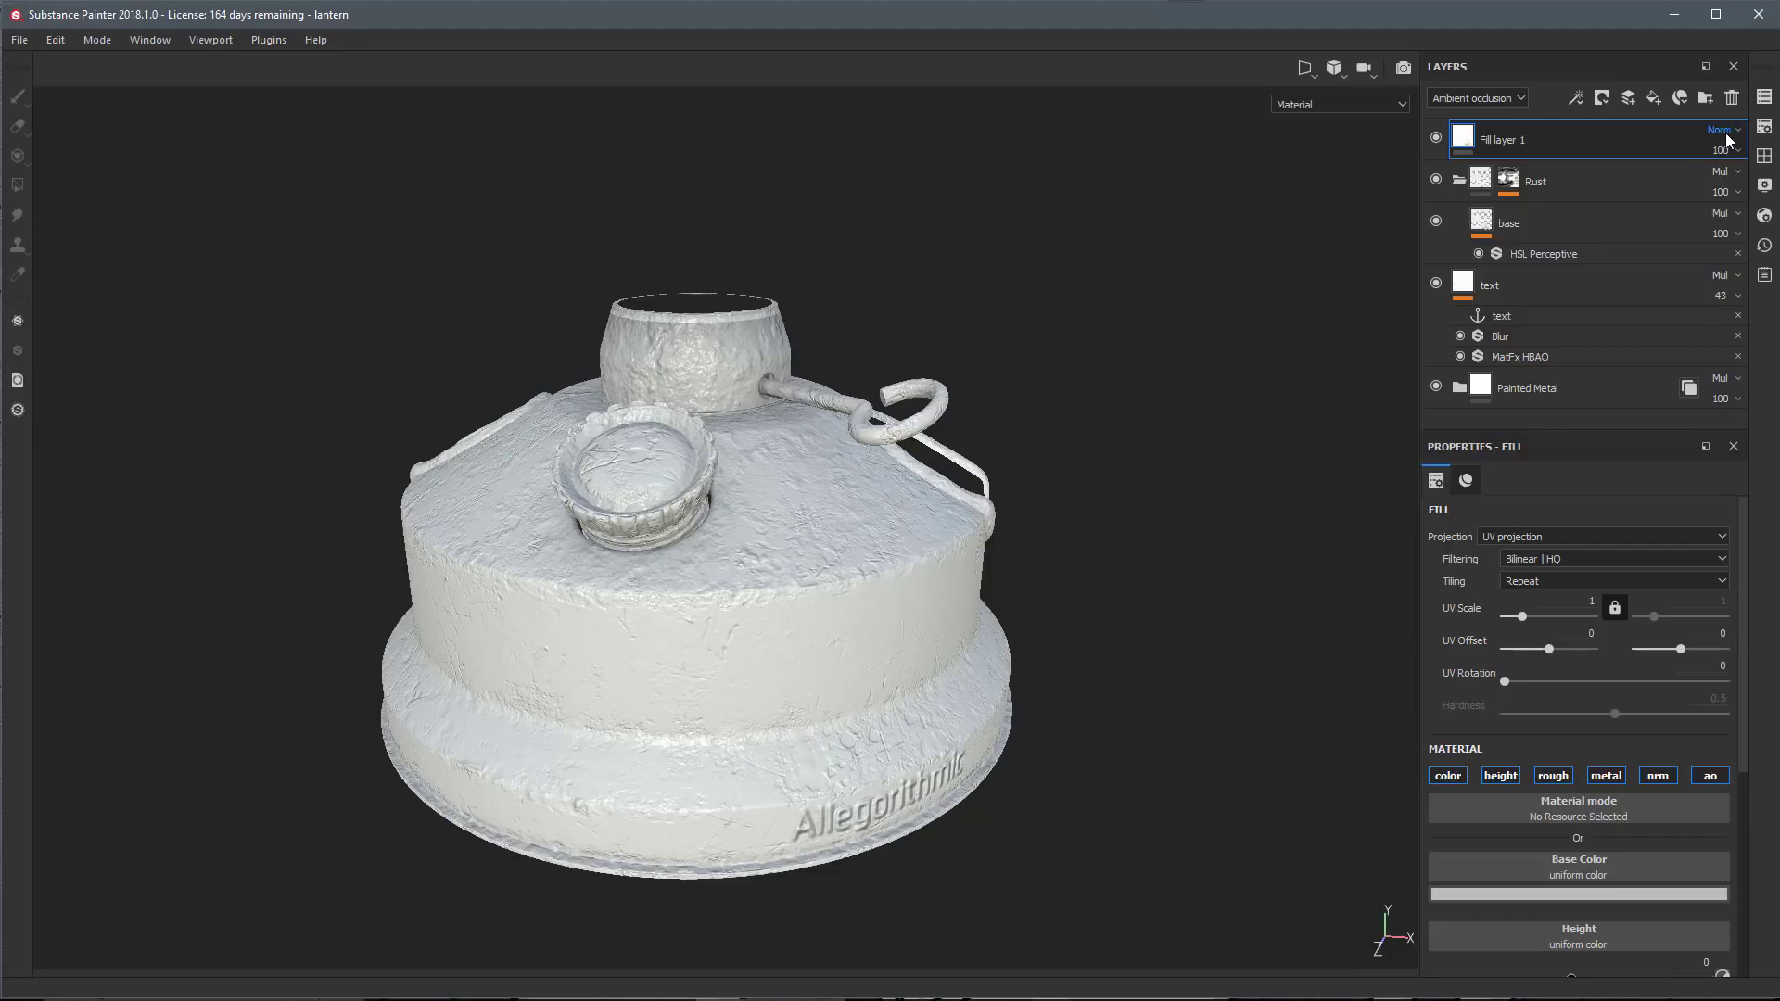
Set the new fill layer's blending mode to Normal for the Height channel
left_click(1475, 98)
left_click(1441, 125)
left_click(1717, 131)
left_click(1724, 149)
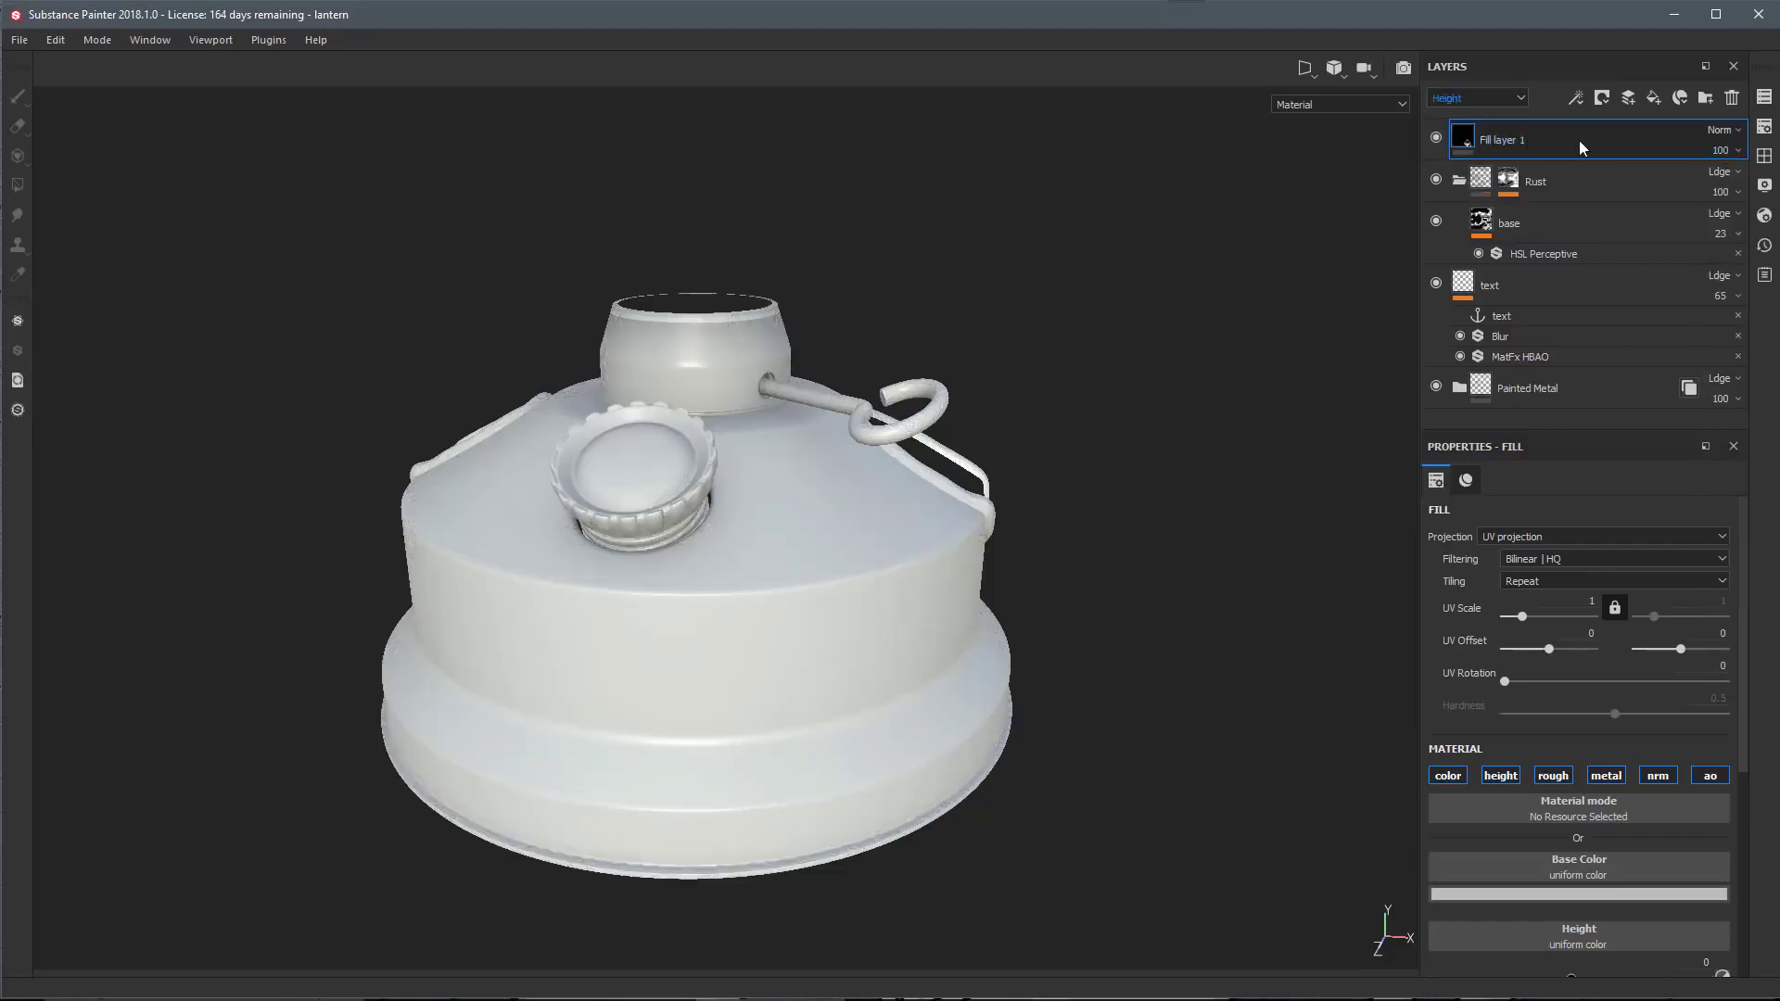
Rename the new fill layer as base
double_click(1519, 141)
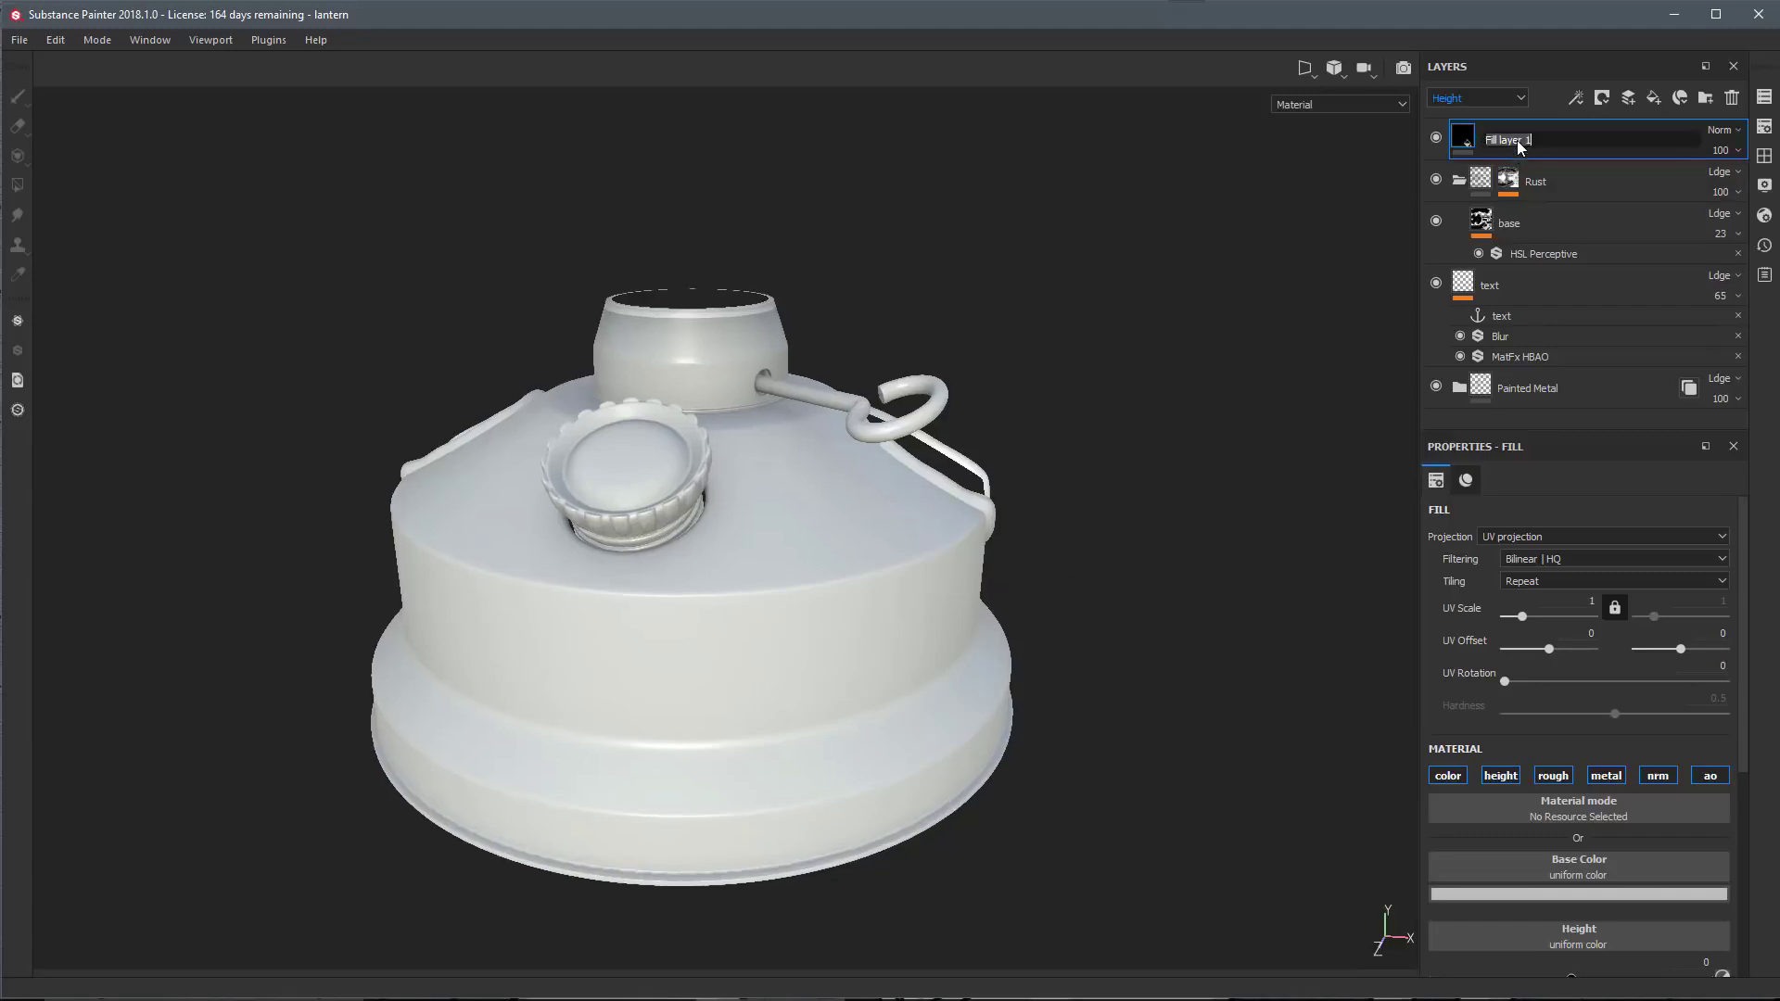
type("base")
key("Return")
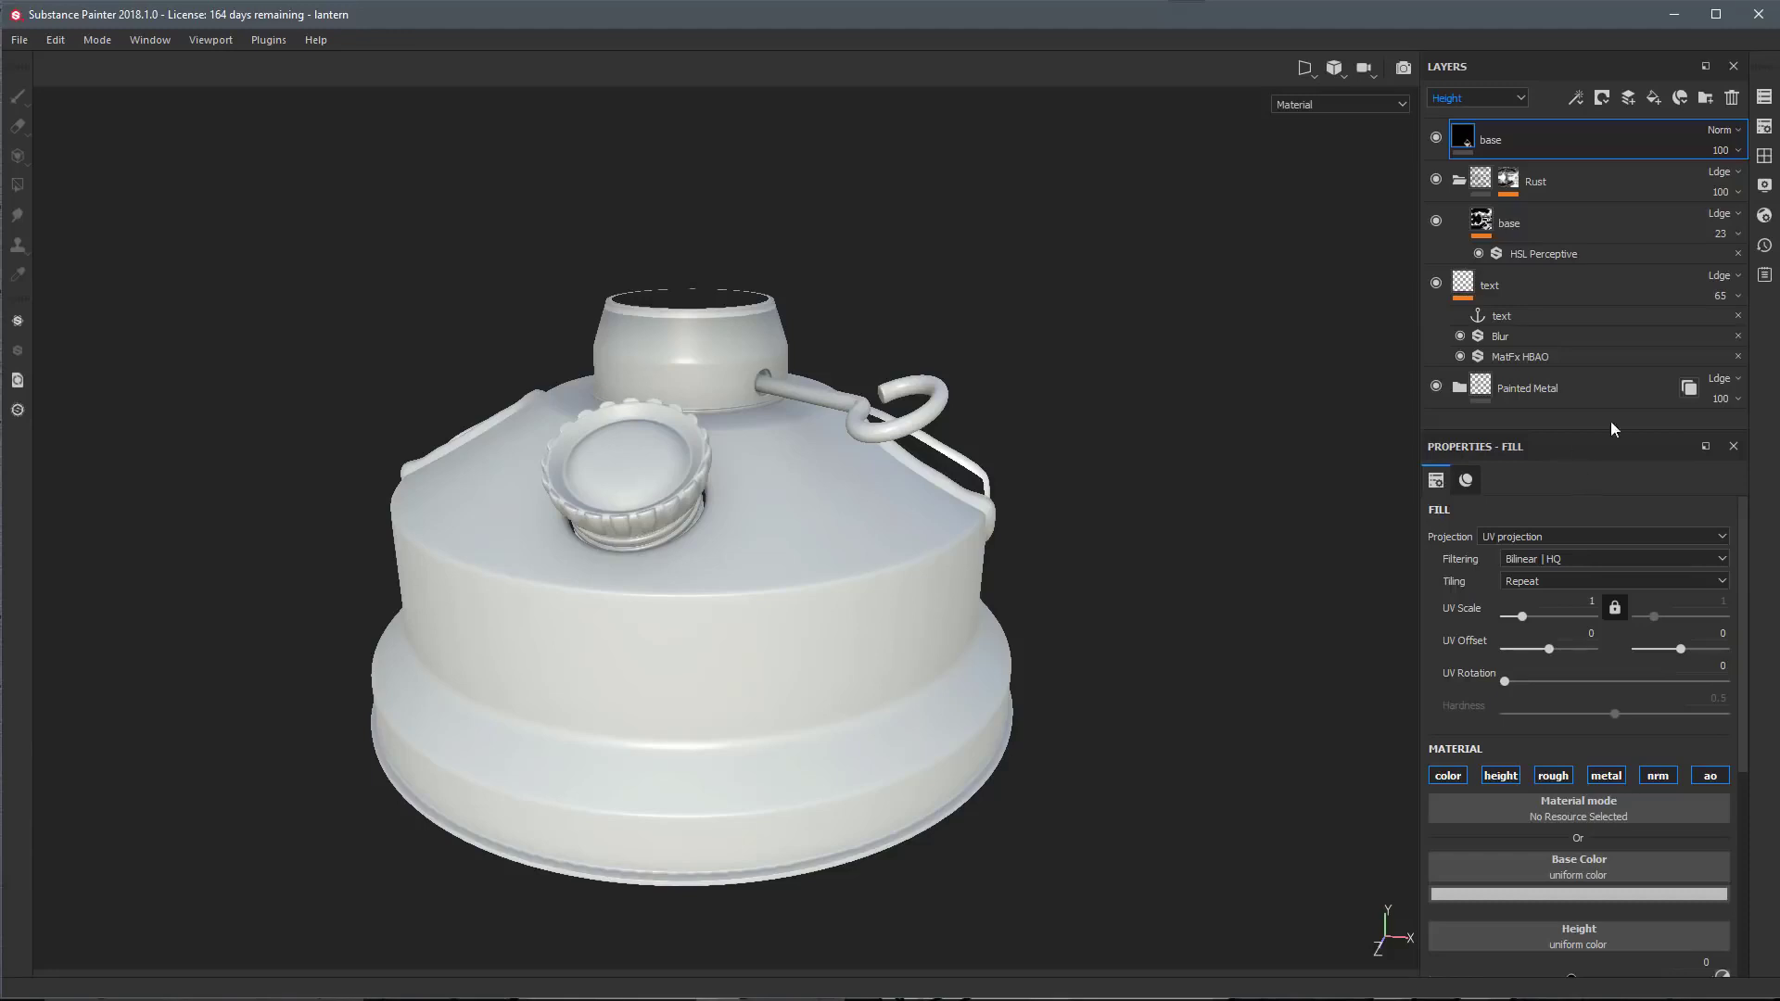
Darken the base layer's base color to a darker grey and set its metallic value to 1
left_click(1466, 482)
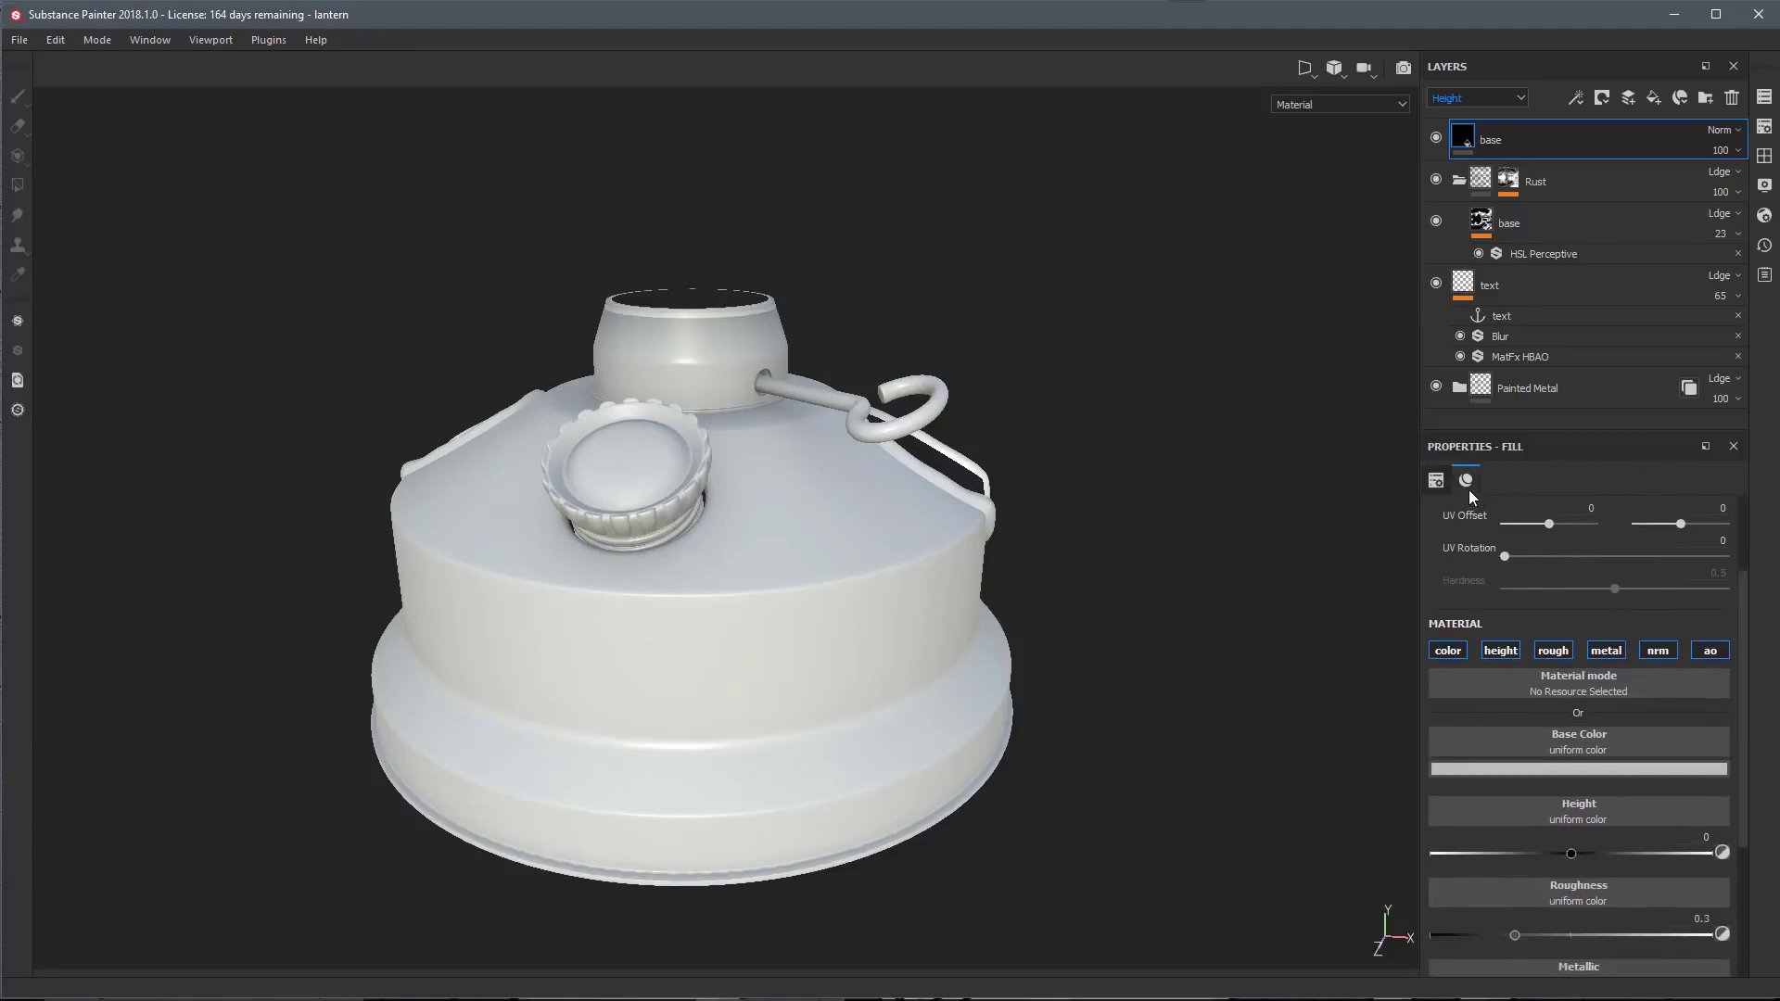
left_click(1454, 653)
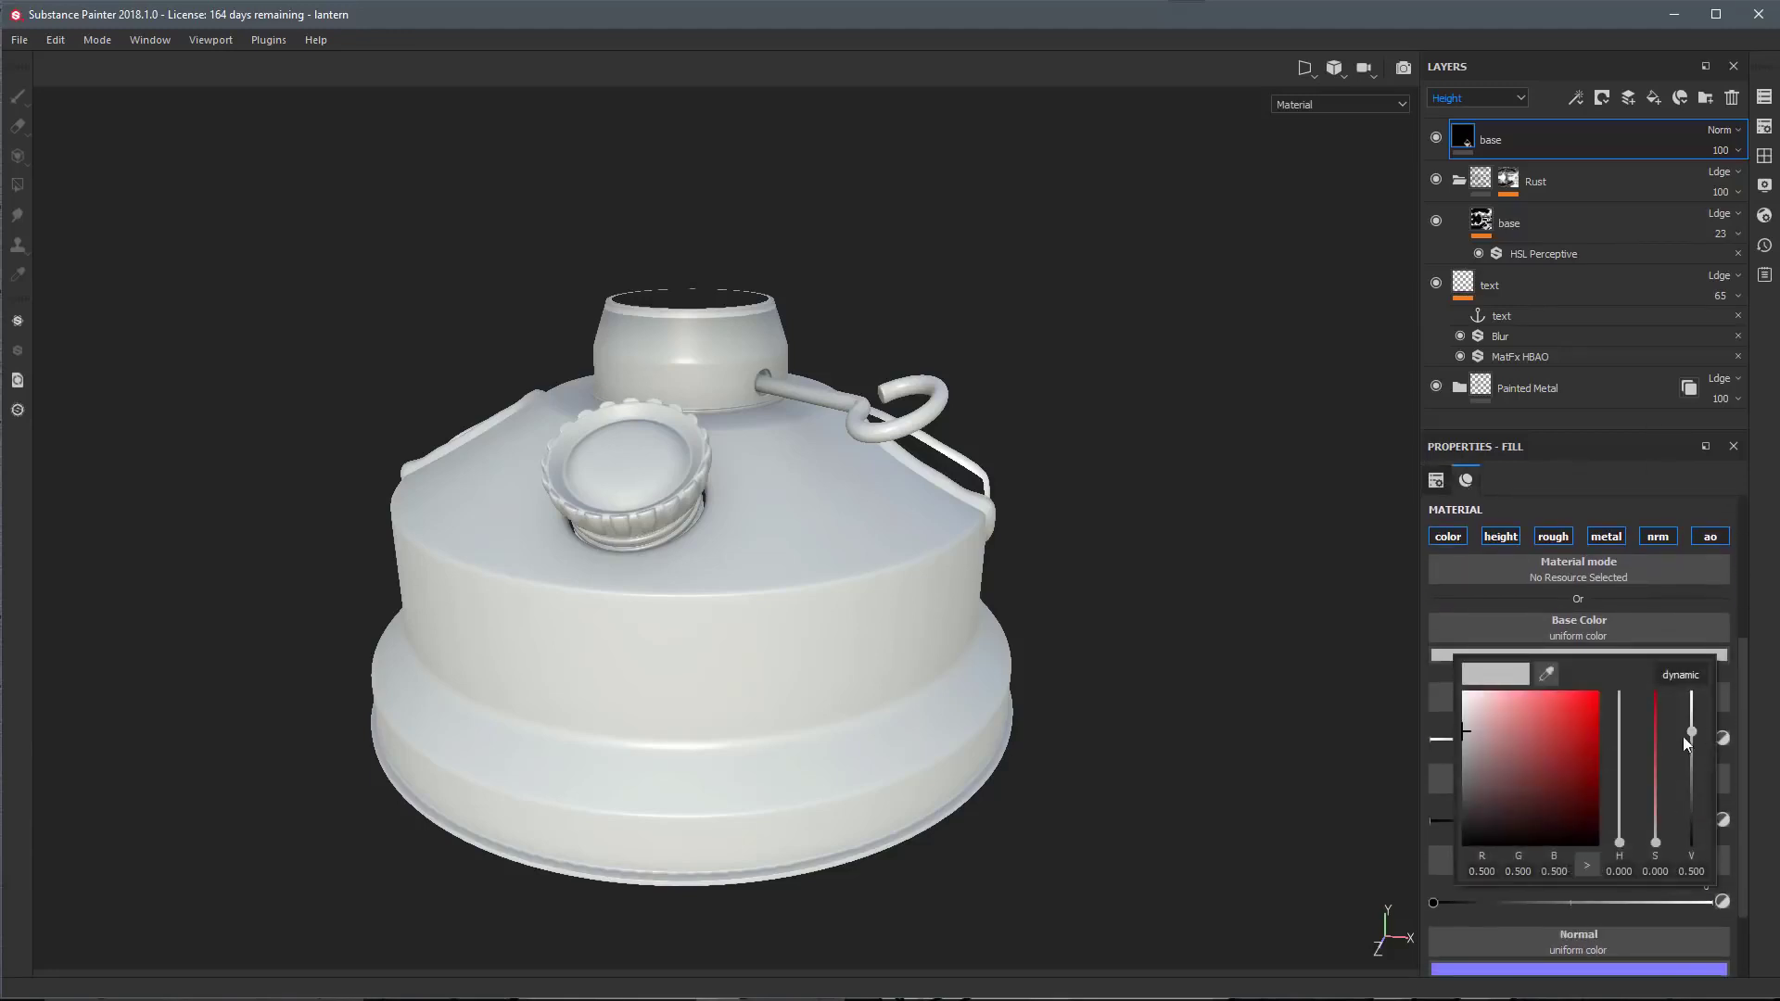
left_click_drag(1693, 737, 1690, 780)
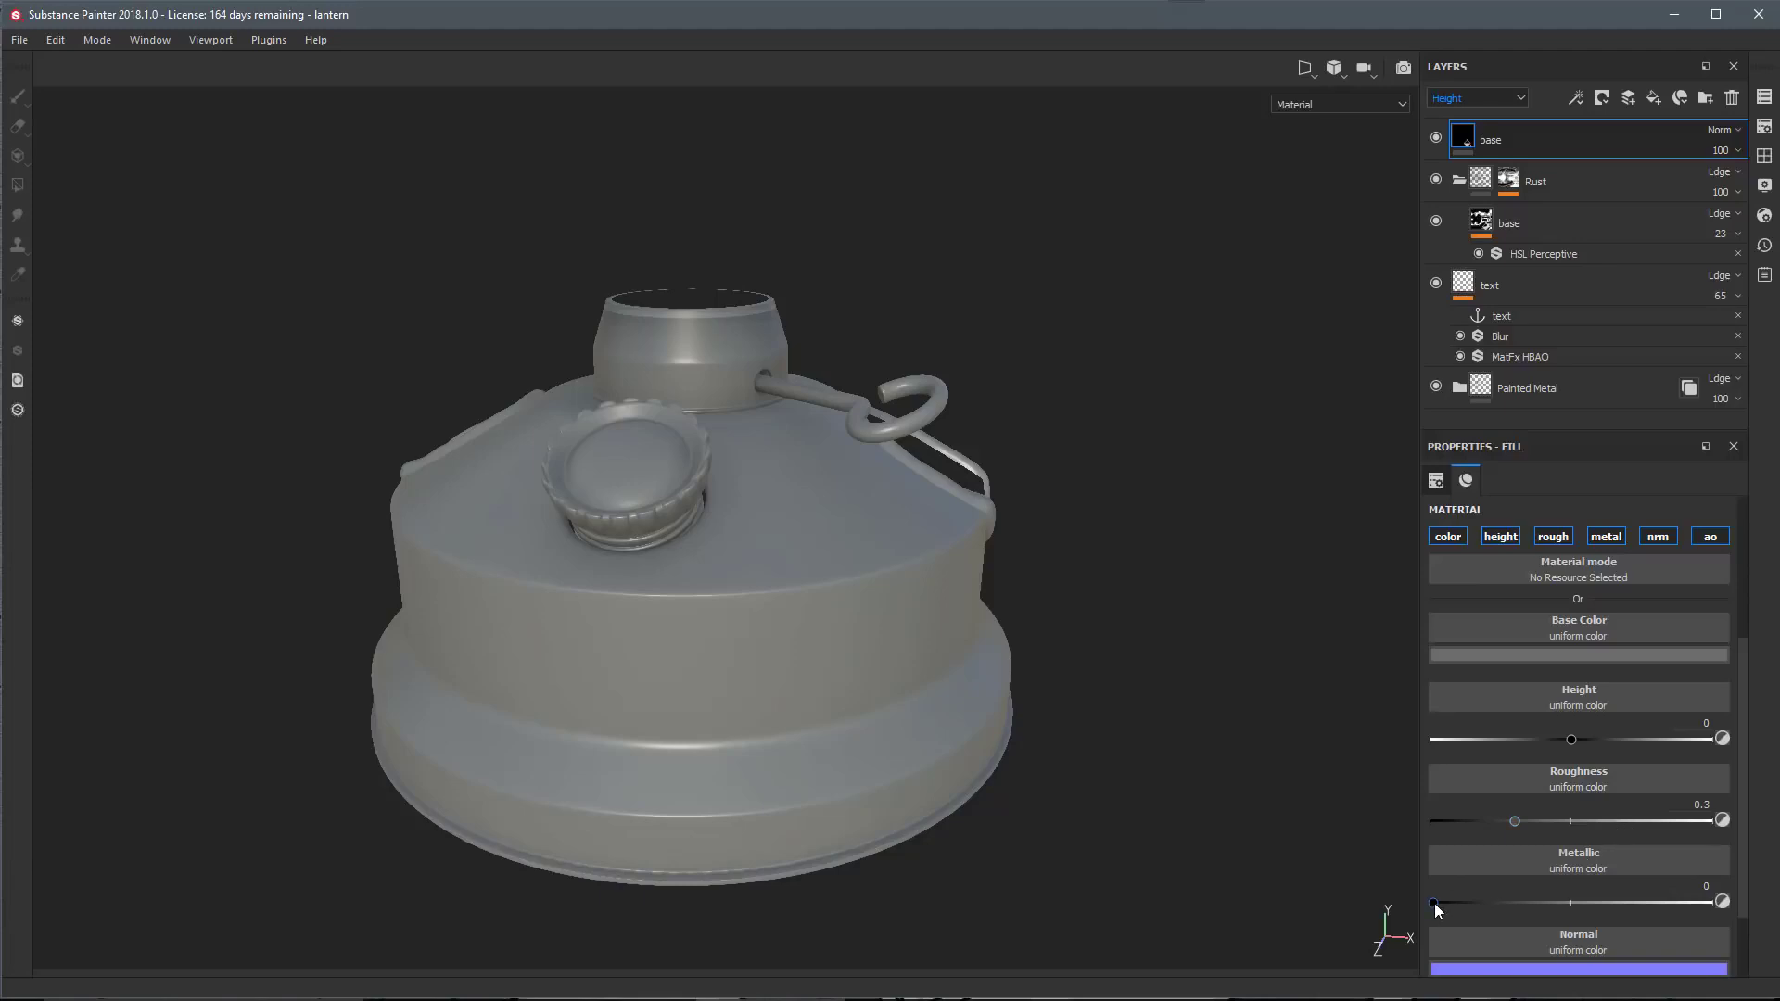
left_click_drag(1433, 903, 1708, 903)
left_click_drag(903, 591, 953, 596, "alt")
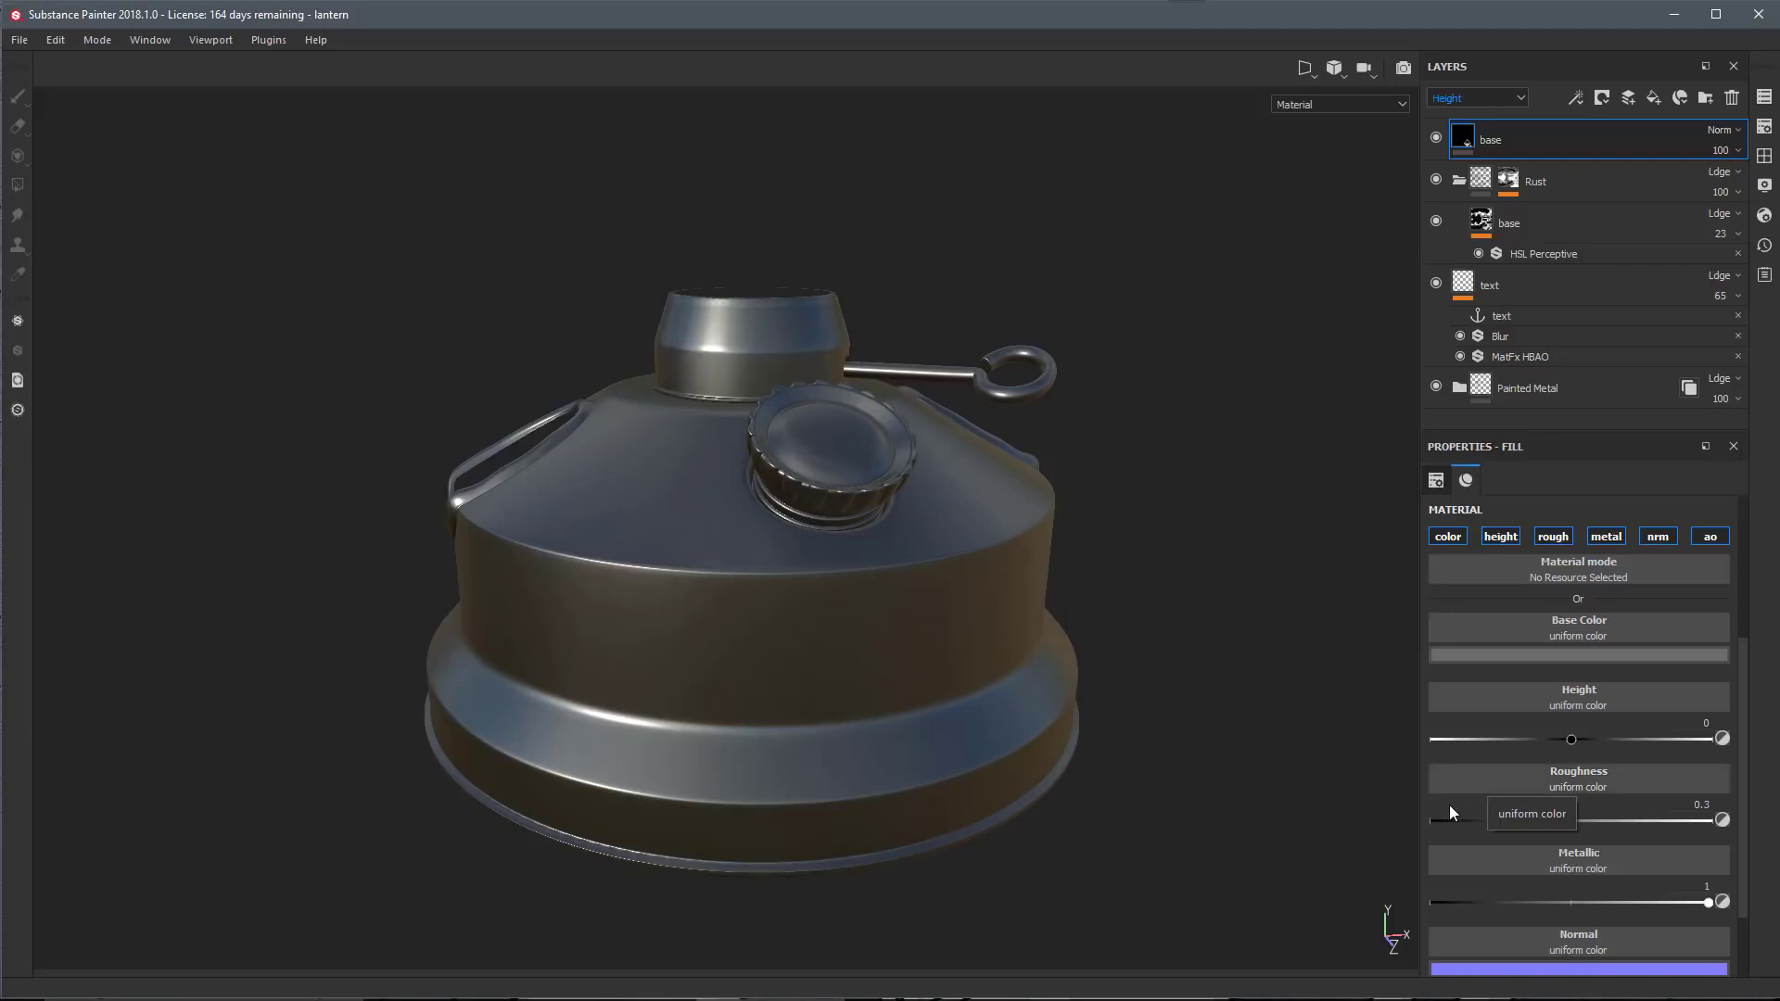
Search the resources for "grunge rough" and assign Grunge Rough Dirty to the base layer's roughness
left_click(1454, 777)
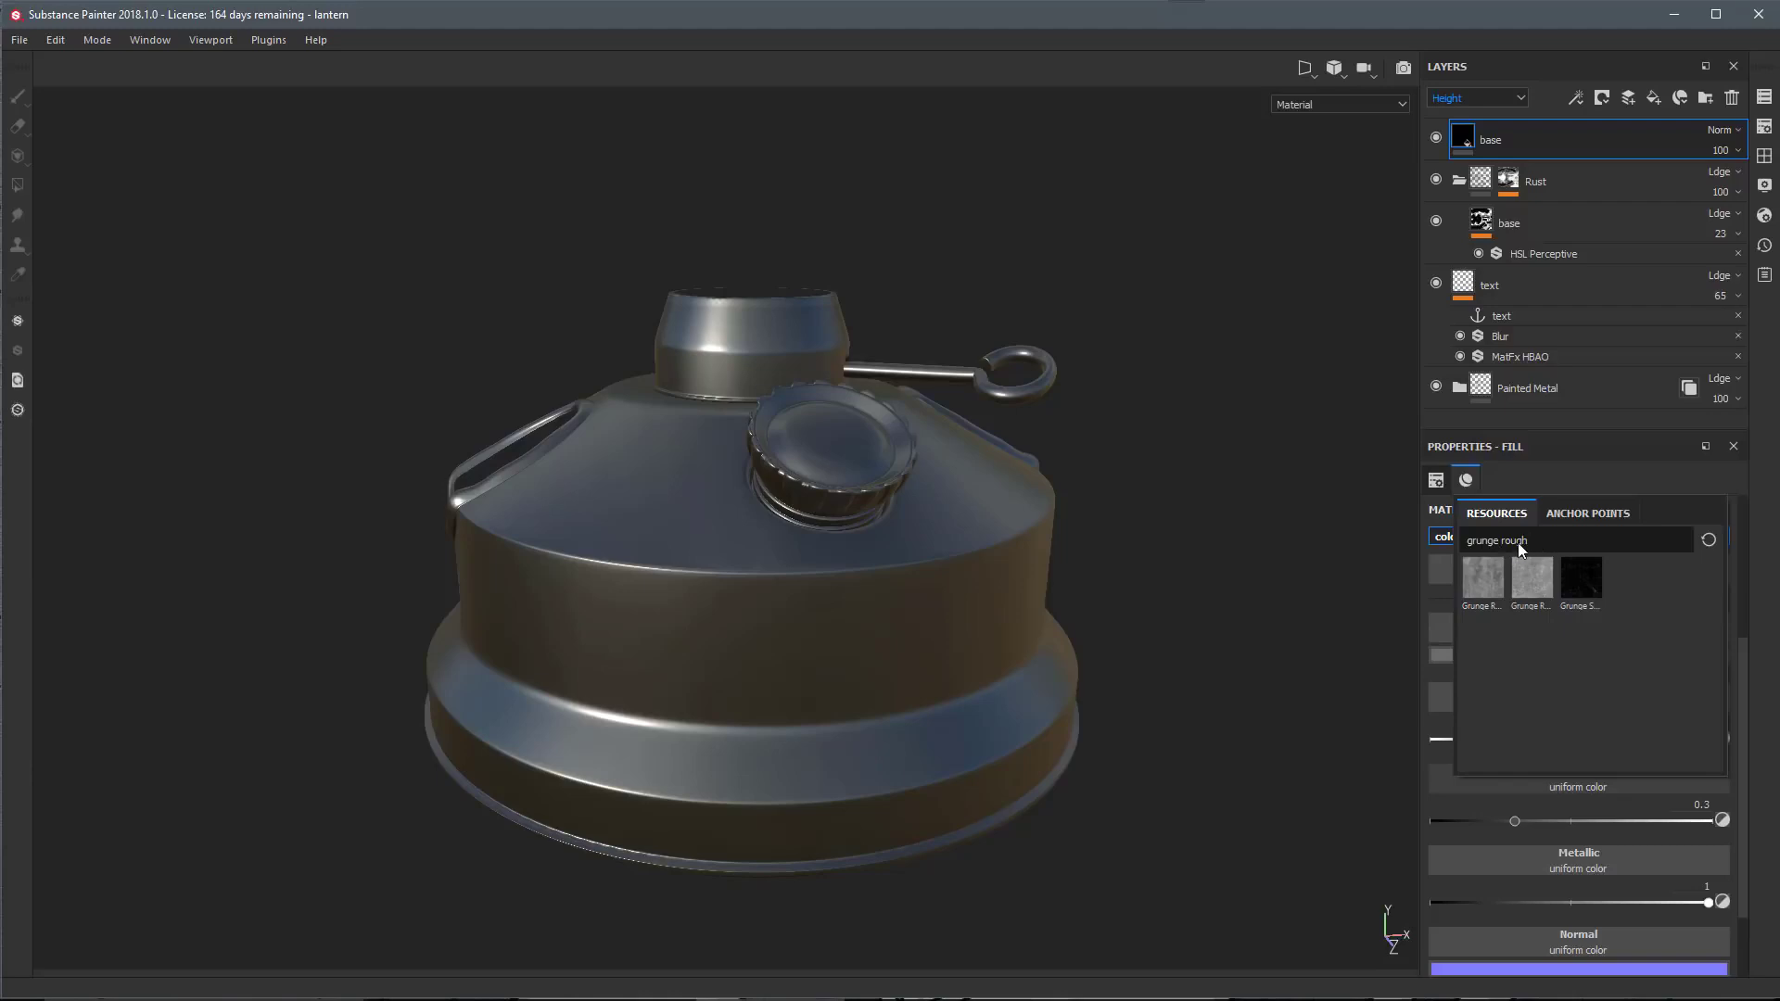
mouse_move(1488, 582)
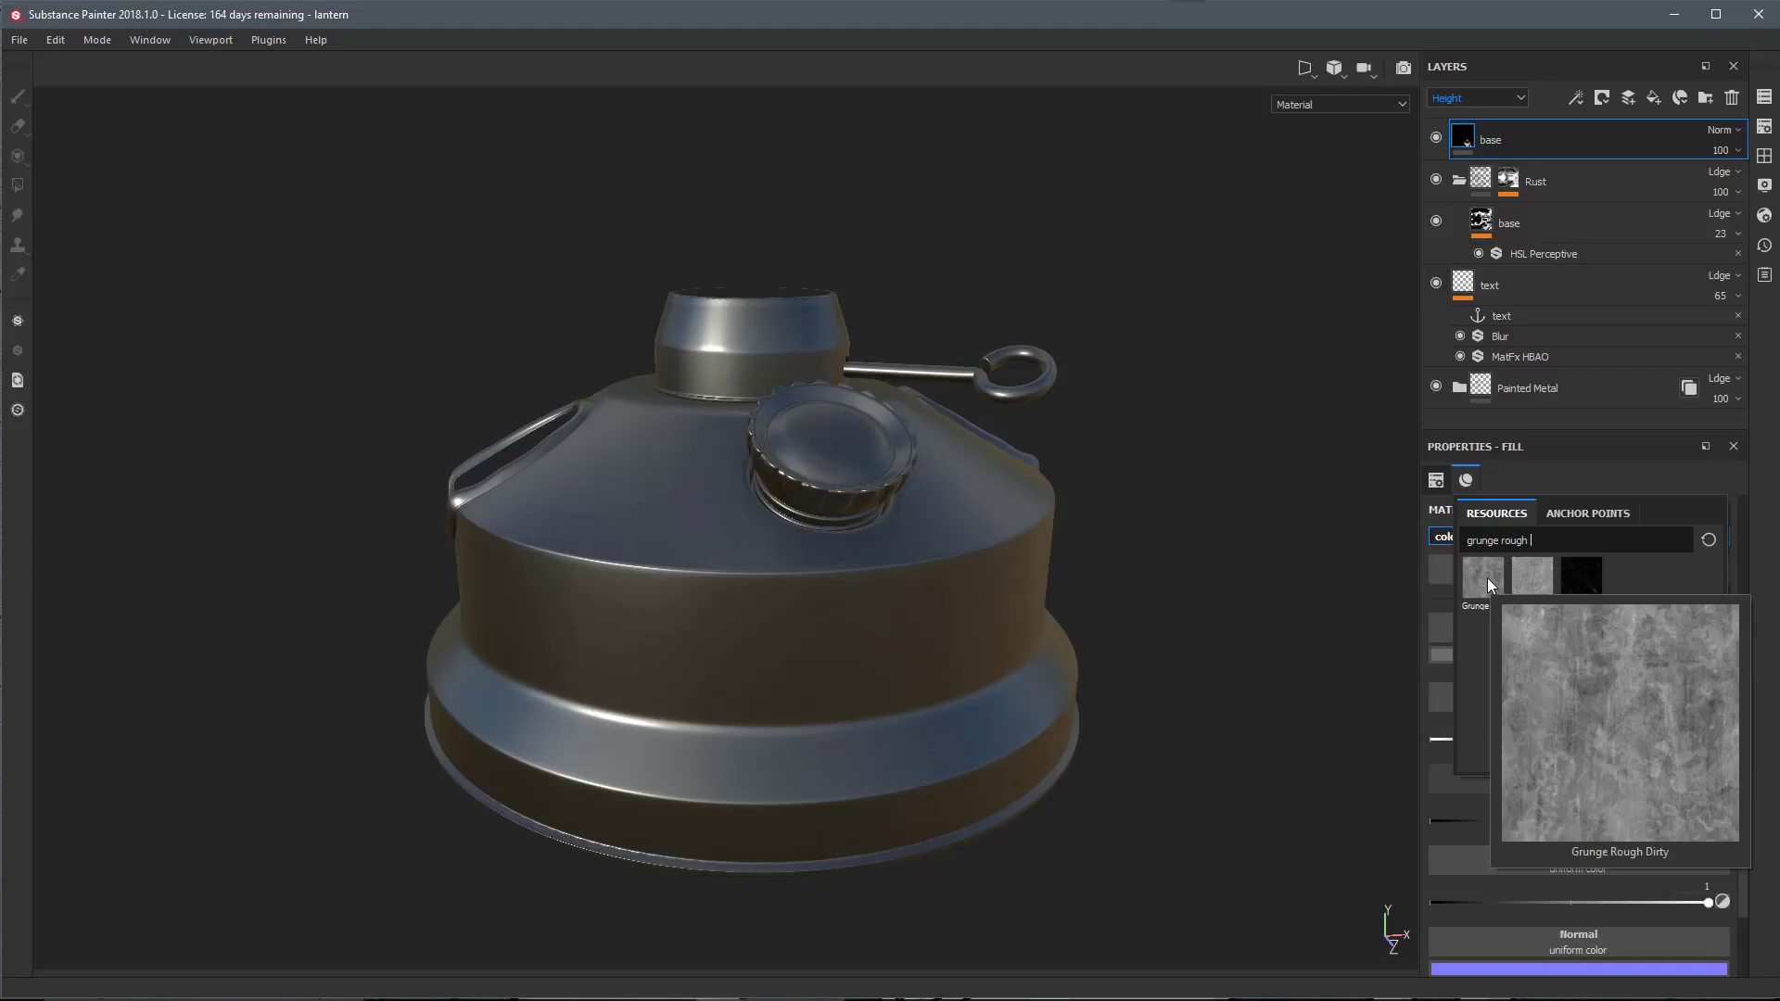
left_click(1487, 576)
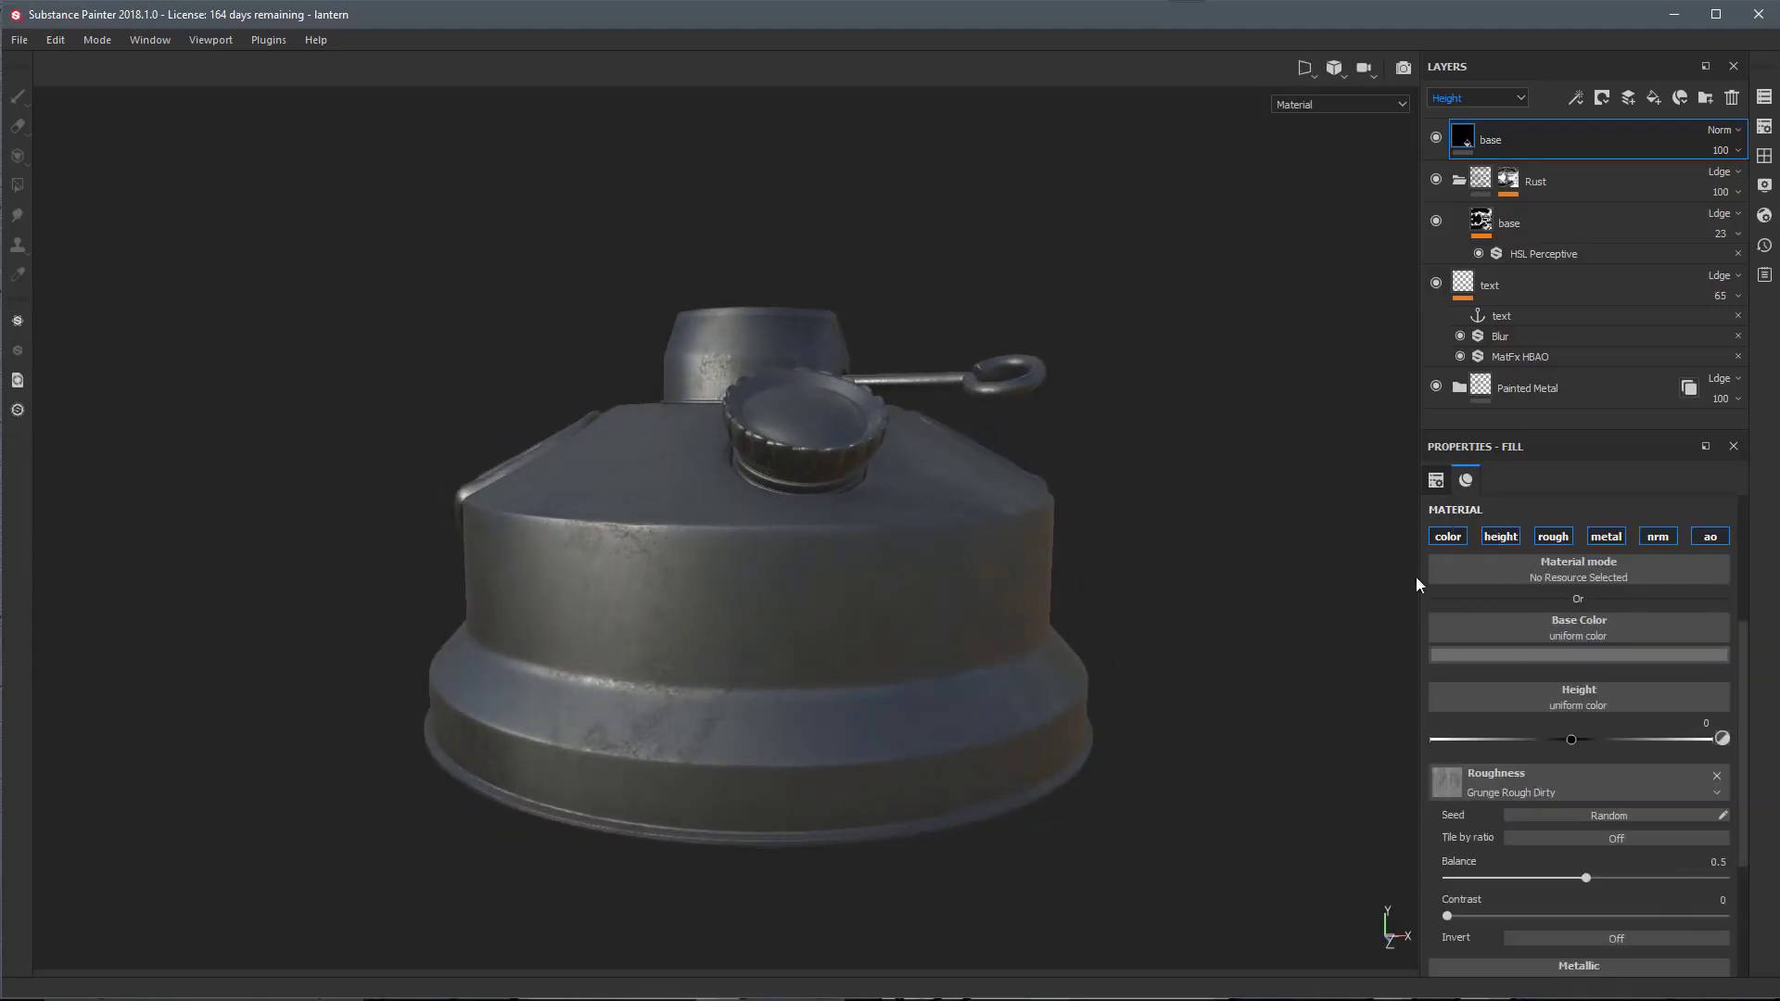
Switch the base layer's fill to Tri-planar projection and set its UV scale to 2.42
left_click(1435, 480)
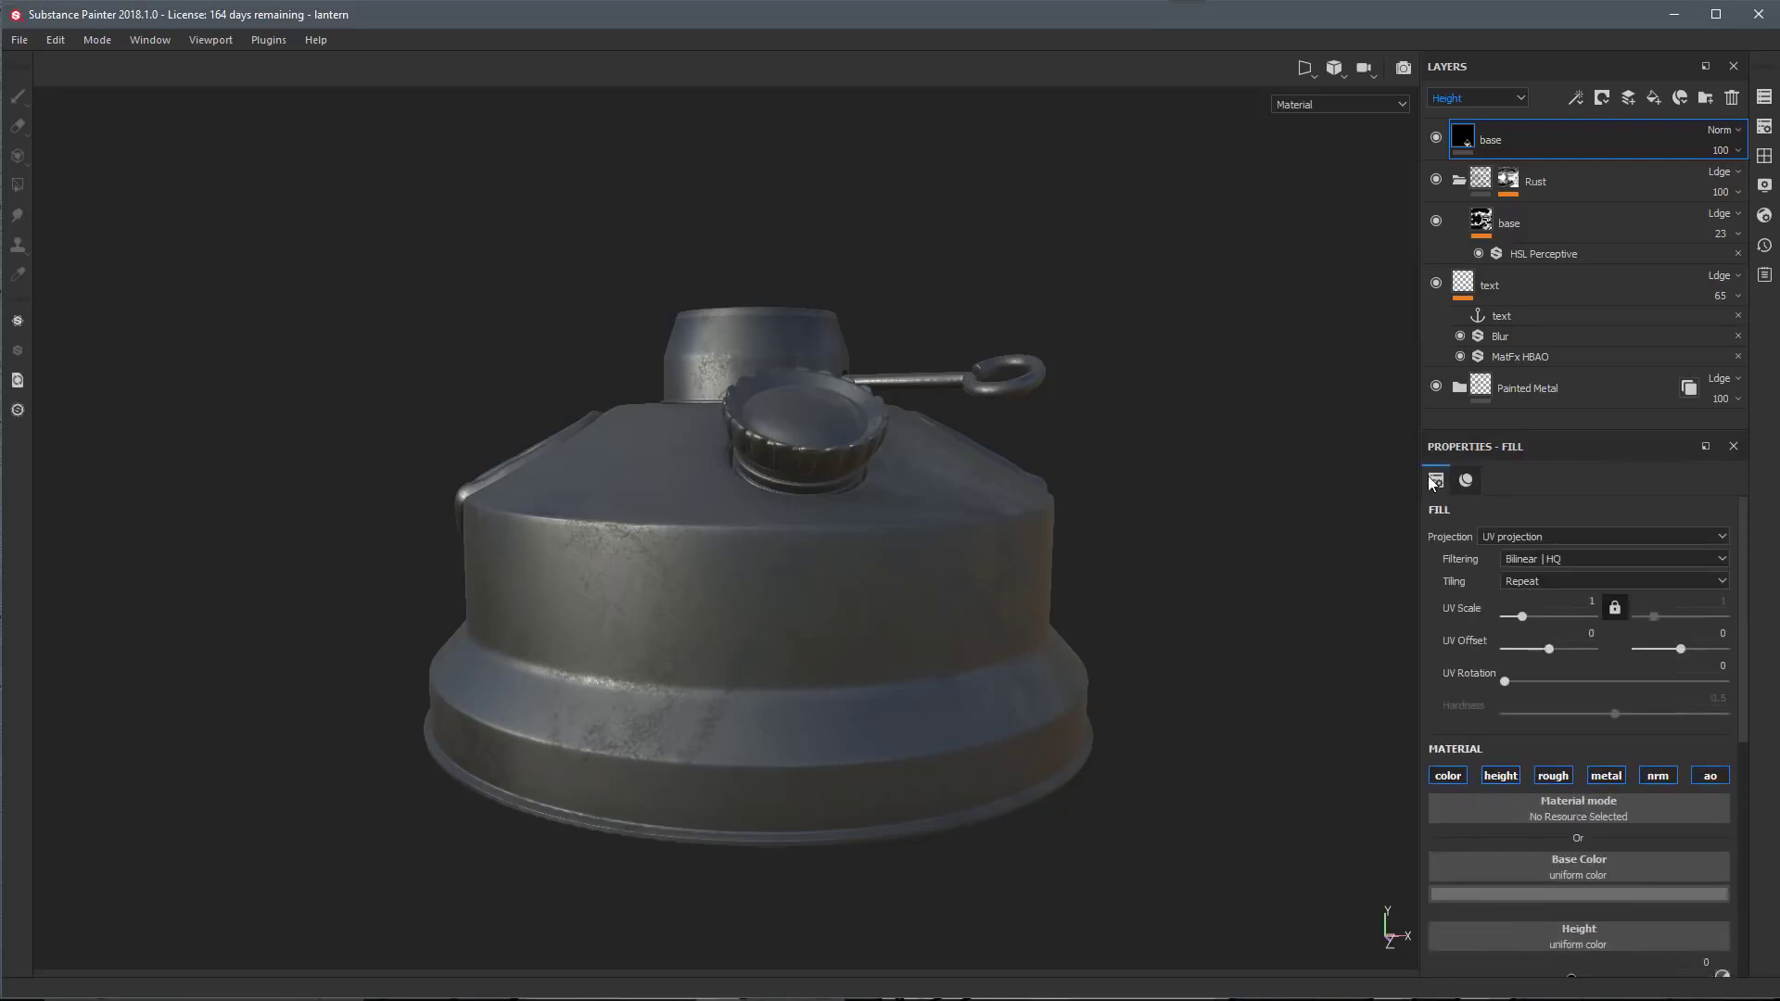
left_click(1556, 536)
left_click(1533, 562)
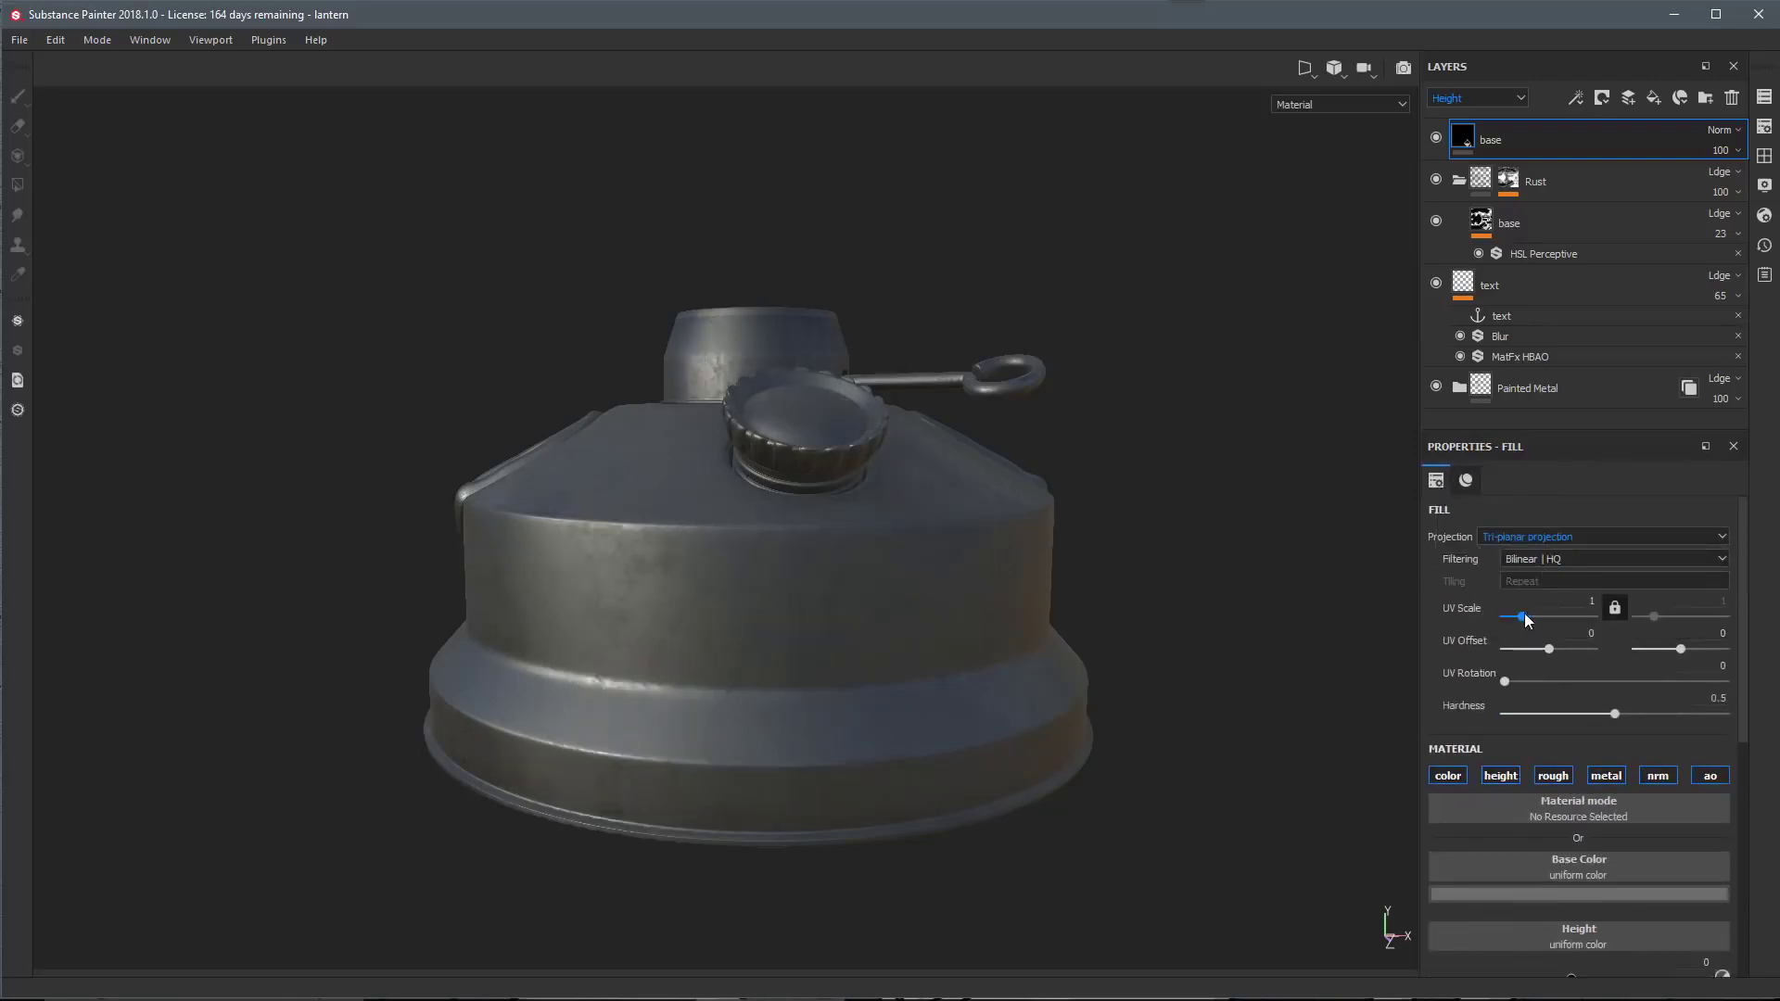
left_click_drag(1524, 614, 1529, 619)
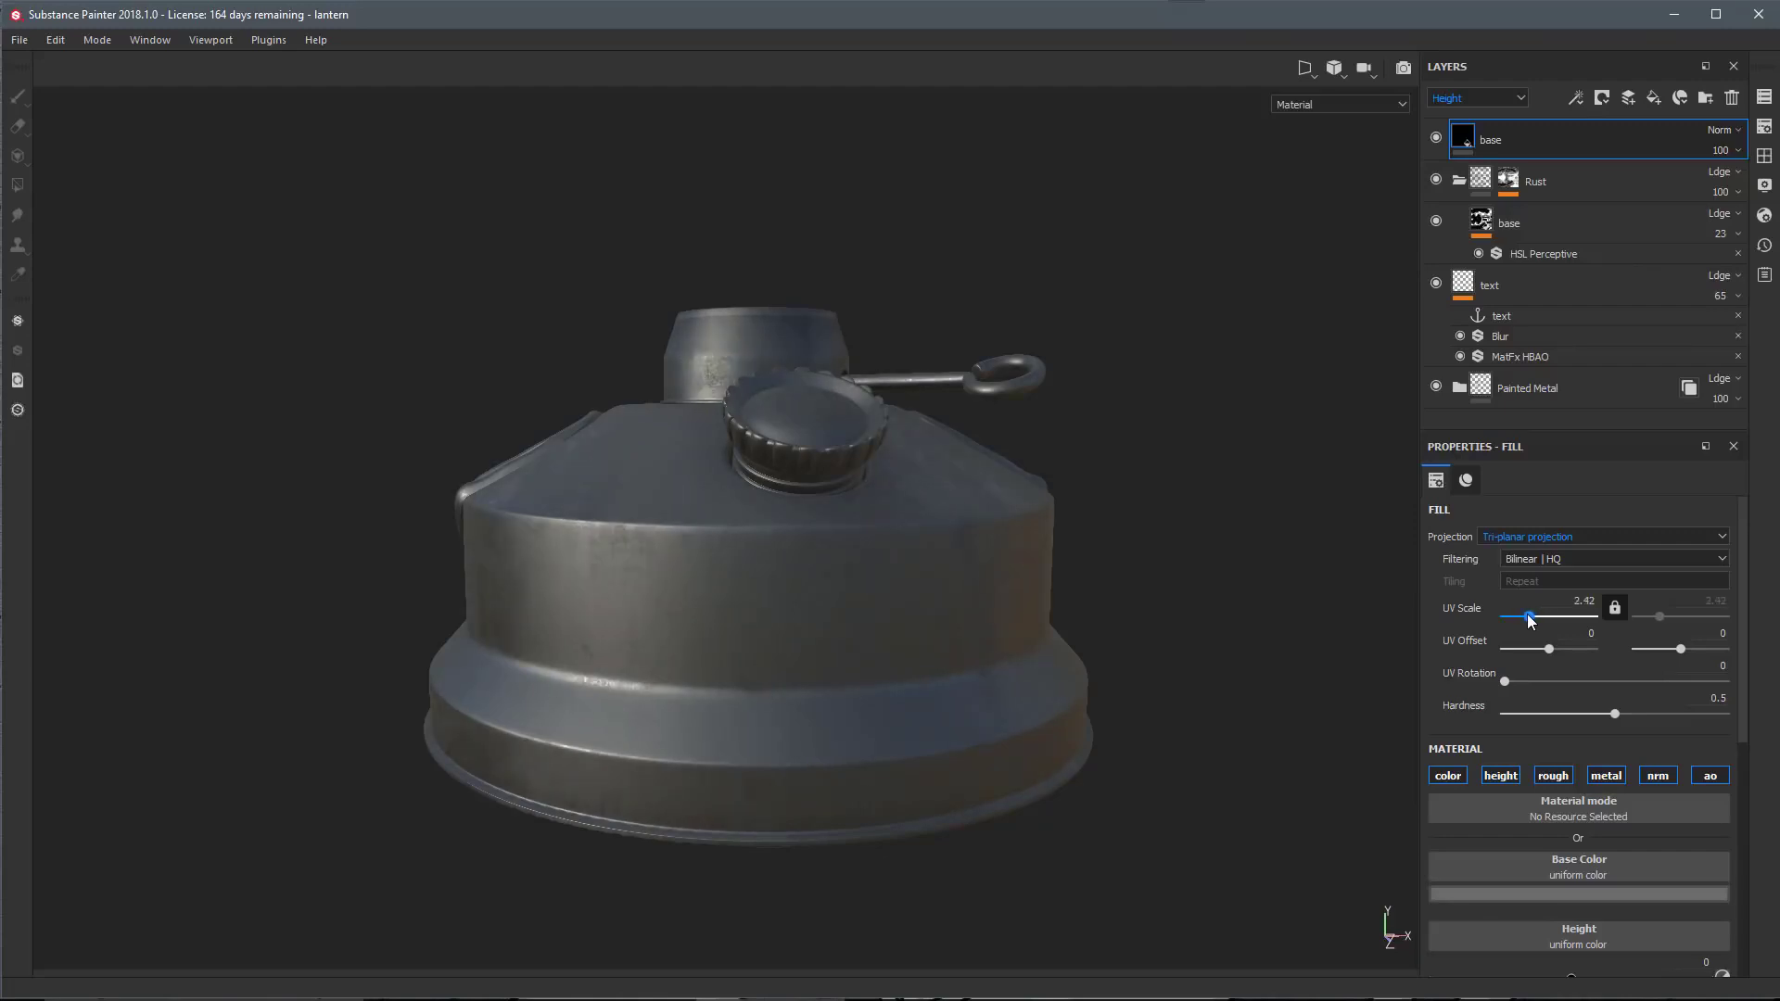
left_click_drag(1003, 554, 973, 584, "alt")
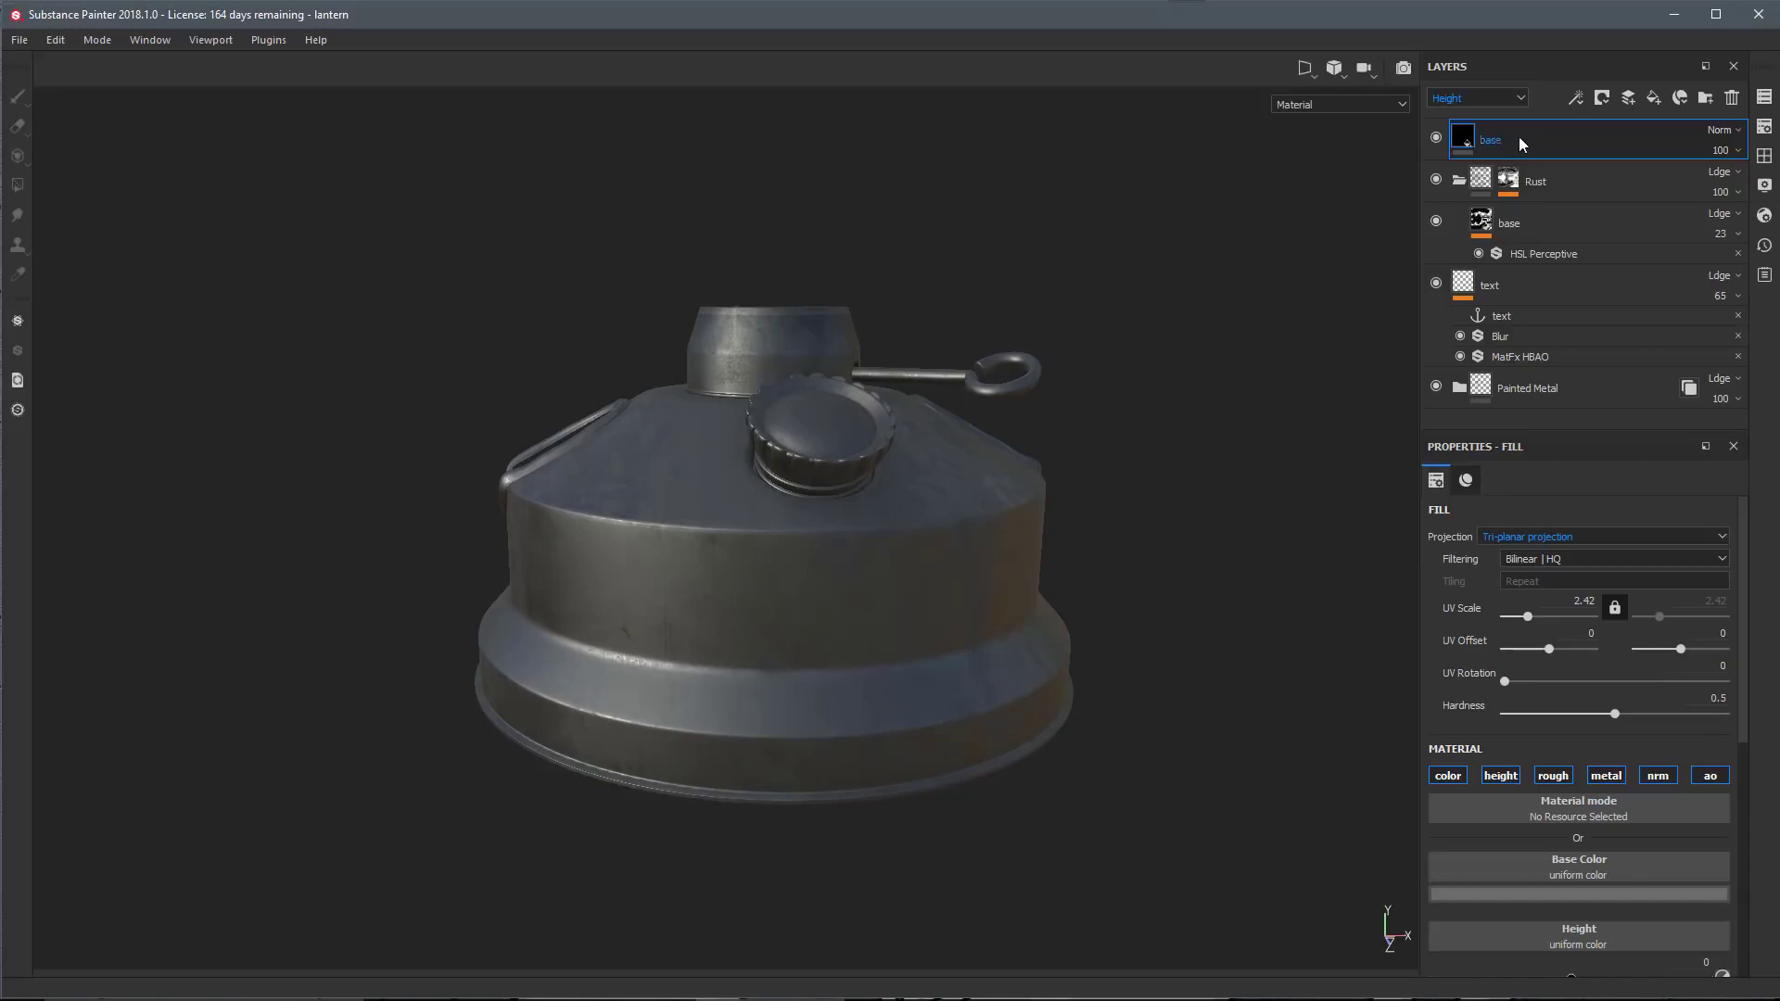
Add a Levels effect to the top base layer and make it affect the Roughness channel
scroll(1577, 803, "down", 3)
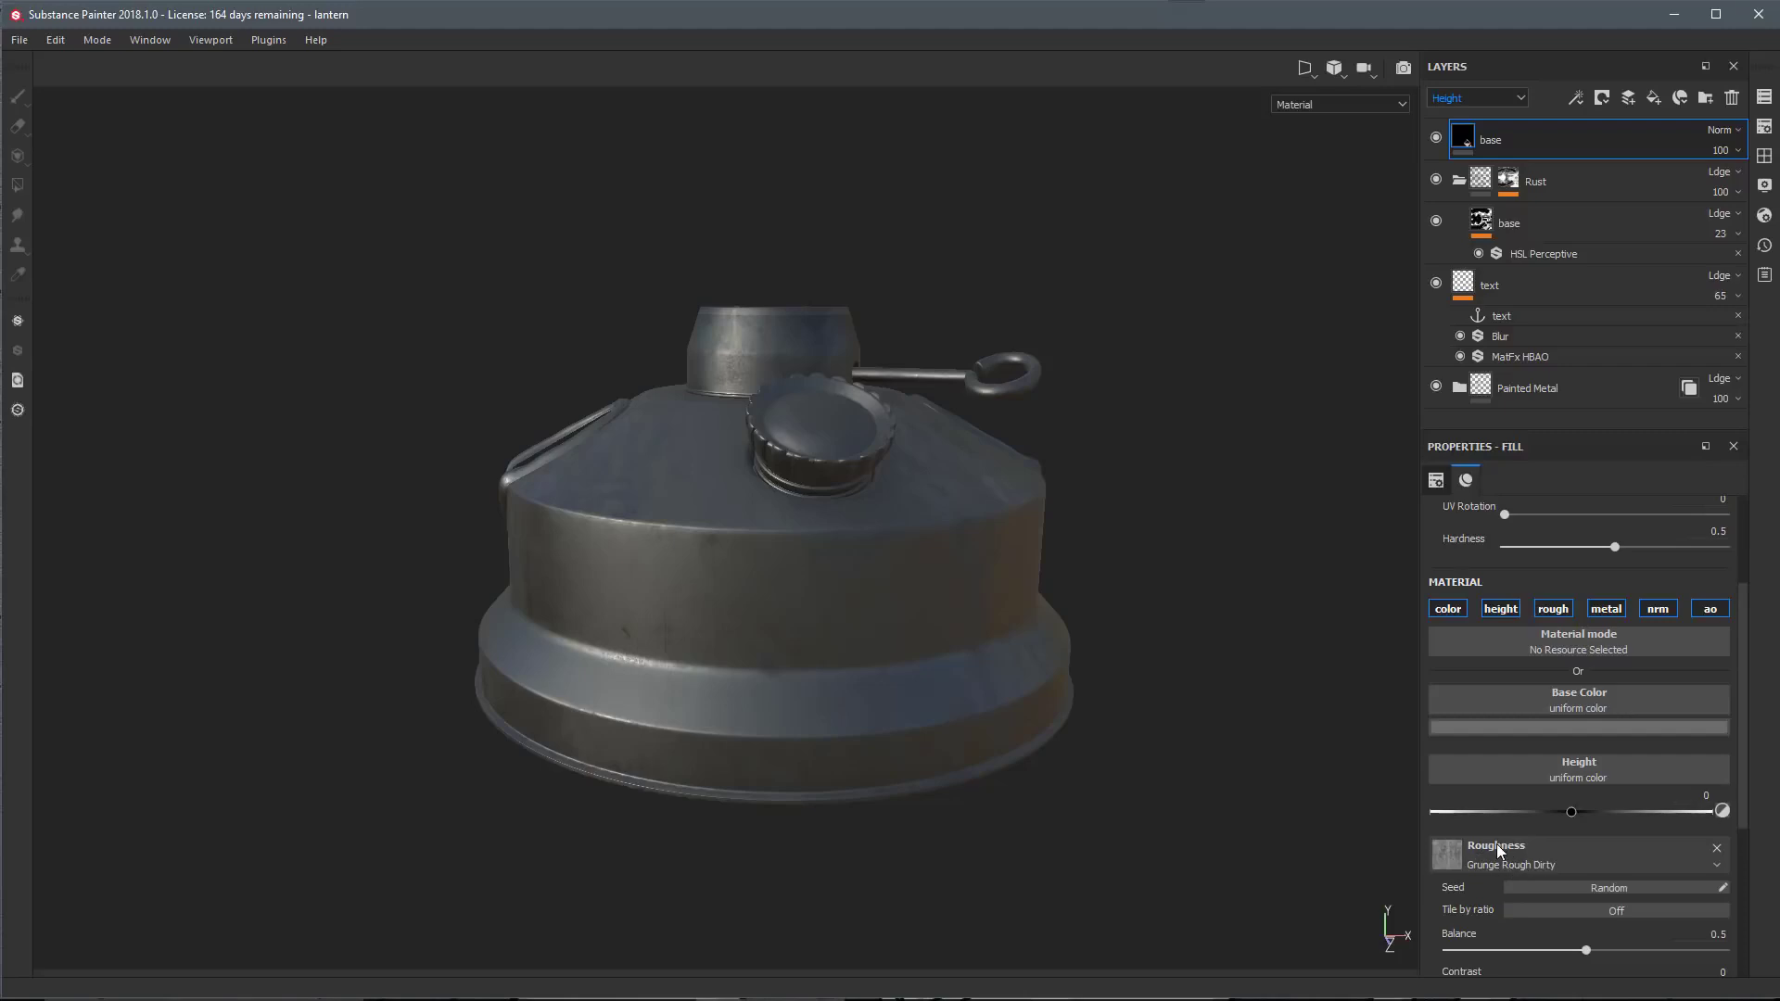
scroll(1521, 835, "down", 1)
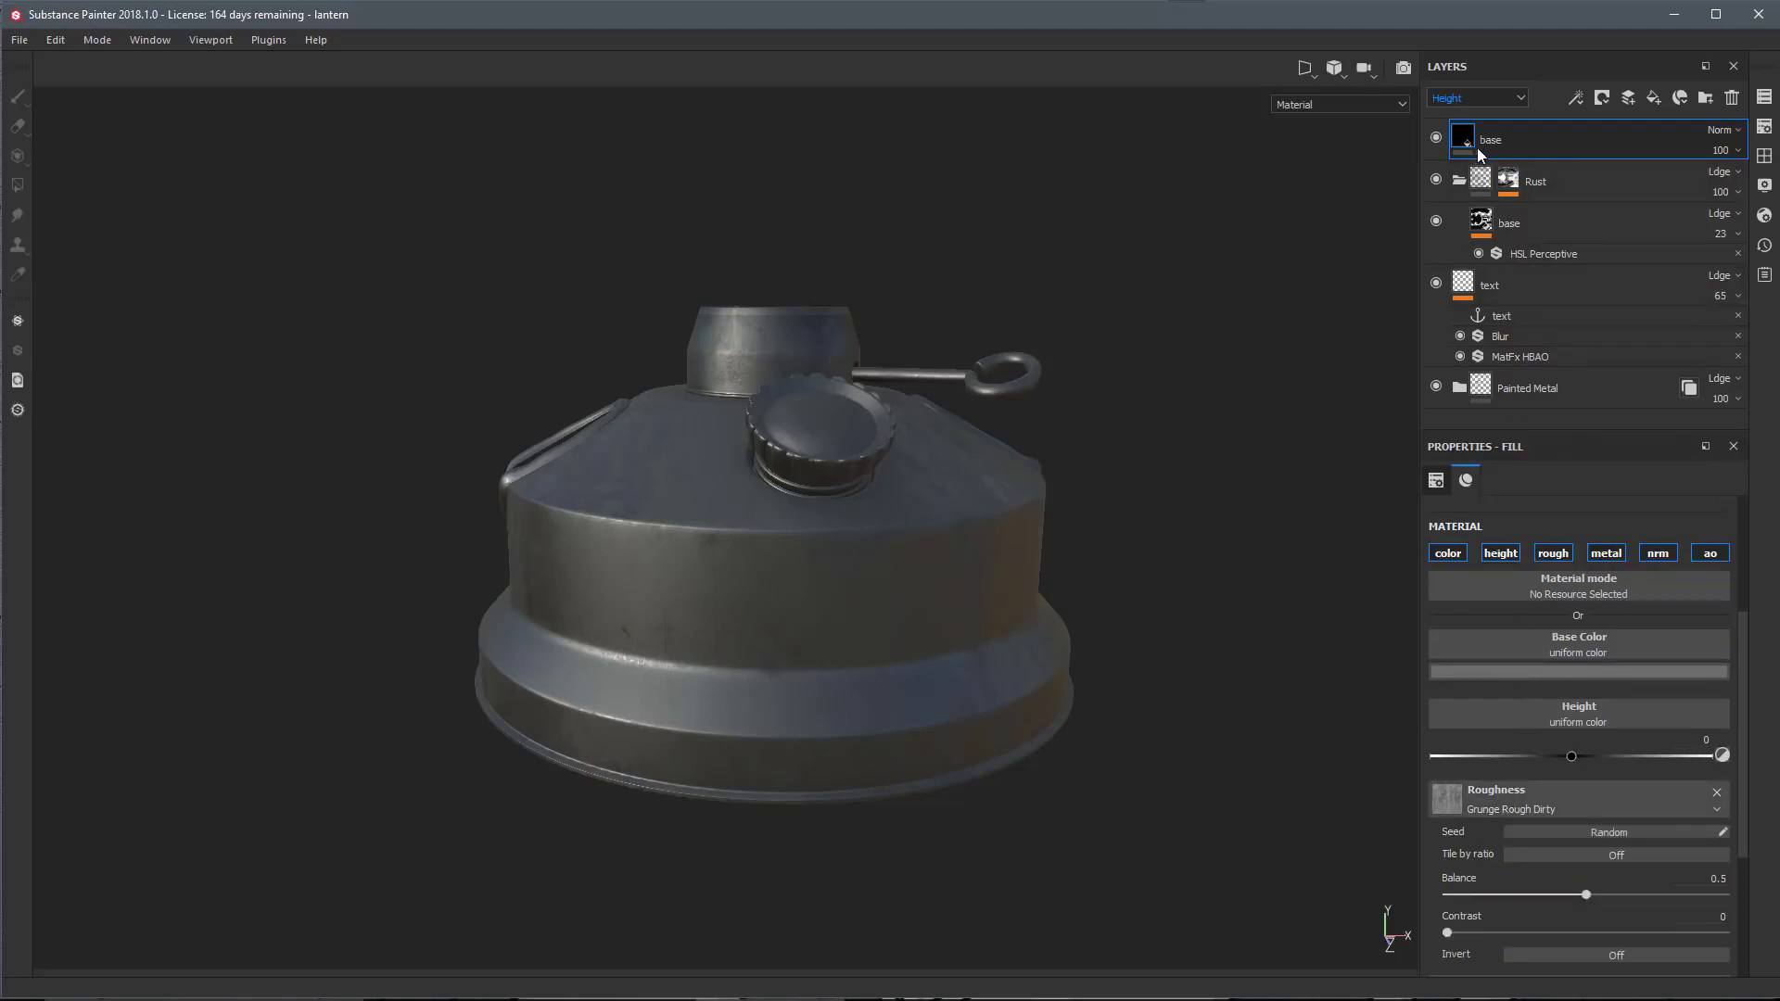
left_click(1577, 102)
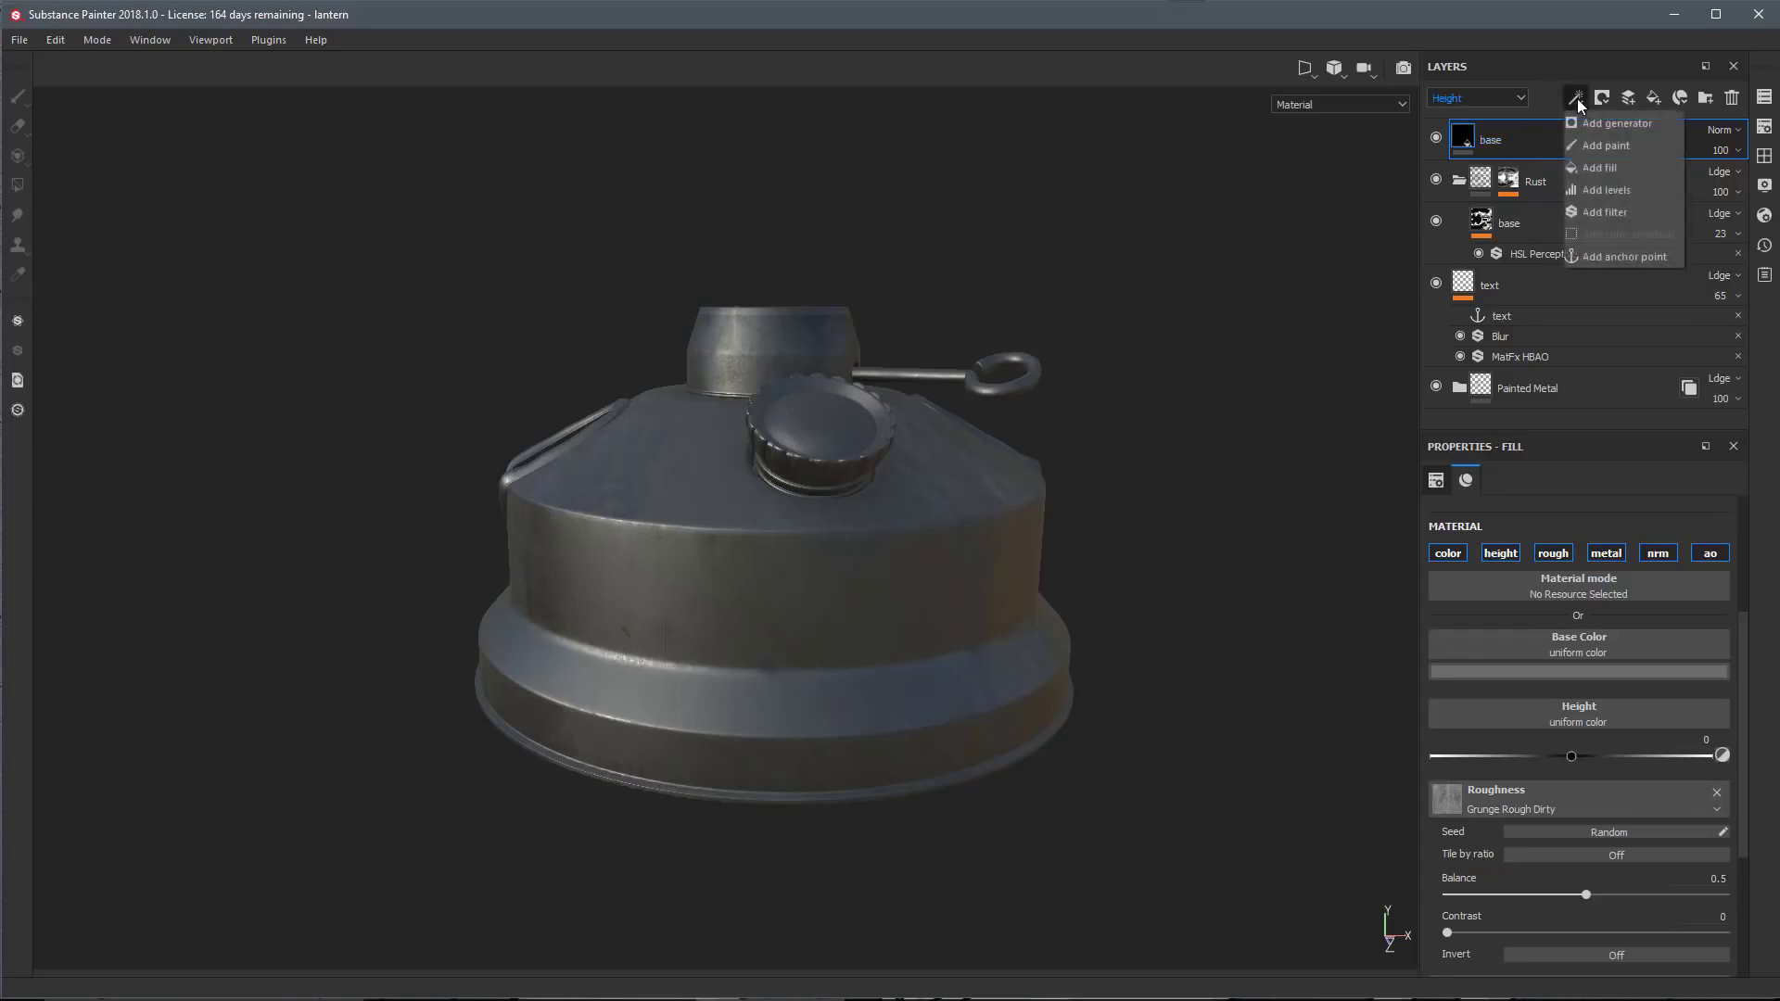
left_click(1594, 194)
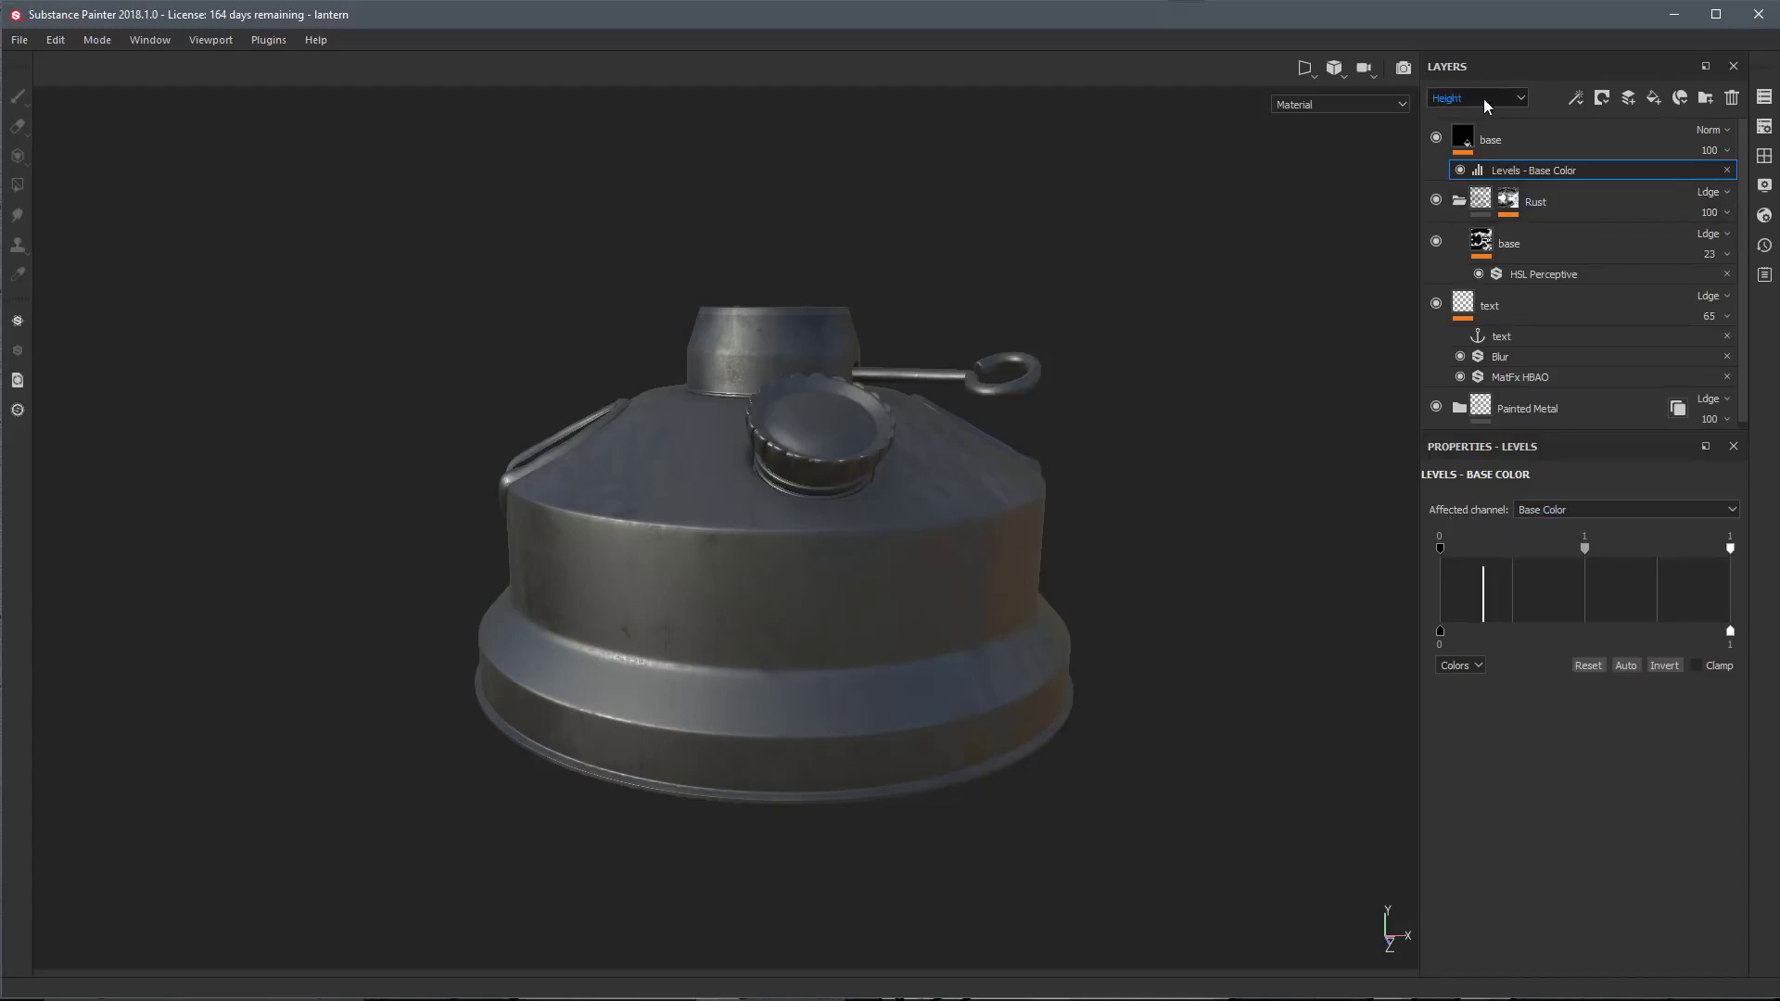
left_click(1539, 510)
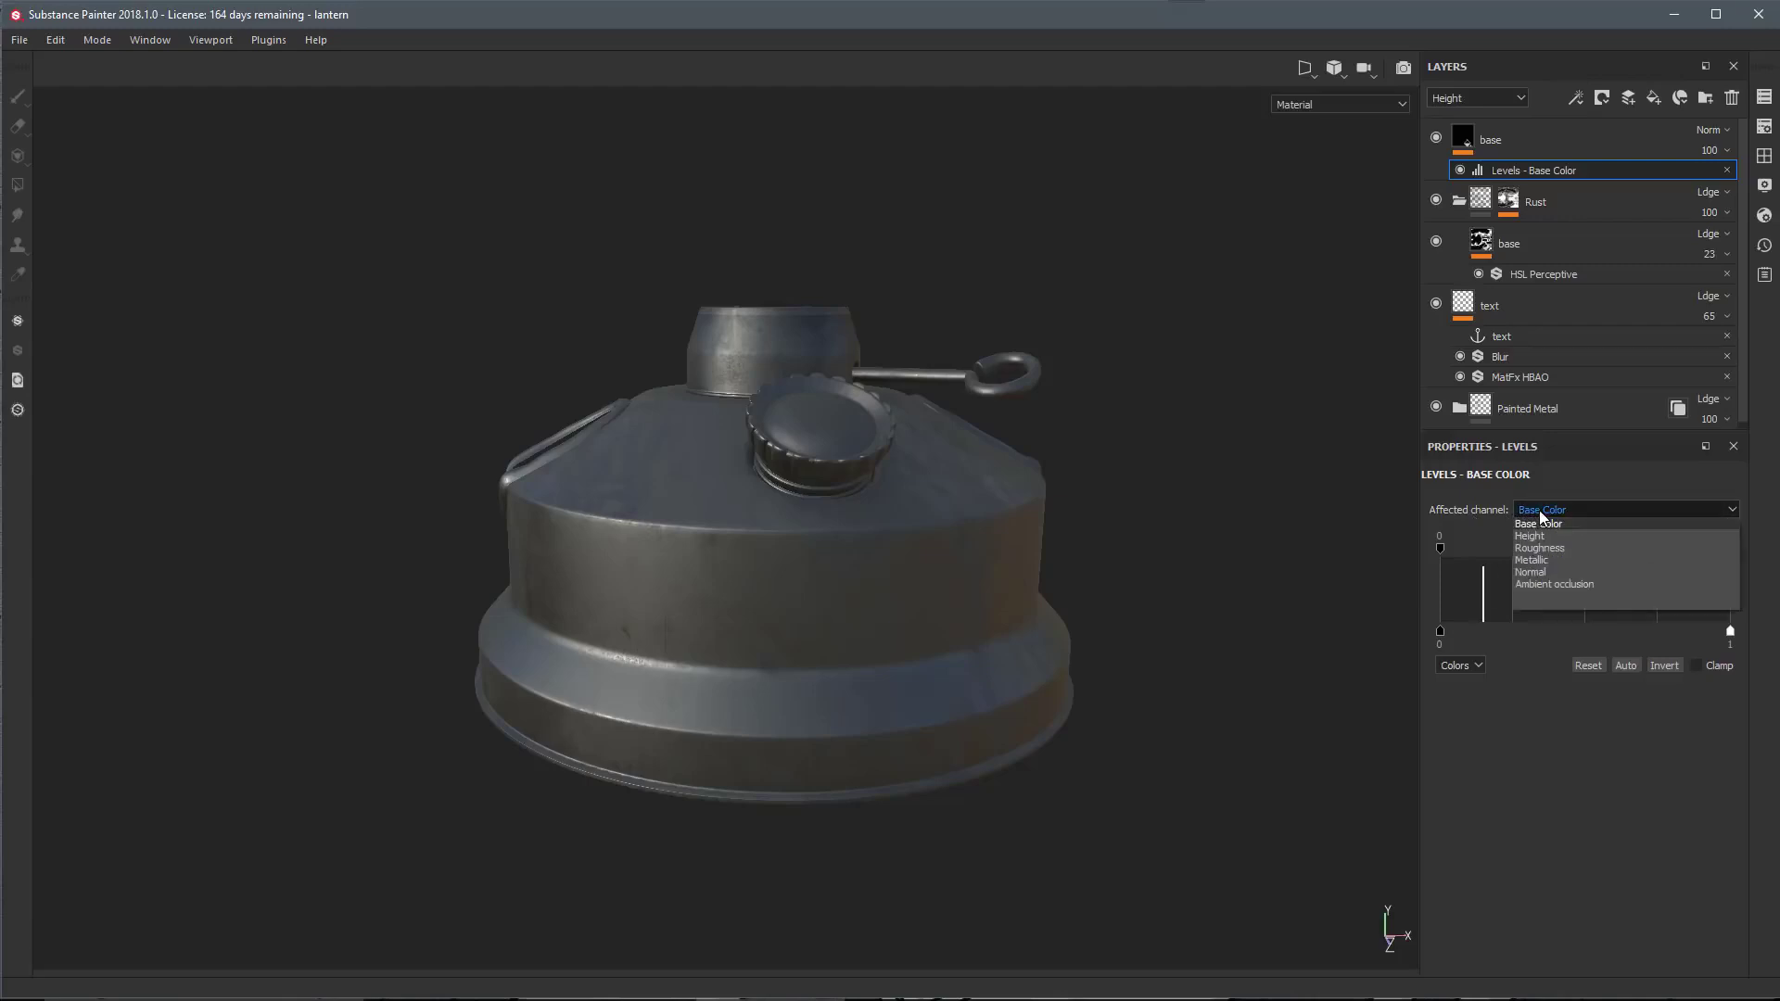
left_click(1535, 565)
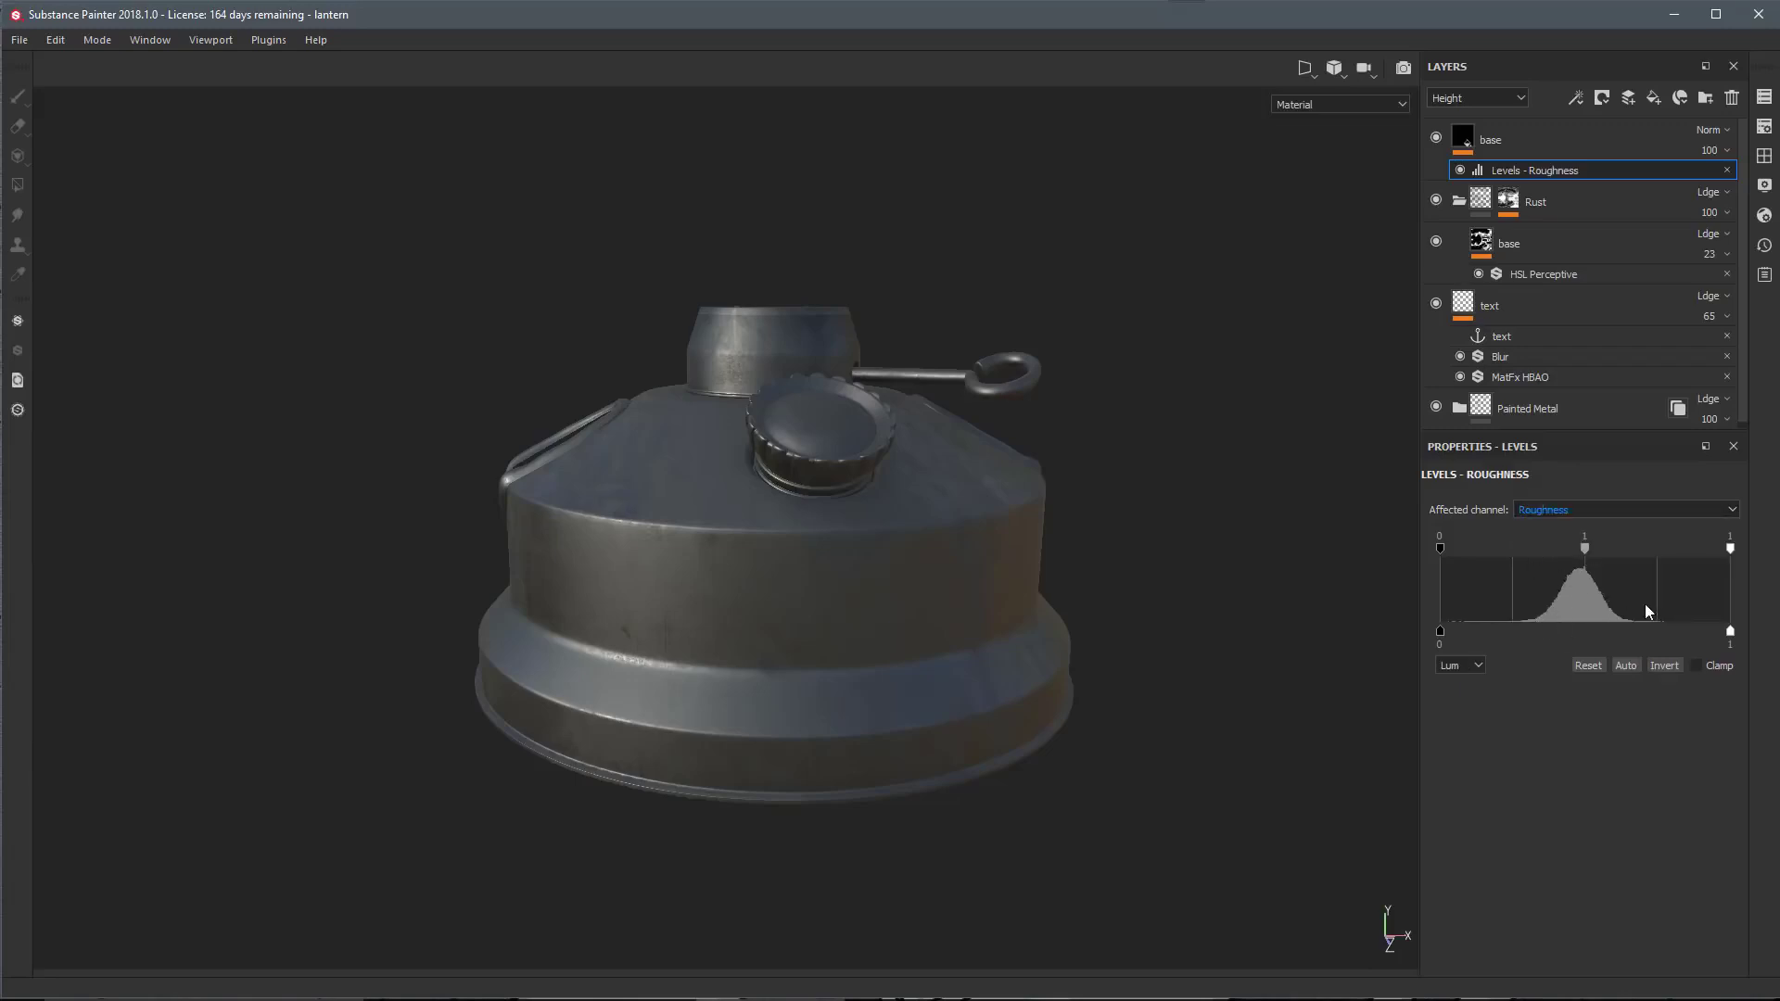
Limit the roughness levels output range of the top base layer to 0.297 at the dark end and 0.933 at the bright end
left_click(1527, 136)
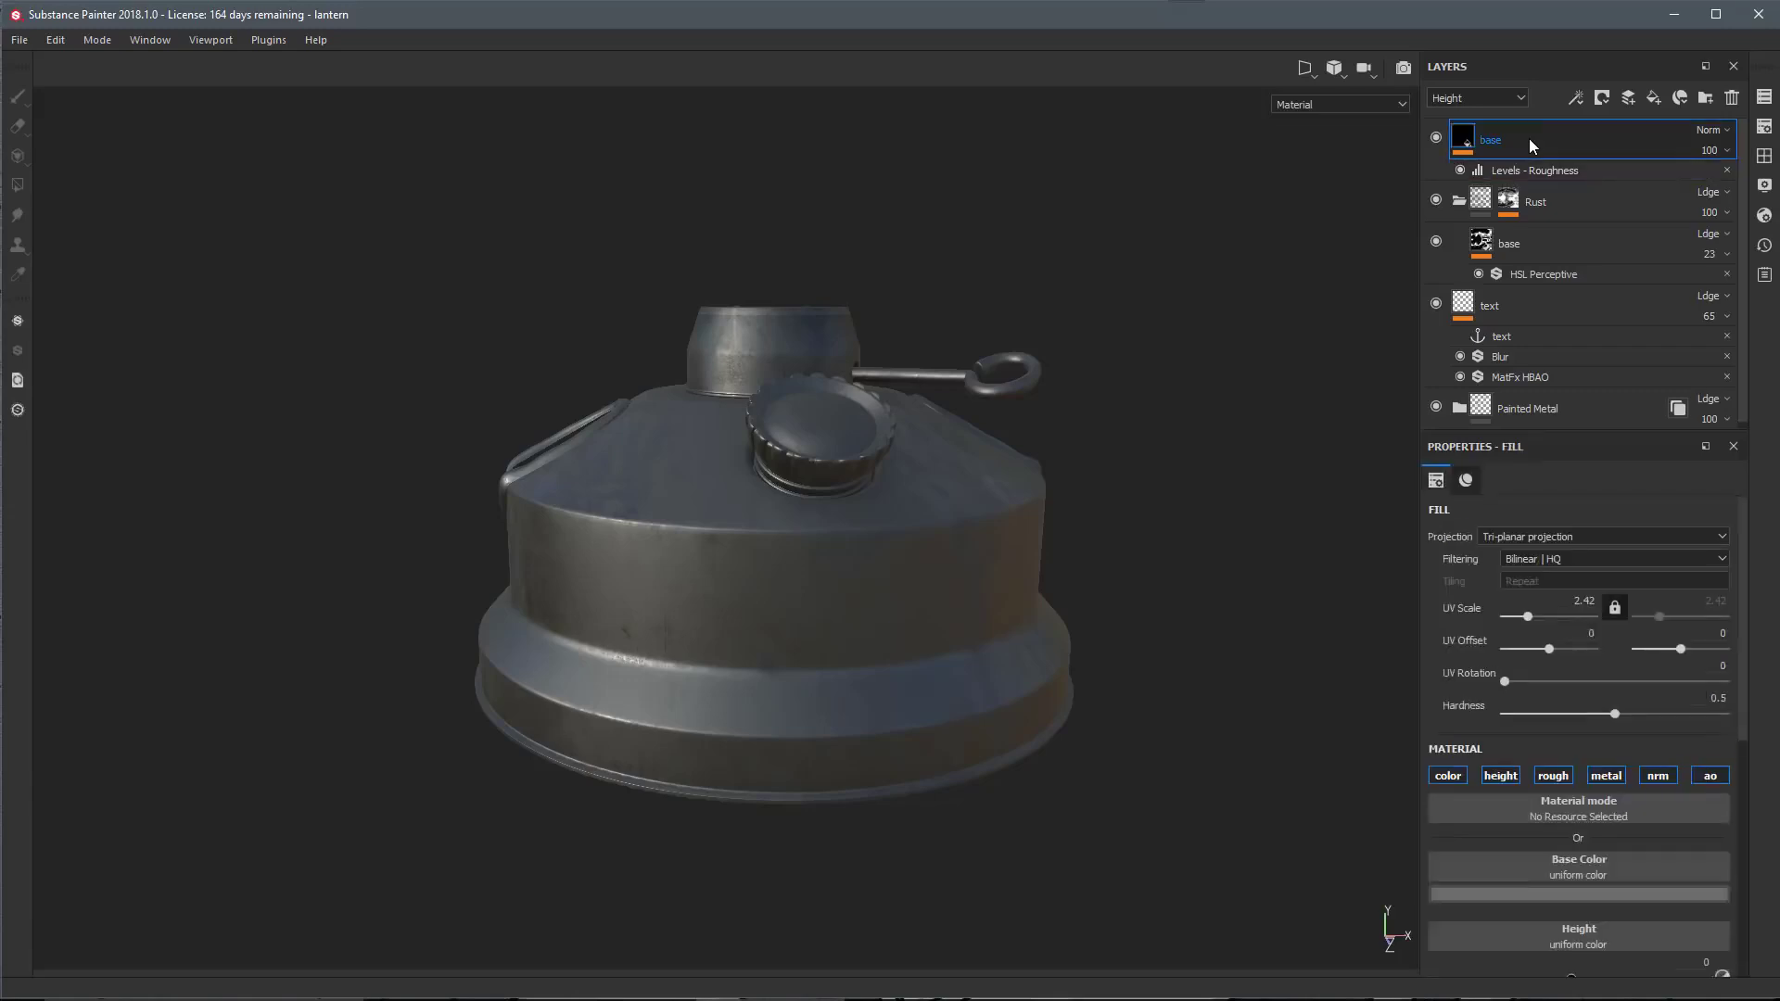
scroll(1513, 857, "down", 3)
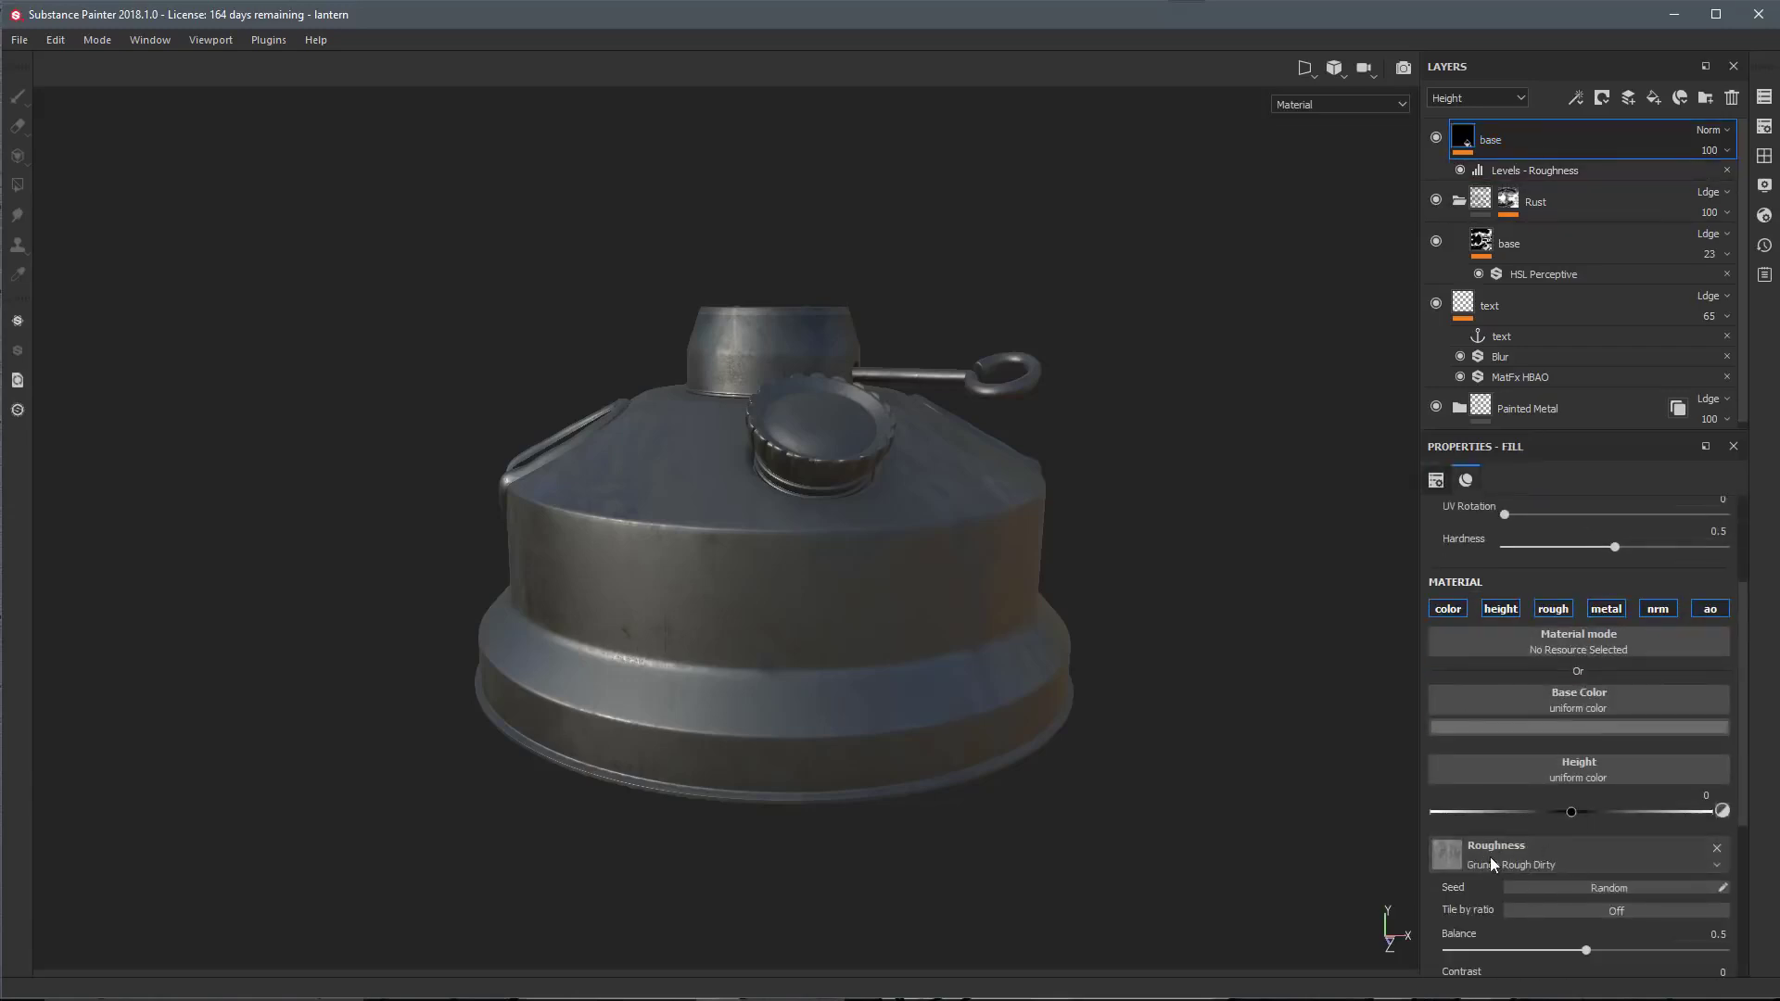
left_click(1505, 171)
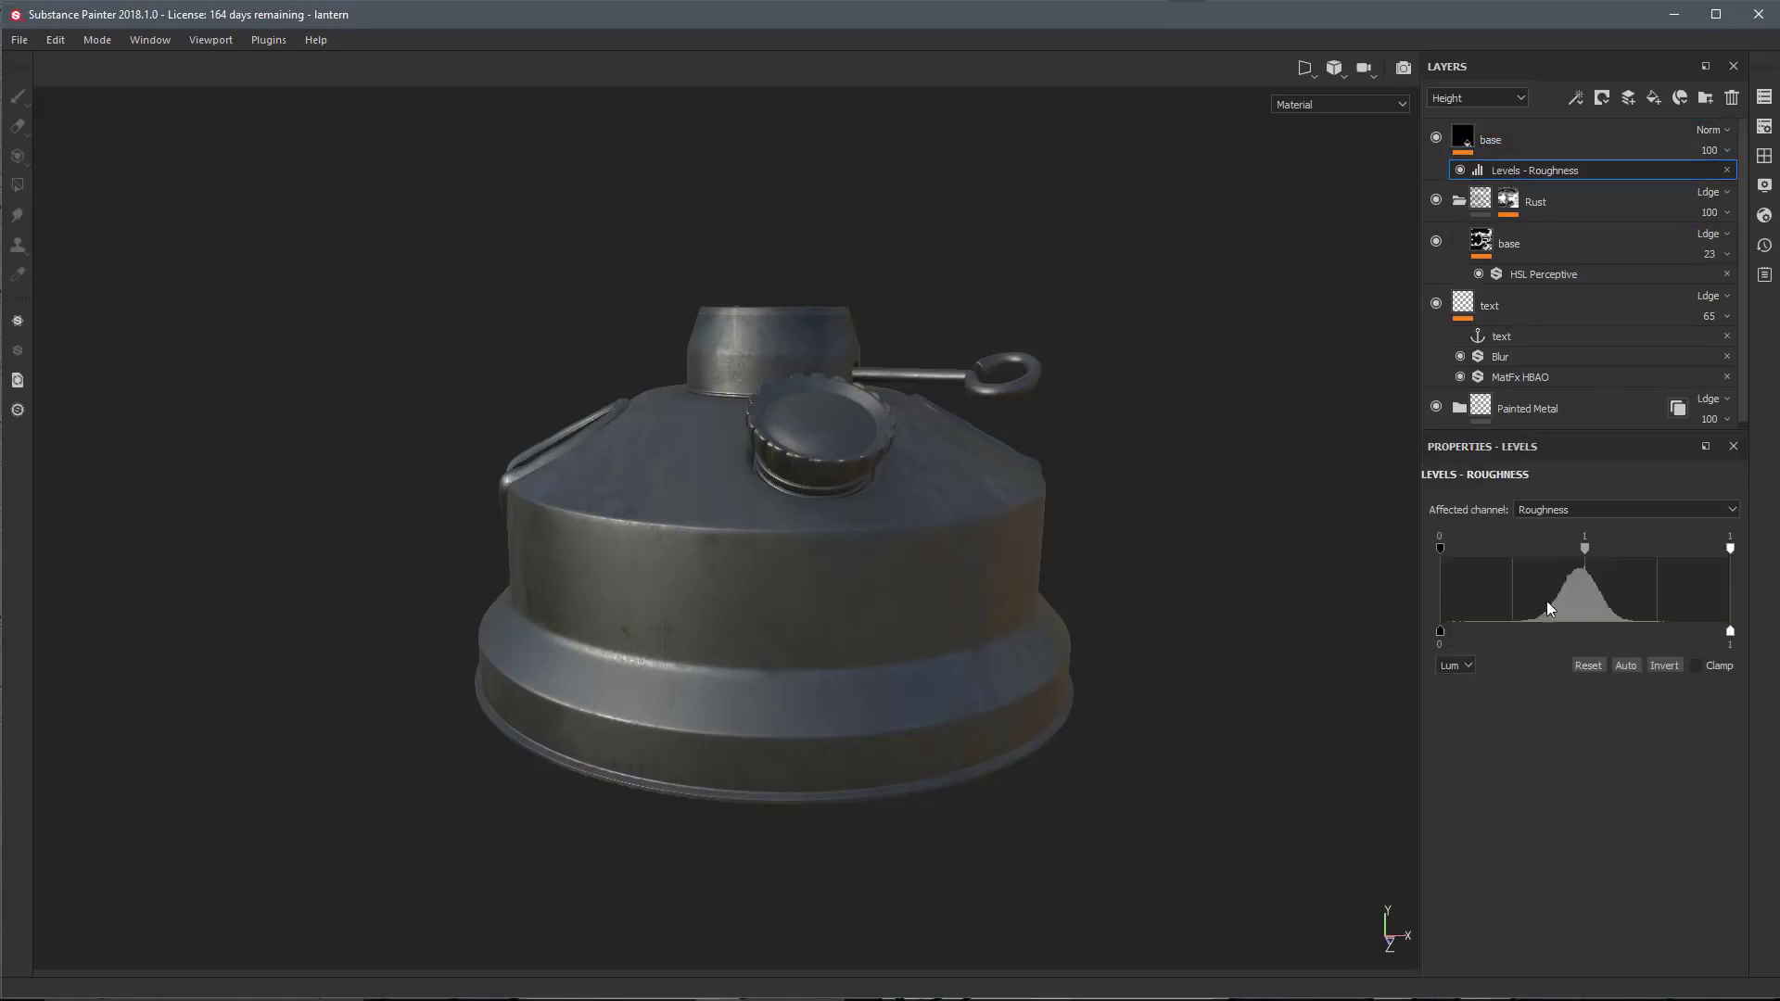
left_click_drag(1463, 639, 1527, 640)
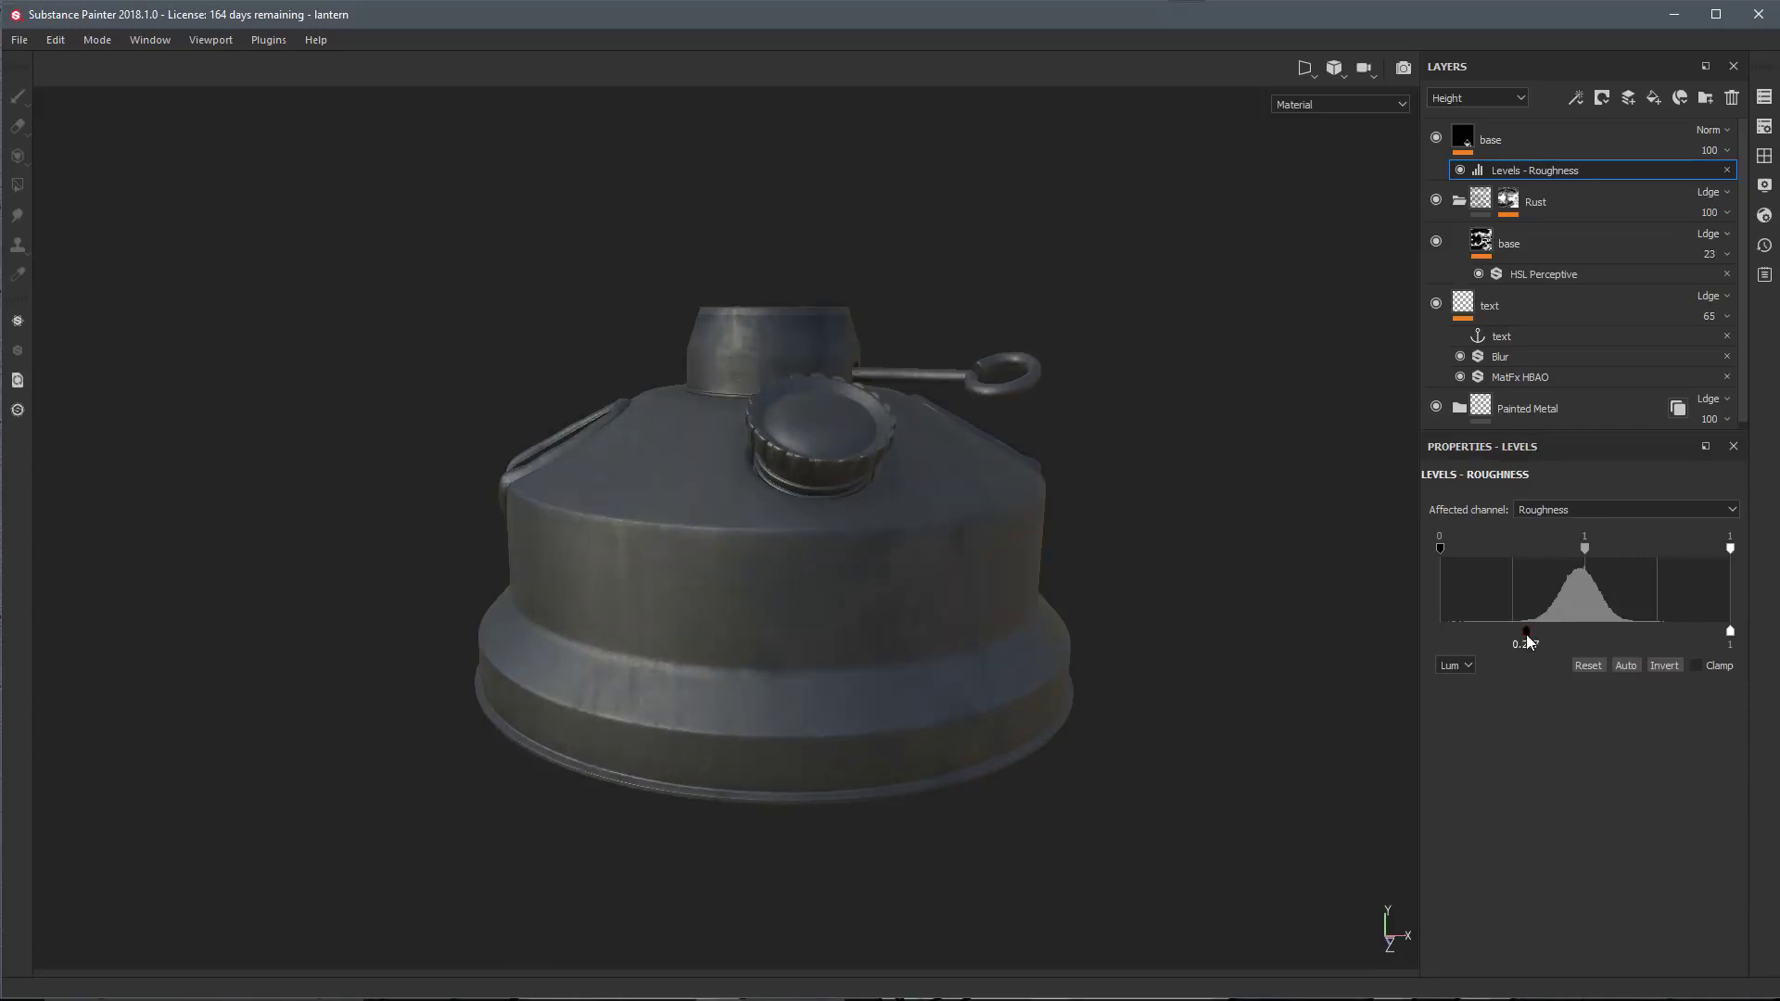
mouse_move(1730, 633)
left_mouse_down()
mouse_move(1683, 638)
mouse_move(1710, 632)
left_mouse_up()
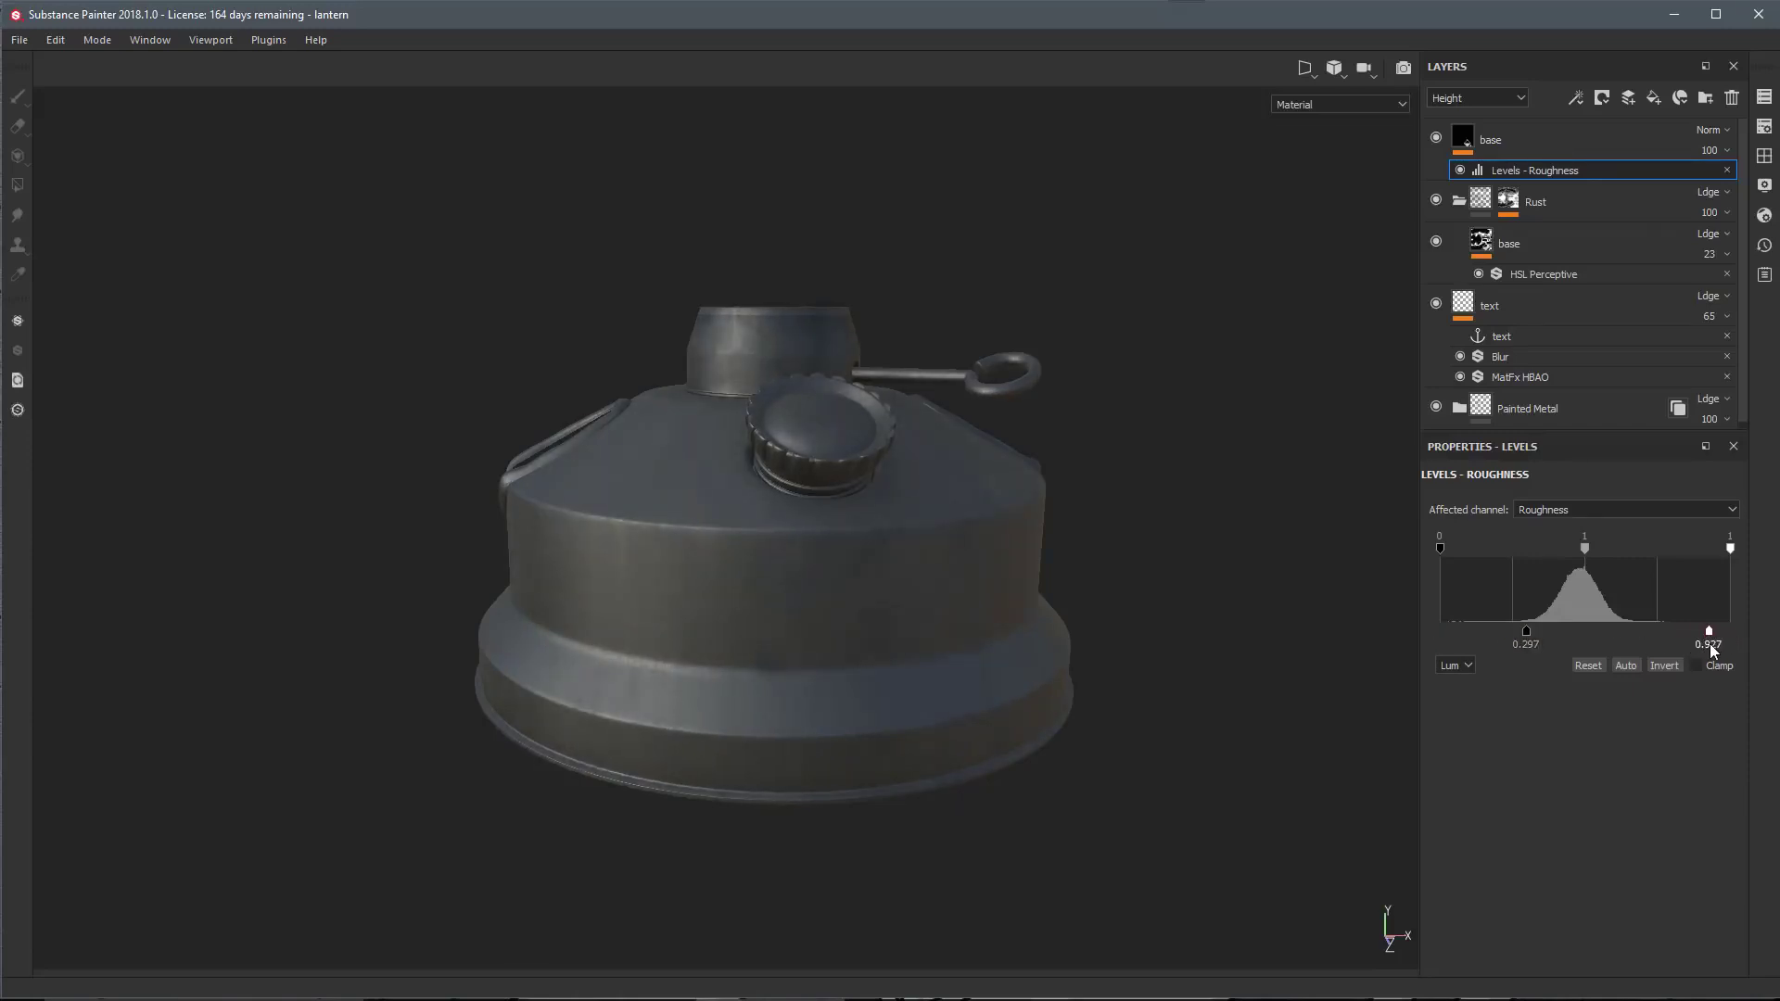
left_click_drag(878, 702, 921, 692, "alt")
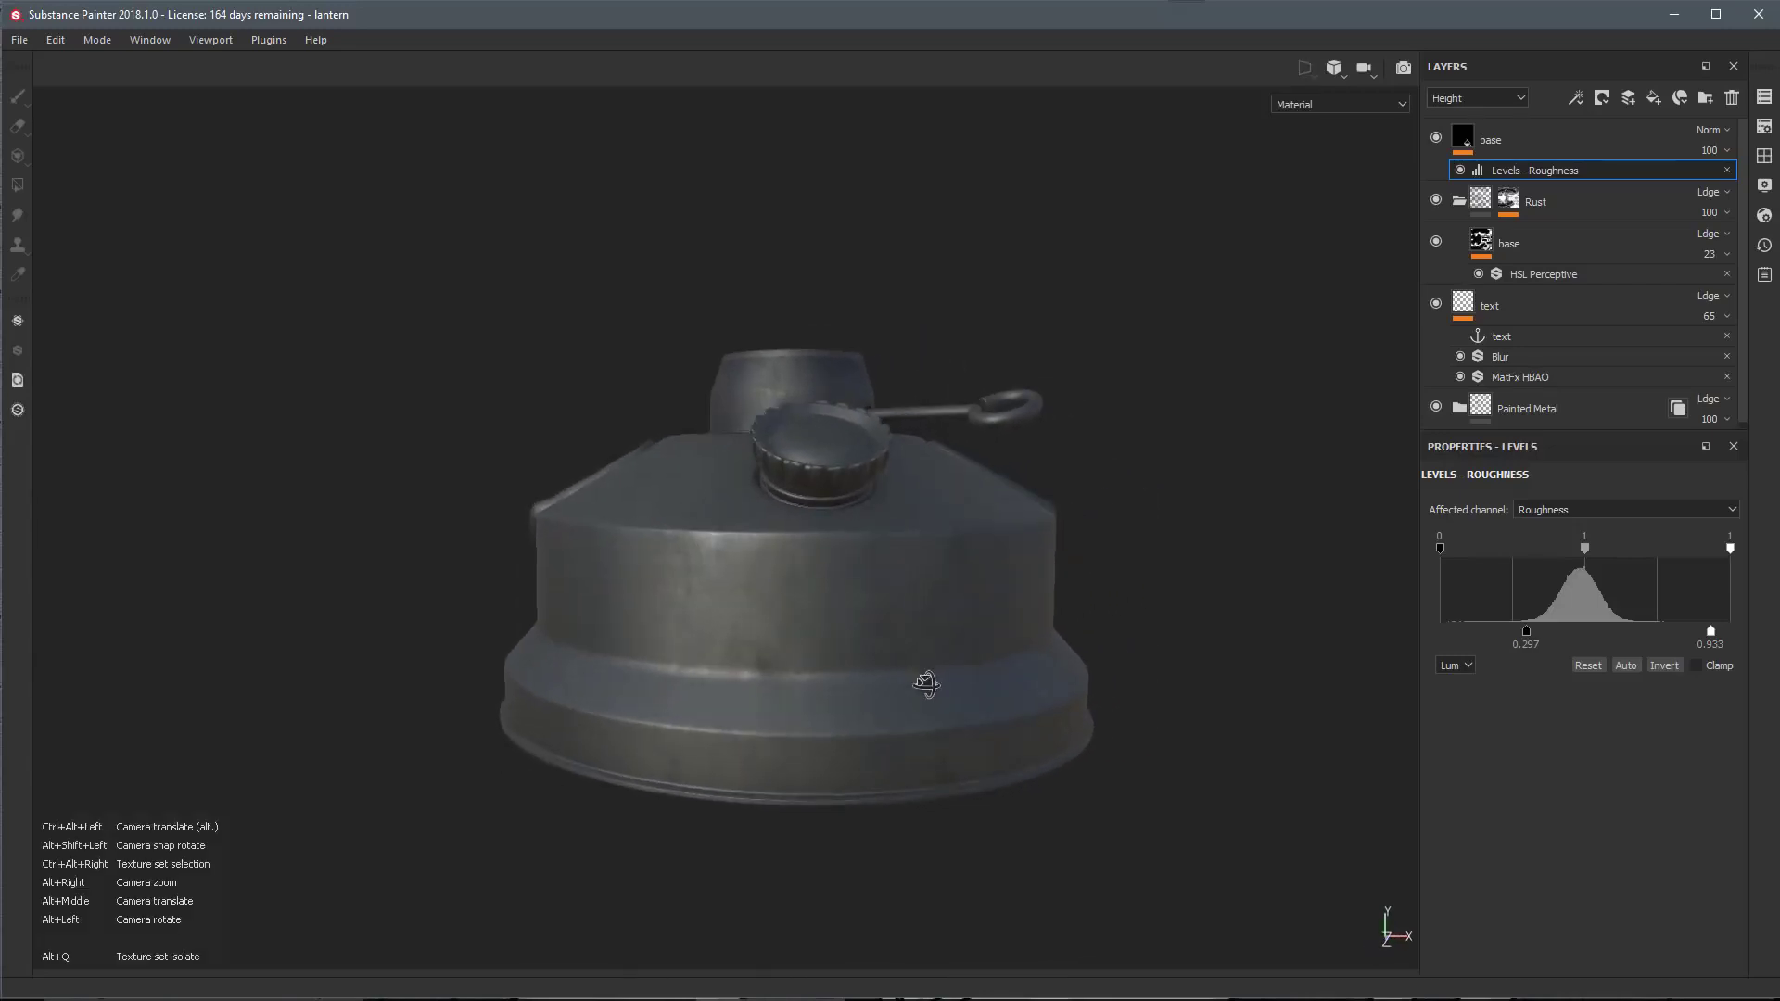
Duplicate the top base layer and rename the copy as edge
left_click(1560, 129)
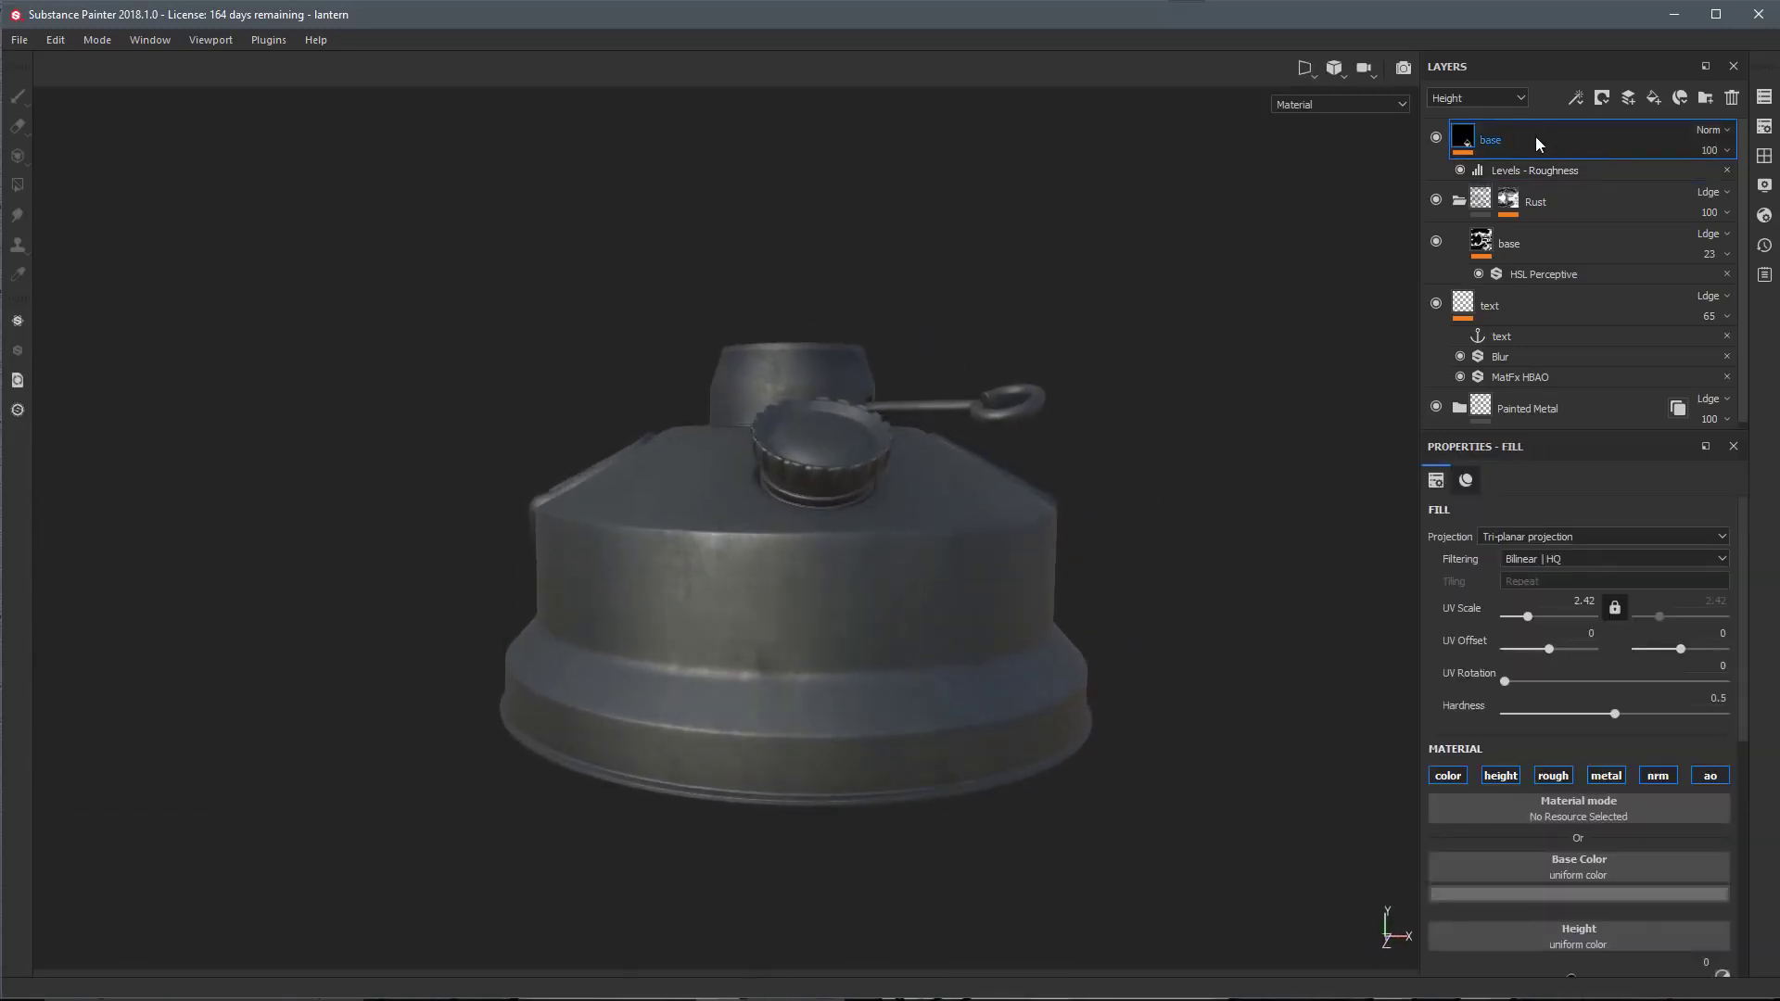
right_click(1536, 140)
left_click(1598, 491)
double_click(1511, 137)
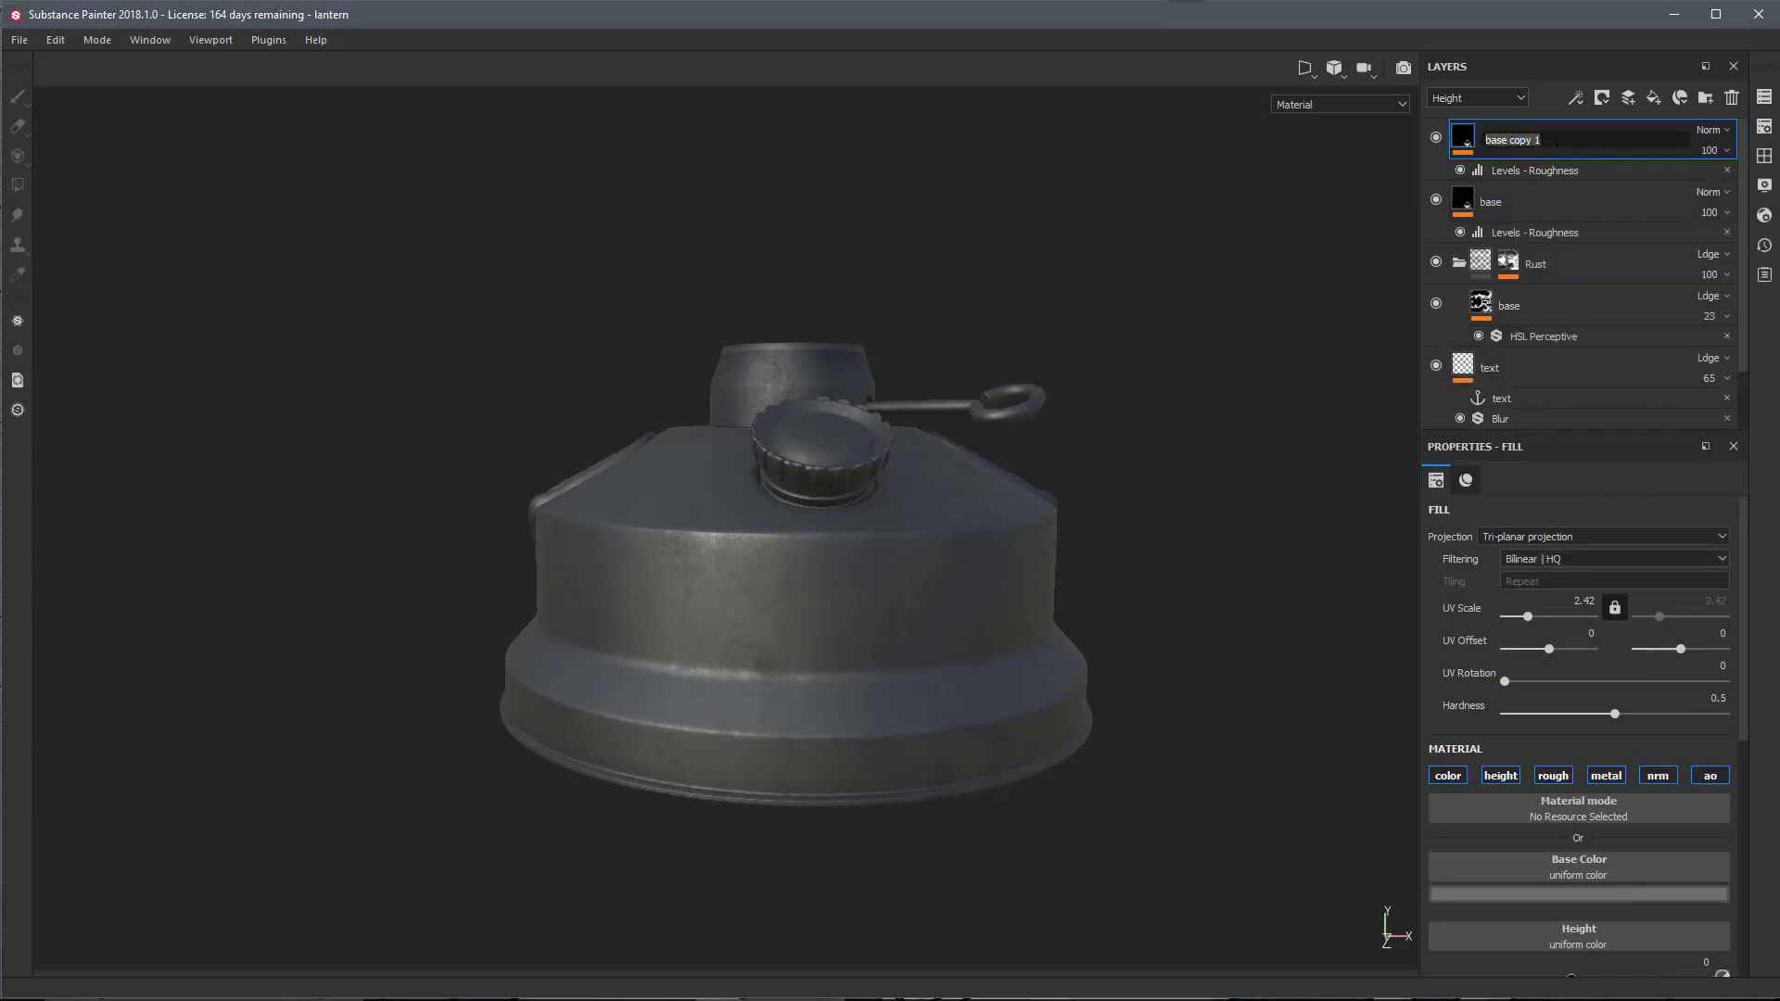
type("edge")
key("Return")
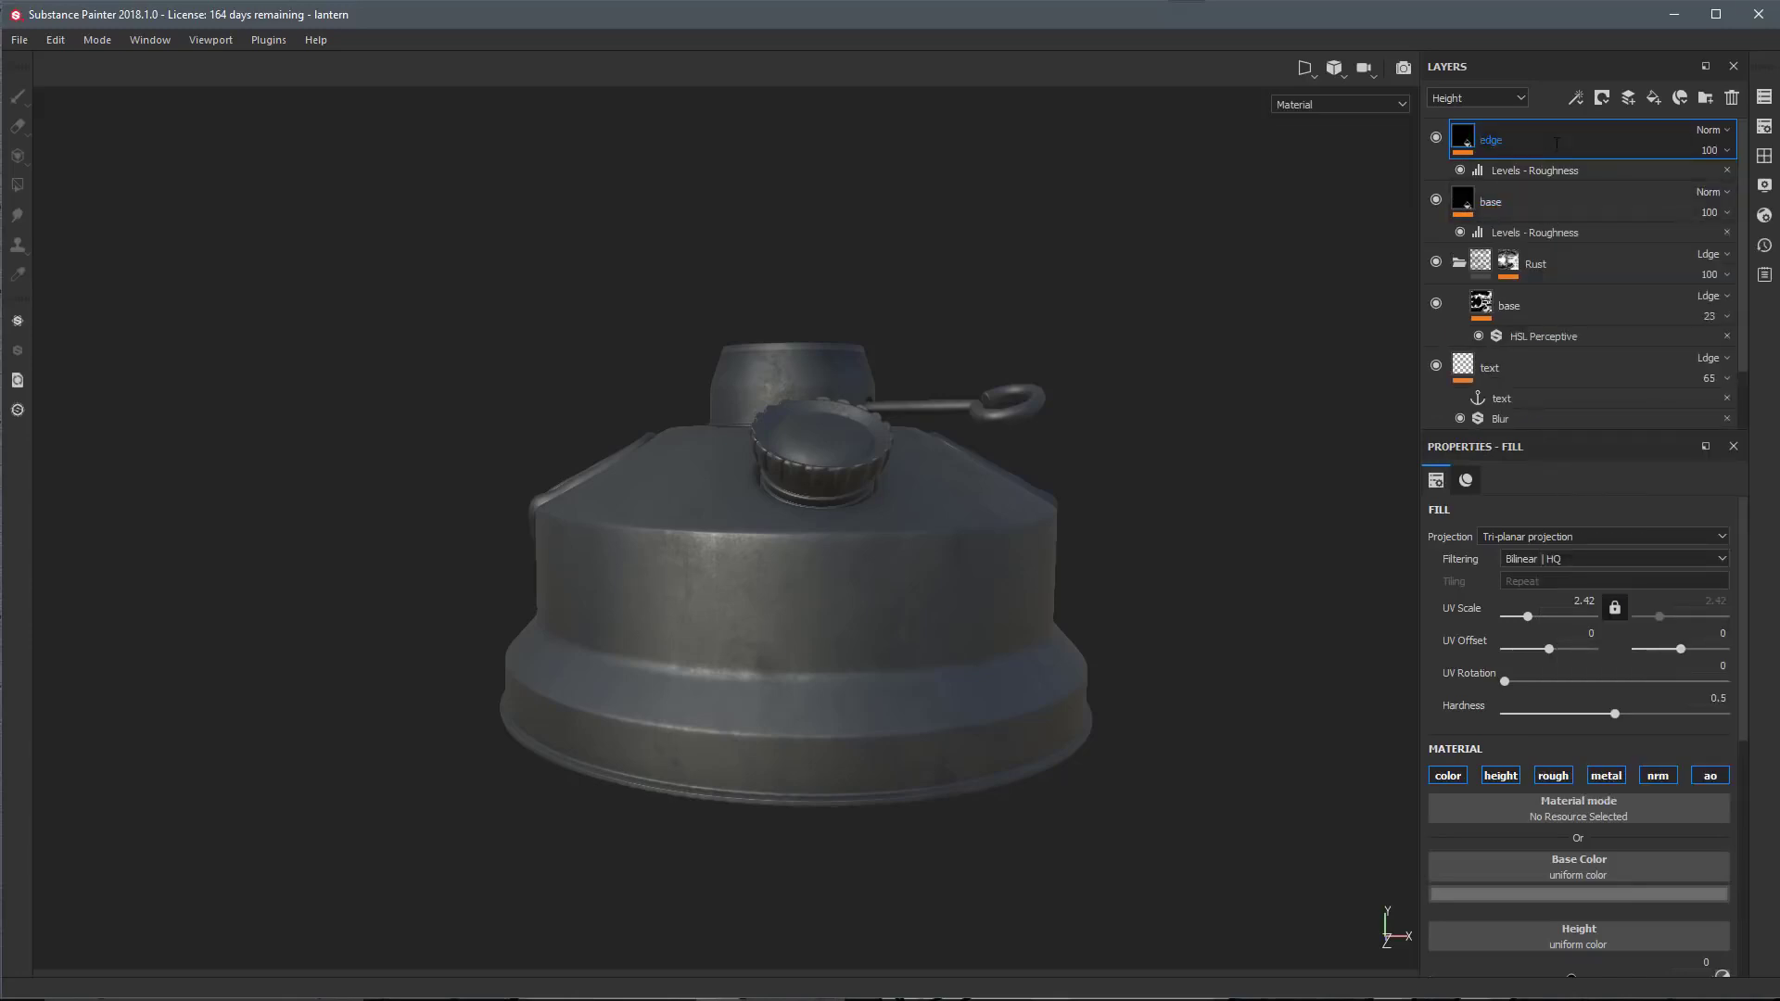
Lighten the edge layer's uniform base color to a brighter grey
scroll(1541, 561, "down", 3)
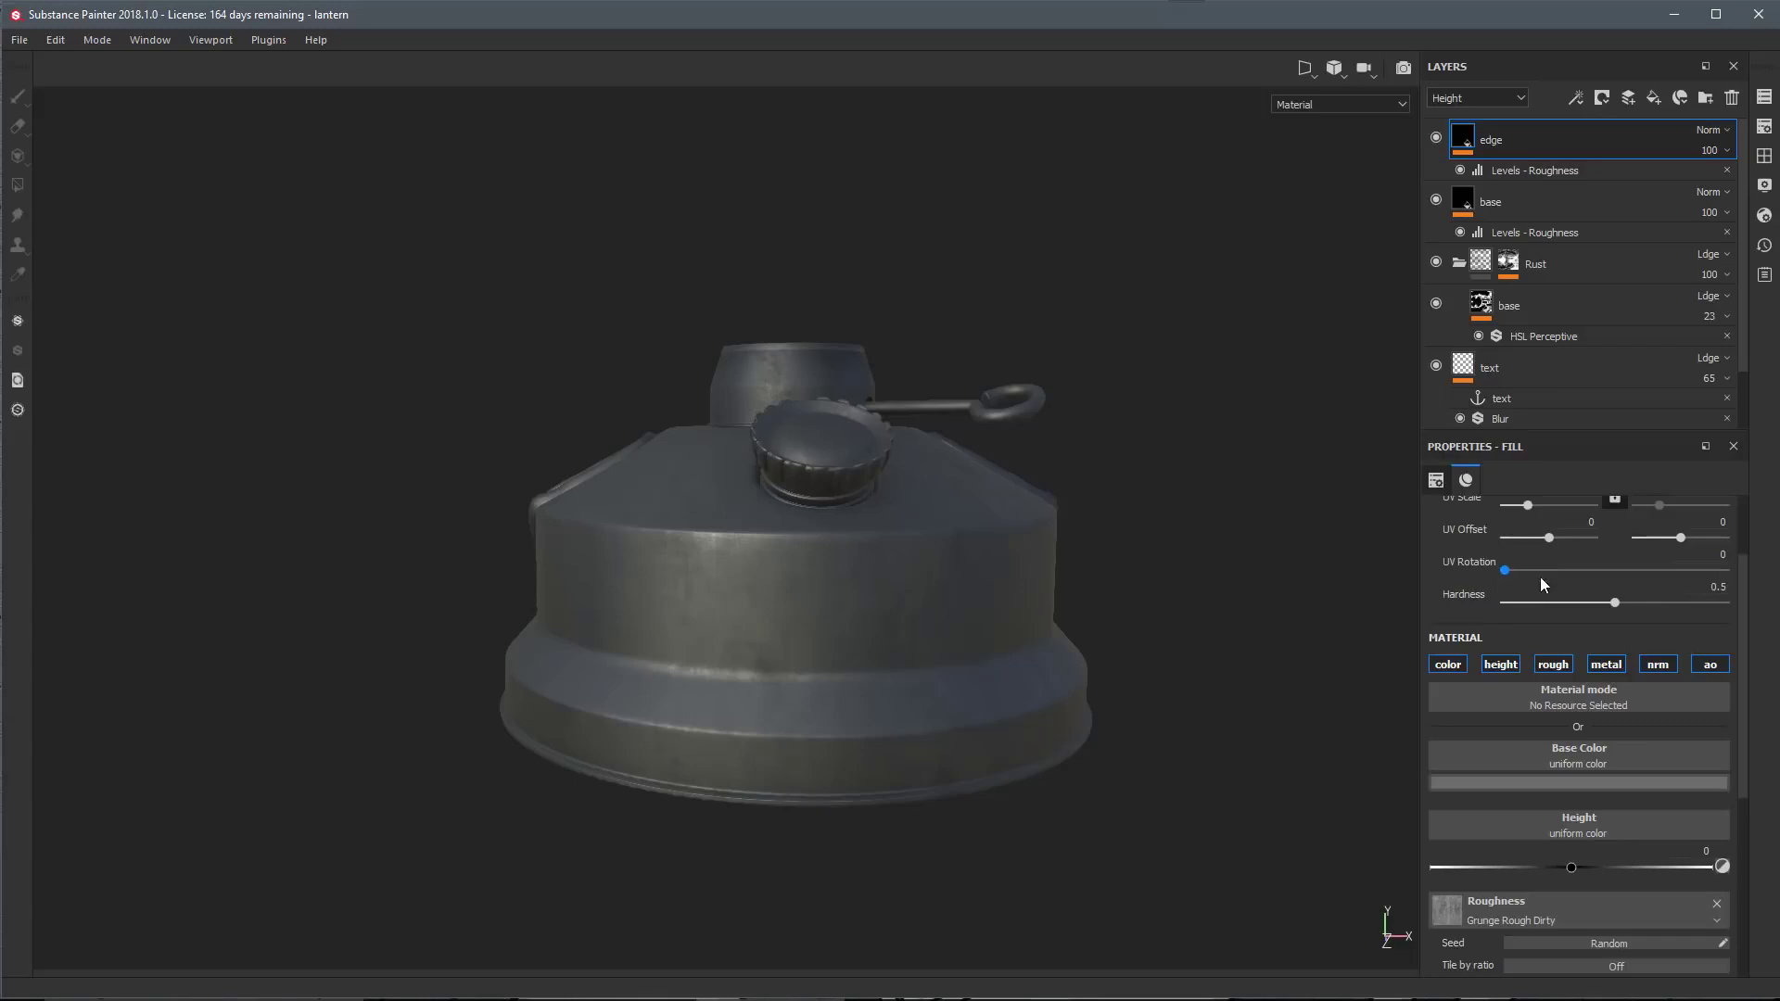
left_click(1467, 782)
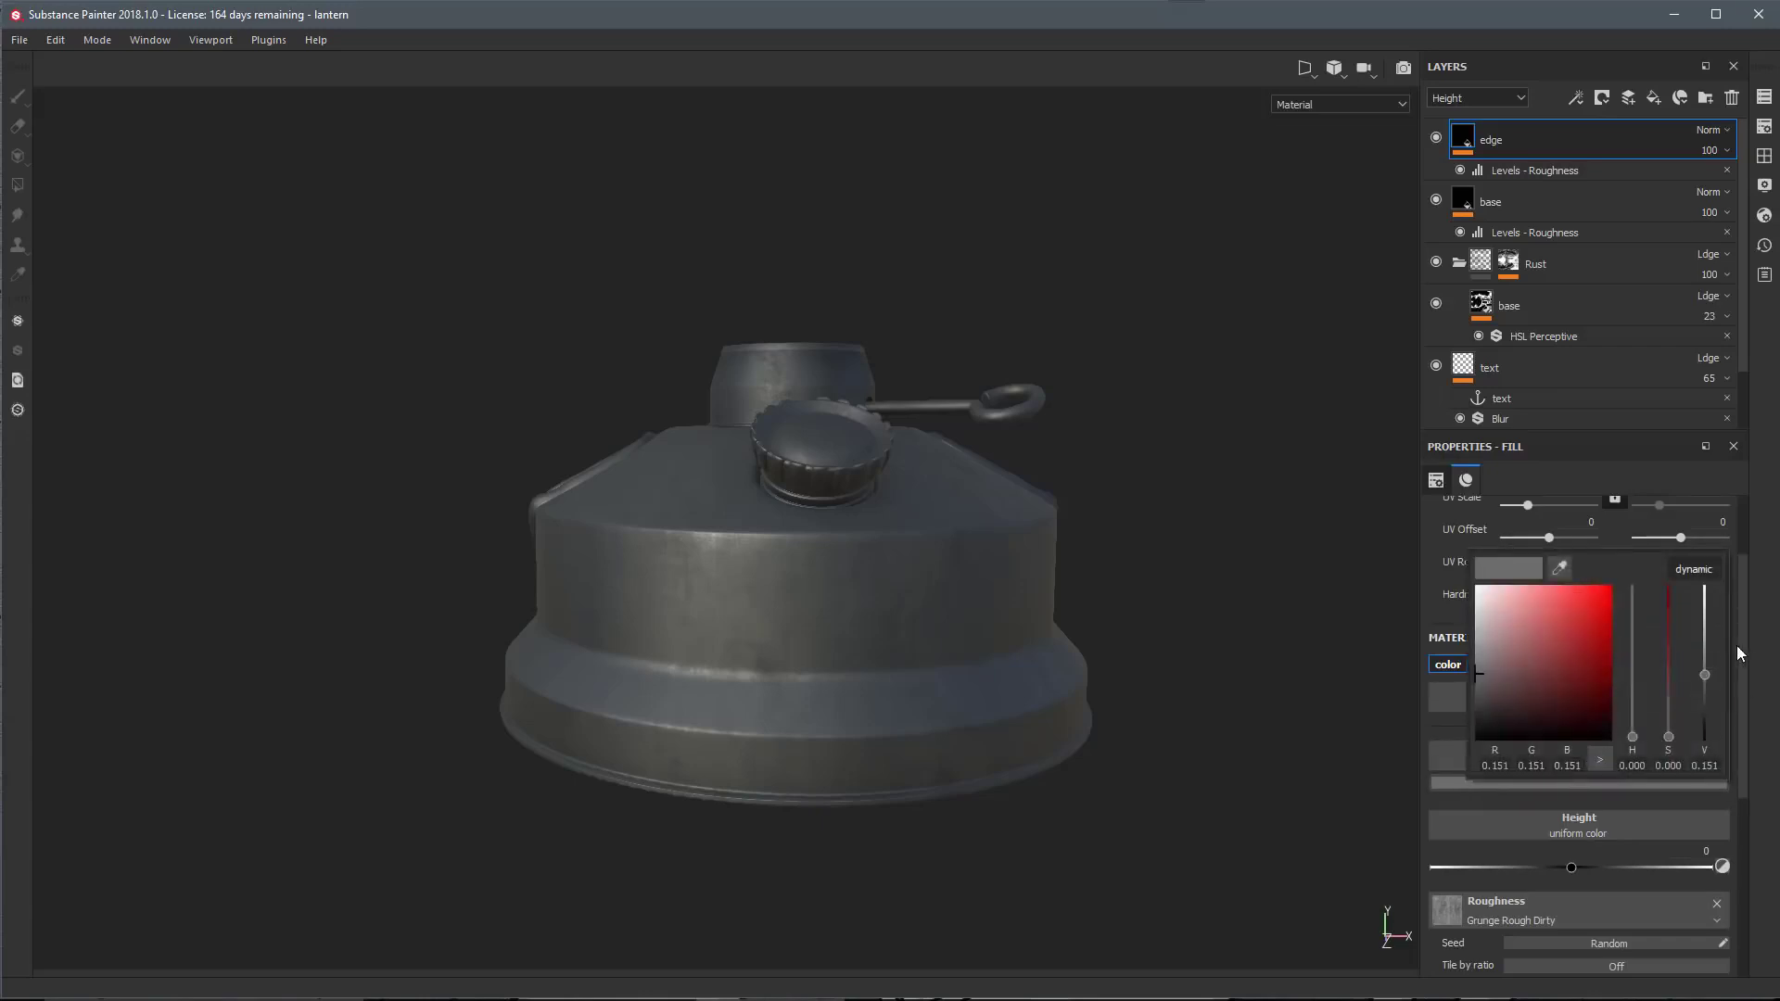
left_click_drag(1705, 675, 1702, 631)
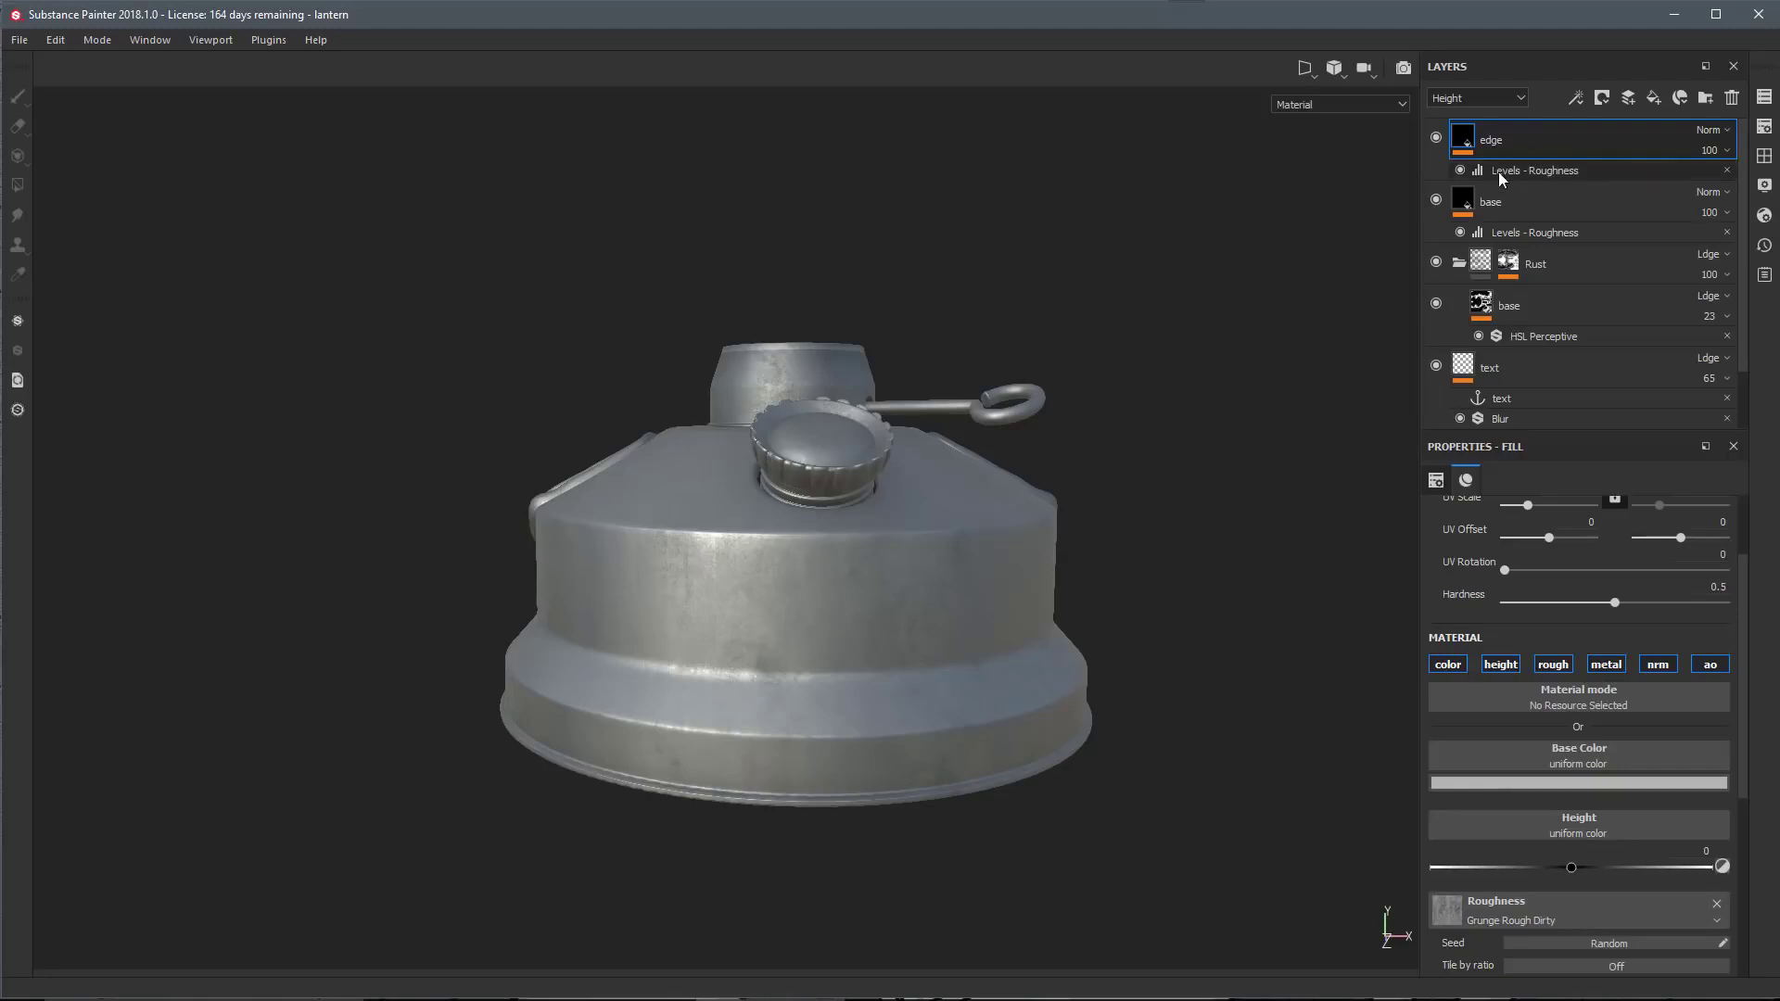
Add a black mask to the edge layer and give it an MG Mask Editor generator
right_click(1525, 136)
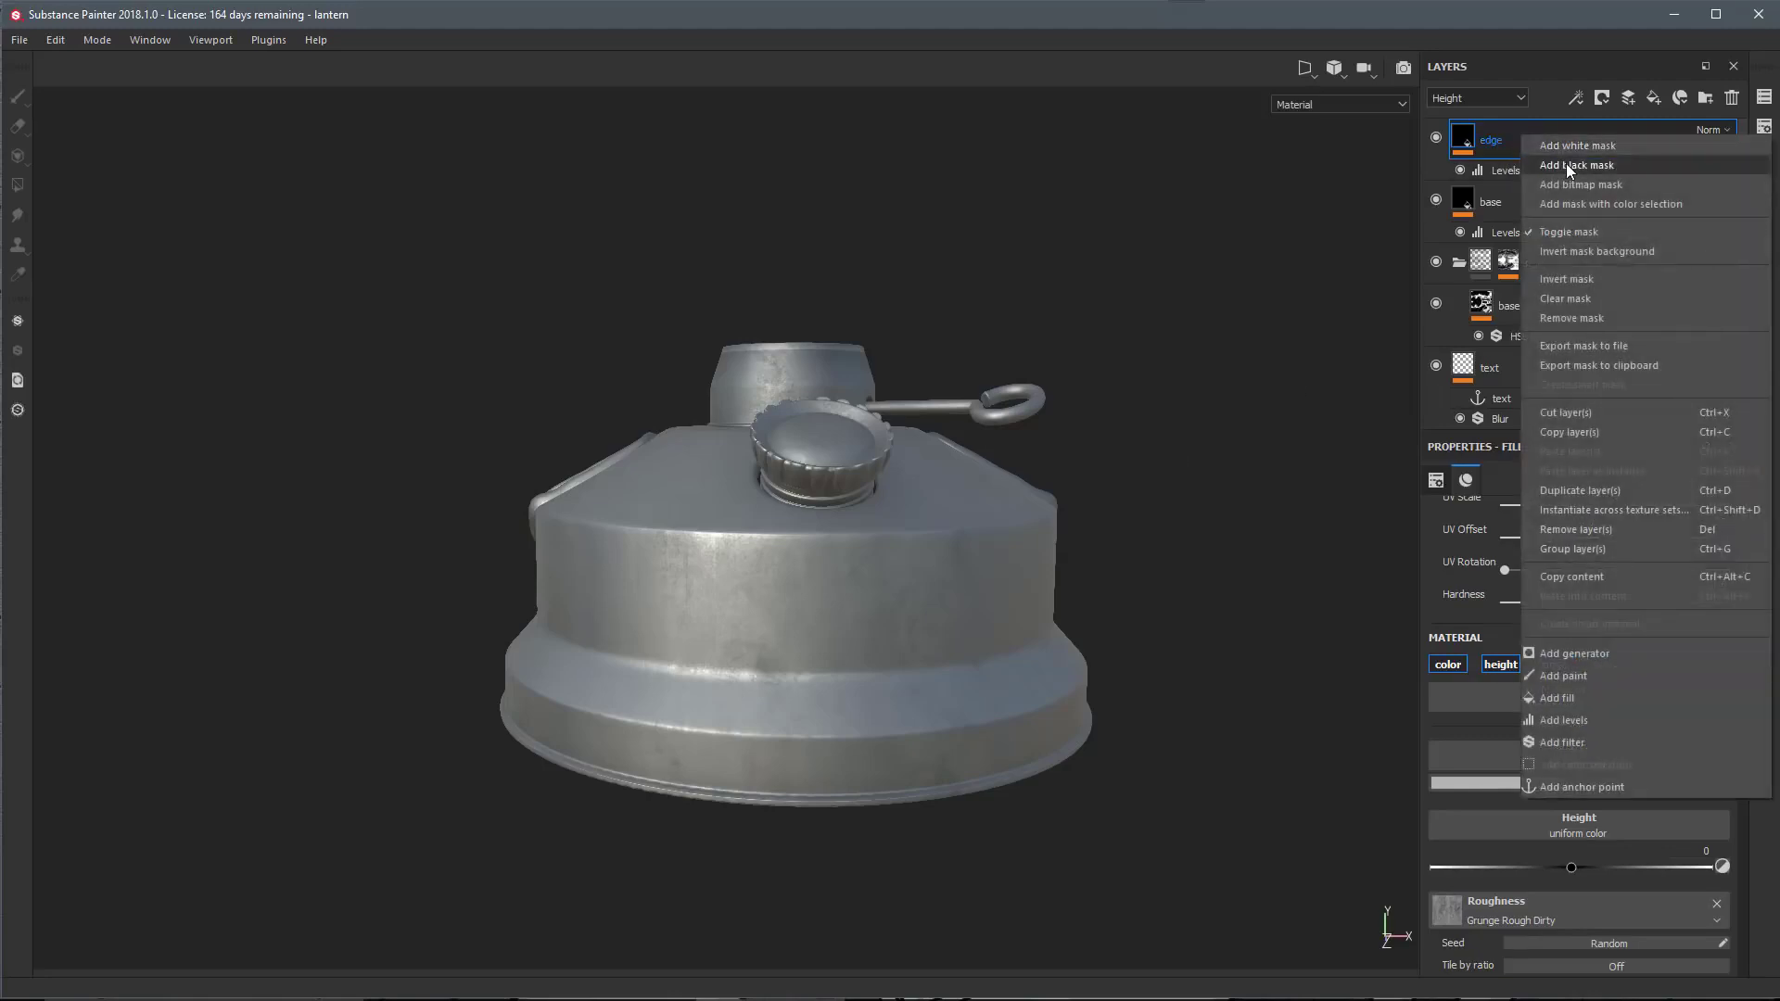
left_click(1566, 164)
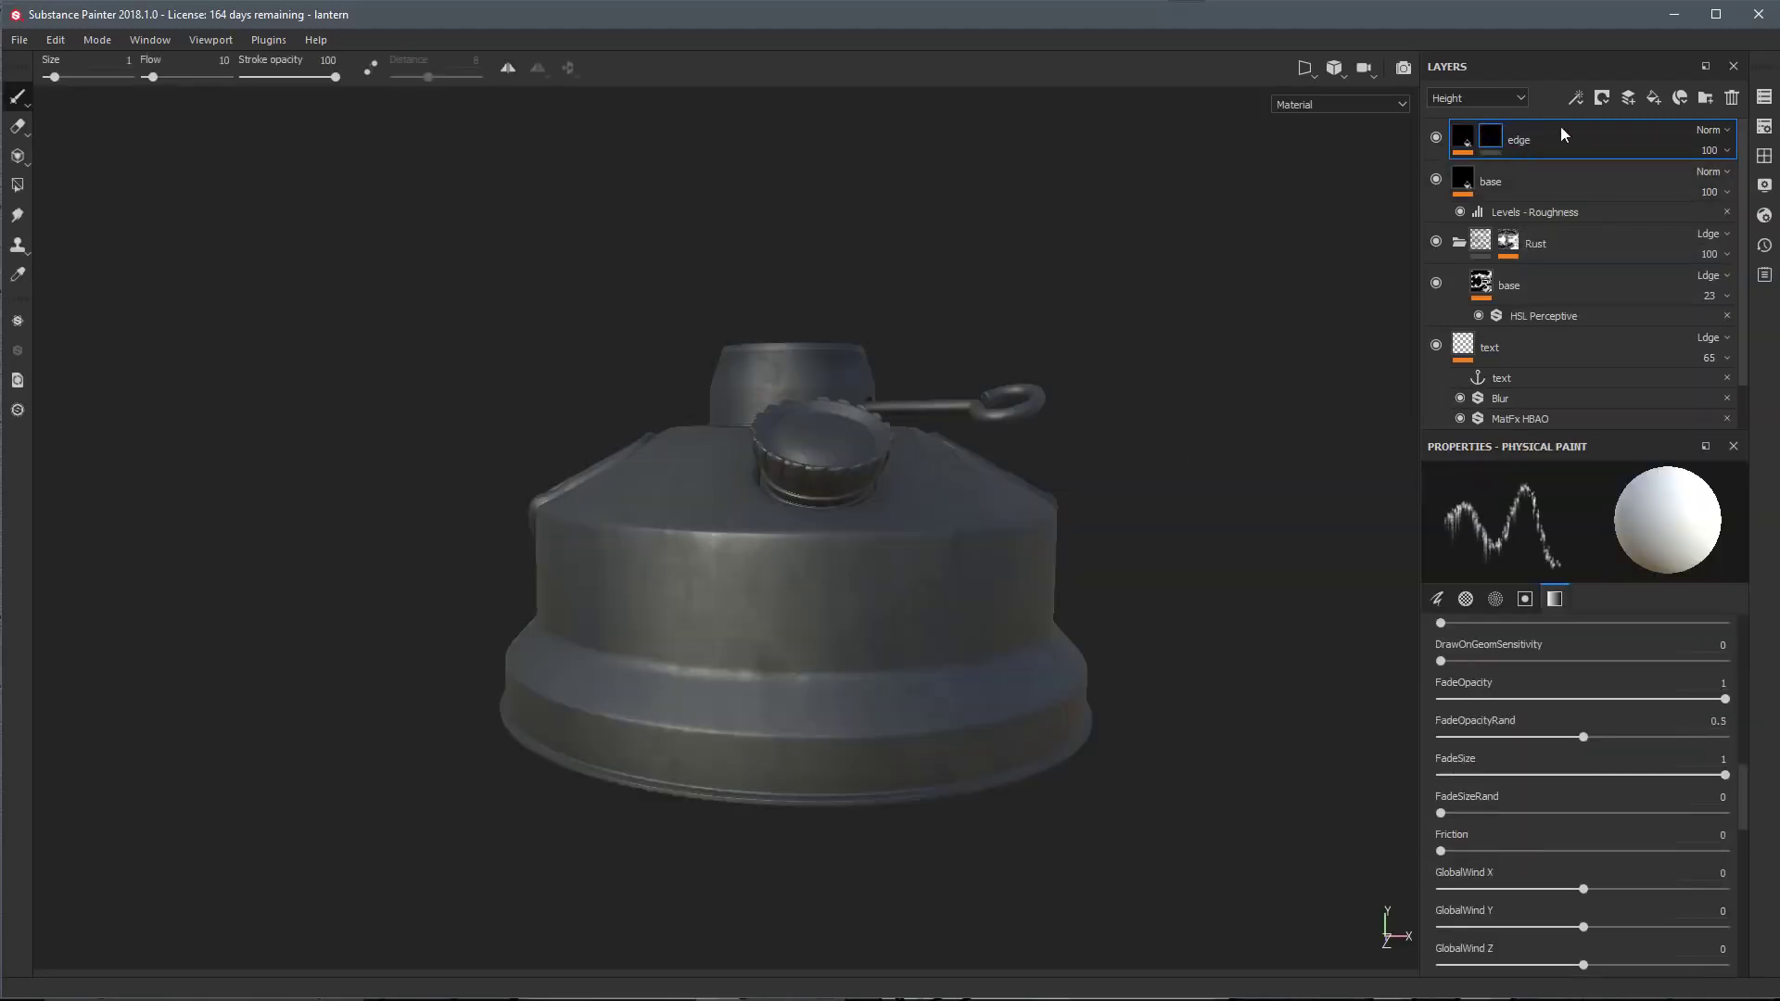
left_click(1577, 97)
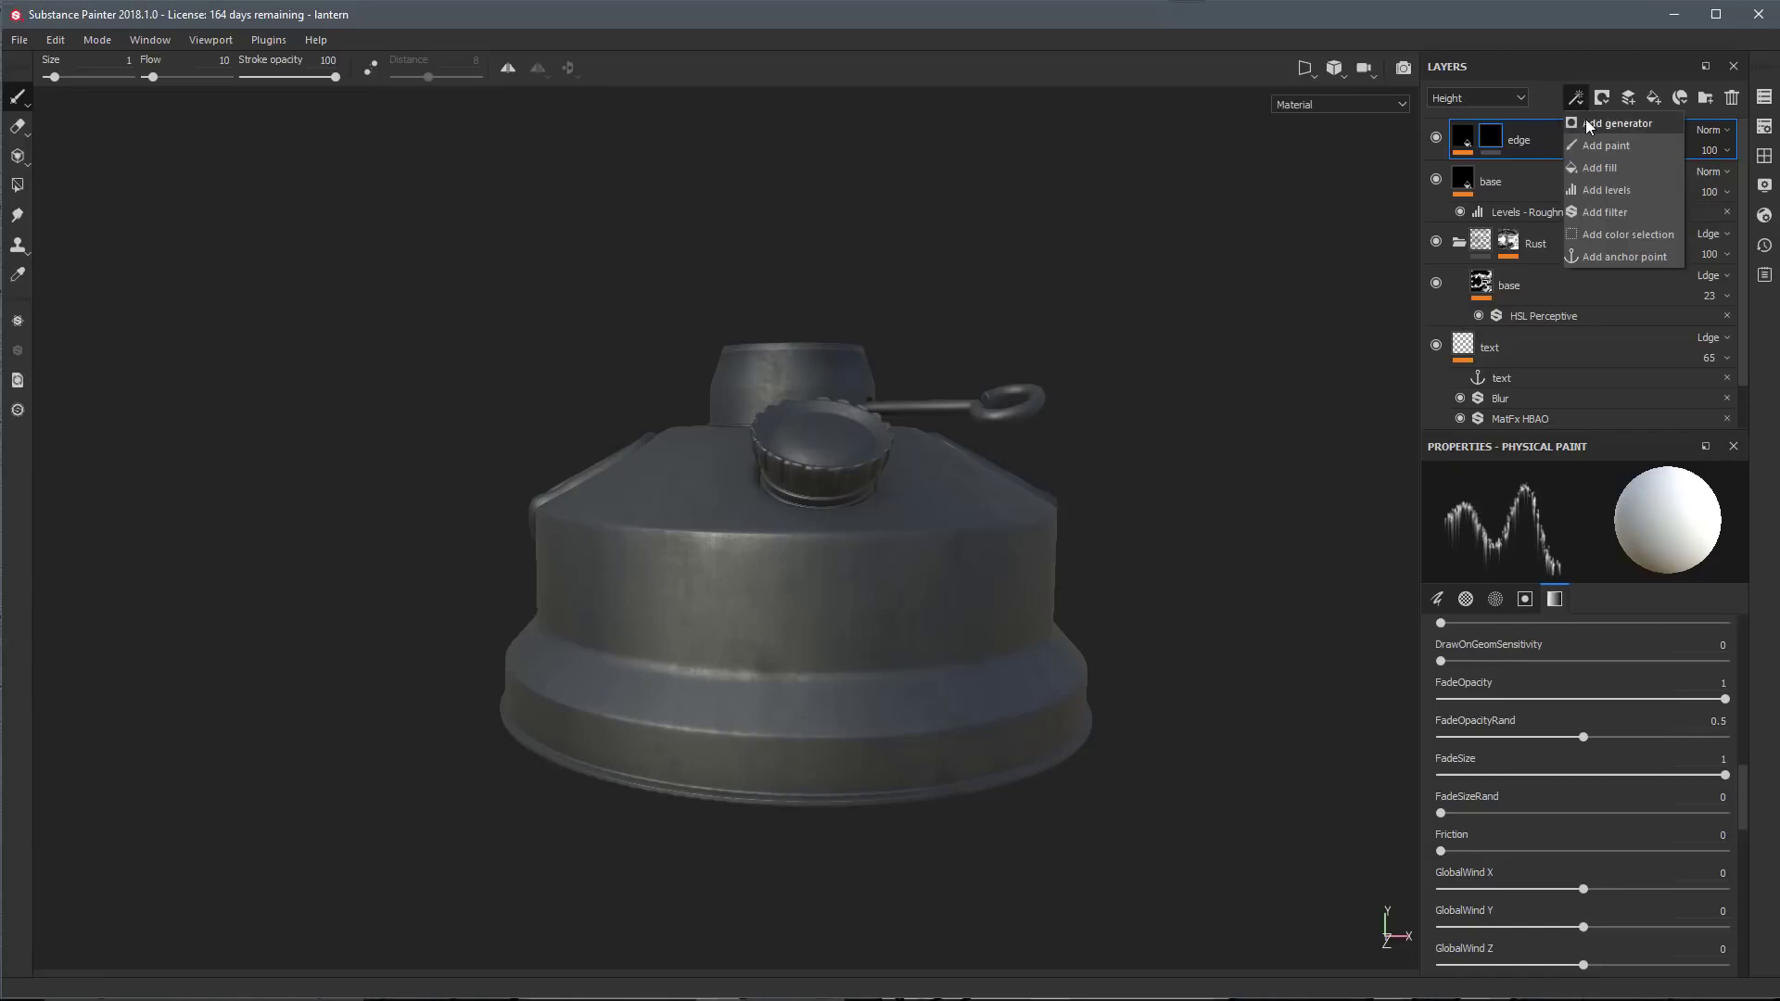
left_click(1585, 120)
left_click(1440, 505)
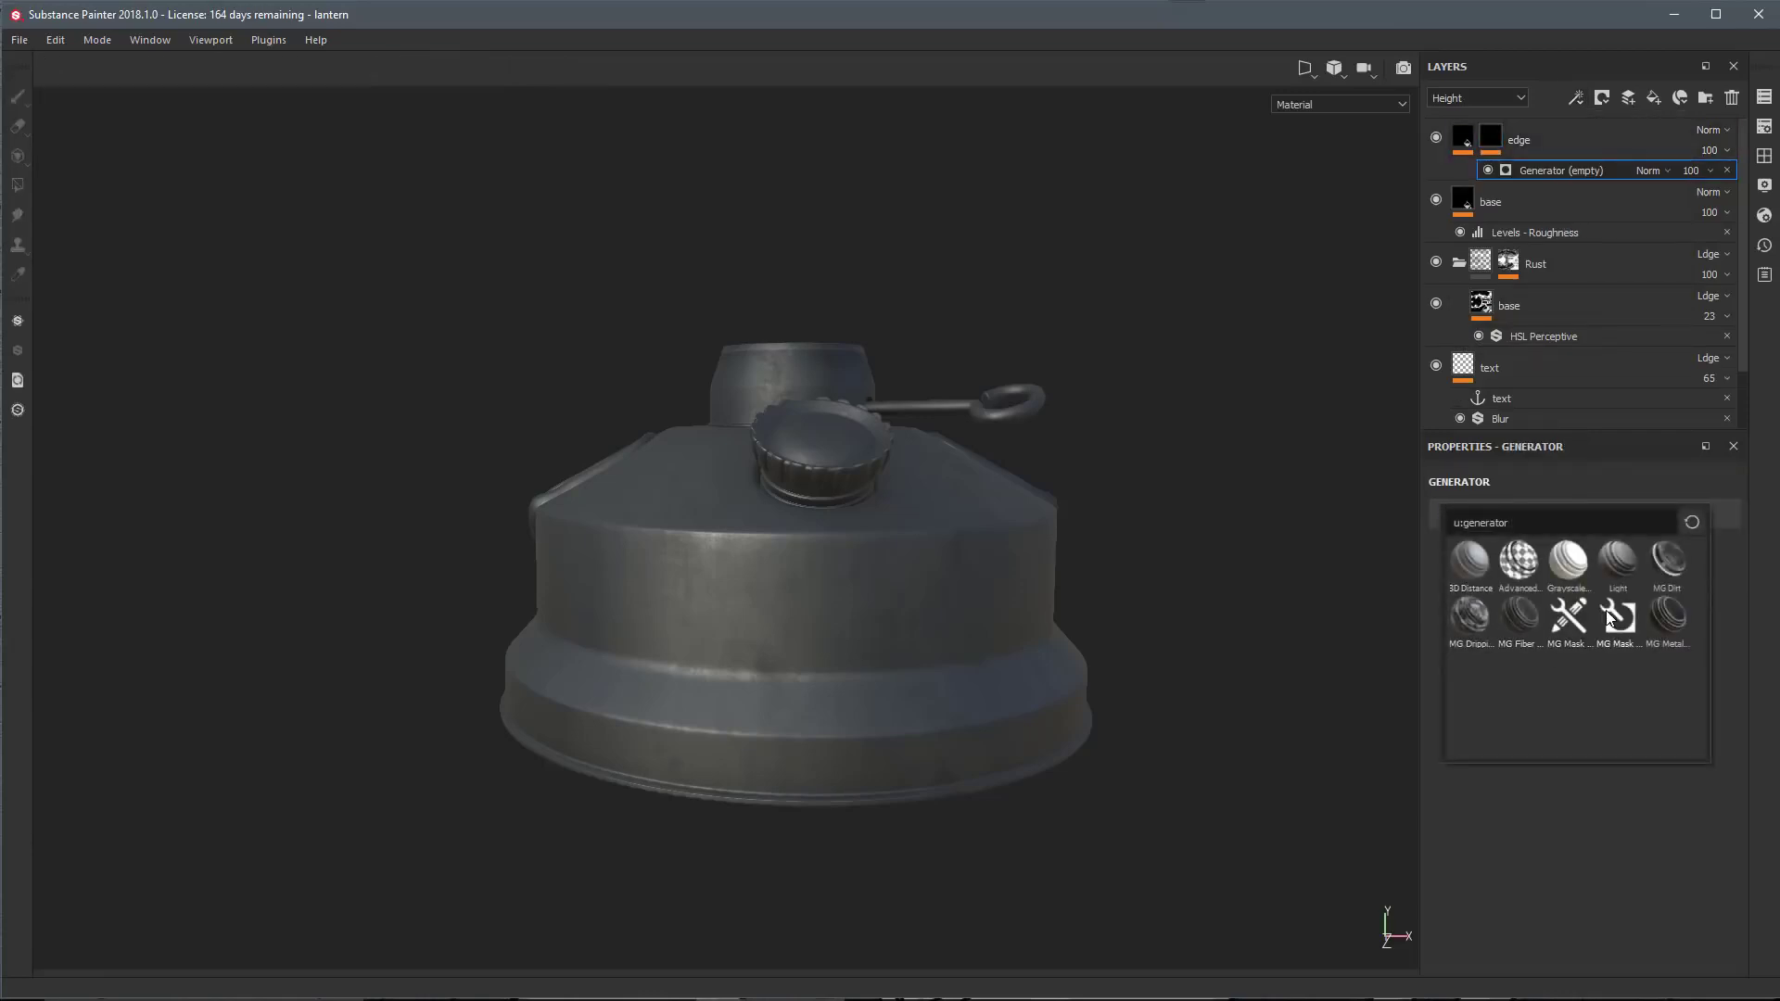
left_click(1608, 614)
Set the Curvature amount of the edge mask's generator to 1
scroll(1488, 600, "down", 2)
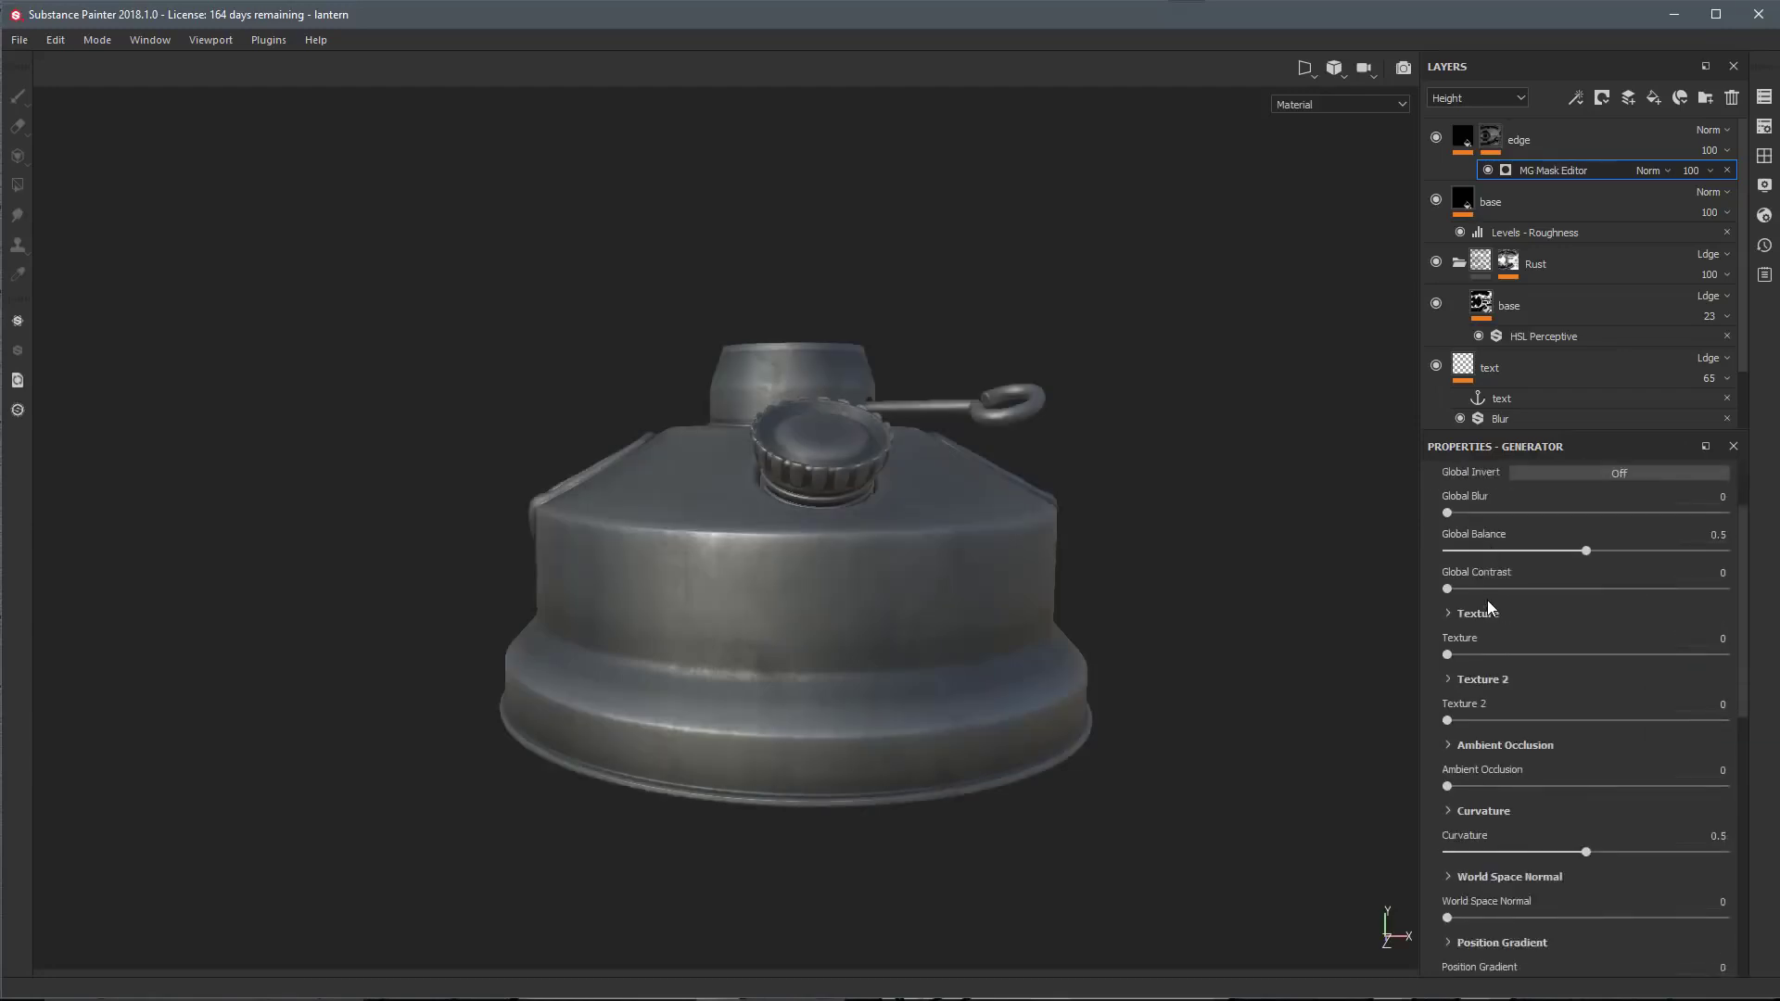
scroll(1487, 599, "down", 4)
left_click_drag(1587, 629, 1768, 636)
scroll(984, 561, "down", 1)
left_click_drag(982, 561, 940, 579, "alt")
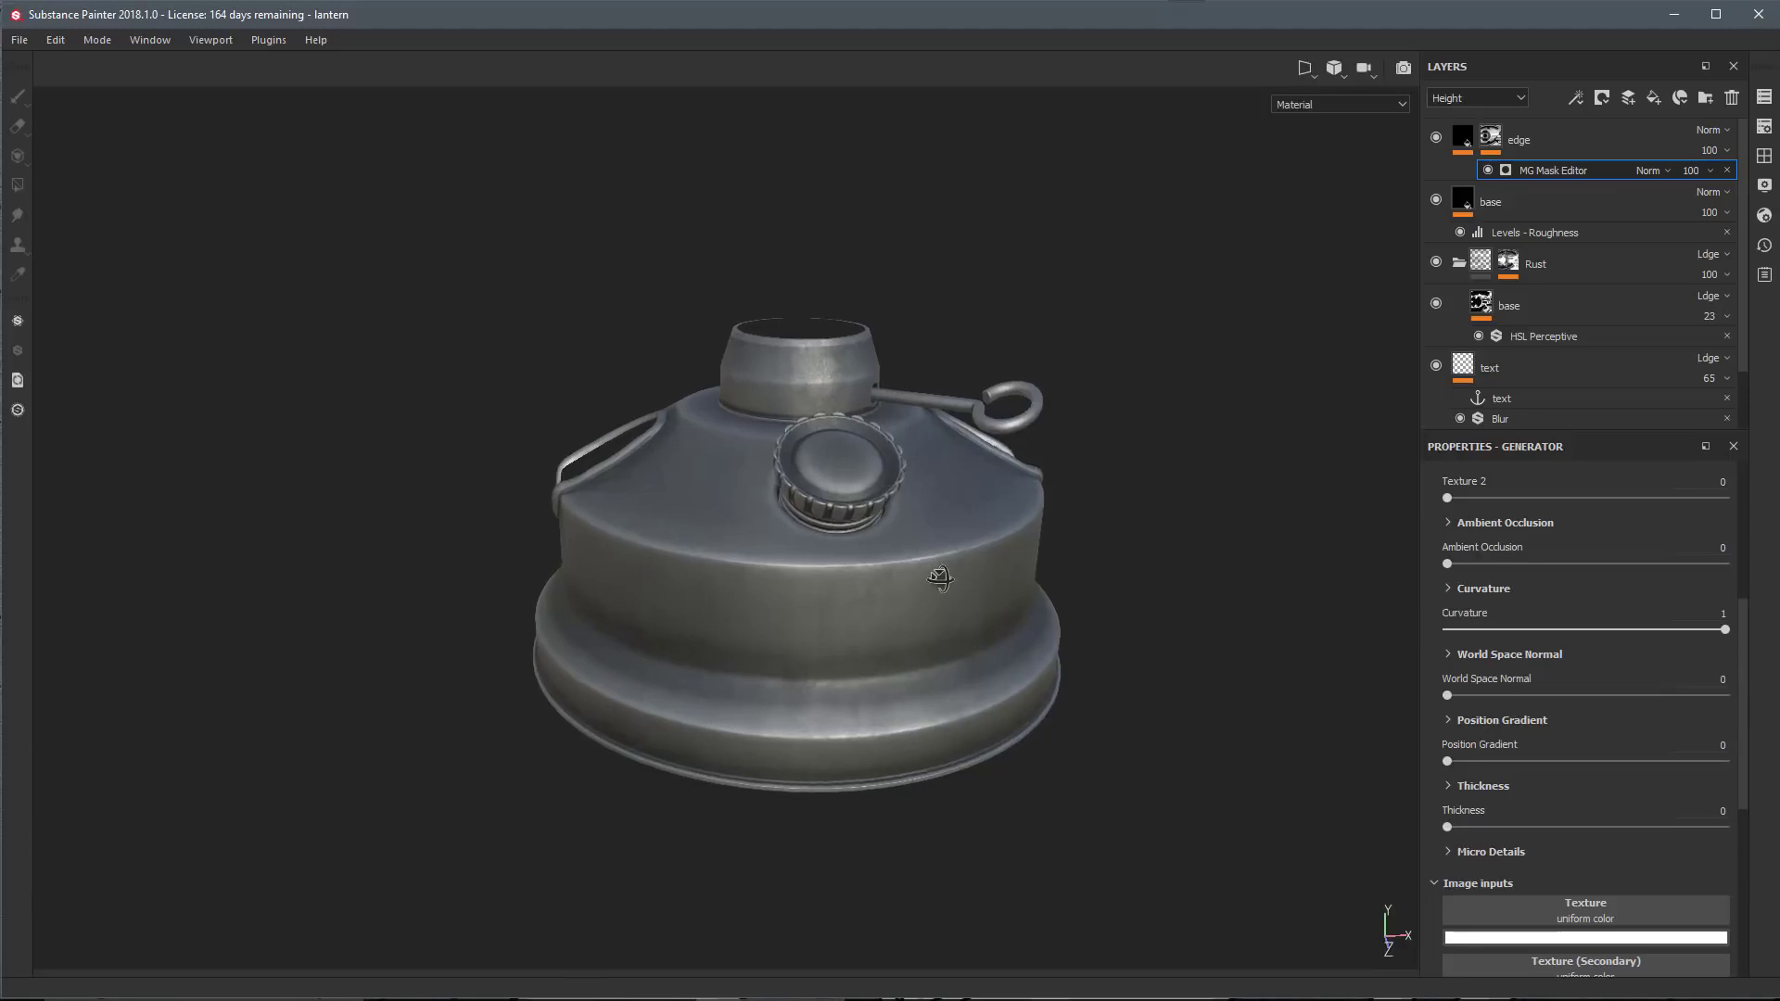
Search for "grunge scratch" and assign Grunge Dirt Scratched as the mask generator's Texture image input
scroll(1565, 598, "down", 5)
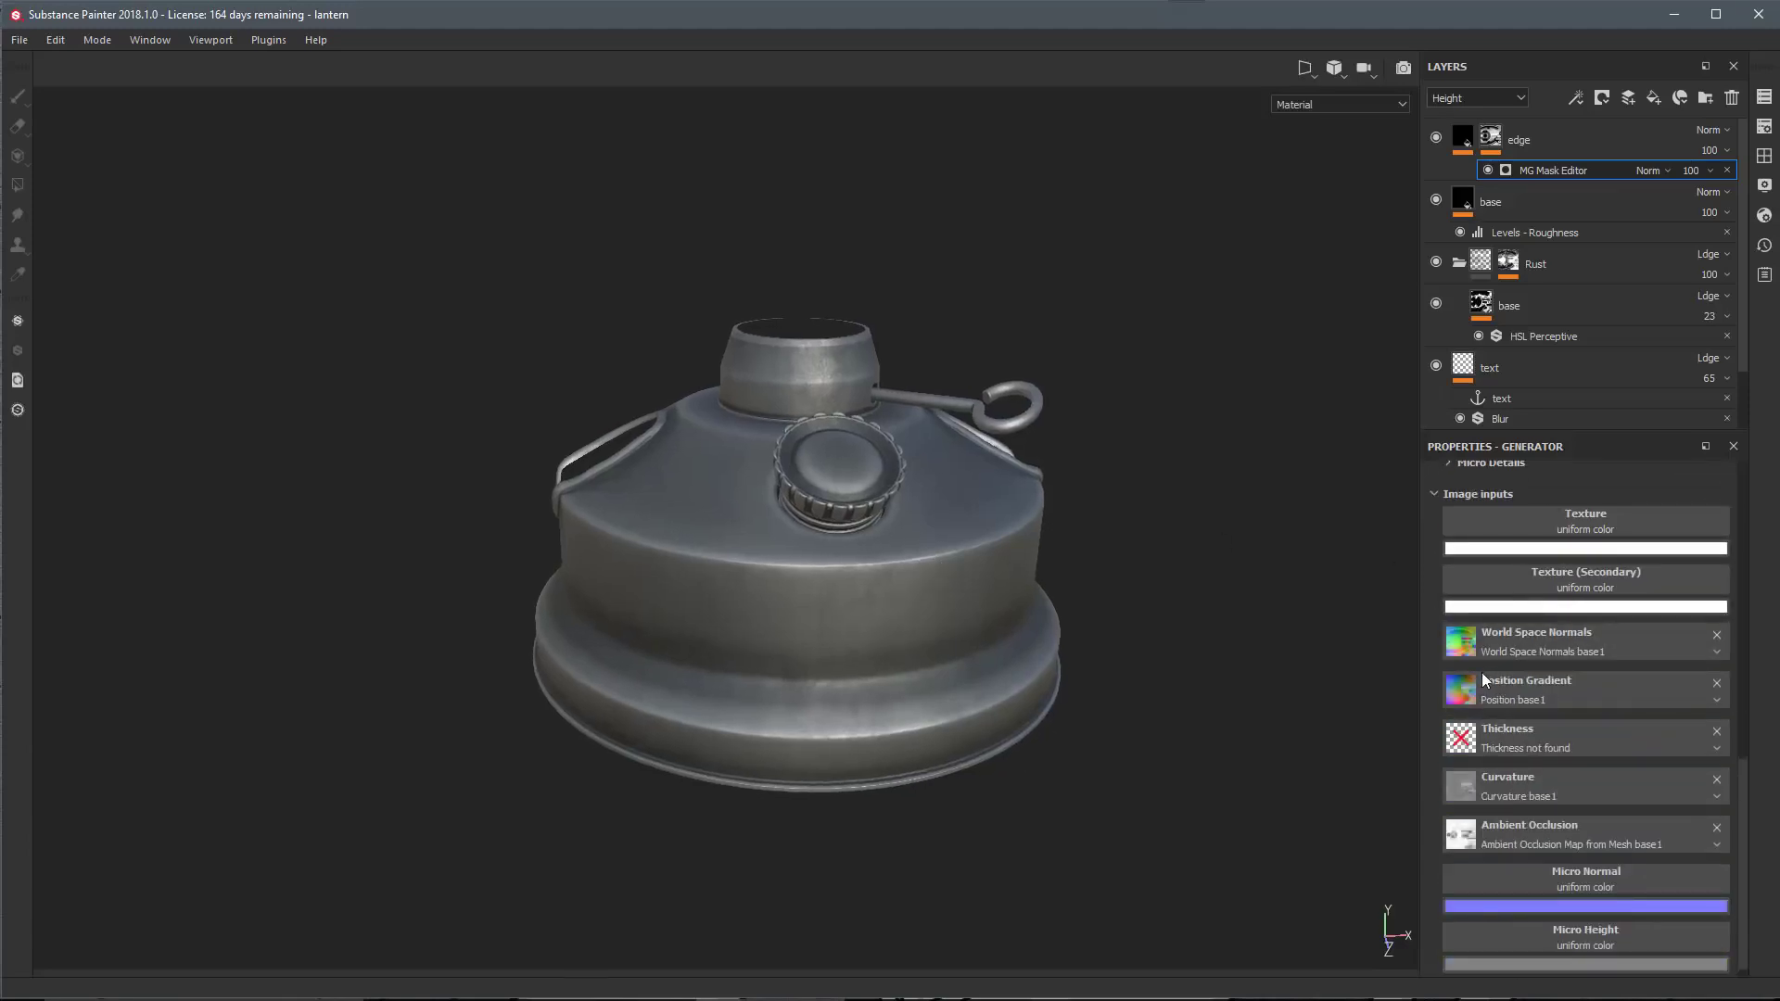
left_click(1461, 515)
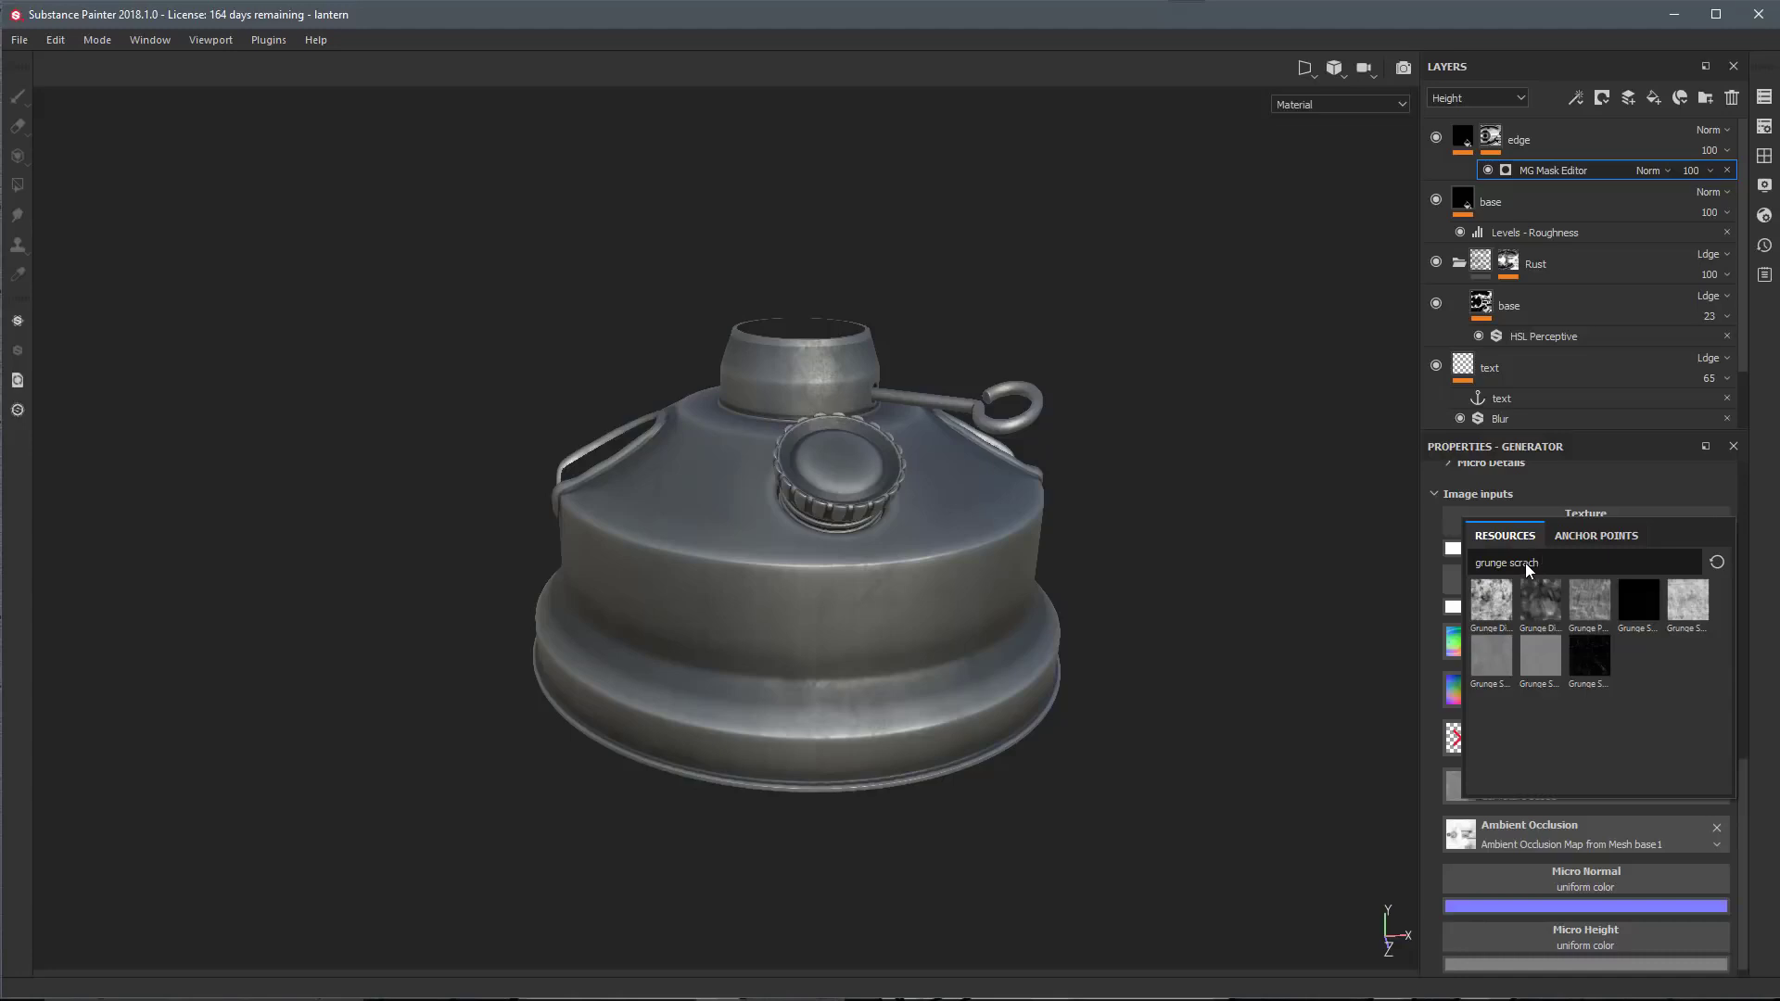
left_click_drag(1510, 563, 1527, 563)
type("s")
key("Delete")
key("Delete")
key("Delete")
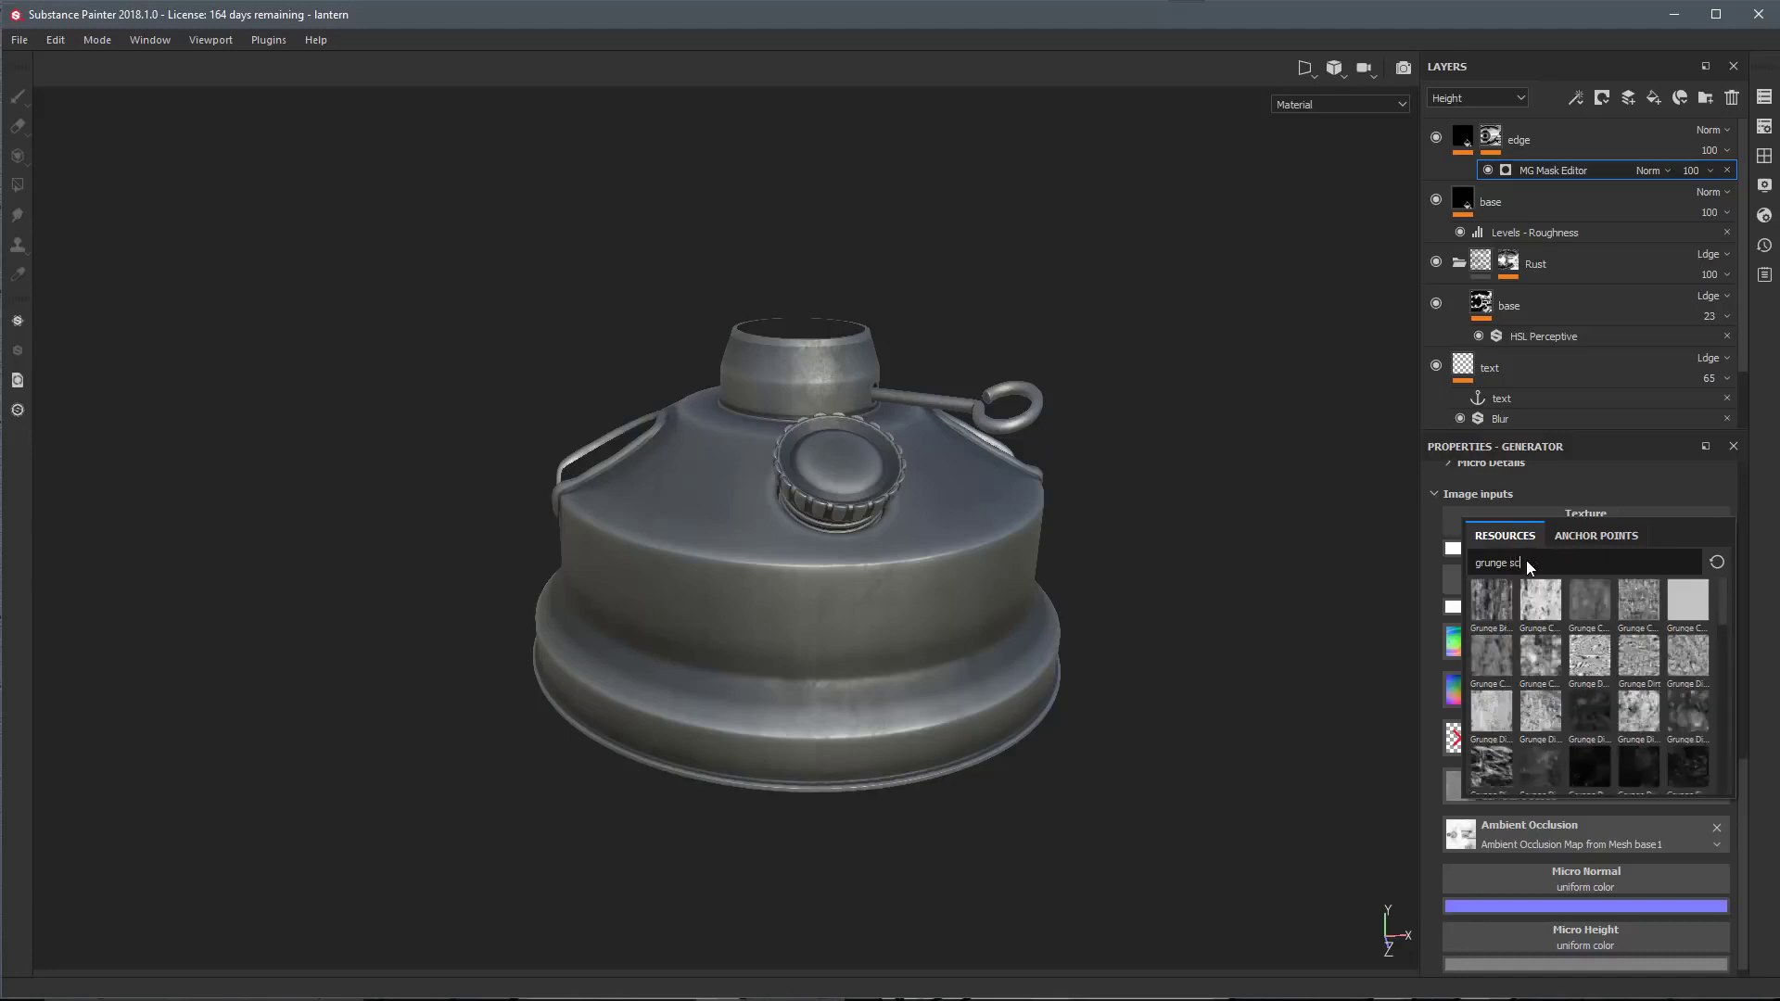
type("cratch")
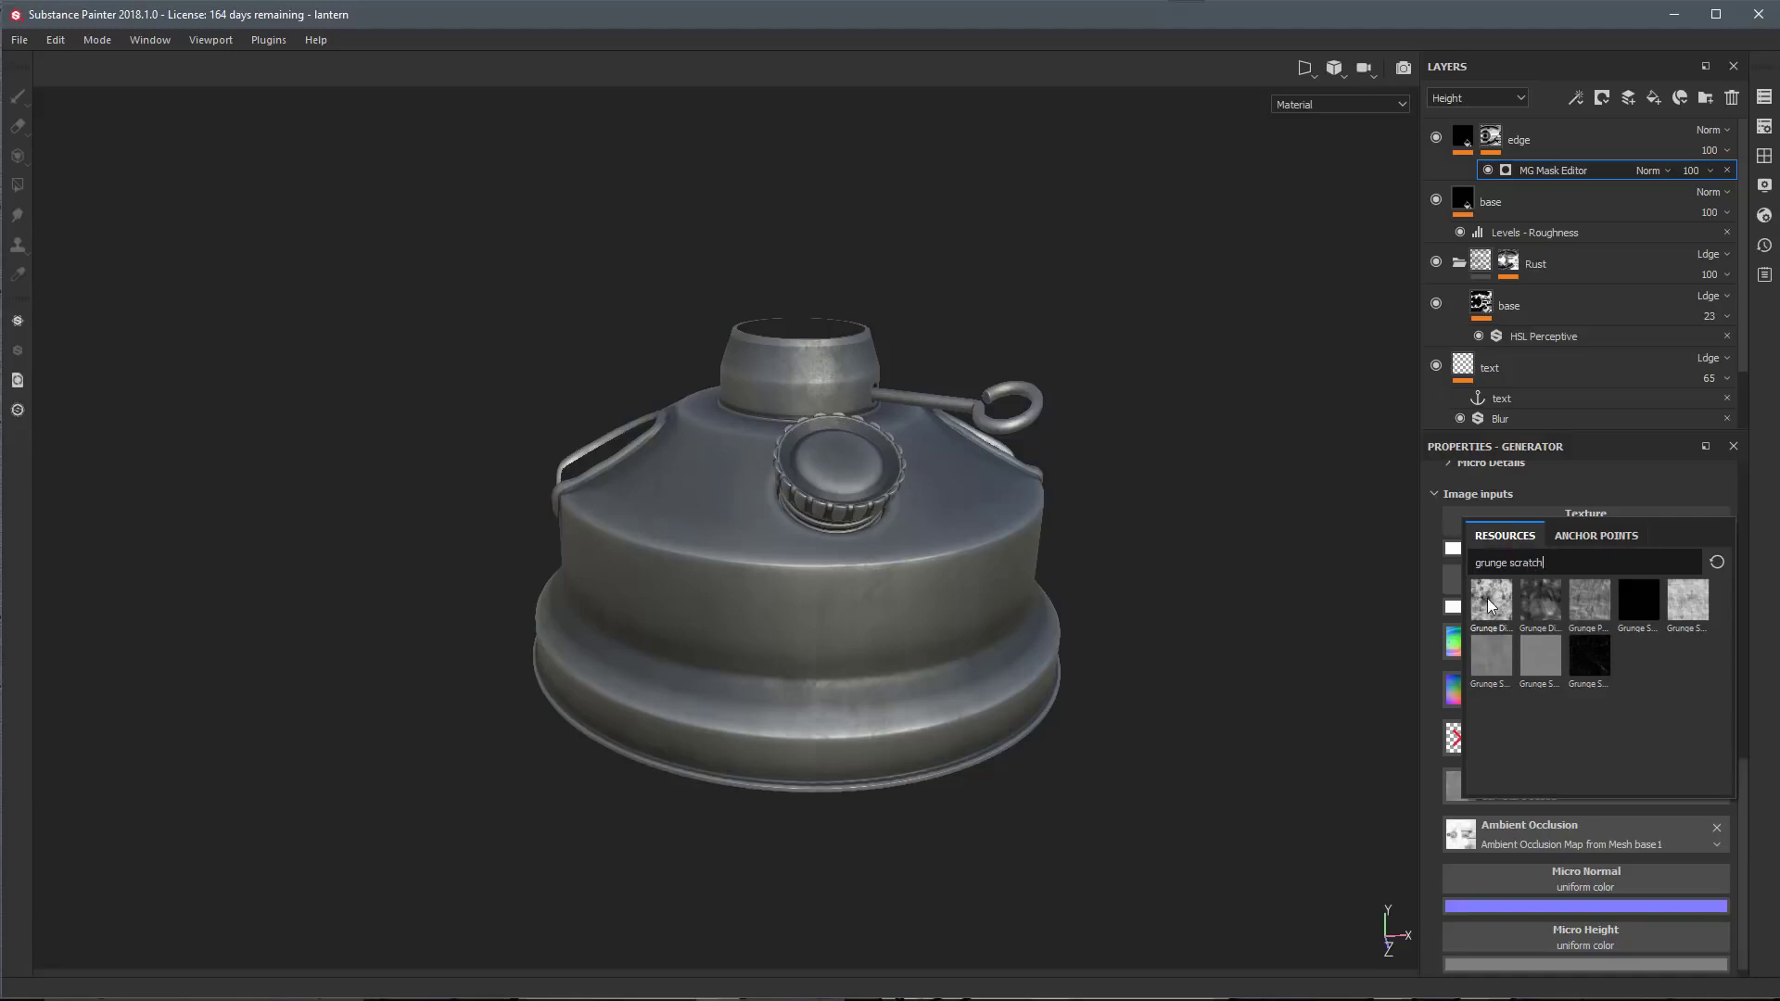
mouse_move(1486, 599)
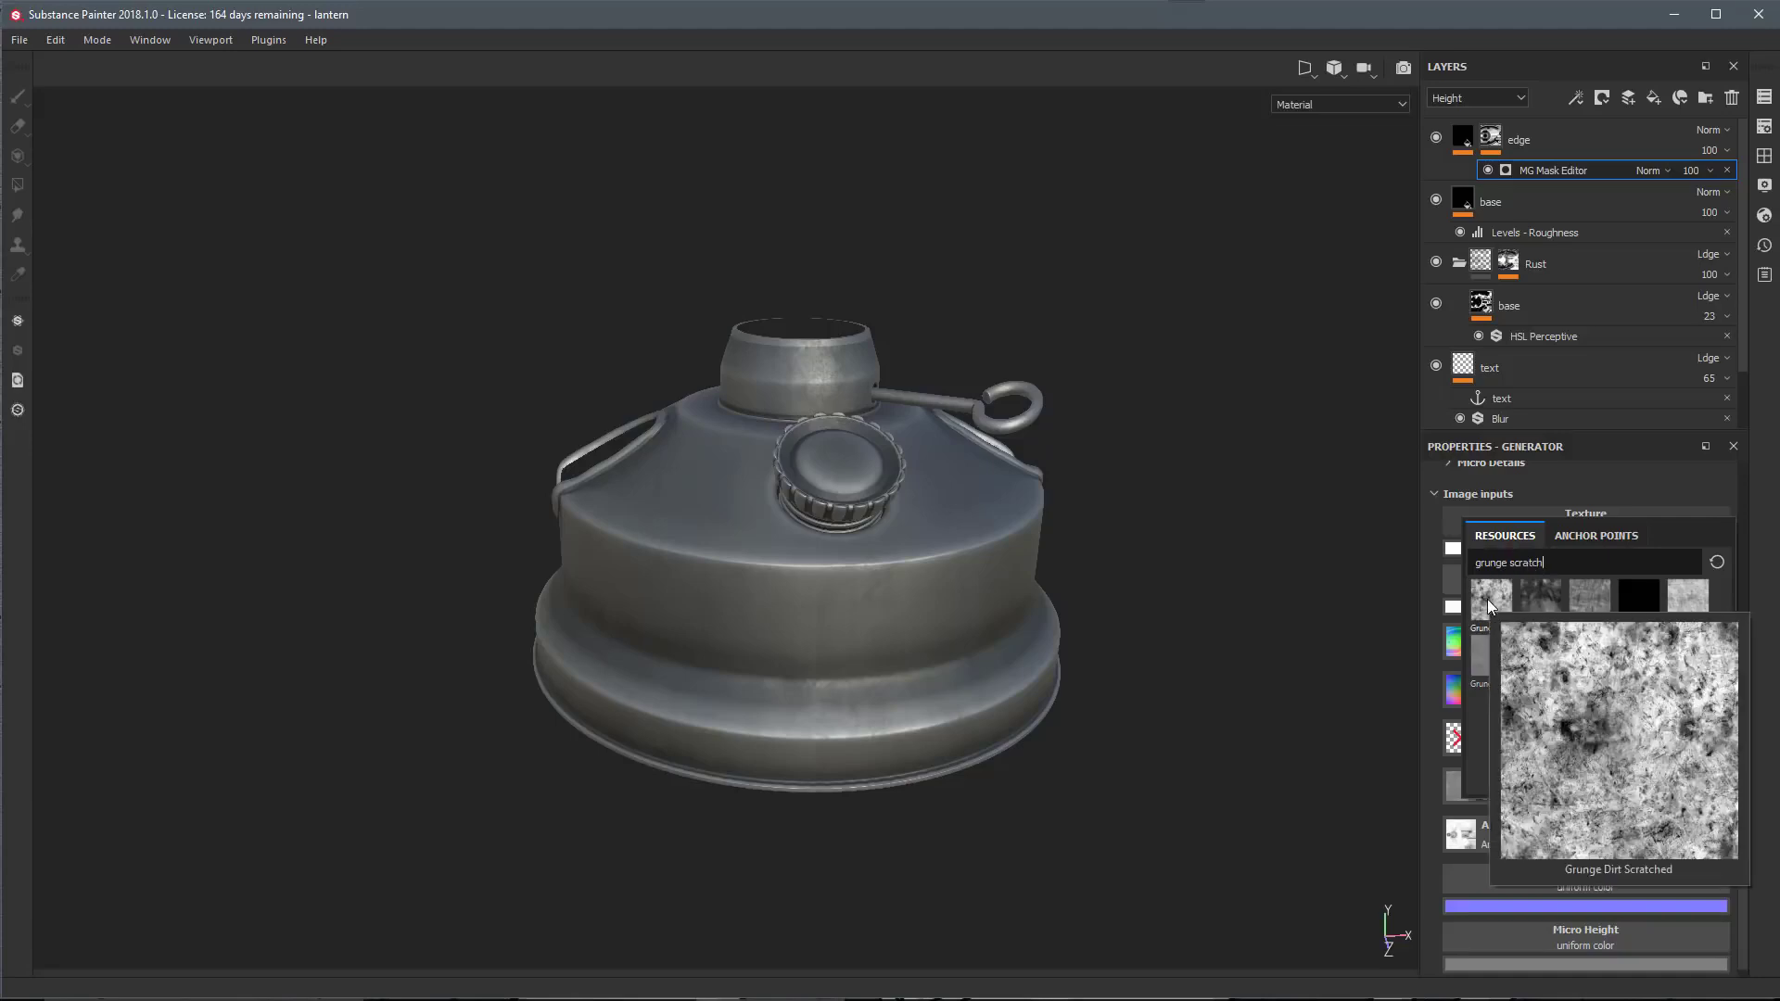
left_click(1487, 598)
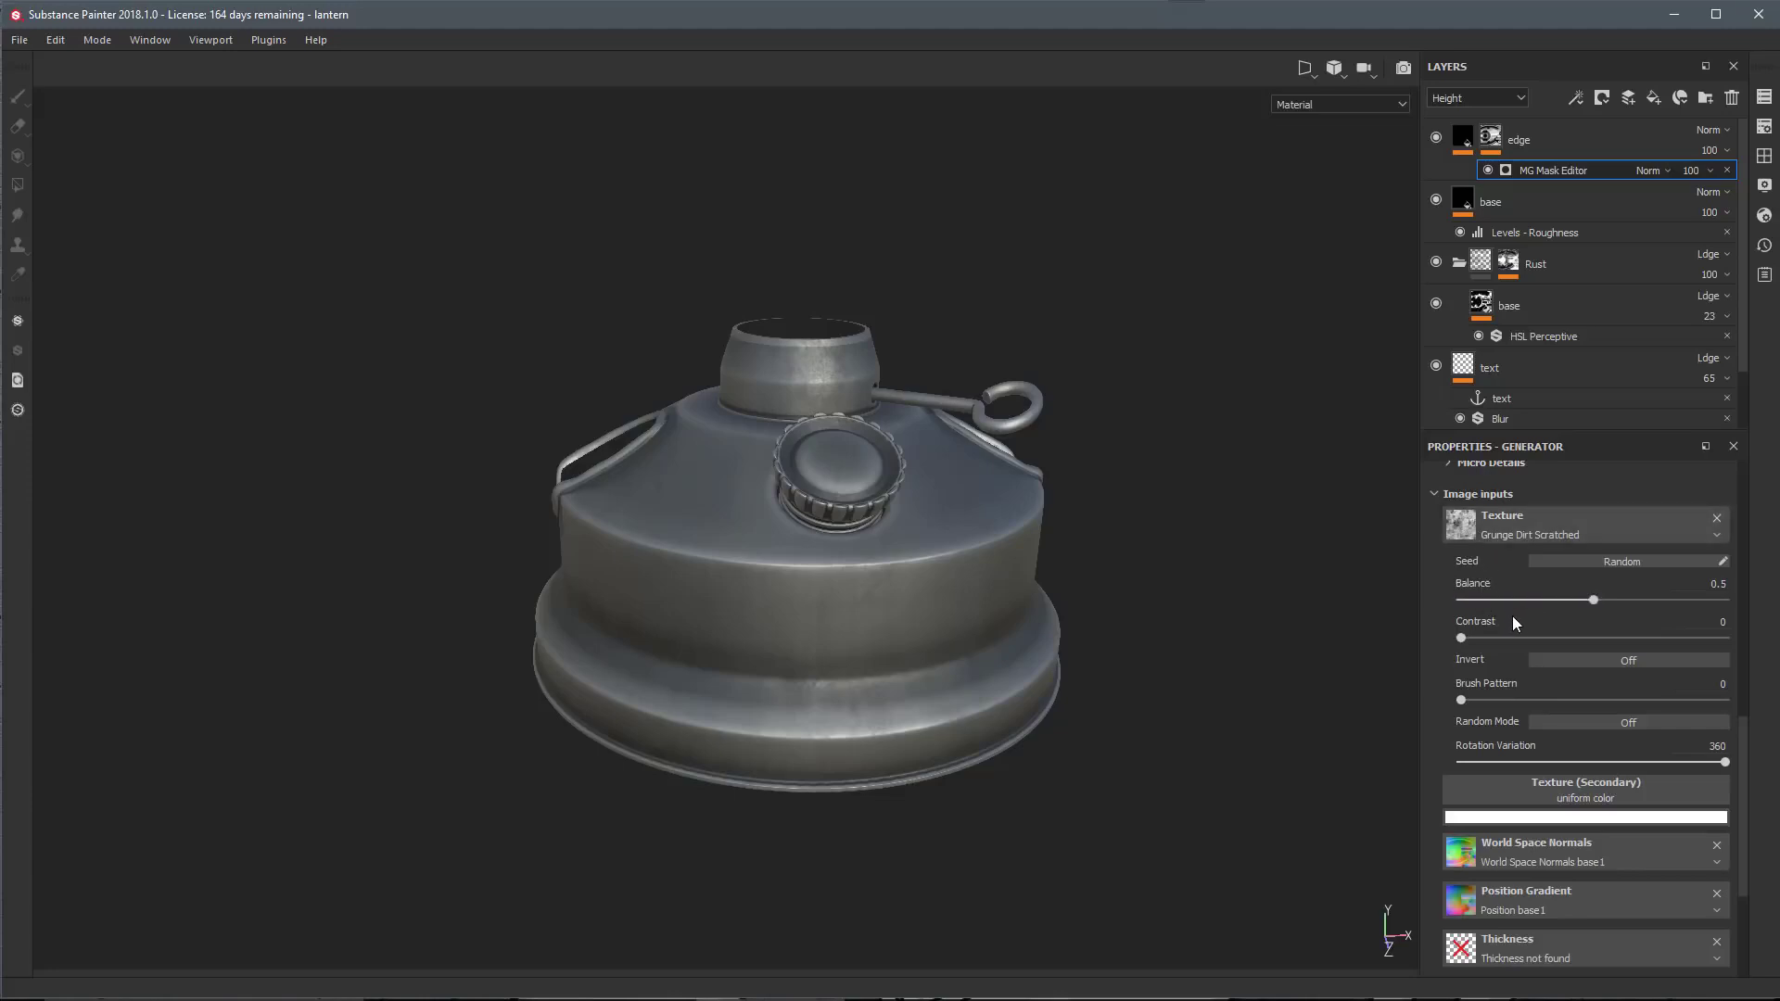
Set the mask generator's Texture amount to 1 and its texture blending mode to Max (Lighten)
scroll(1511, 615, "up", 6)
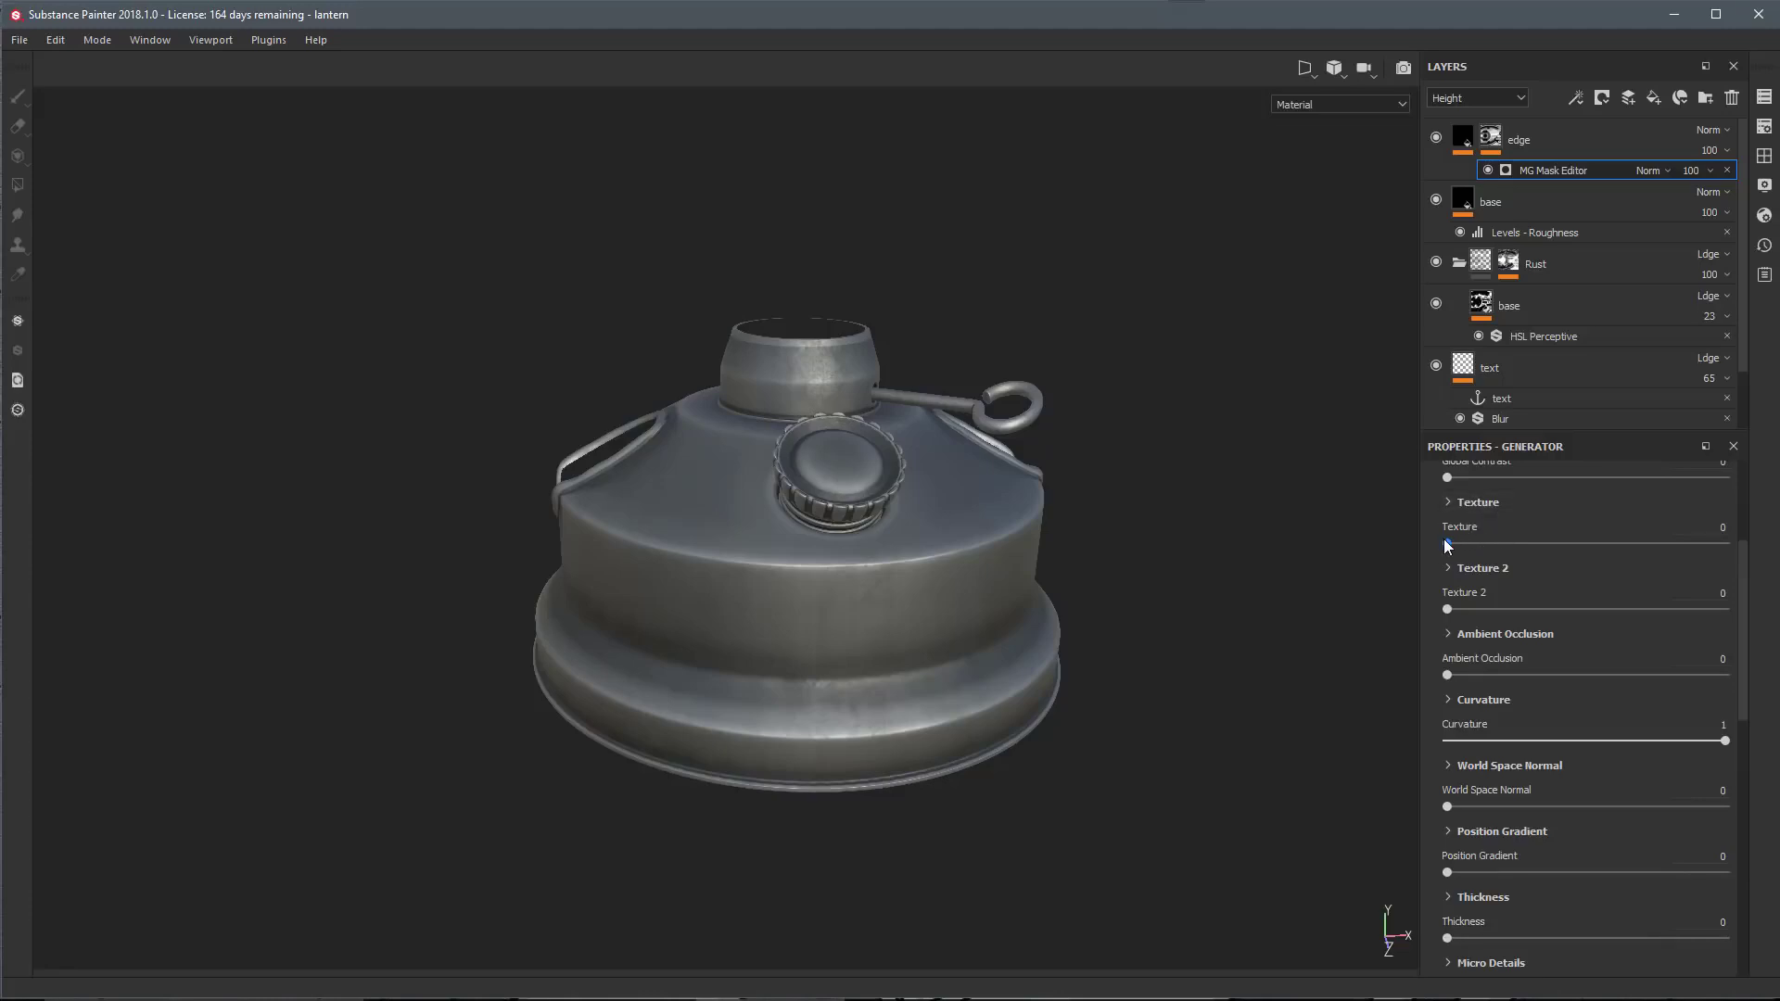
left_click_drag(1448, 544, 1751, 552)
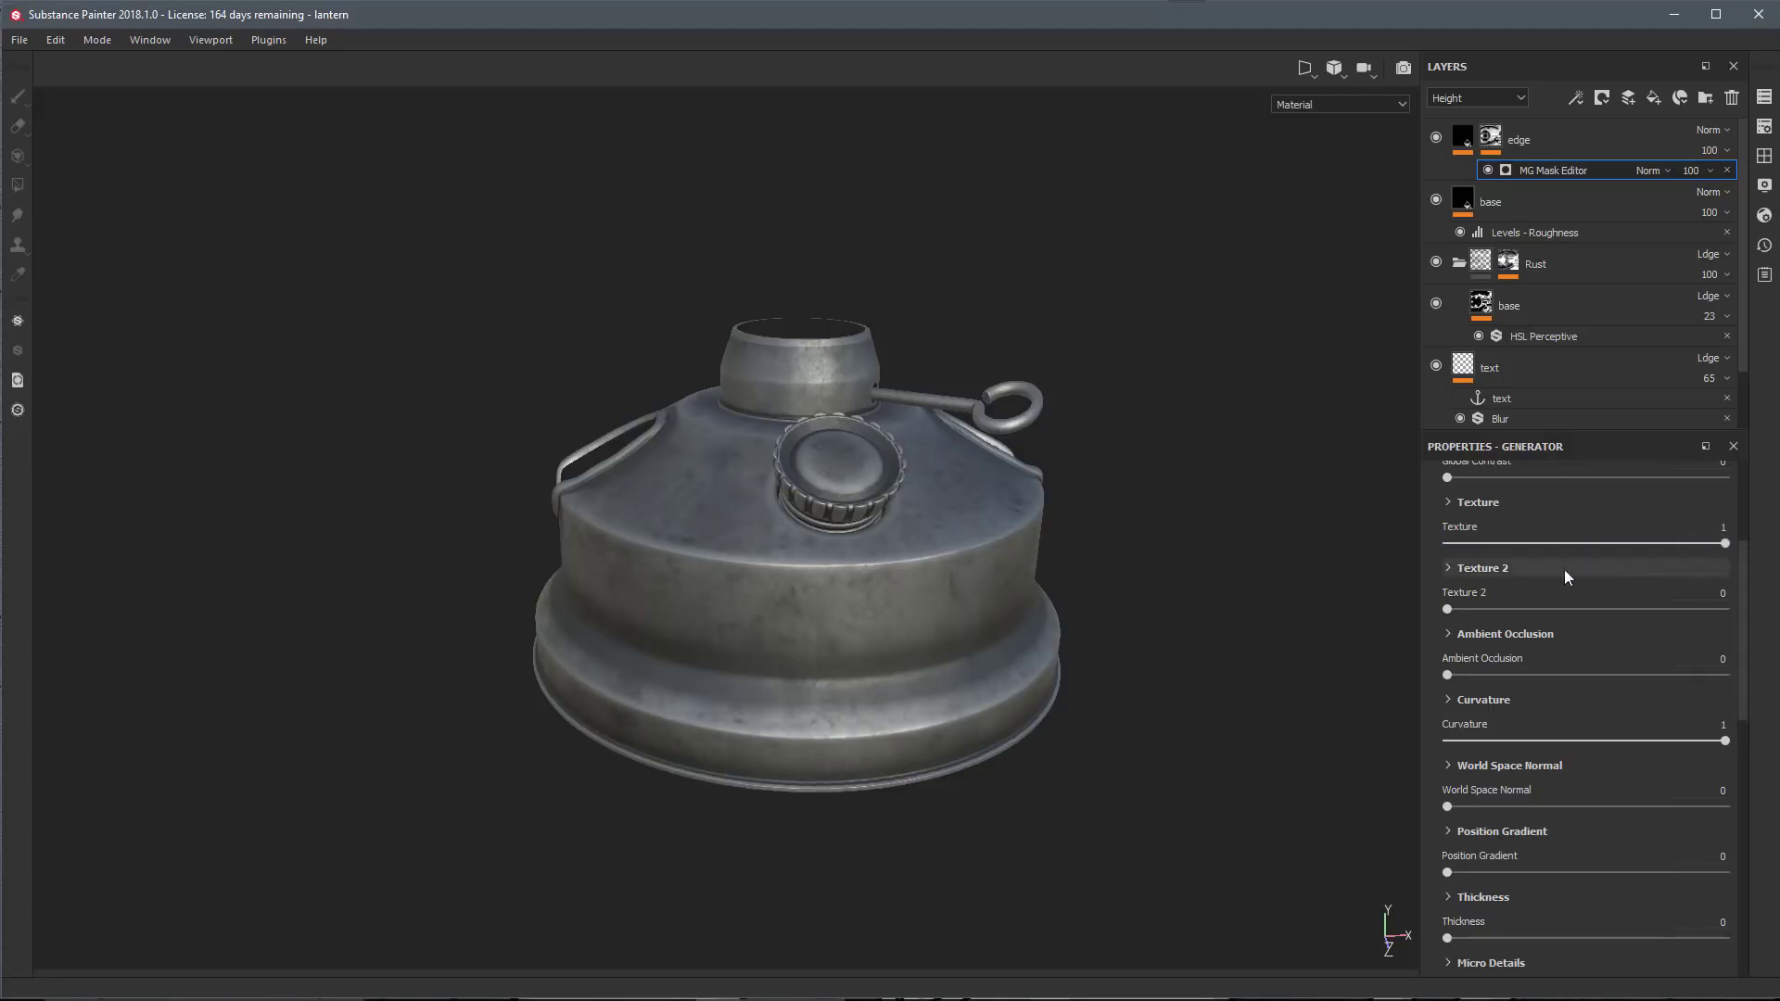
left_click(1450, 503)
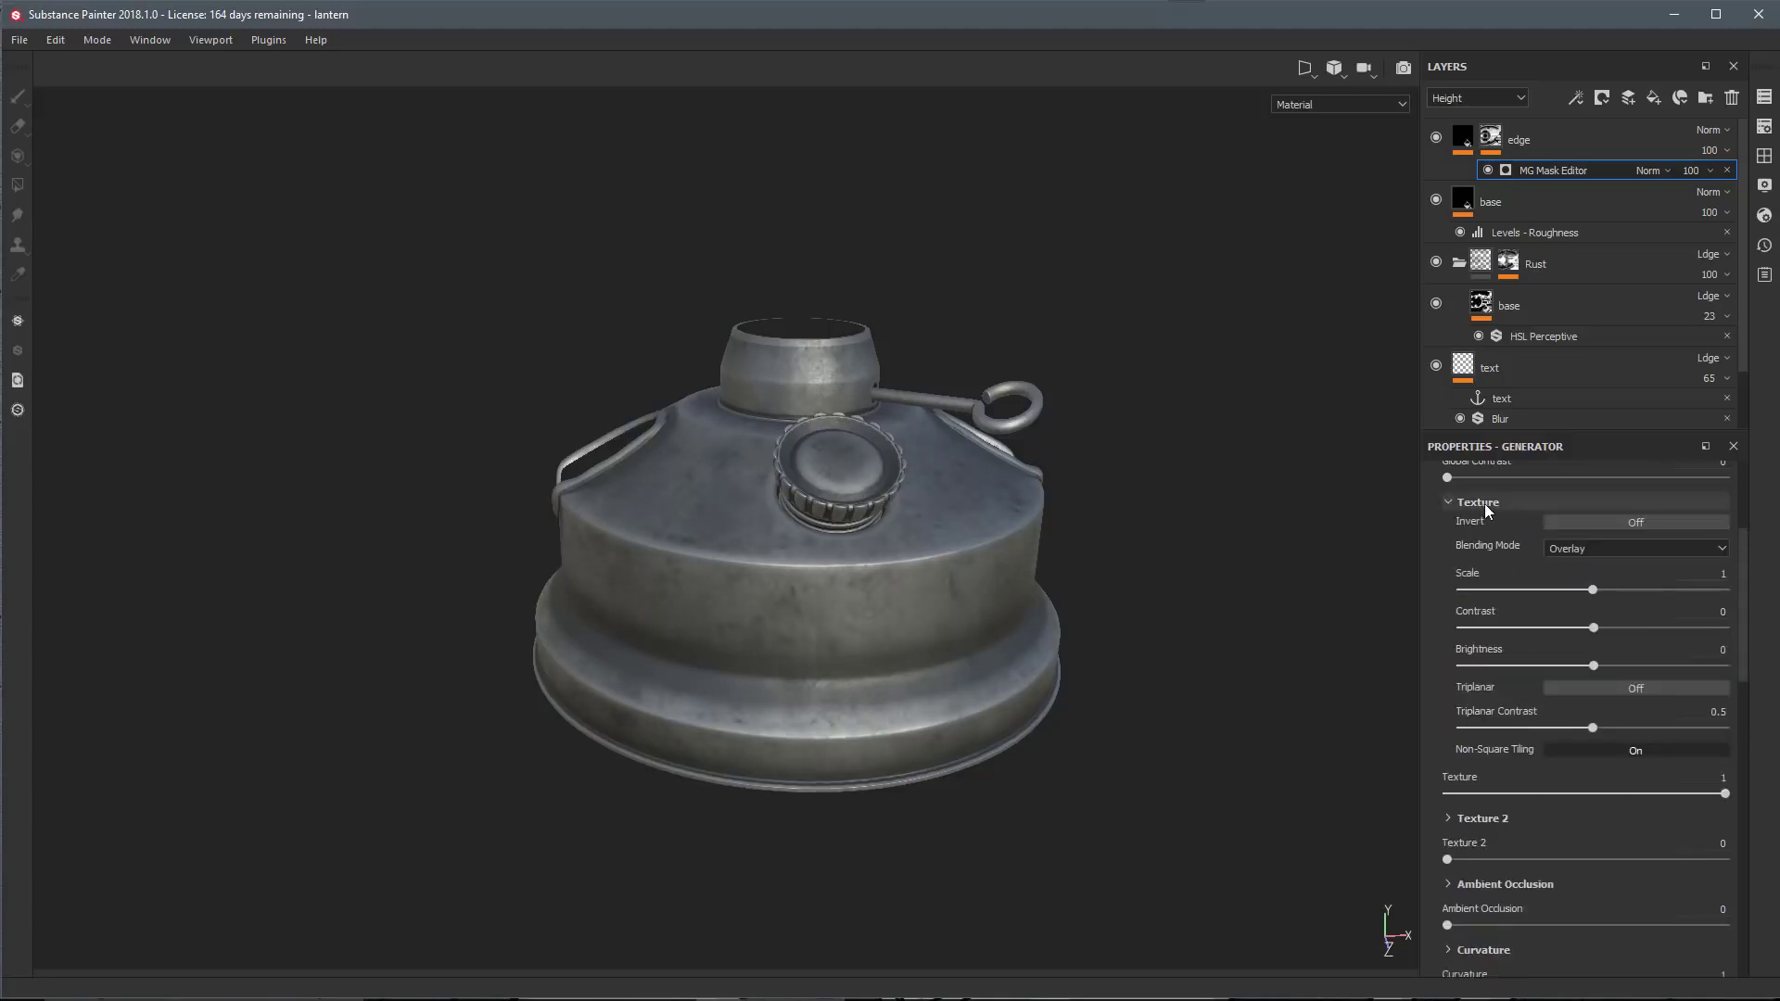
left_click(1584, 549)
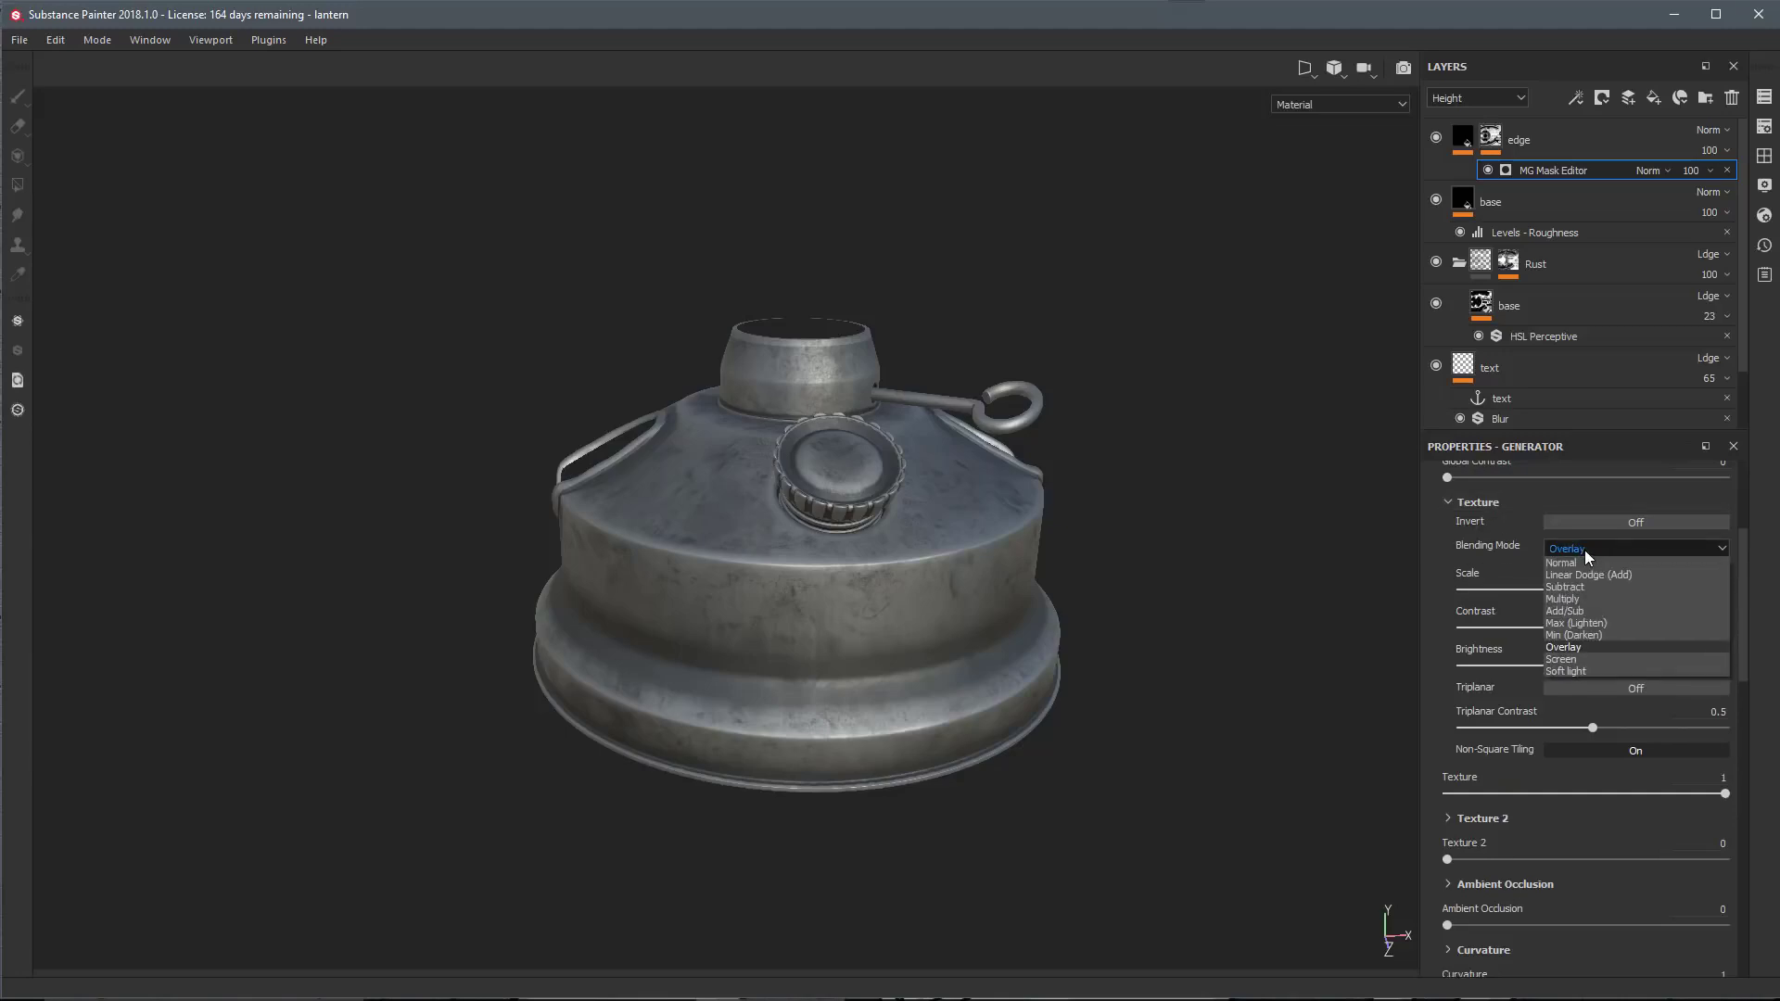
left_click(1588, 623)
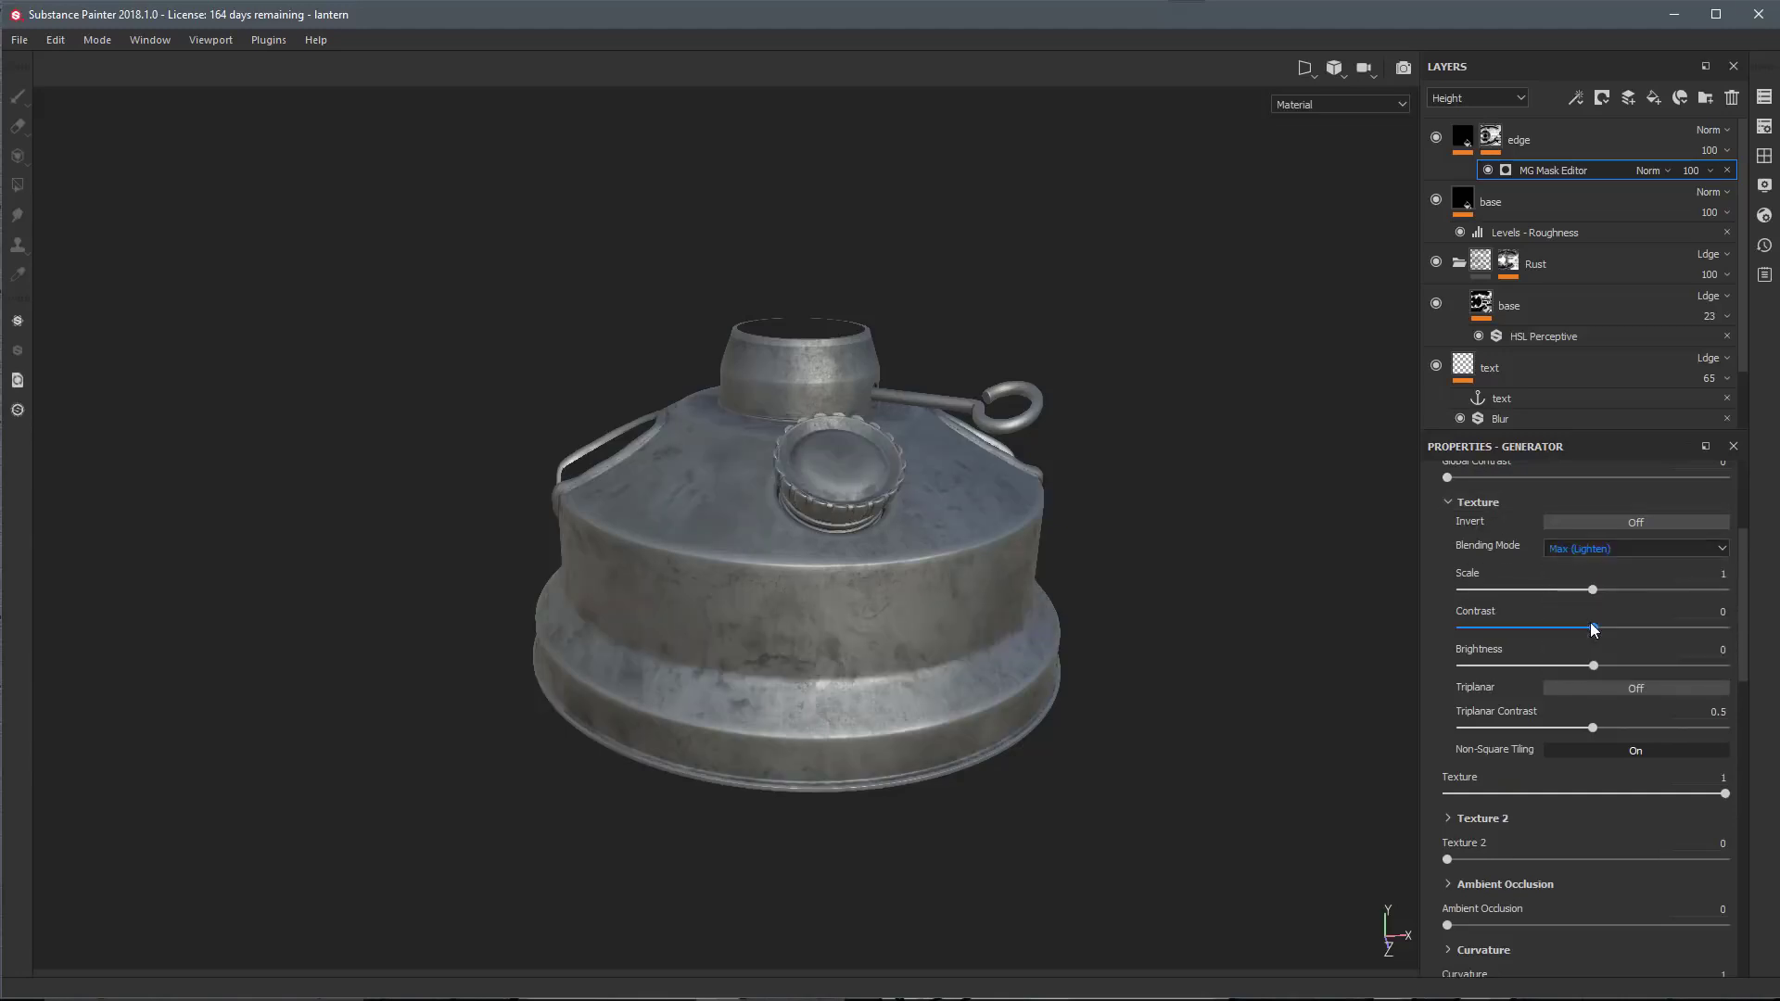
left_click_drag(981, 621, 932, 602, "alt")
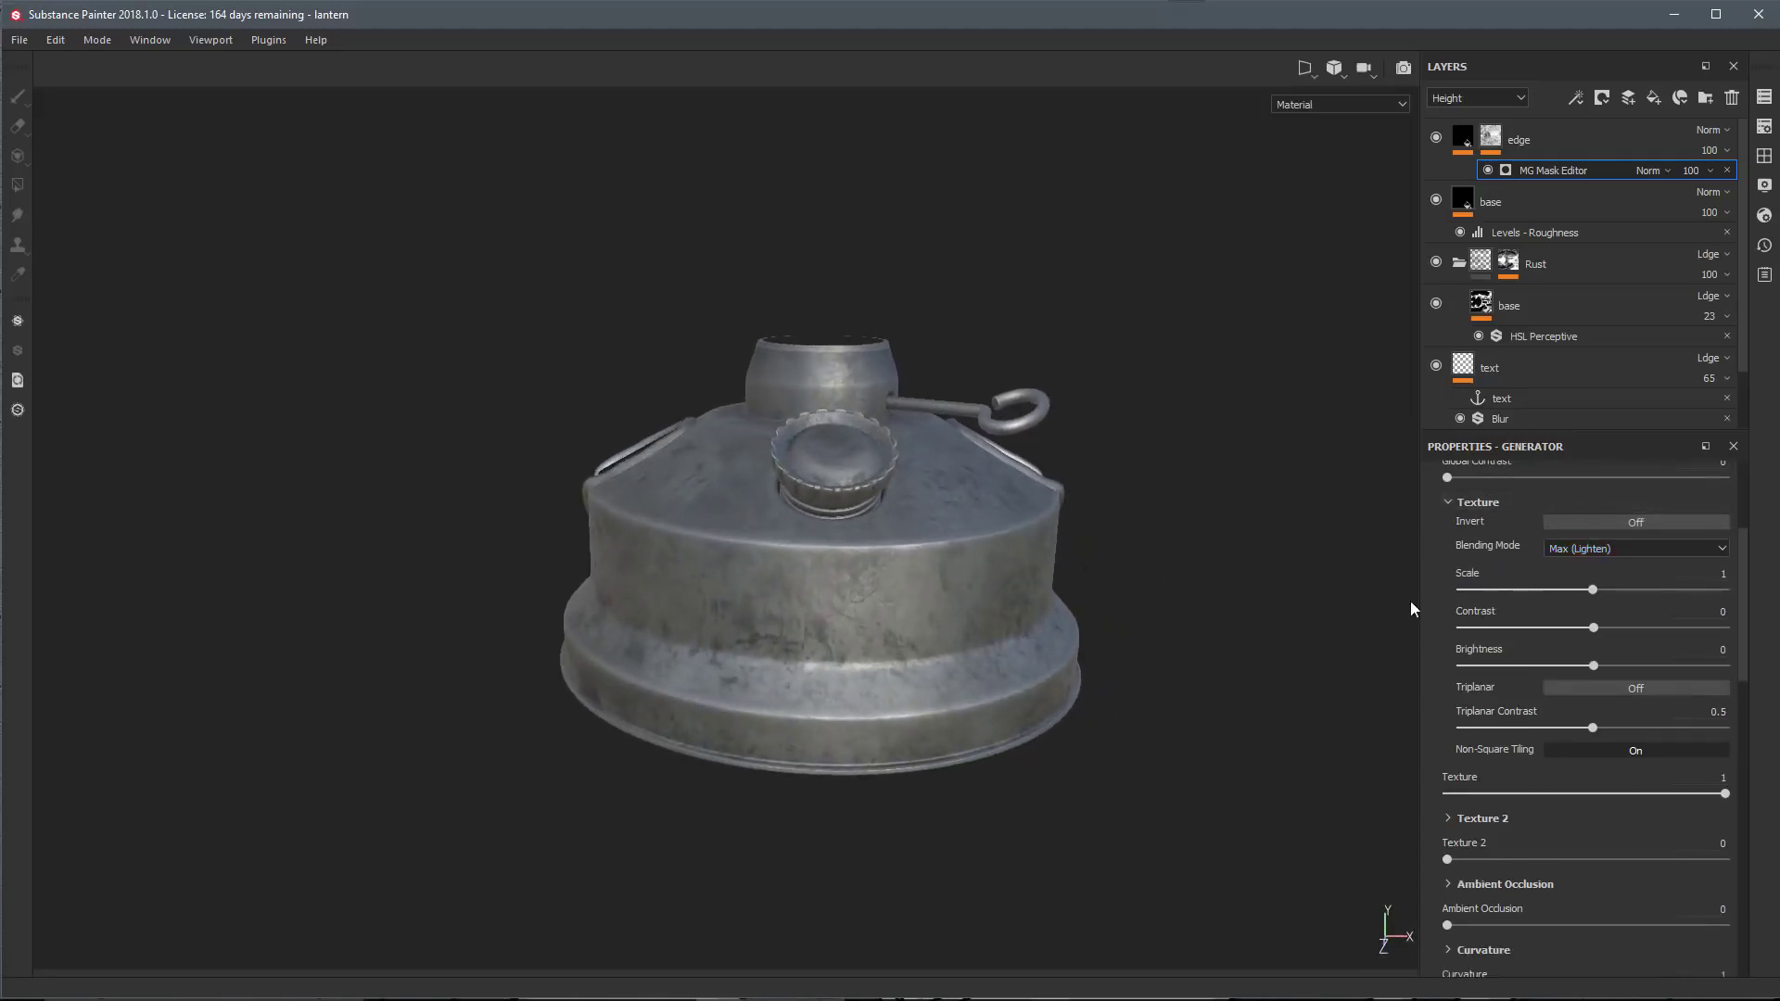
Turn on Triplanar for the mask generator's texture and set the Texture amount to 0.5
left_click(1583, 686)
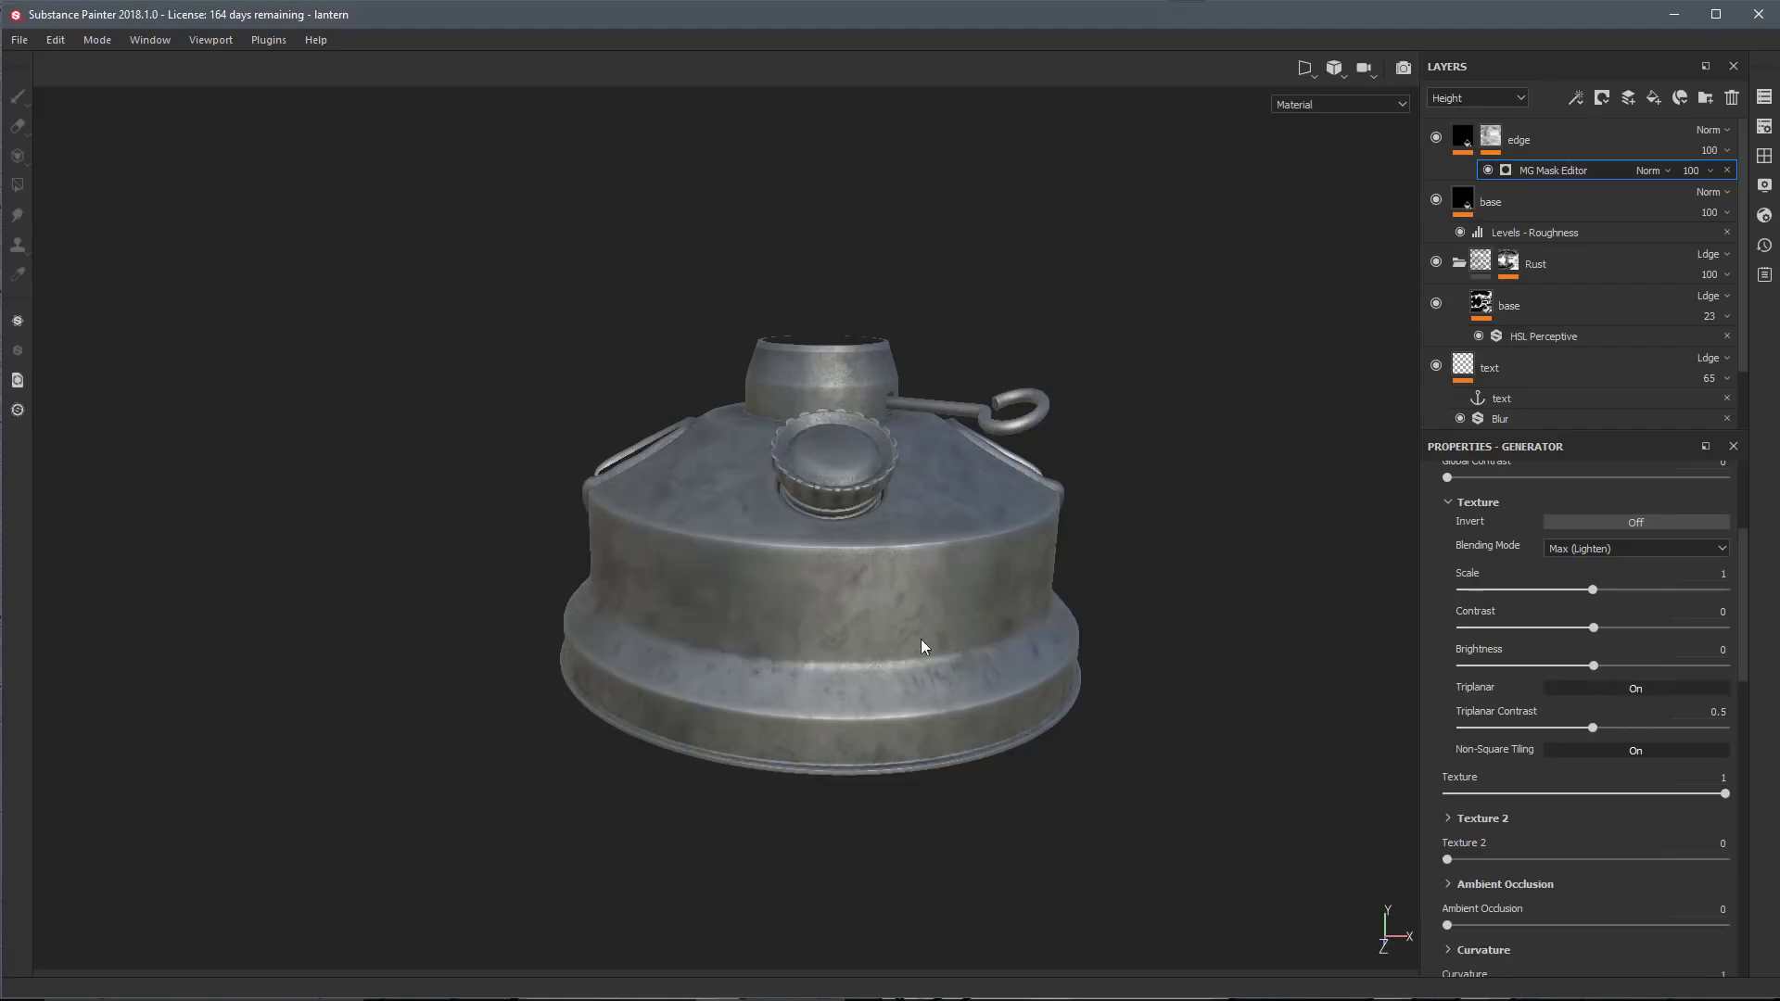
left_click_drag(921, 640, 964, 621, "alt")
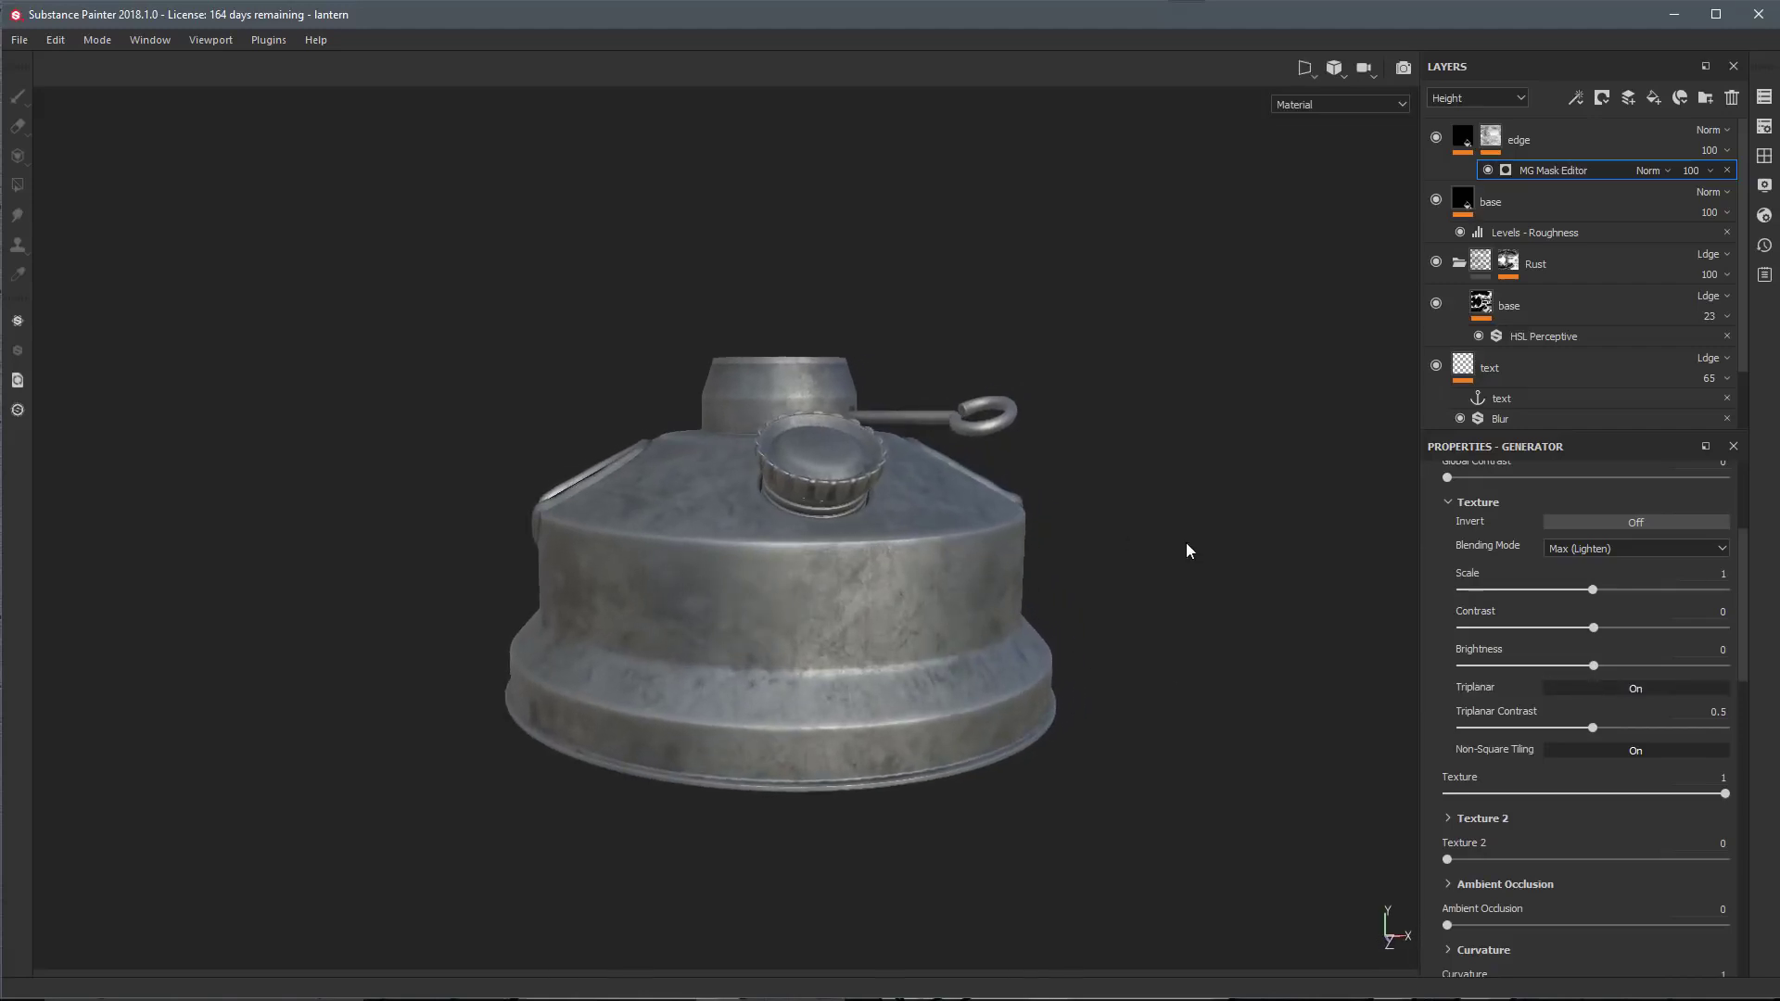
scroll(1511, 593, "down", 3)
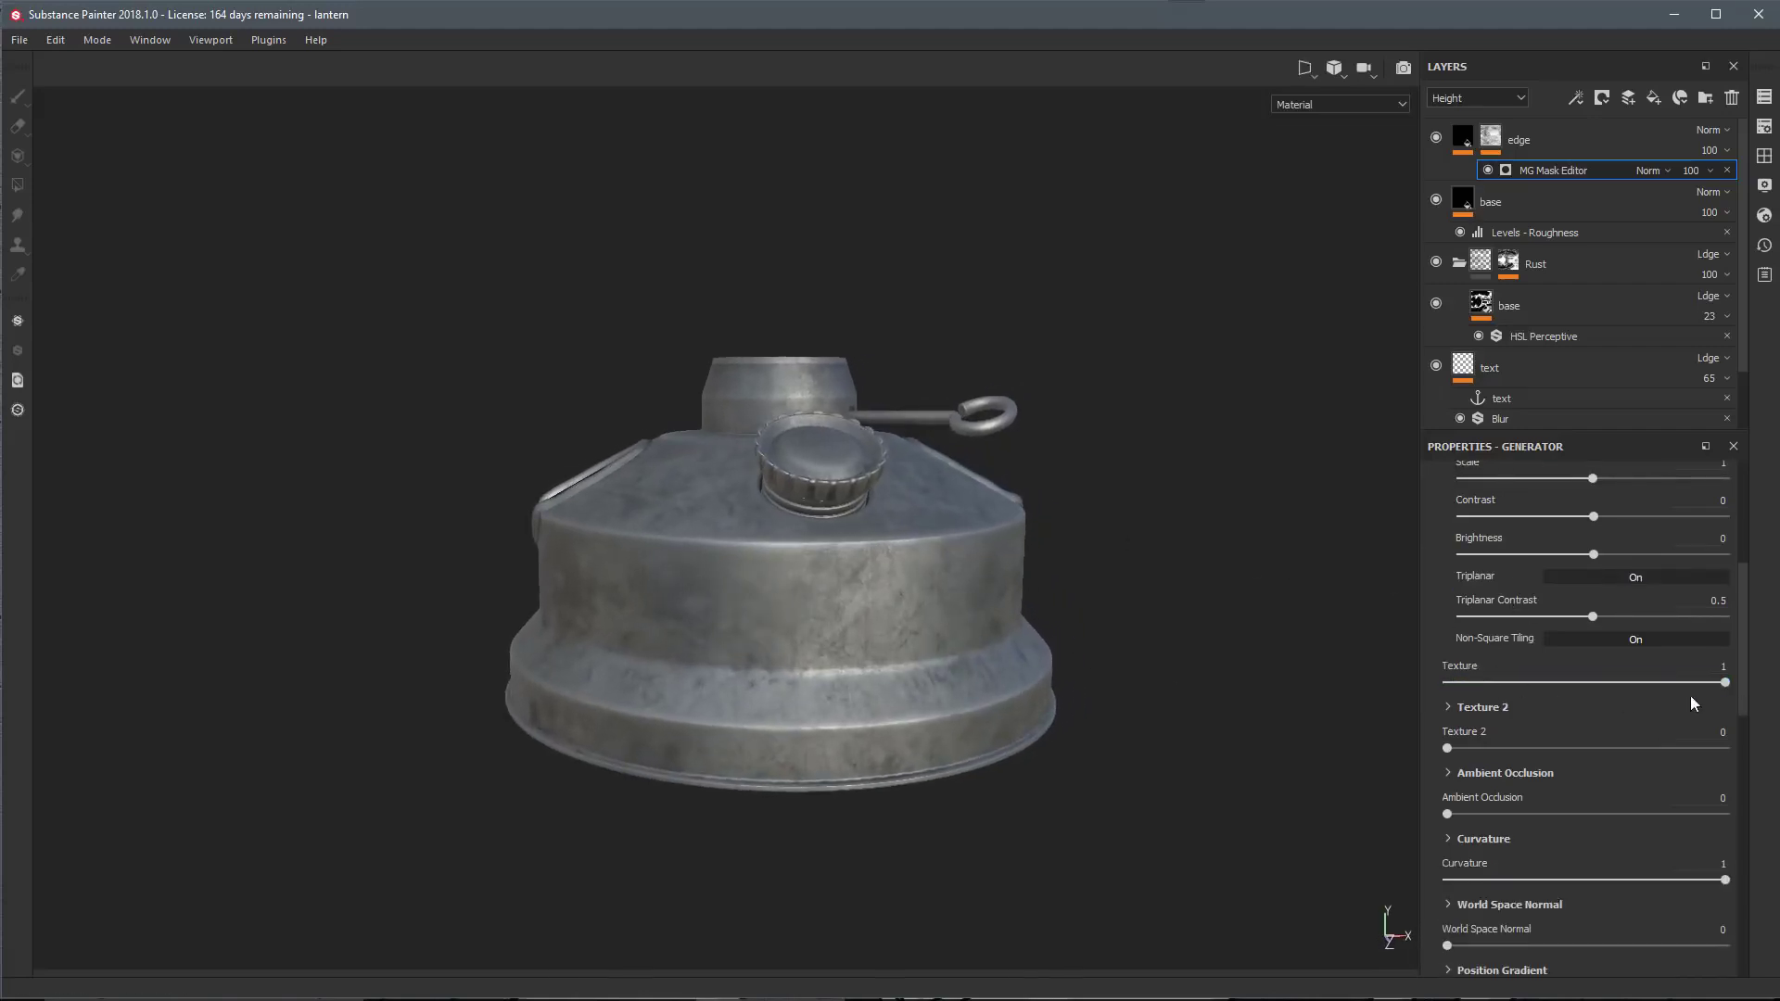
left_click_drag(1724, 678, 1587, 687)
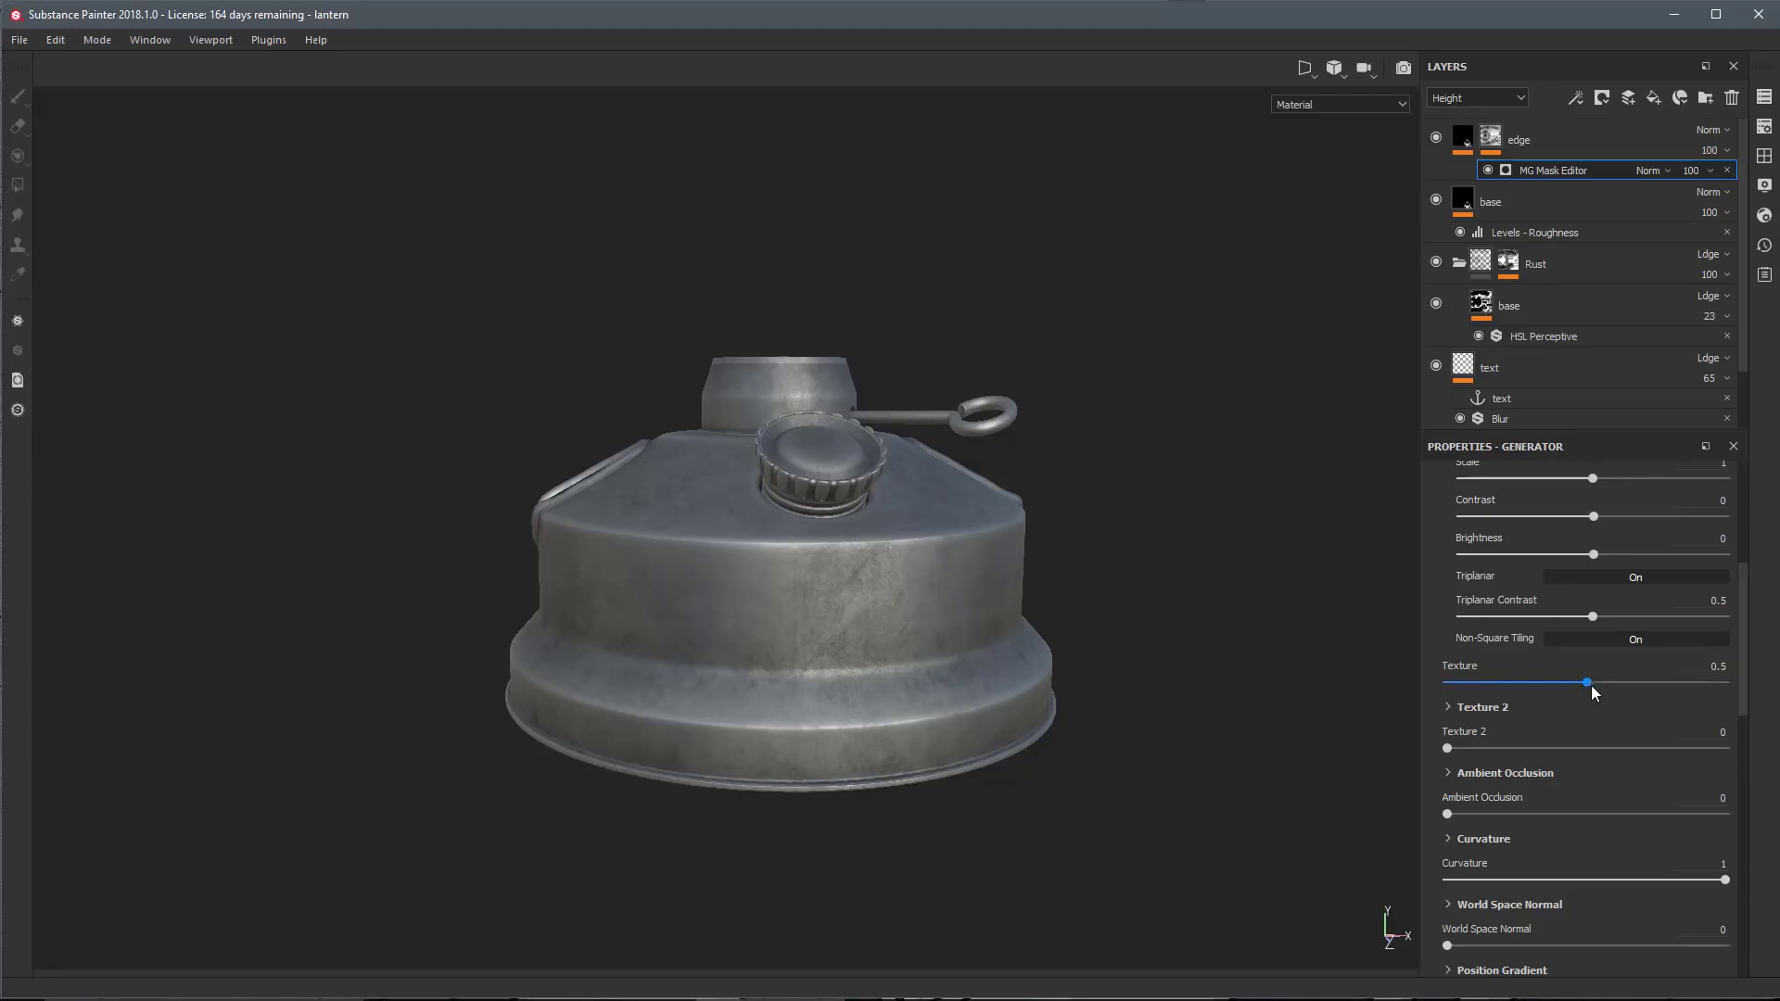
left_click_drag(921, 542, 912, 668, "alt")
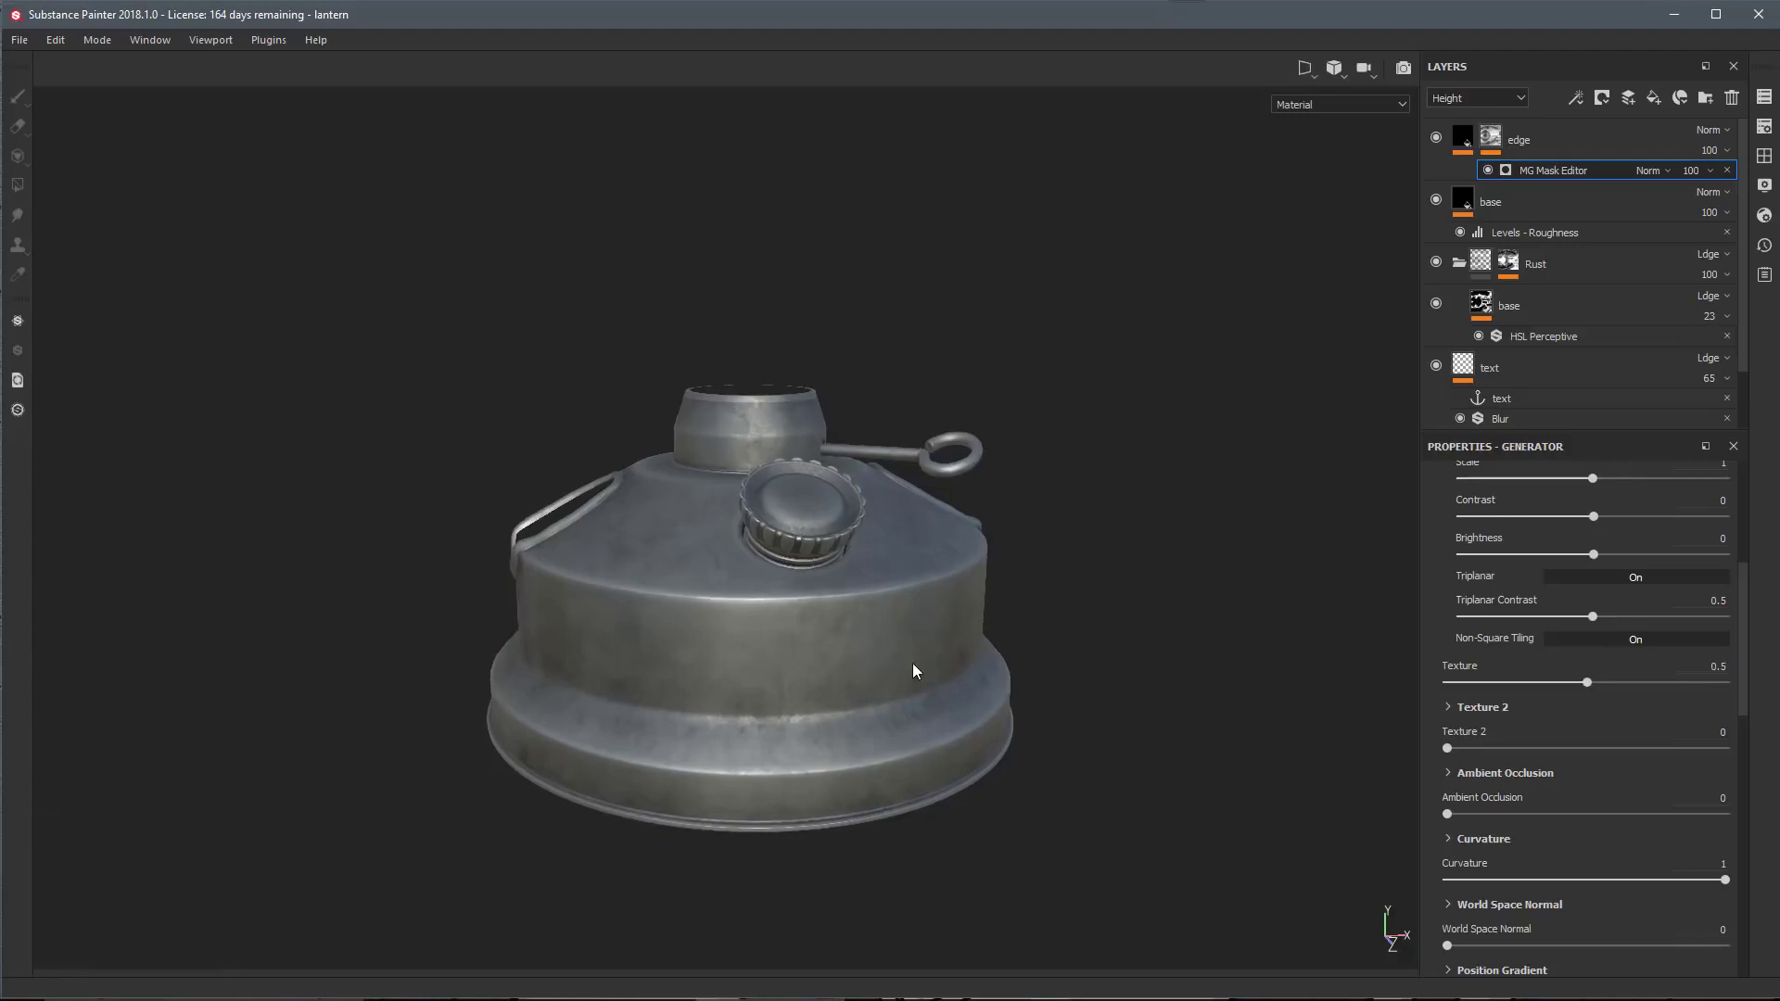
Create a folder above the edge layer and name it Metal rough
left_click(1551, 135)
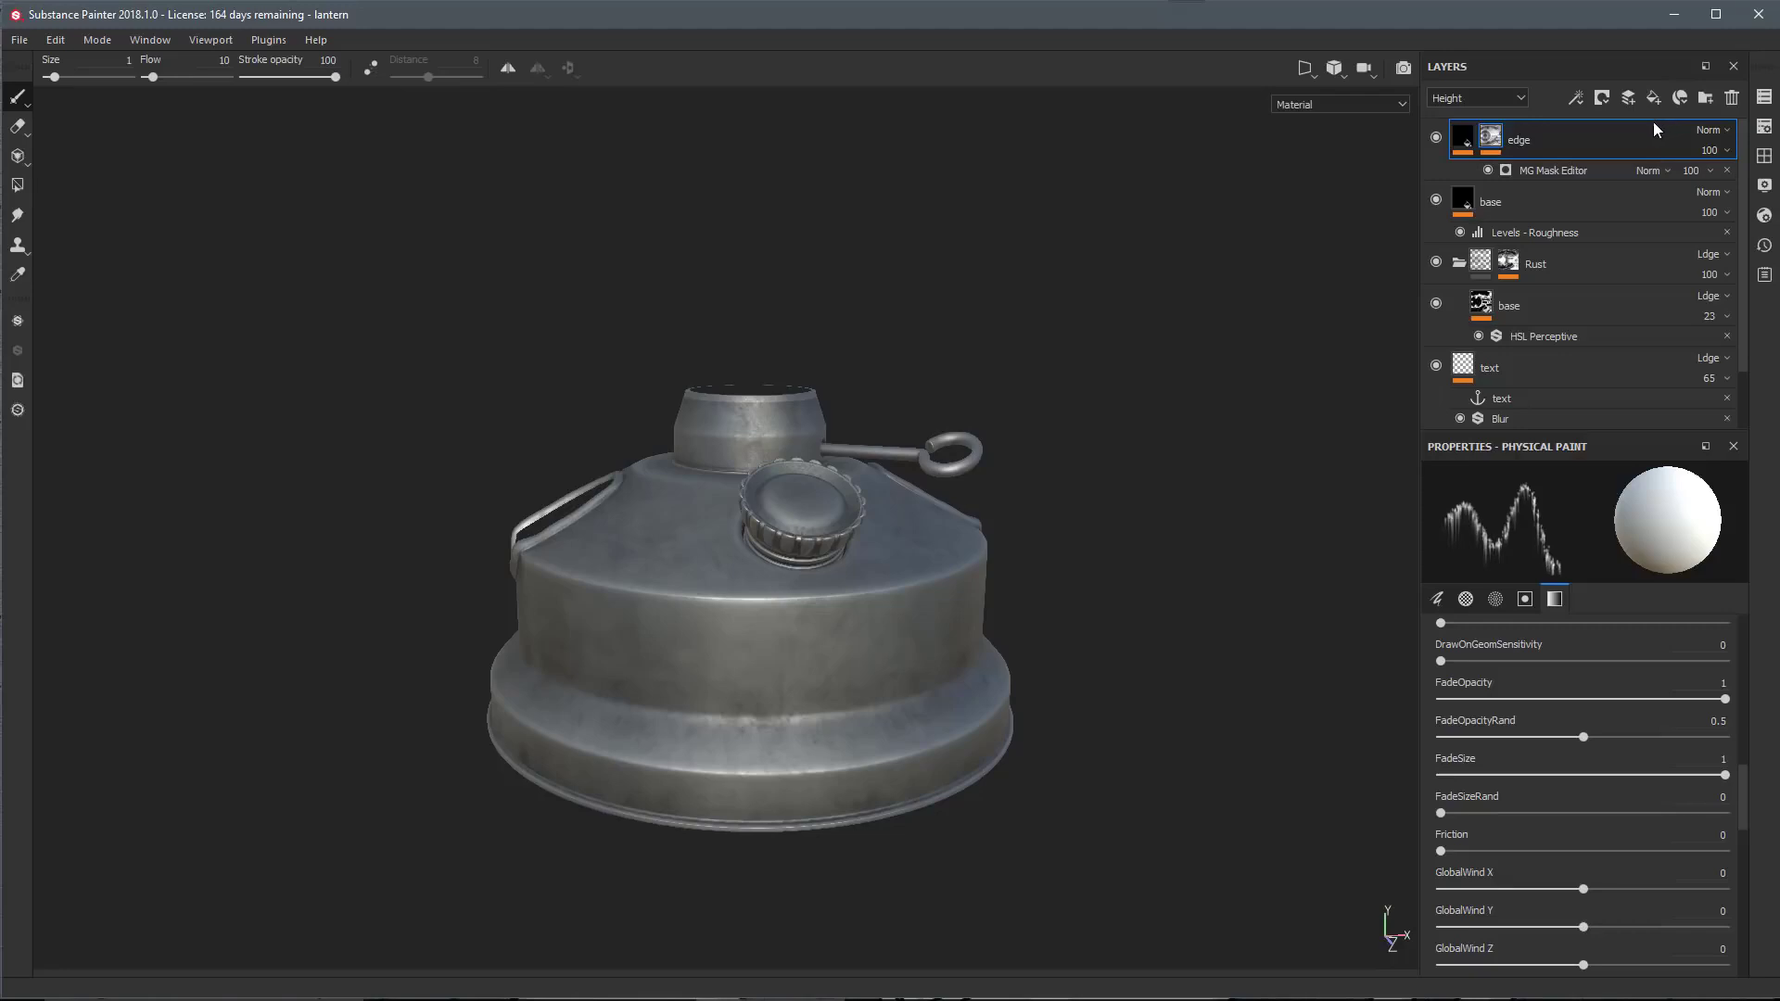
left_click(1706, 94)
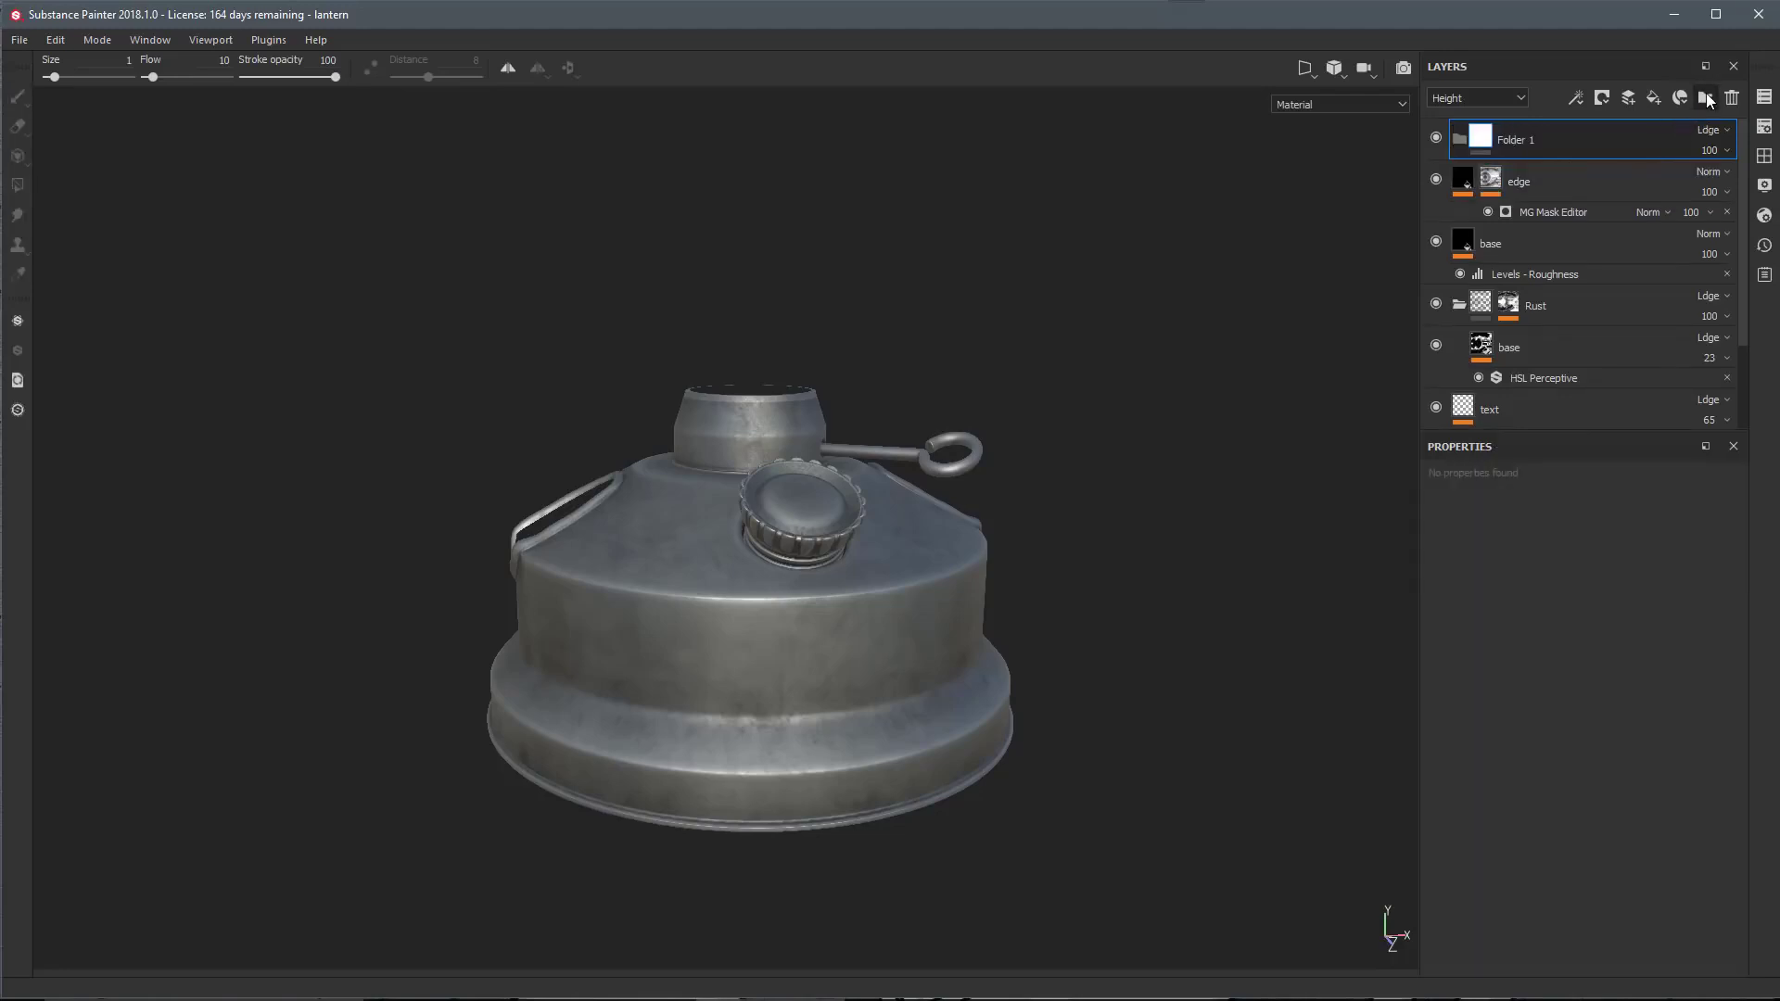
double_click(1530, 138)
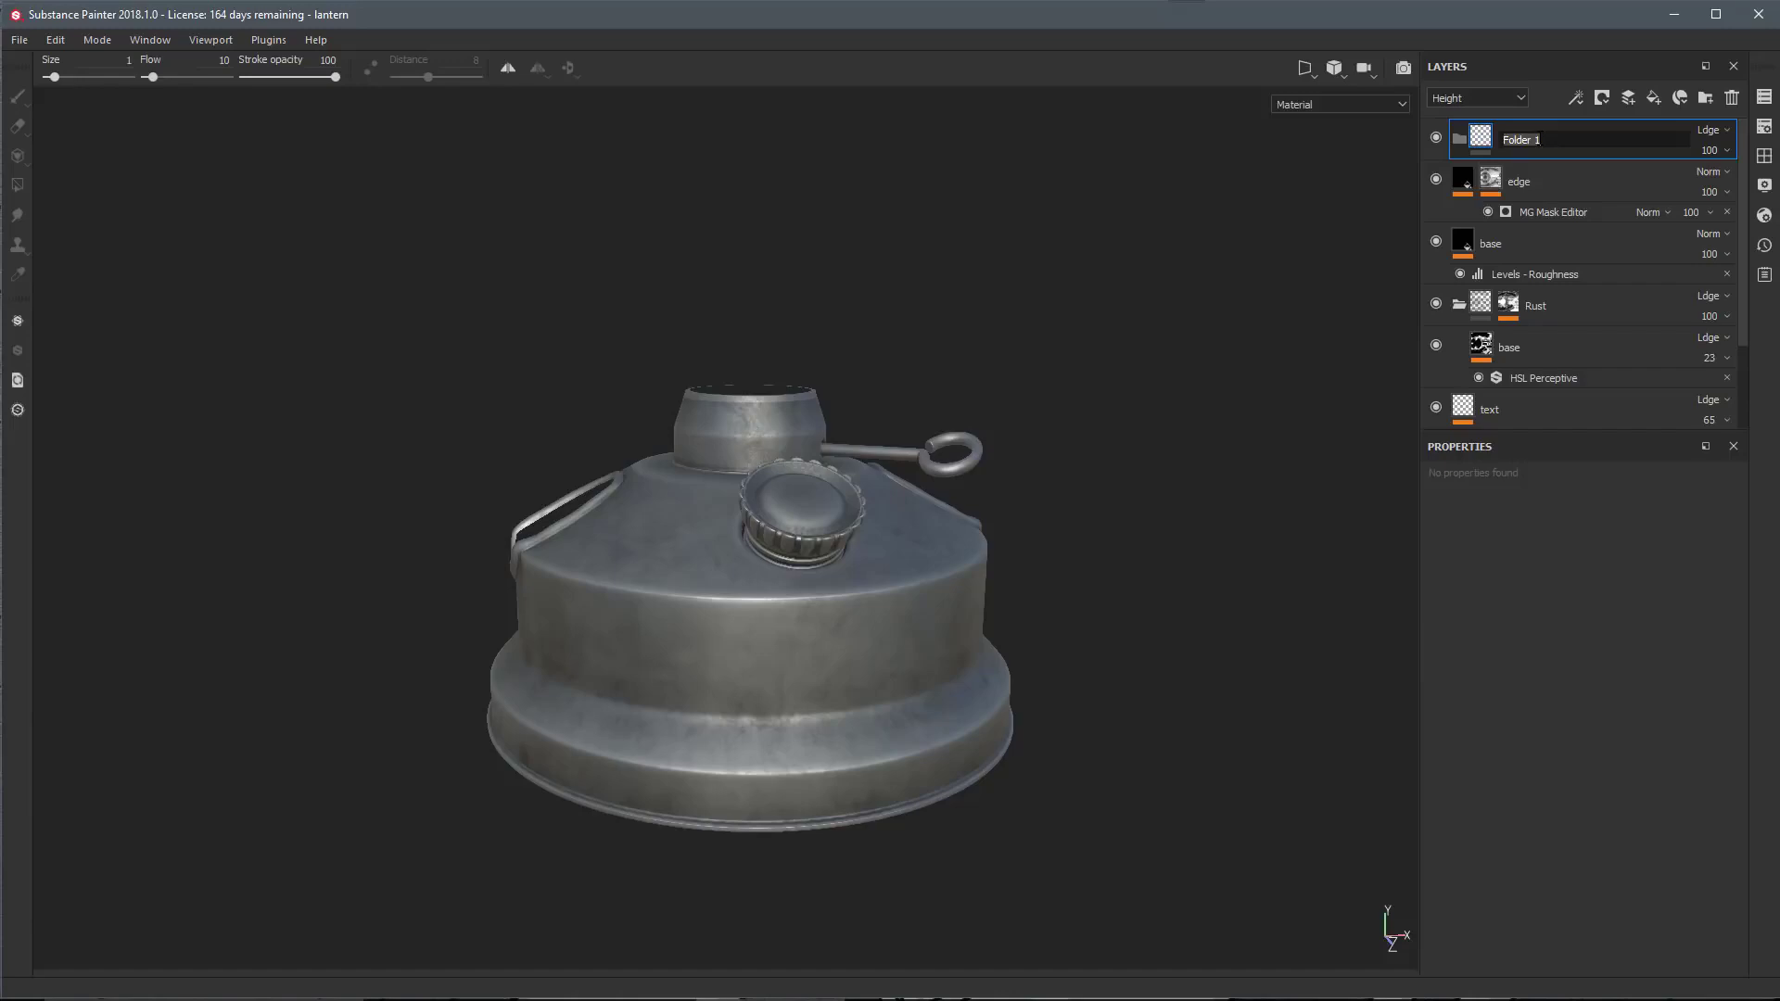
type("Metal rough")
key("Return")
Move the edge layer and the base layer beneath it together into the Metal rough folder
left_click(1547, 180)
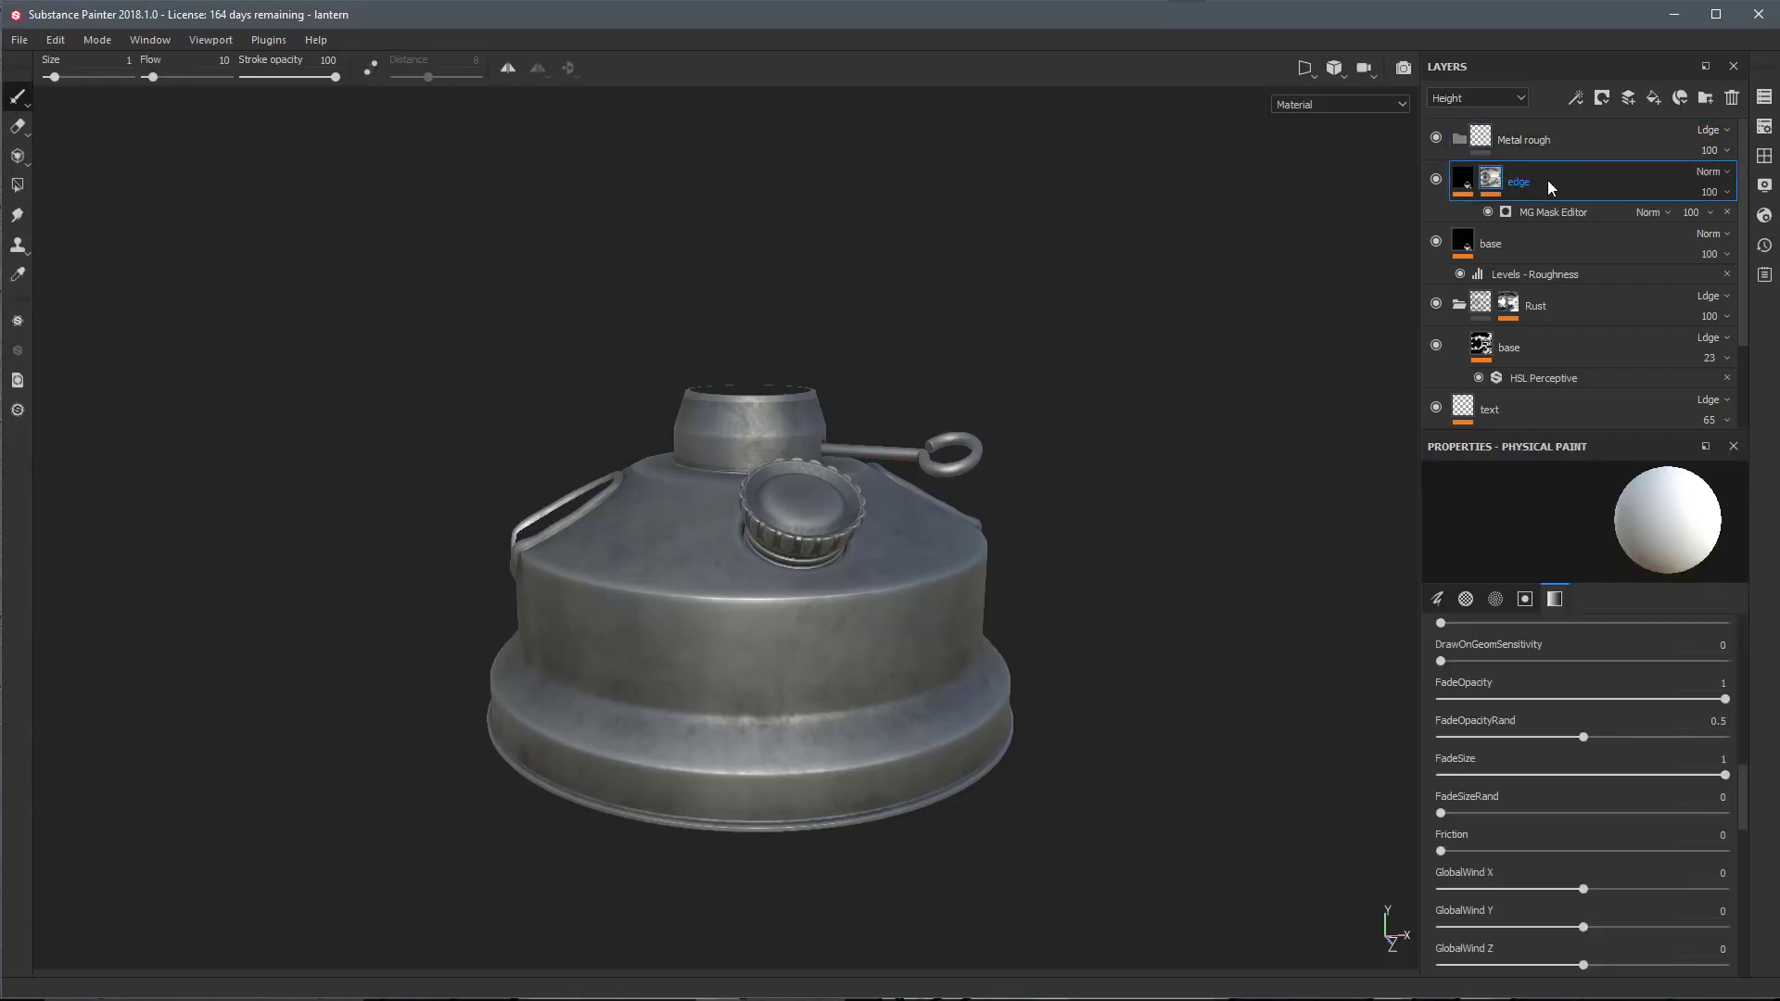
left_click(1538, 243, "ctrl")
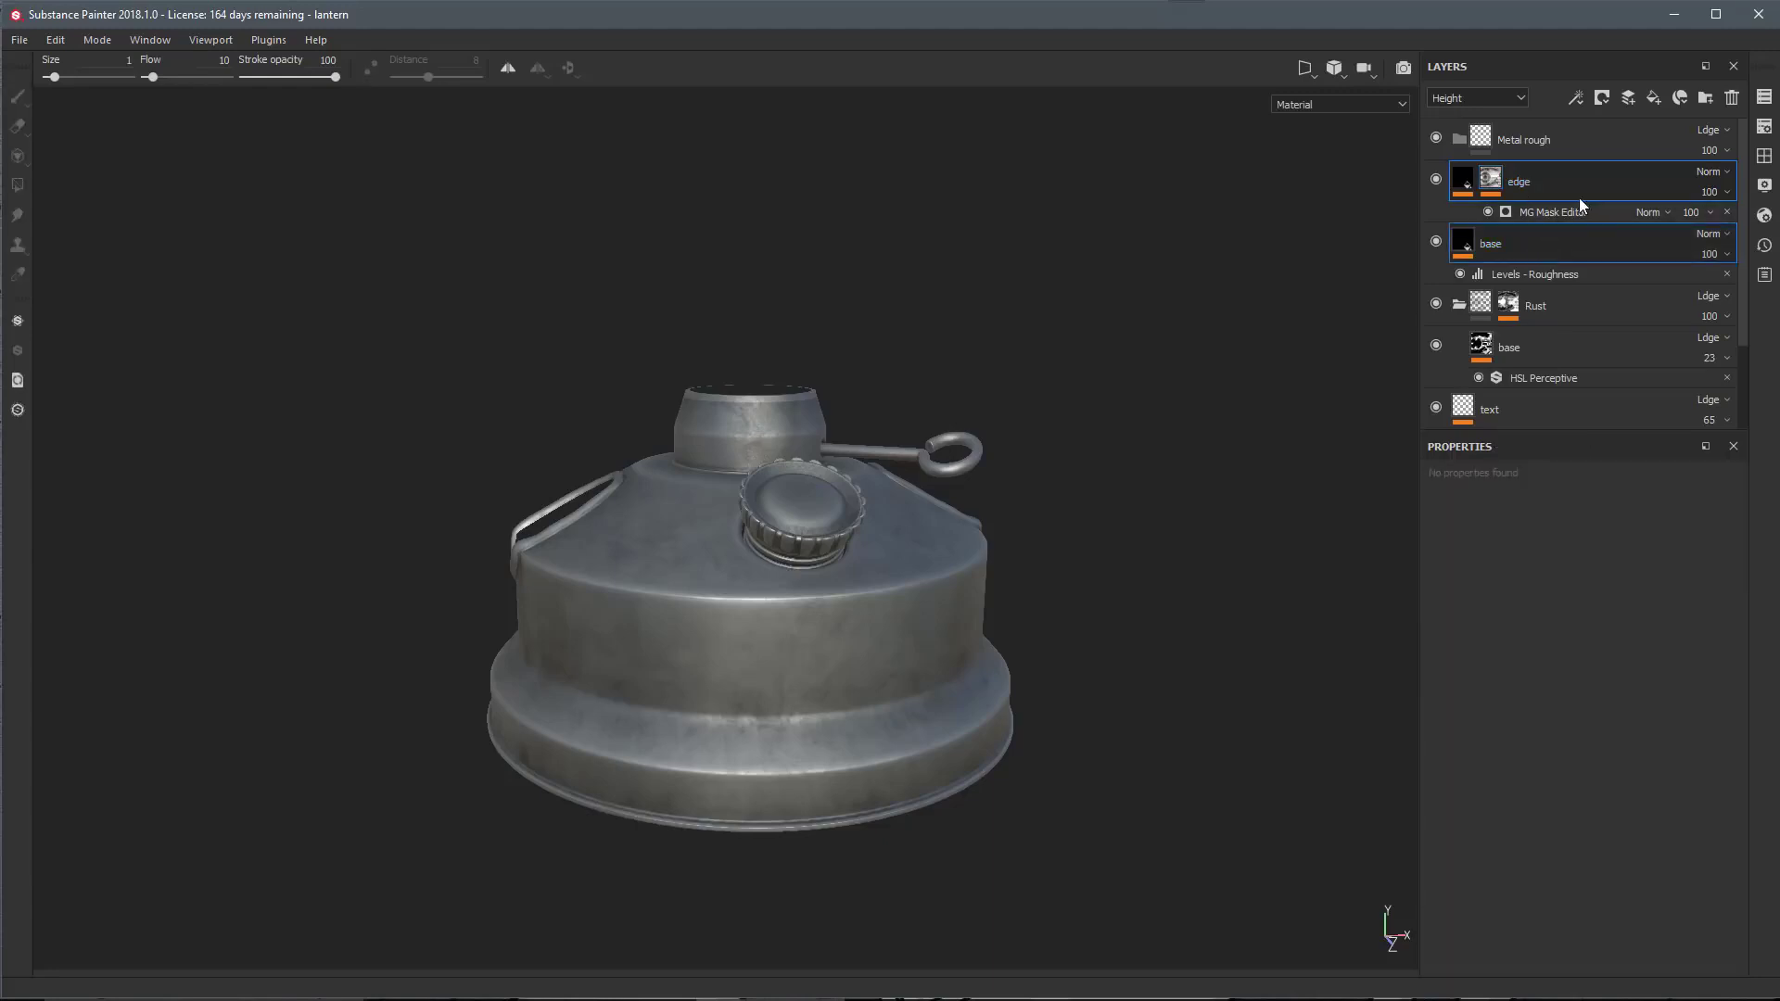
left_click_drag(1541, 176, 1564, 136)
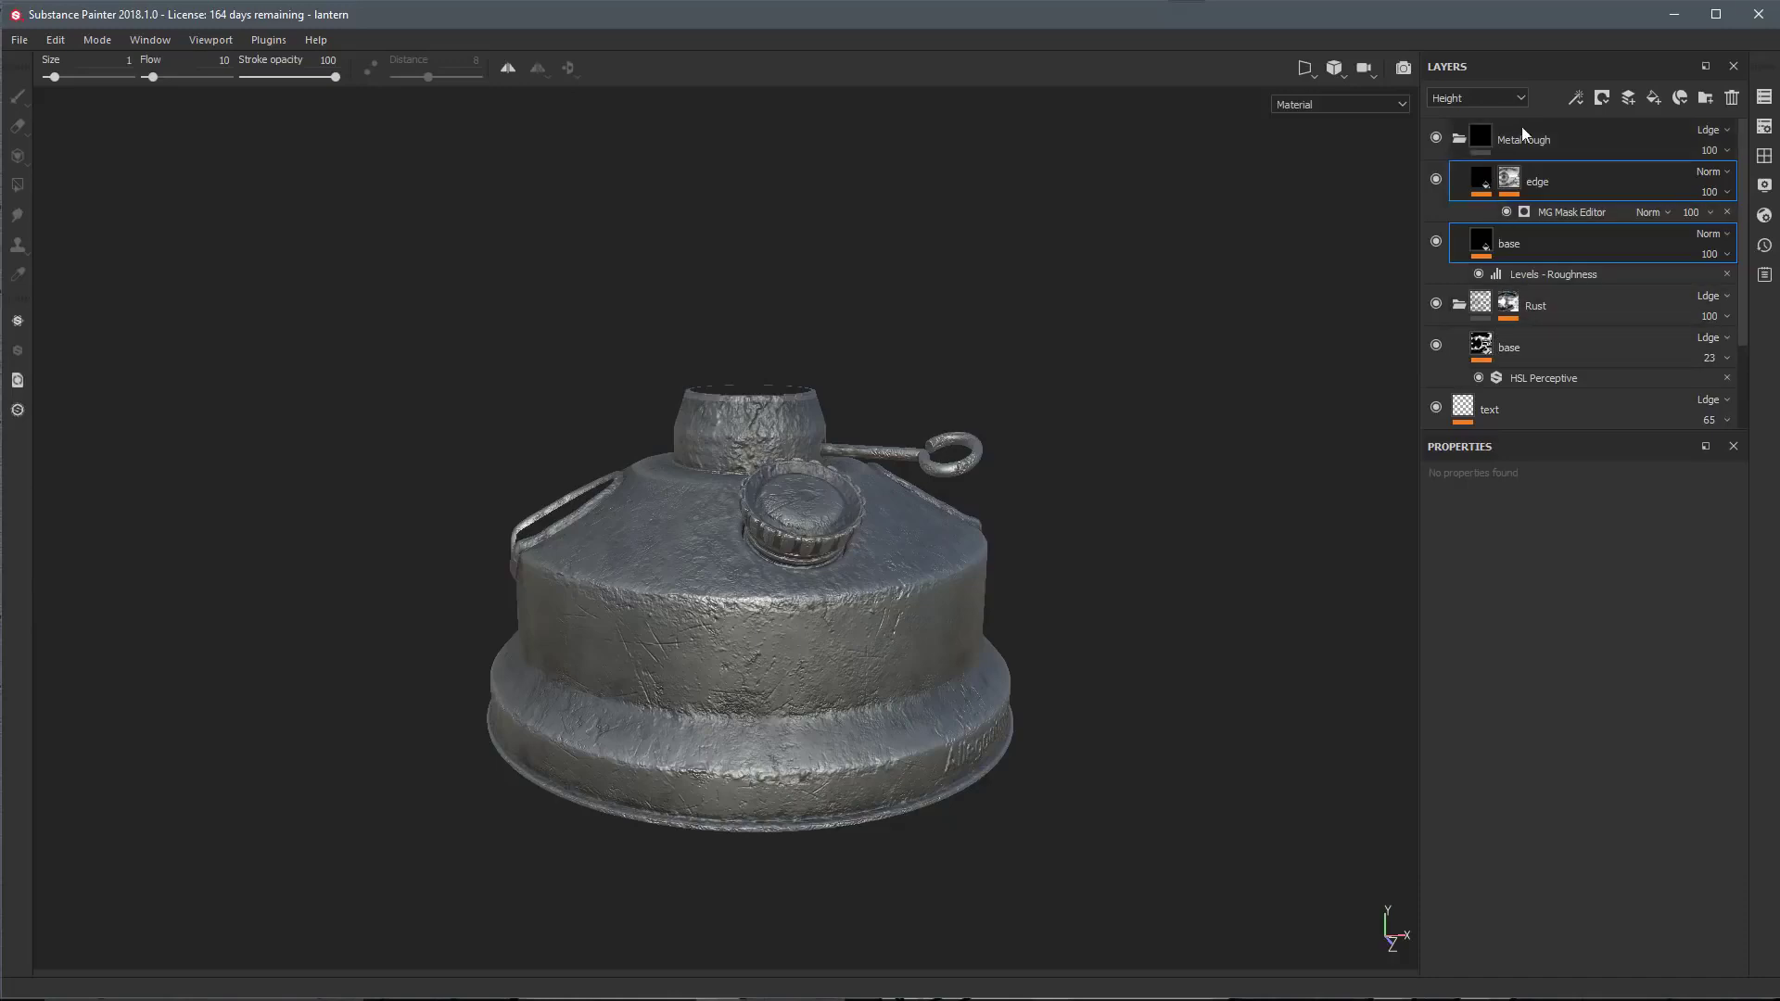
left_click(1510, 183, "ctrl")
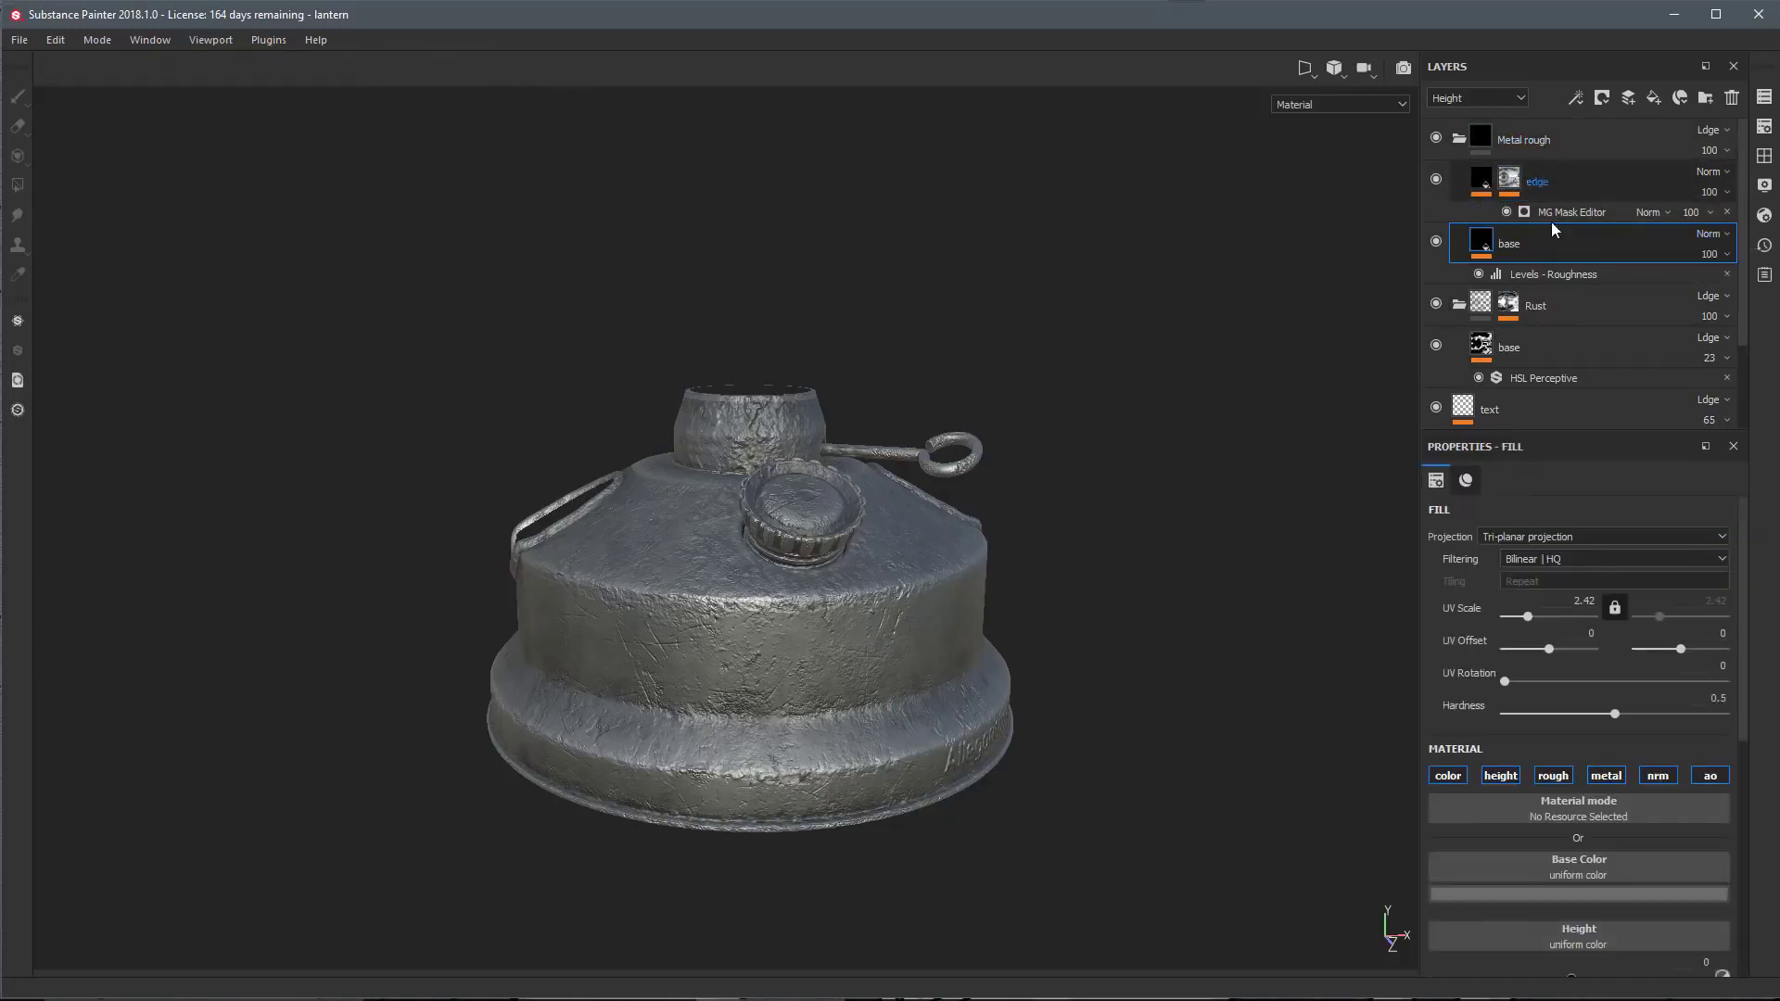
Set the Metal rough folder's blending mode to Normal for the Height channel
left_click(1580, 137)
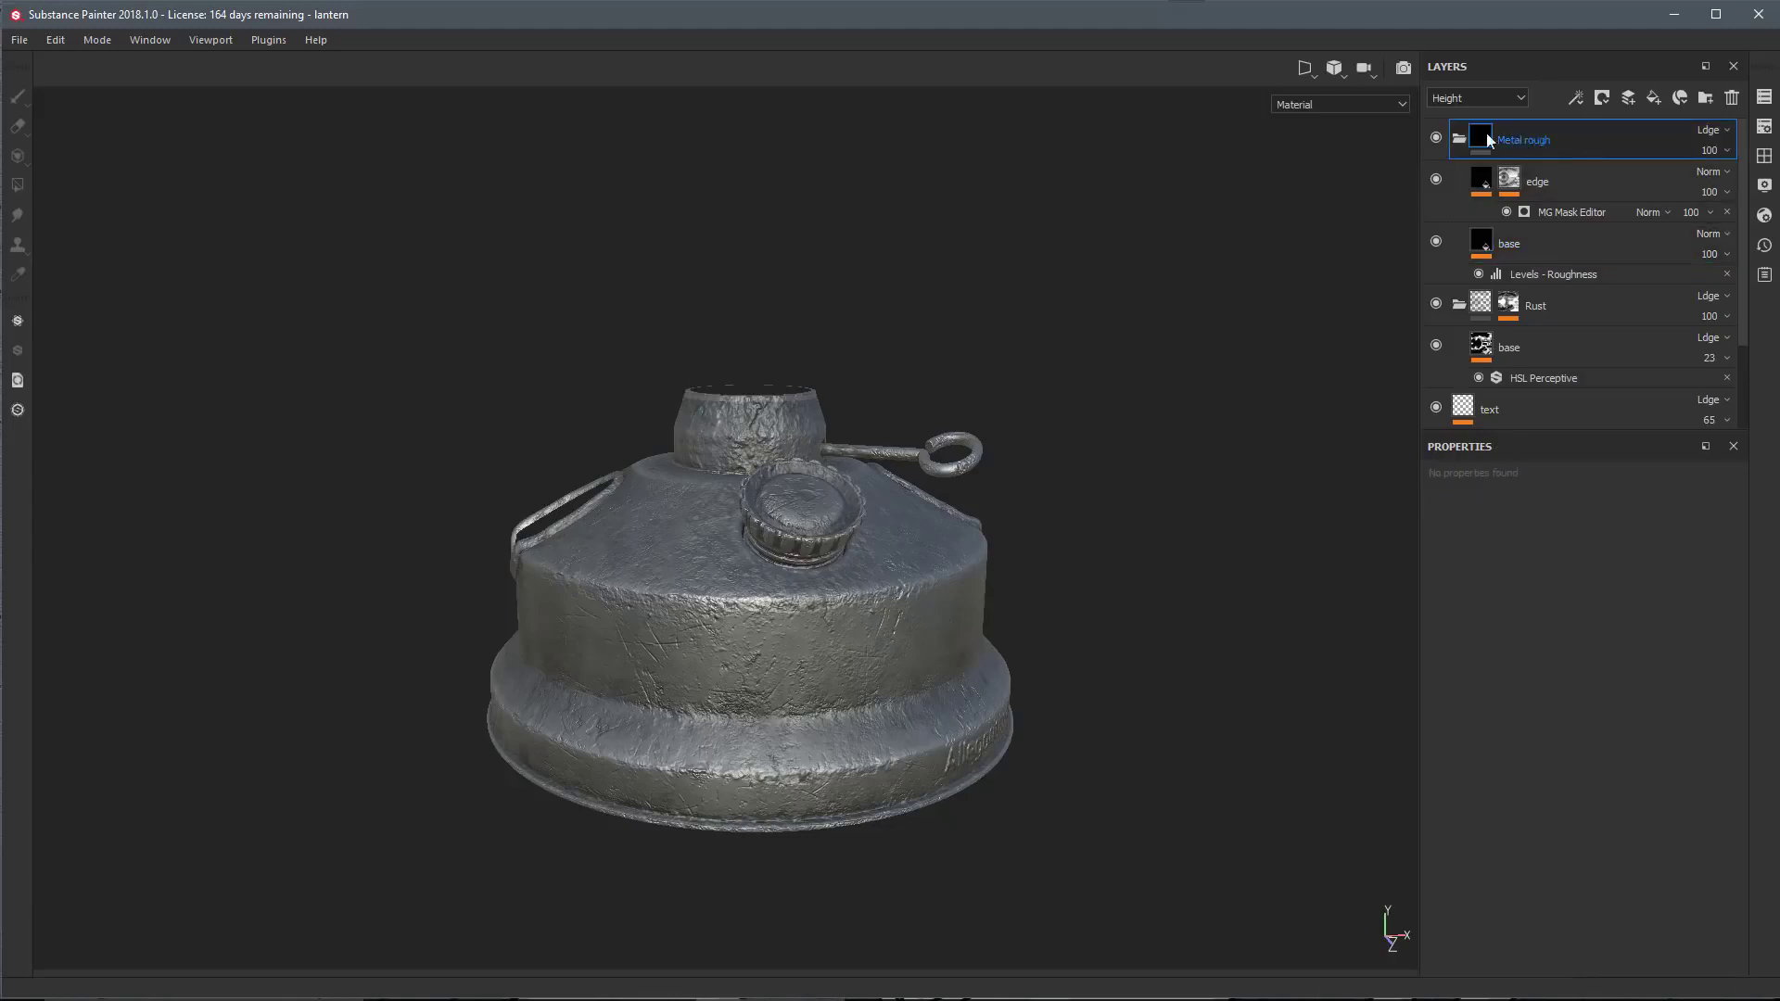
left_click(1707, 130)
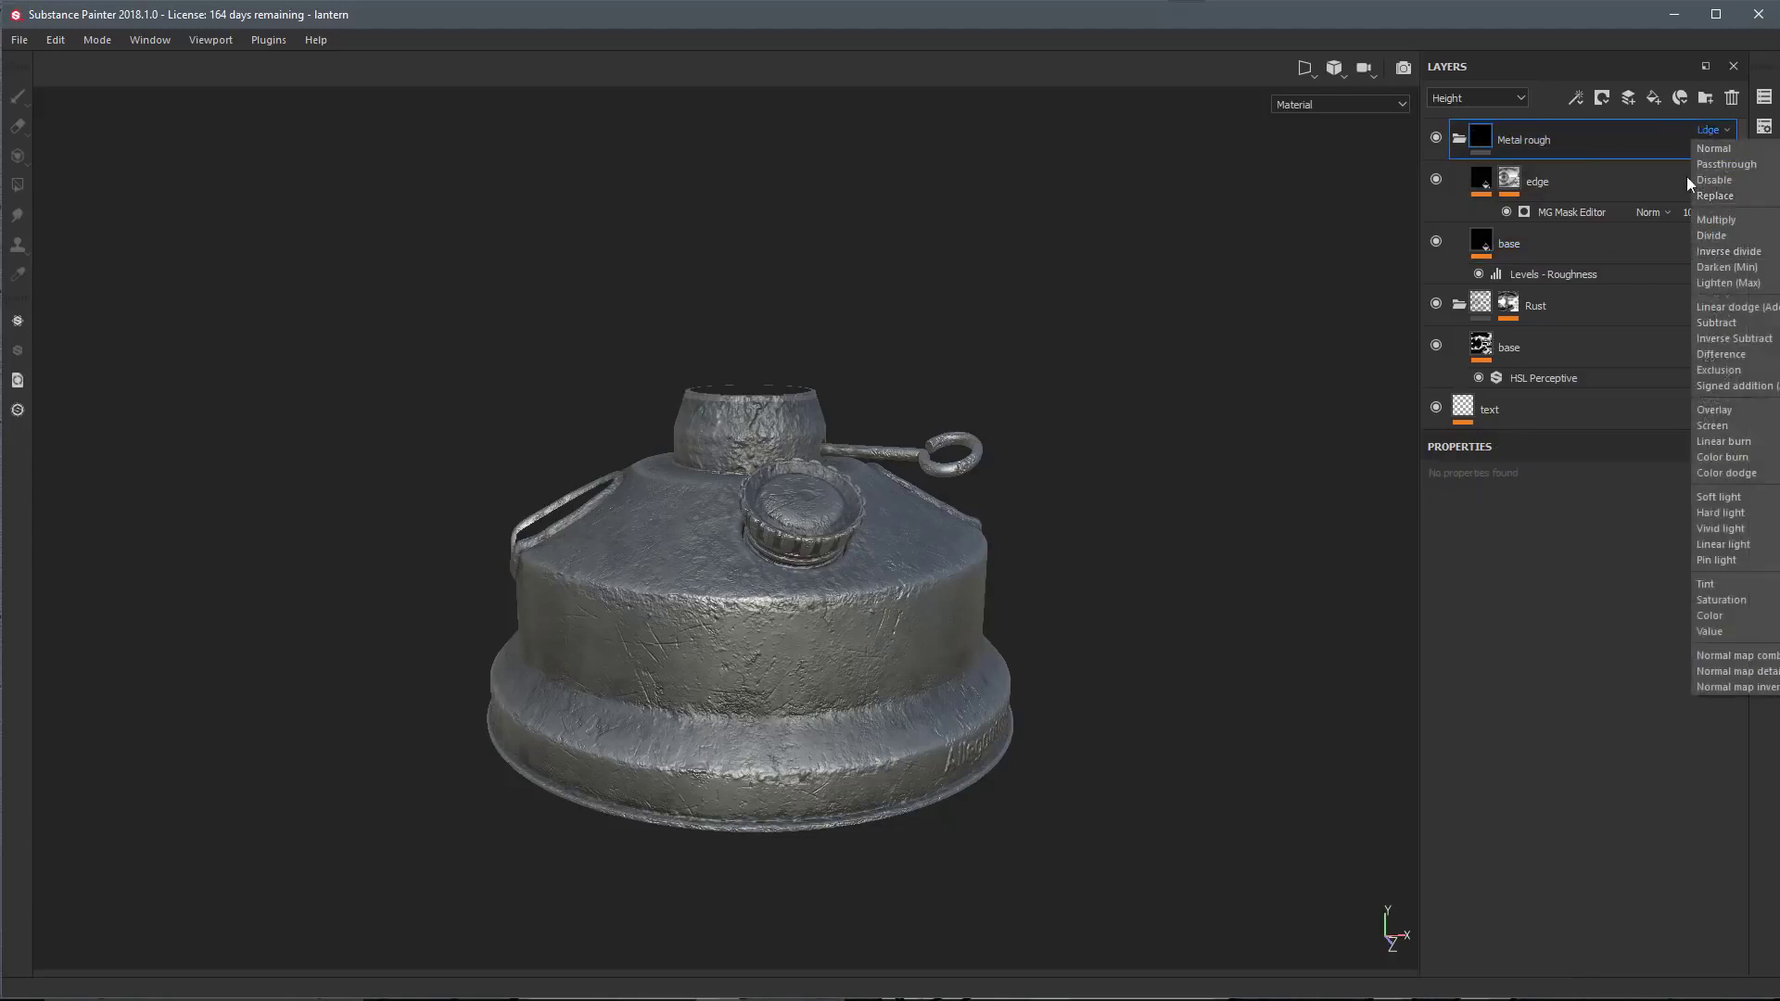
left_click(1532, 130)
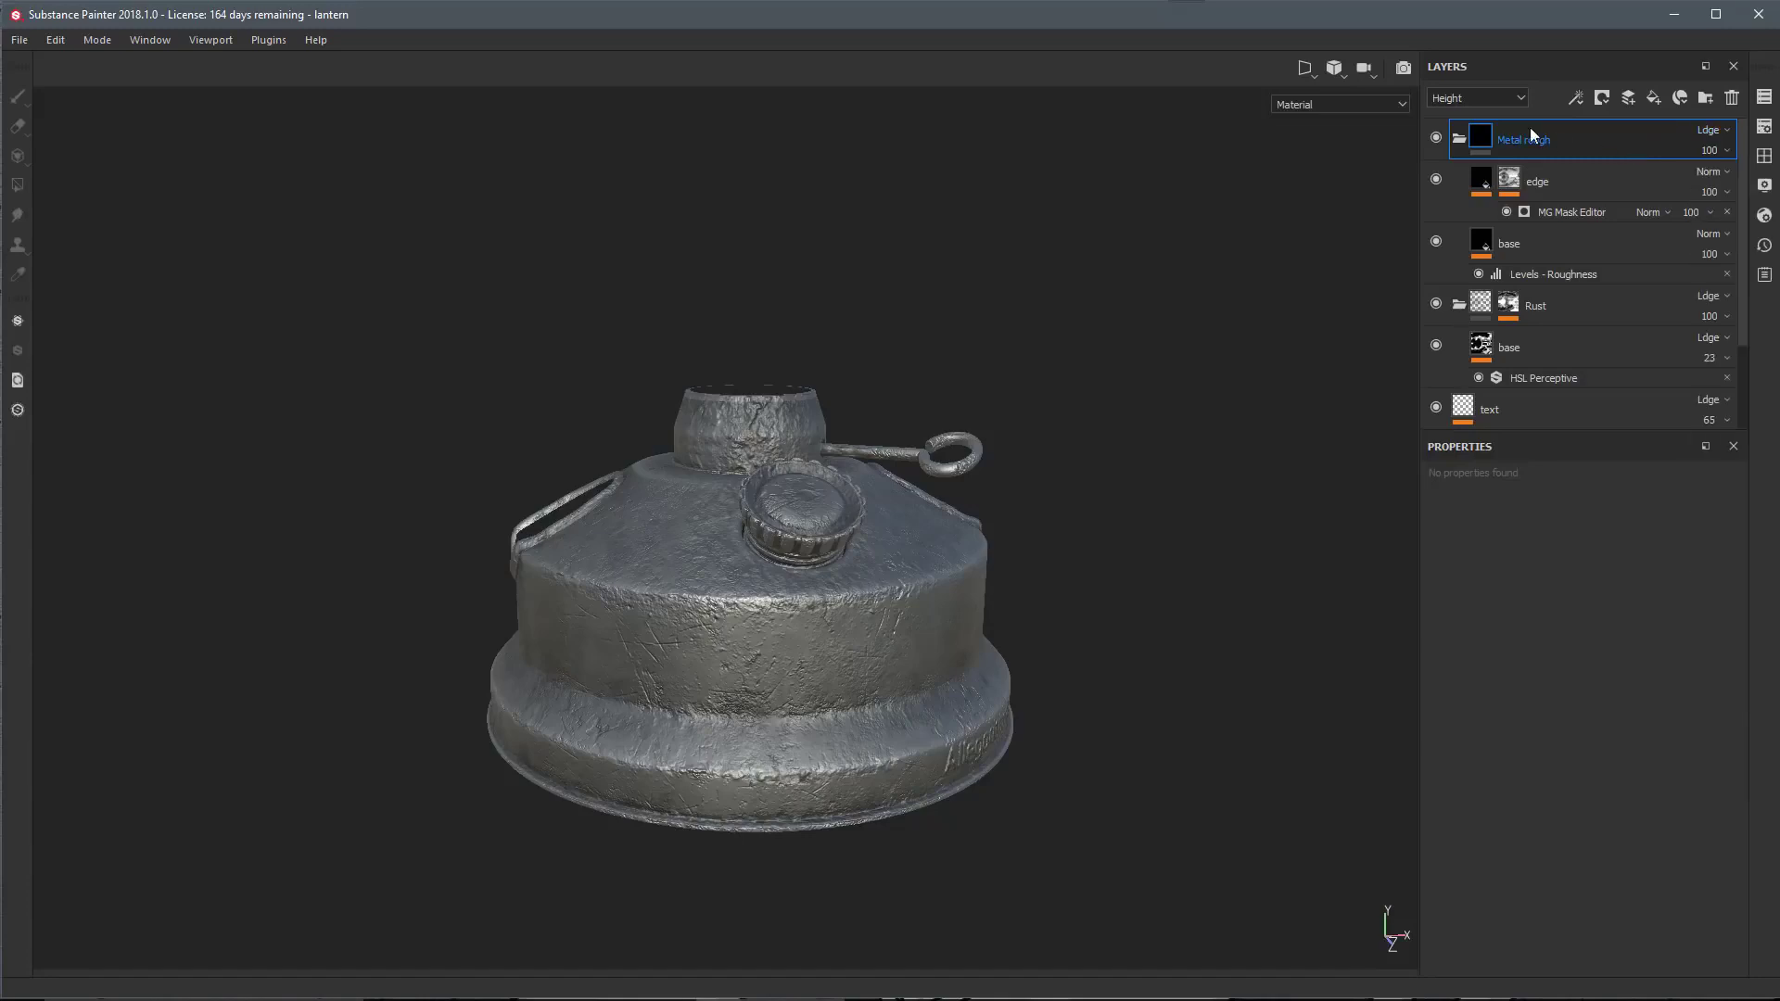
left_click(1707, 130)
left_click(1724, 156)
Set the Metal rough folder's blending mode to Normal for the Ambient occlusion channel
left_click_drag(1504, 130, 1471, 96)
left_click(1454, 169)
left_click(1709, 130)
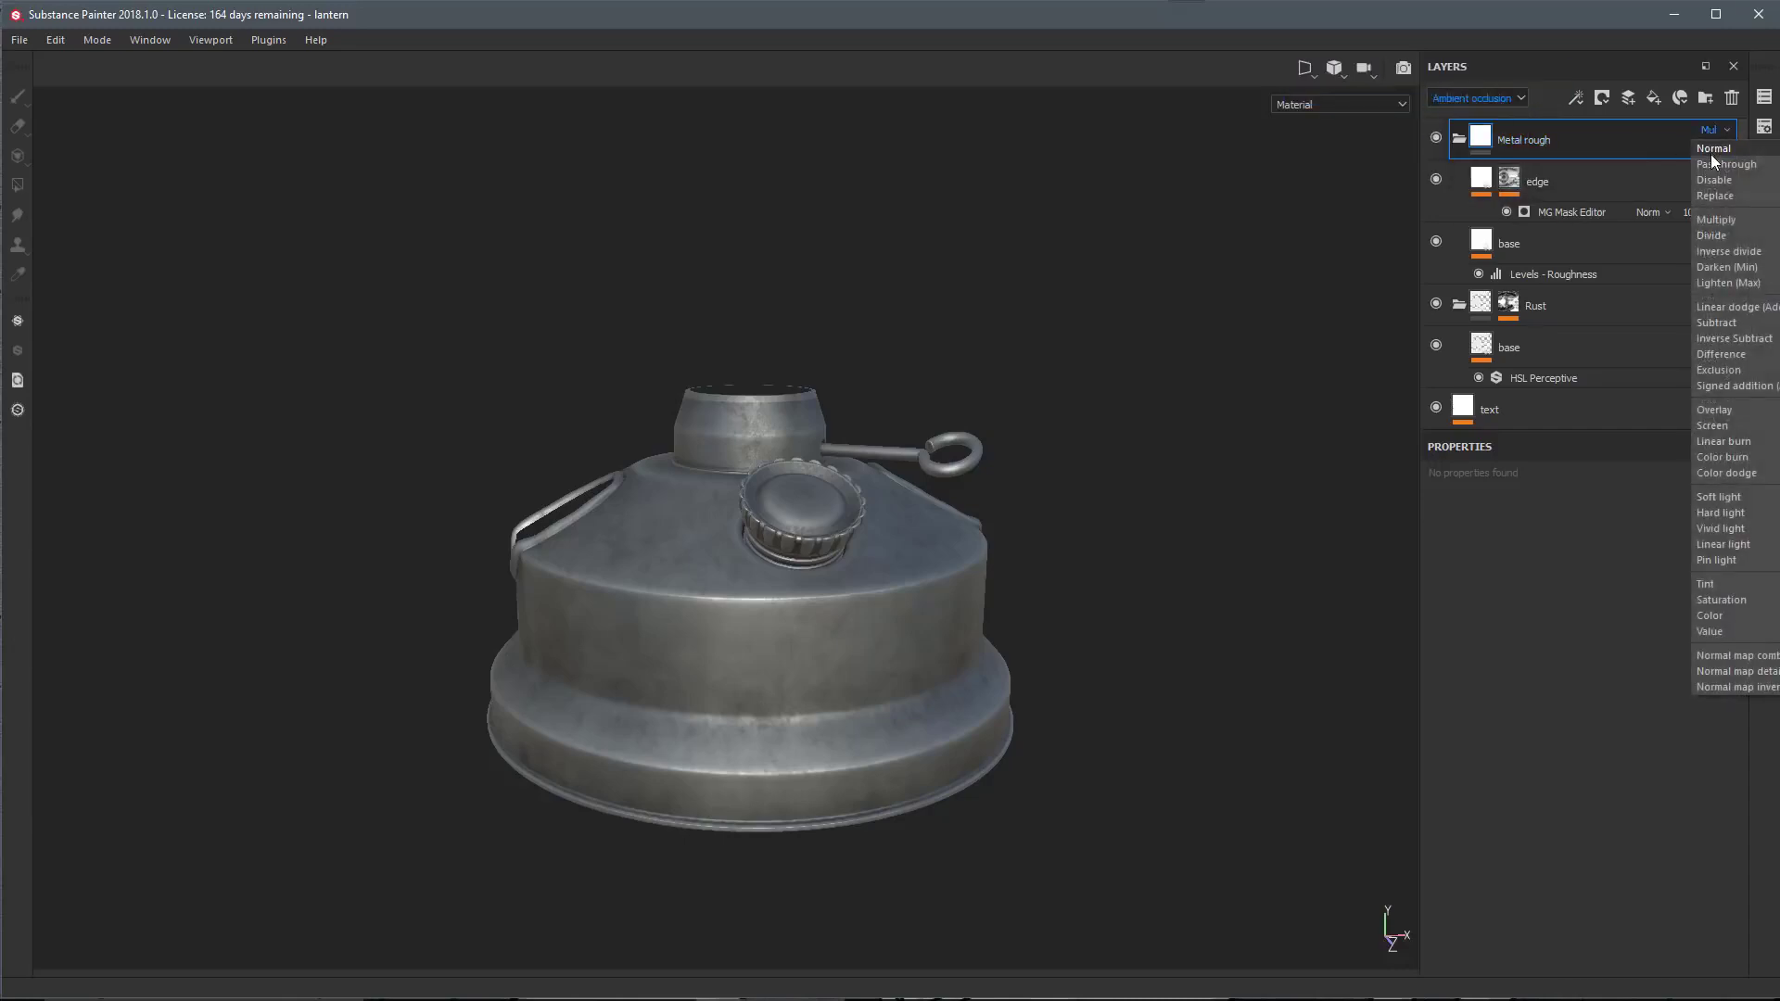
left_click(1713, 149)
right_click_drag(1188, 514, 935, 617, "alt")
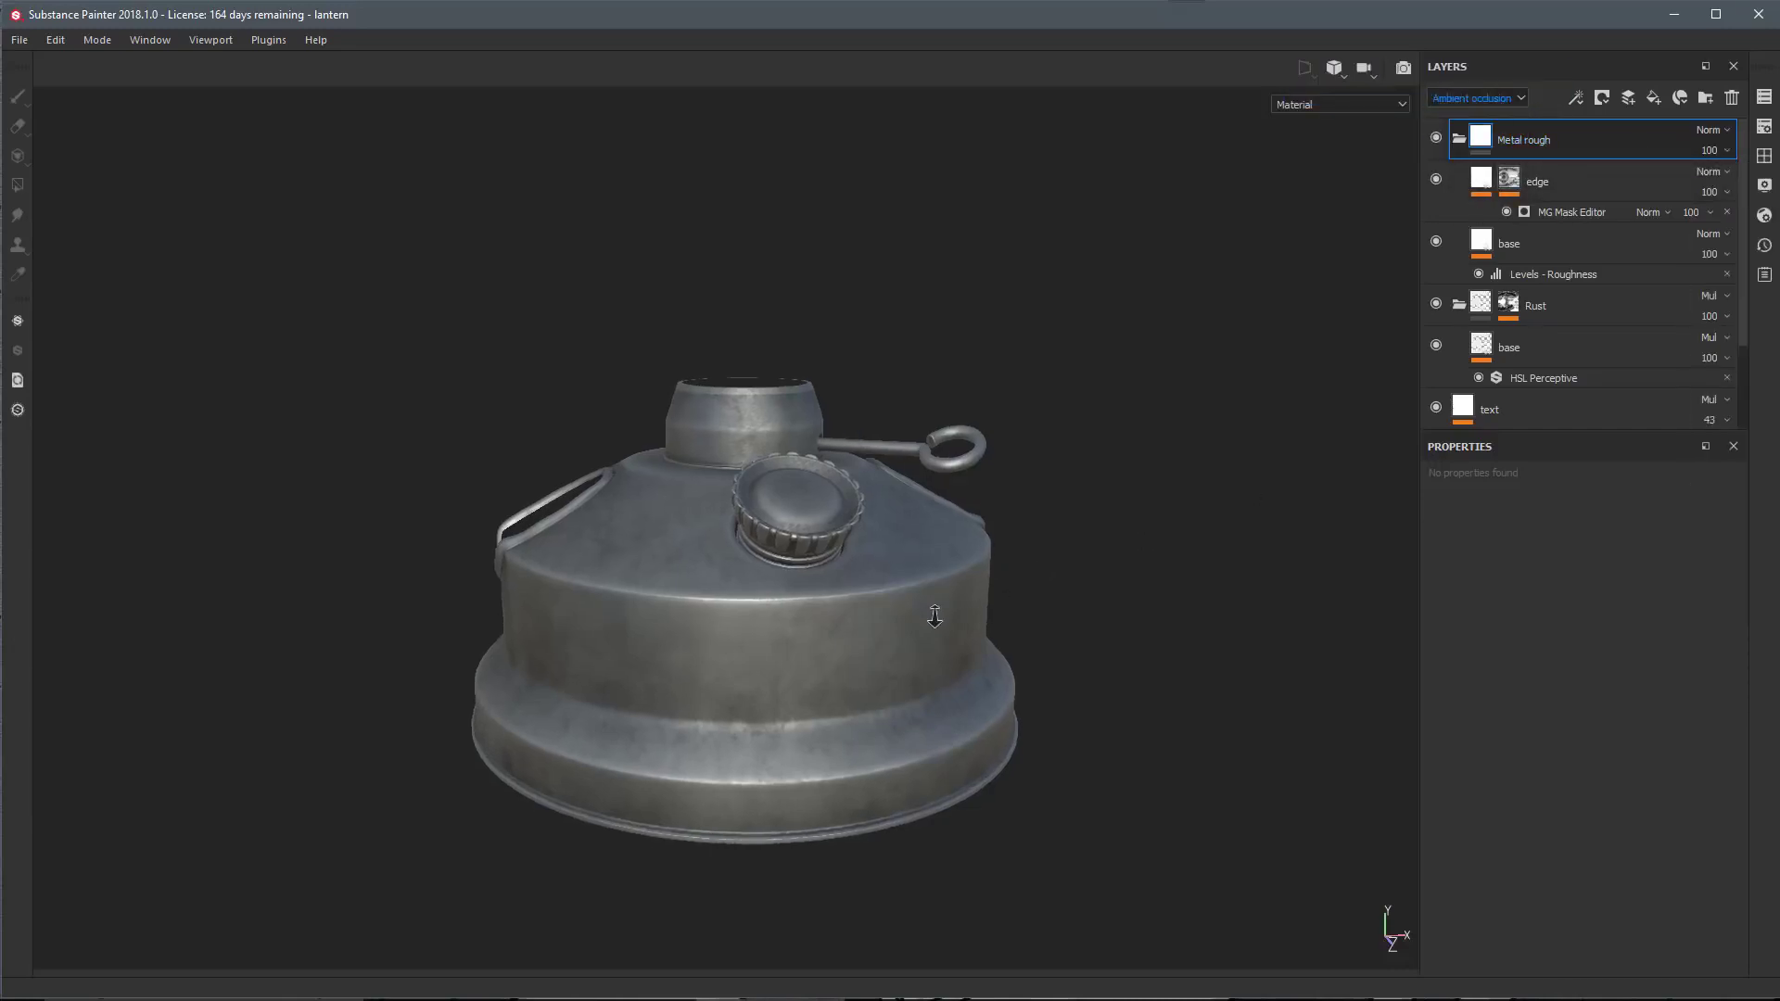
left_click_drag(934, 617, 847, 556, "alt")
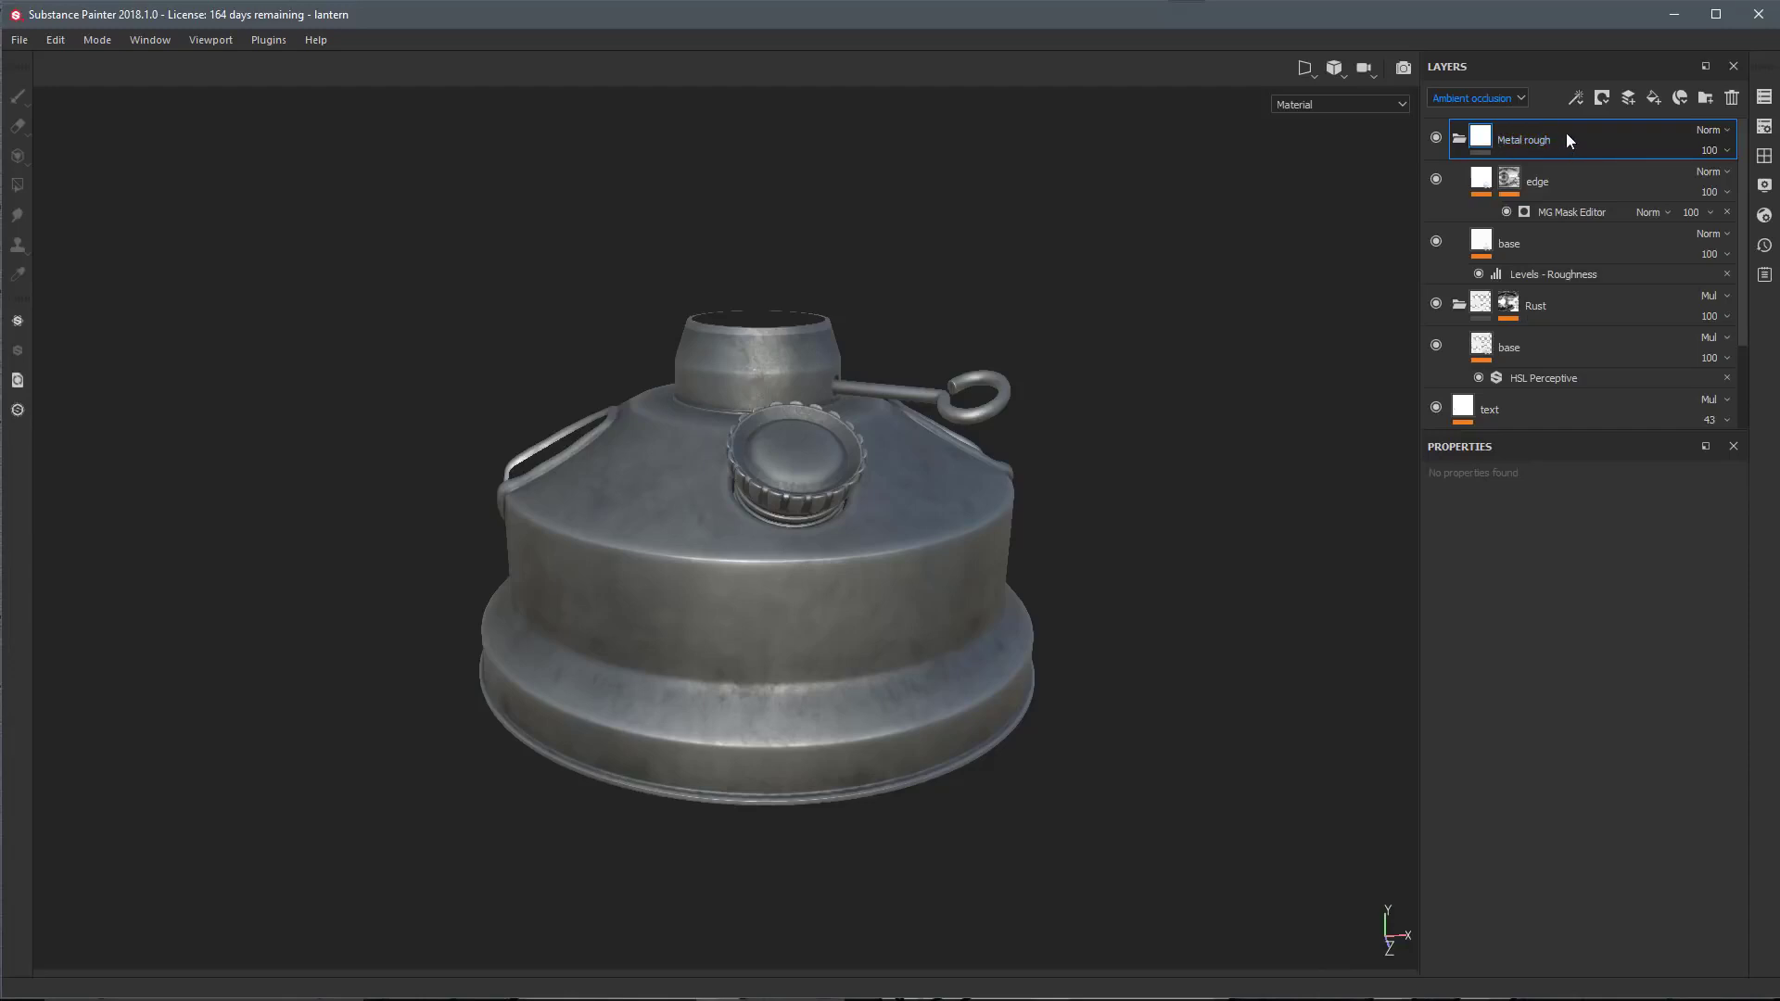
Add a color selection mask to the Metal rough folder and pick the wire hook's green ID color
right_click(1566, 132)
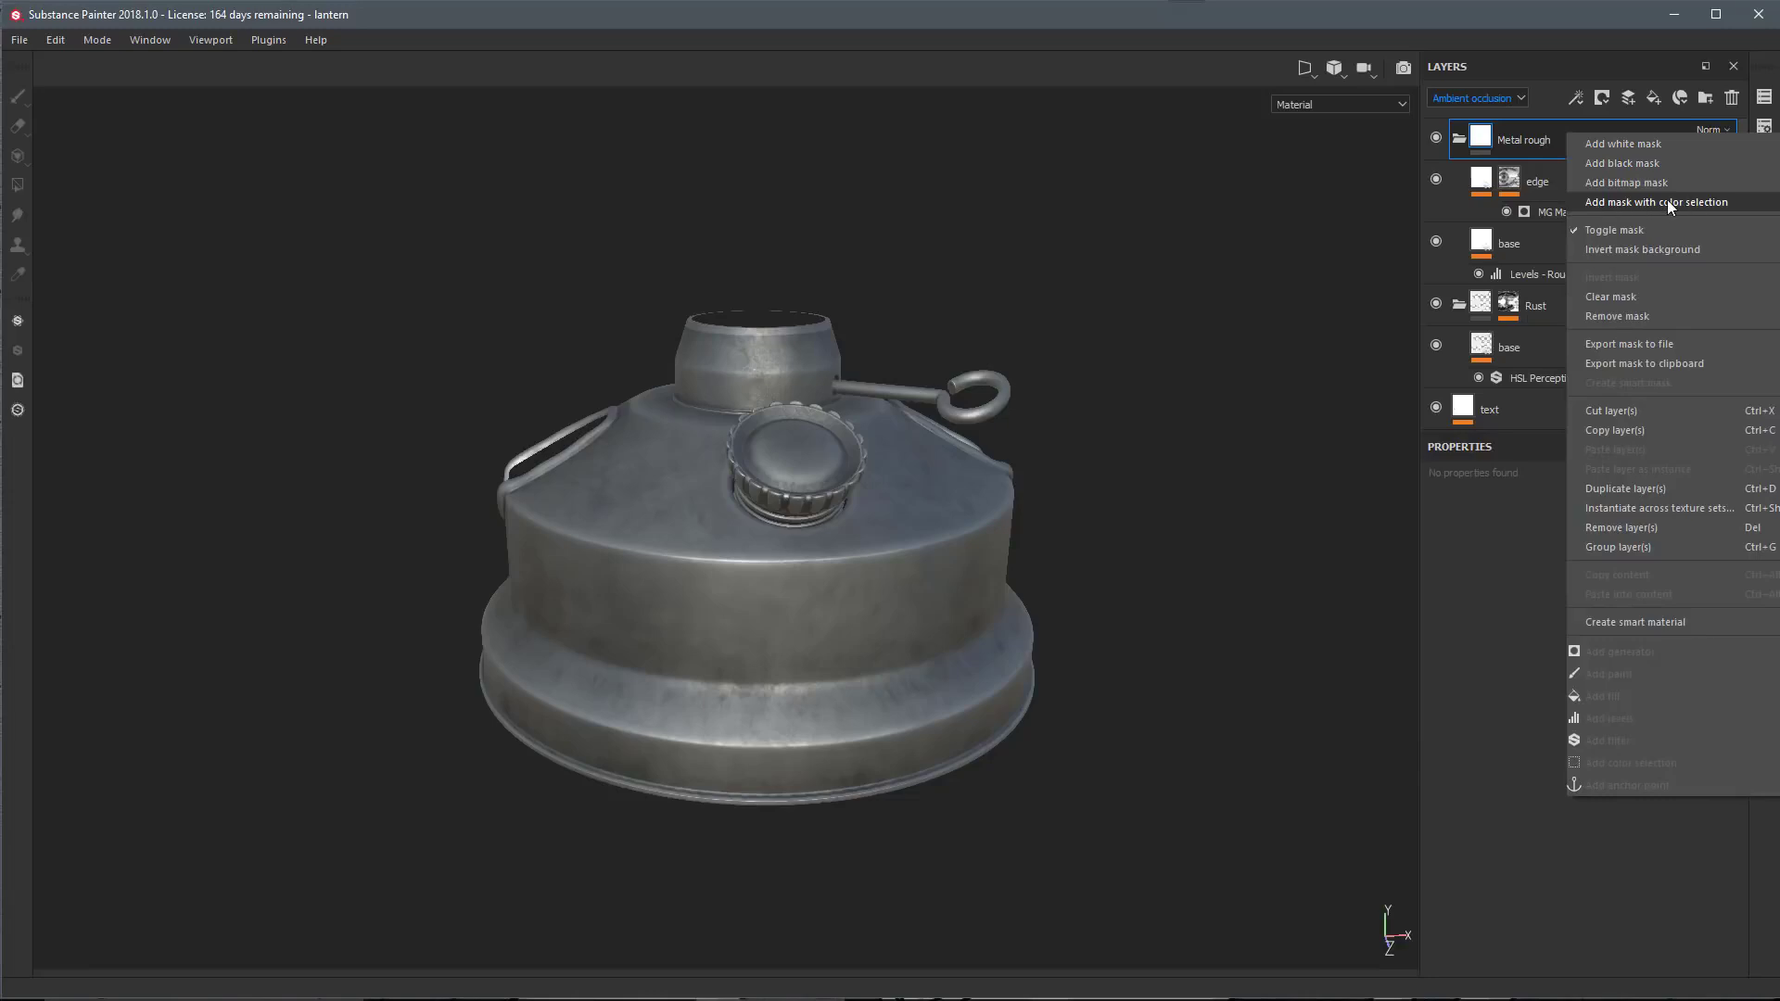
left_click(1616, 197)
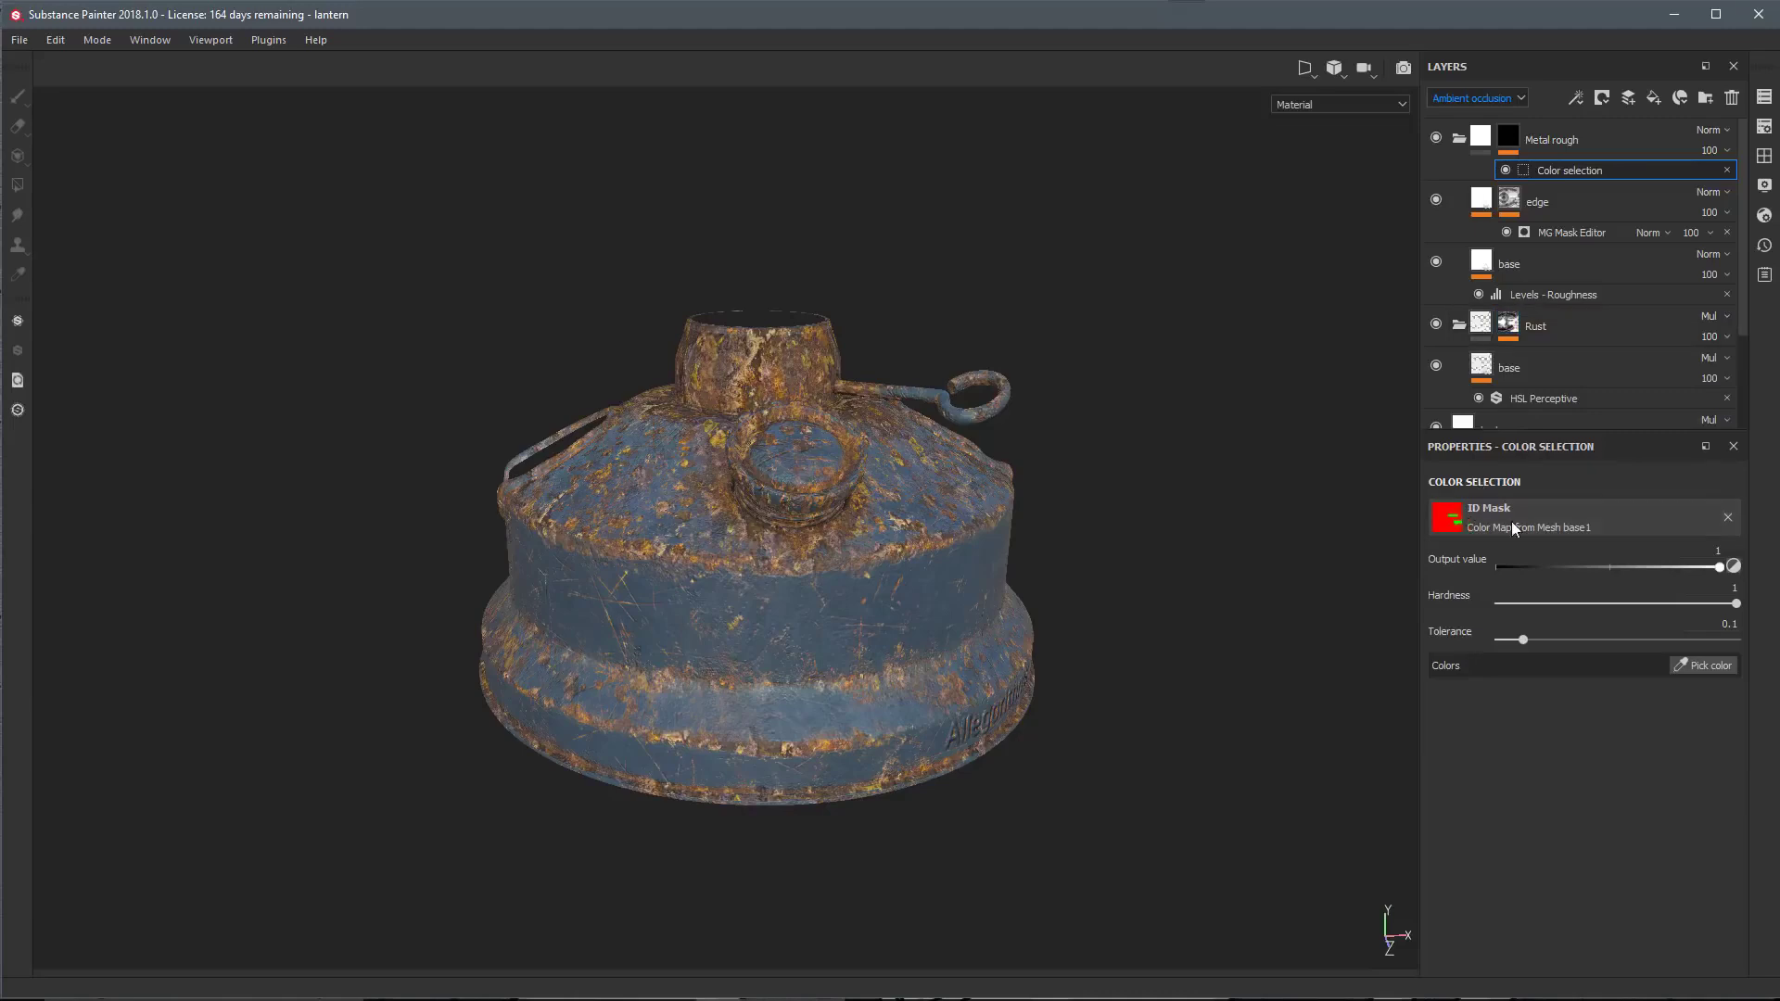
left_click(1765, 130)
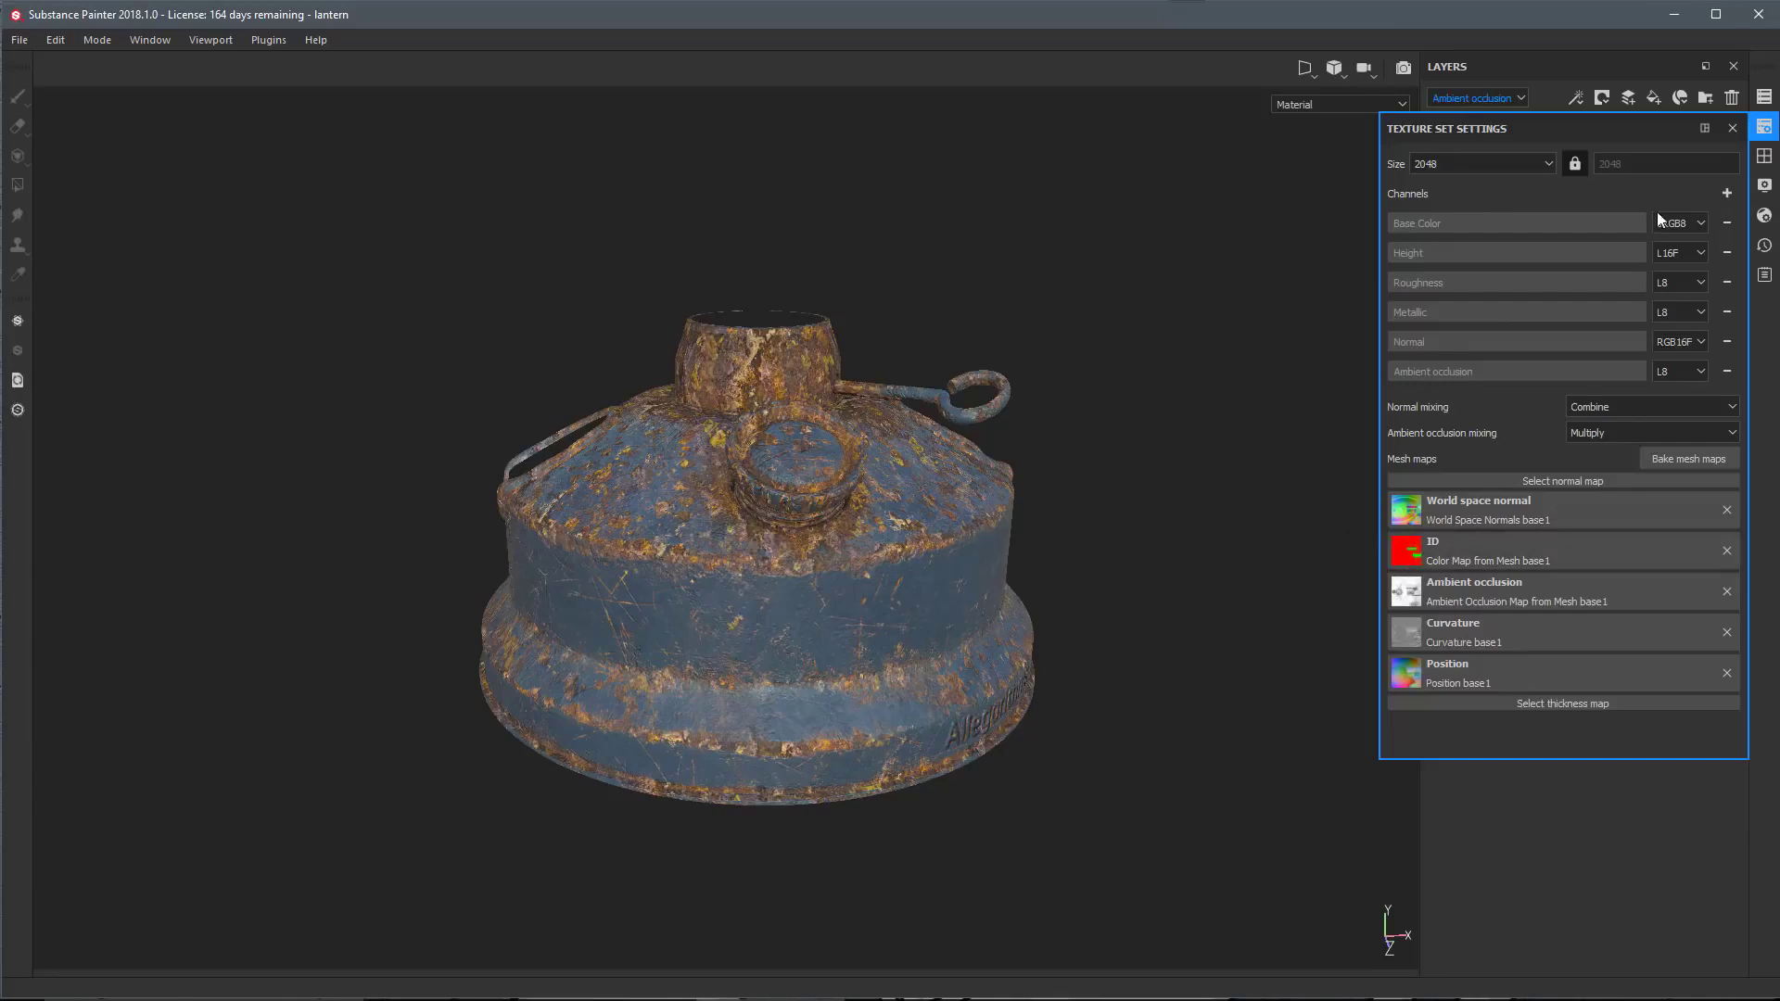
left_click(1731, 129)
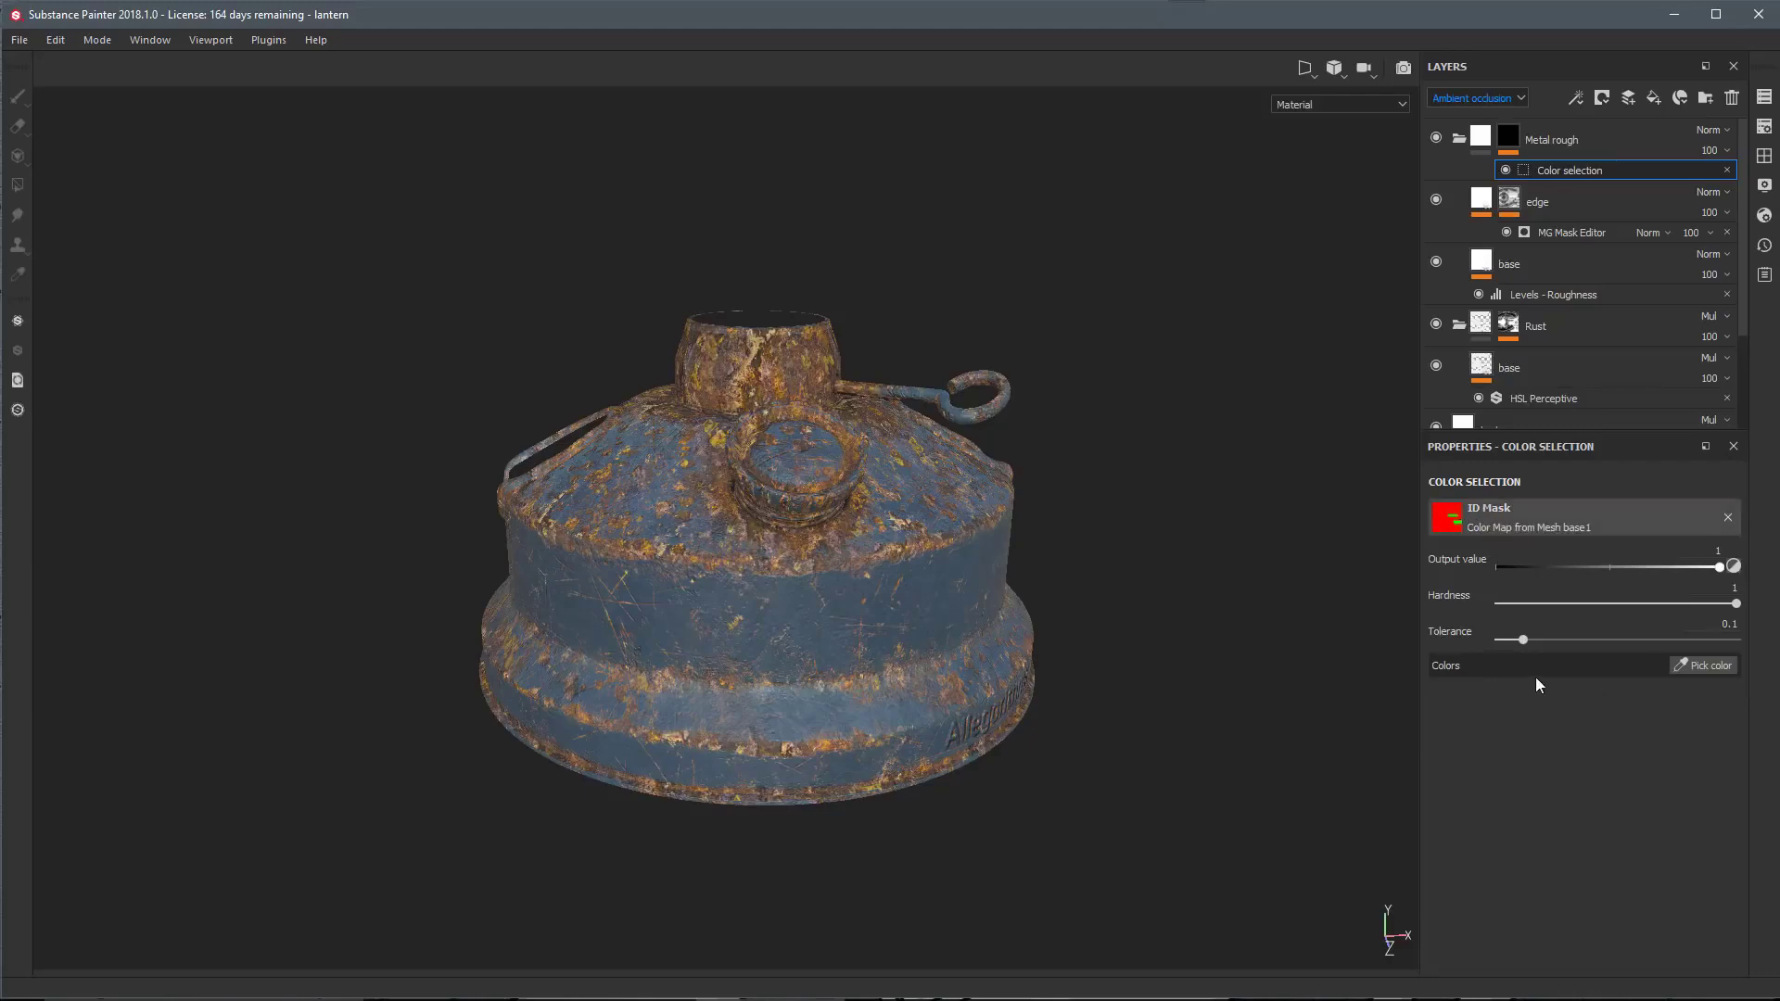
left_click(1683, 666)
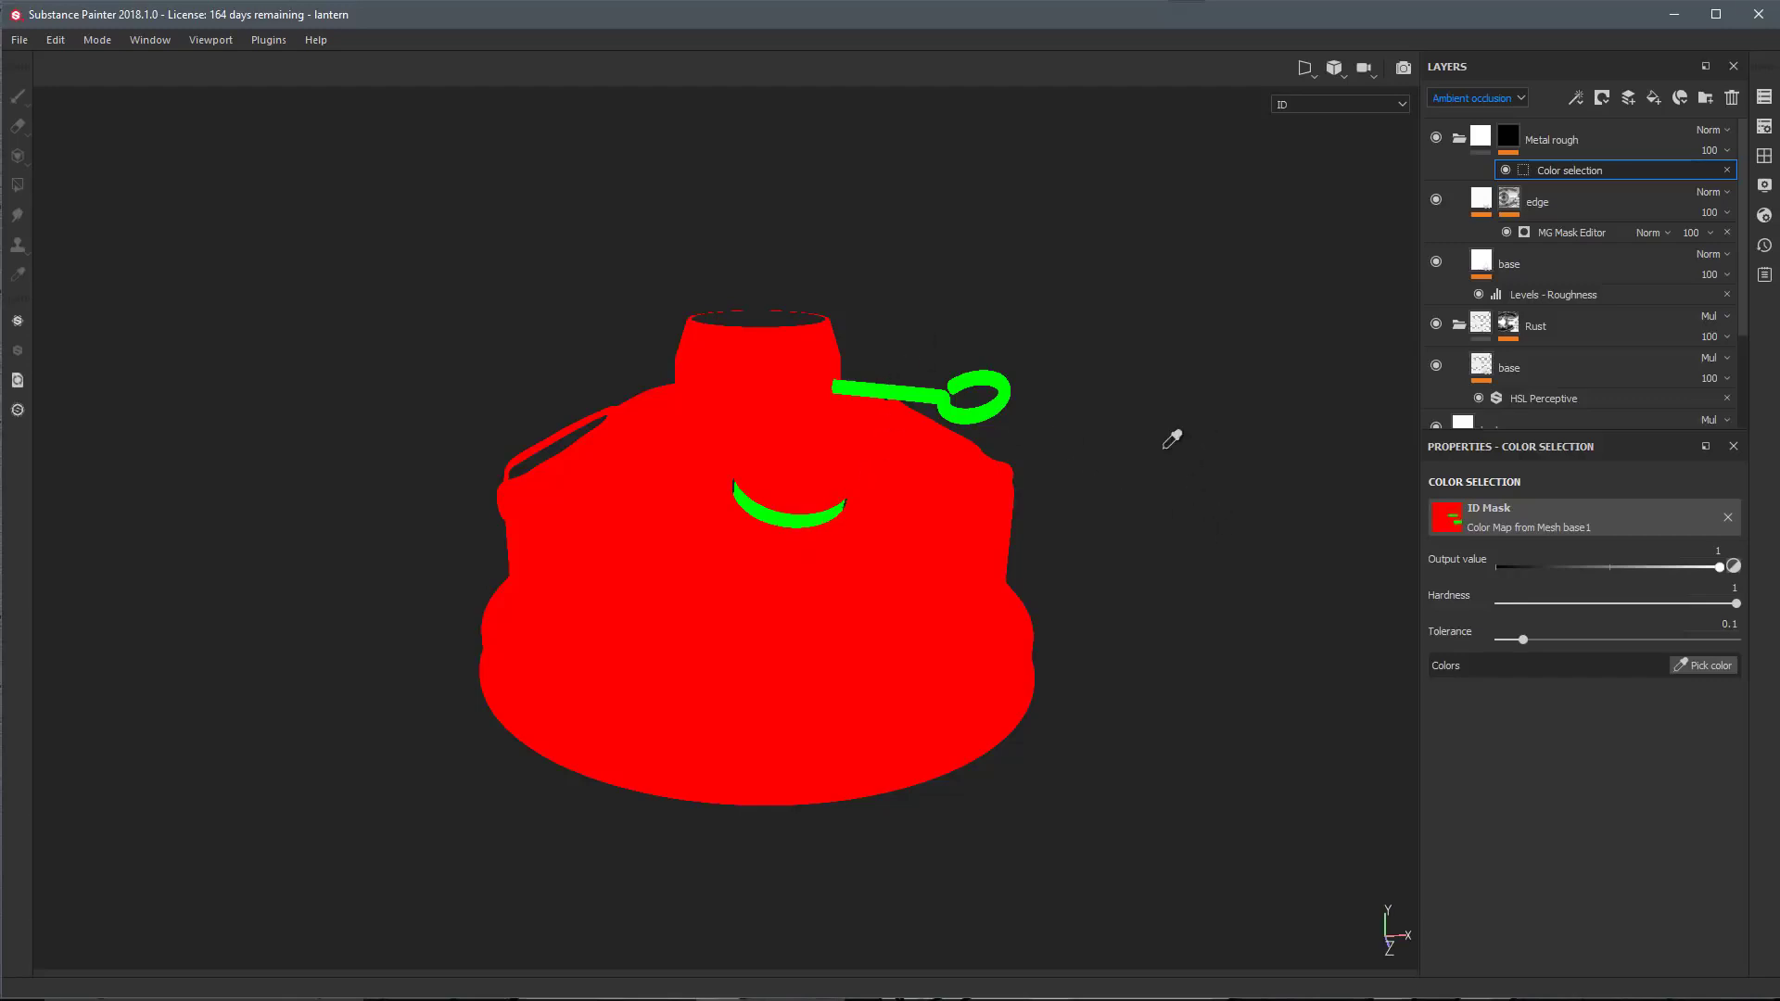
left_click(922, 390)
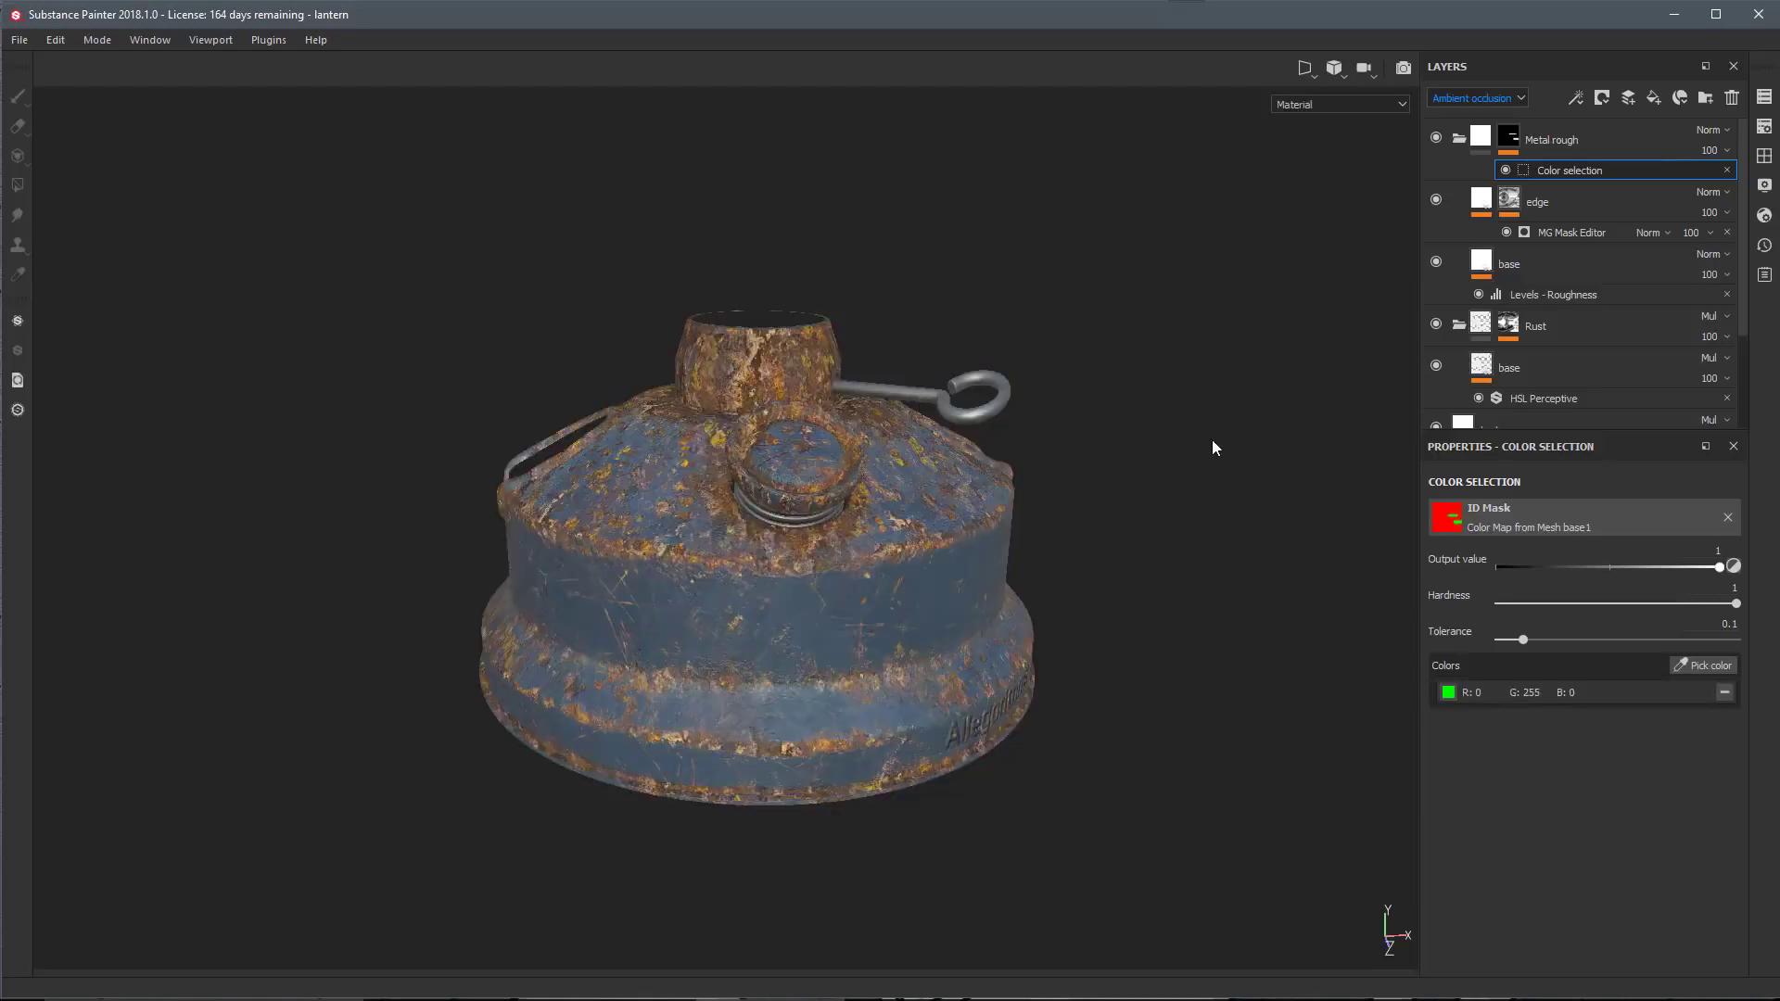
left_click_drag(958, 445, 1019, 556, "alt")
Collapse the Metal rough folder and move the Rust folder above it in the layer stack
left_click(1459, 139)
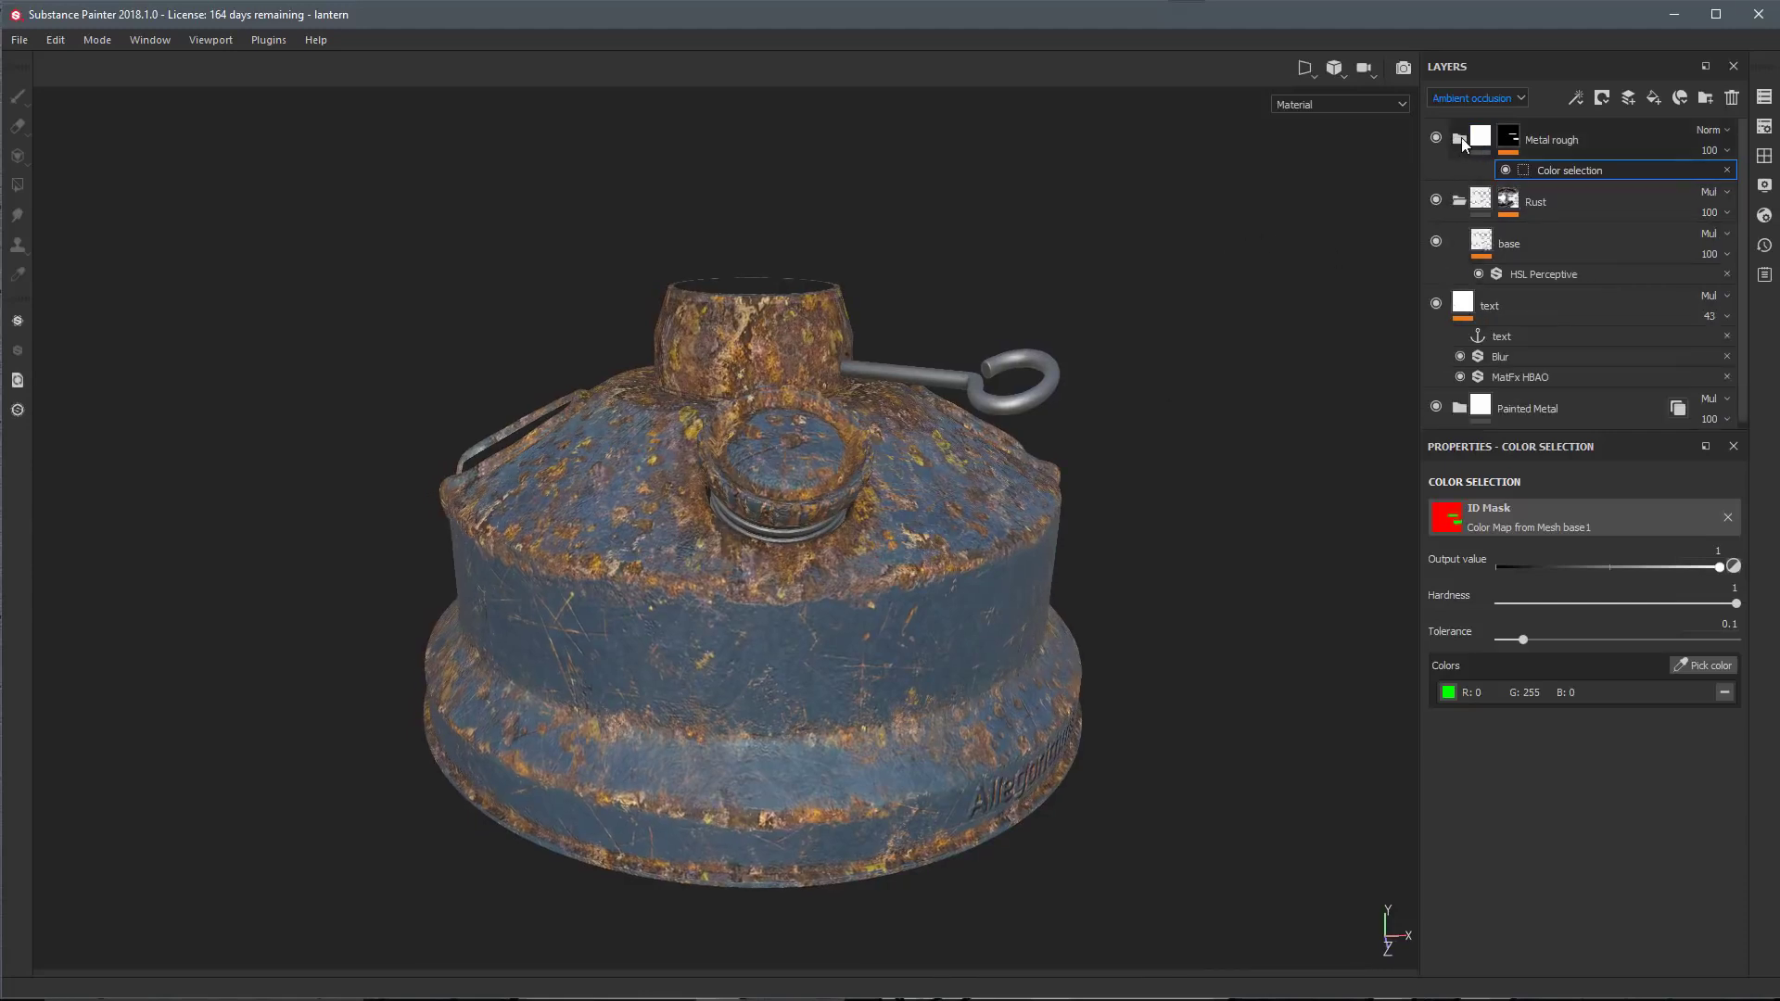
left_click_drag(1021, 370, 916, 439, "alt")
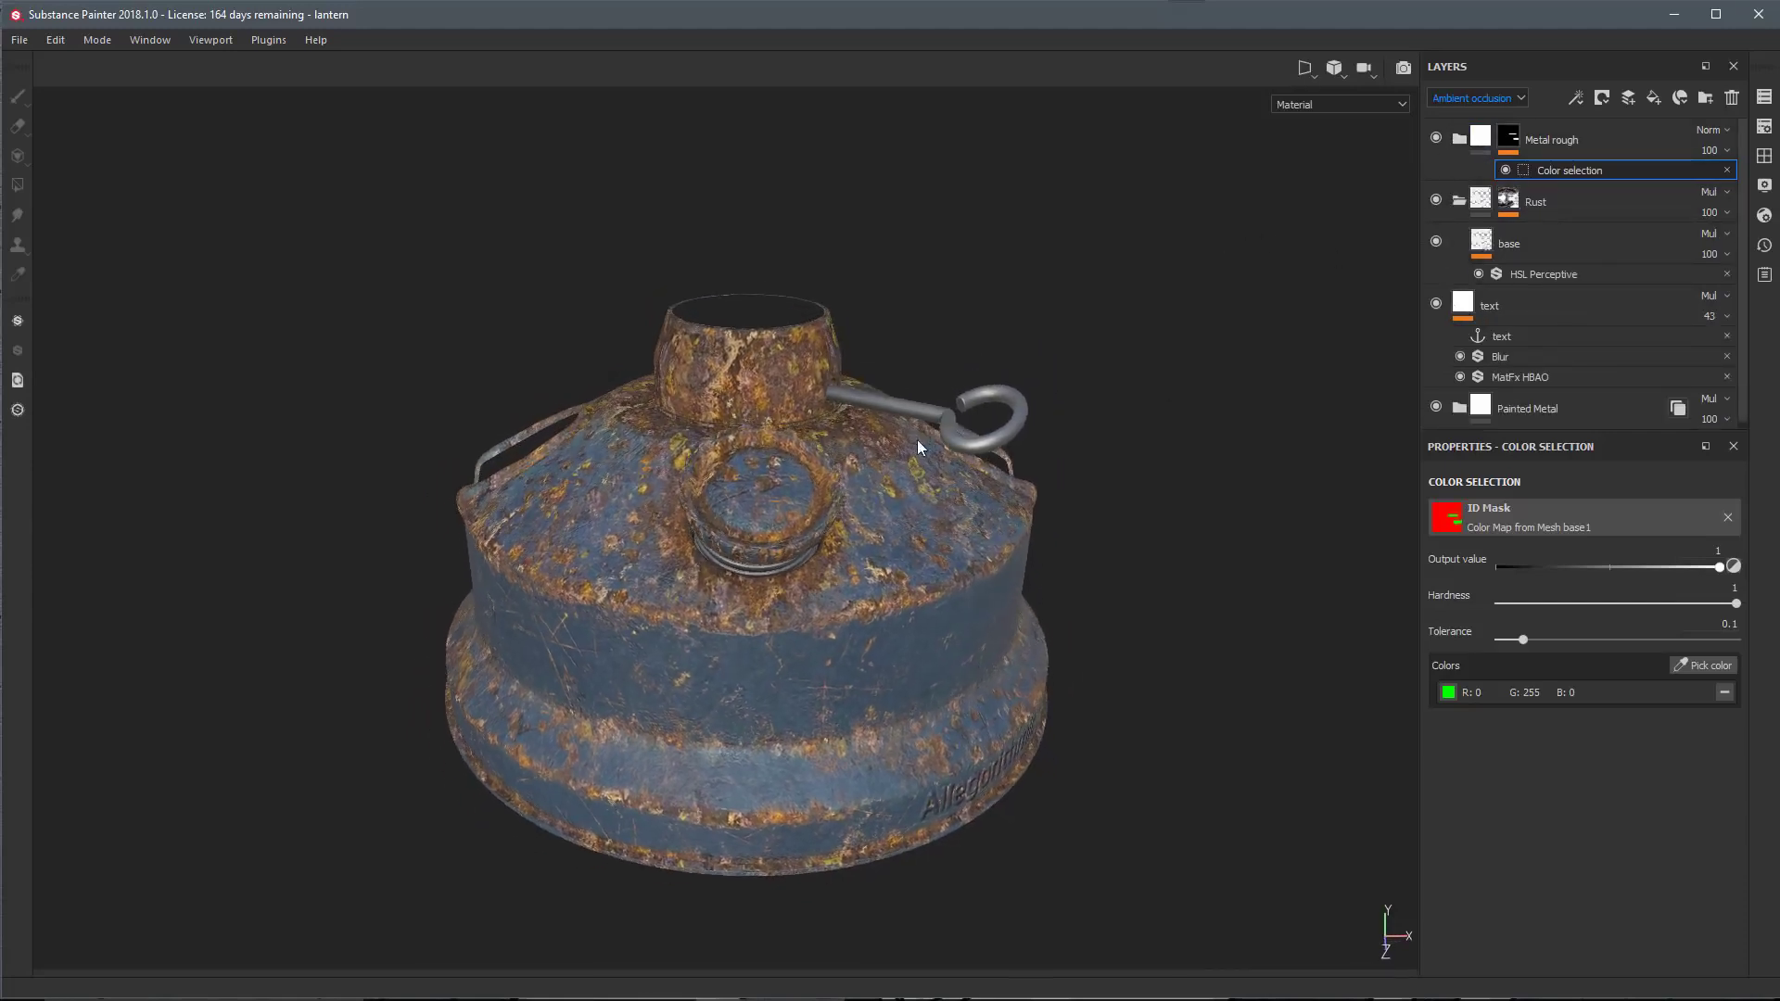
left_click(1478, 206)
left_click(1508, 198)
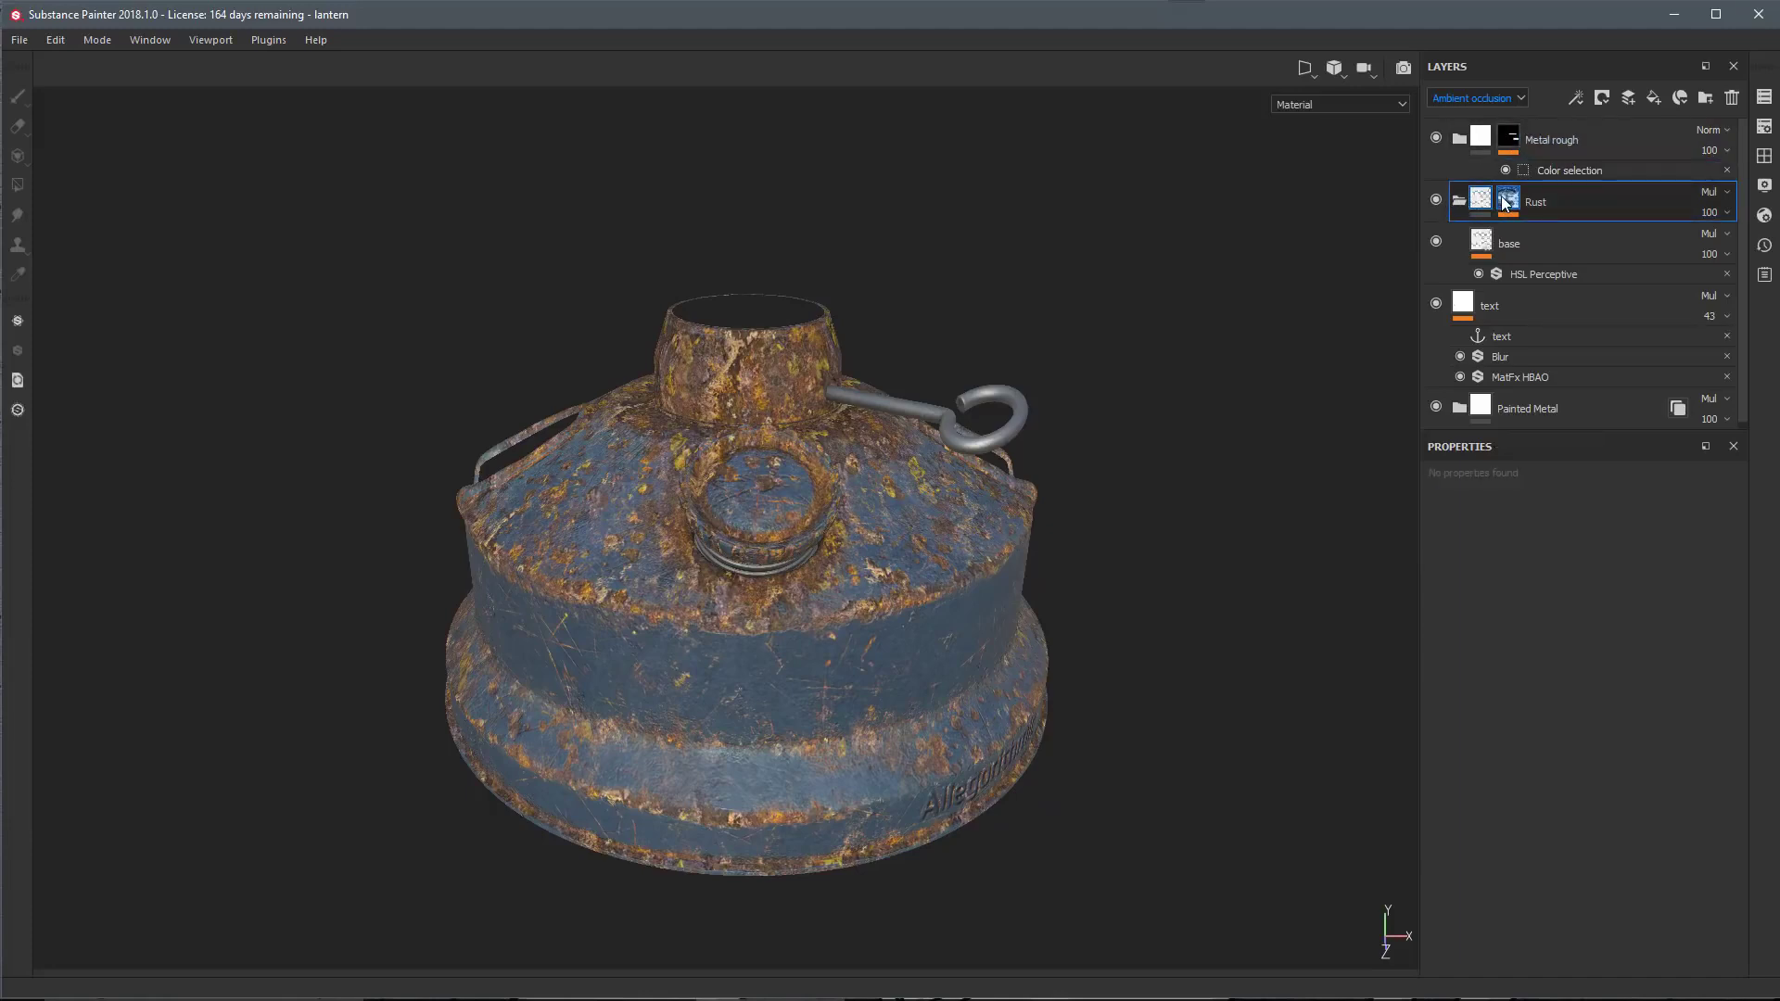
left_click(1530, 232)
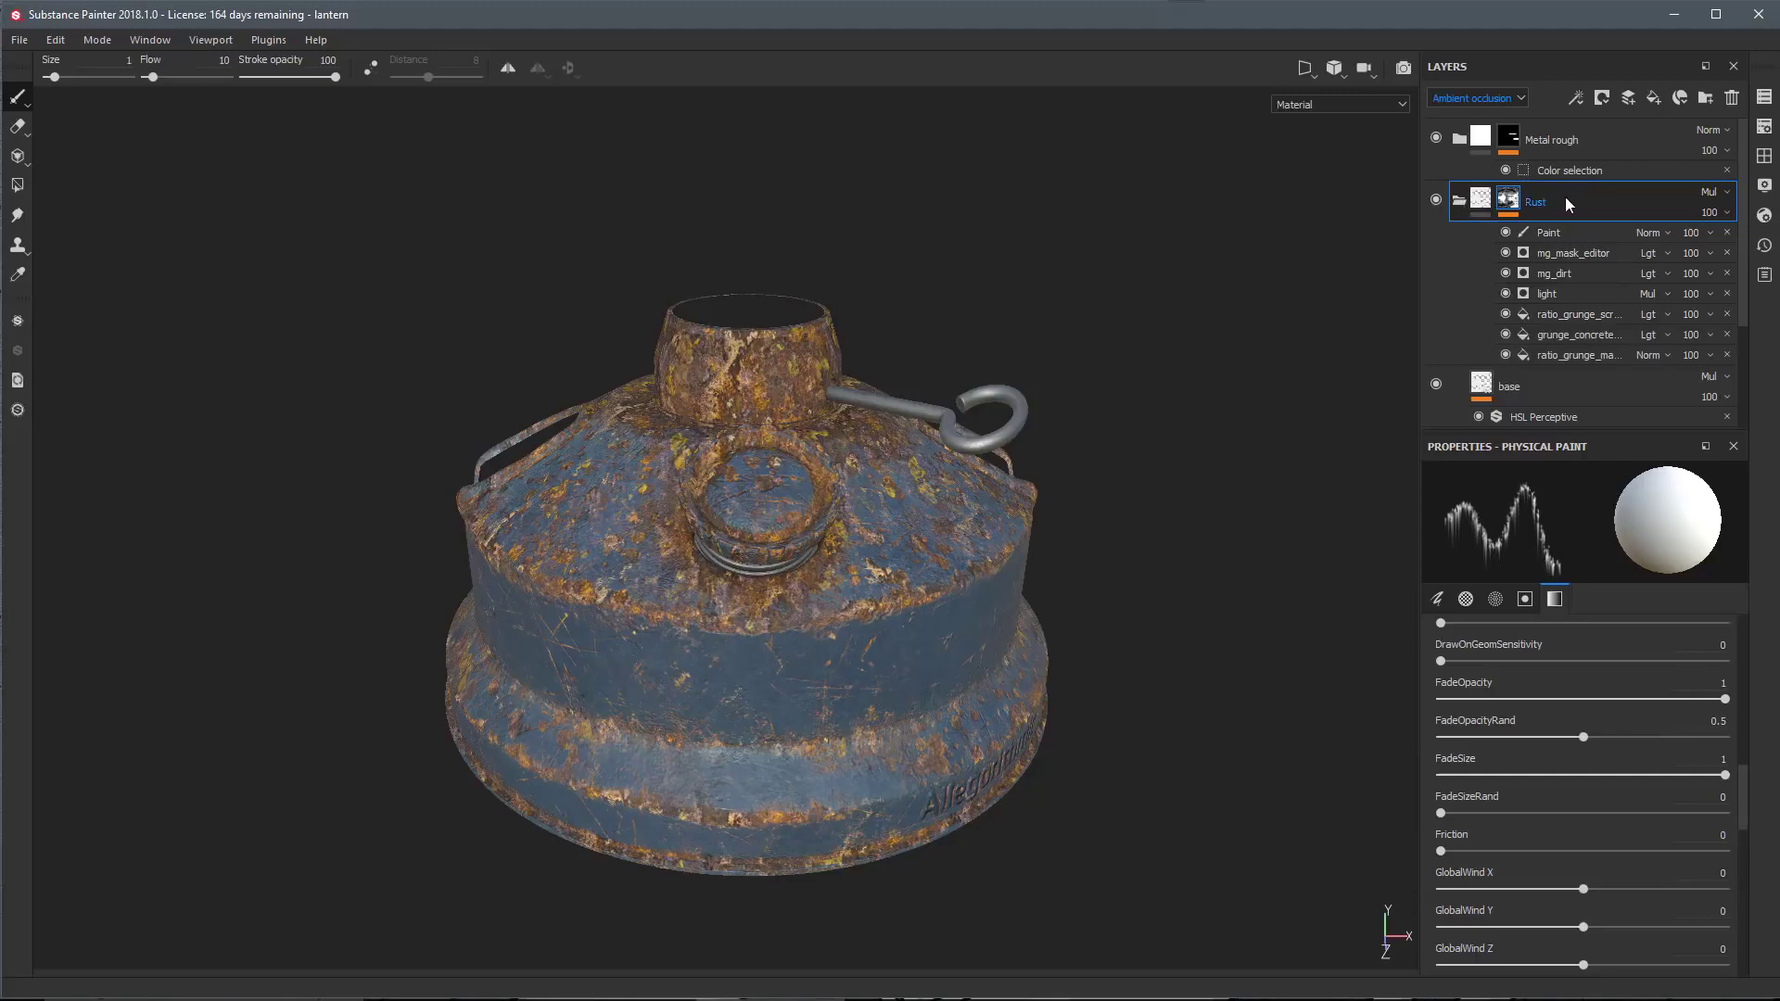
left_click_drag(1570, 198, 1572, 124)
Examine the rusted wire hook up close, cycling through the single channels to Metallic
scroll(704, 556, "up", 3)
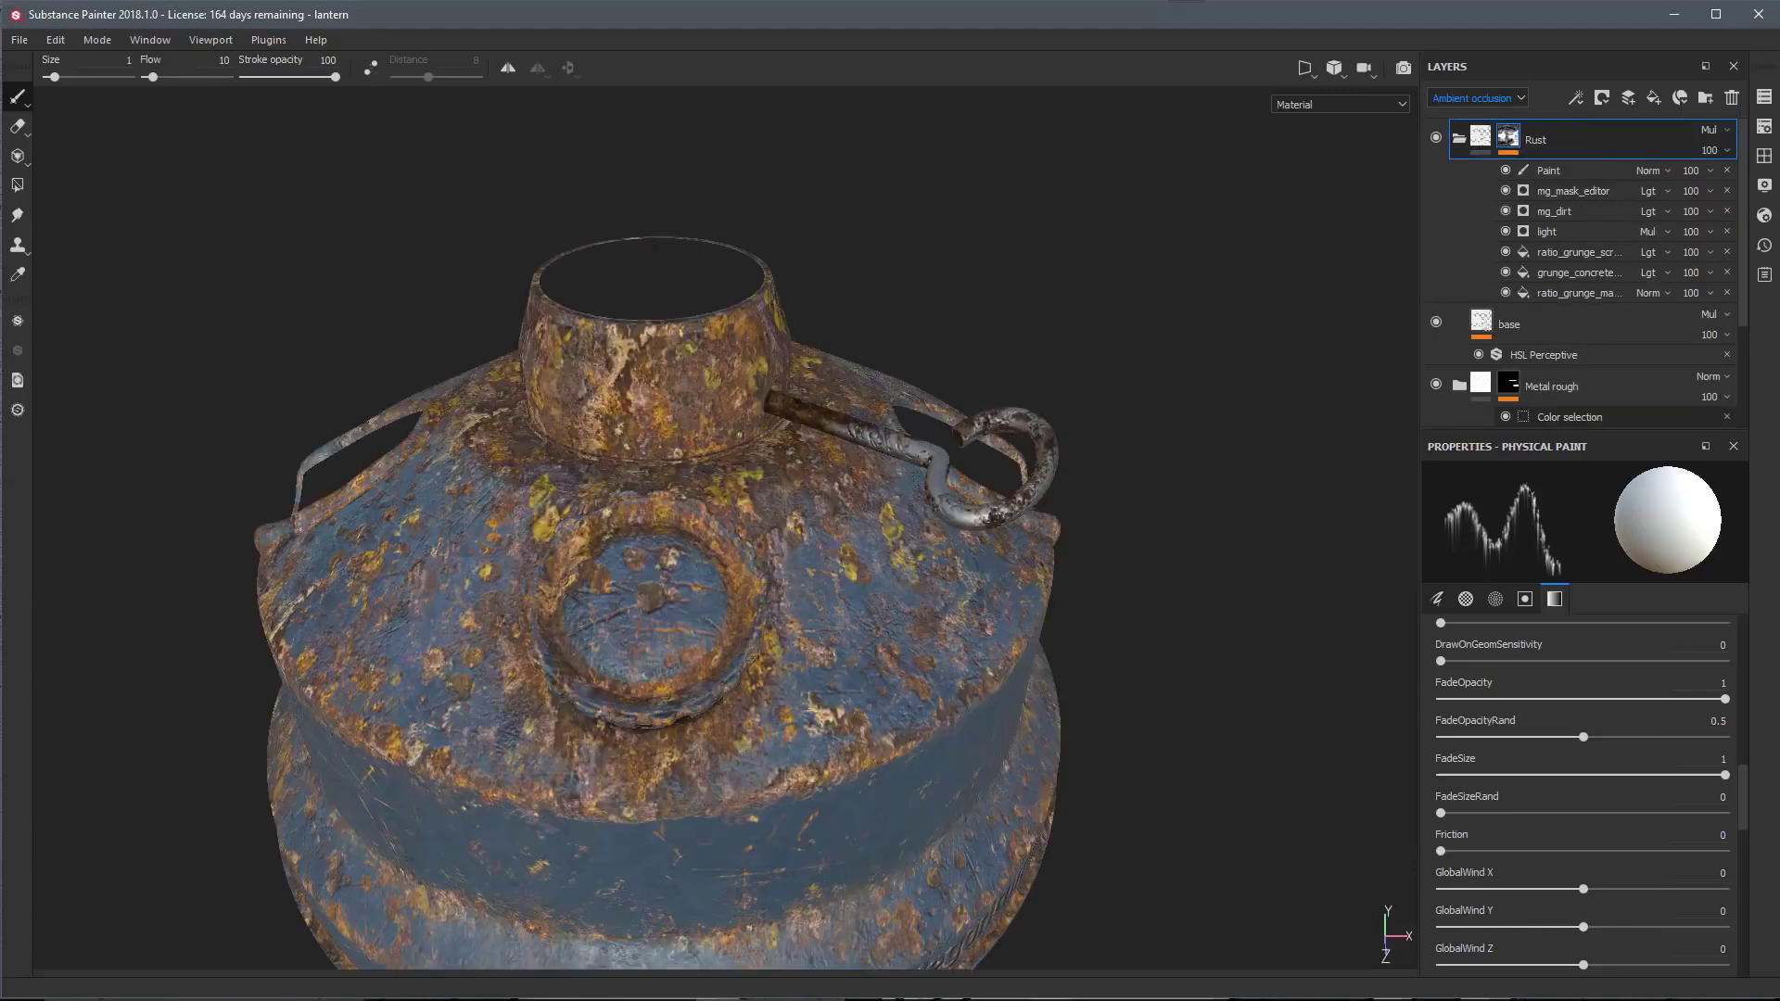
left_click_drag(918, 452, 821, 415, "alt")
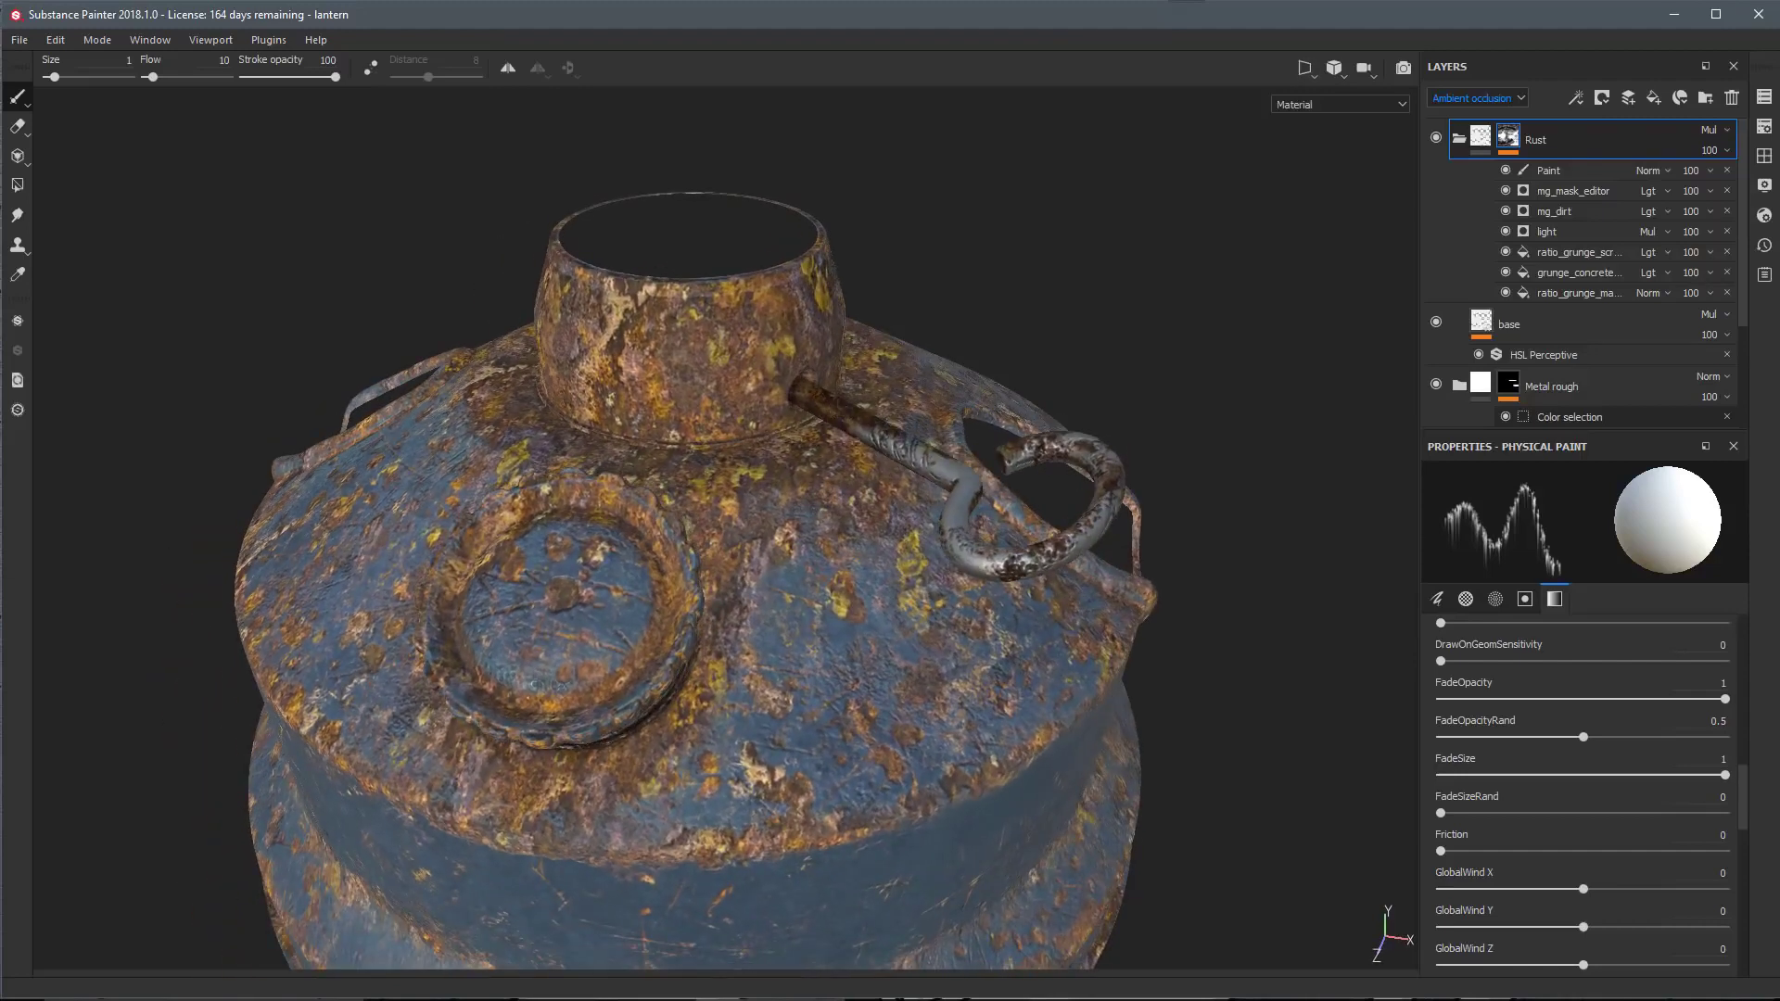
left_click_drag(840, 411, 820, 640, "alt")
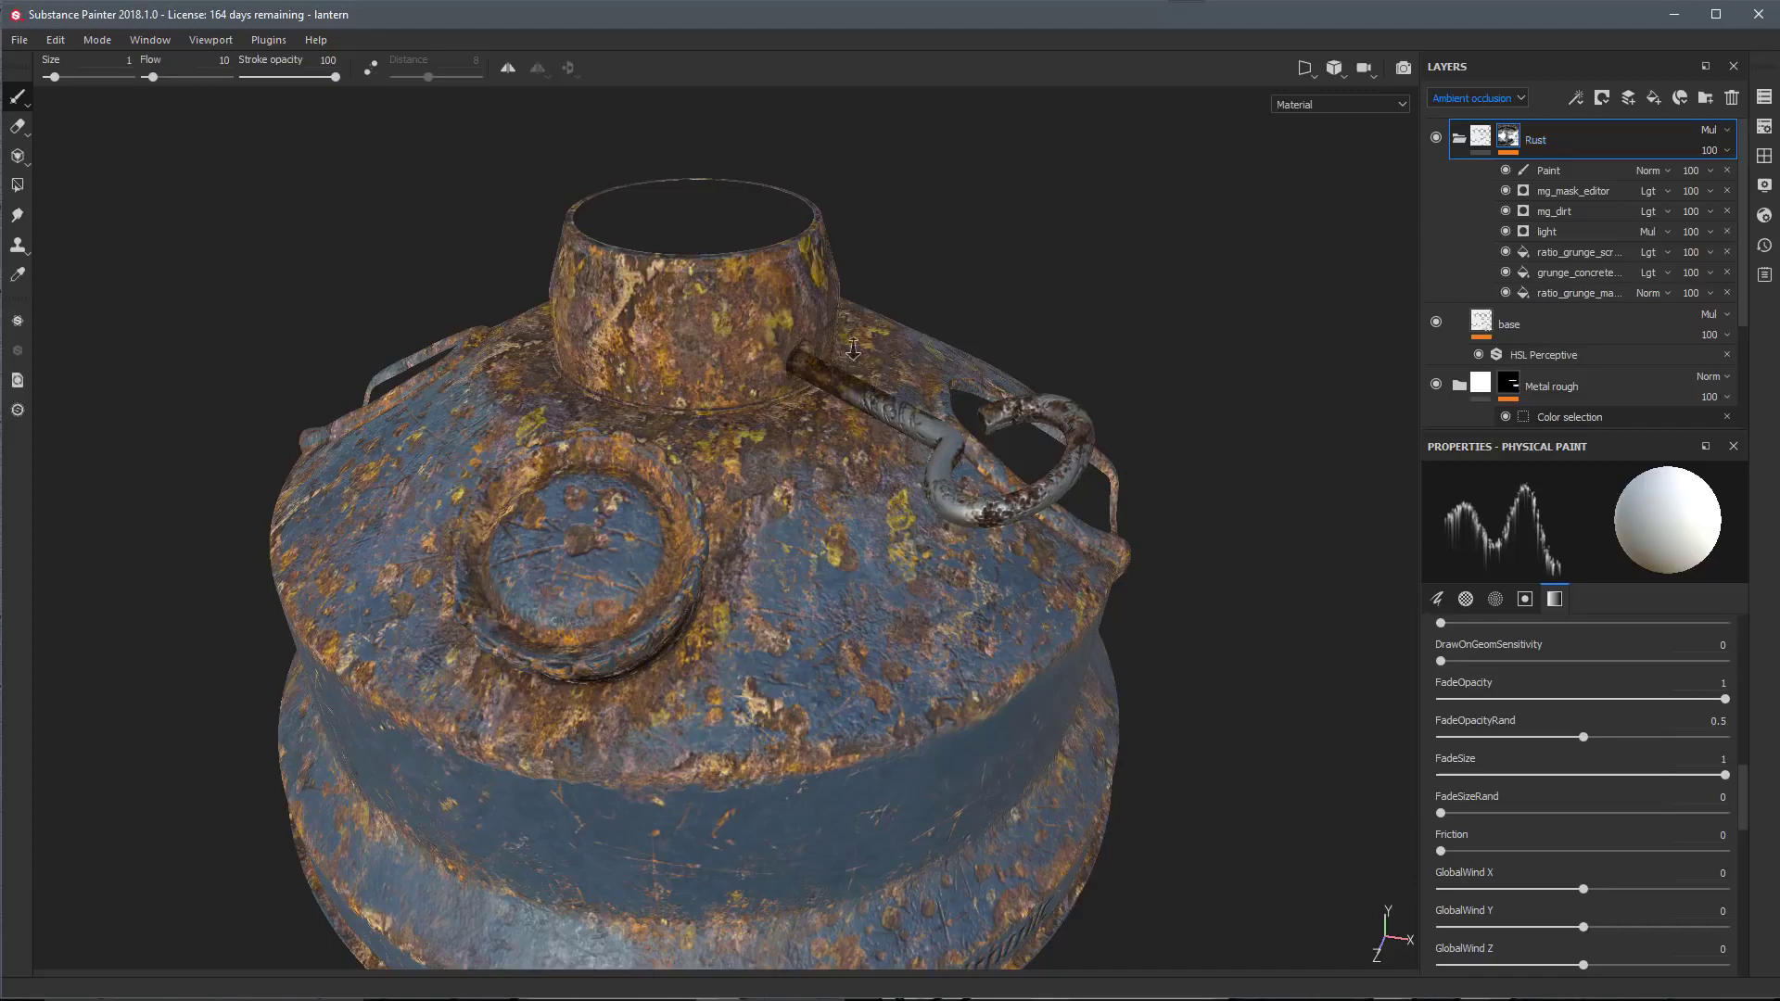
scroll(851, 351, "up", 3)
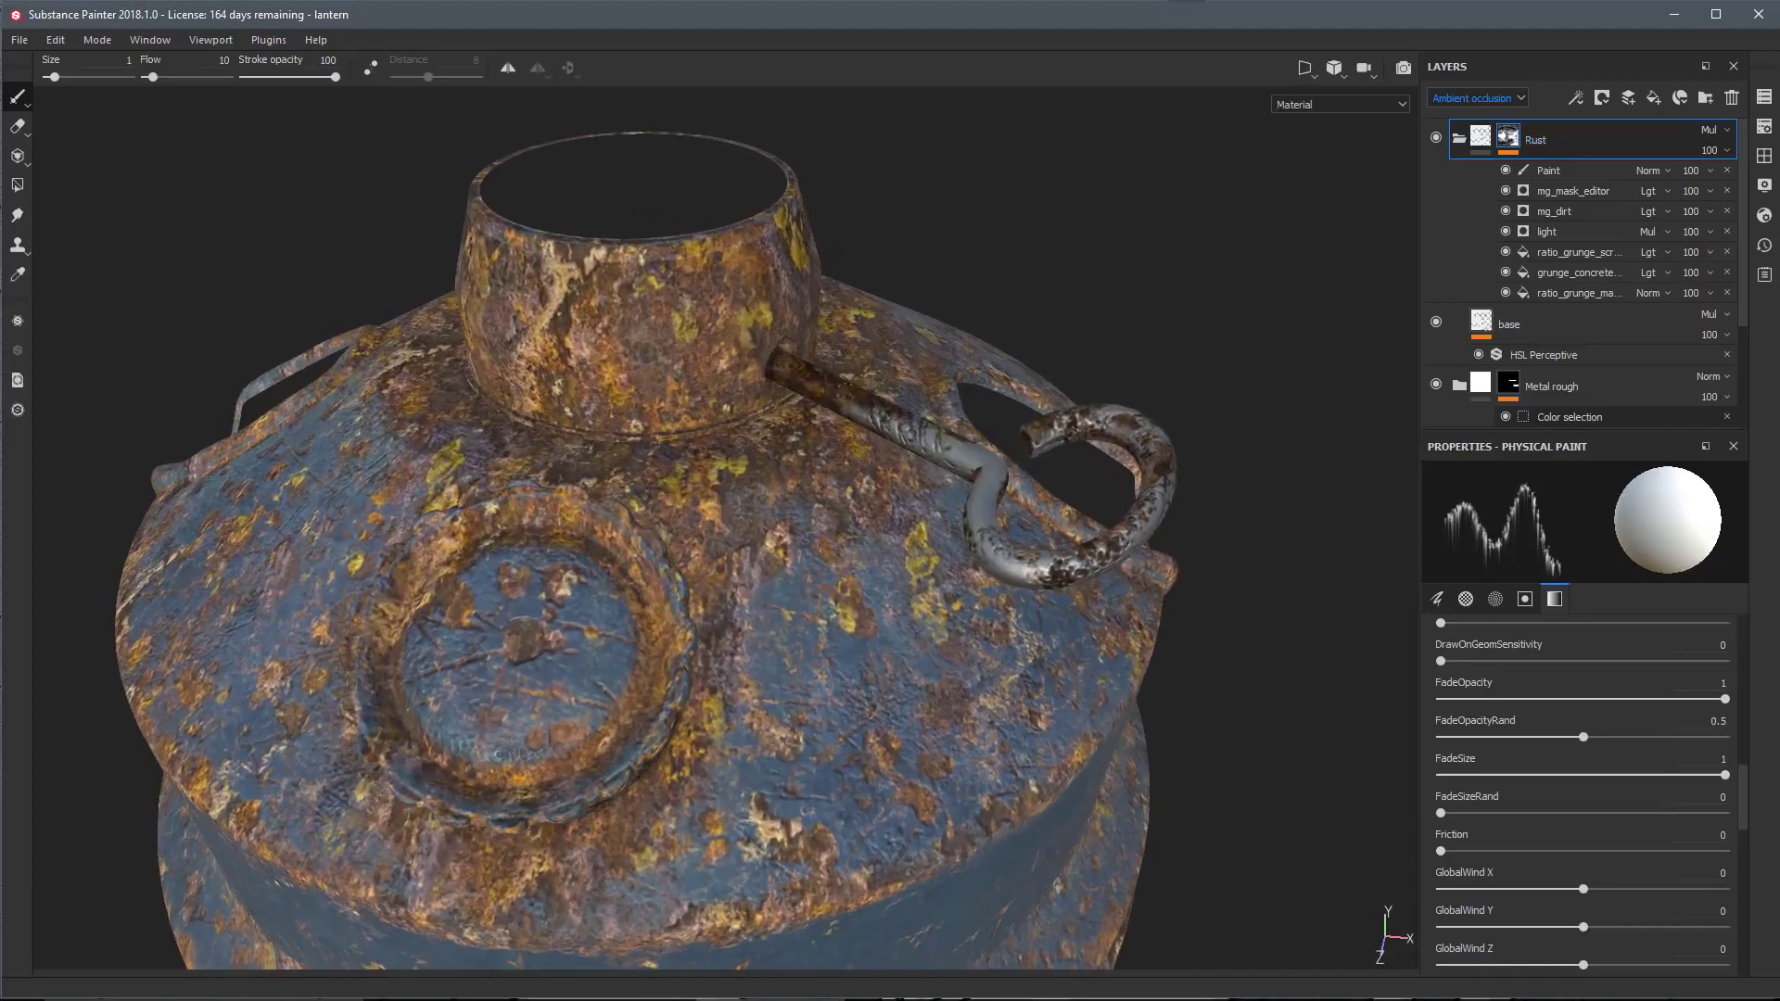
key("c")
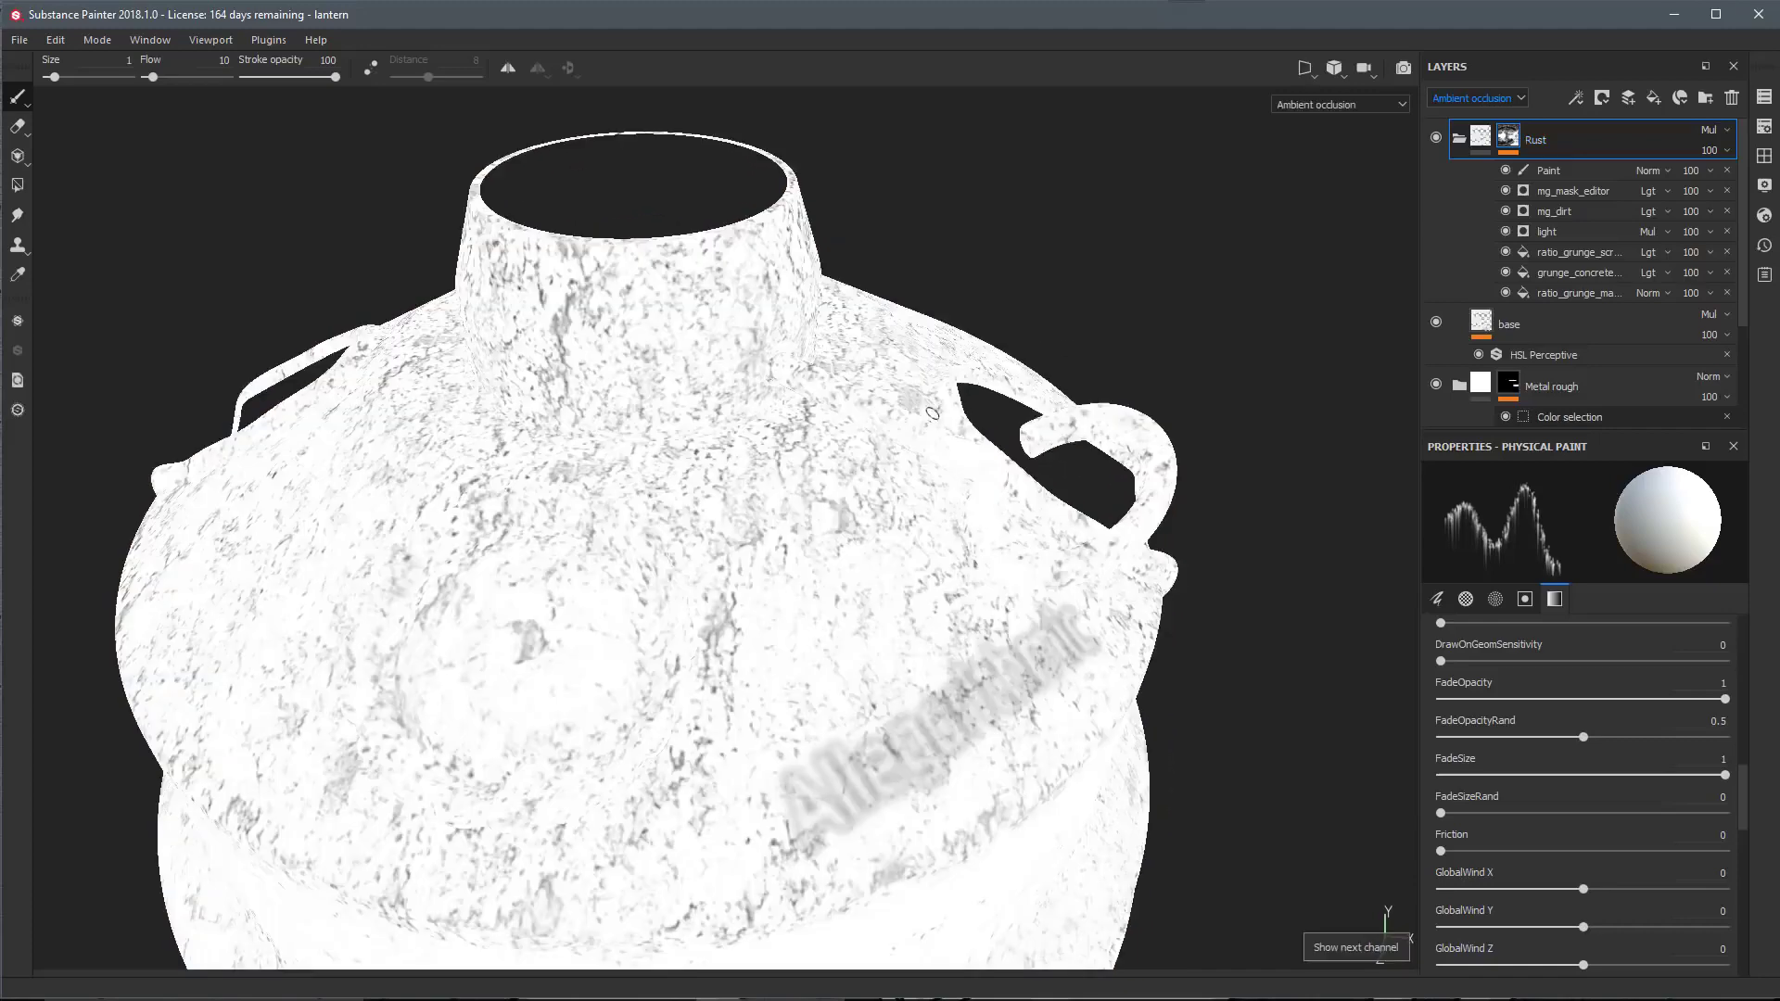
key("c")
key("c")
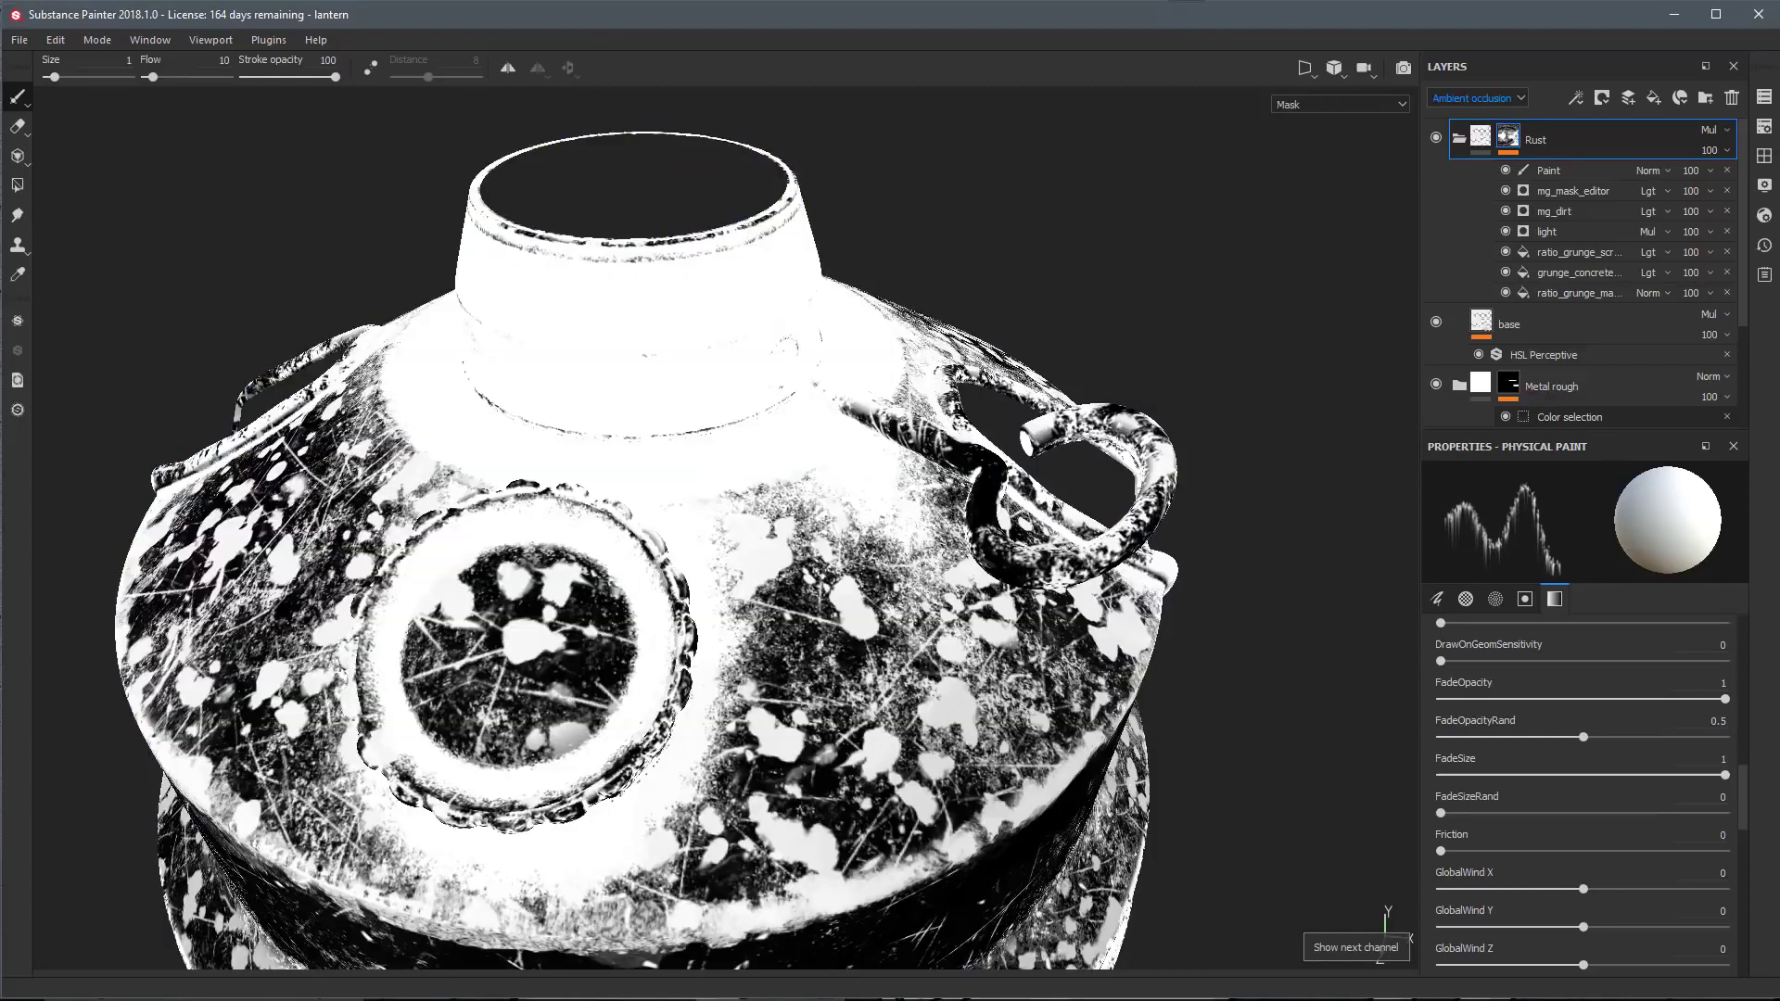
key("c")
key("c")
key("c")
key("c")
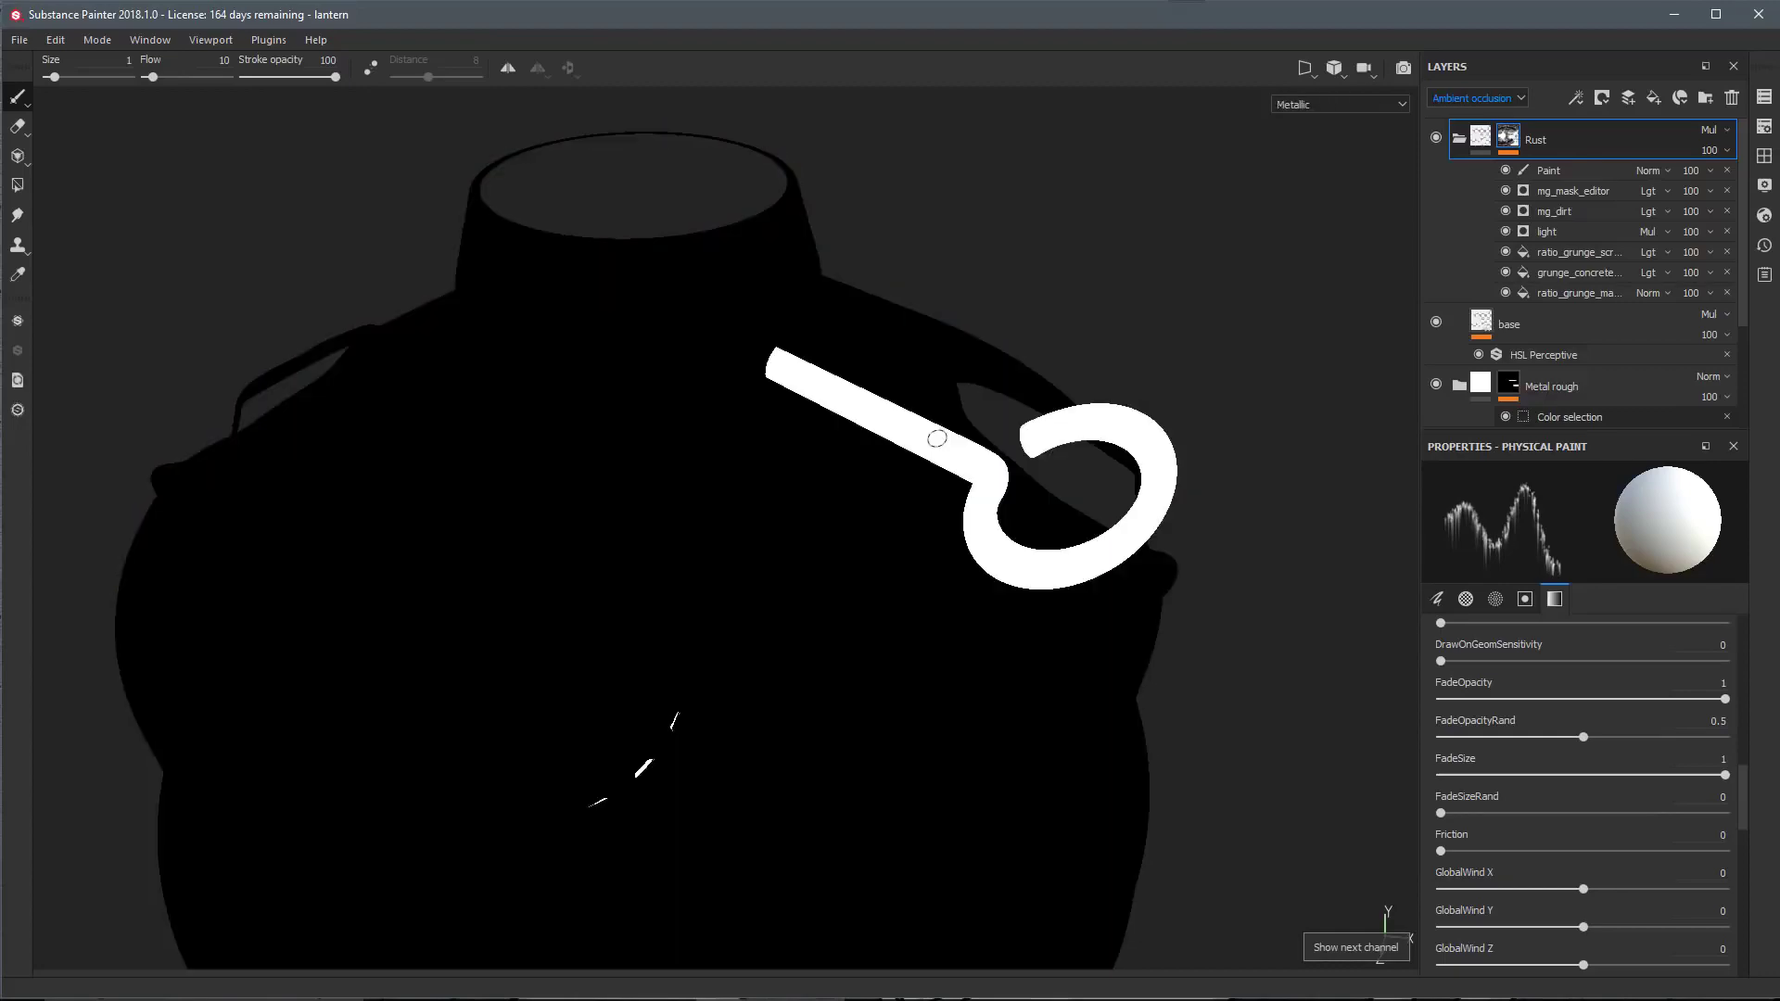
mouse_move(964, 464)
left_mouse_down("alt")
mouse_move(795, 509)
mouse_move(726, 471)
mouse_move(789, 421)
left_mouse_up("alt")
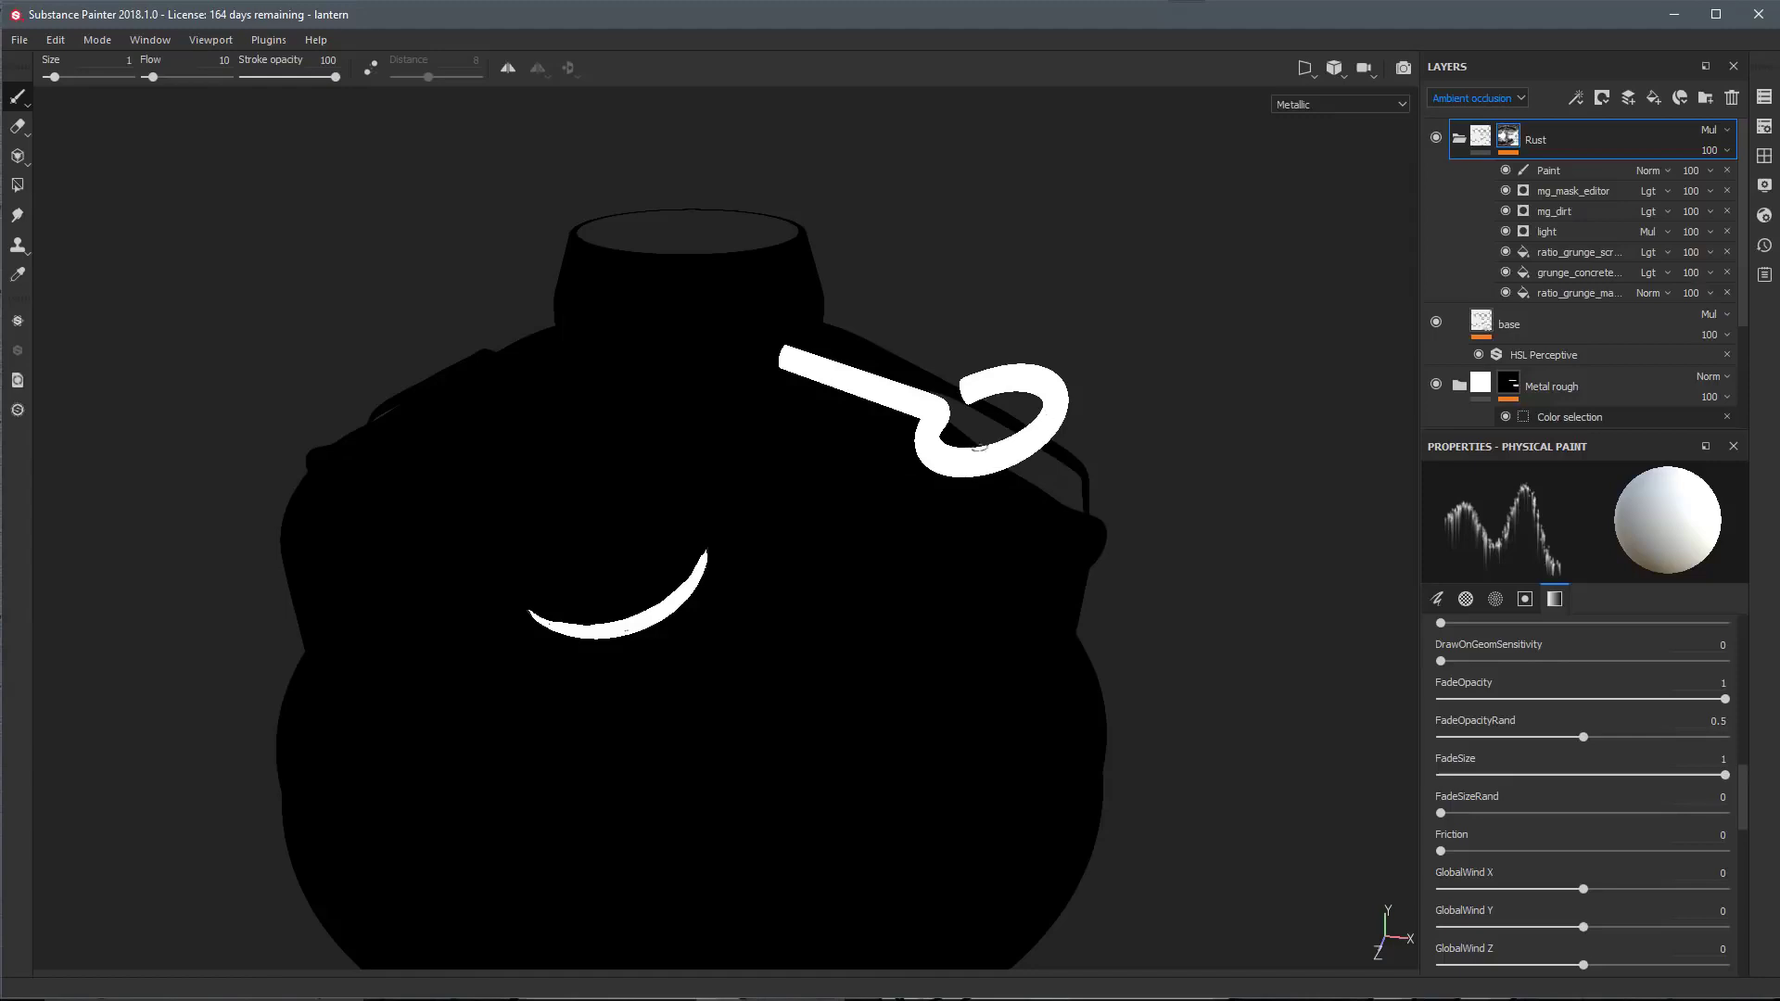
scroll(962, 387, "up", 5)
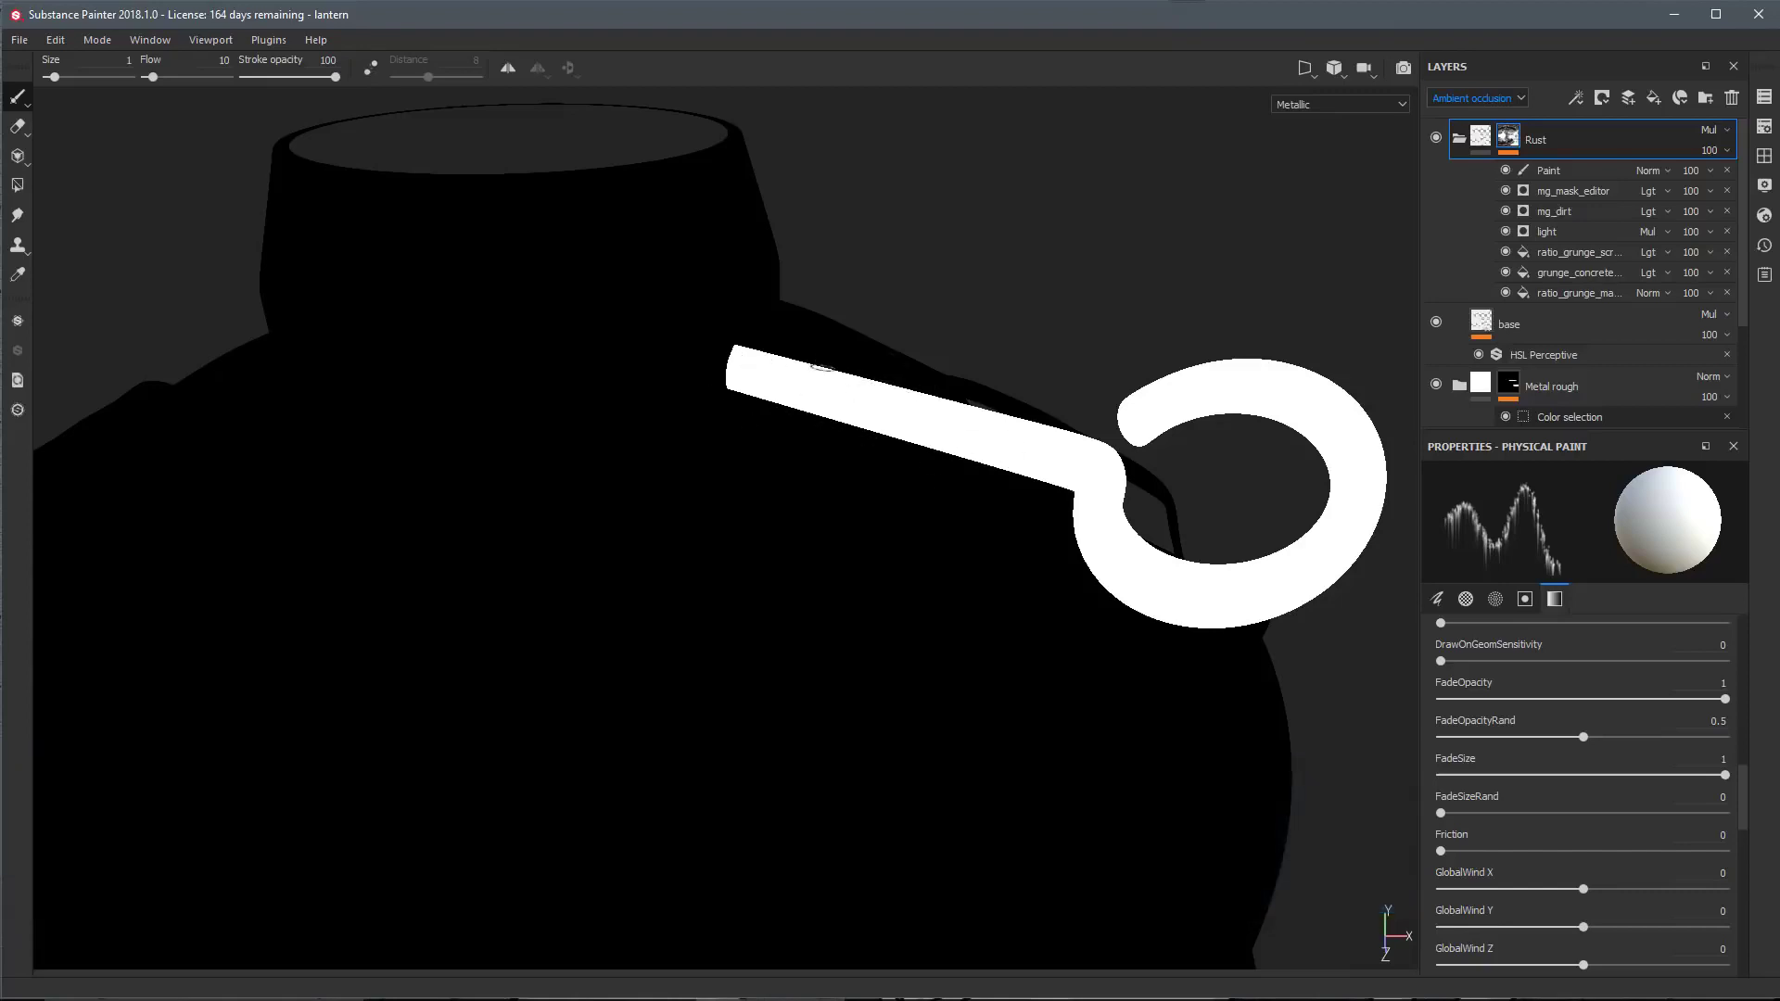
Enable the Metallic channel at 0 on the Rust folder's base fill layer and return to the Material view of the whole model
left_click(1478, 139)
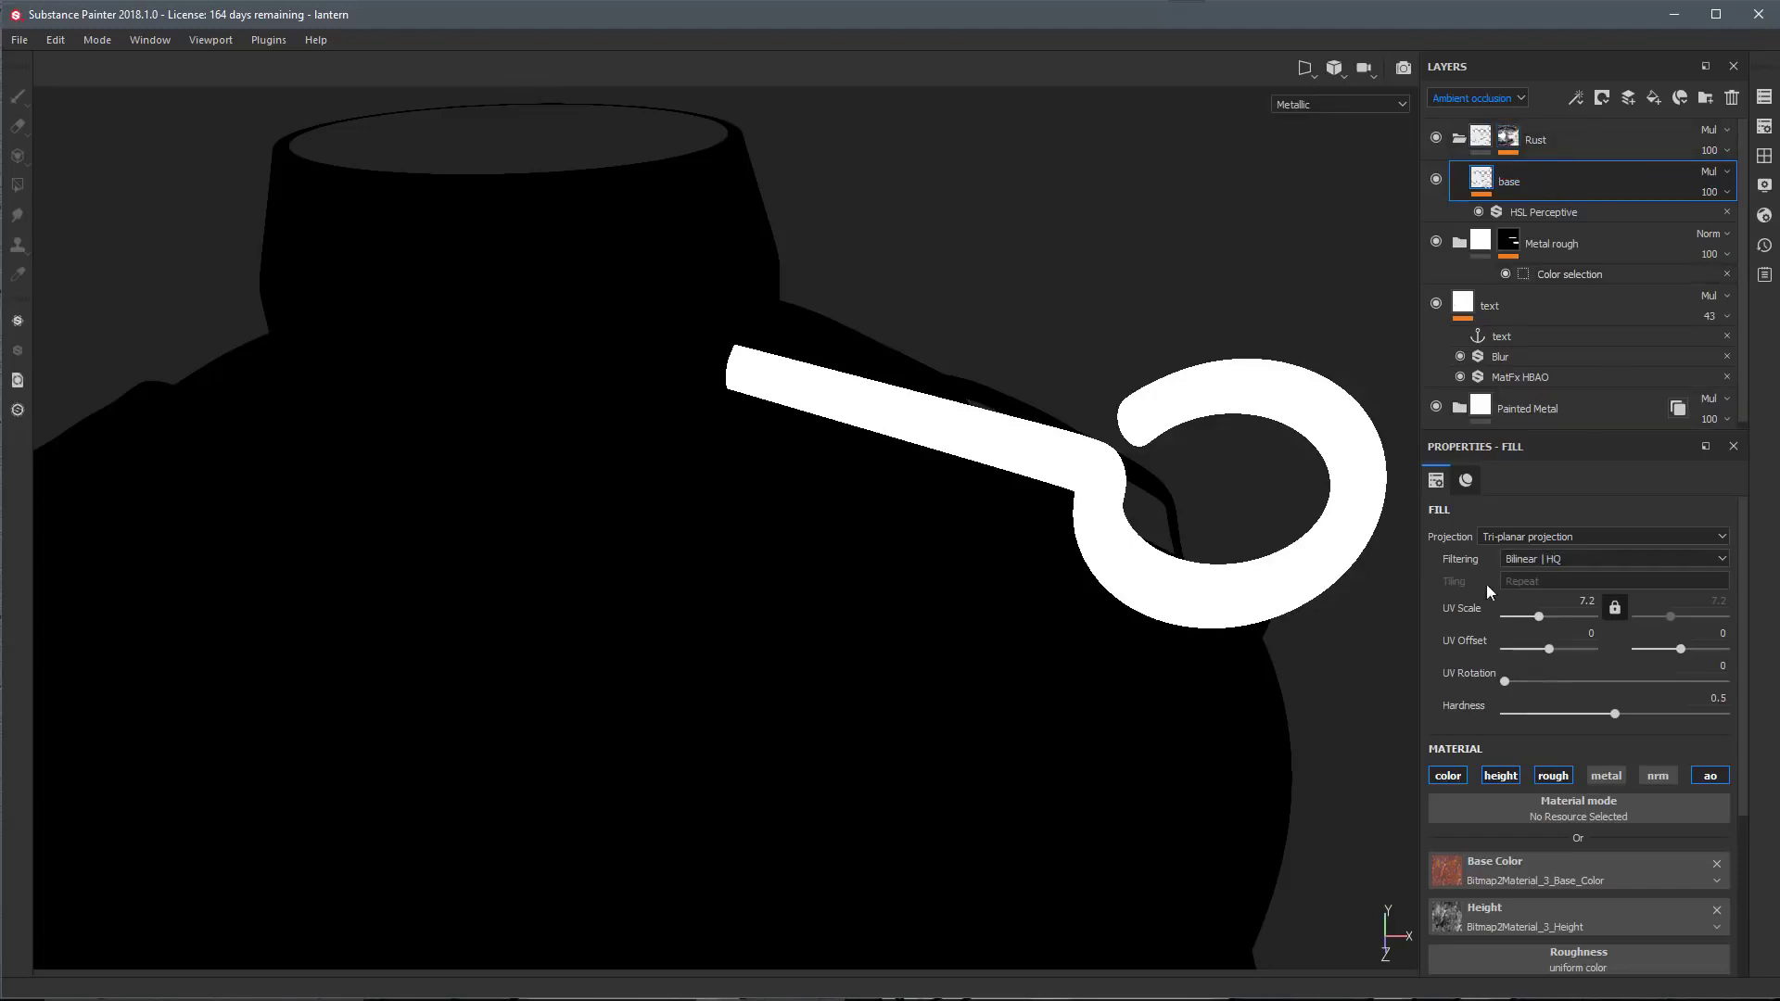
left_click(1469, 481)
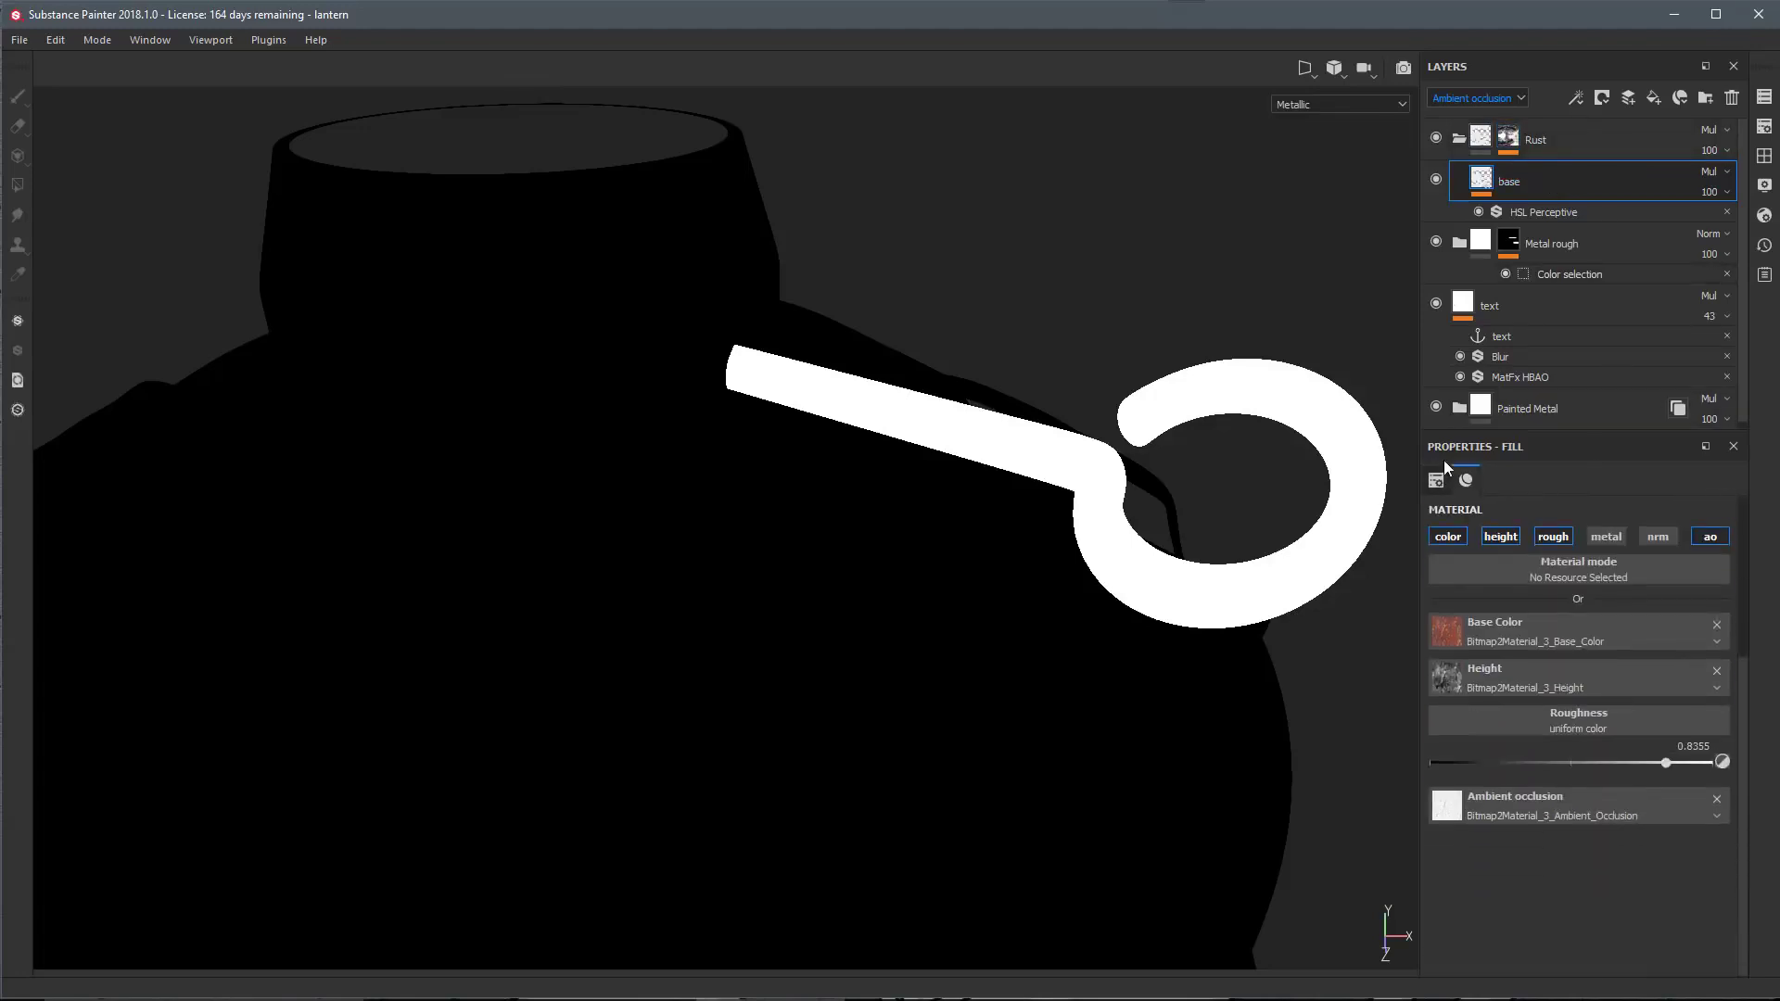
left_click(1603, 536)
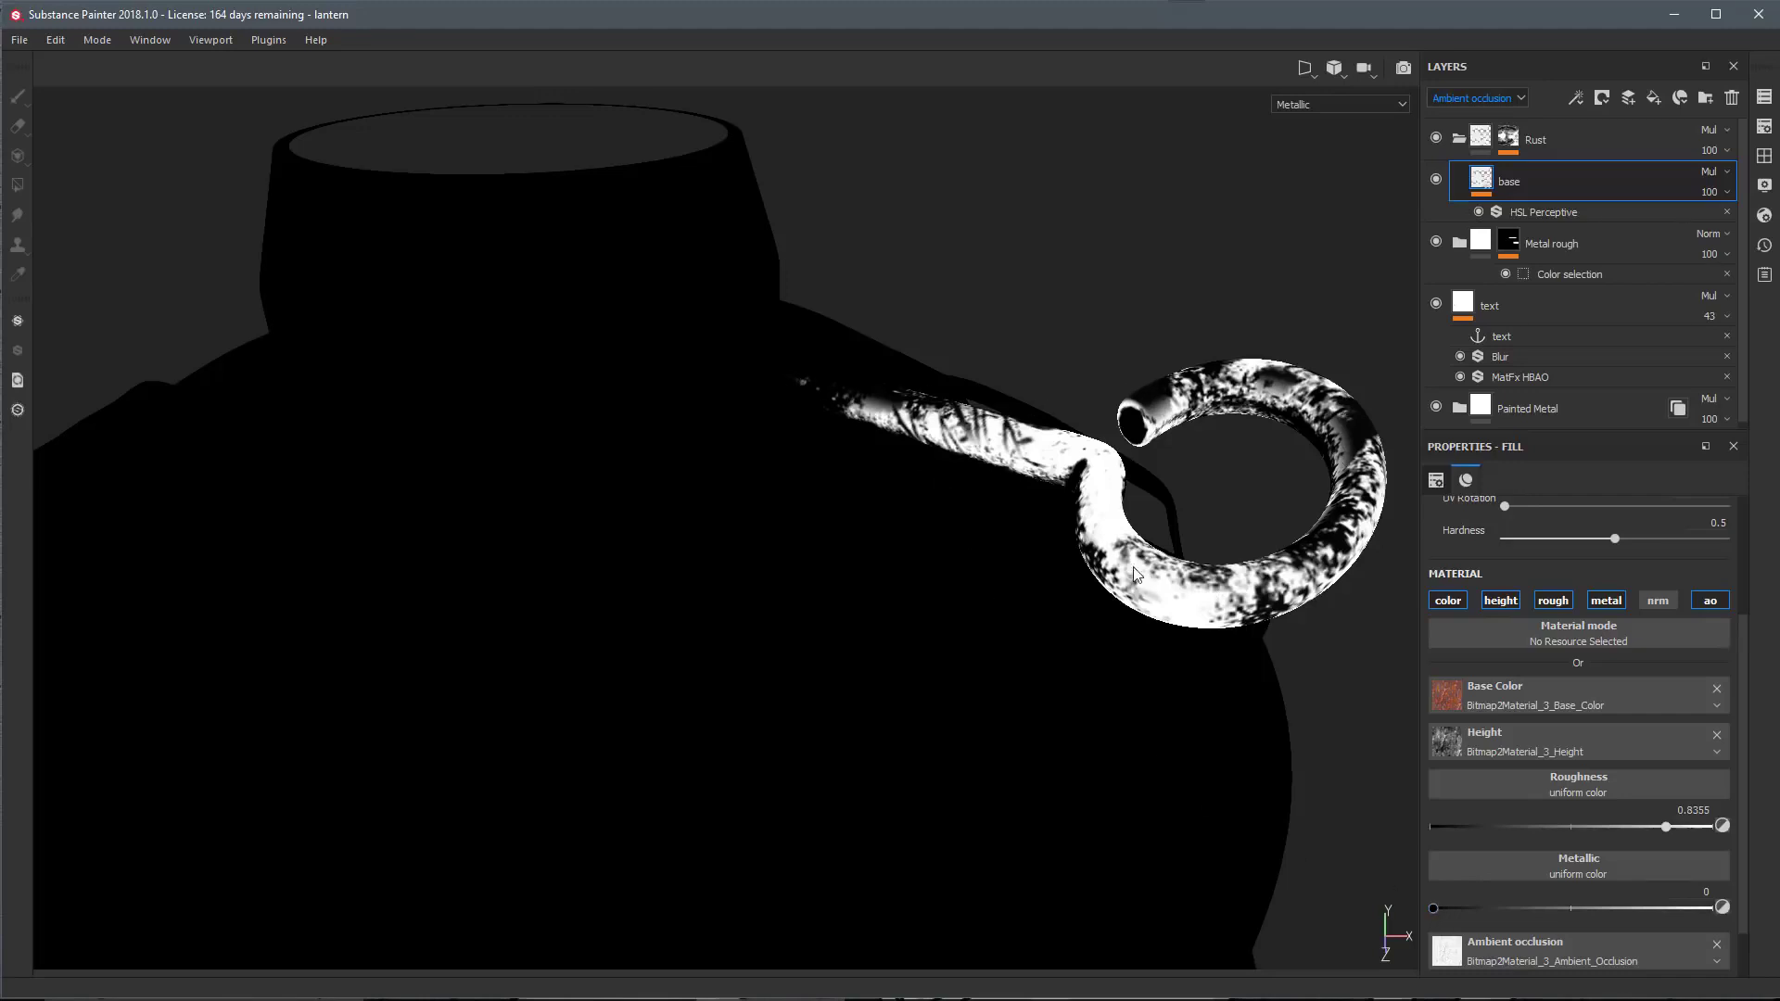
right_click(1116, 721)
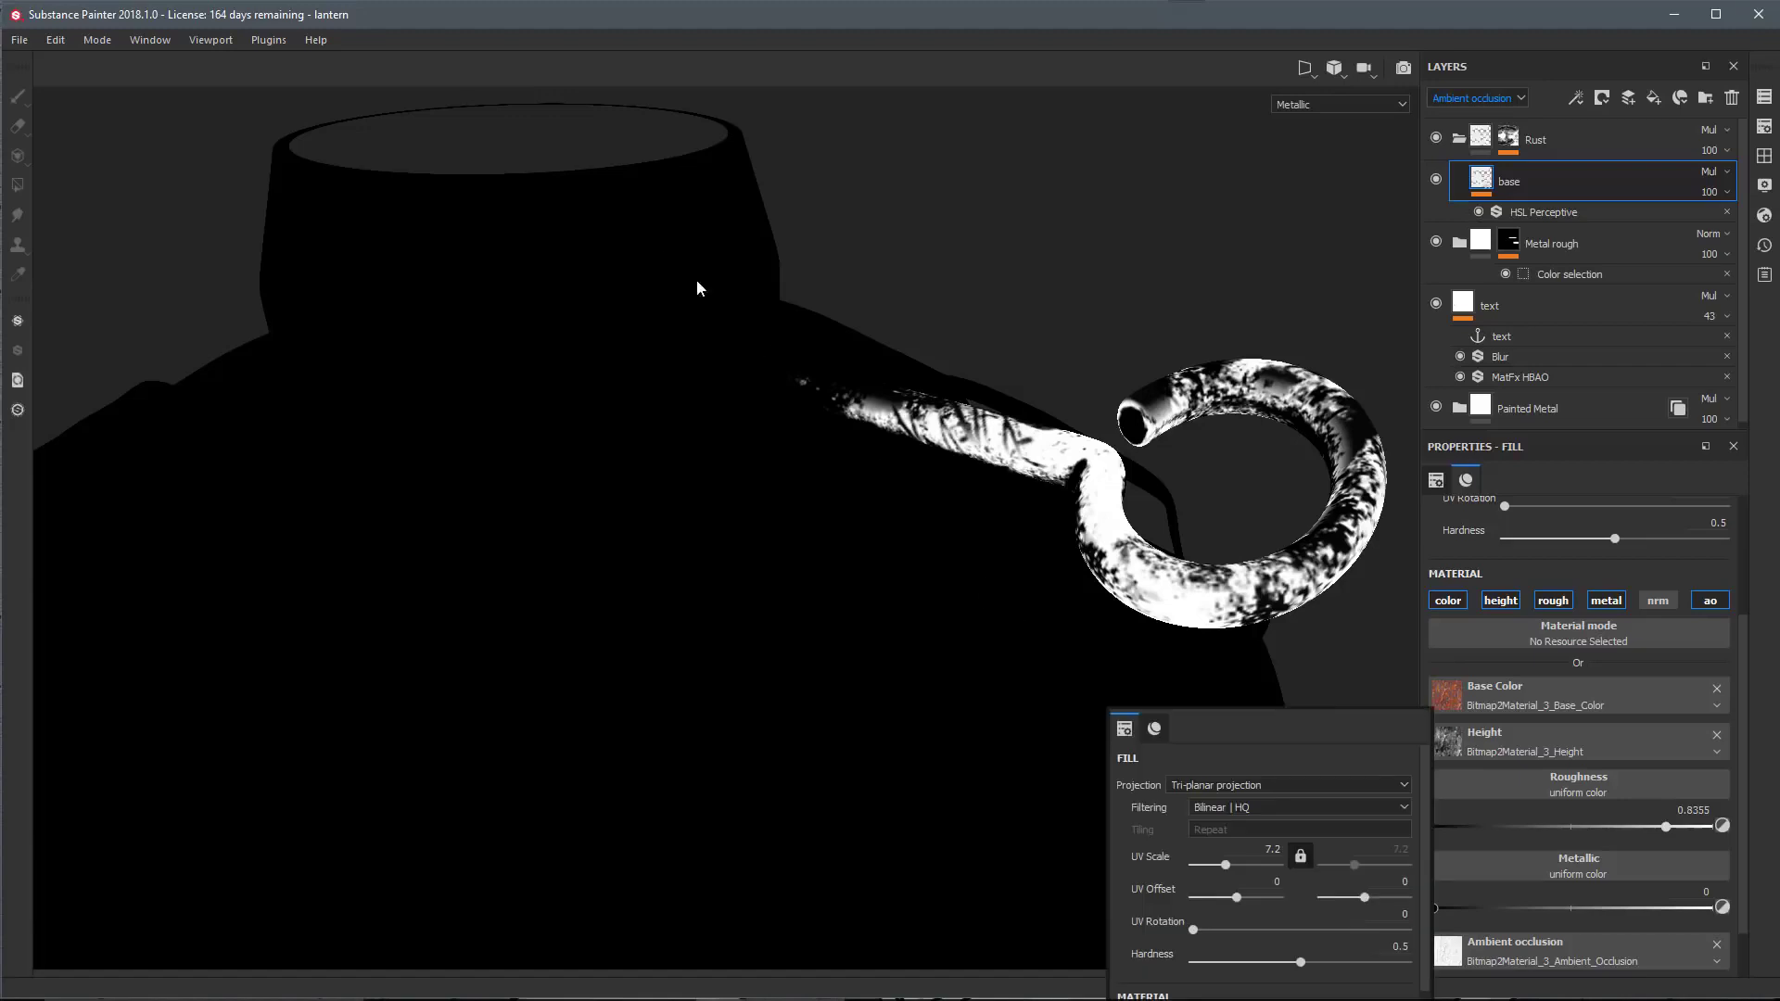
scroll(712, 292, "down", 3)
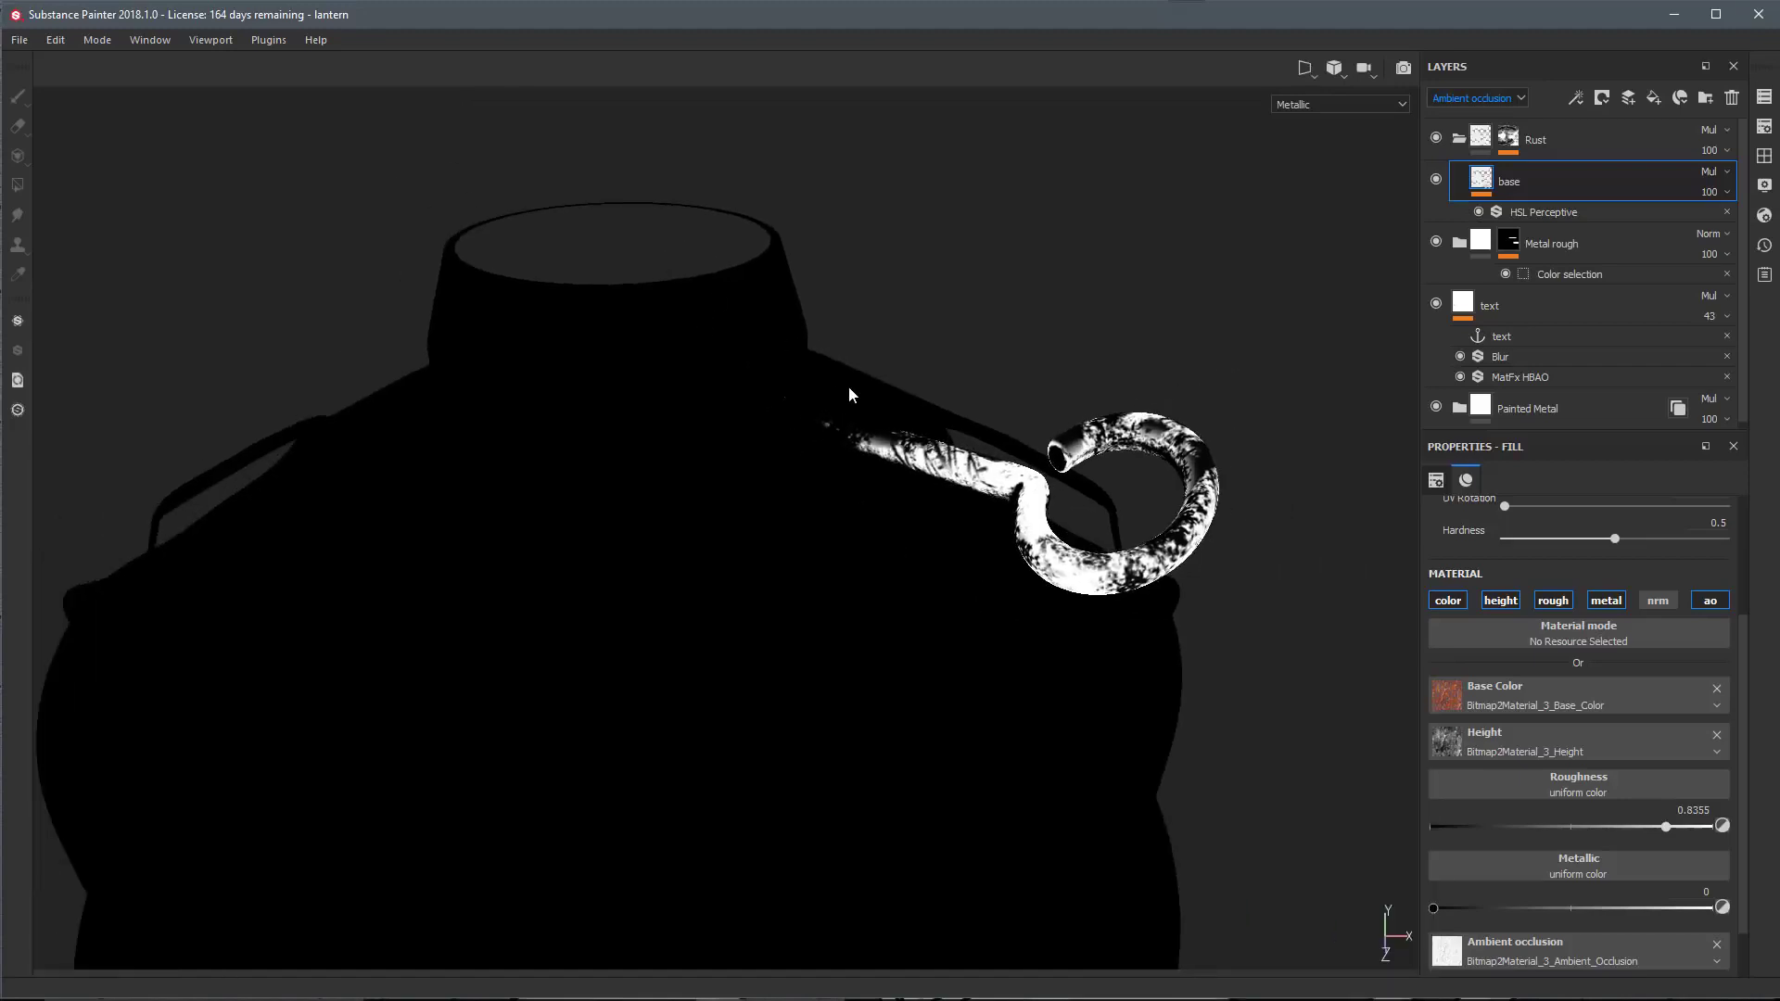
key("m")
left_click_drag(879, 568, 886, 516, "alt")
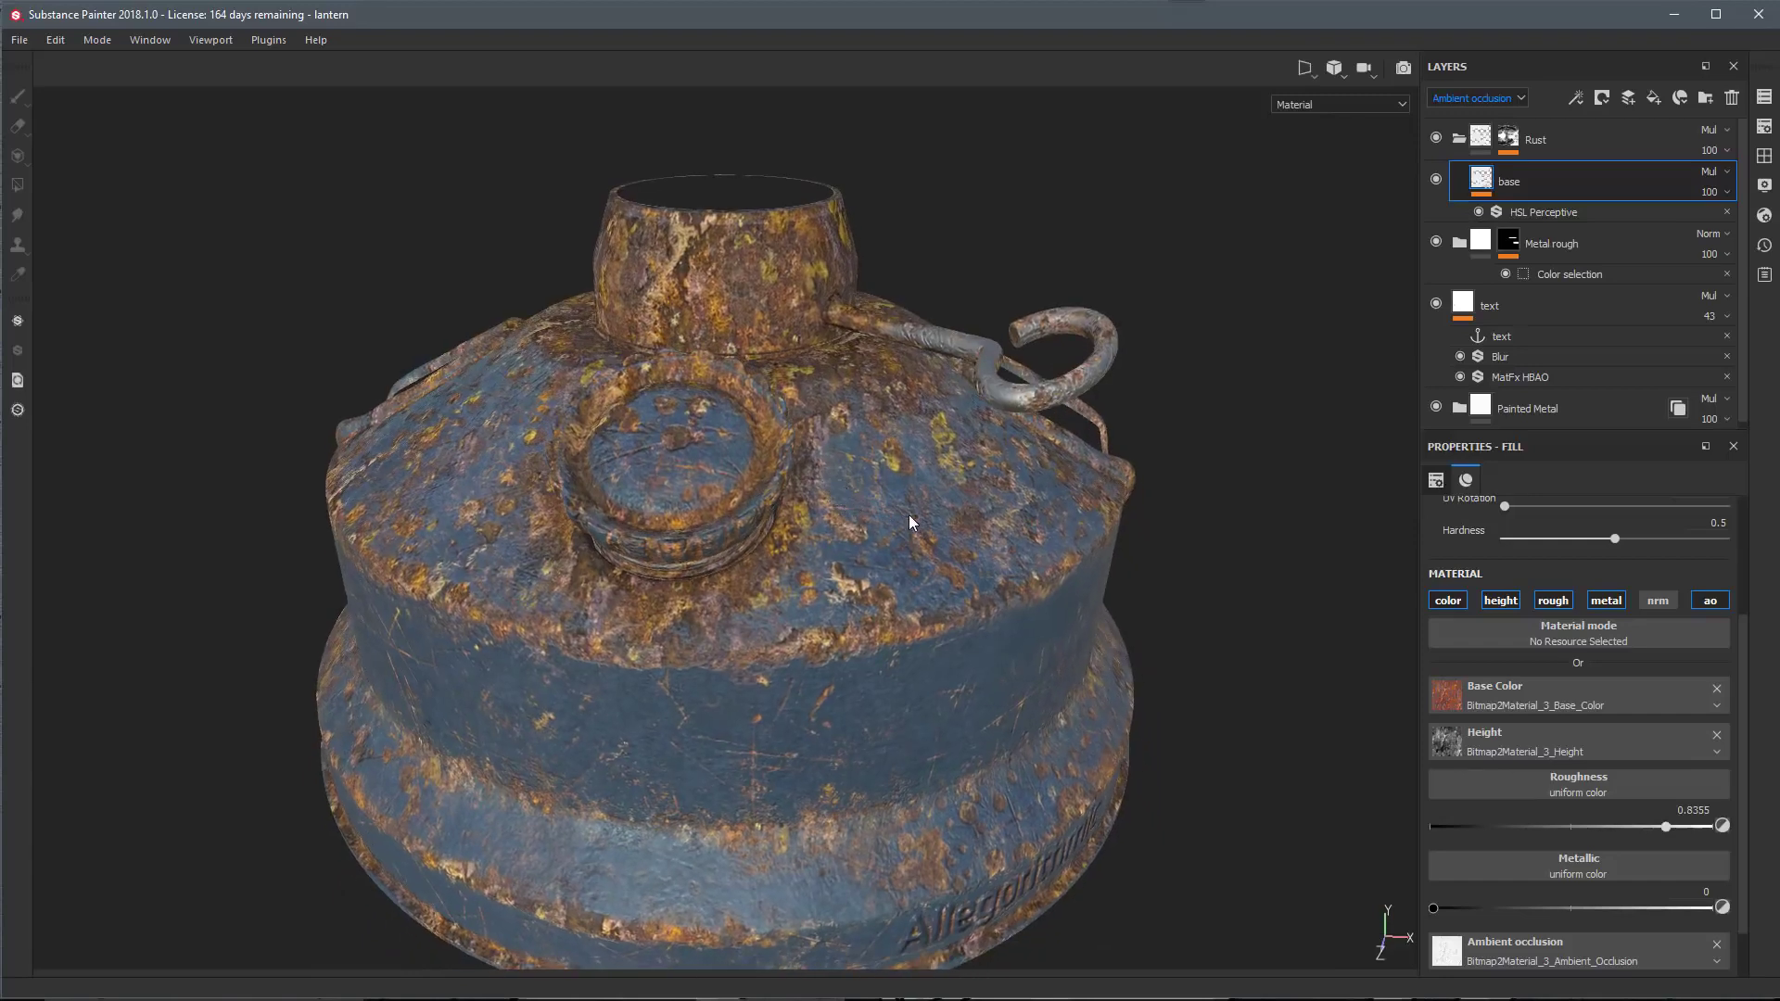
key("f")
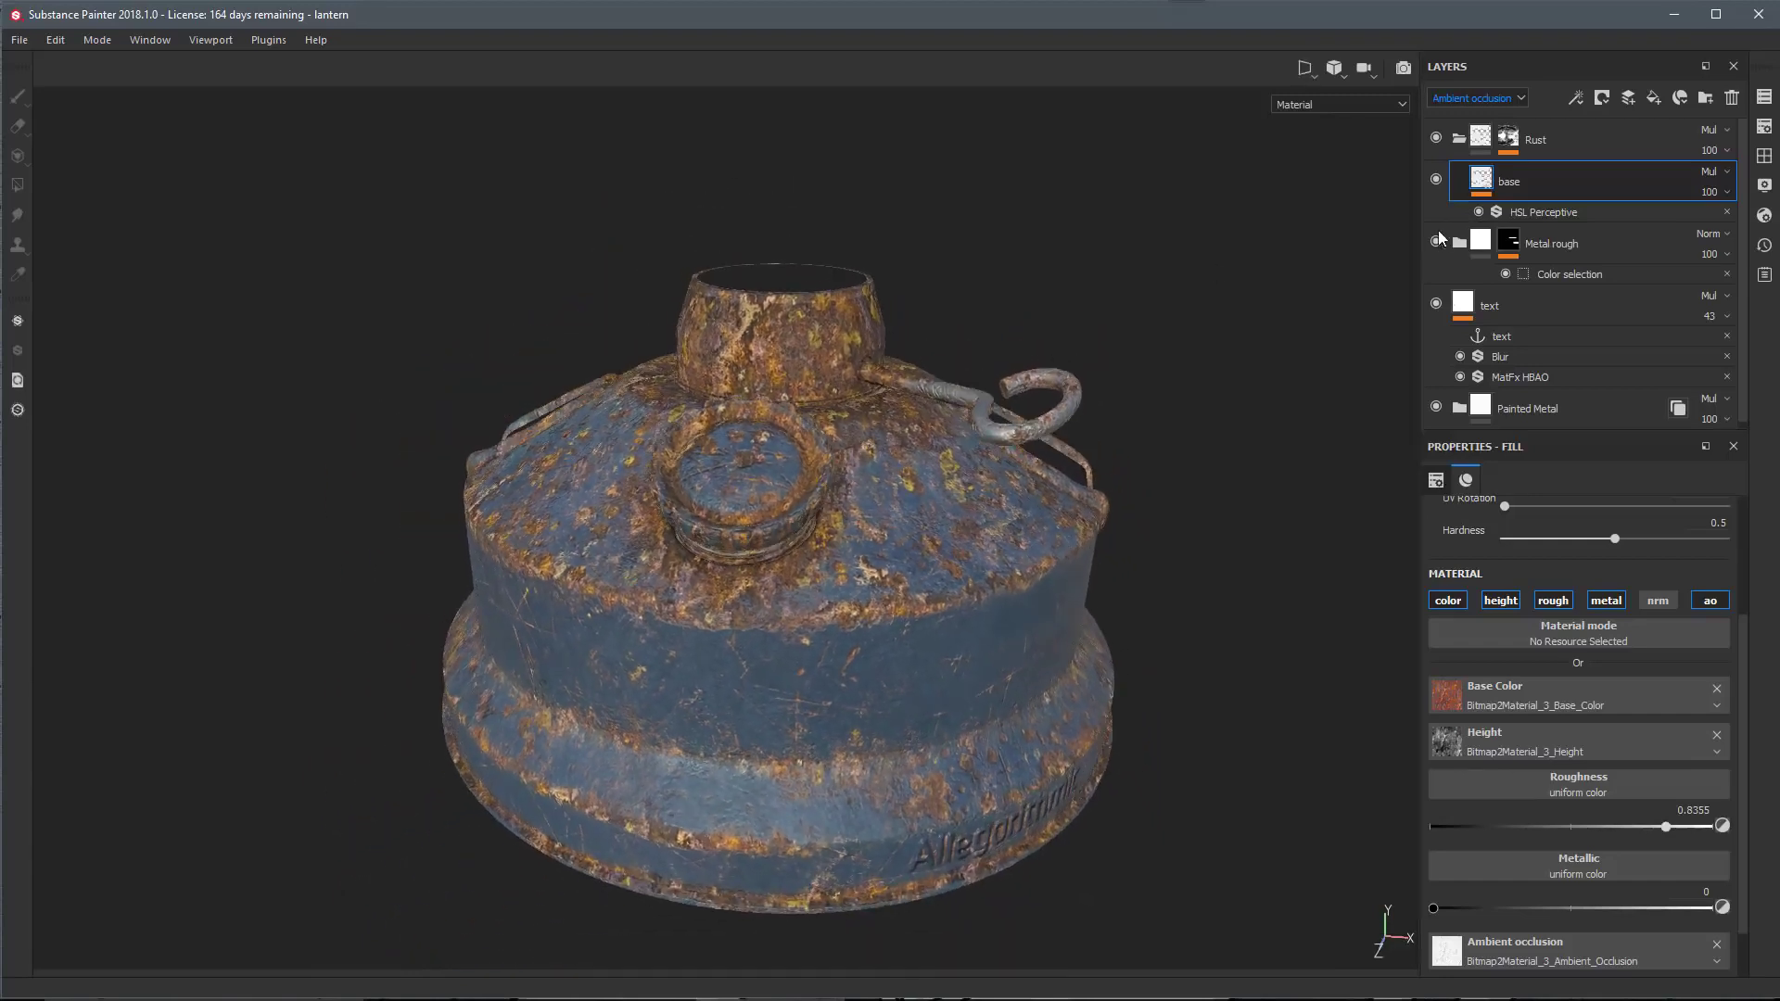
Create a smart material from the Metal rough folder
left_click(1620, 242)
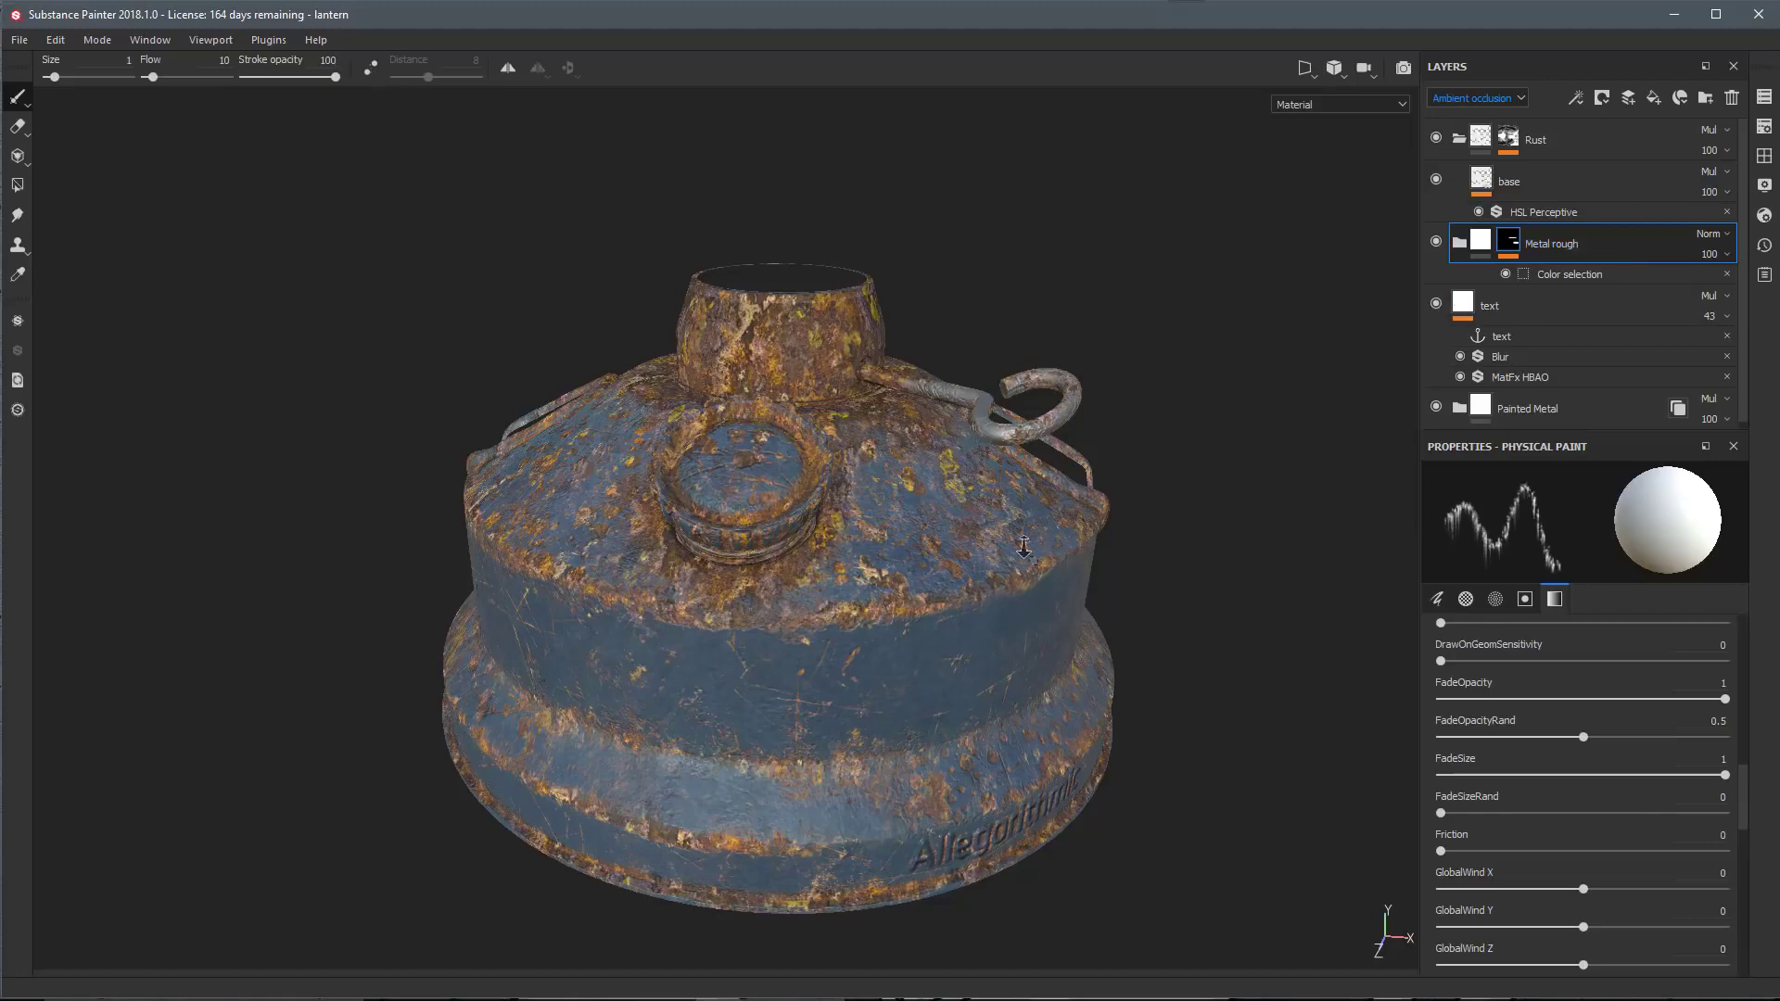
right_click_drag(1017, 536, 970, 502, "alt")
middle_click_drag(970, 502, 939, 491, "alt")
right_click(1594, 243)
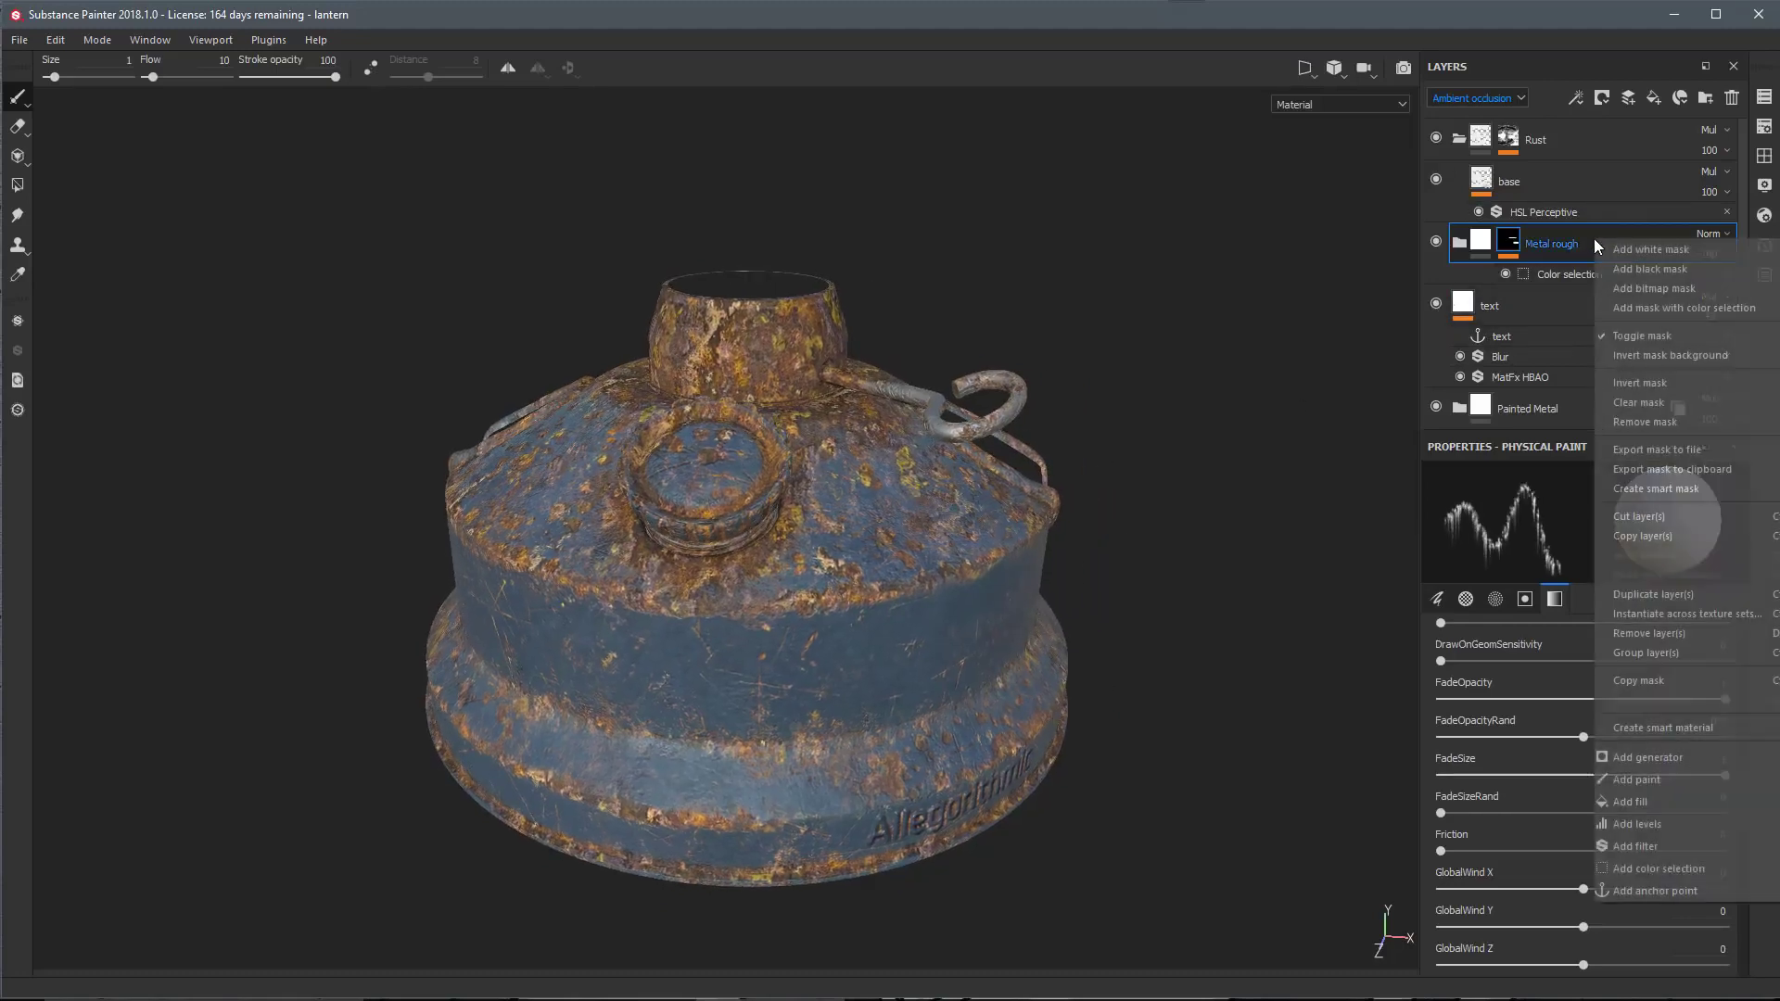
left_click(1633, 727)
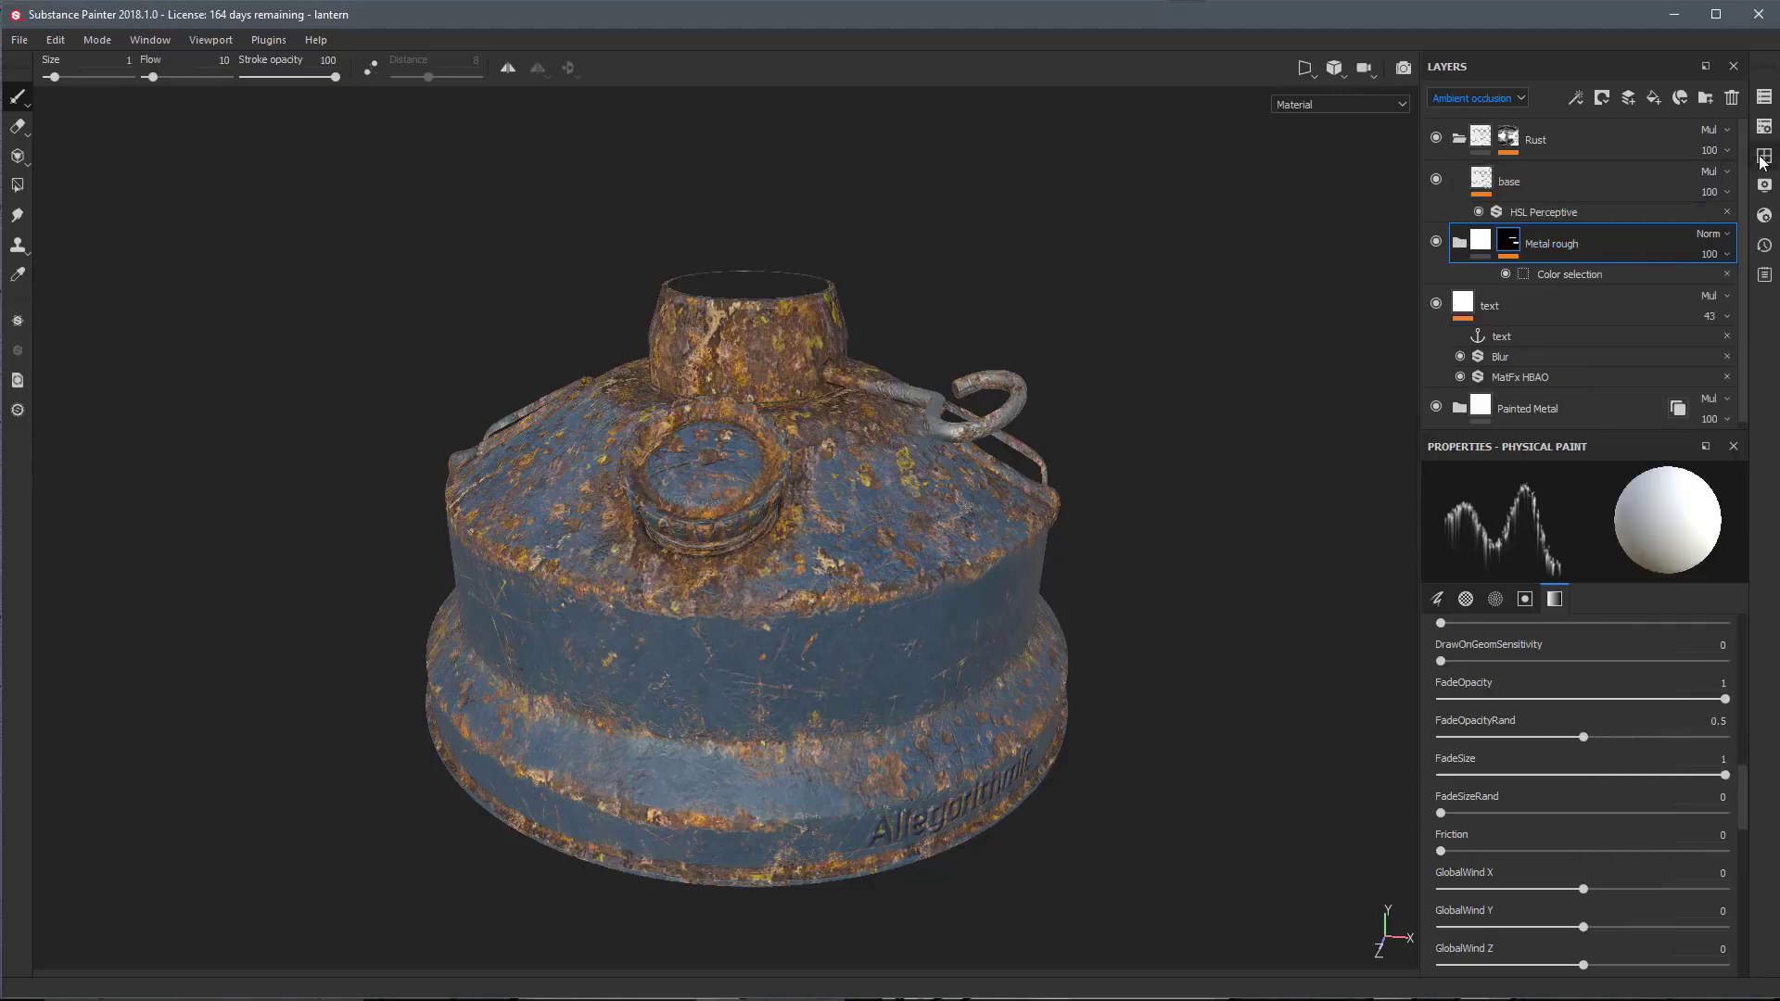
Show the glass_enclosure texture set alongside base1 and make it the active texture set
left_click(1764, 96)
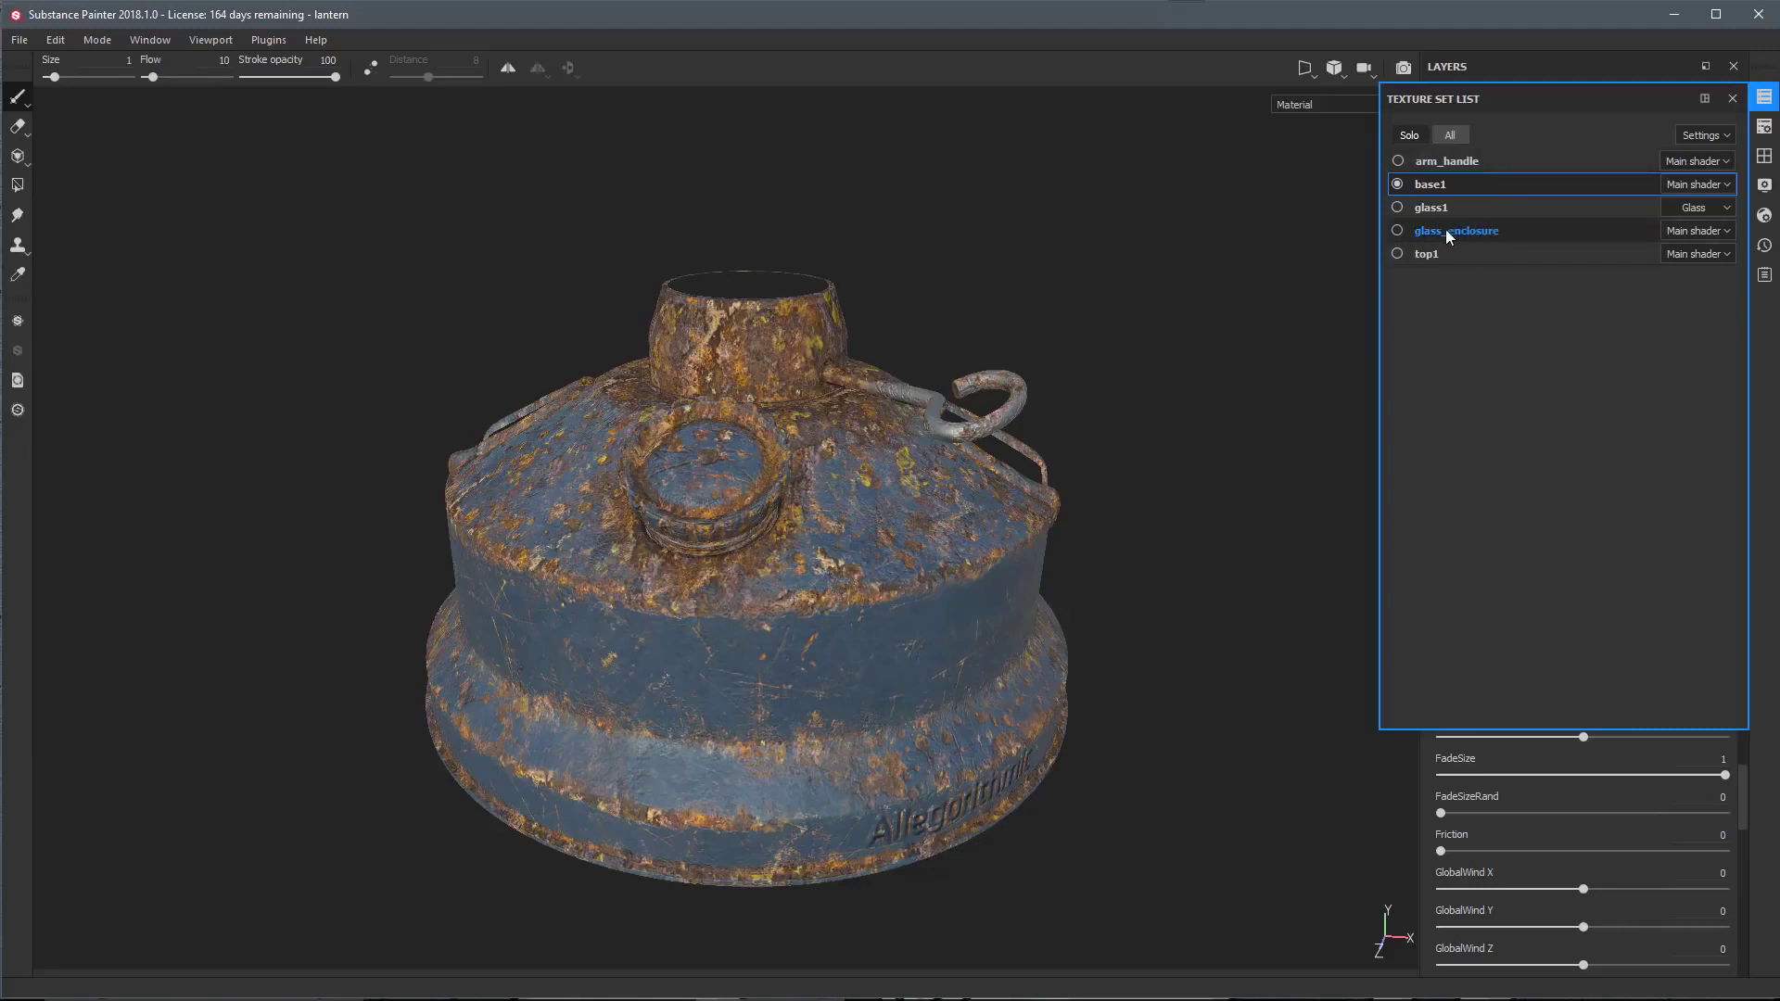
left_click(1397, 230)
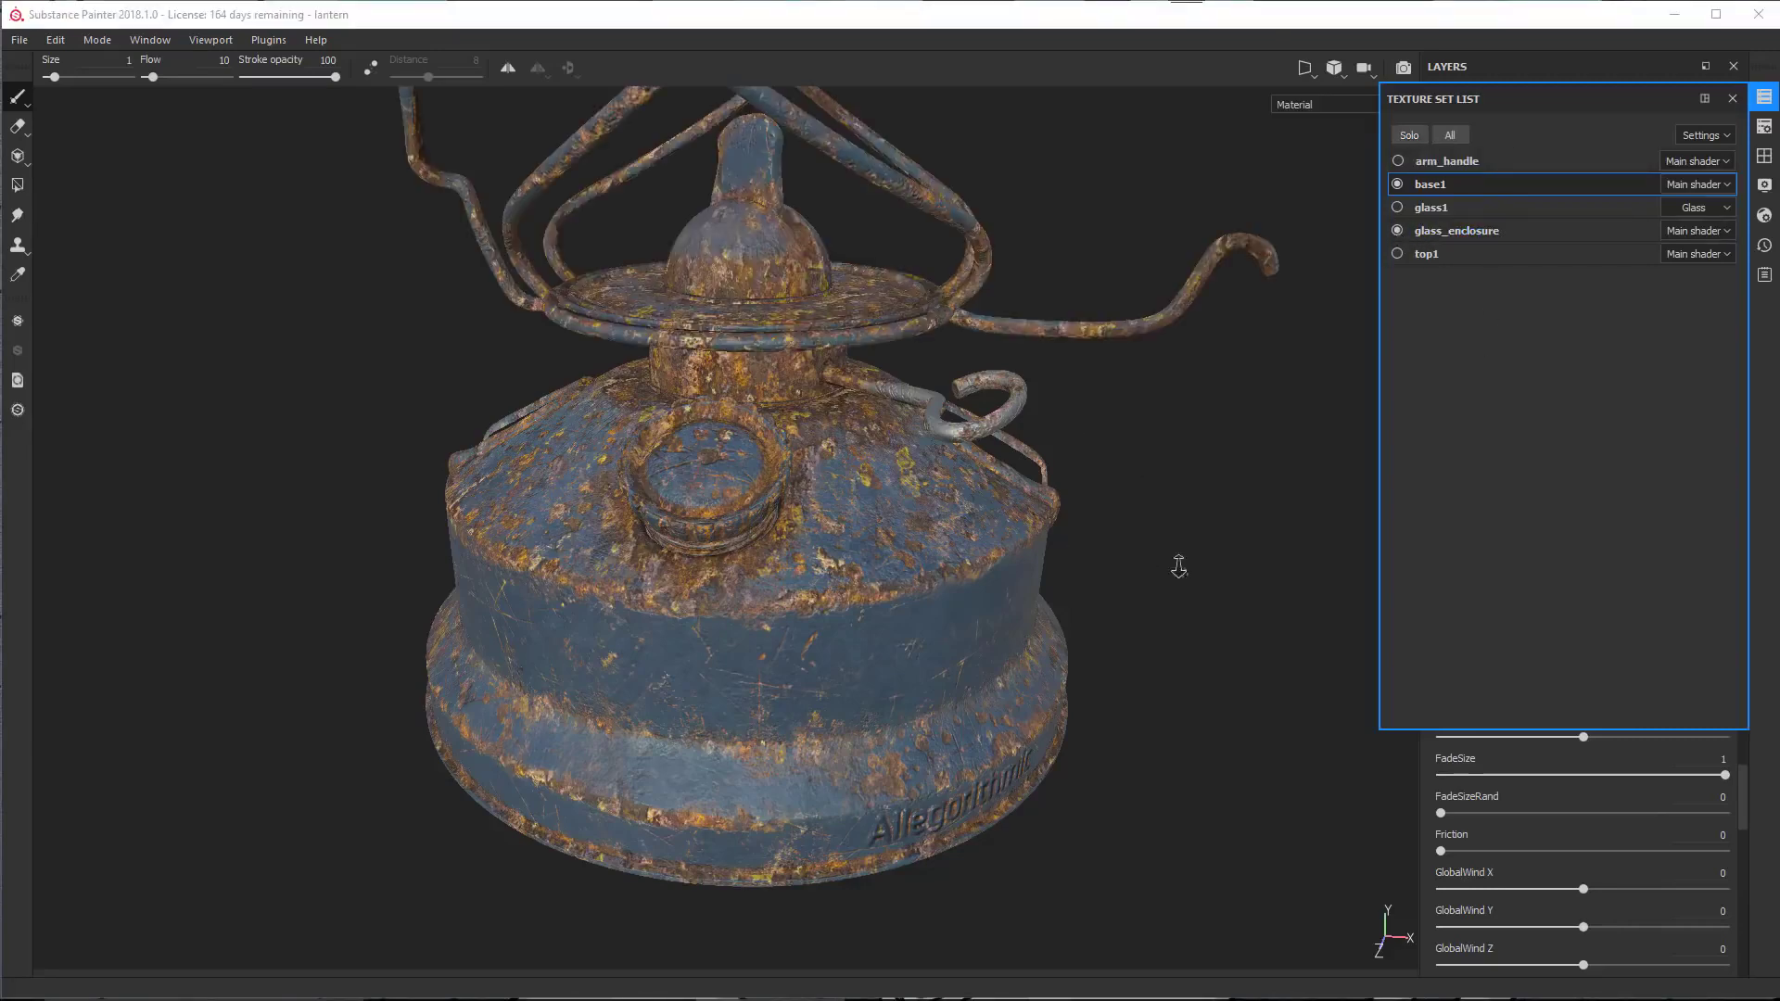
left_click_drag(1176, 564, 955, 407, "alt")
left_click(1732, 99)
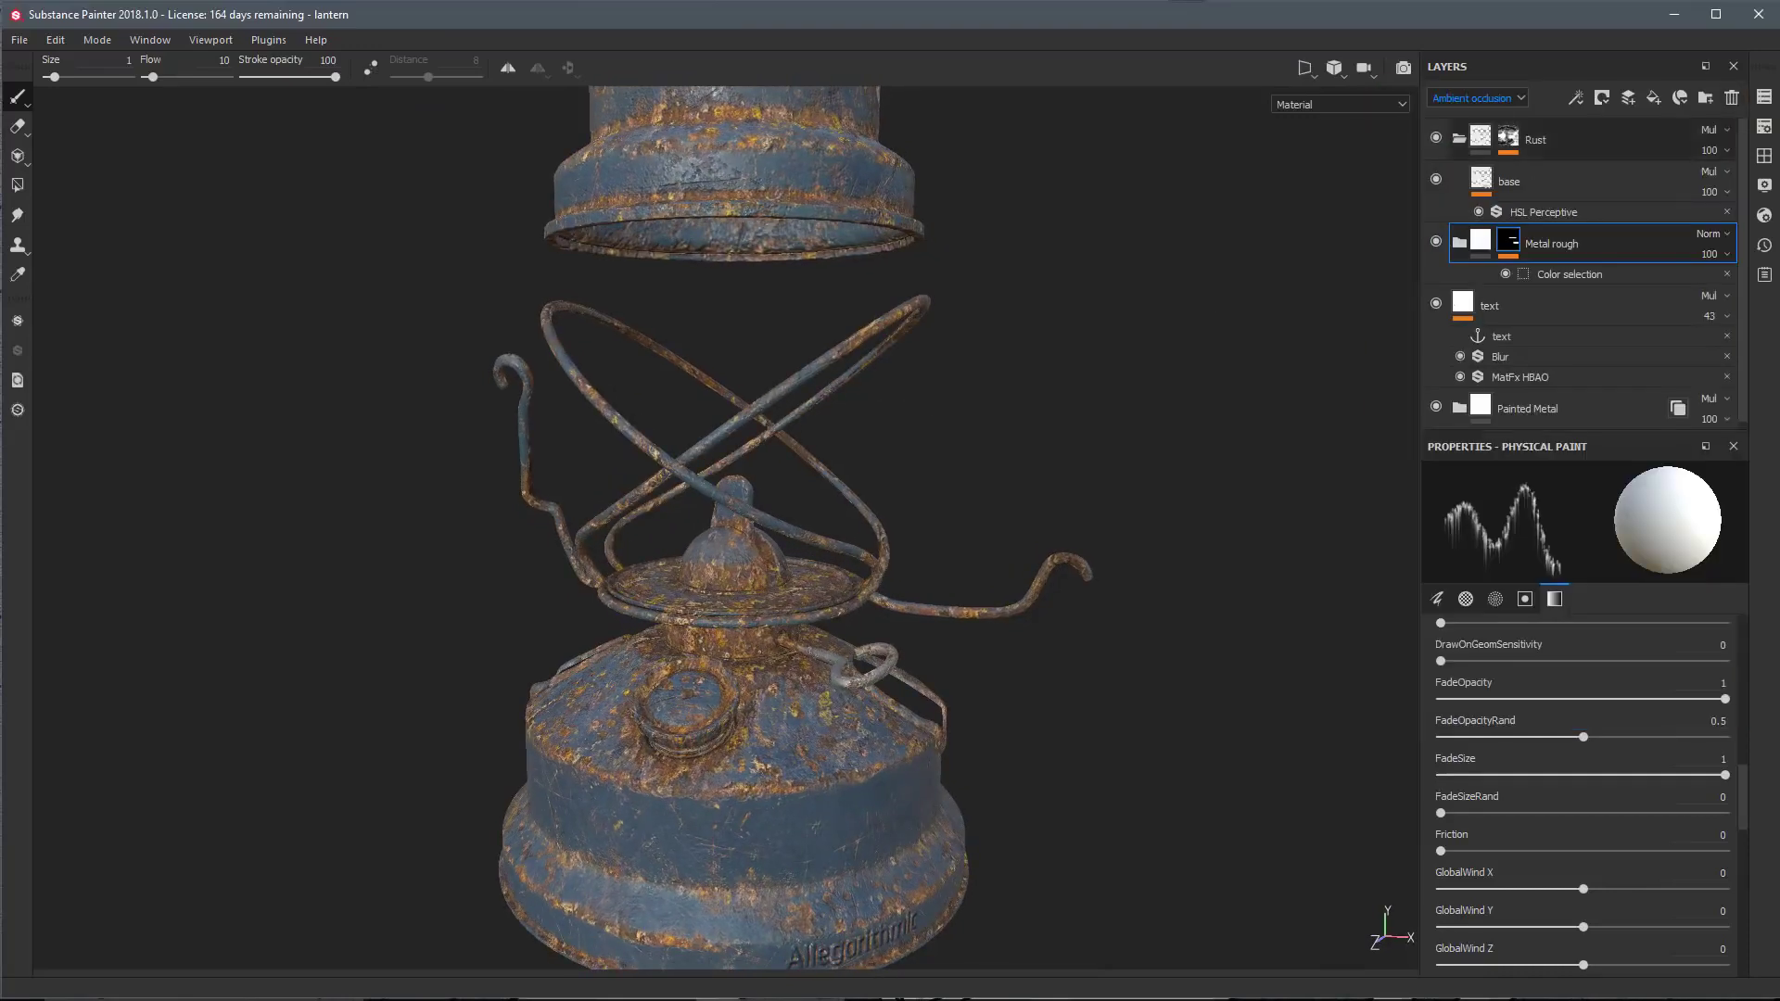
left_click_drag(937, 482, 914, 449, "alt")
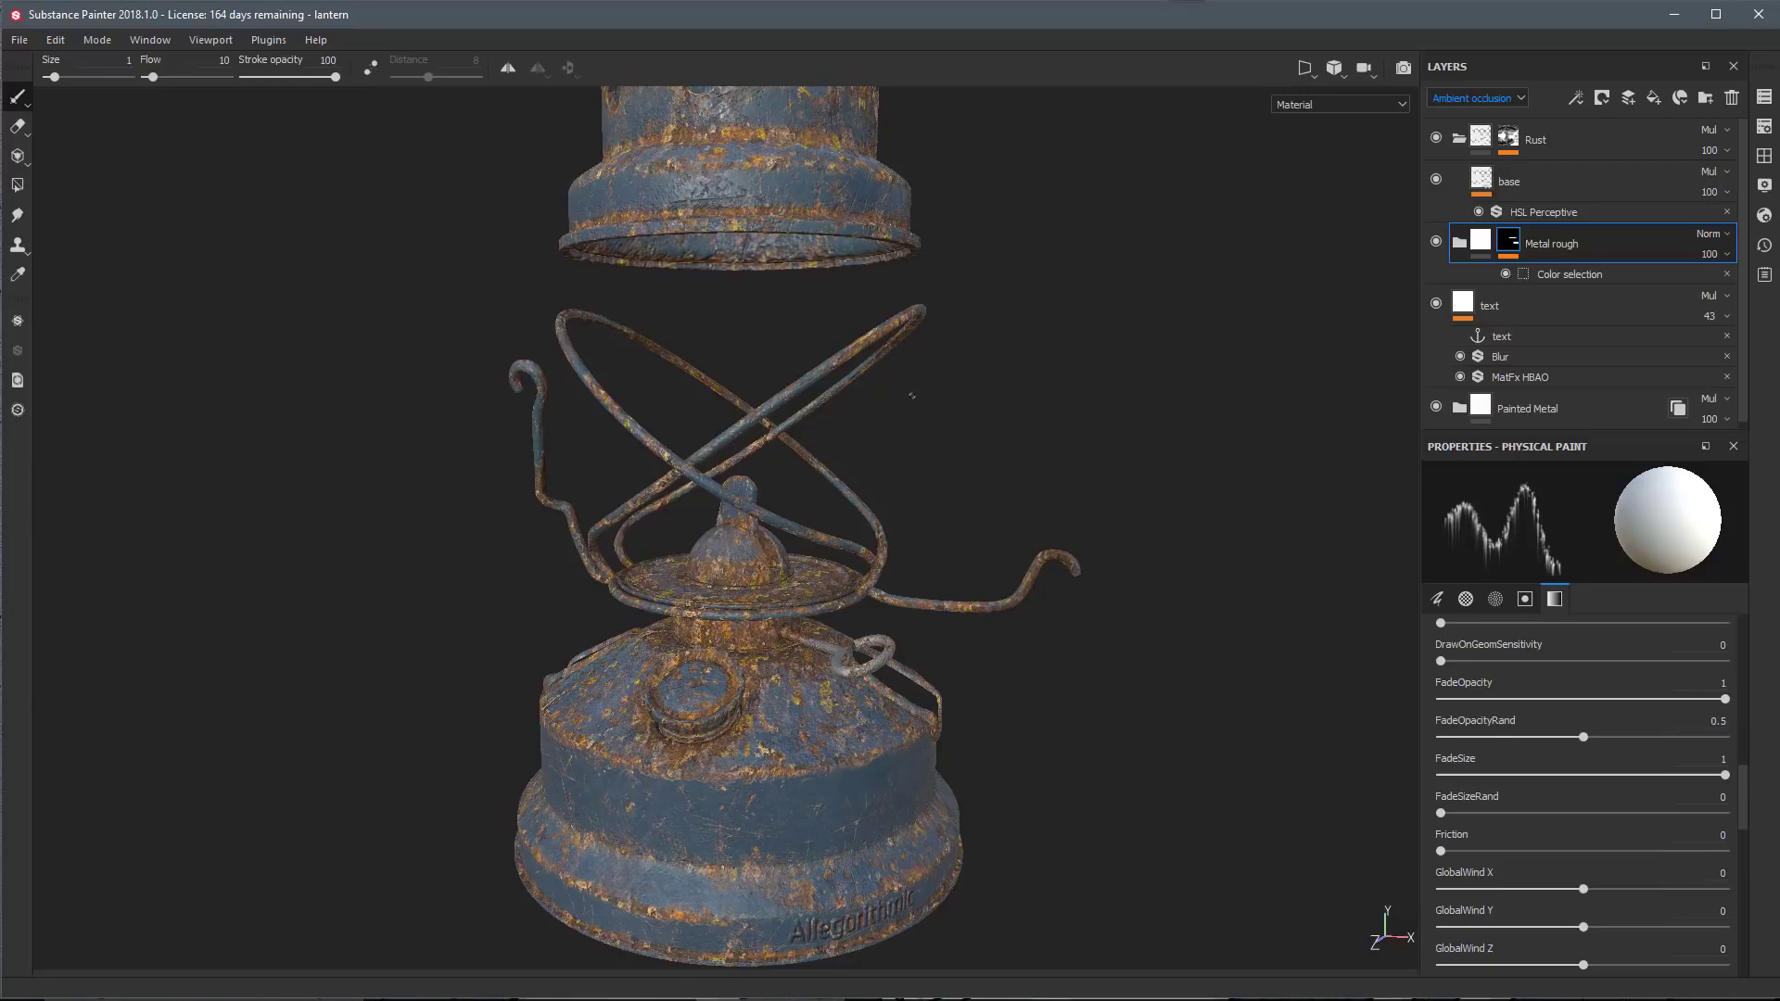
key("ctrl+alt")
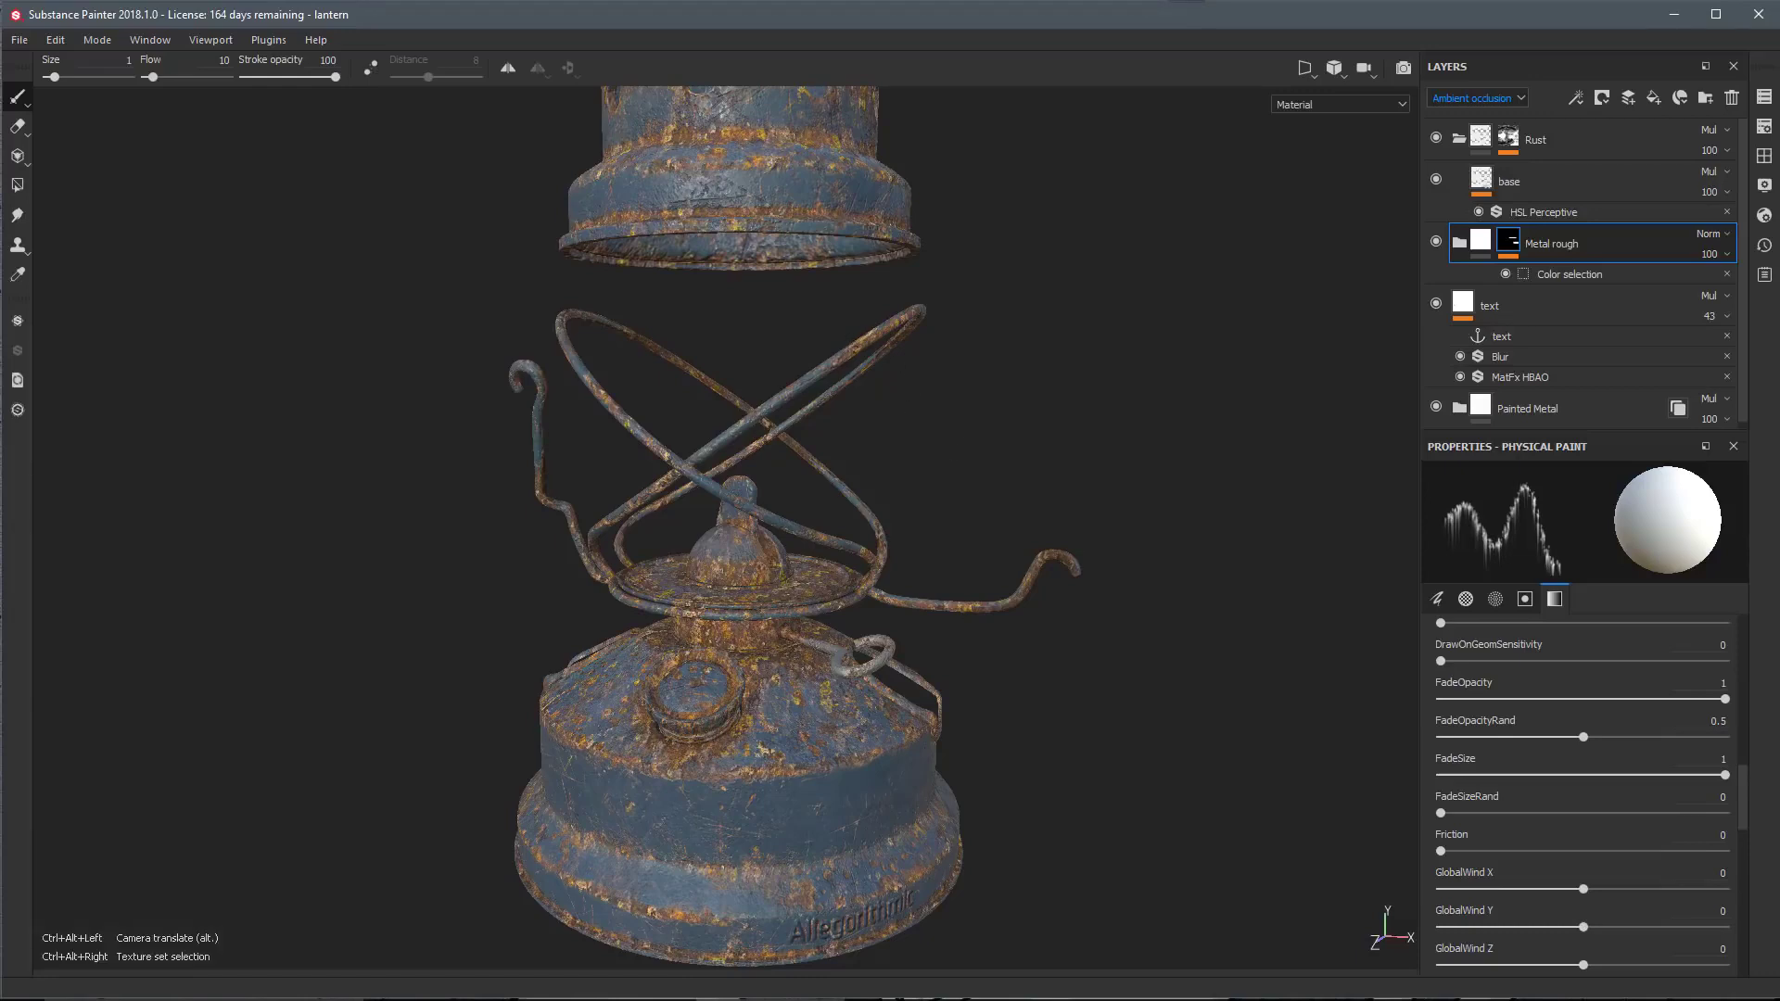
right_click(855, 355, "ctrl+alt")
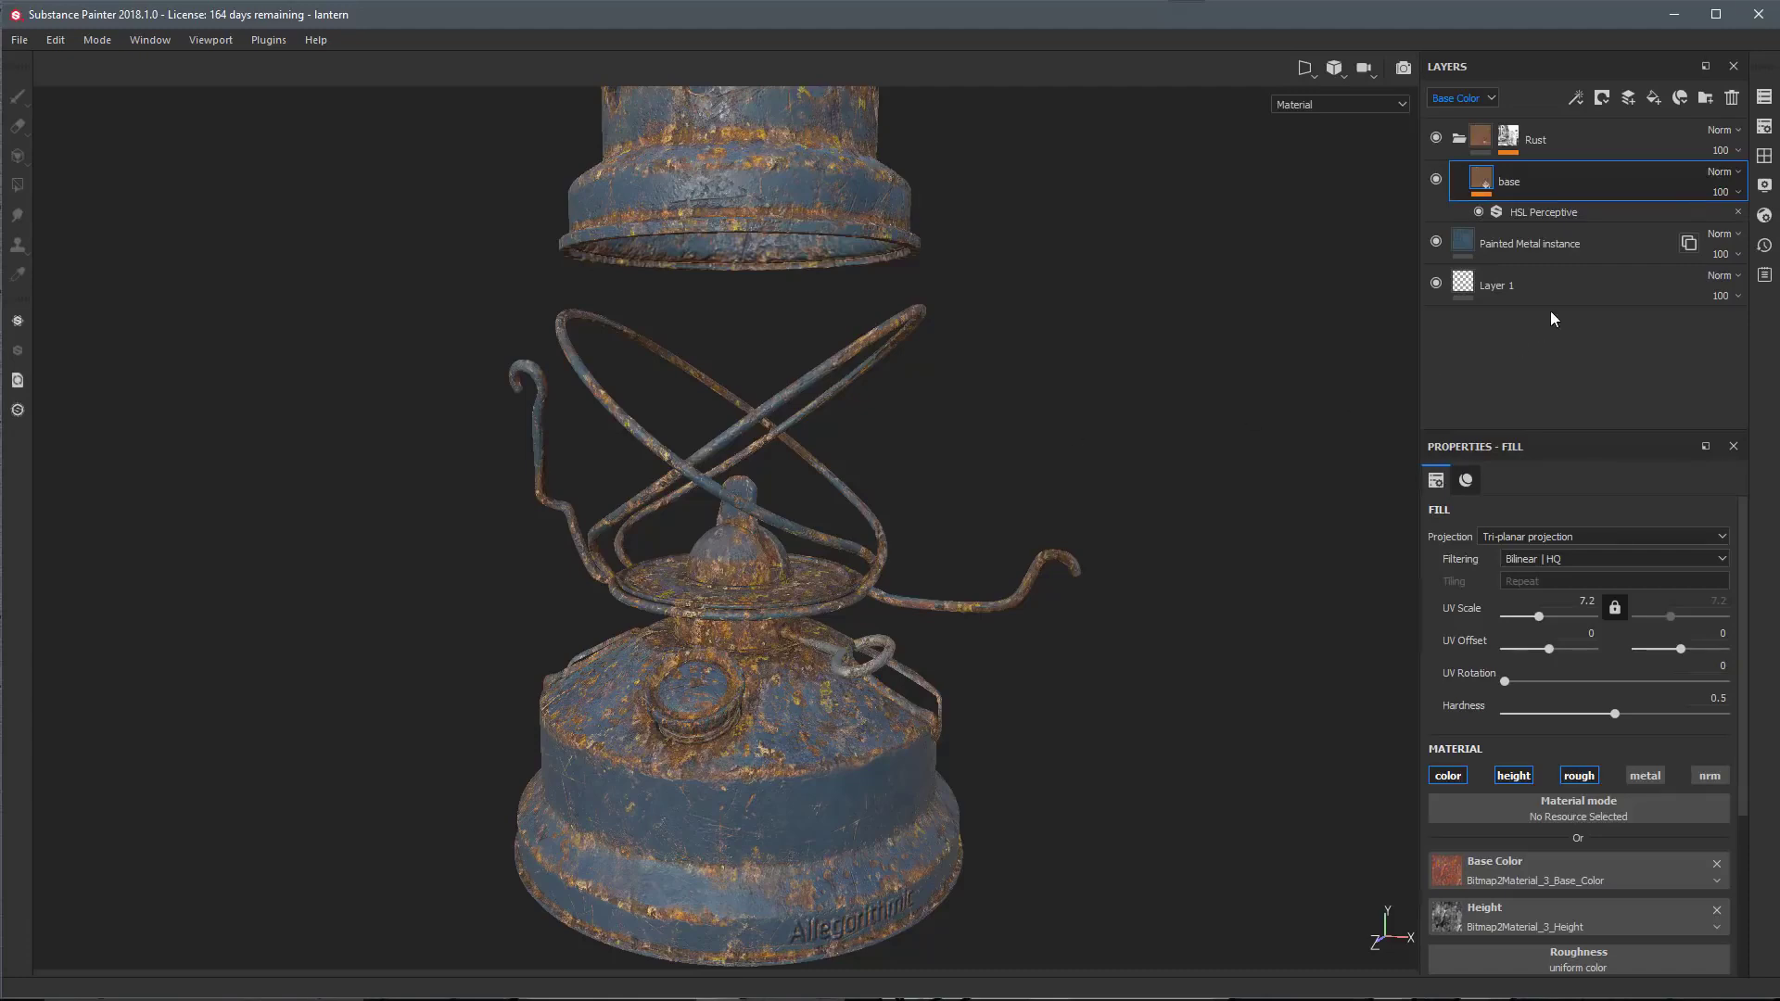
Add the Metal rough smart material above the Rust folder in the glass_enclosure layer stack
left_click(1764, 156)
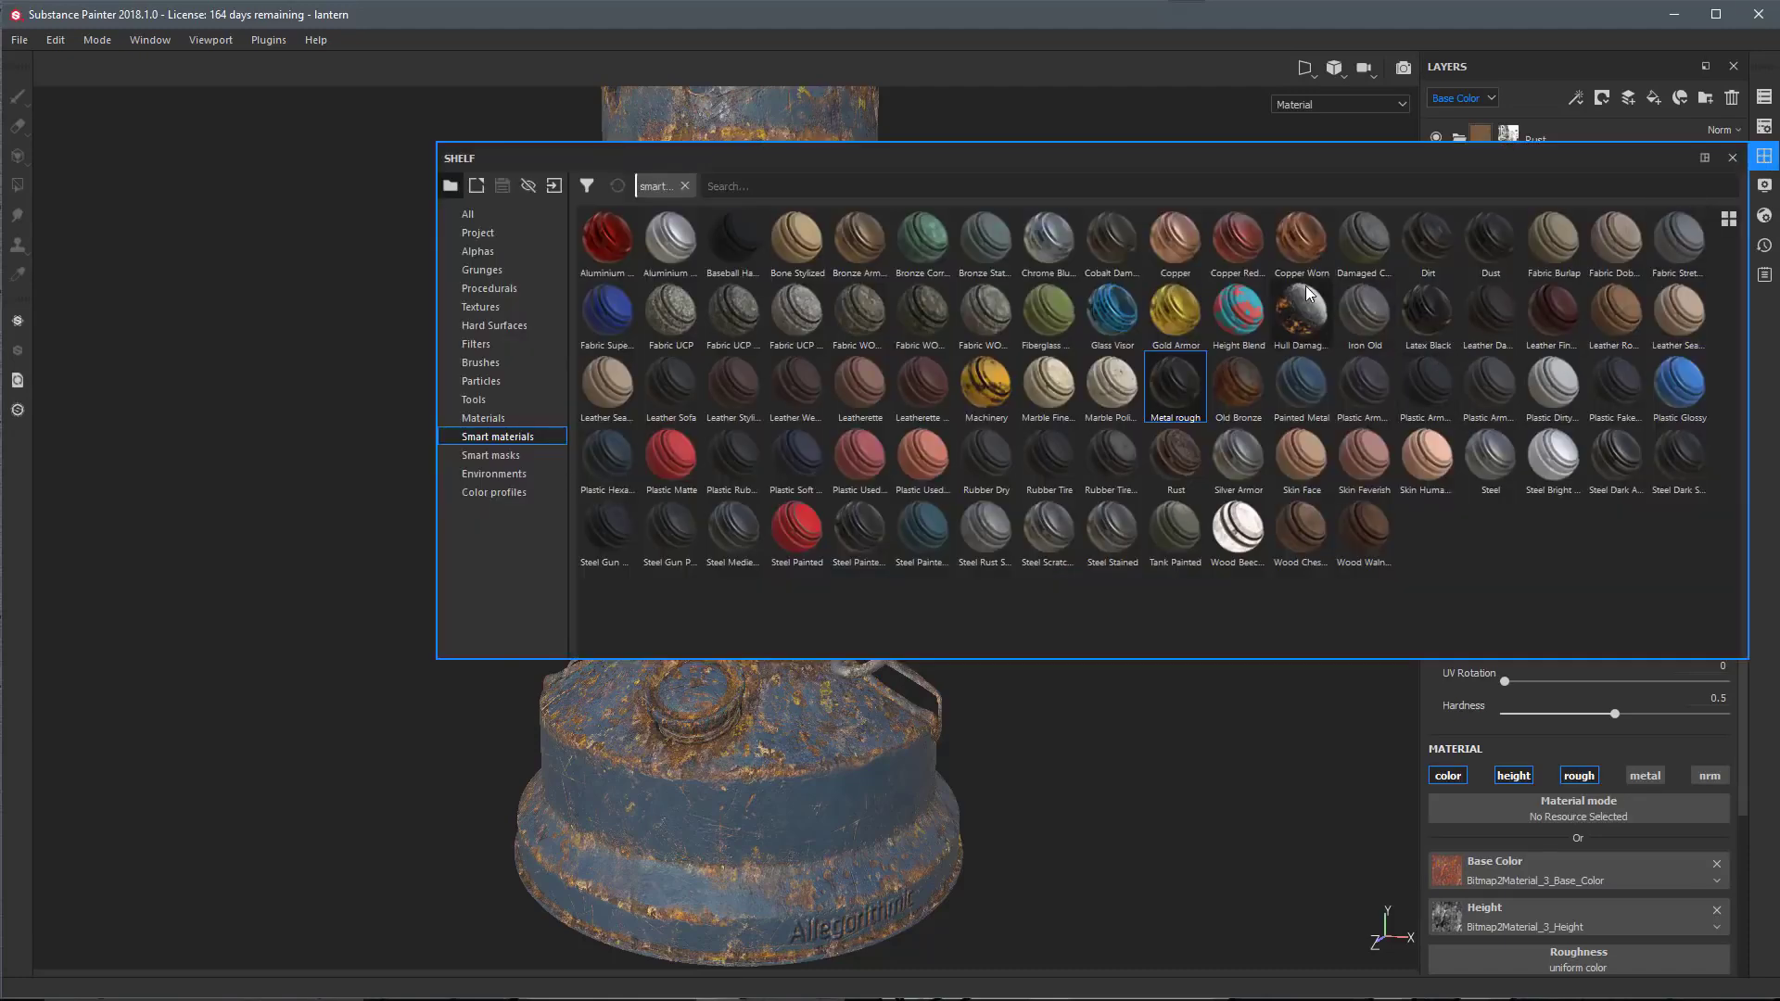
left_click_drag(1178, 382, 1596, 131)
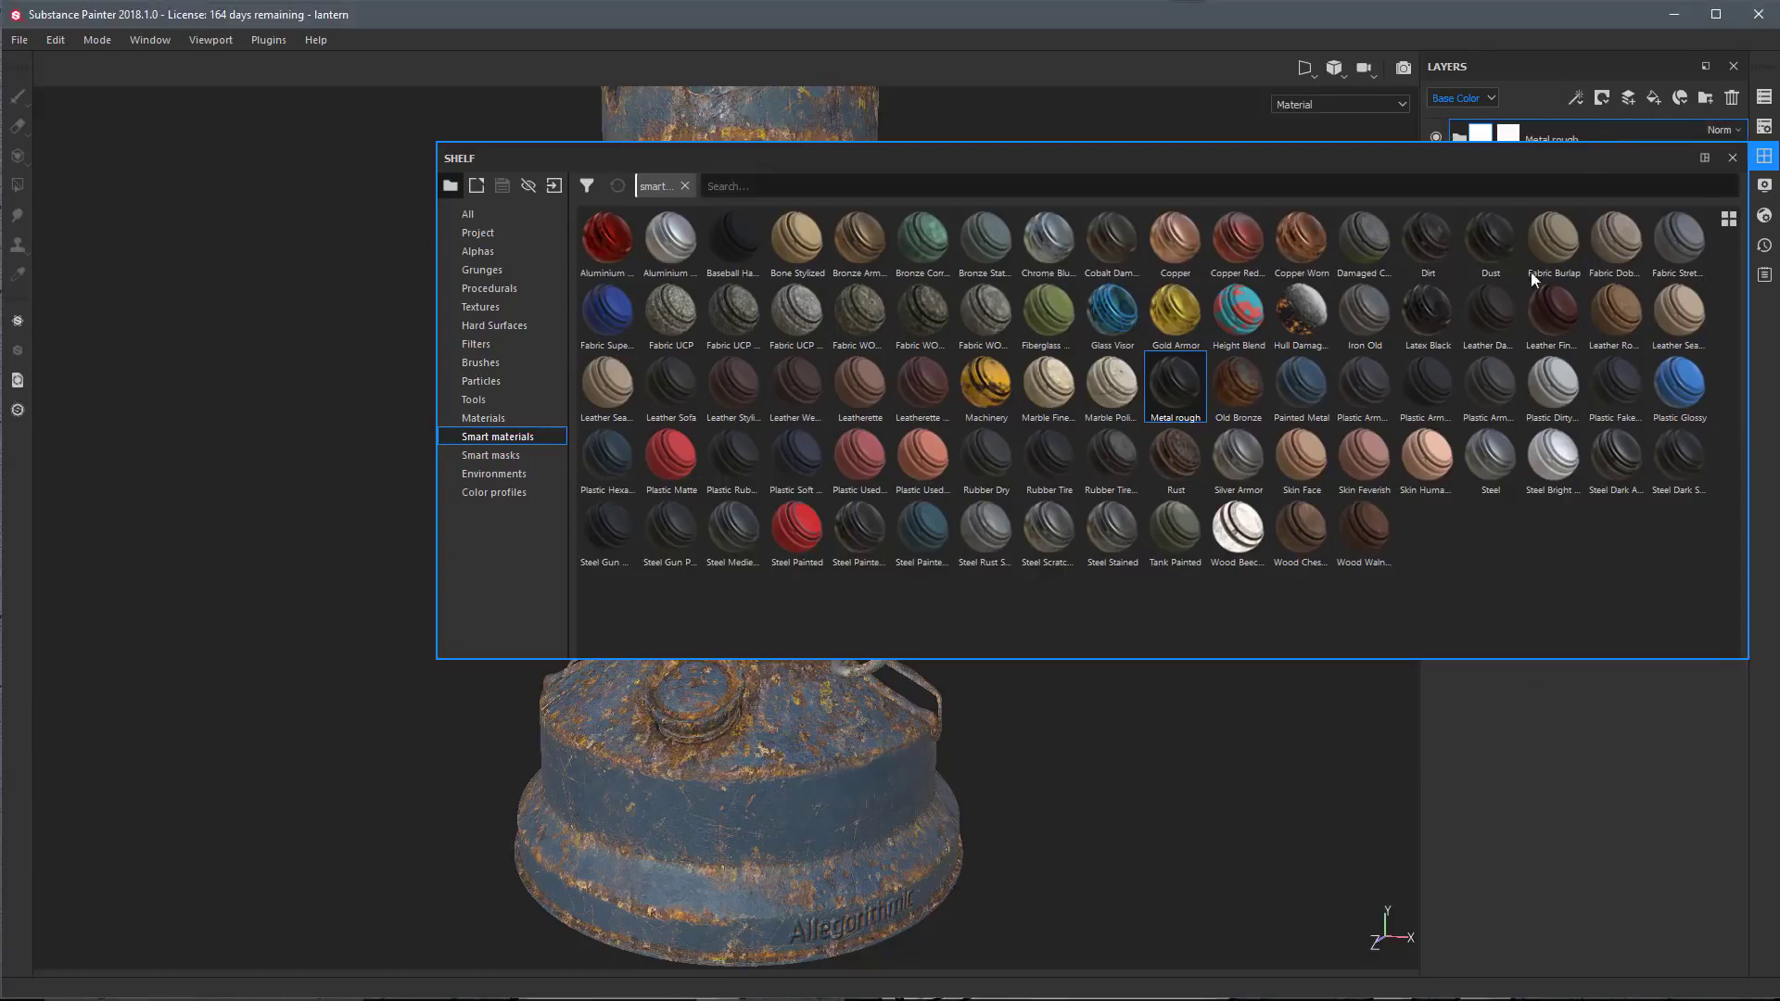
left_click(1733, 159)
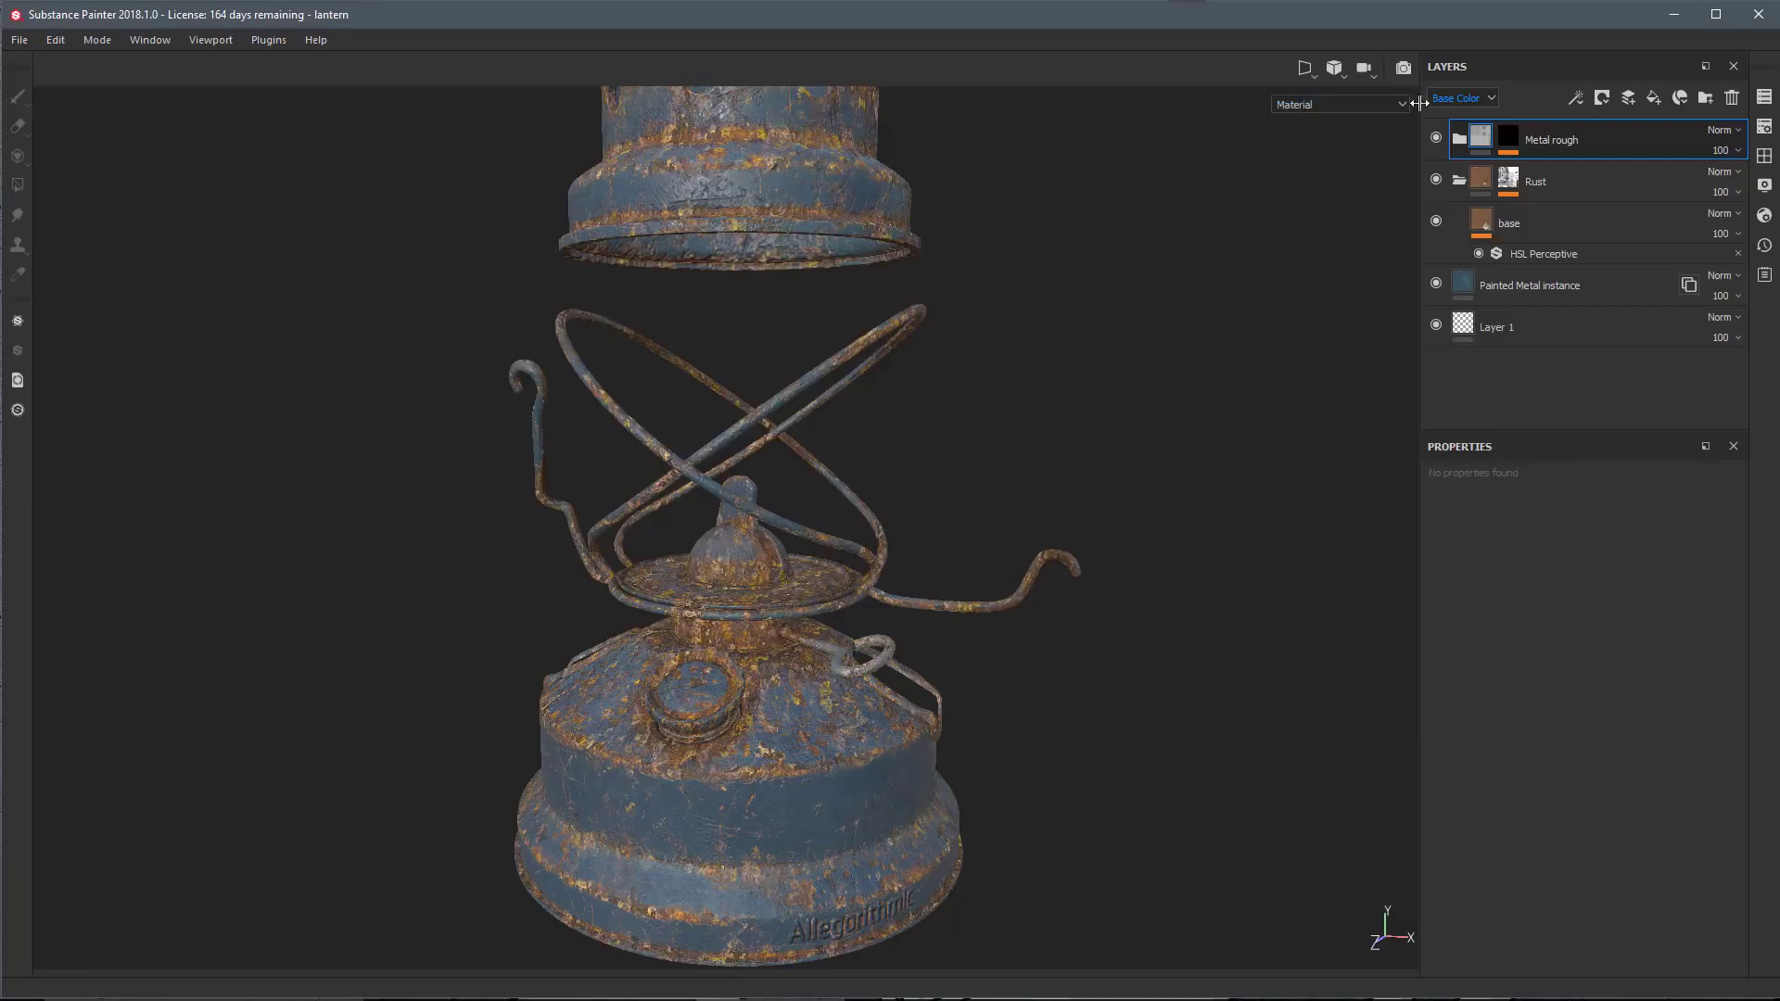
Add the wire frame's yellow ID color to the Color selection in the Metal rough folder's mask
left_click(1511, 139)
left_click(1546, 172)
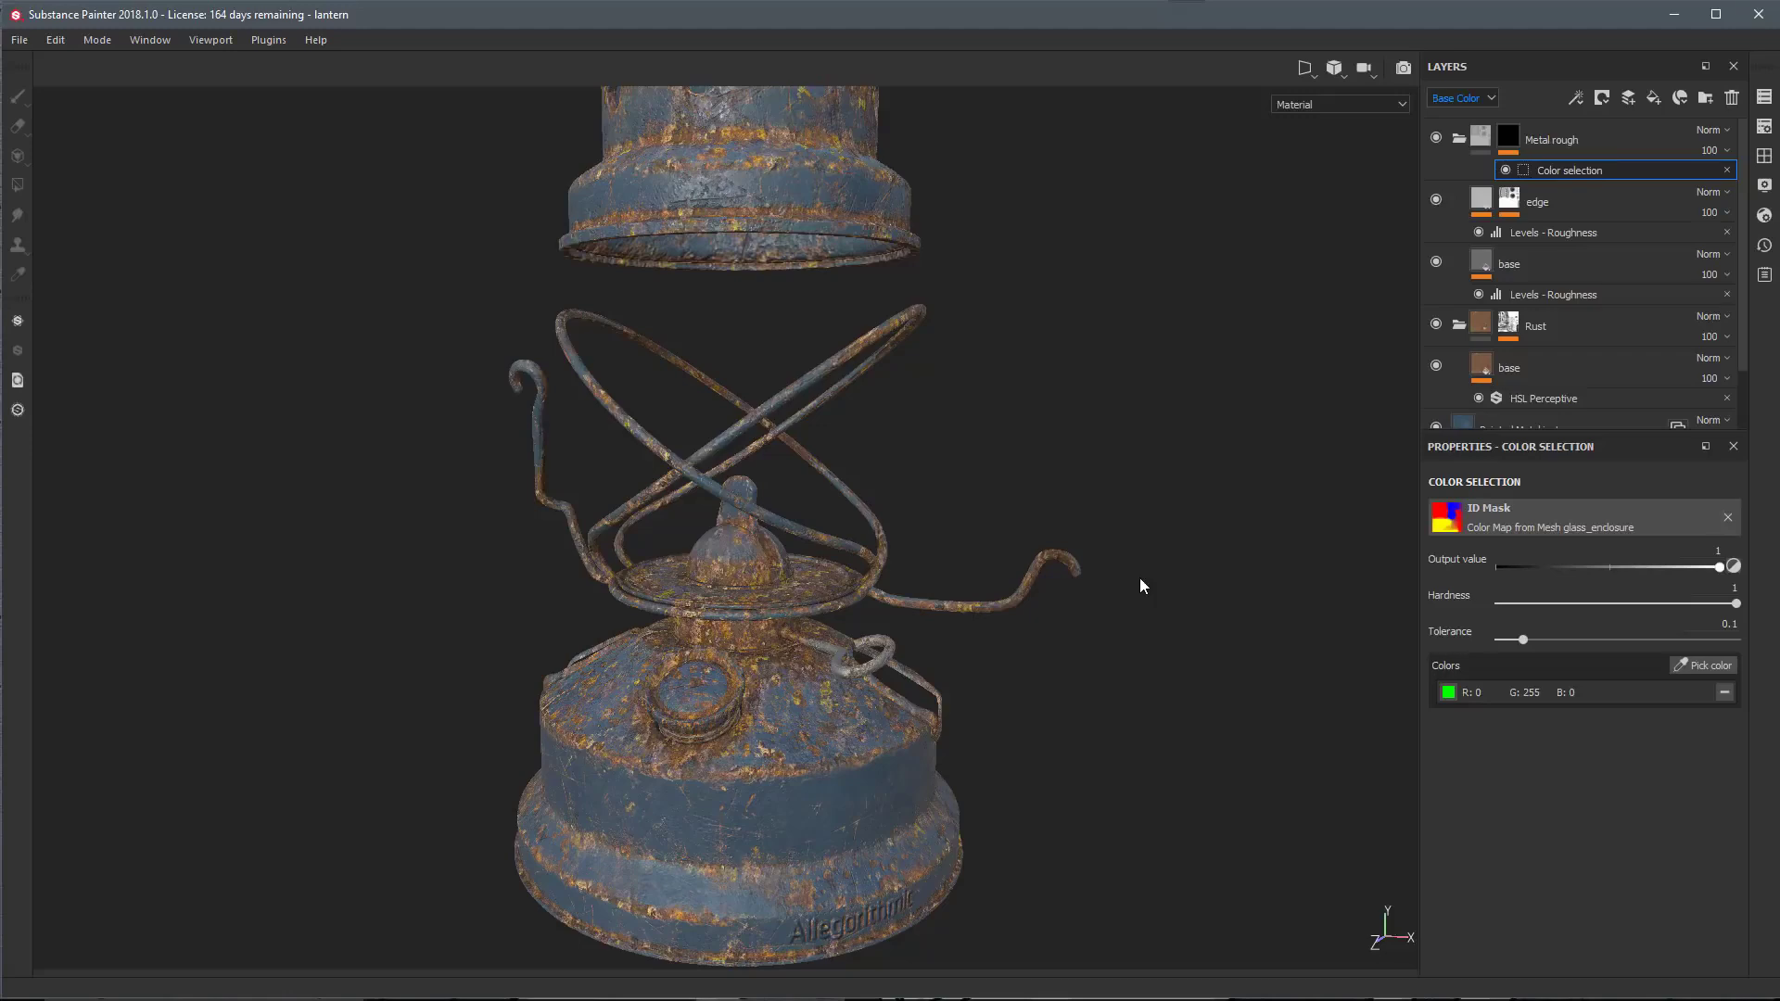
left_click(1689, 660)
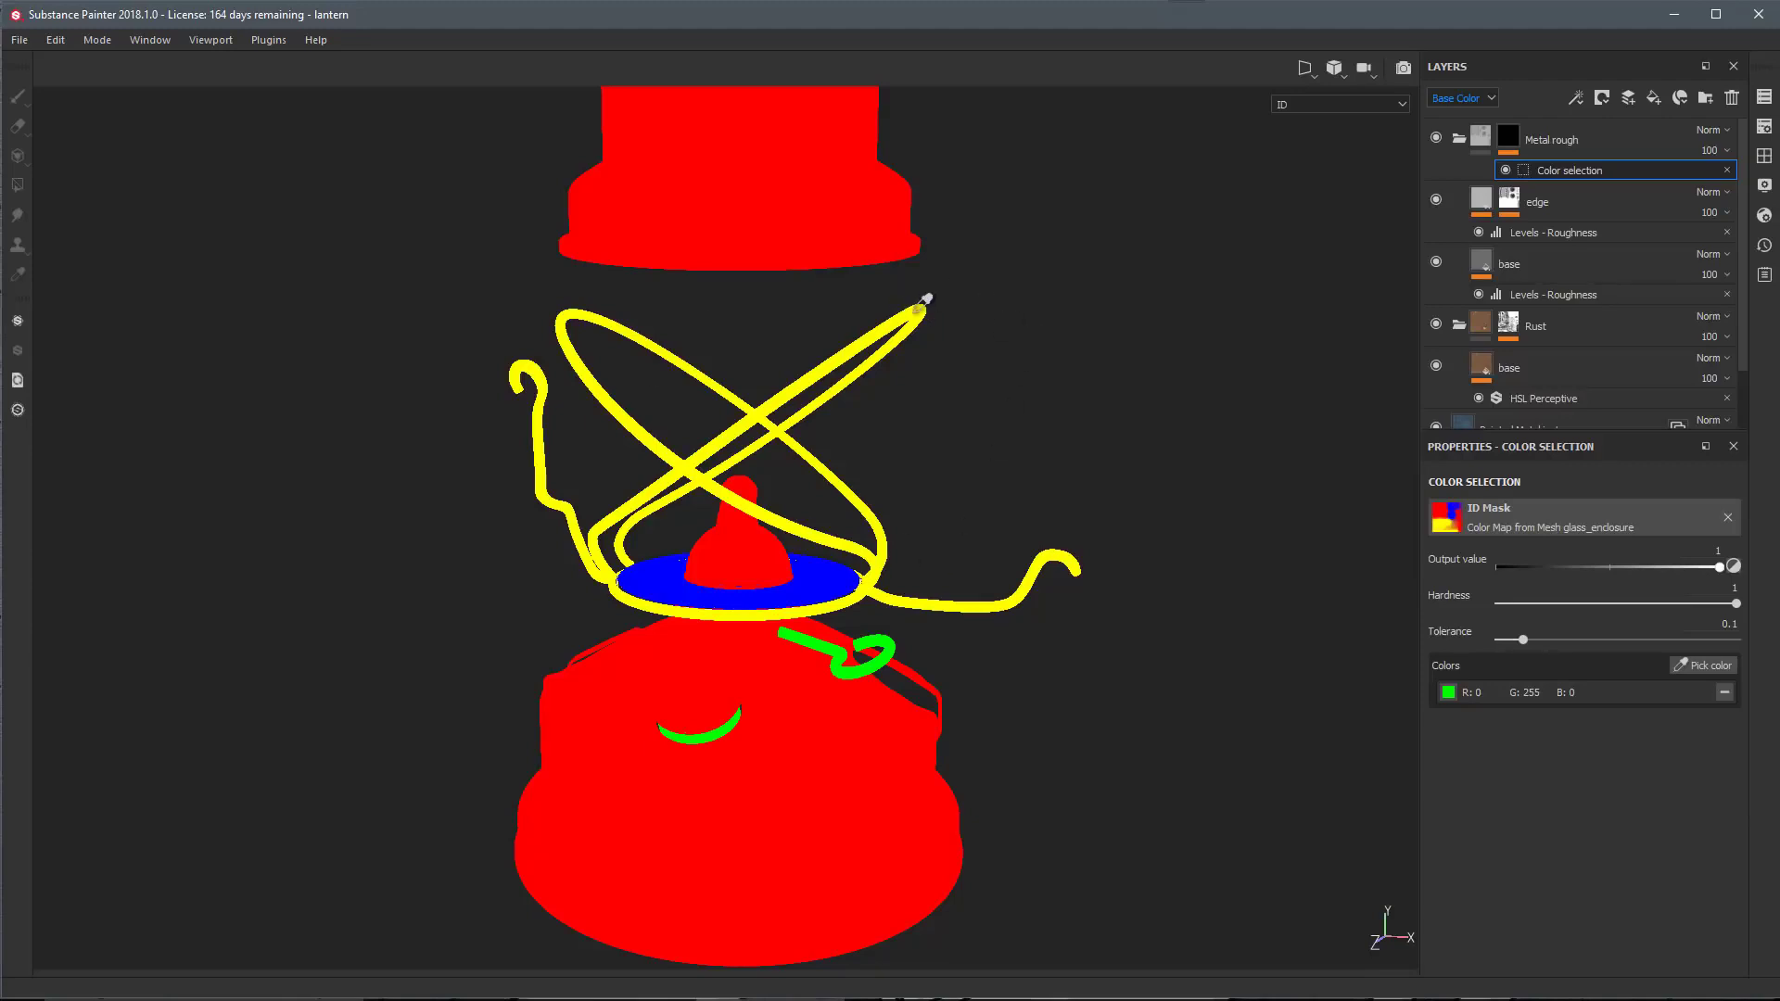
left_click(918, 305)
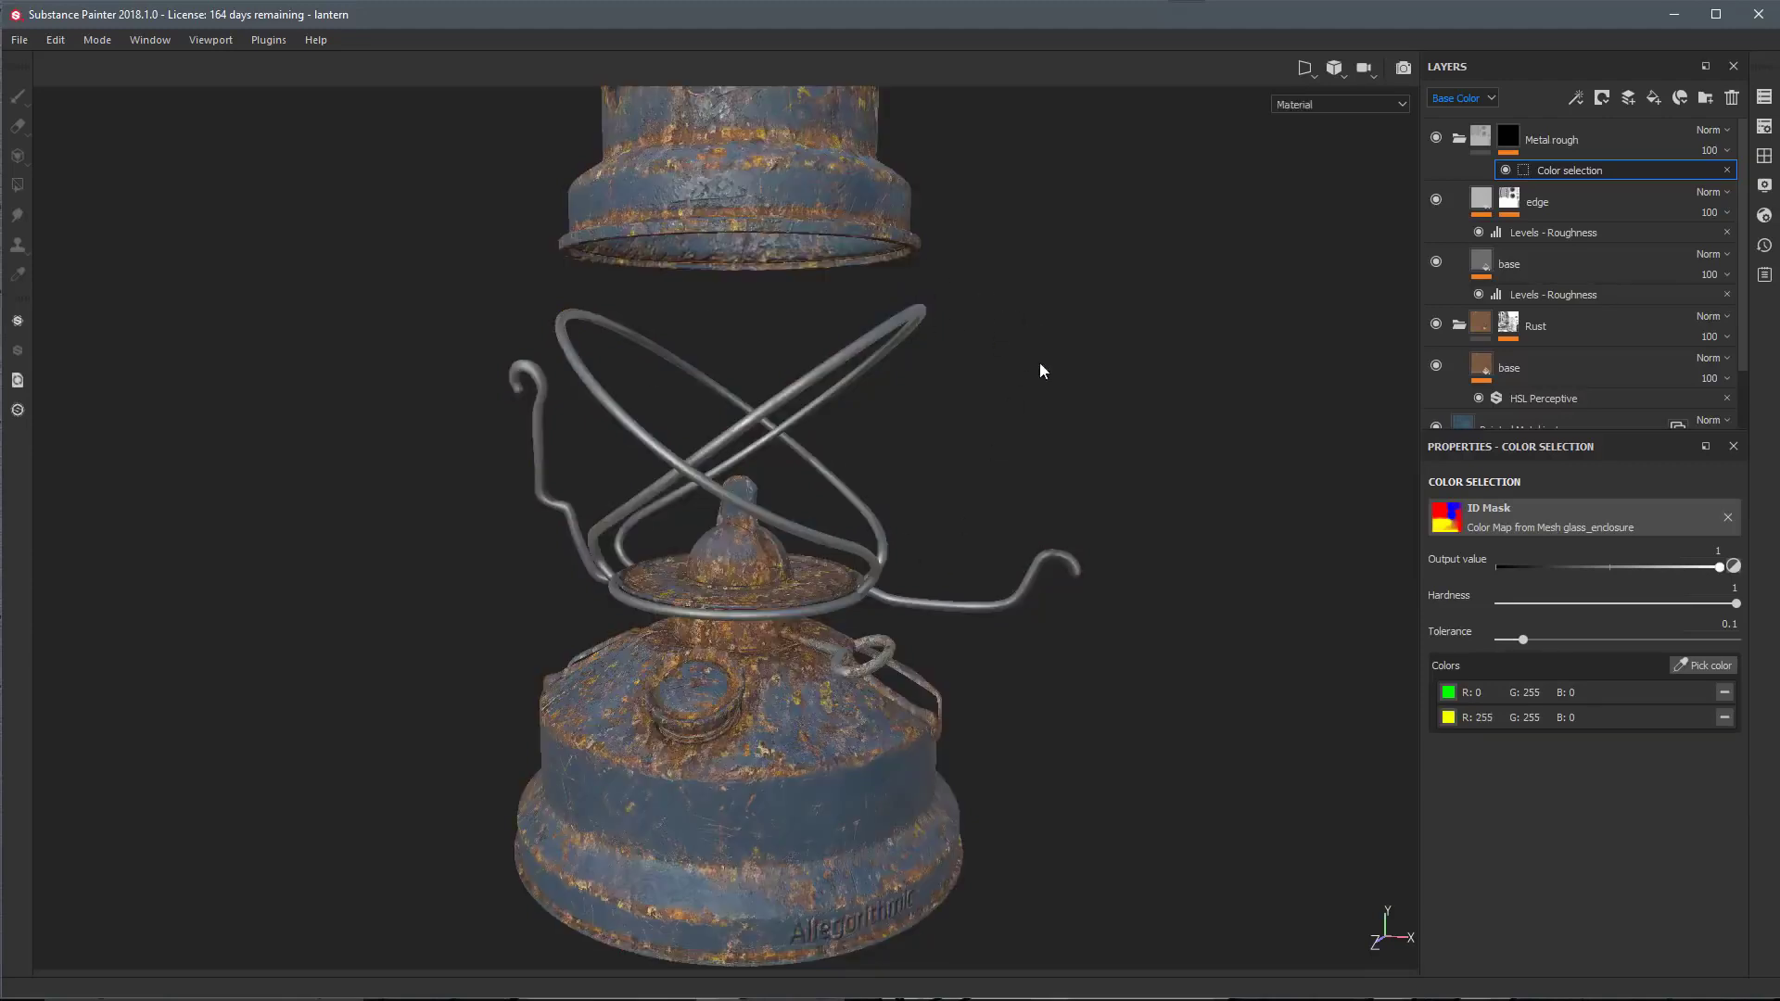
left_click_drag(608, 609, 721, 548, "alt")
scroll(909, 605, "up", 2)
left_click_drag(909, 604, 792, 468, "alt")
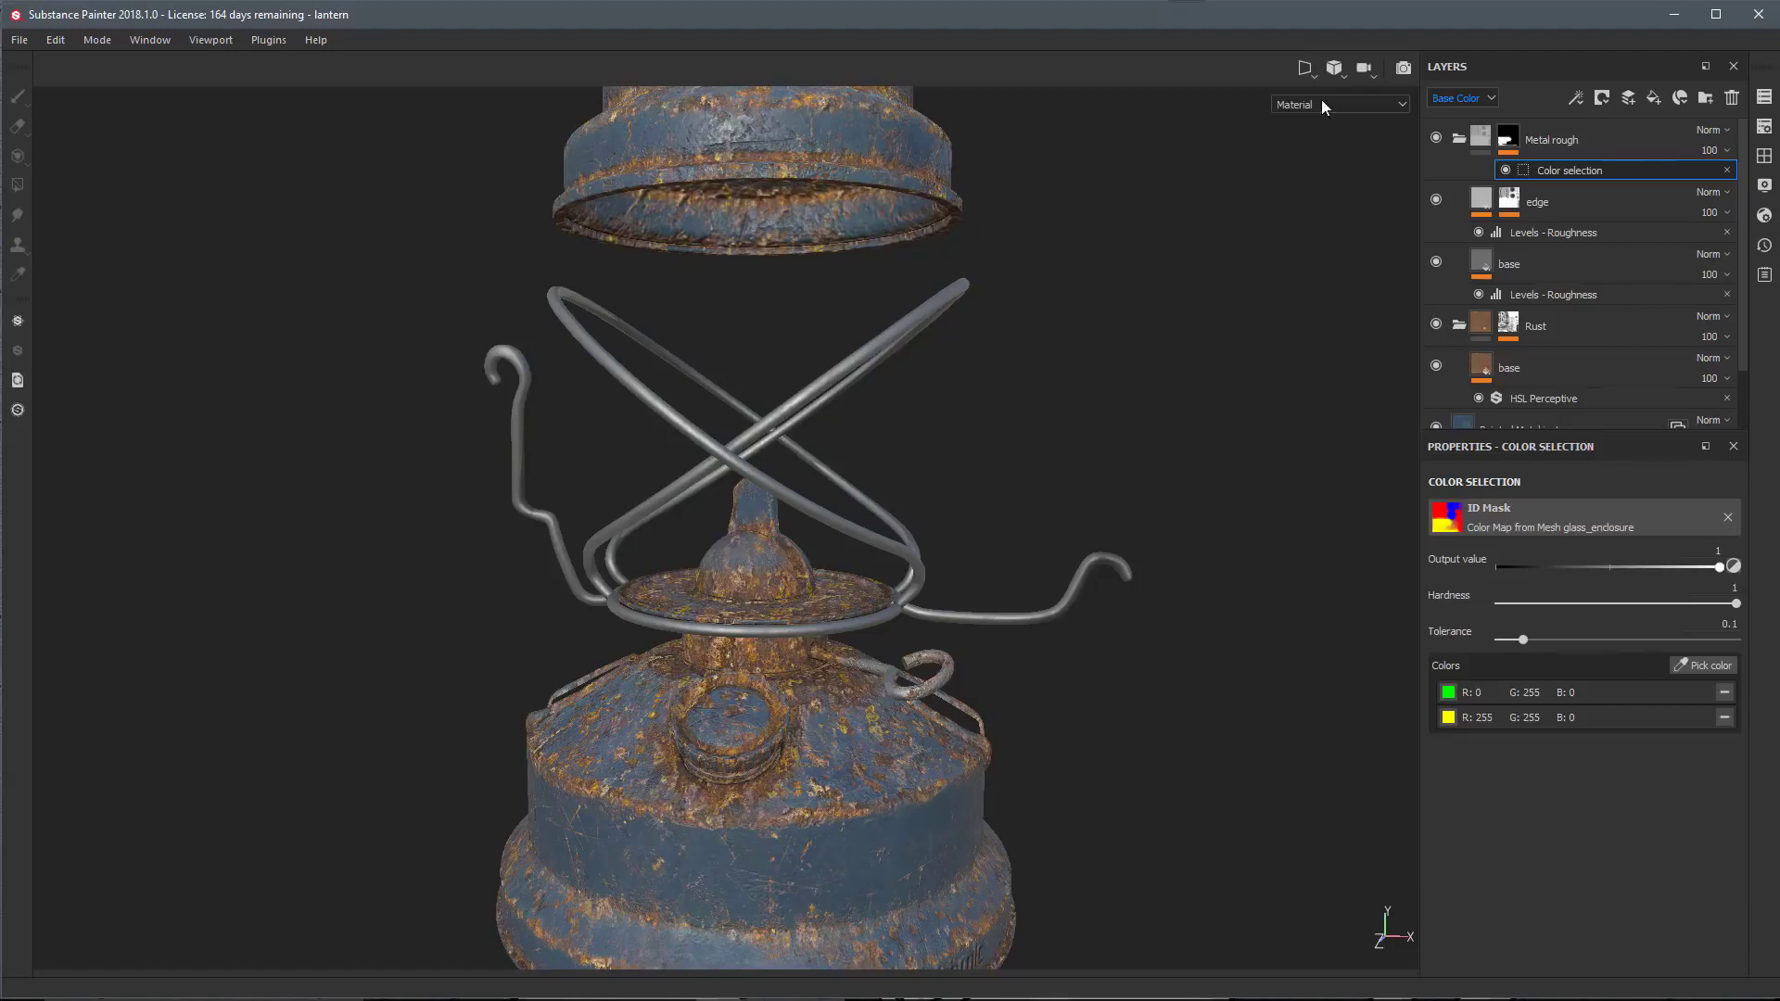
Collapse the Metal rough folder and move the Rust folder above it in the glass_enclosure layer stack
left_click(1460, 140)
left_click(1604, 202)
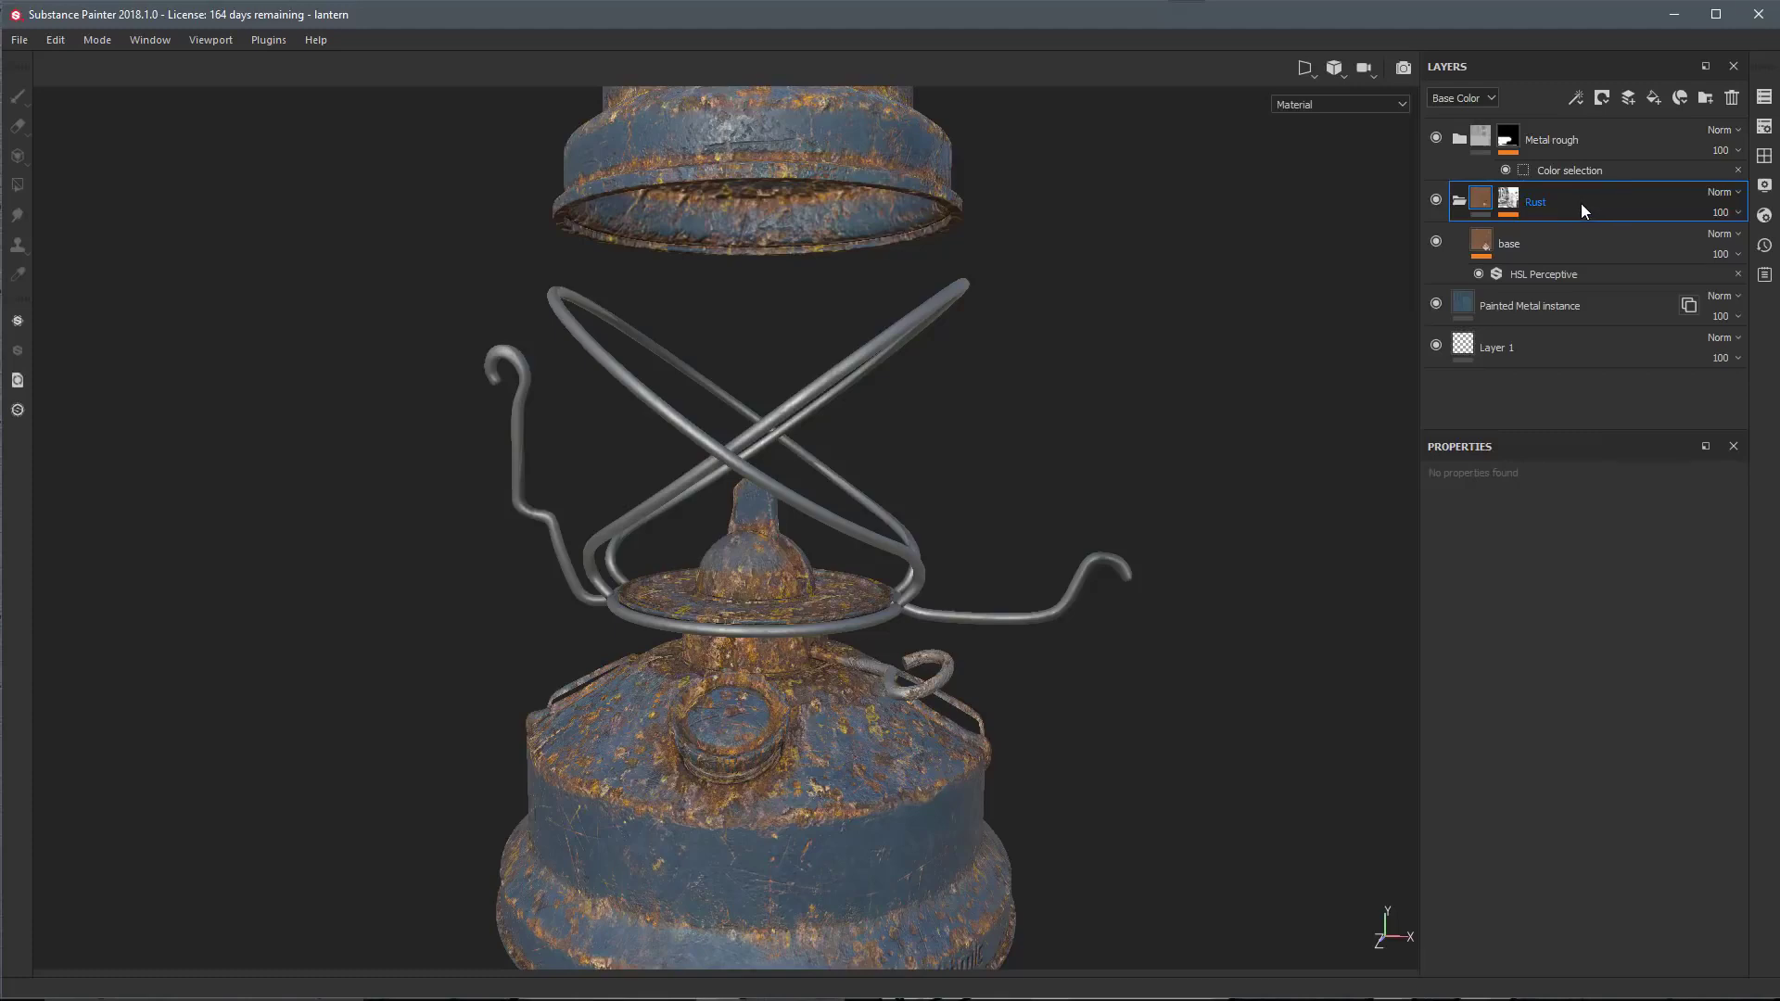
left_click_drag(1581, 203, 1585, 124)
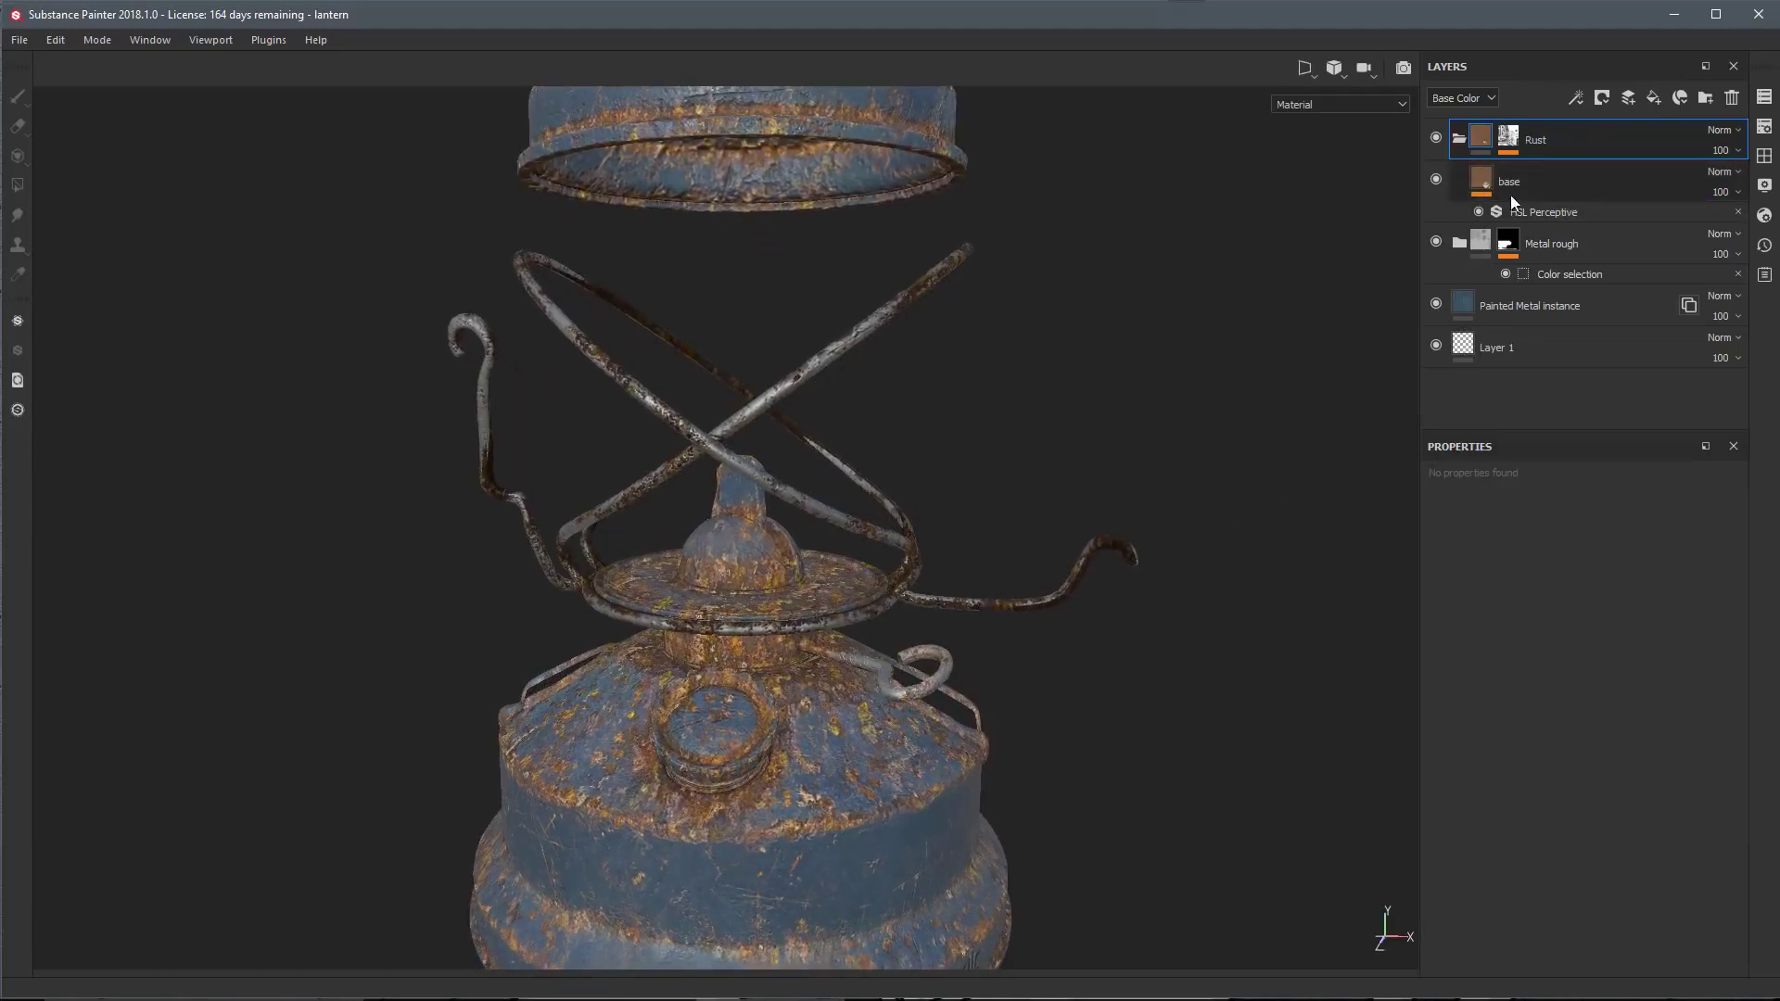
Enable the Metallic channel on the base fill layer in the Rust folder of glass_enclosure
left_click(1483, 187)
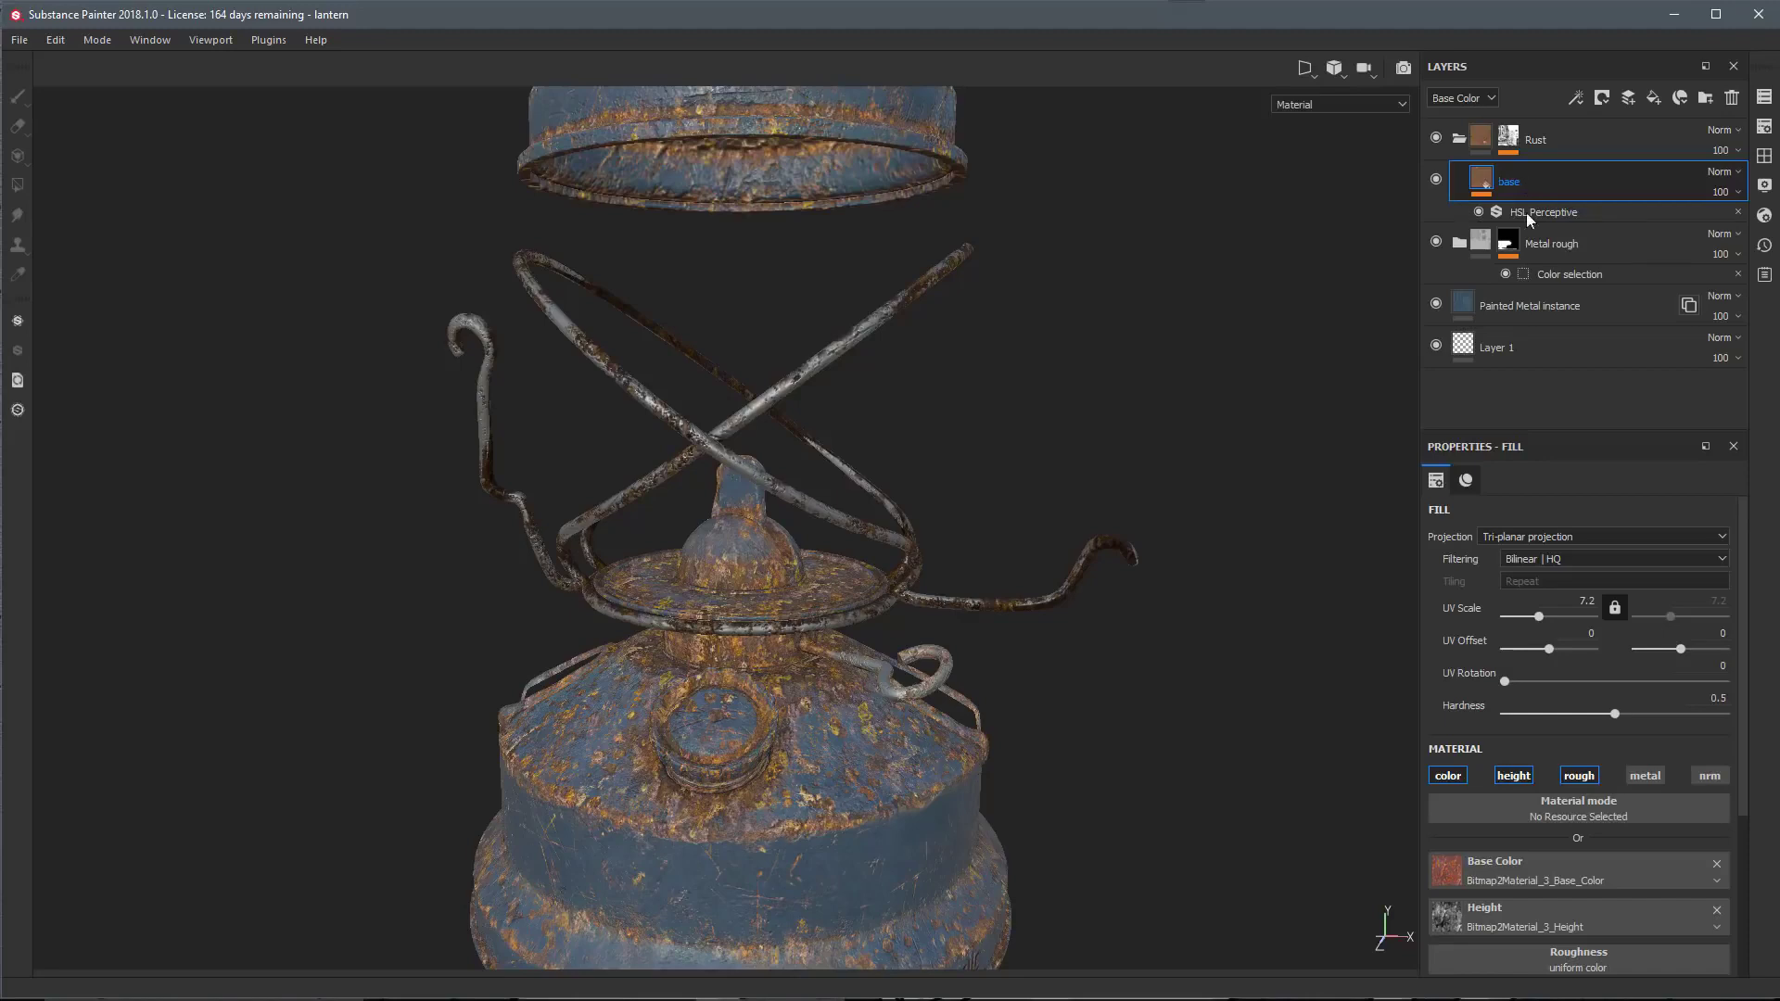
left_click(1646, 776)
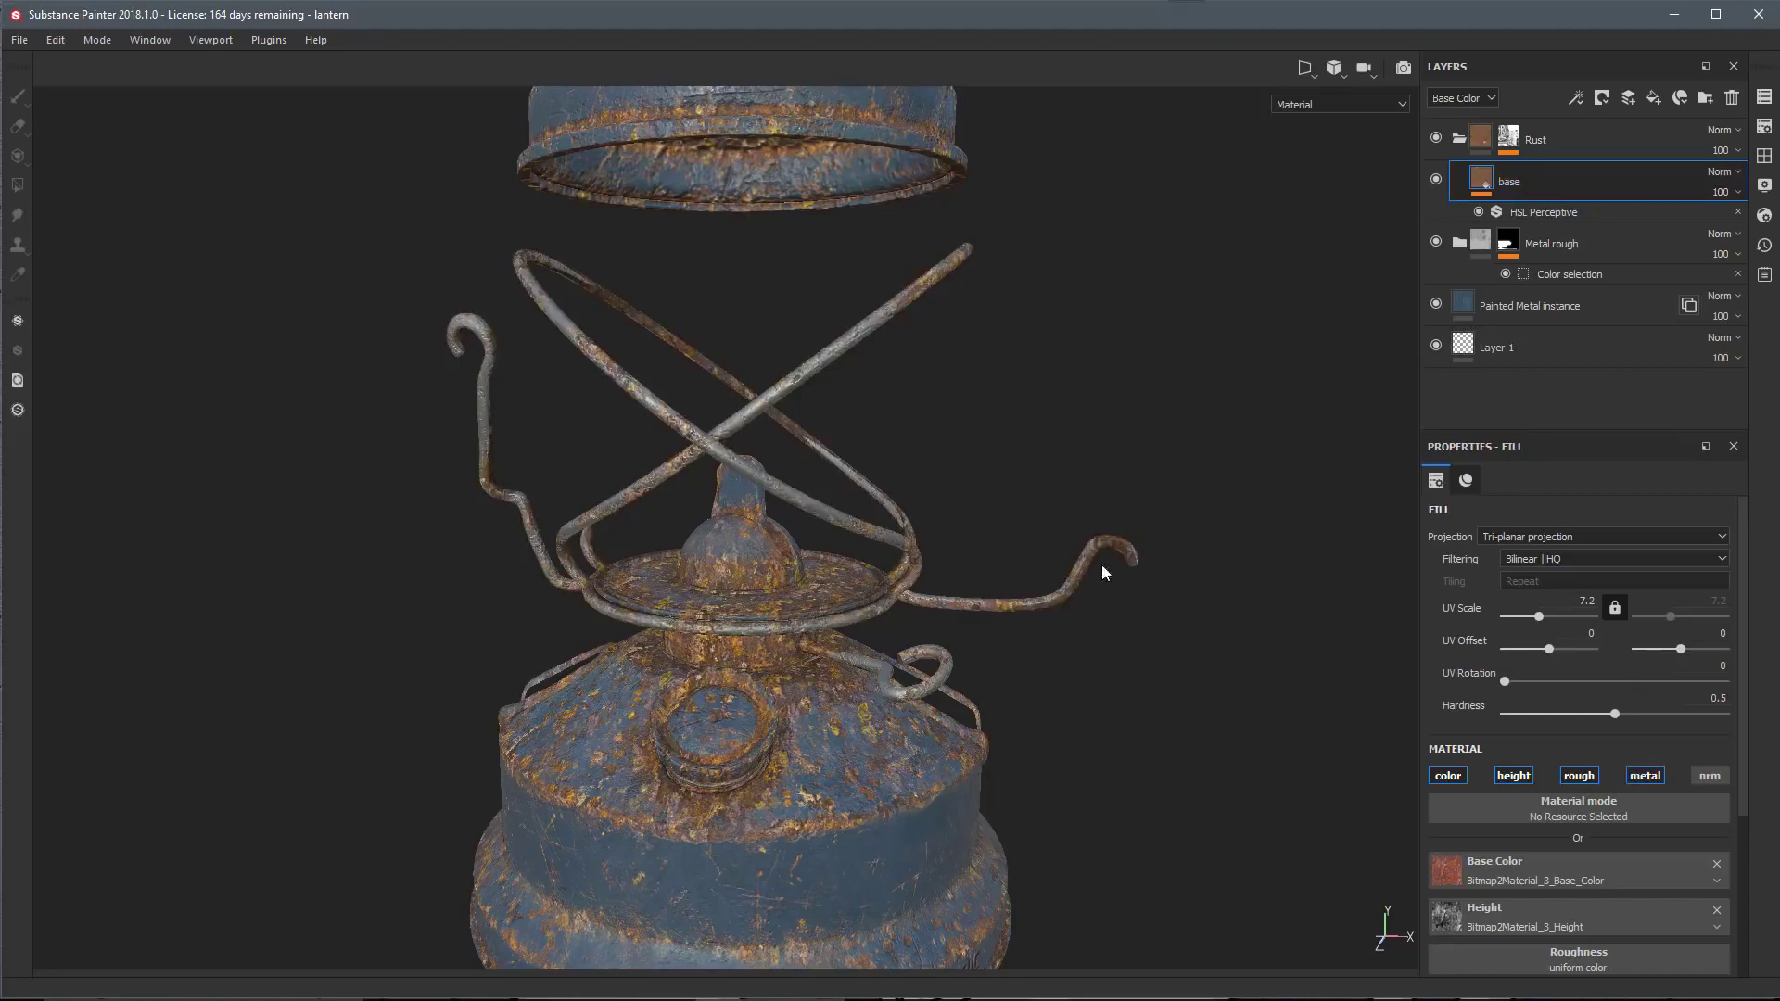
mouse_move(1109, 537)
left_mouse_down("alt")
mouse_move(886, 370)
mouse_move(872, 461)
mouse_move(941, 510)
left_mouse_up("alt")
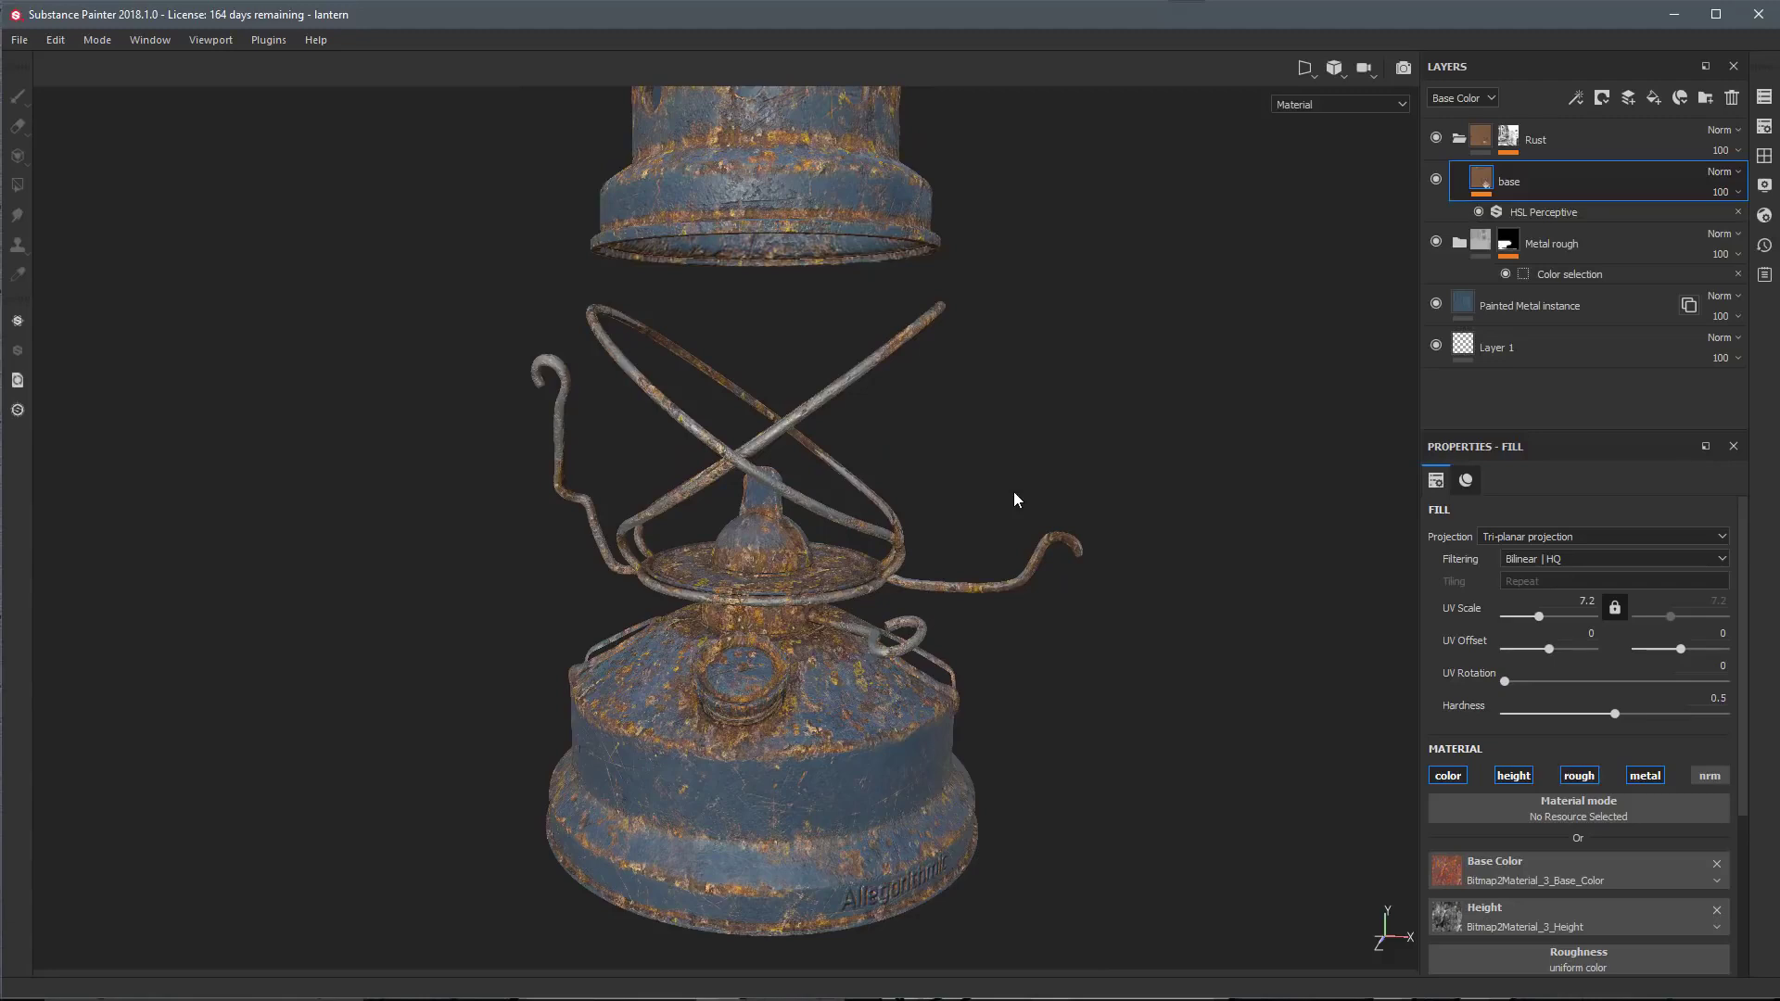
left_click_drag(830, 498, 850, 425, "alt")
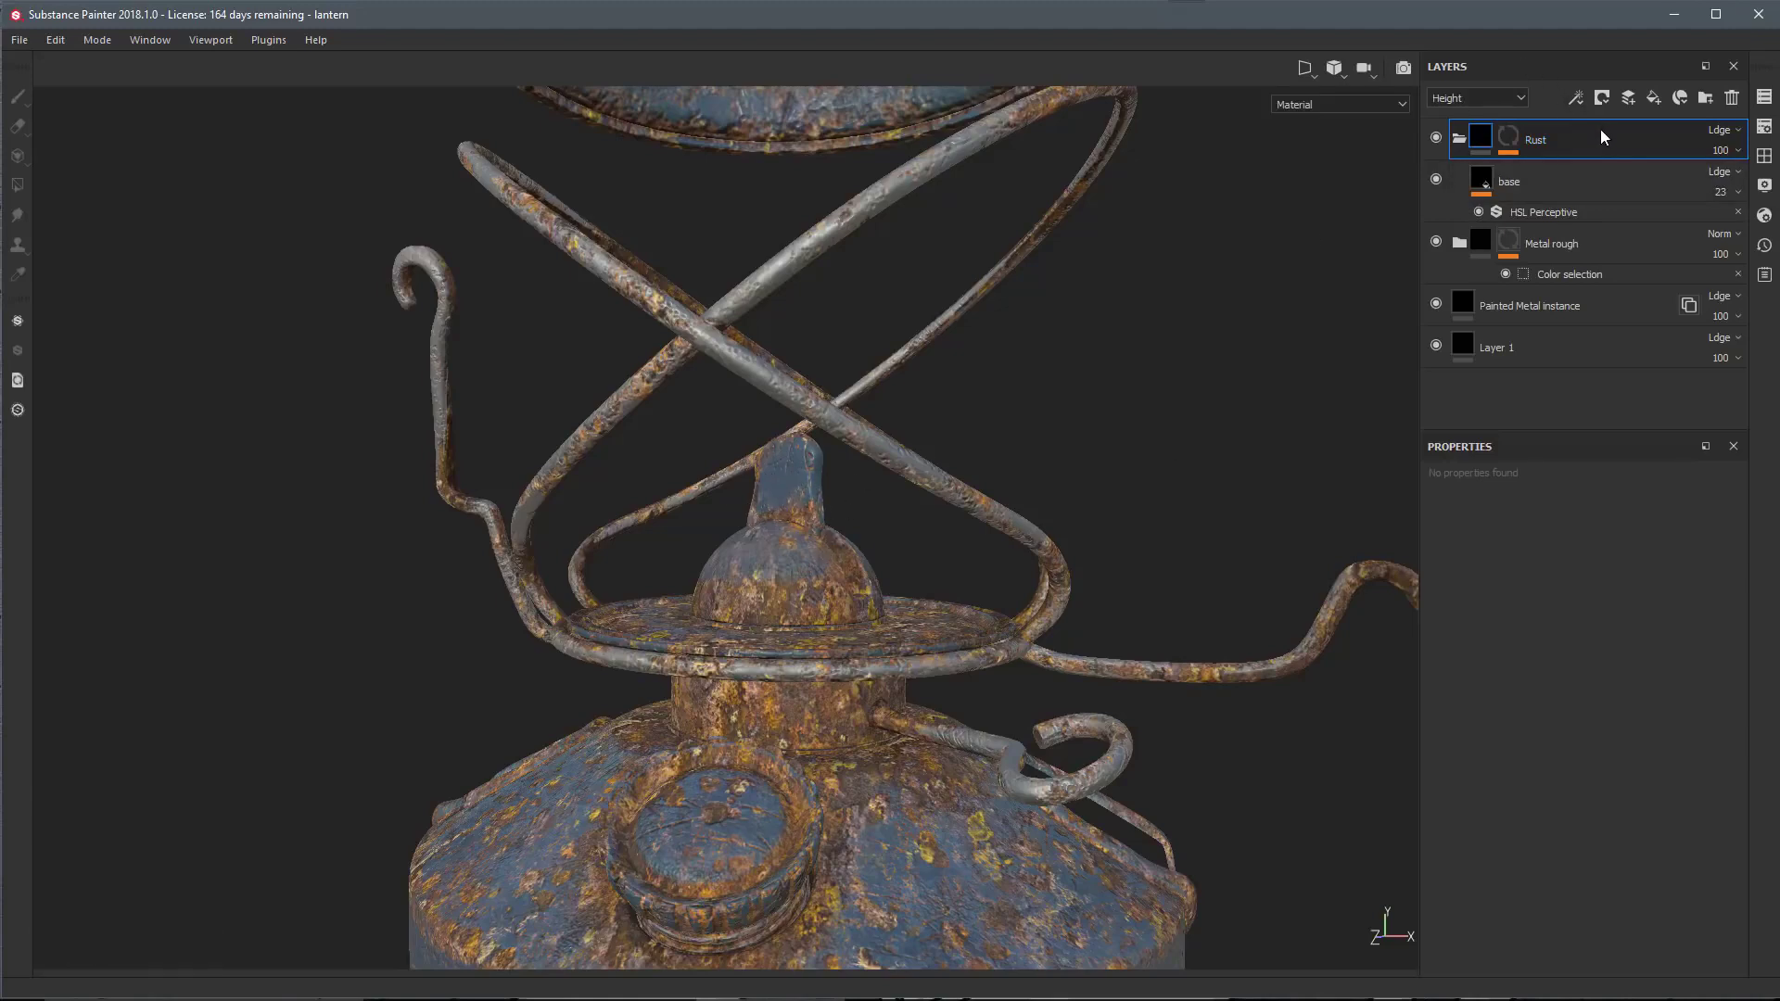
Add a fill layer with all channels enabled above the Rust folder and hide it
left_click(1652, 96)
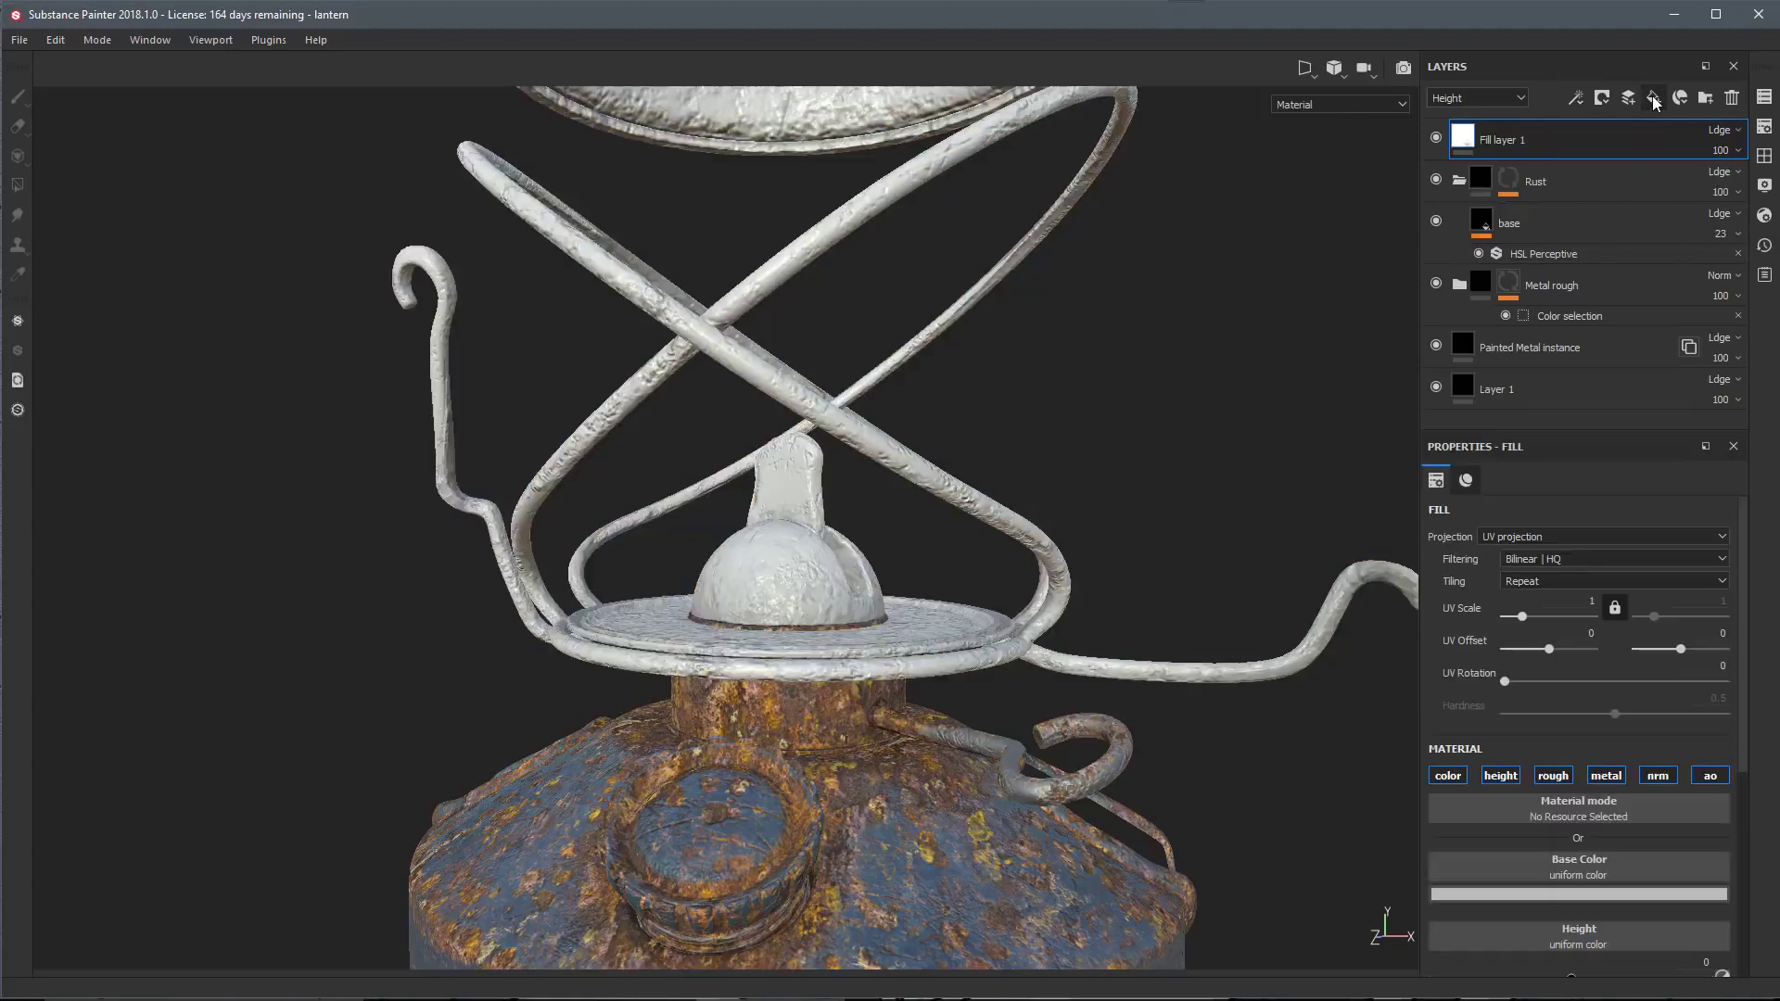
left_click_drag(971, 621, 885, 572, "alt")
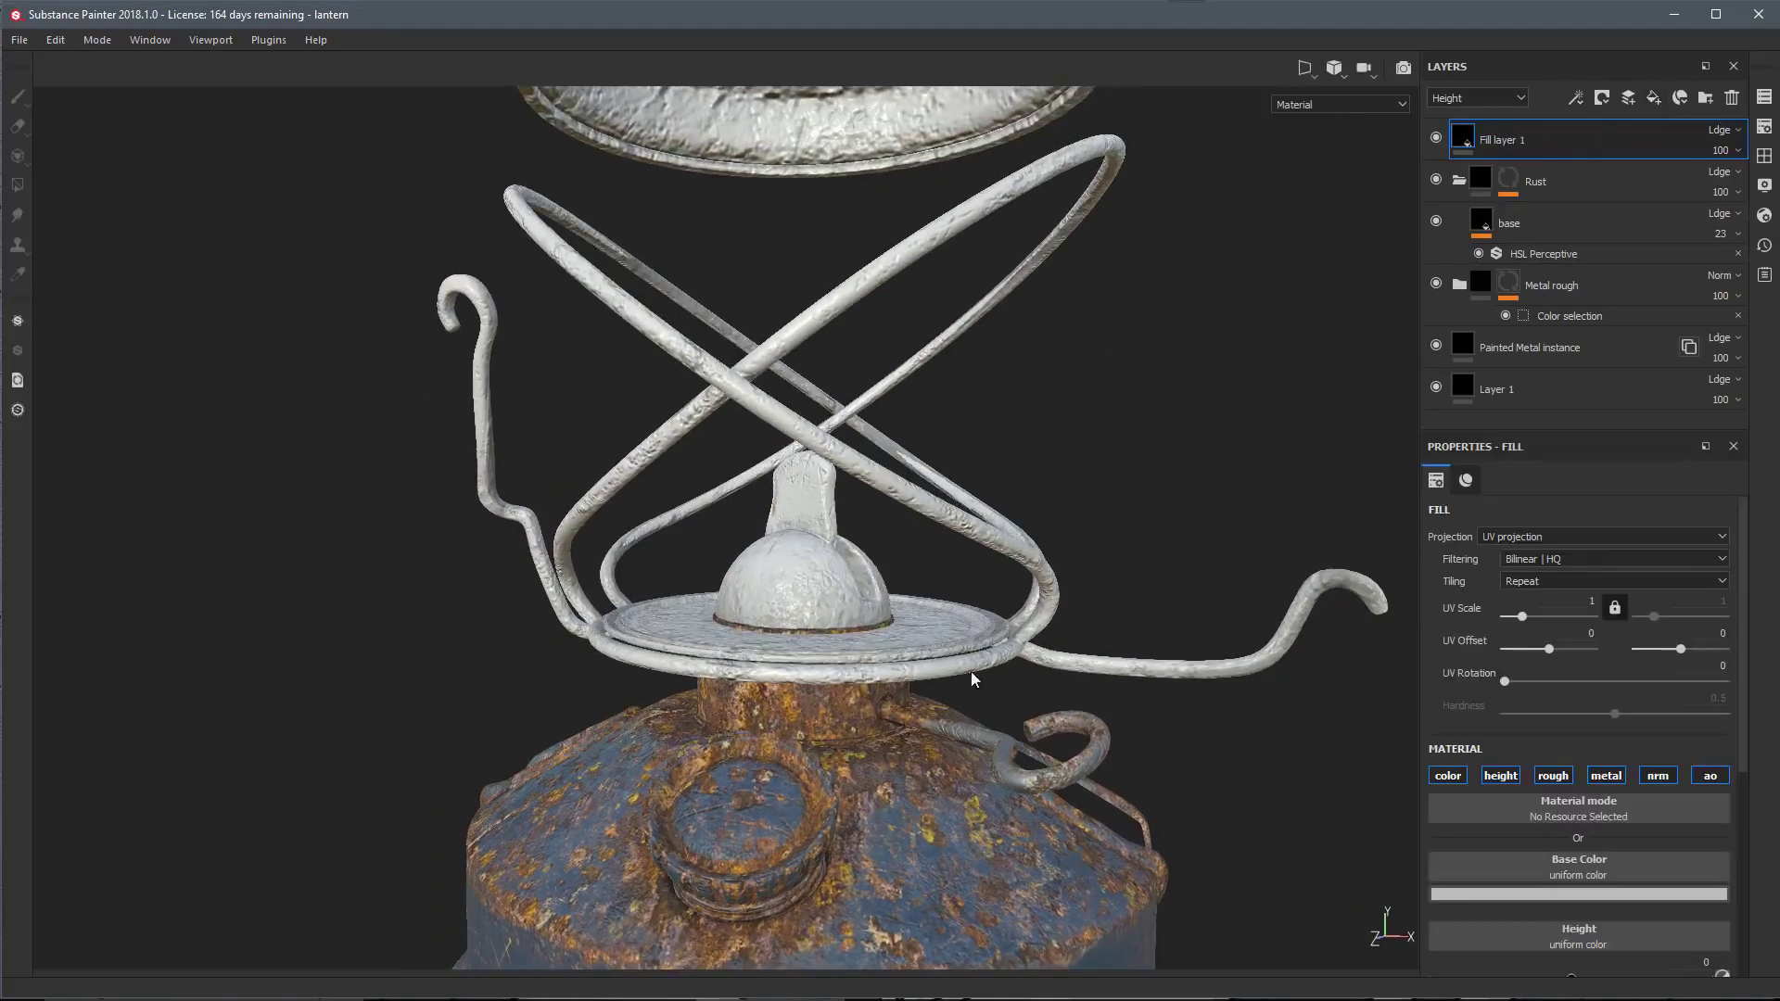
key("f")
left_click(1436, 138)
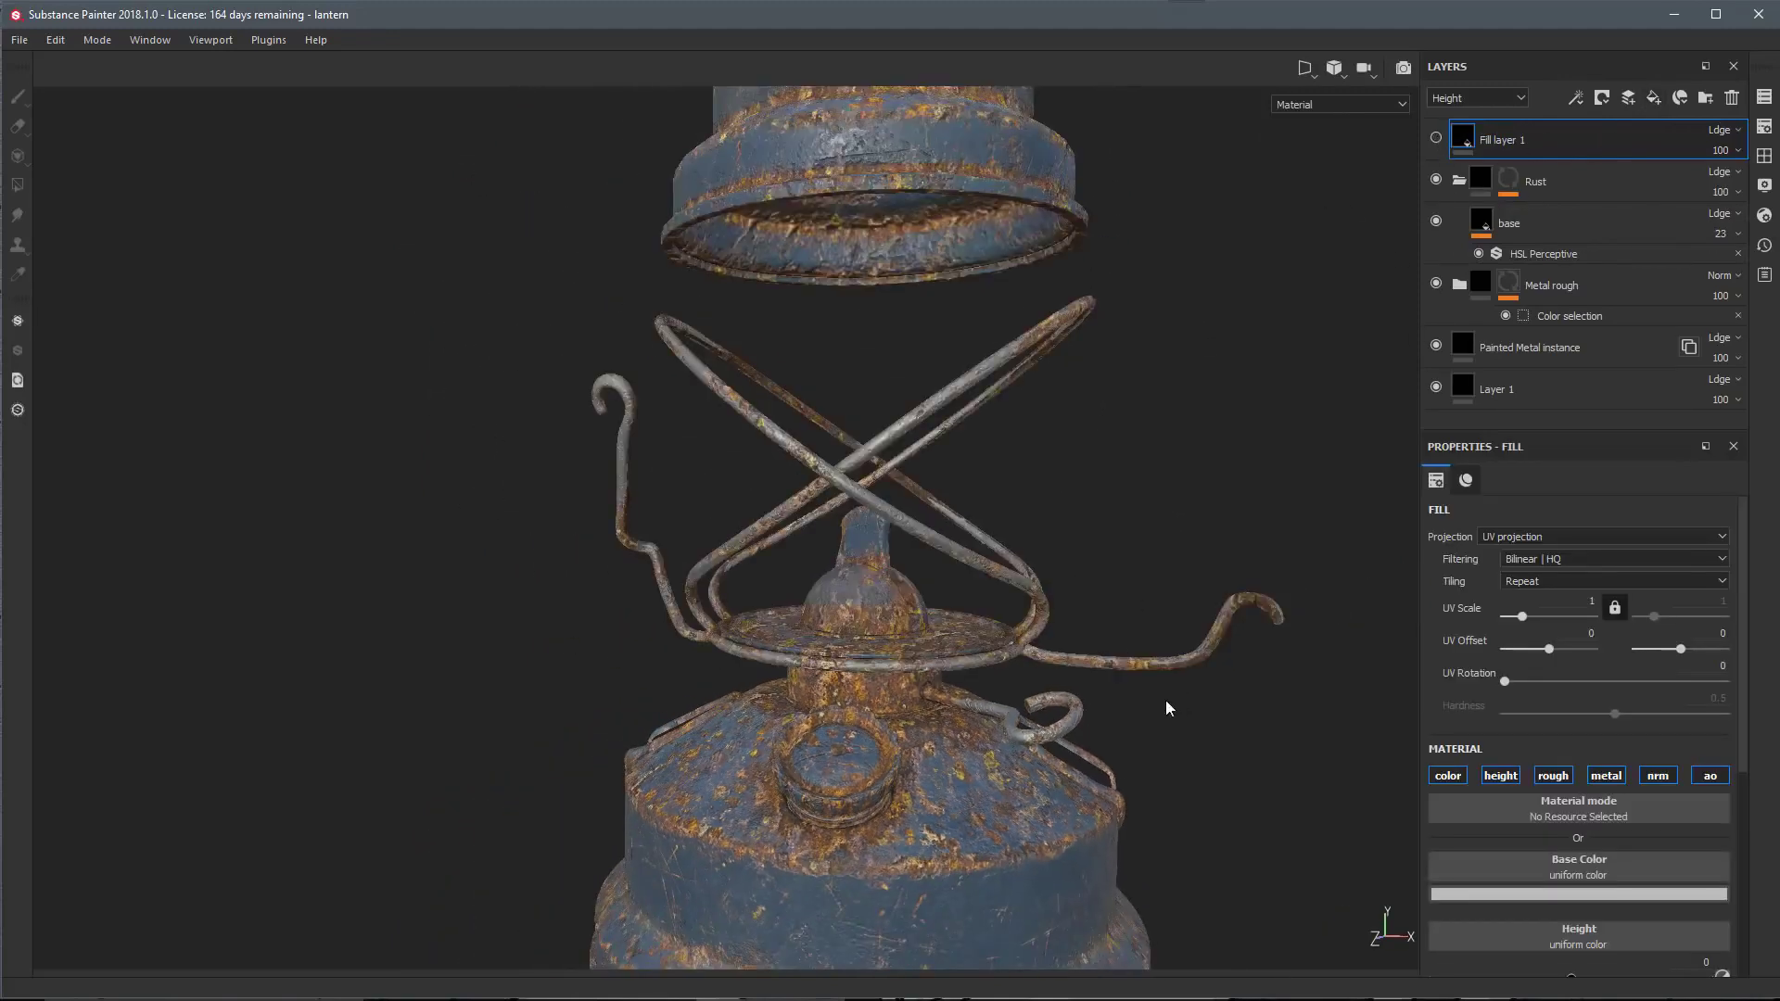
left_click_drag(1088, 660, 921, 557, "alt")
Isolate the glass_enclosure texture set in the viewport and frame all of its parts
left_click(1764, 96)
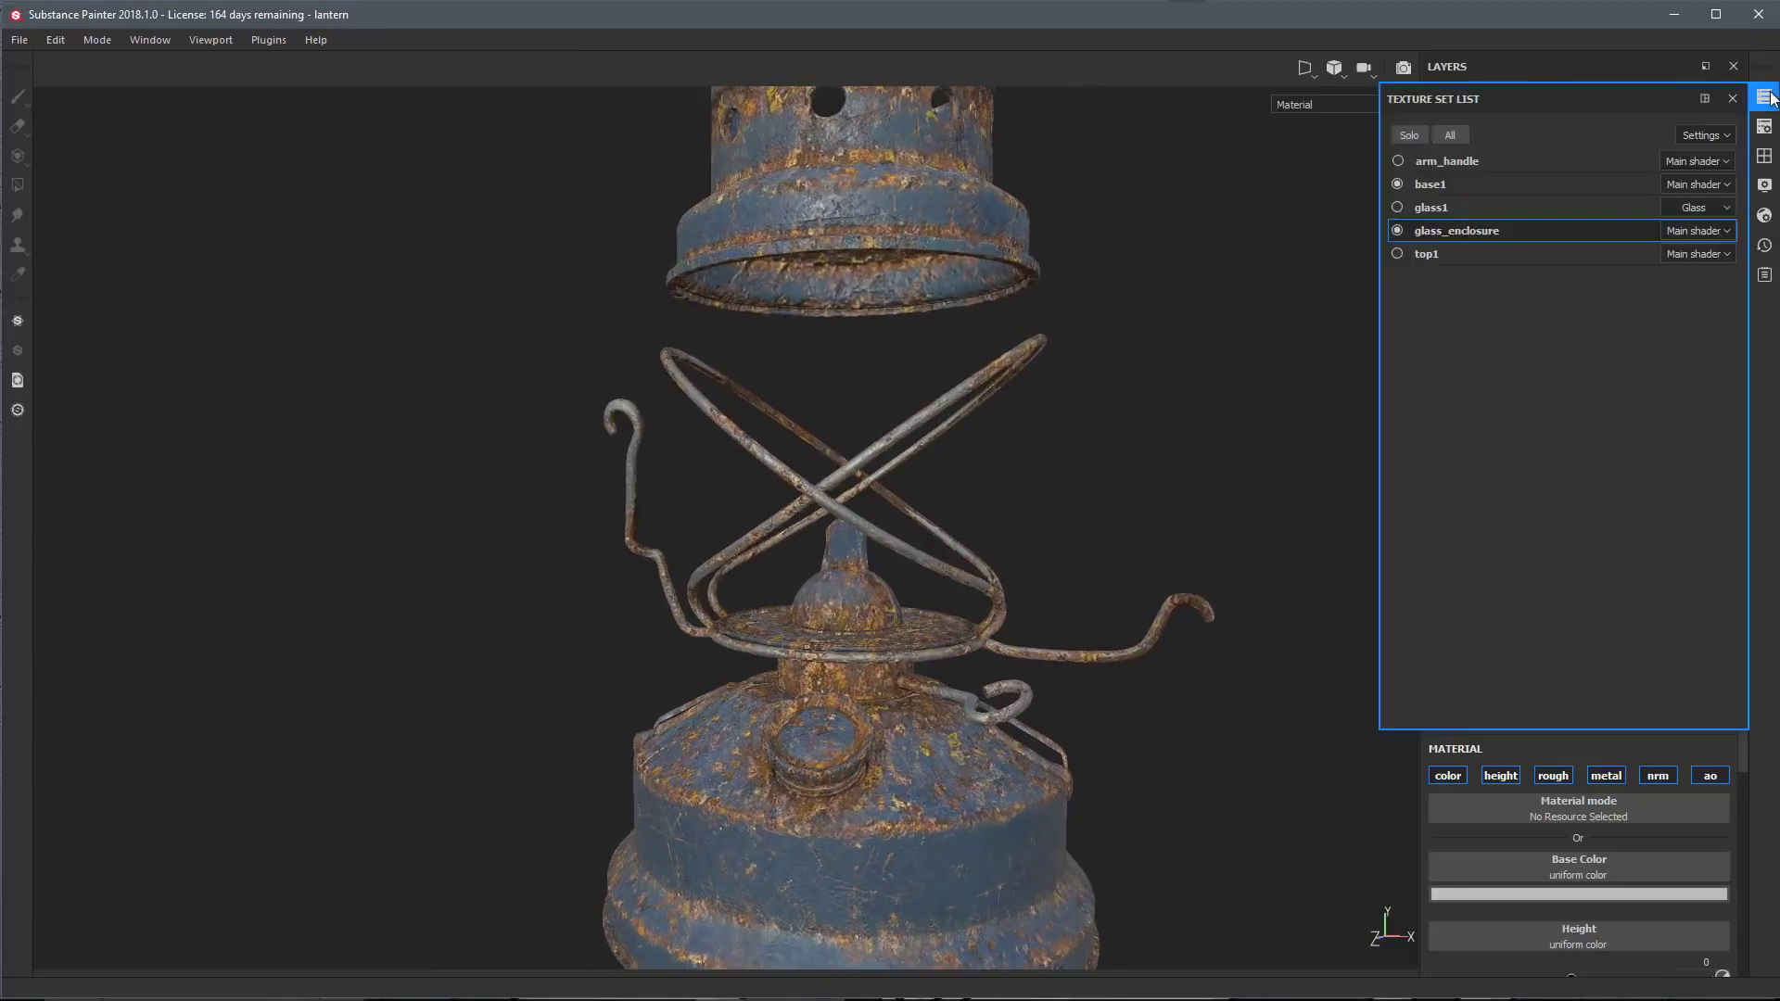
left_click(1408, 135)
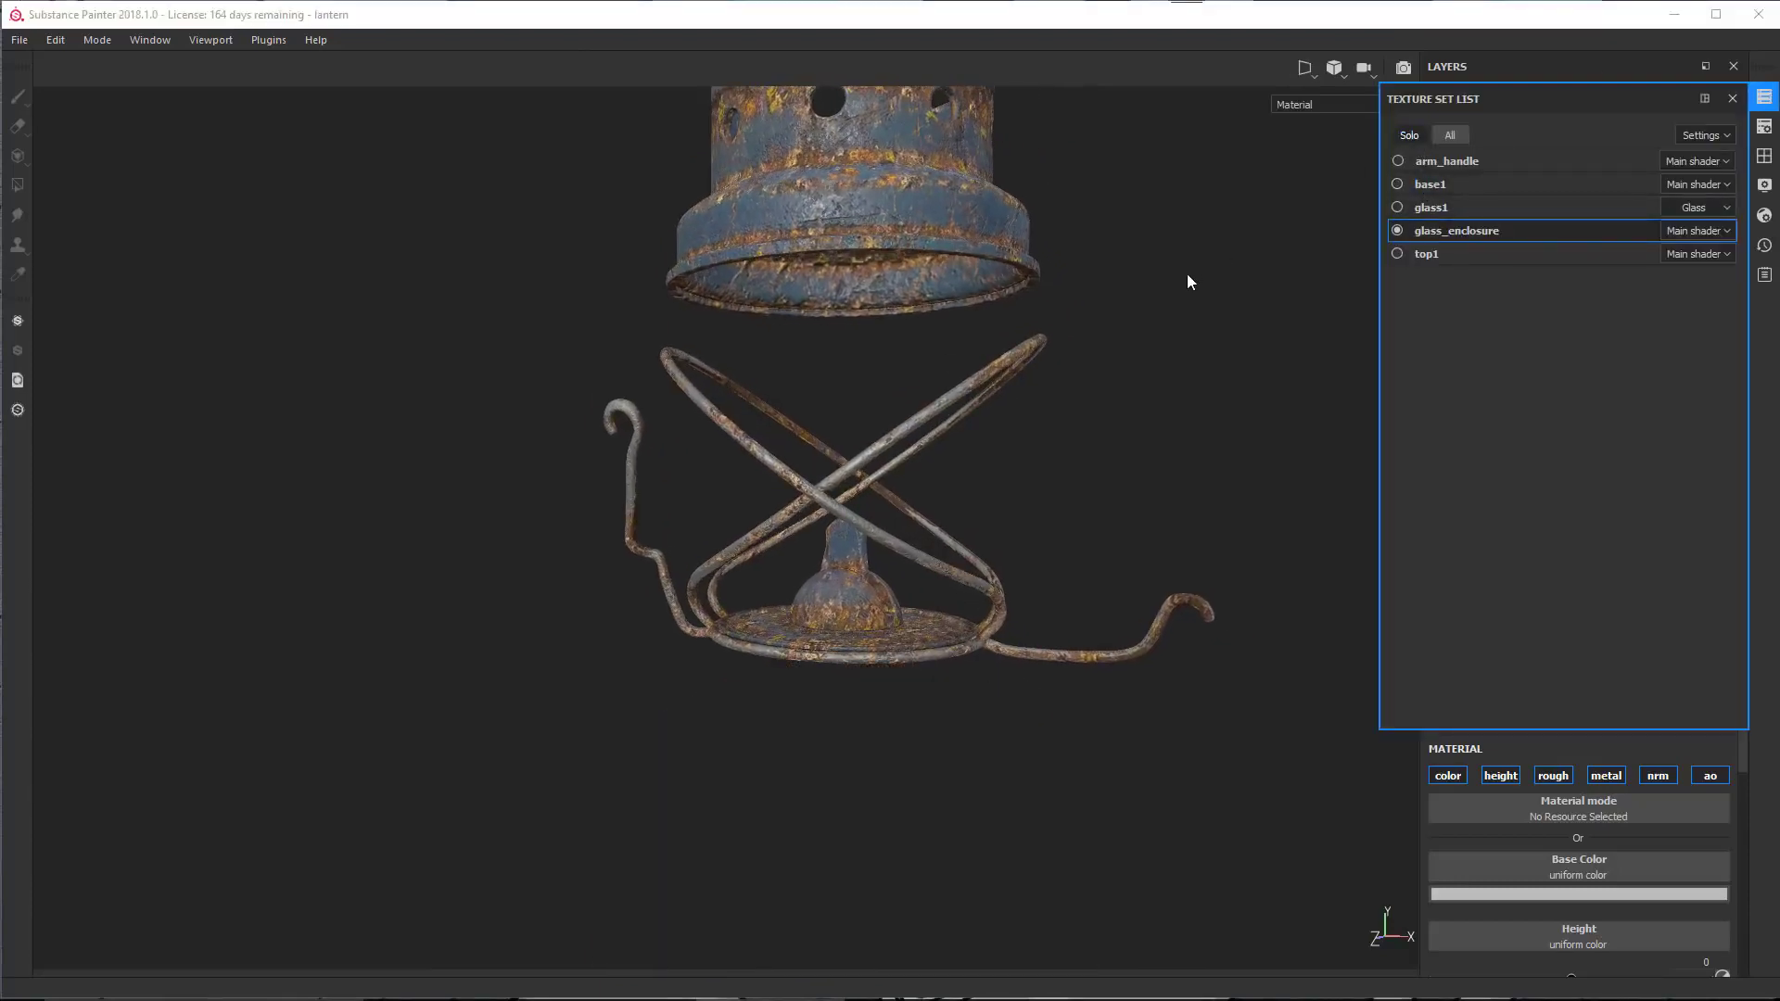
left_click(1733, 98)
left_click_drag(890, 556, 959, 626, "alt")
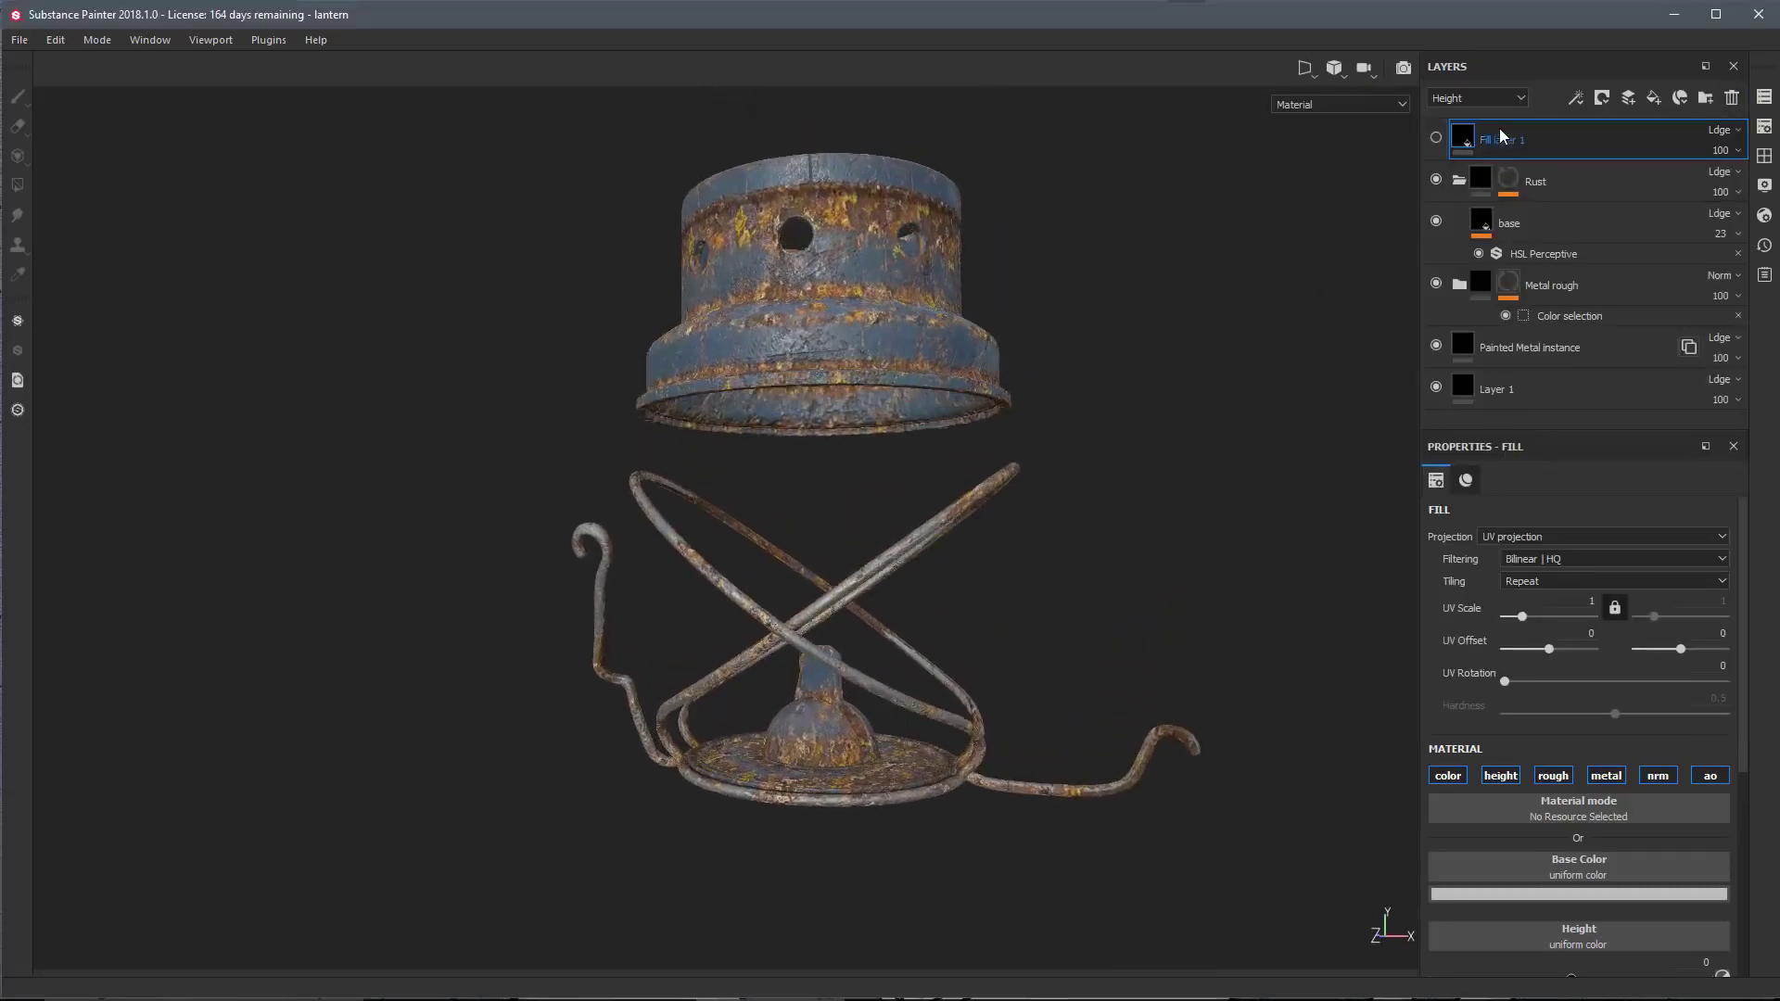
Collapse the Rust folder and keep the Metal rough folder collapsed in the layer stack
left_click(1480, 178)
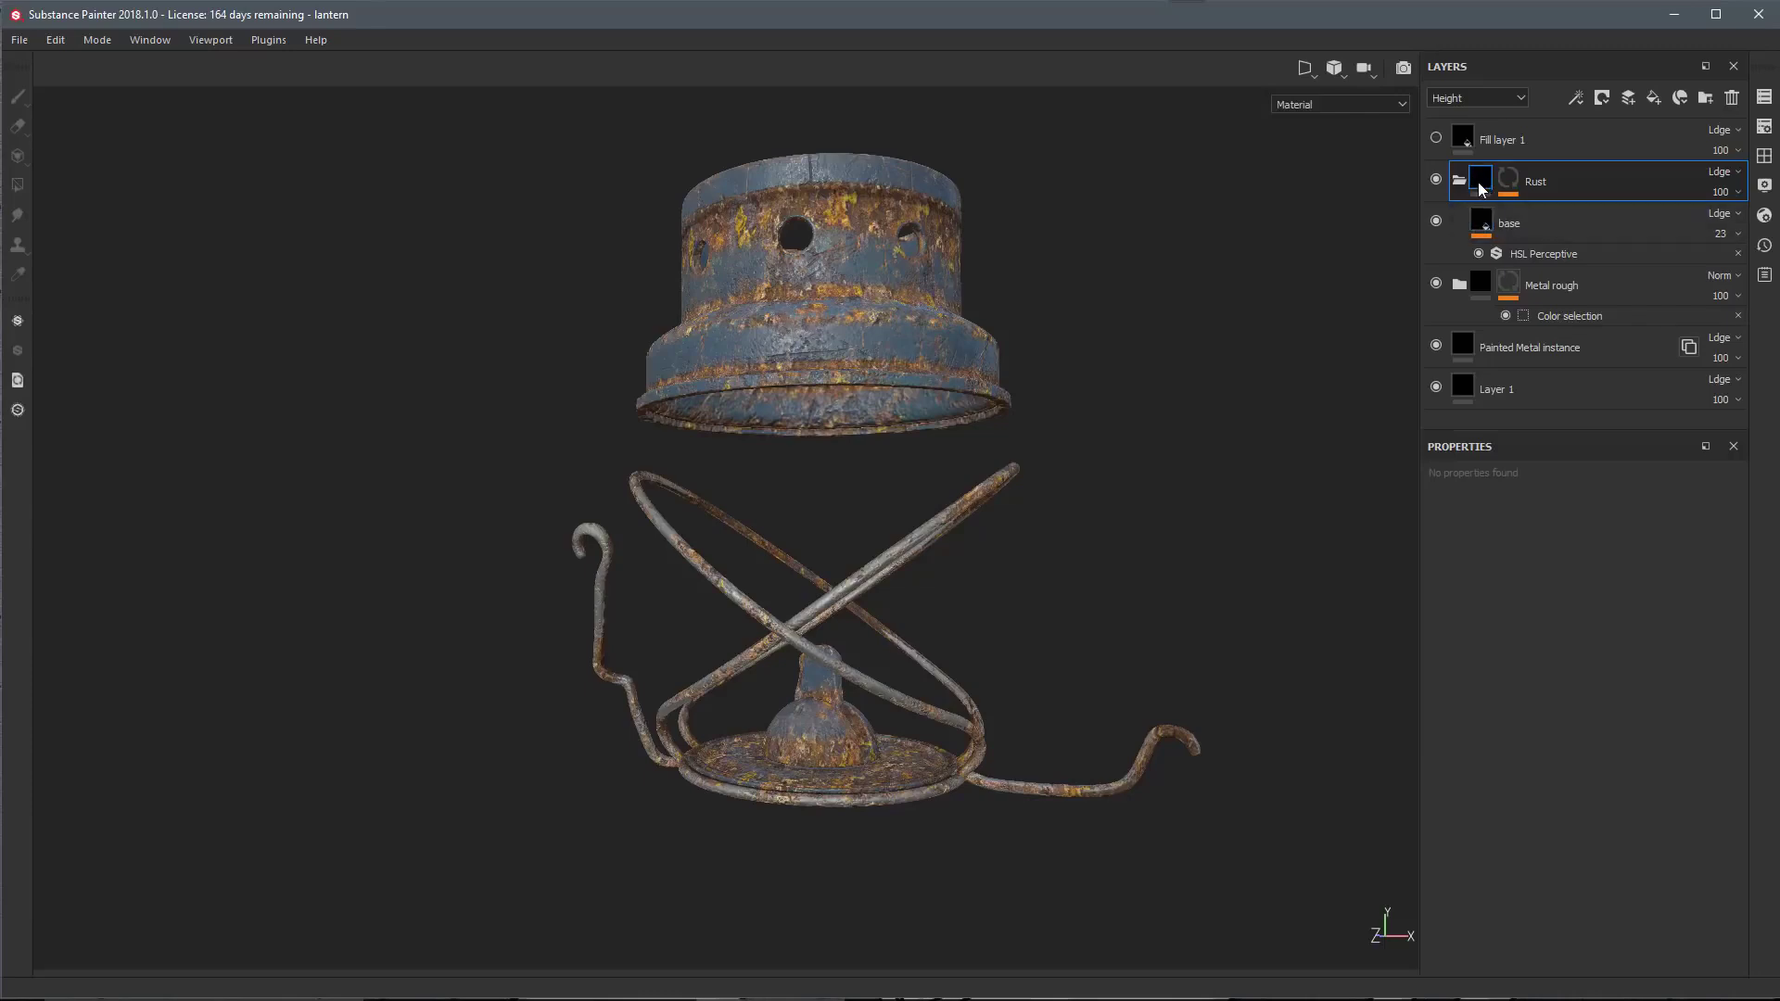
left_click(1461, 182)
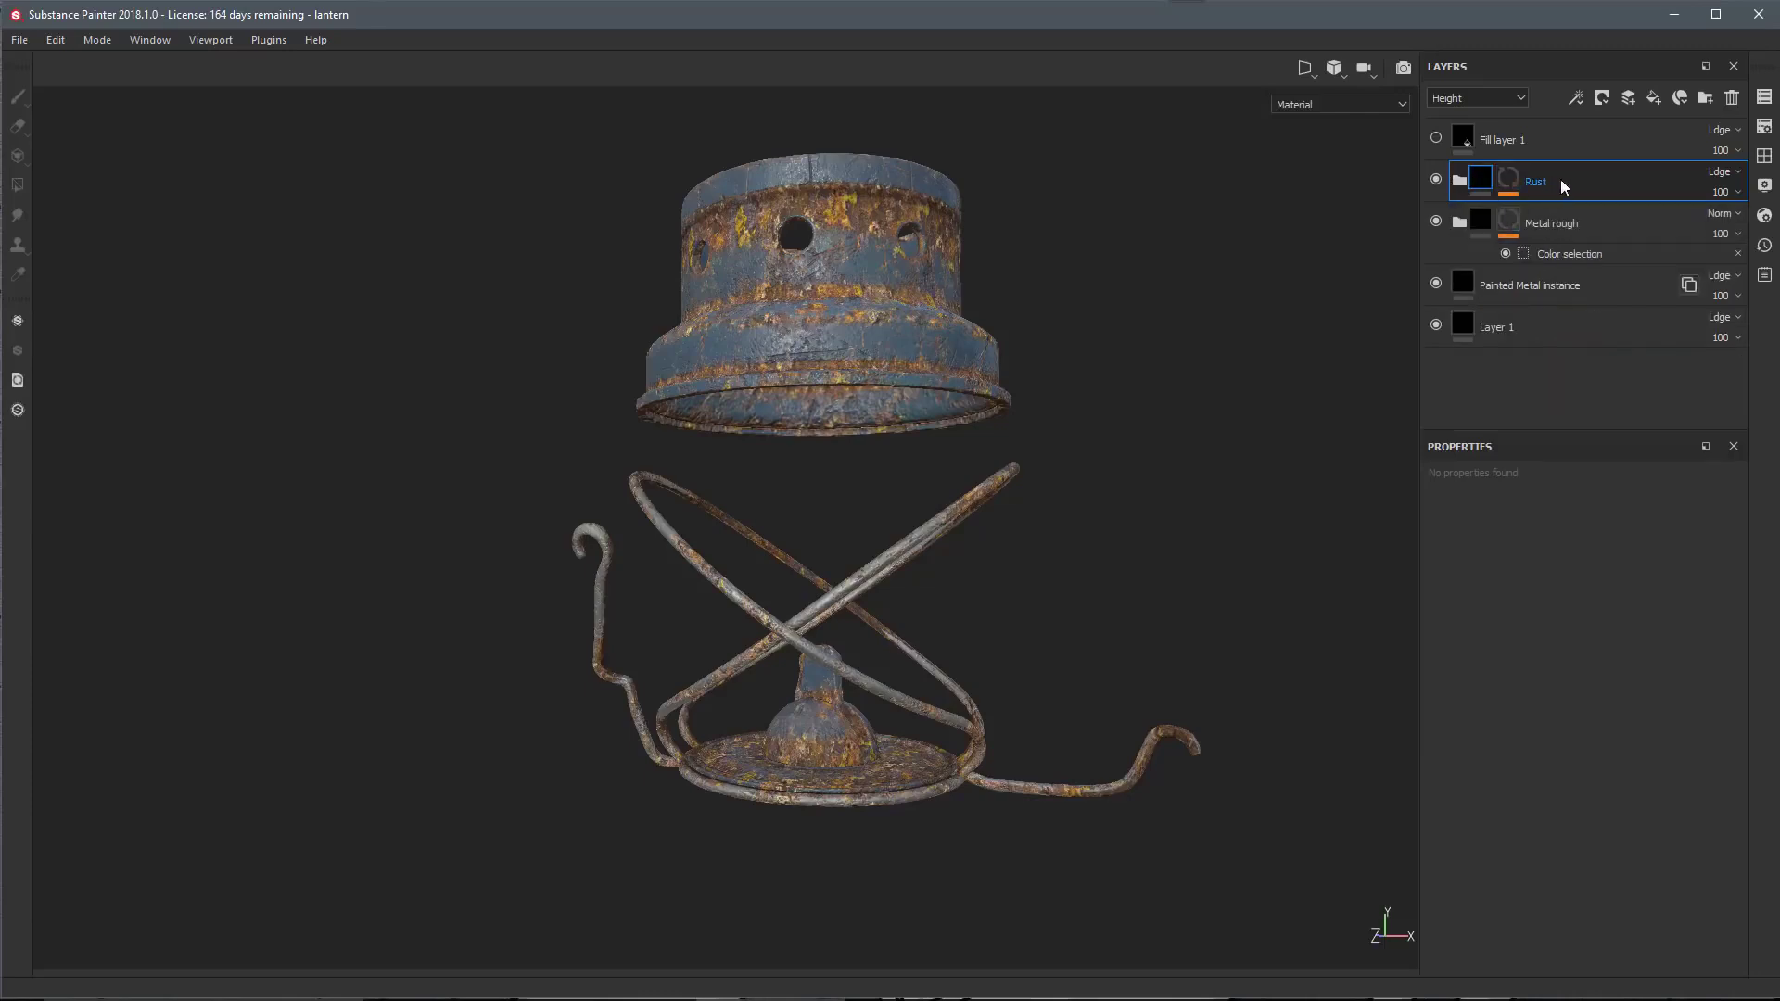
left_click(1457, 182)
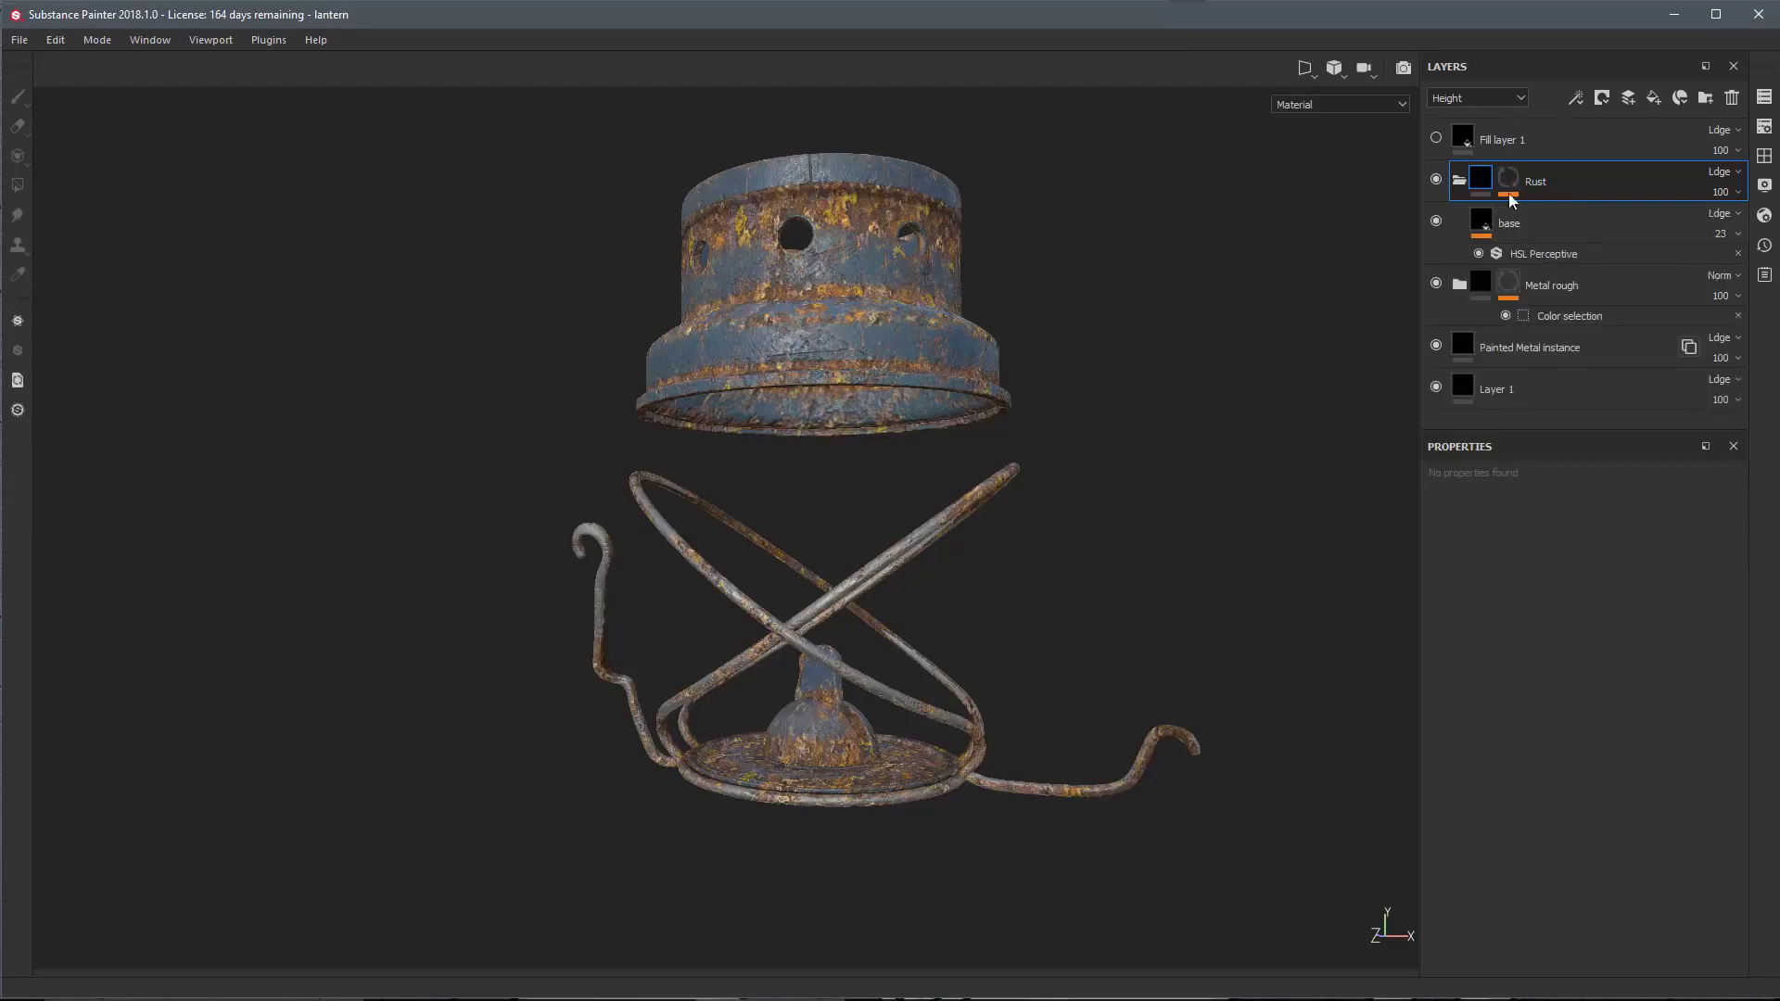
left_click(1457, 181)
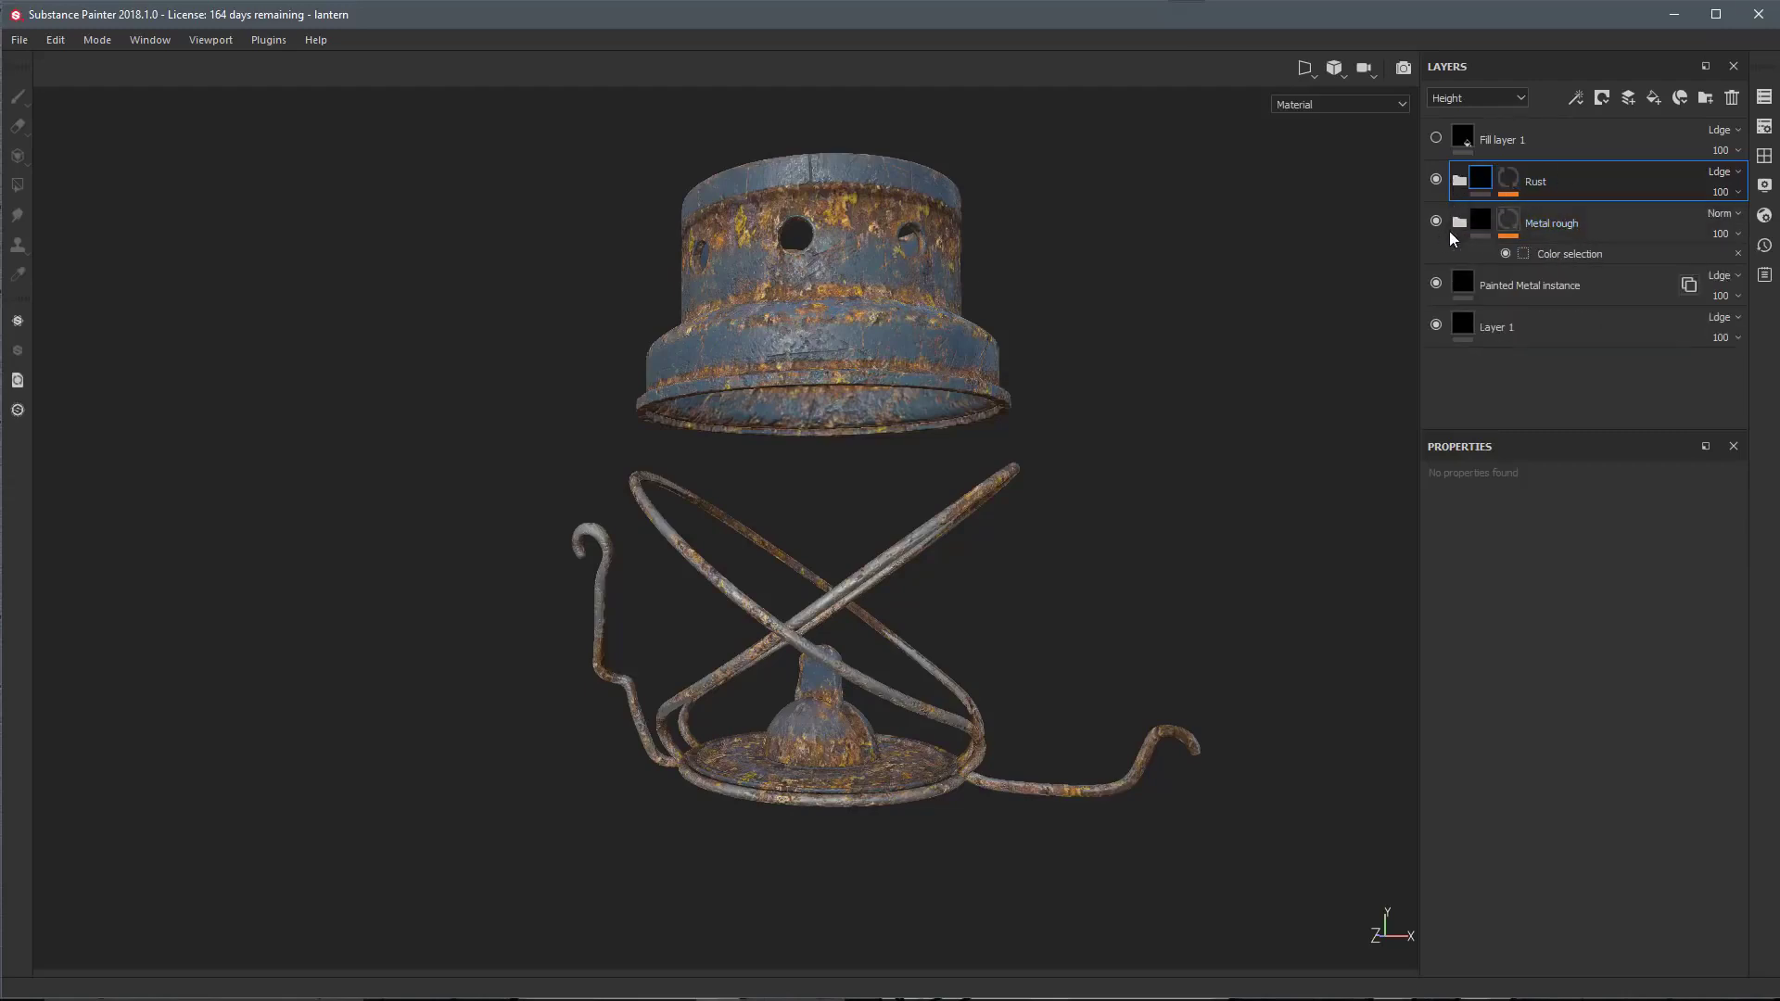
left_click(1461, 226)
left_click(1460, 225)
Create a new folder named Wick directly above the Rust folder
left_click(1708, 98)
double_click(1512, 183)
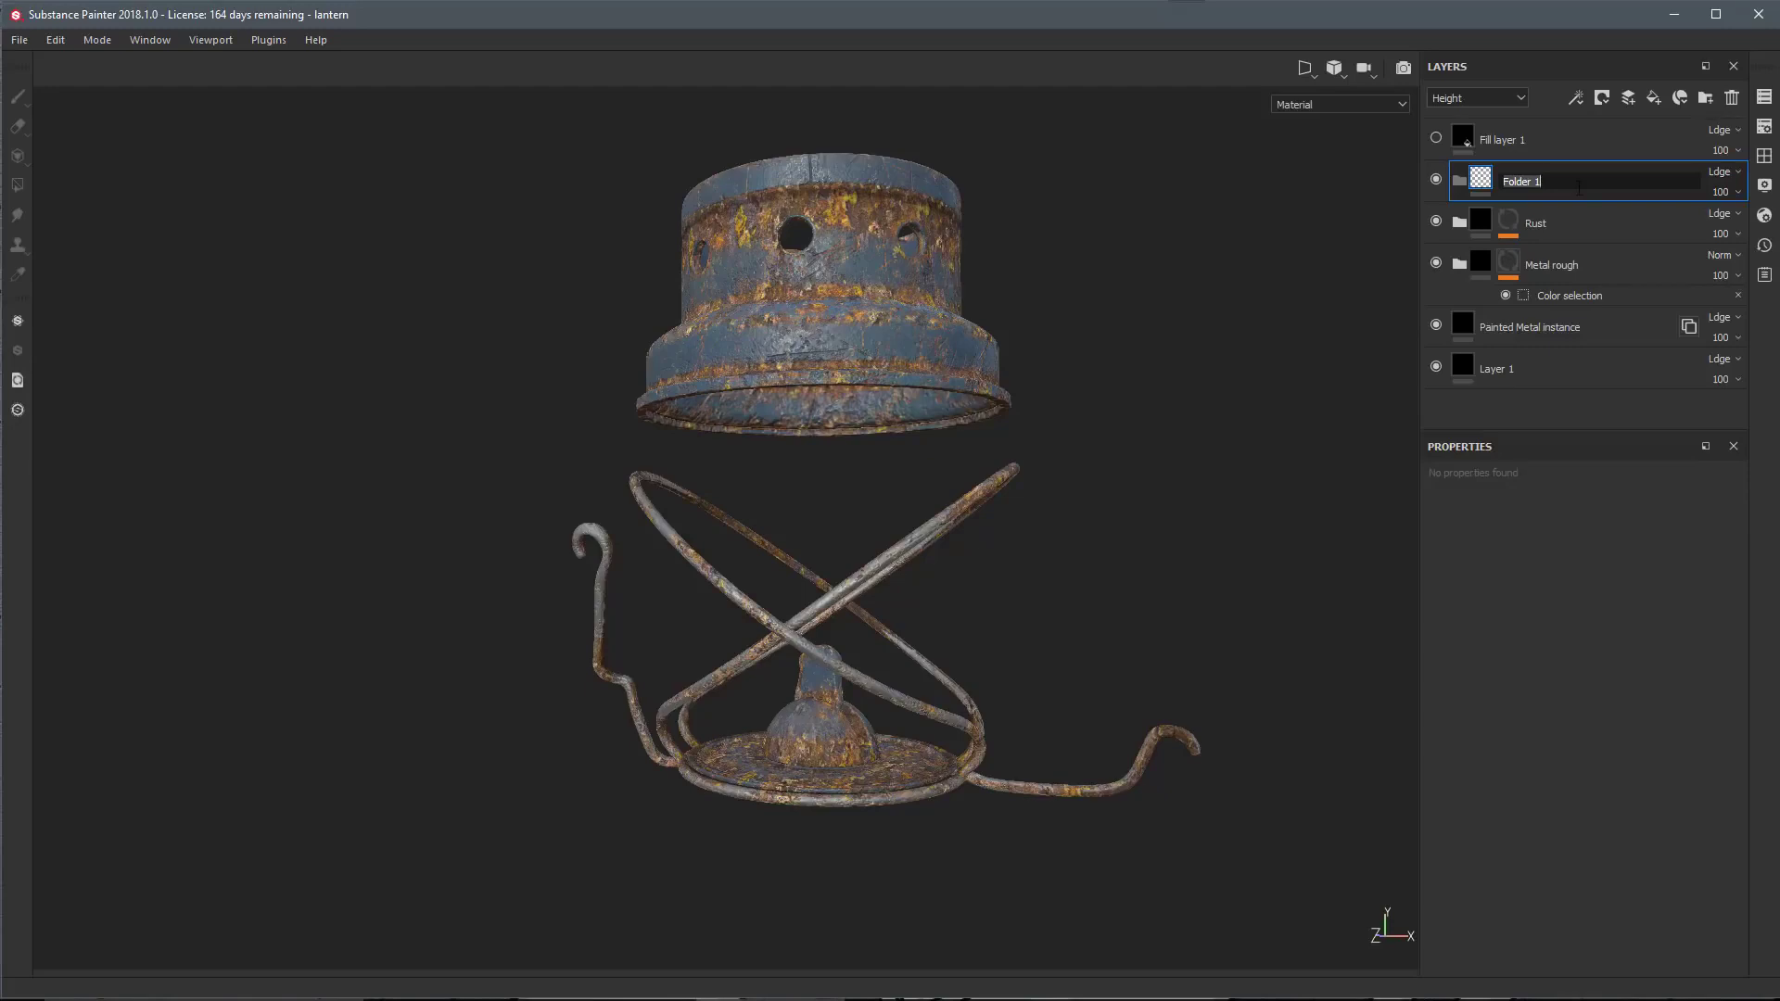
type("Wick")
key("Return")
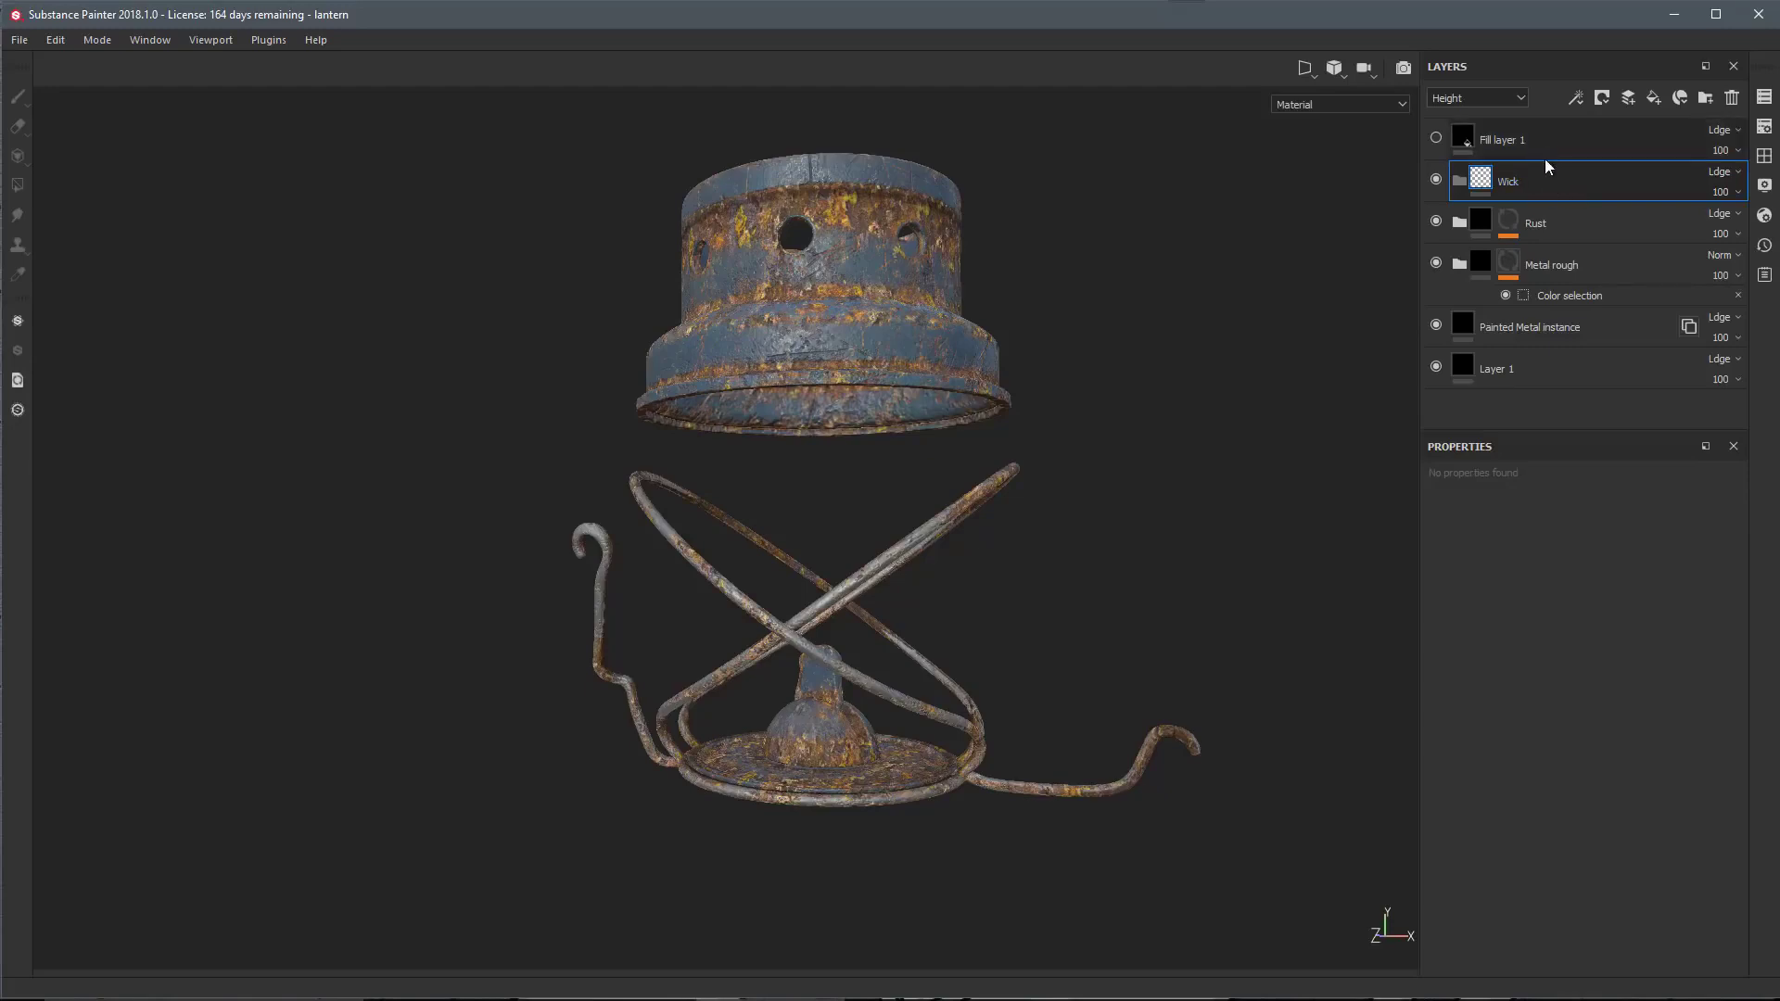
Move the hidden fill layer into the Wick folder and turn its visibility back on
left_click(1571, 141)
left_click(1572, 179, "shift")
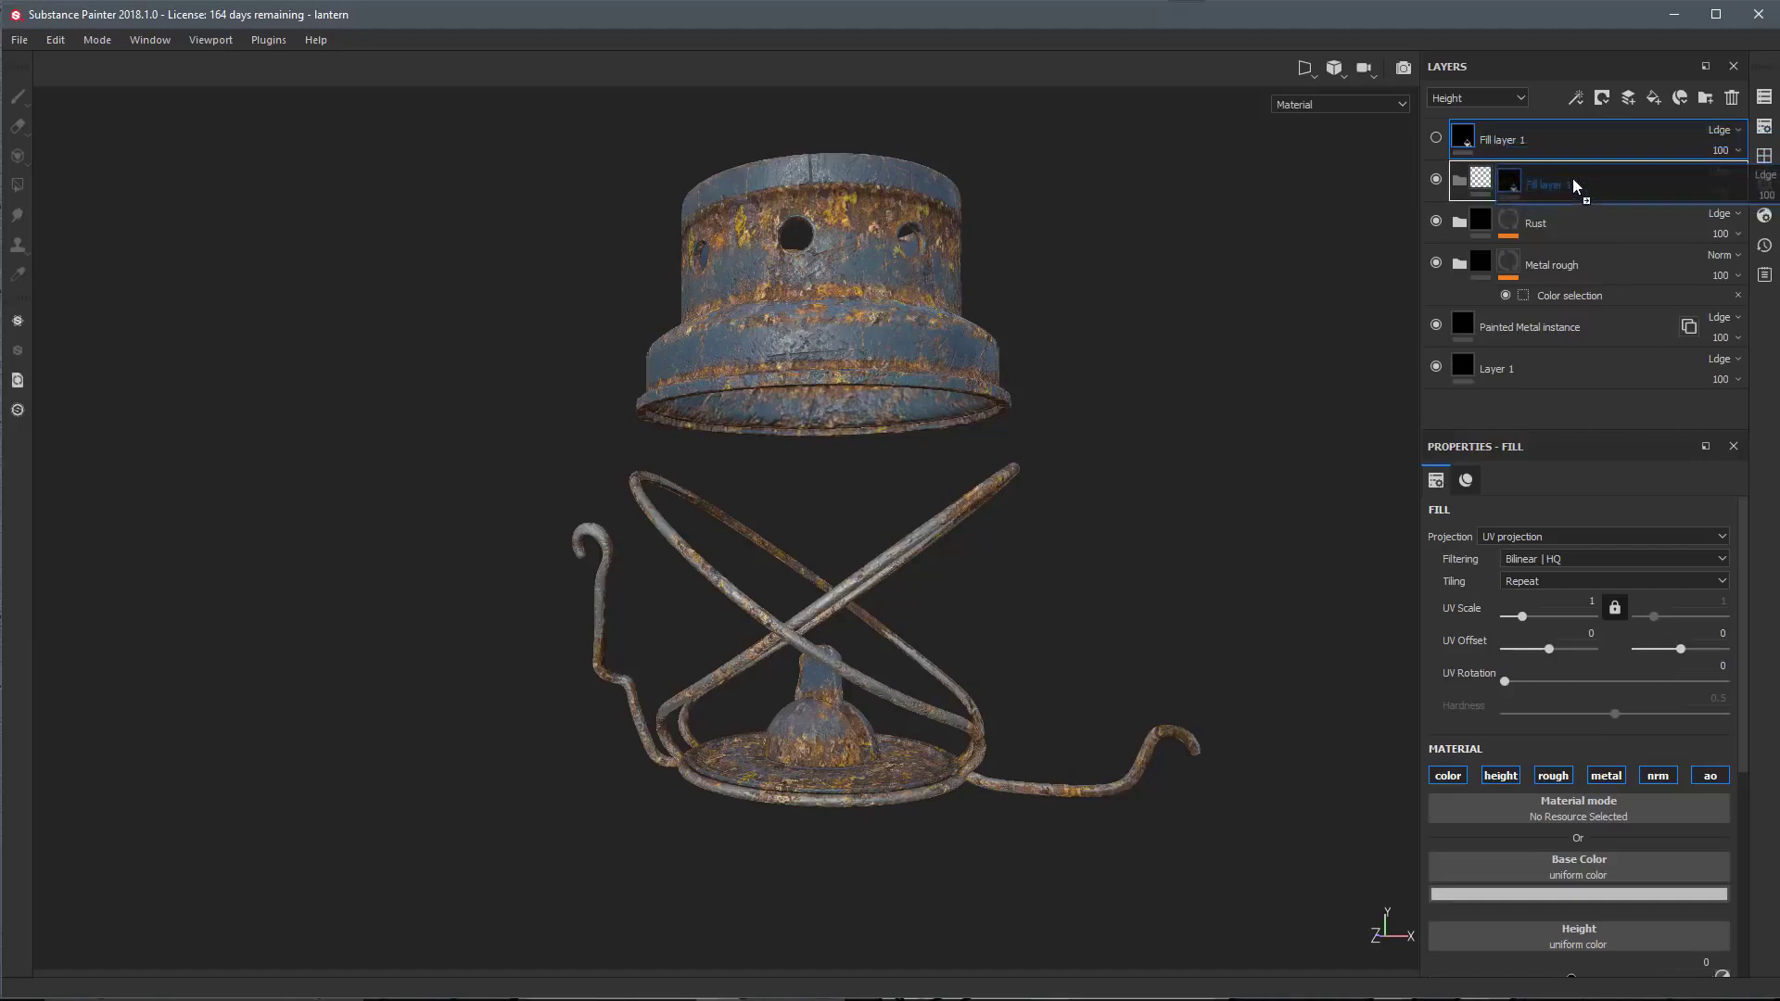
left_click_drag(1572, 179, 1587, 265)
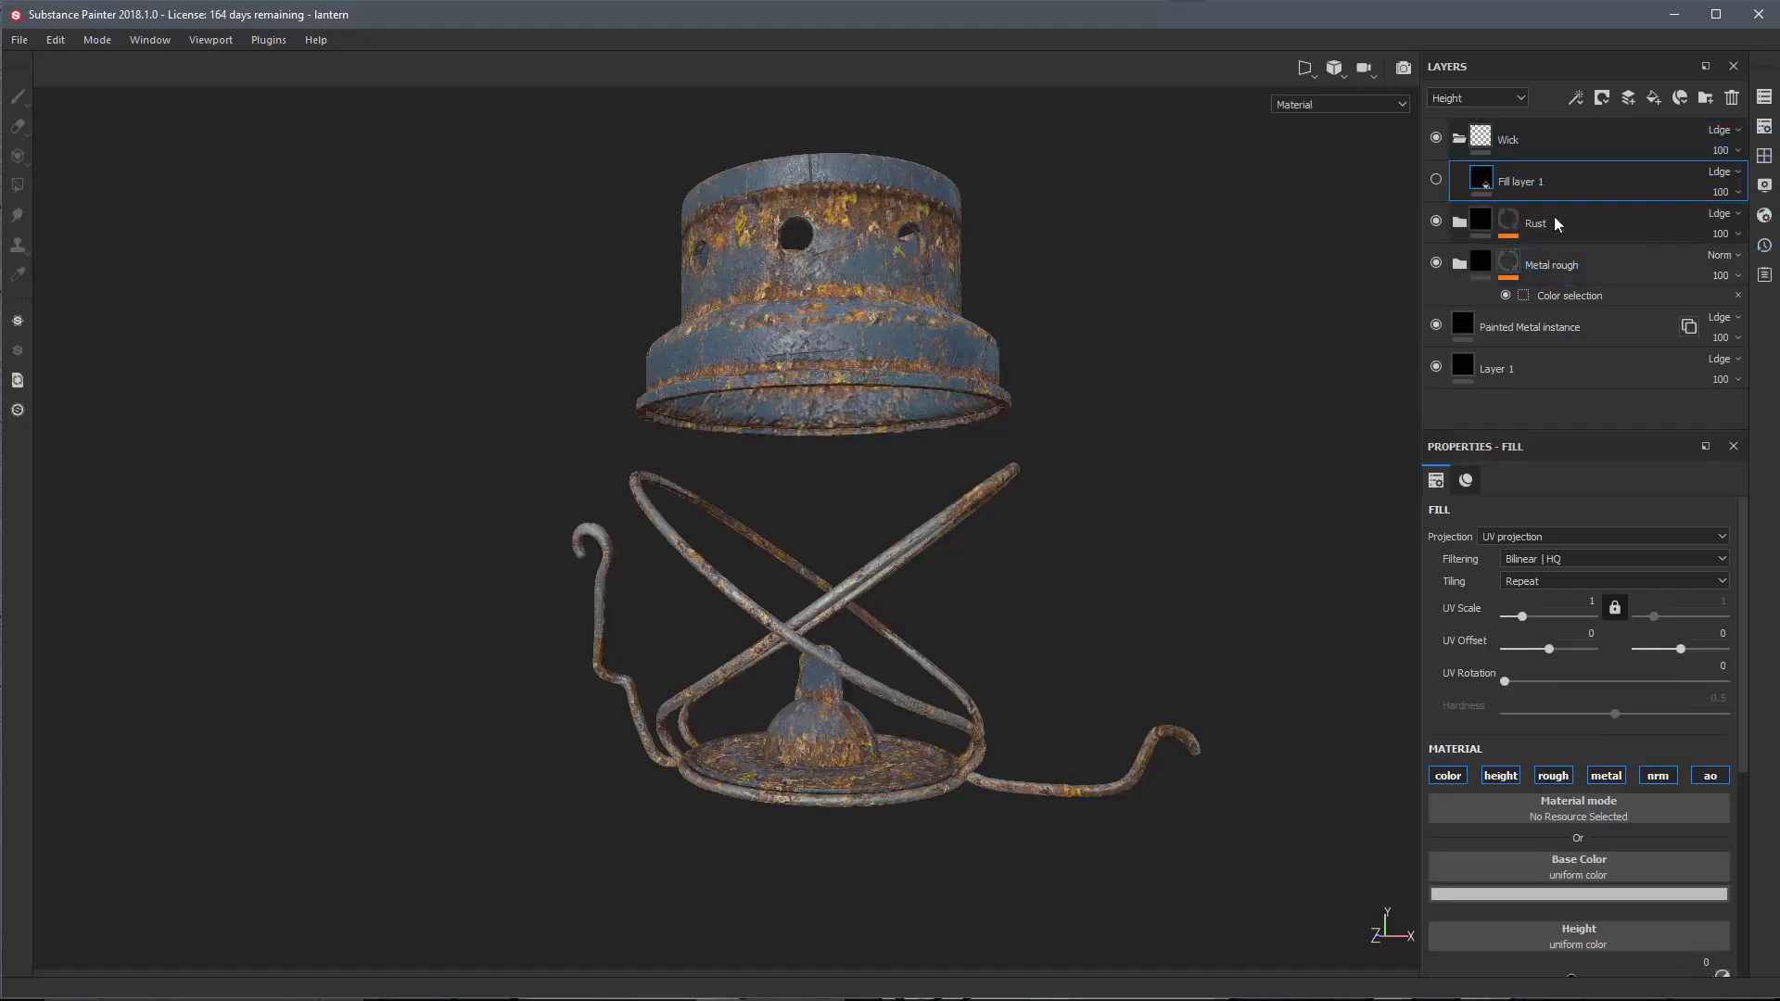
left_click(1435, 180)
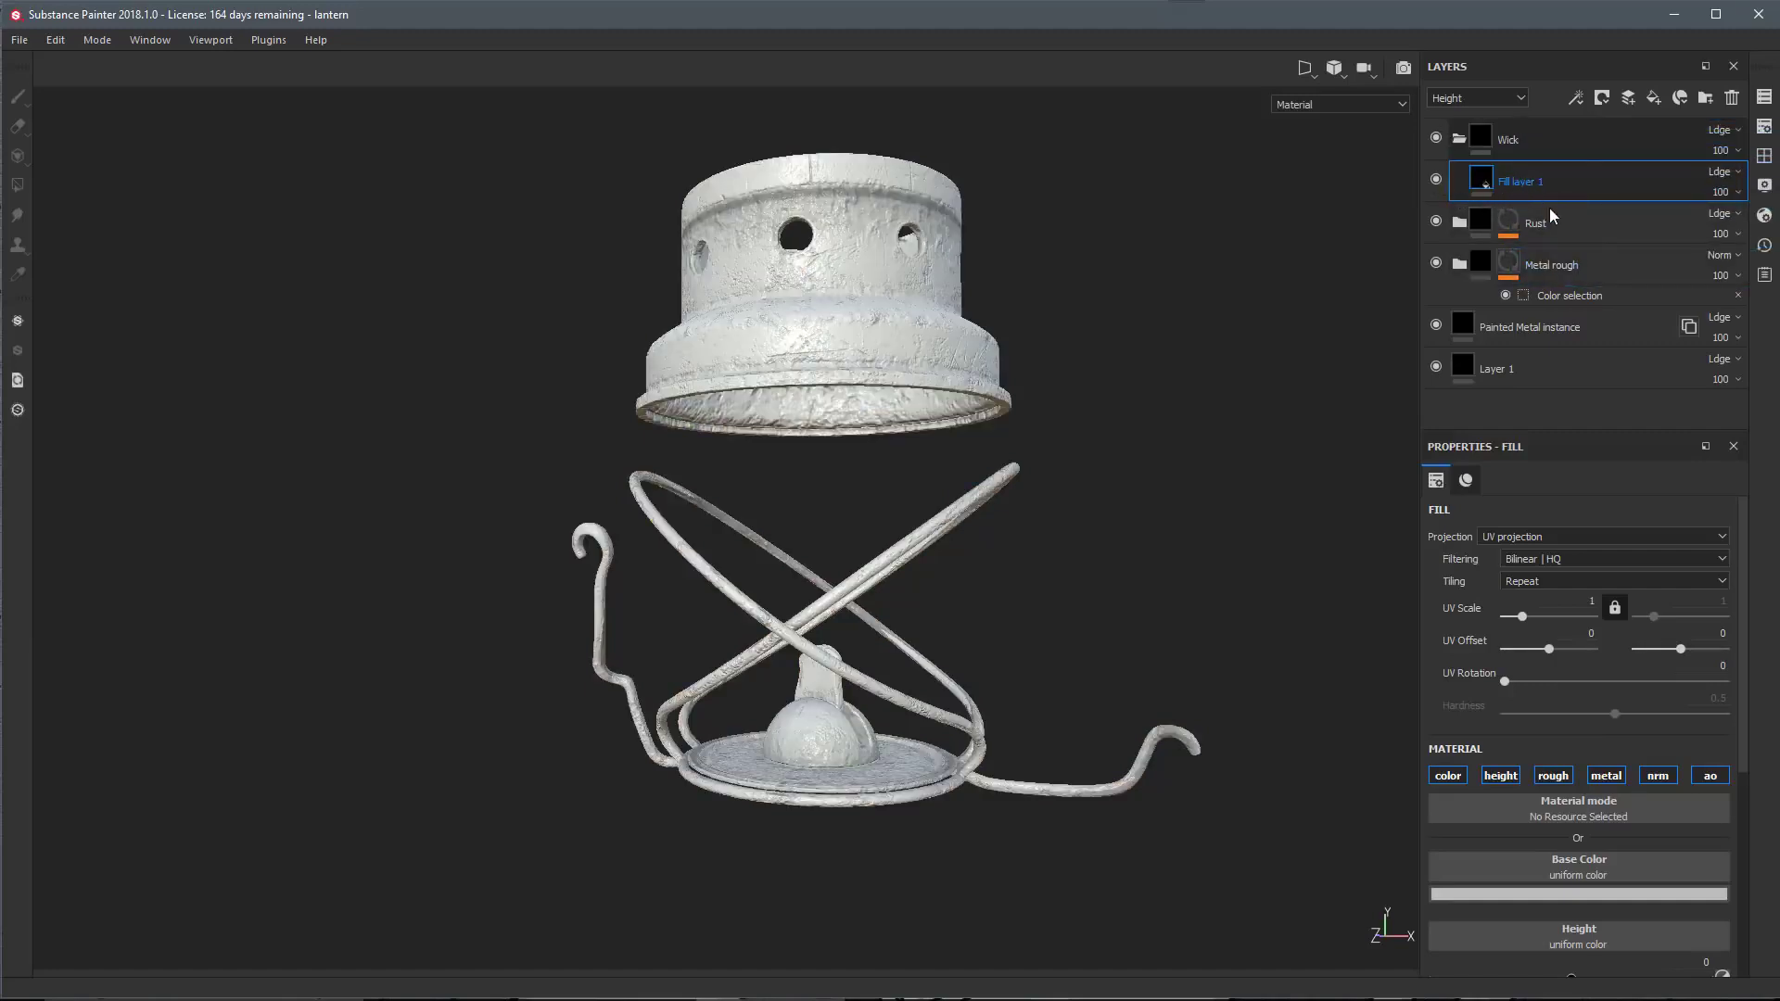
scroll(815, 557, "up", 3)
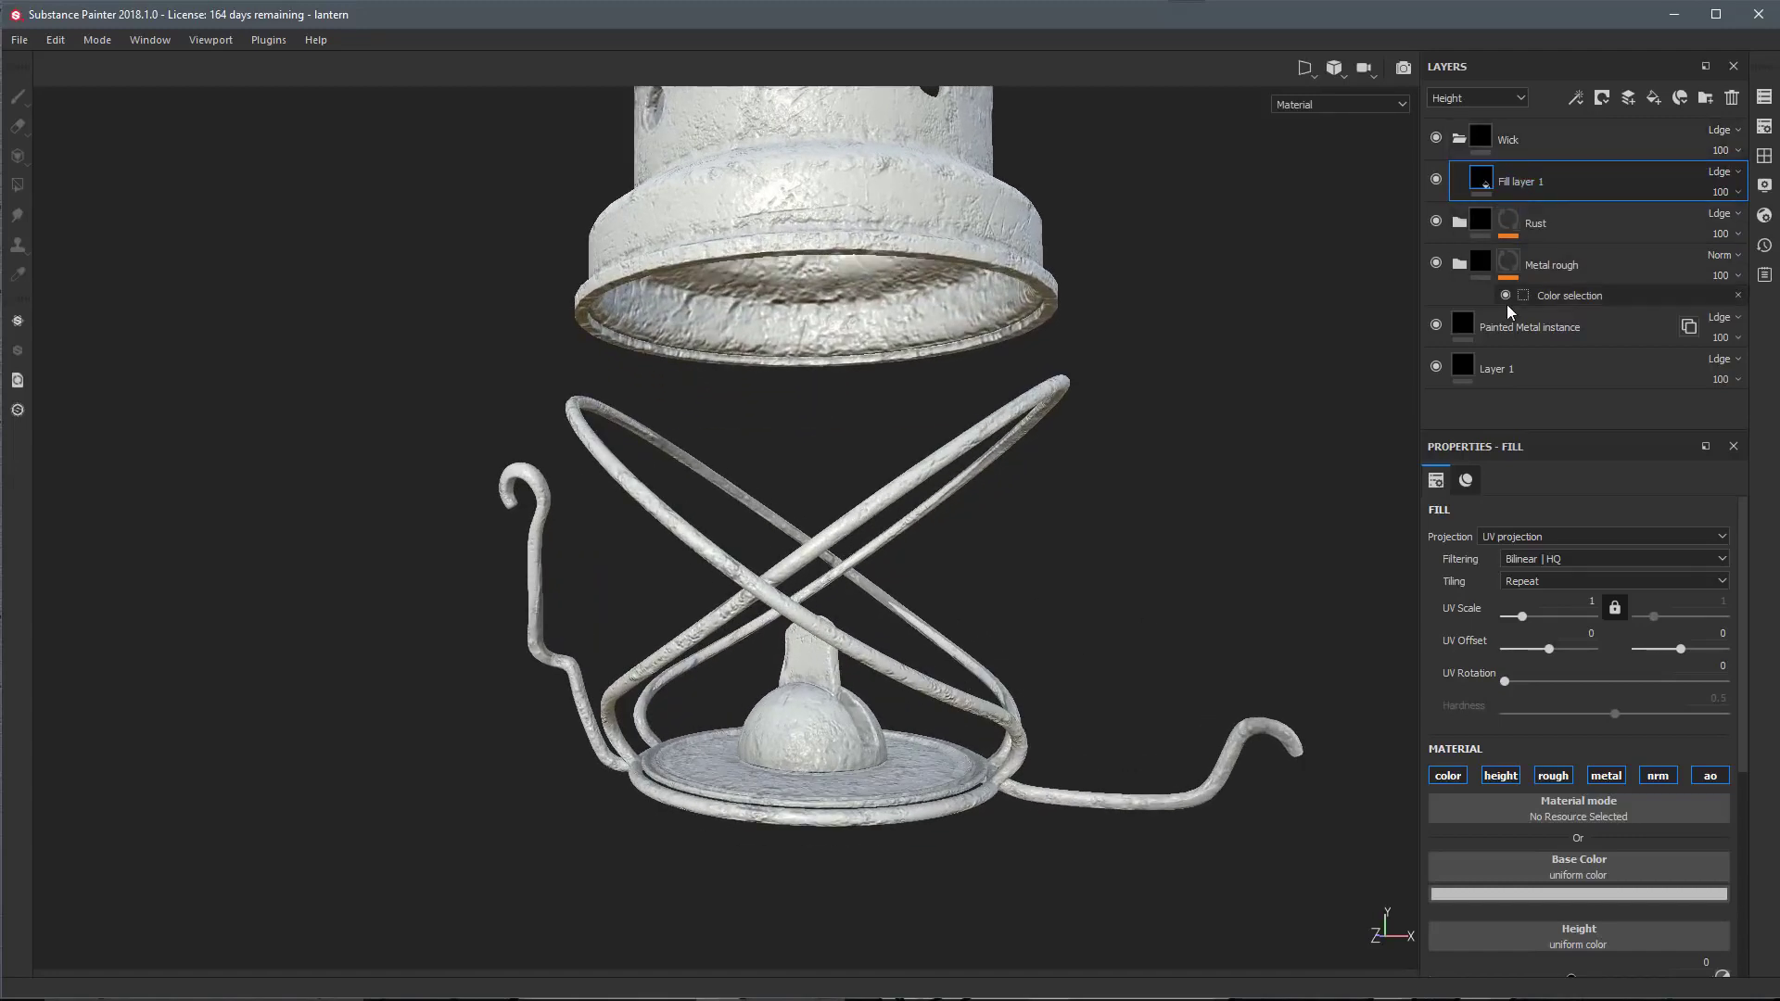
Rename the fill layer inside the Wick folder as base
double_click(1531, 182)
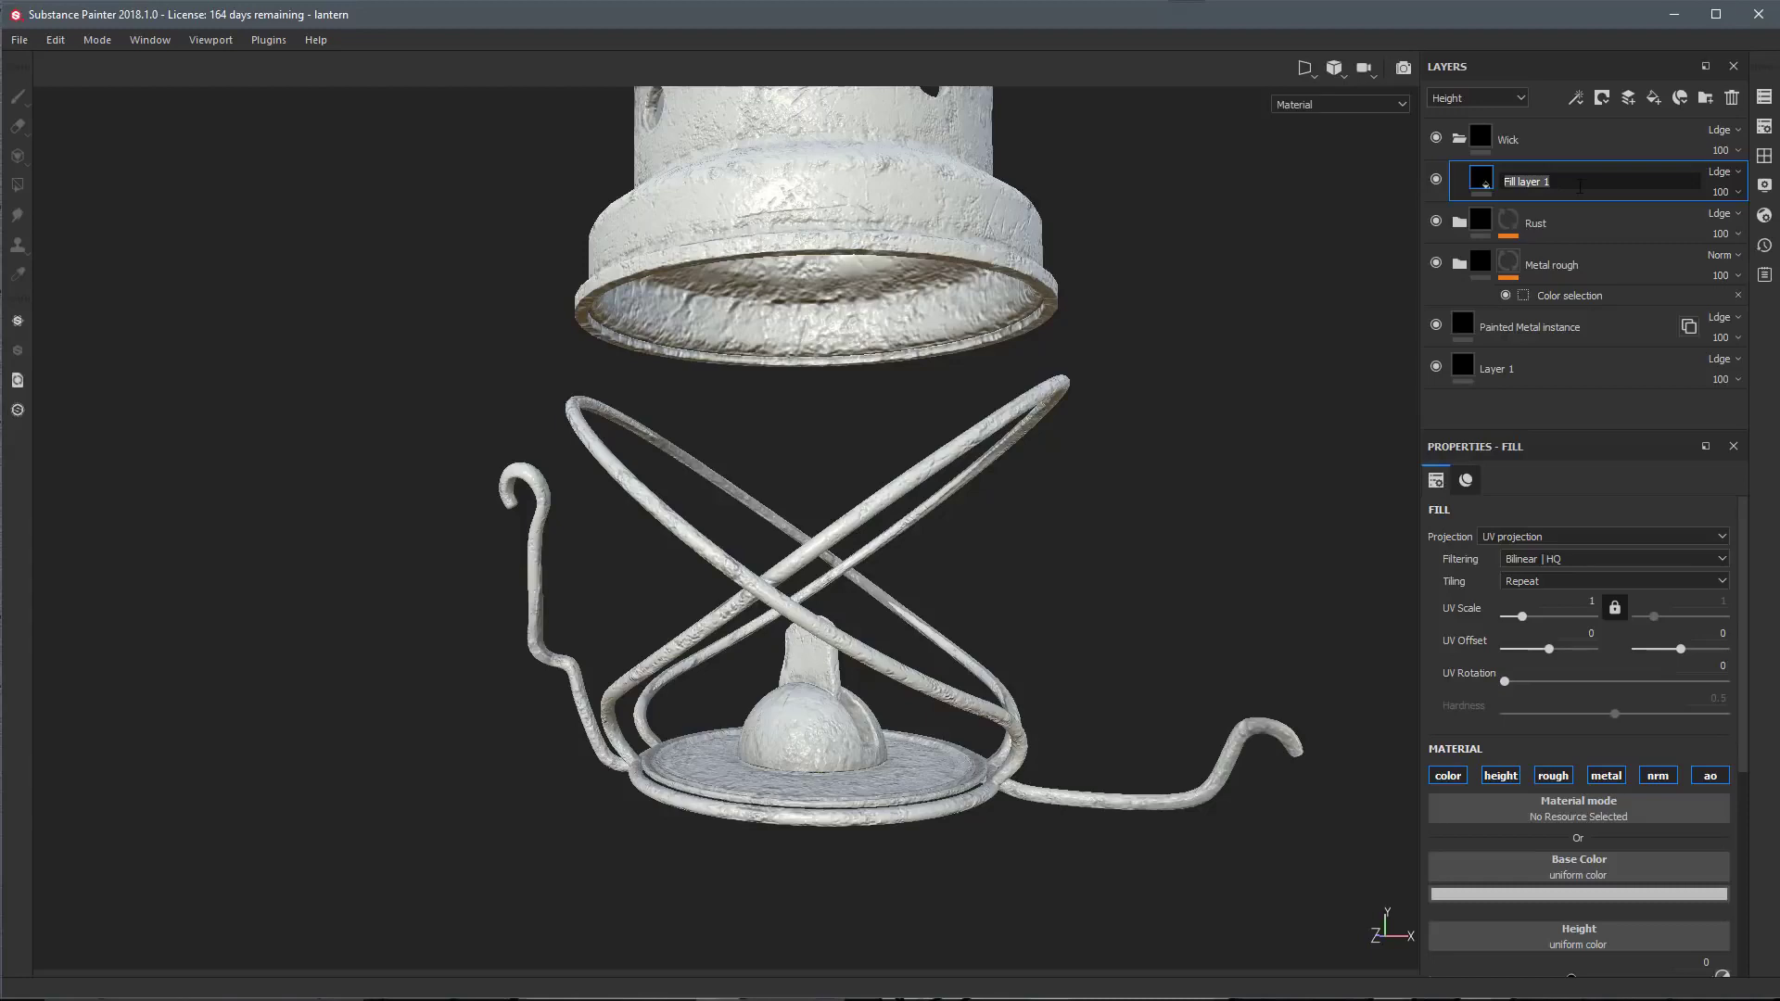
type("base")
key("Return")
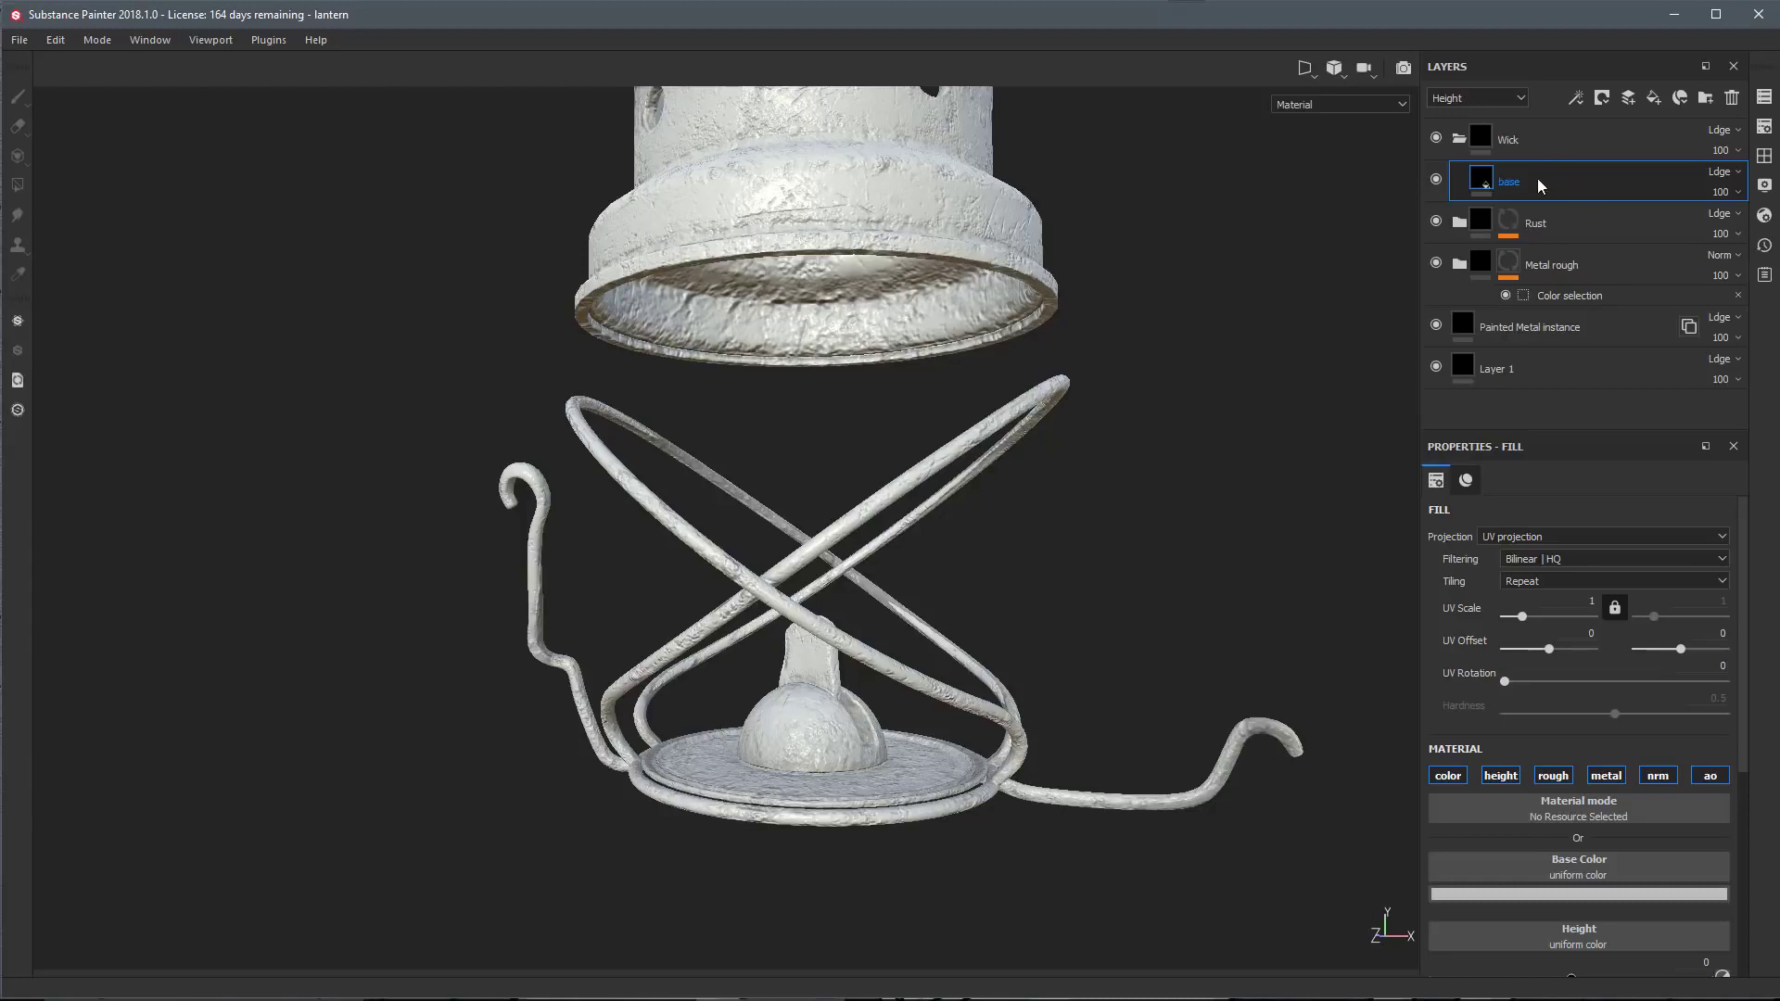
Add a black mask to the Wick folder
left_click(1566, 139)
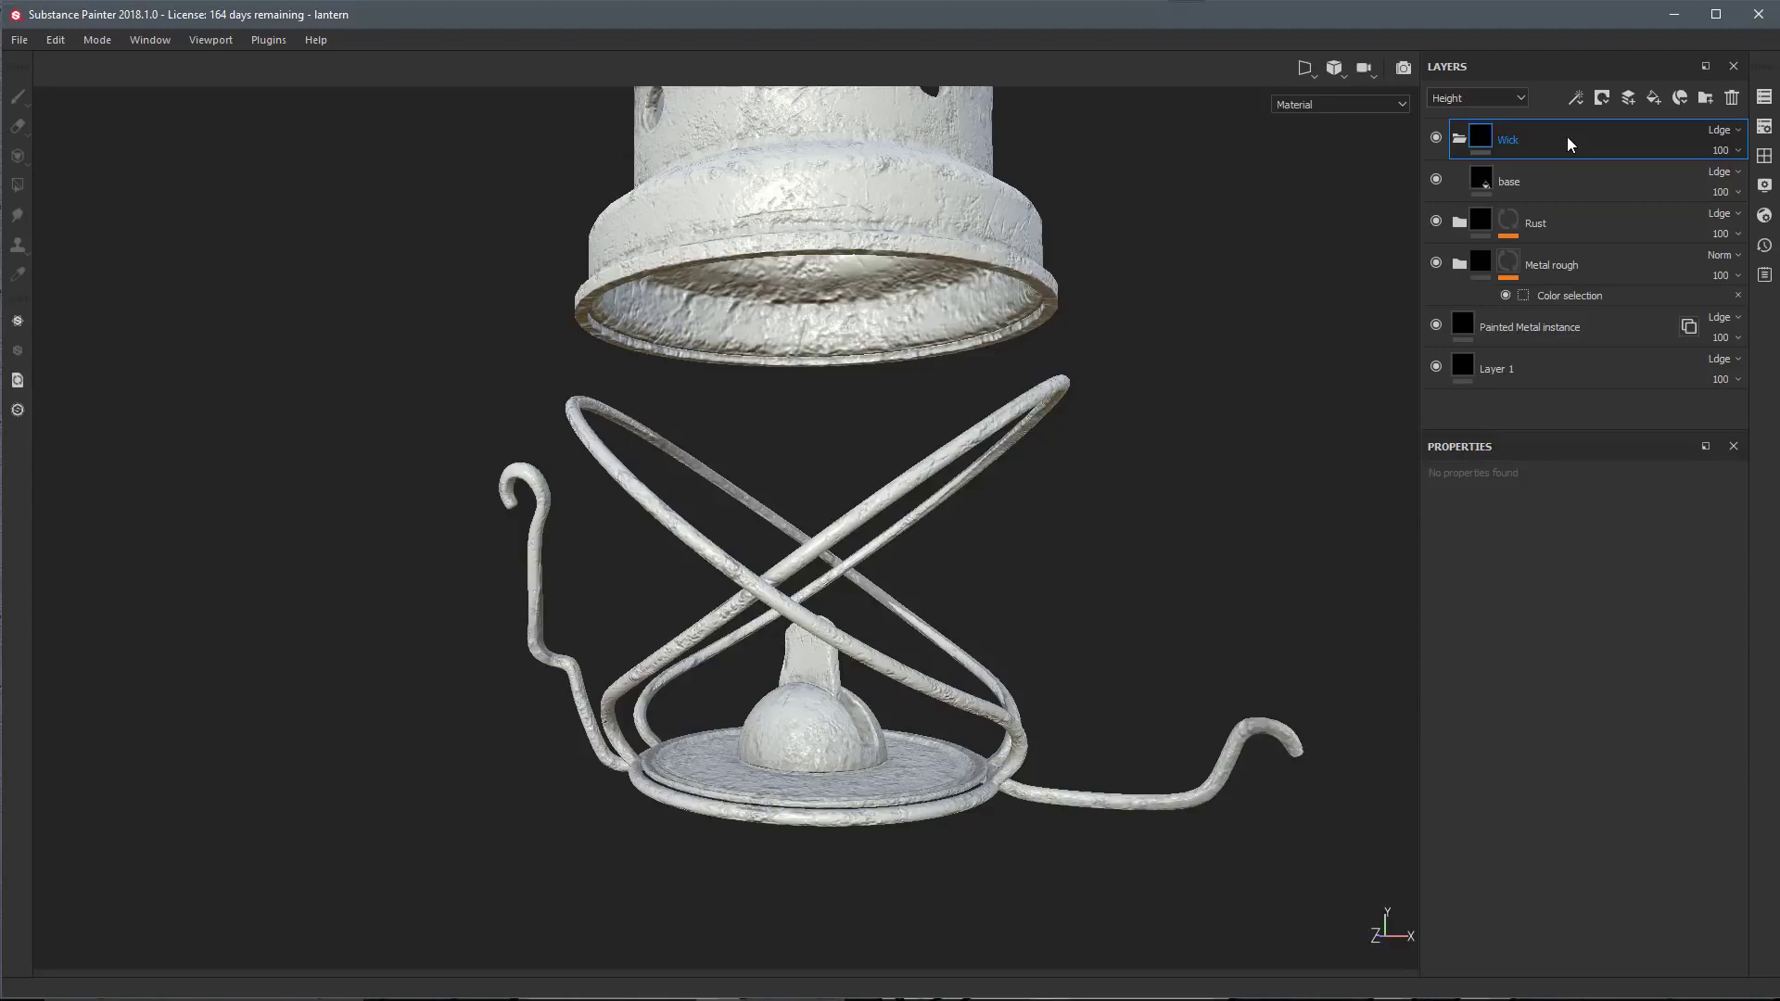
right_click(1540, 141)
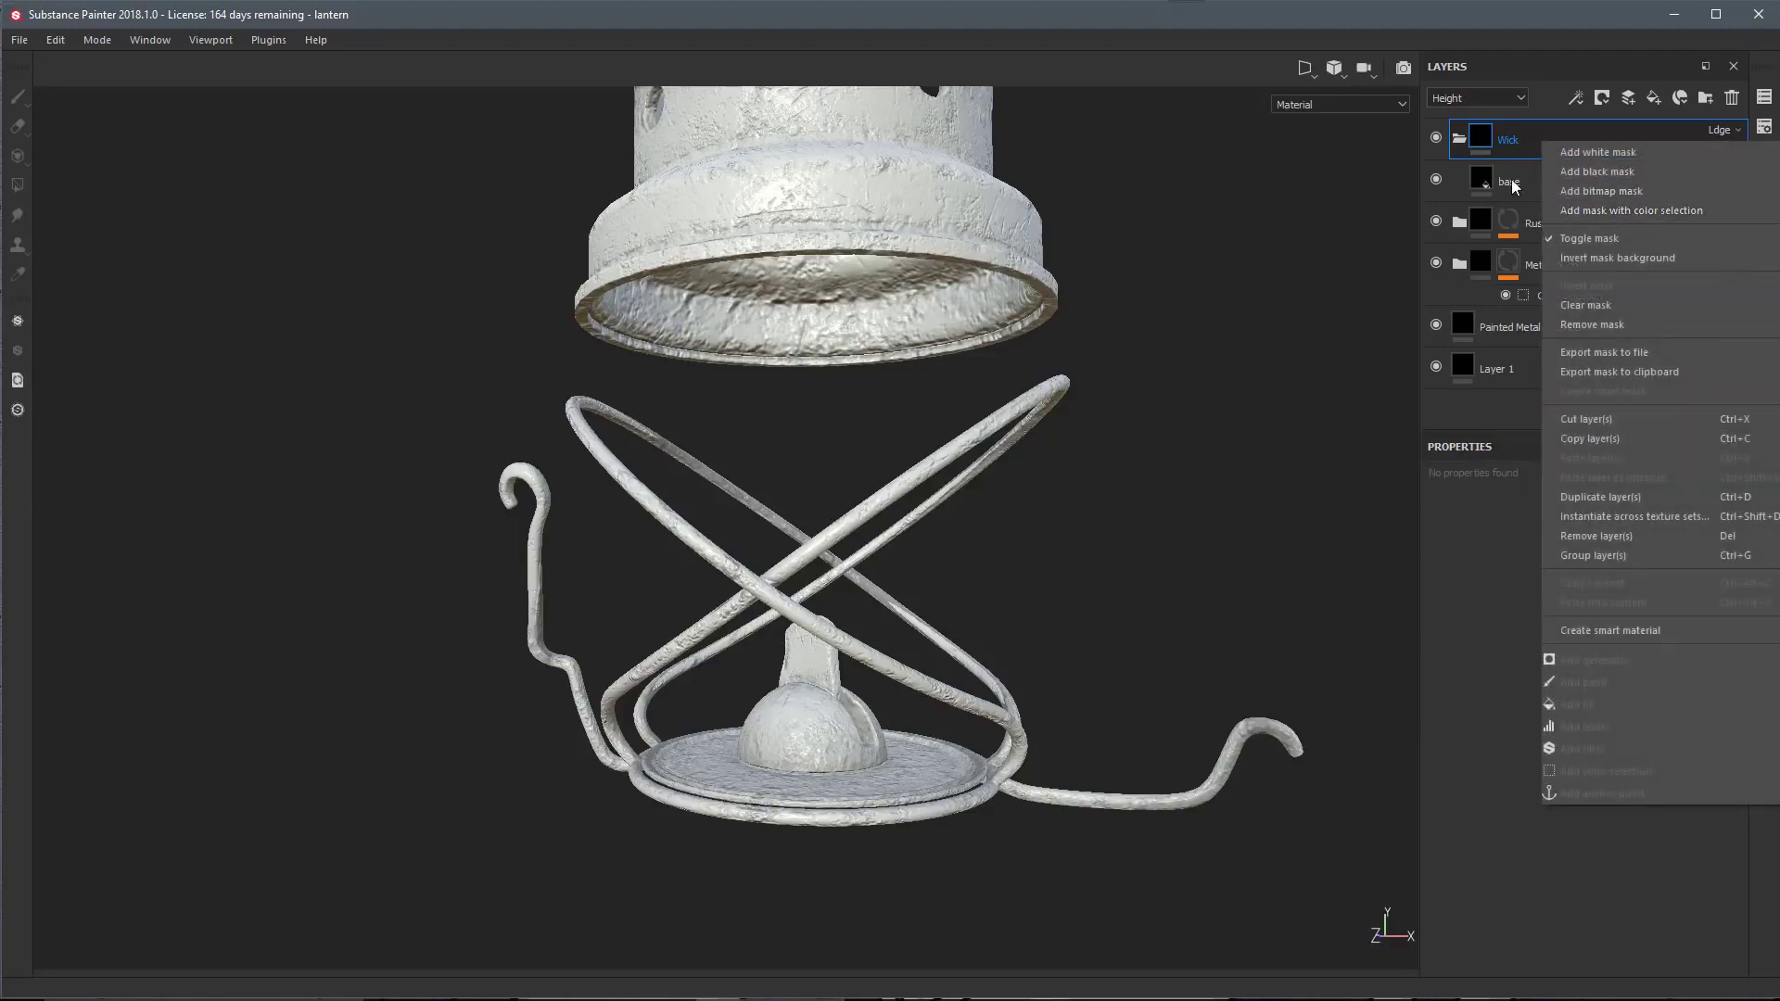
left_click(1512, 136)
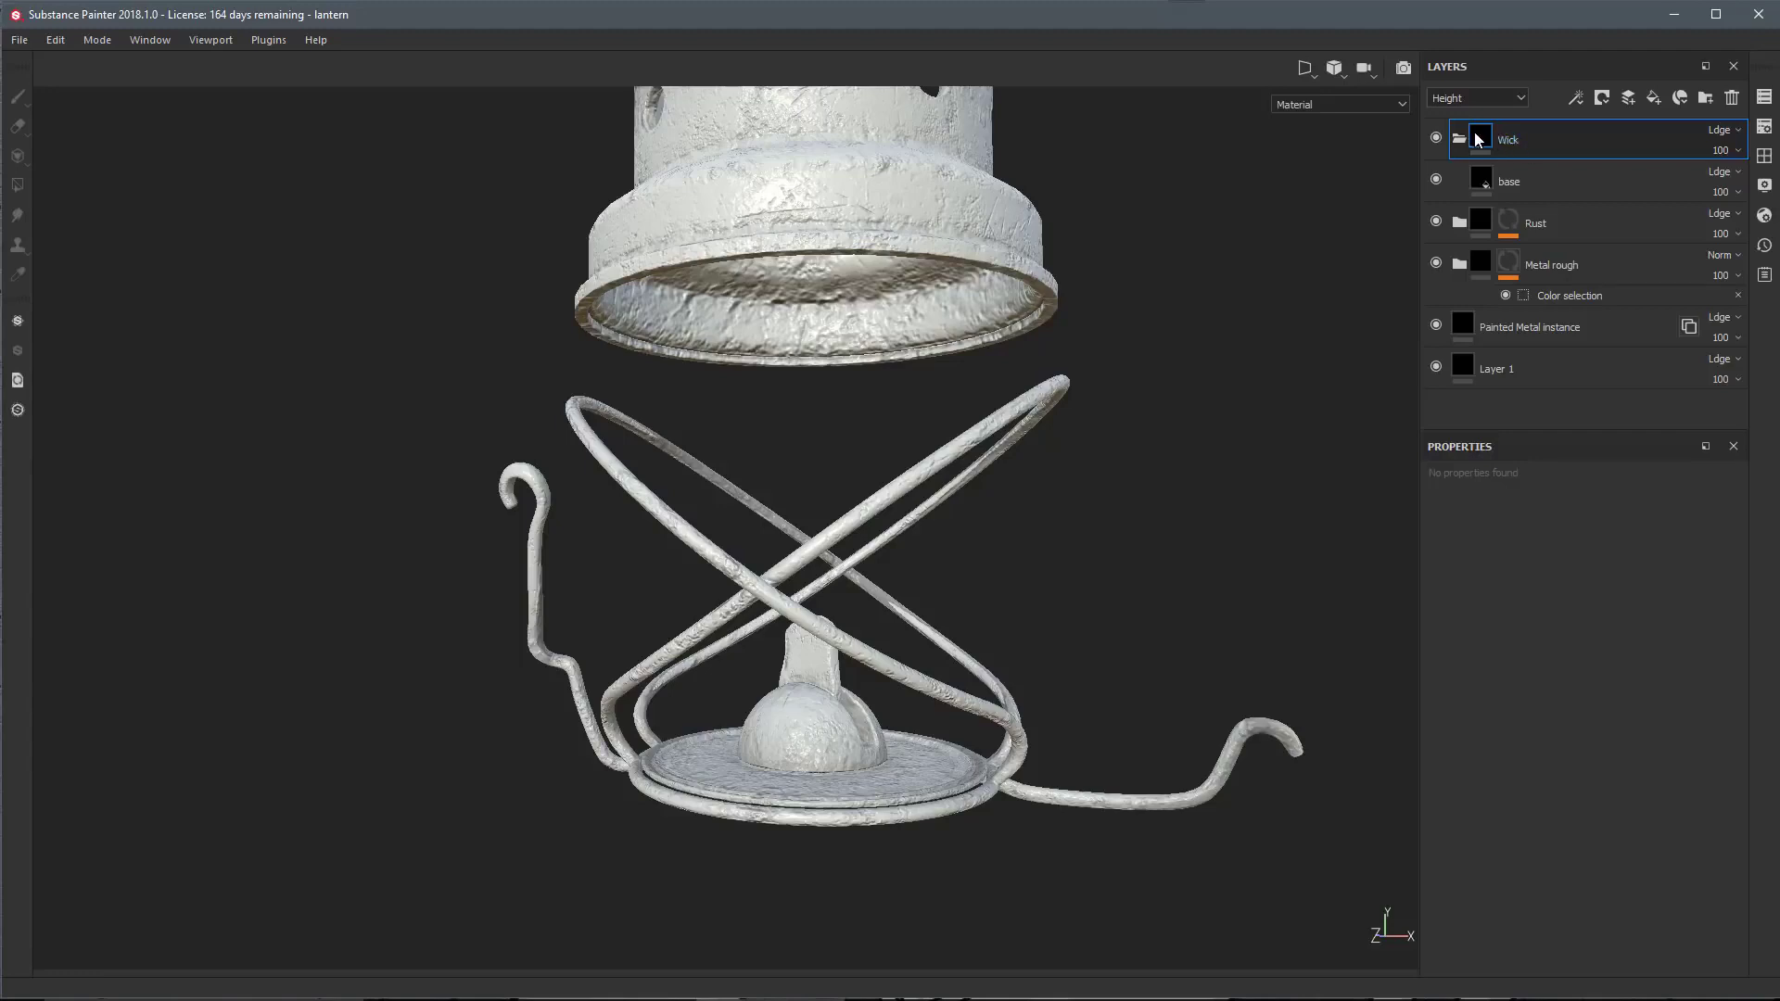
right_click(1530, 136)
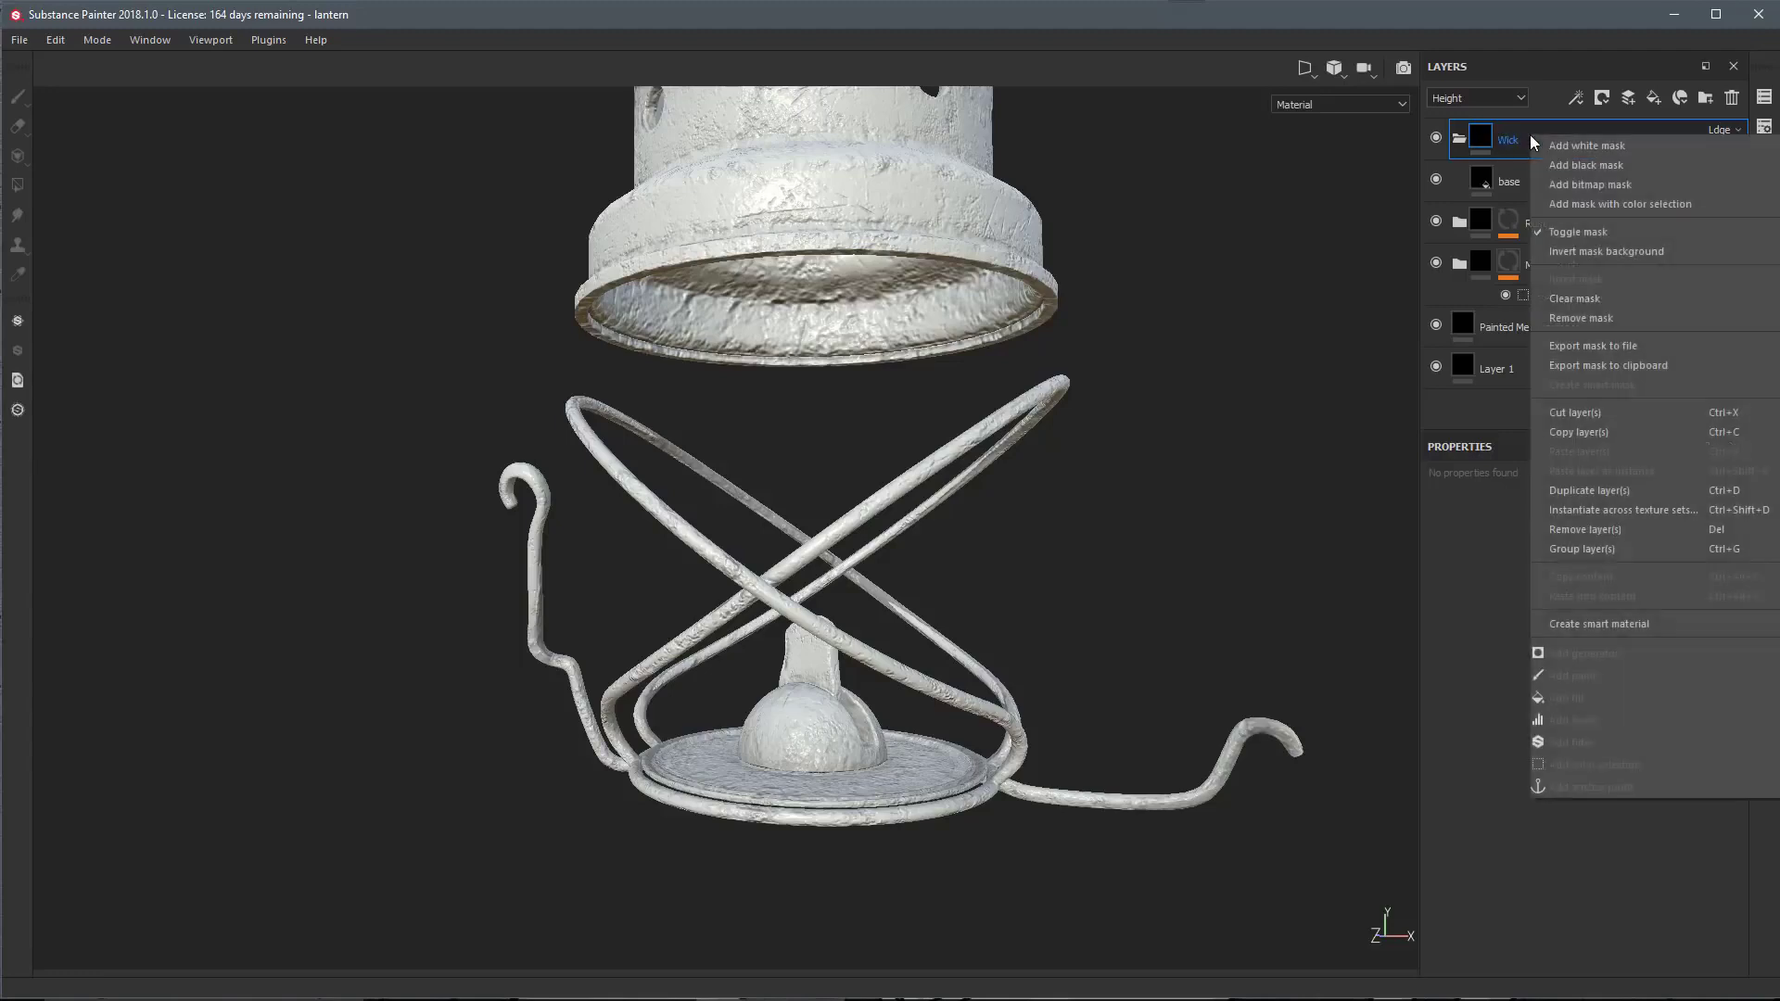
left_click(1577, 164)
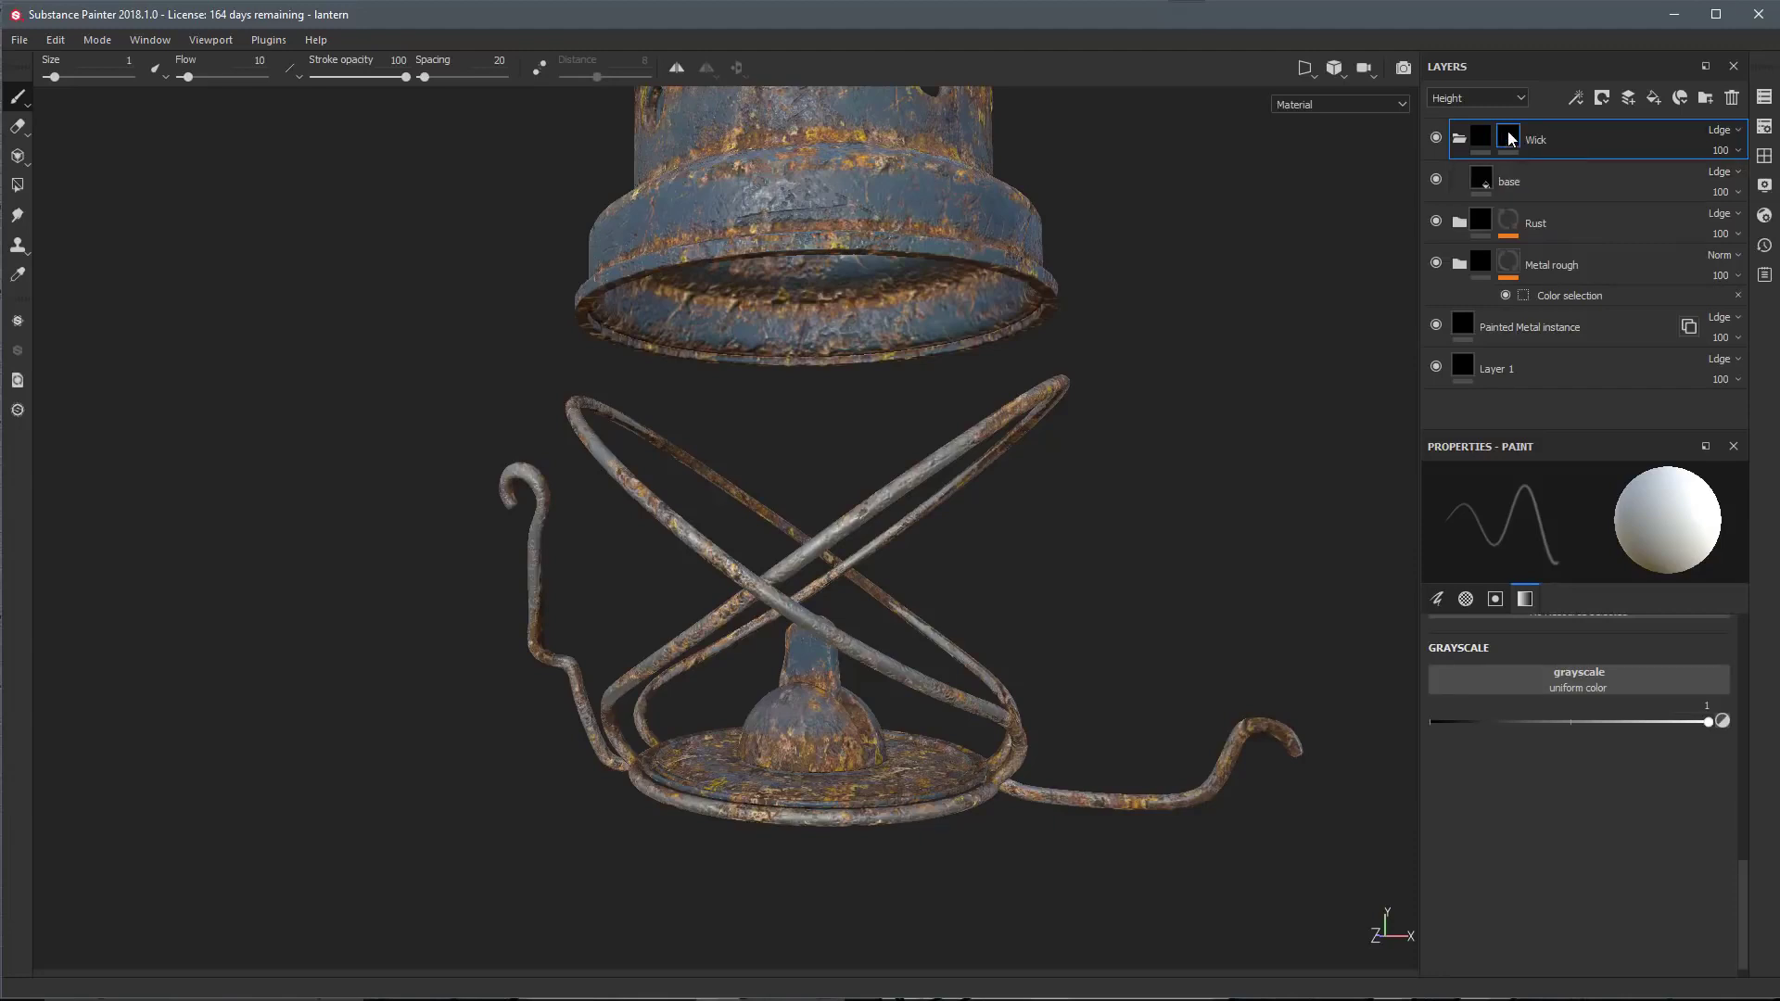
Add a paint effect to the Wick folder's mask and rename it as mask
left_click(1577, 97)
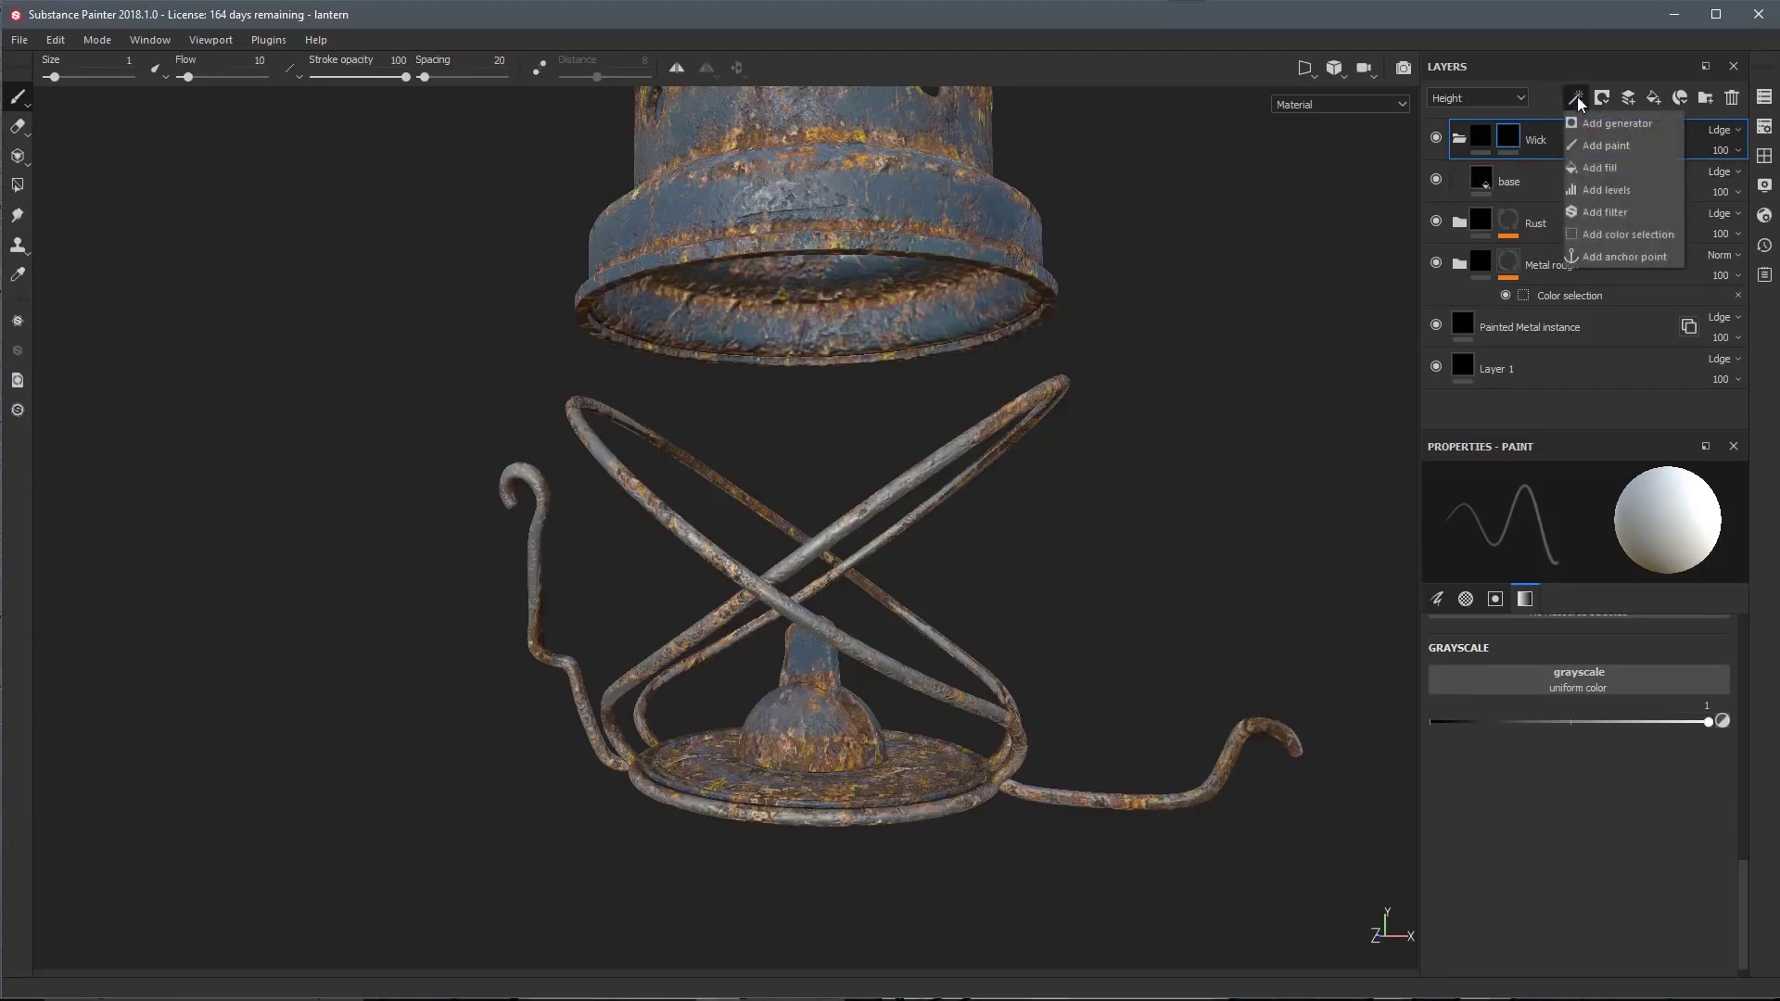
left_click(1582, 146)
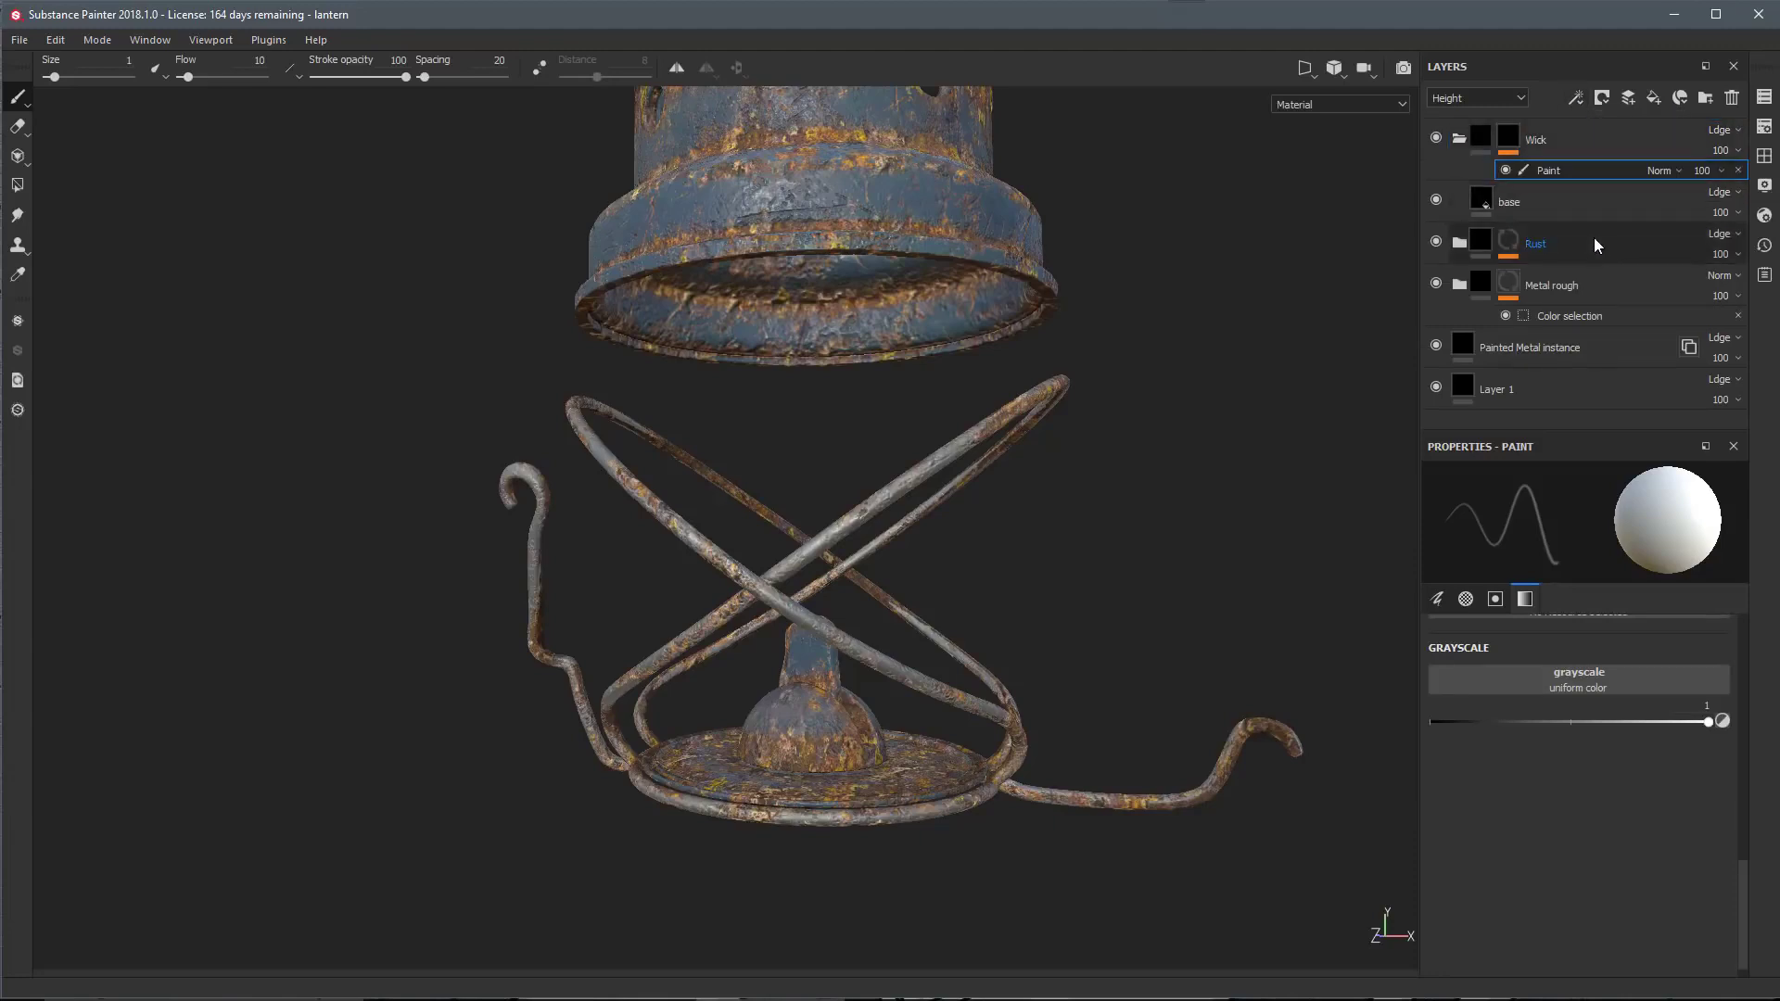
left_click(1553, 143)
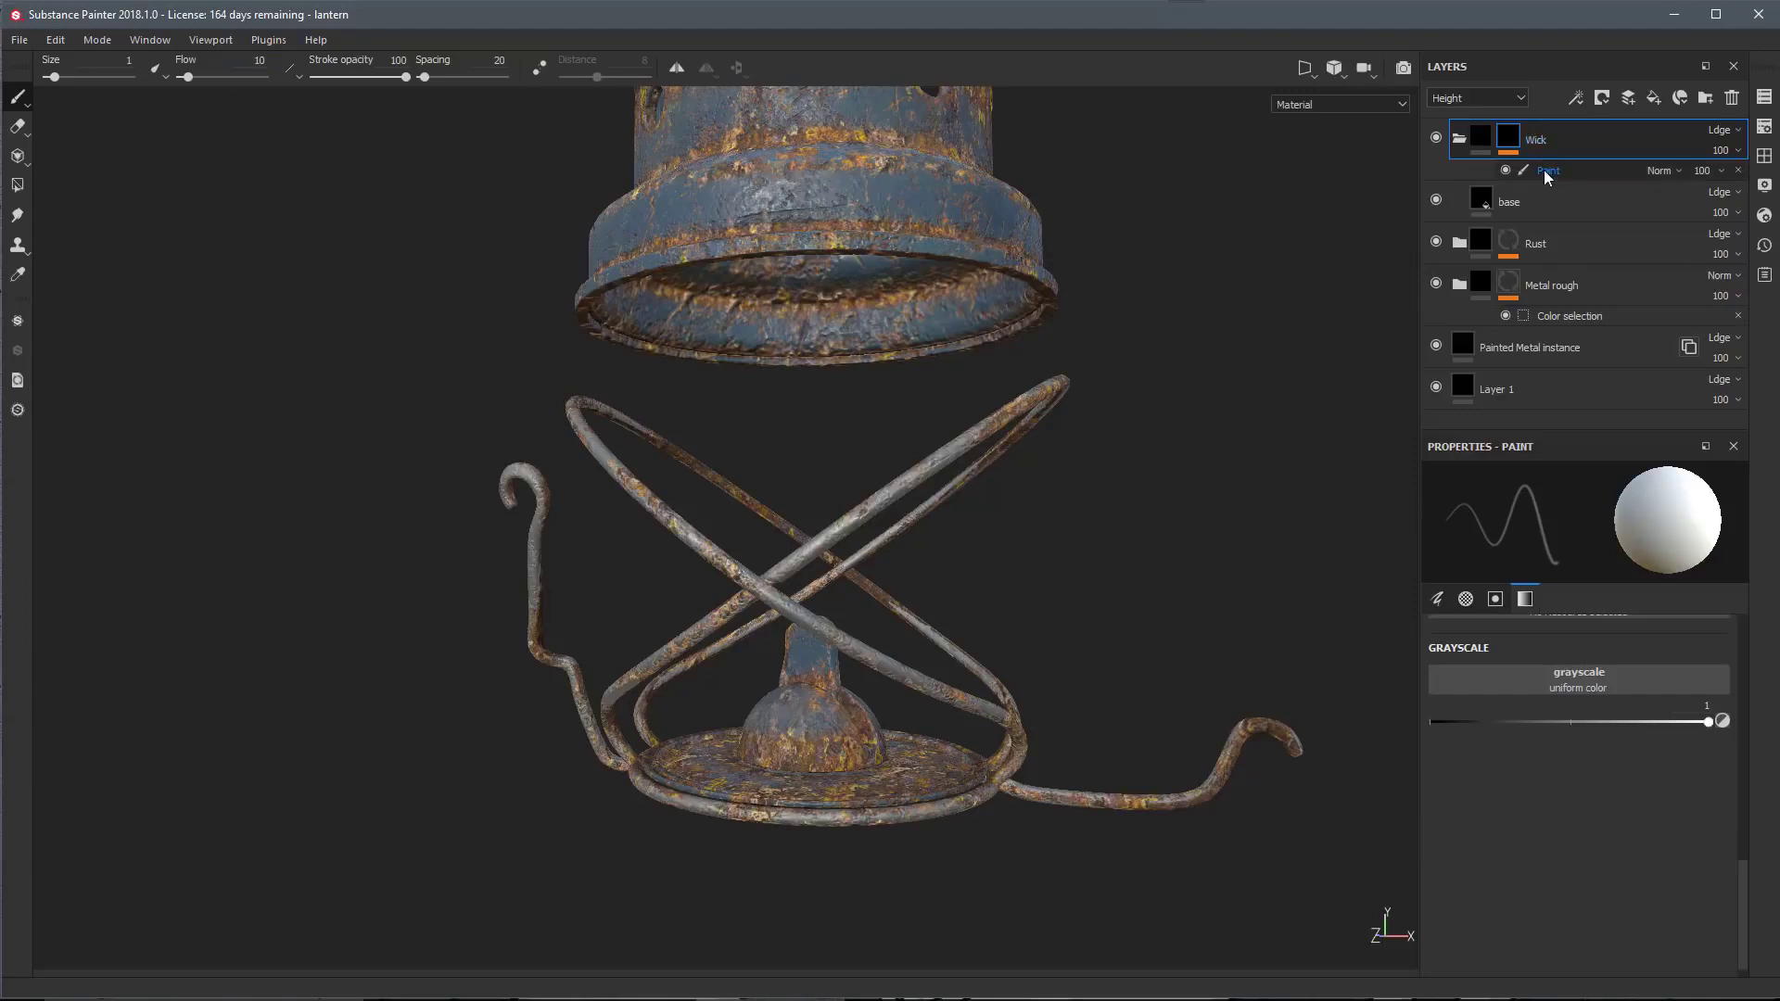
left_click(1543, 170)
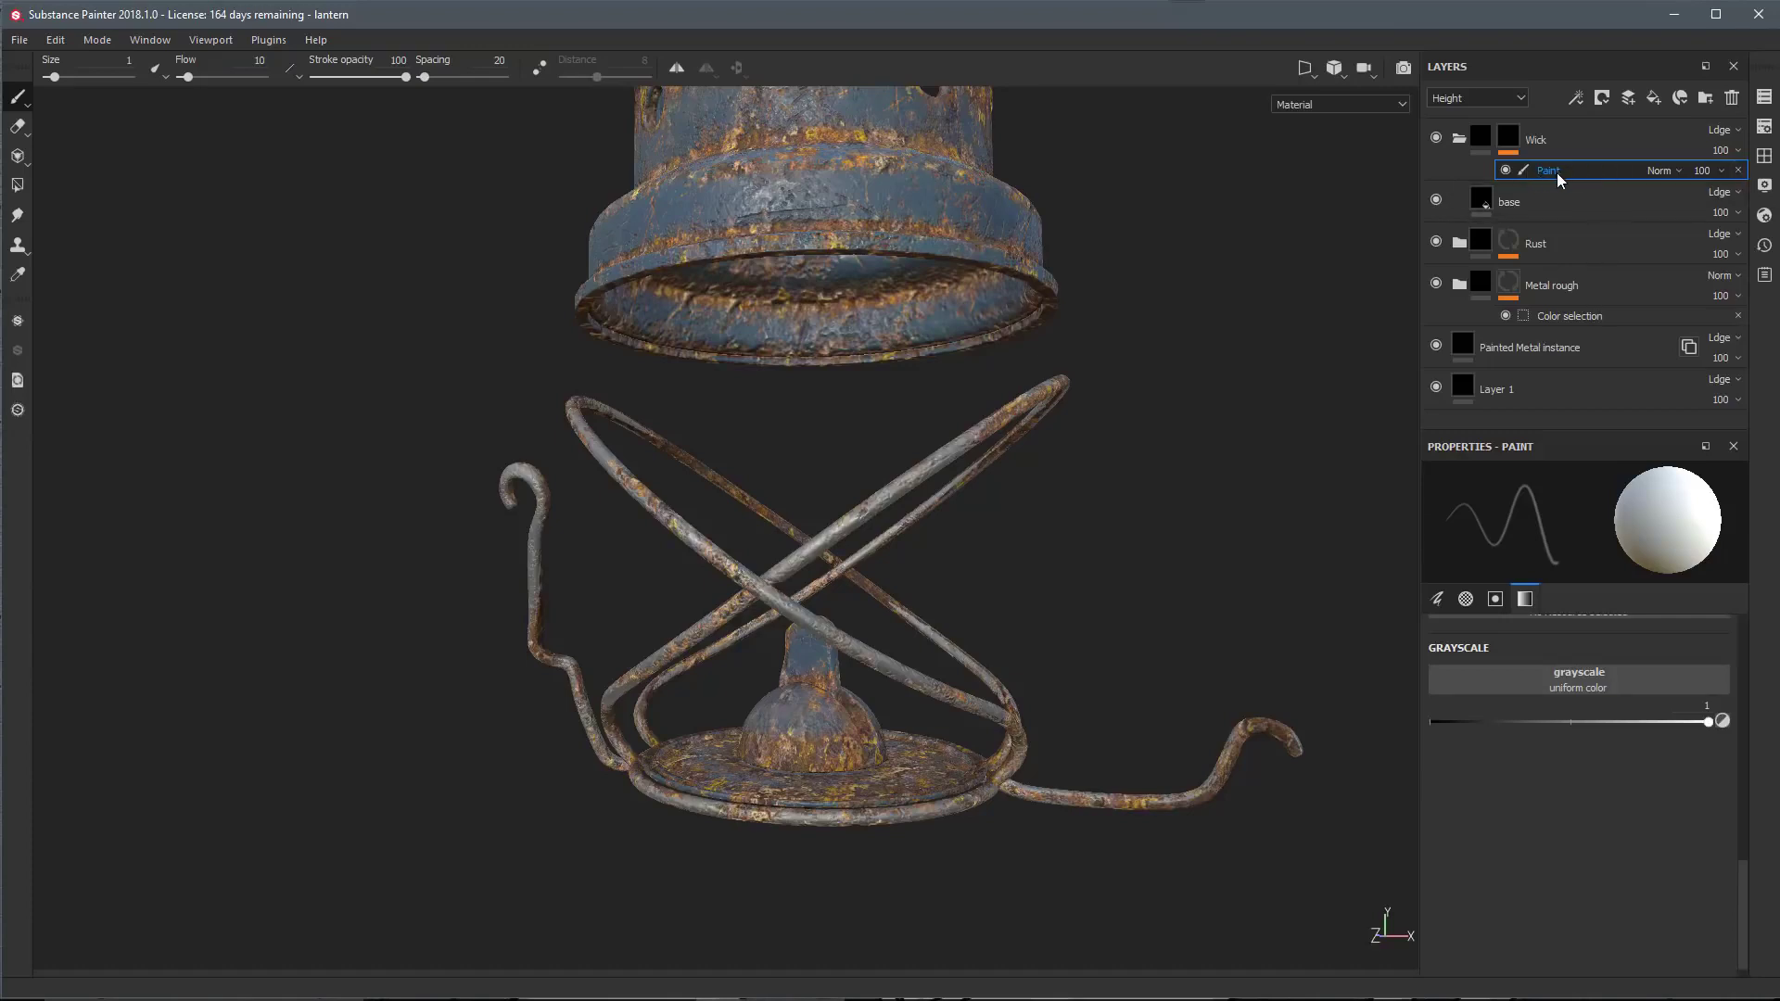
double_click(1546, 169)
type("mask")
key("Return")
Activate Polygon Fill for the mask effect, adjust the mesh wireframe opacity and set the wireframe color to bright green
left_click(19, 187)
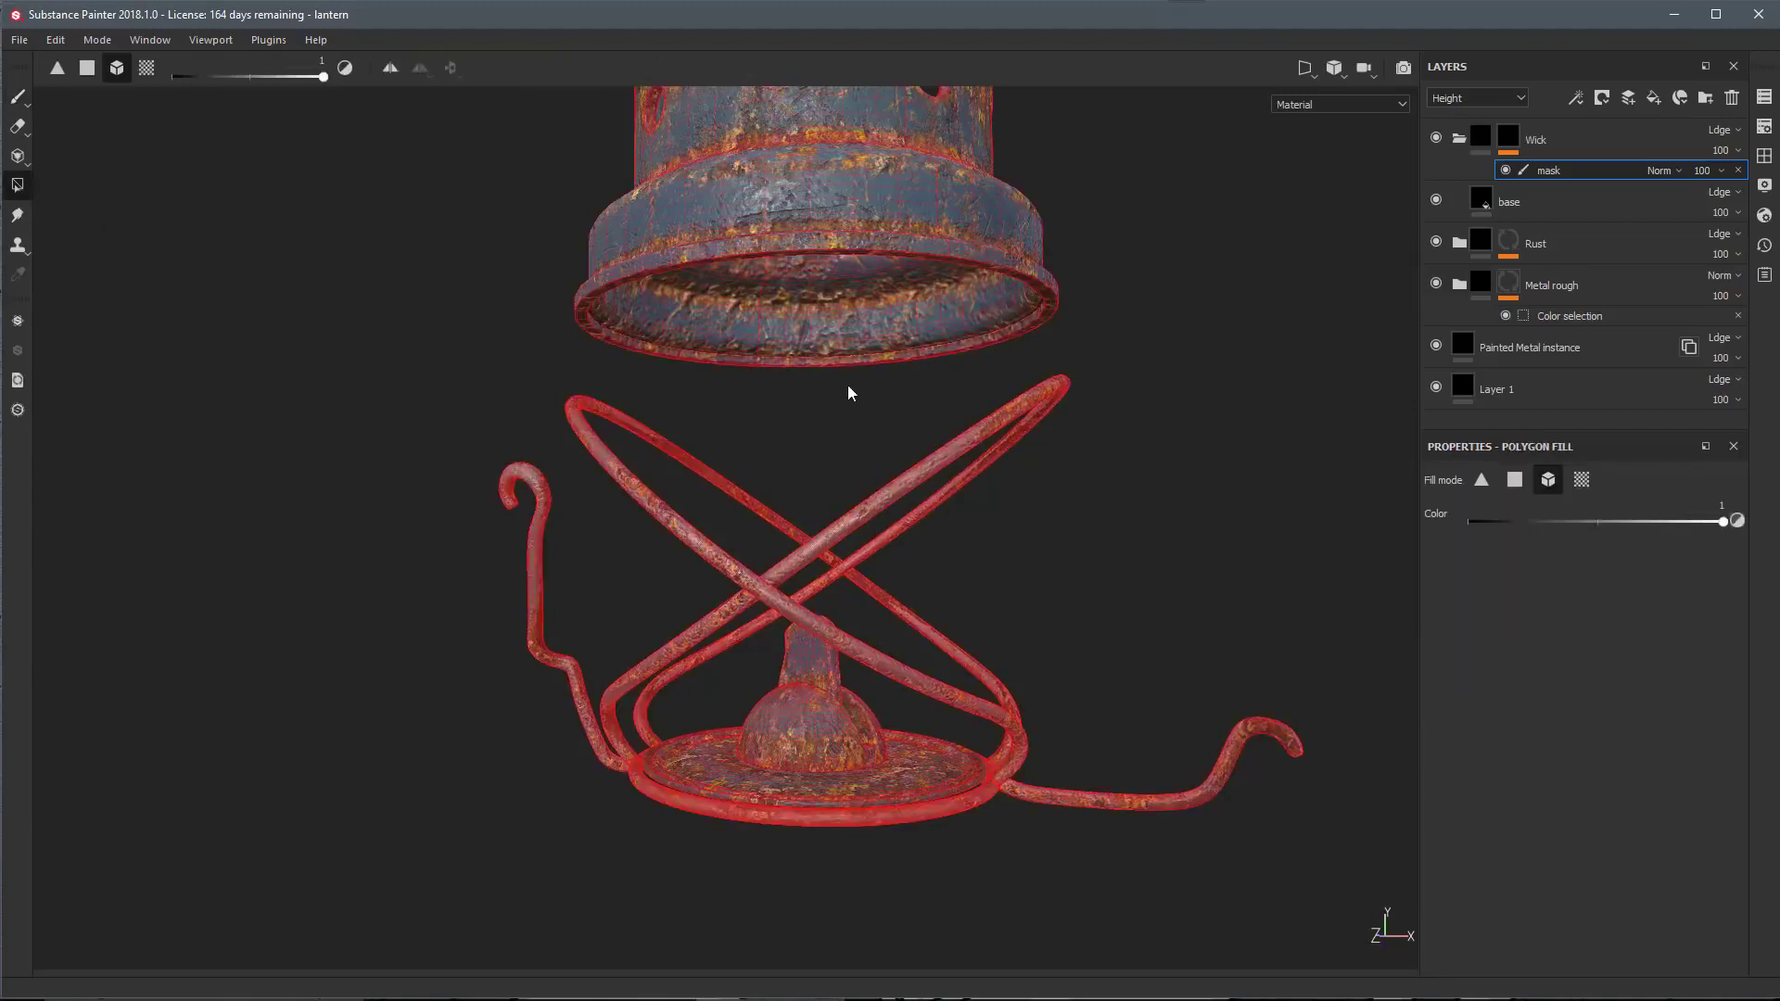
left_click_drag(847, 392, 834, 501, "alt")
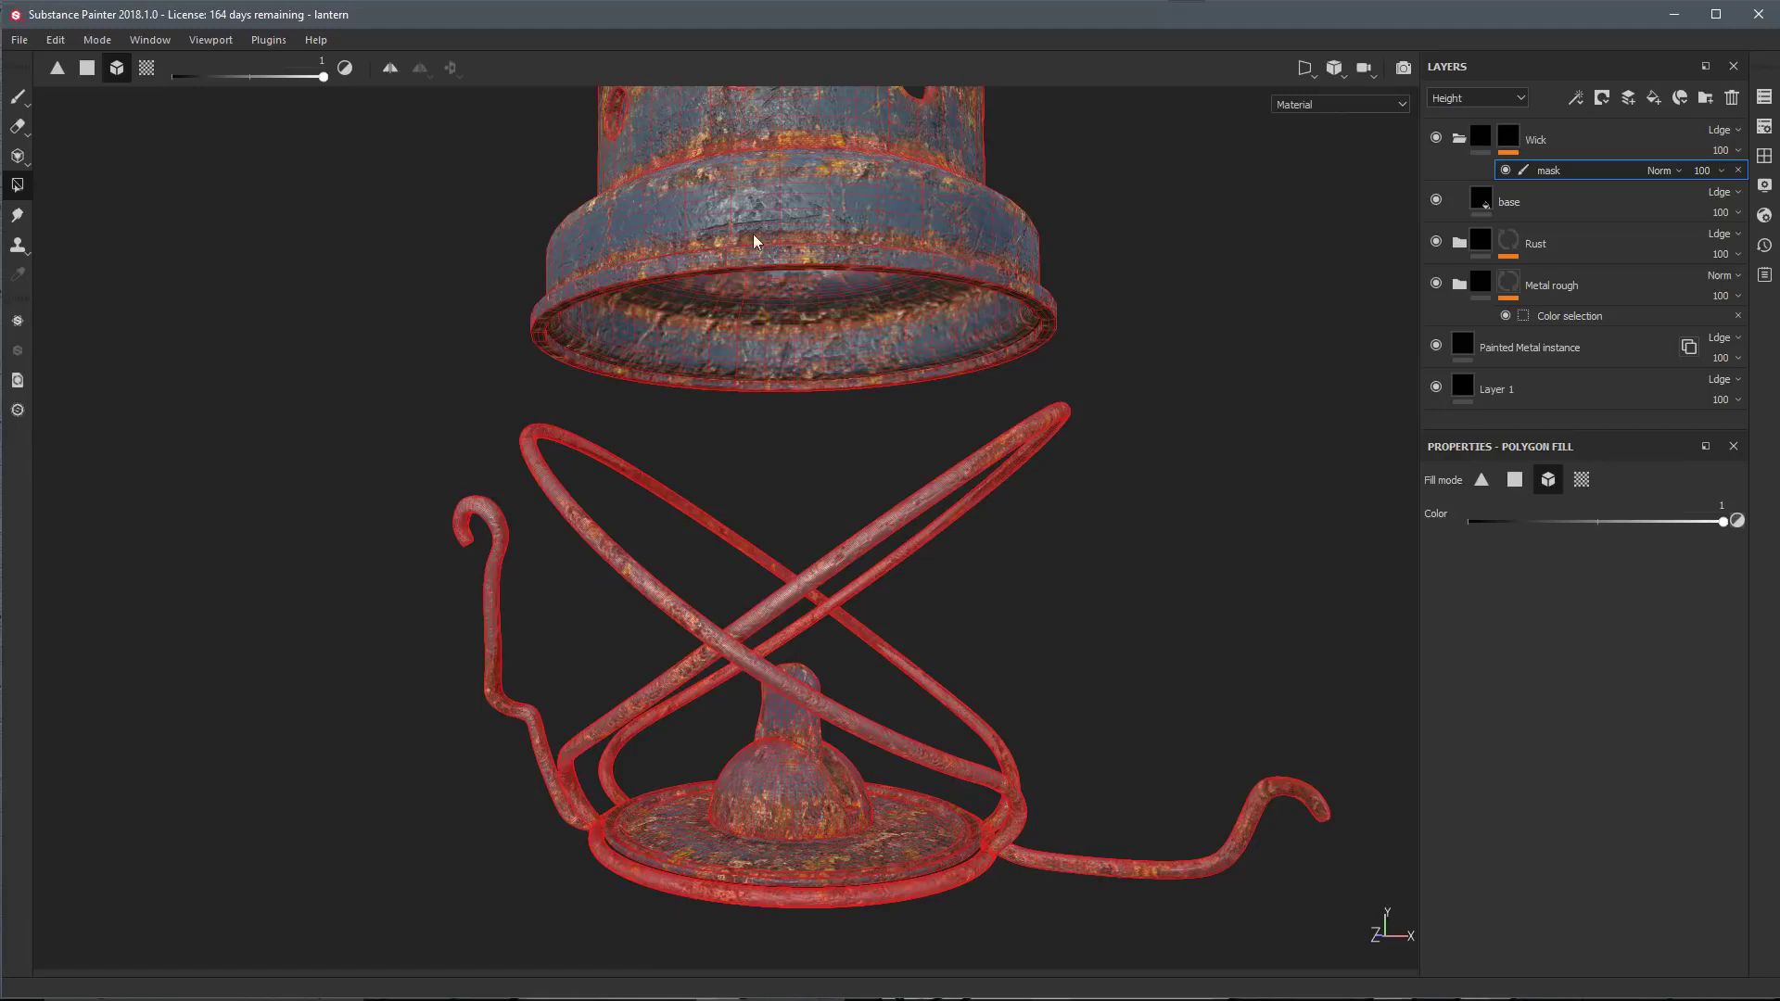
left_click(1764, 184)
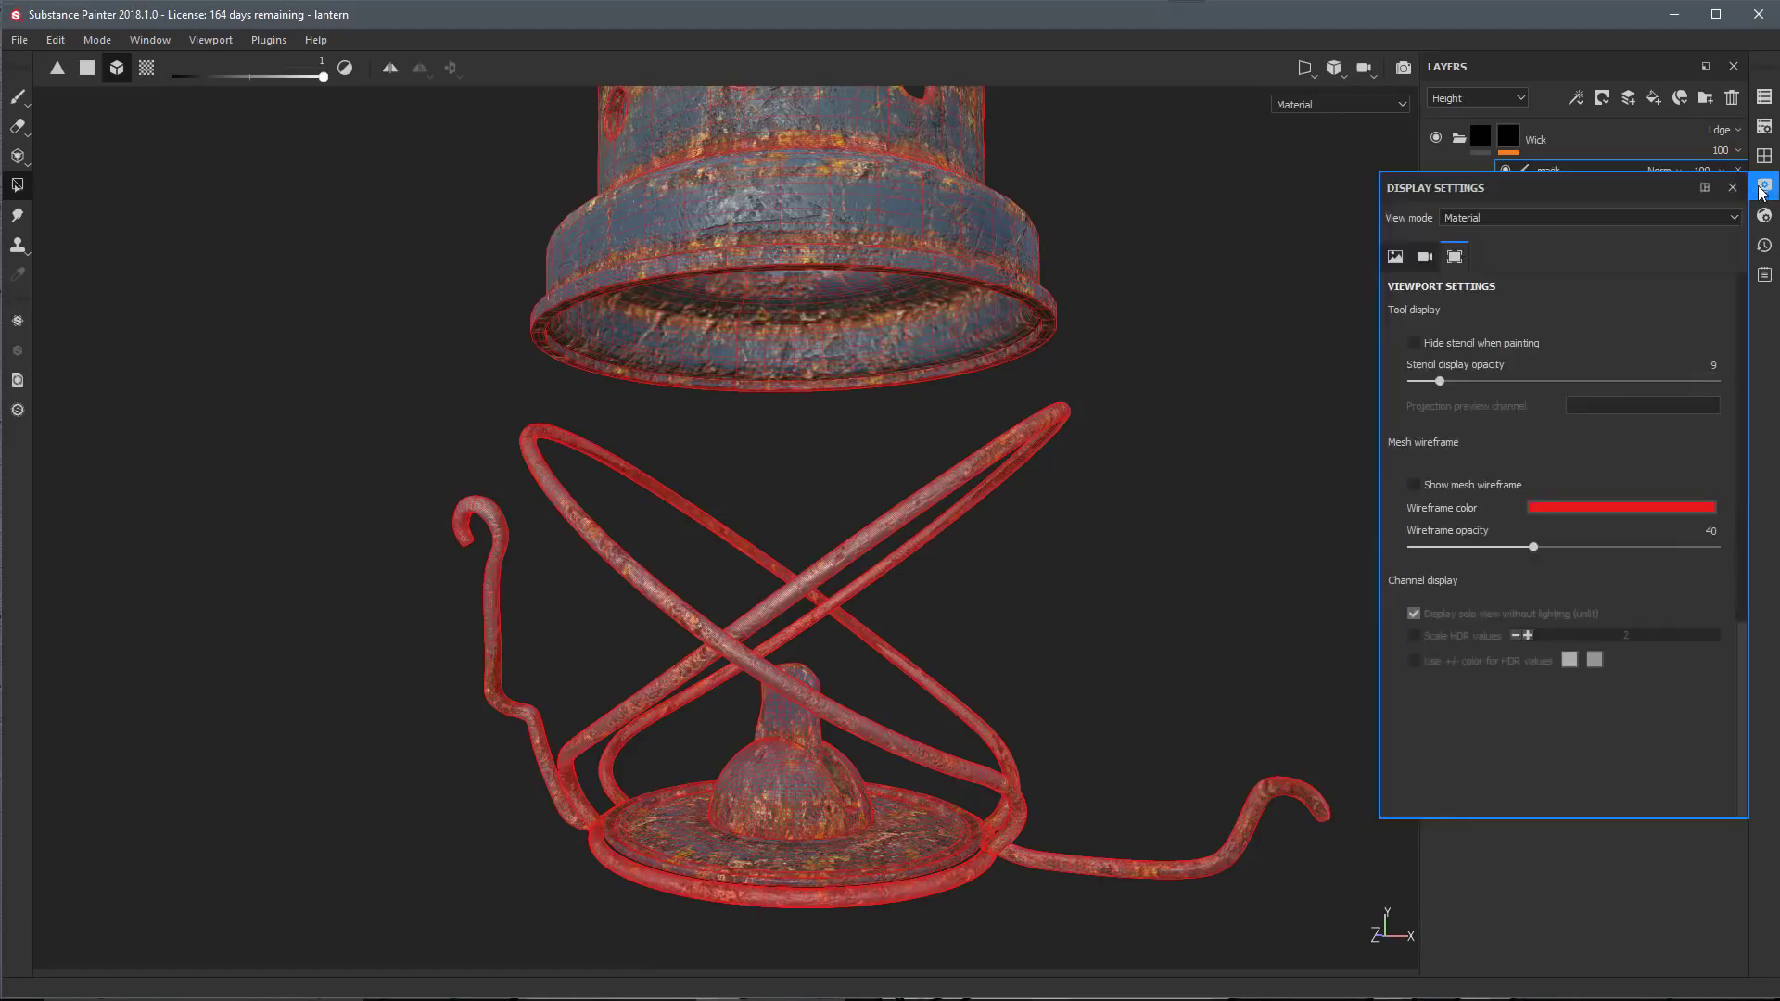
left_click(1453, 258)
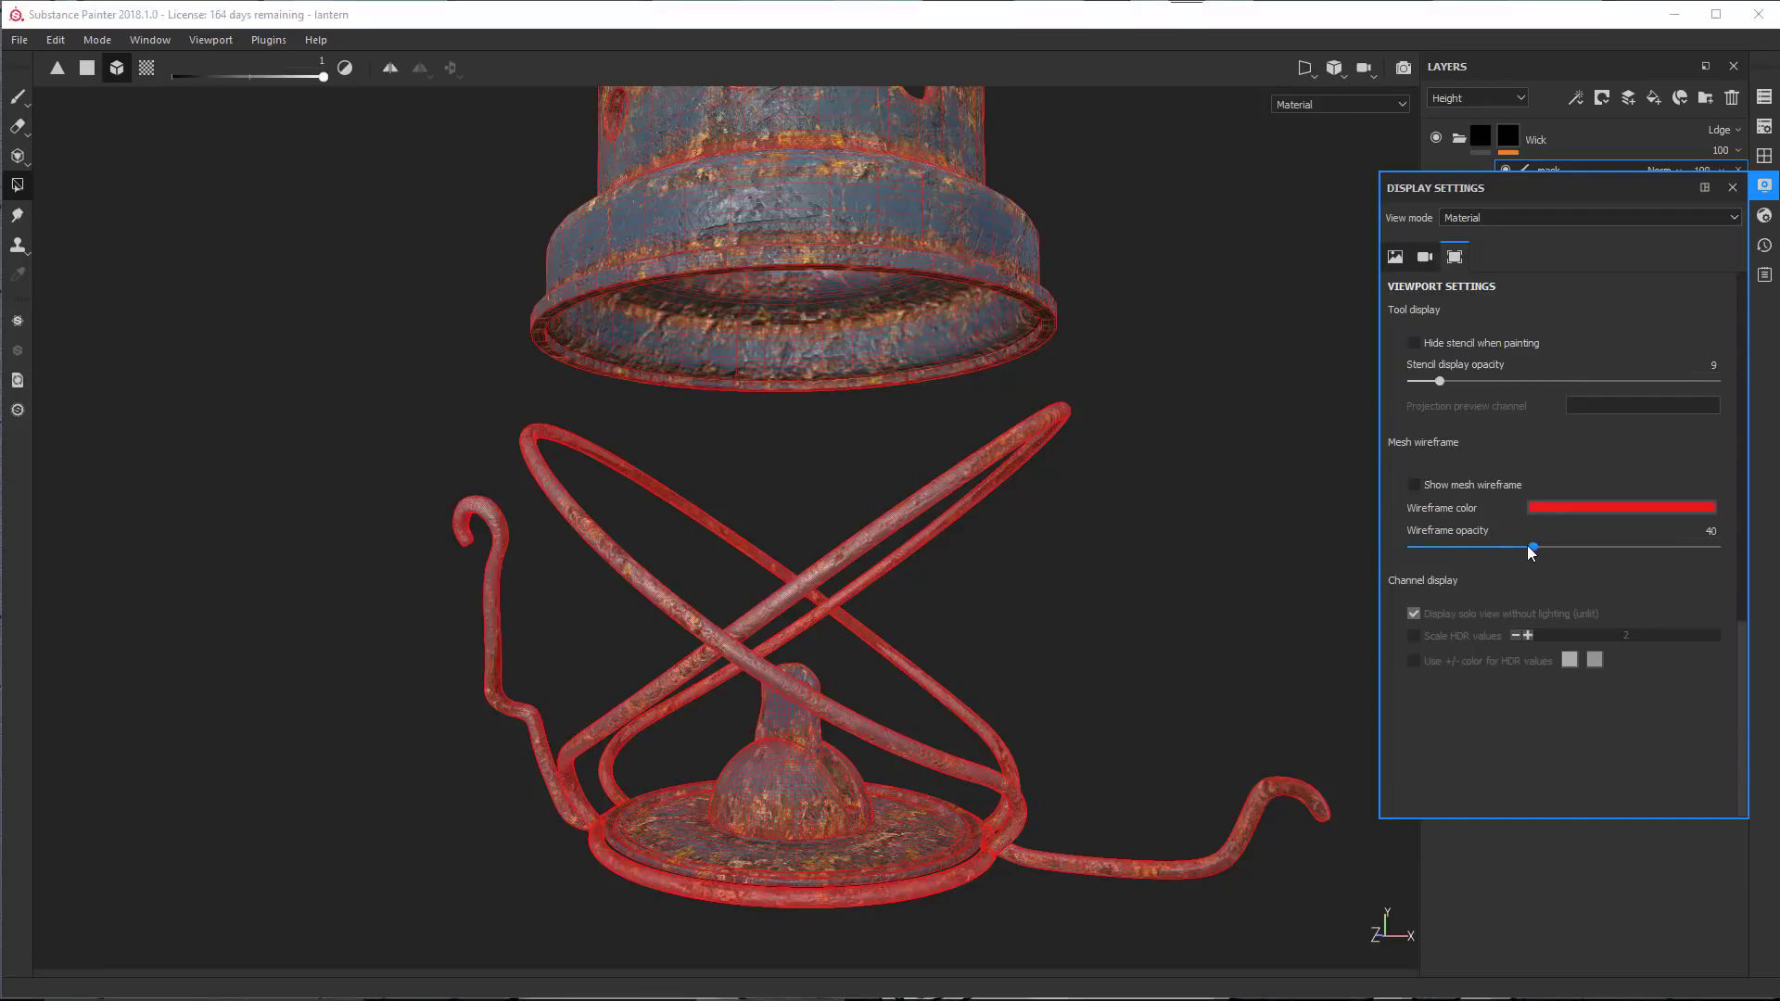
left_click_drag(1534, 547, 1551, 545)
left_click(1544, 506)
left_click(1712, 640)
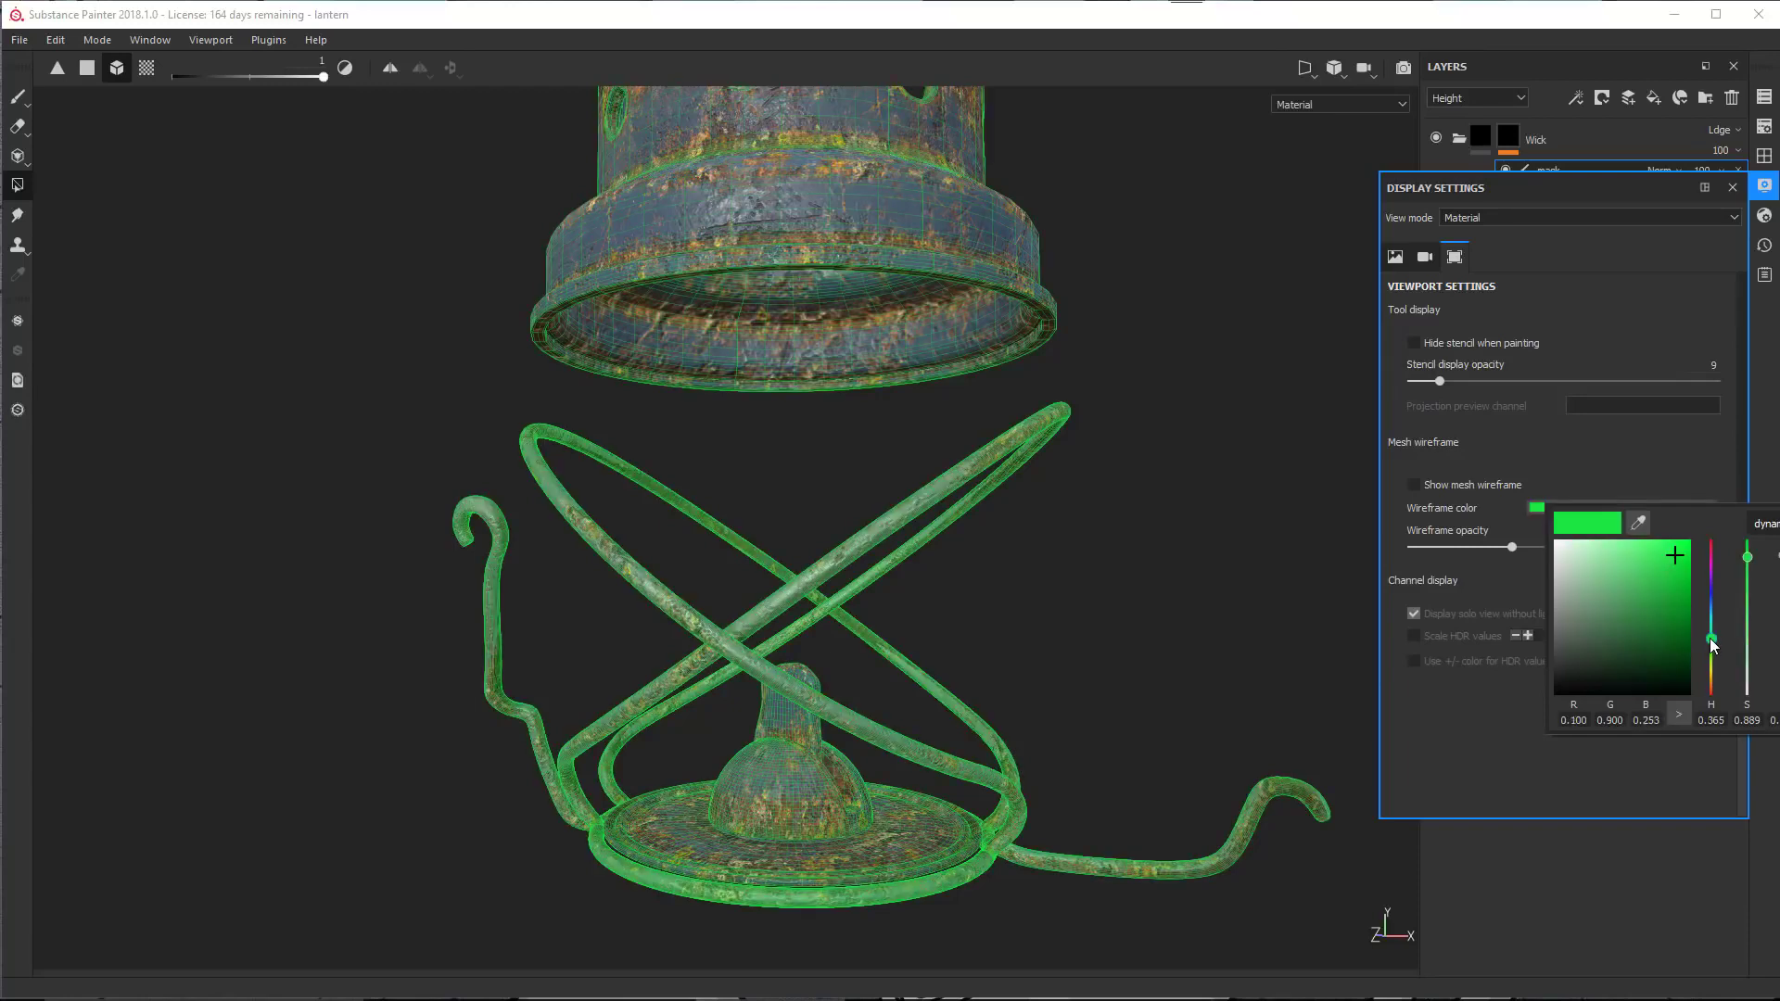
left_click_drag(1677, 574, 1674, 549)
left_click(1732, 188)
Try filling individual faces on the wick's front in the mask with the quad fill mode
scroll(864, 428, "up", 6)
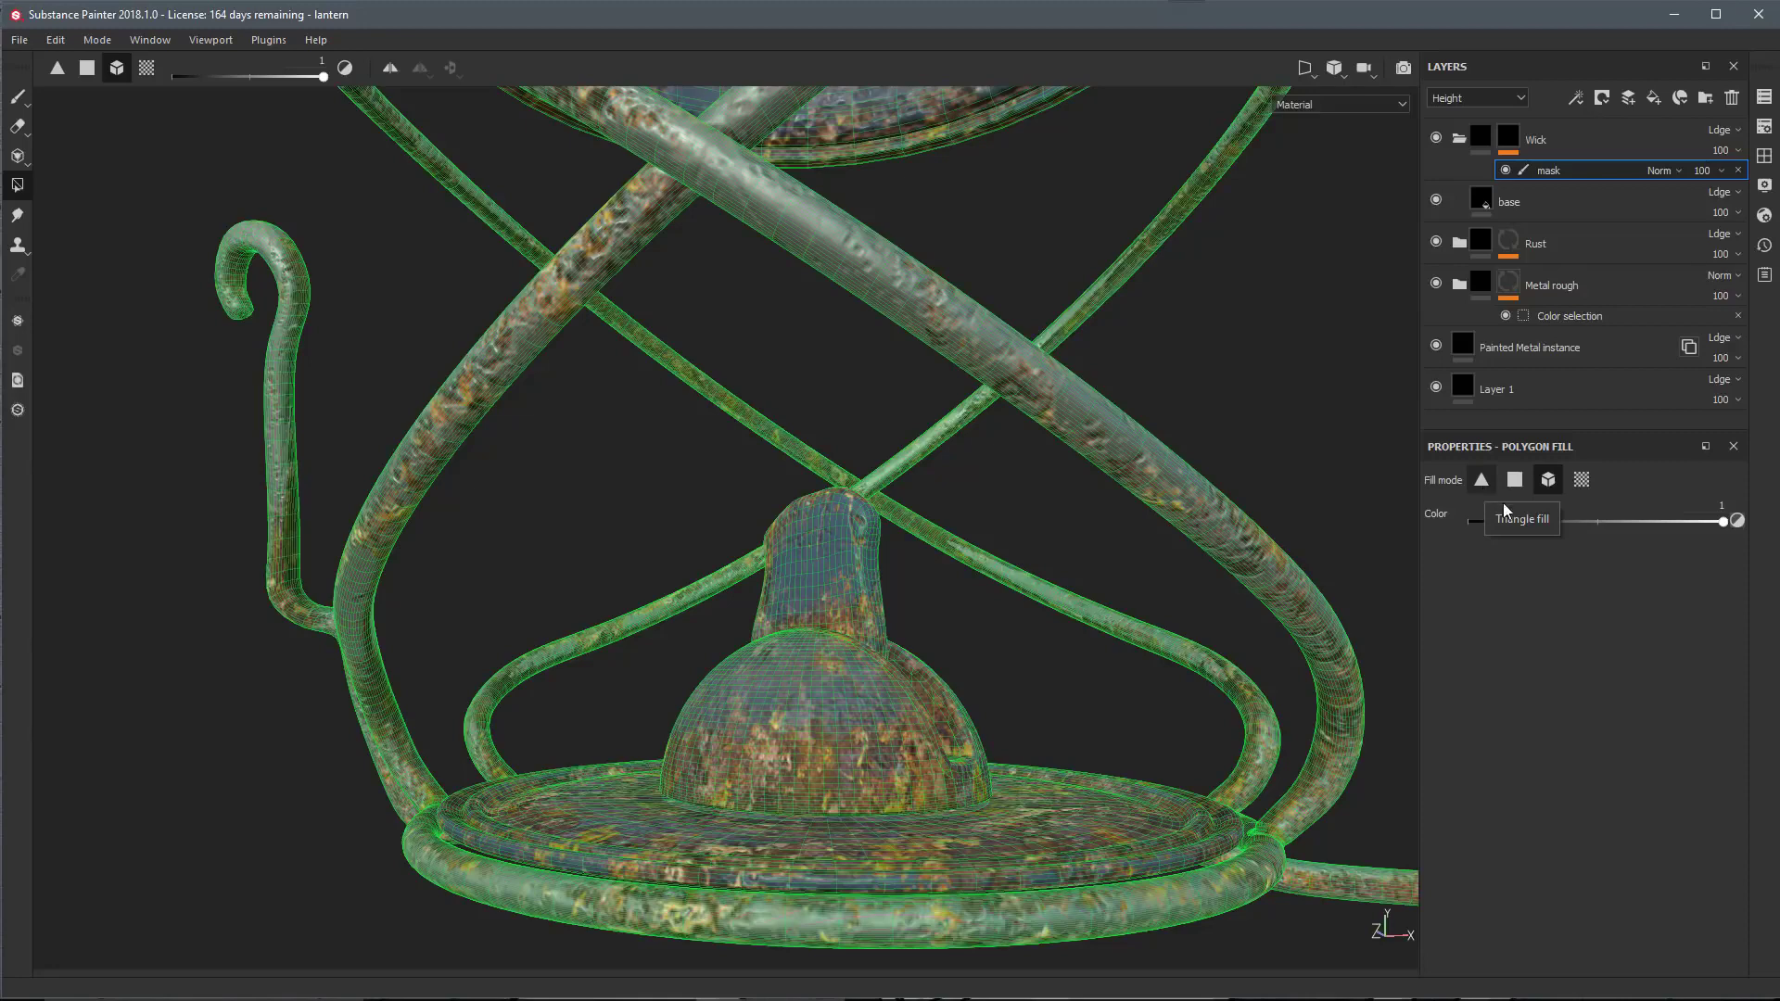
left_click(1515, 480)
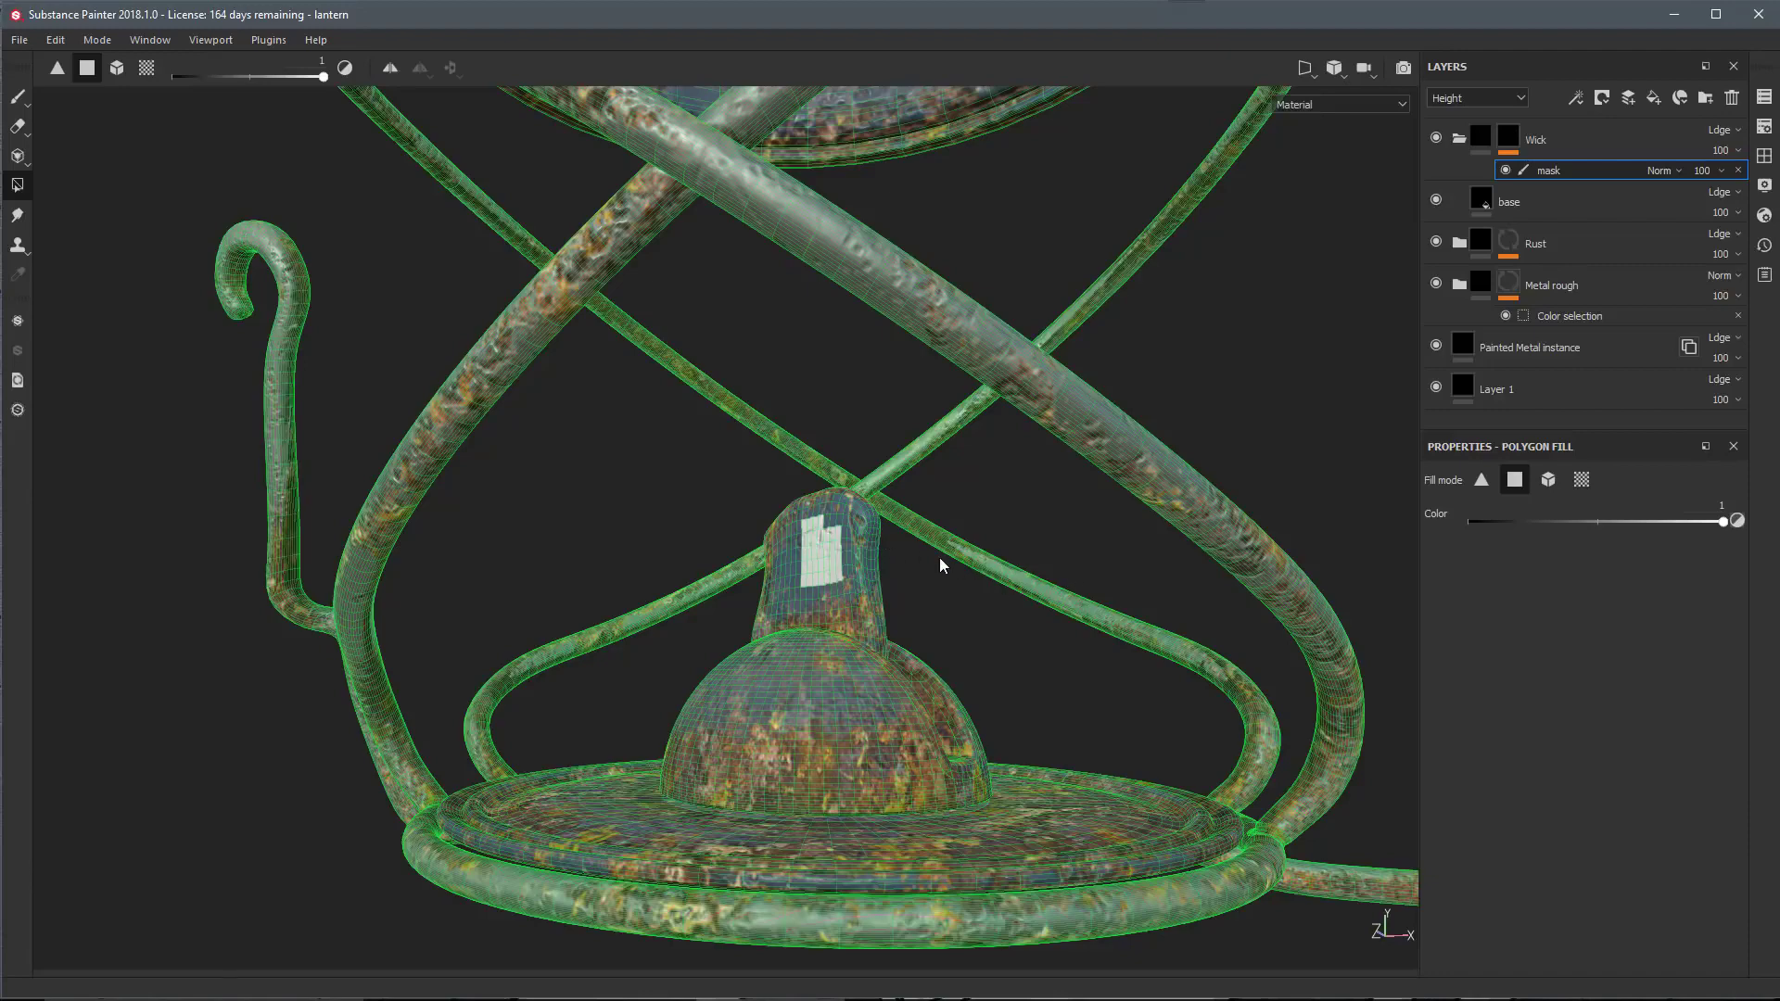
left_click_drag(940, 559, 647, 575, "alt")
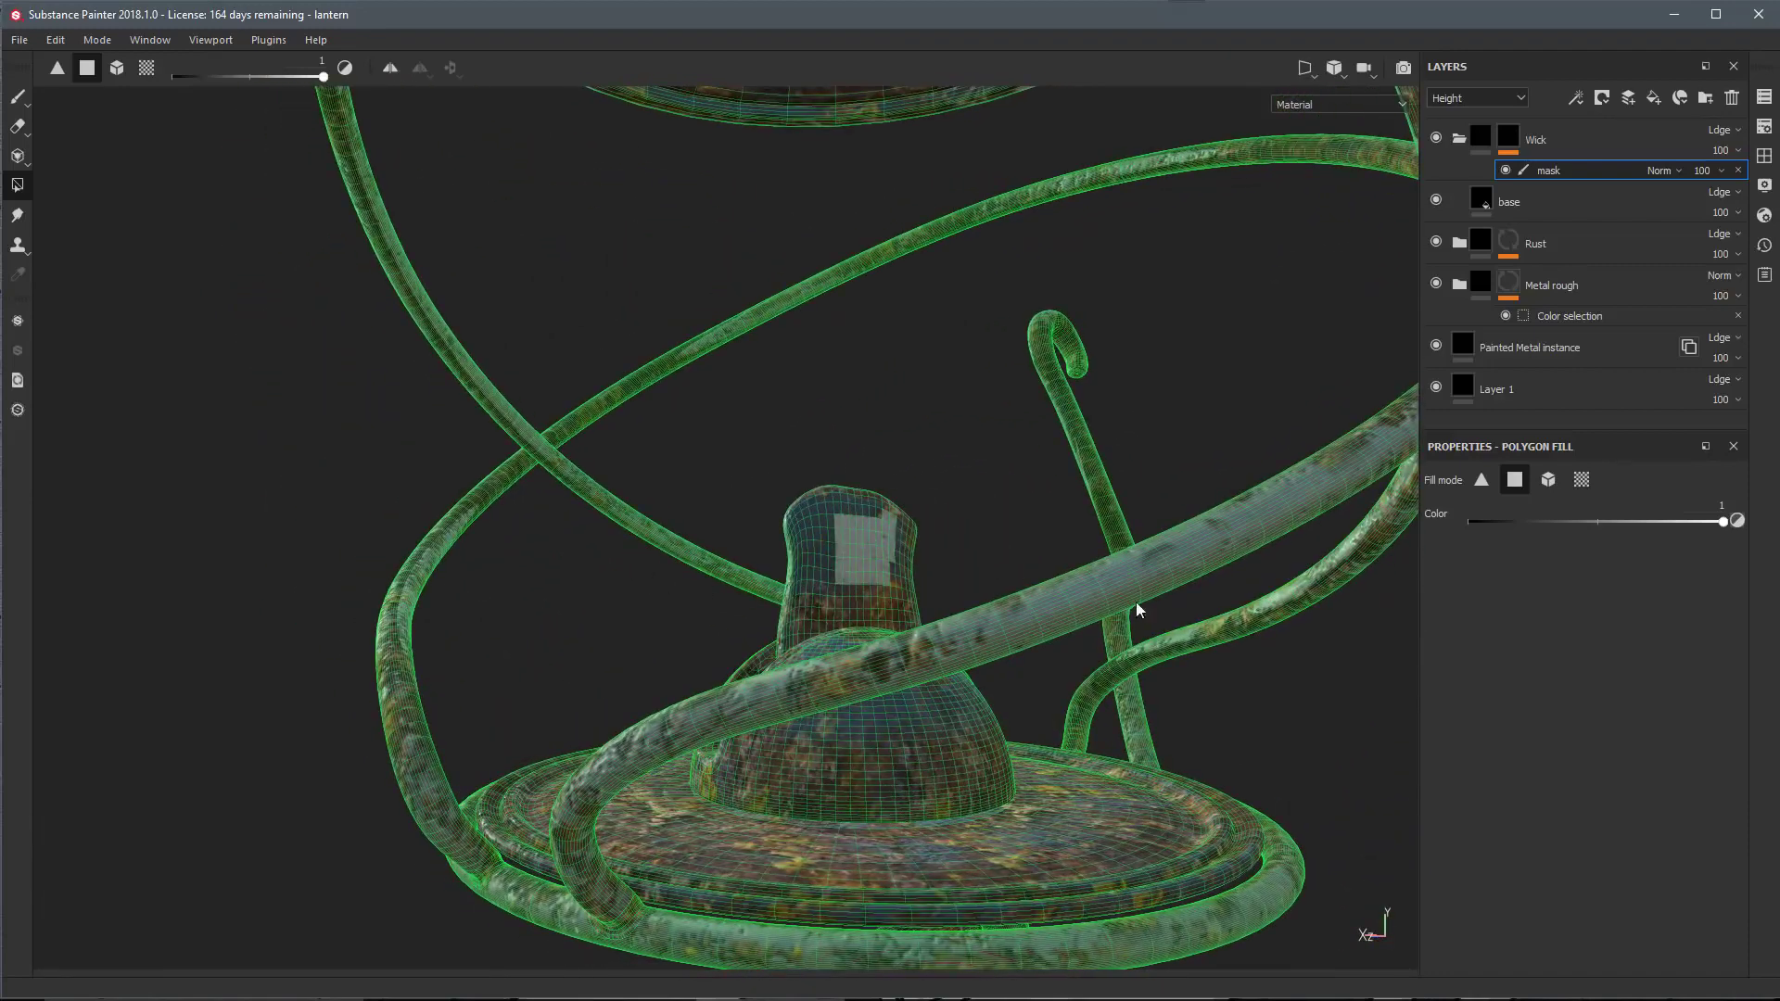
left_click_drag(1137, 603, 1095, 634, "alt")
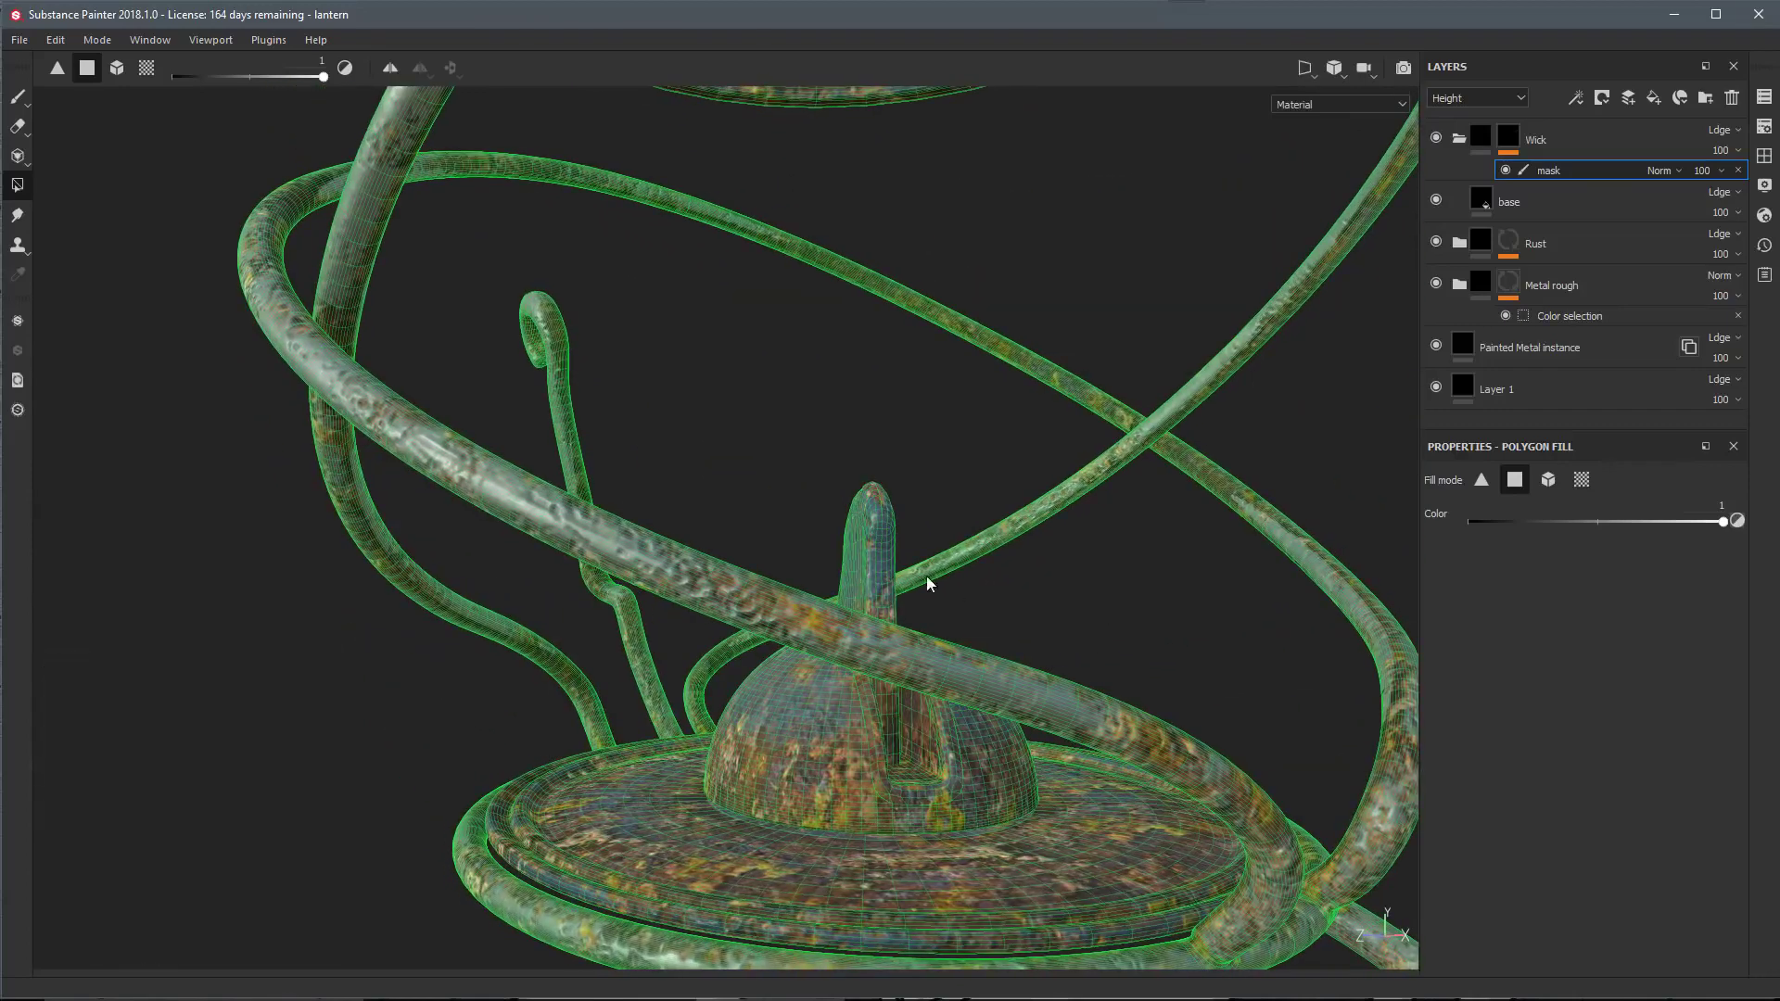
left_click_drag(926, 575, 1051, 530, "alt")
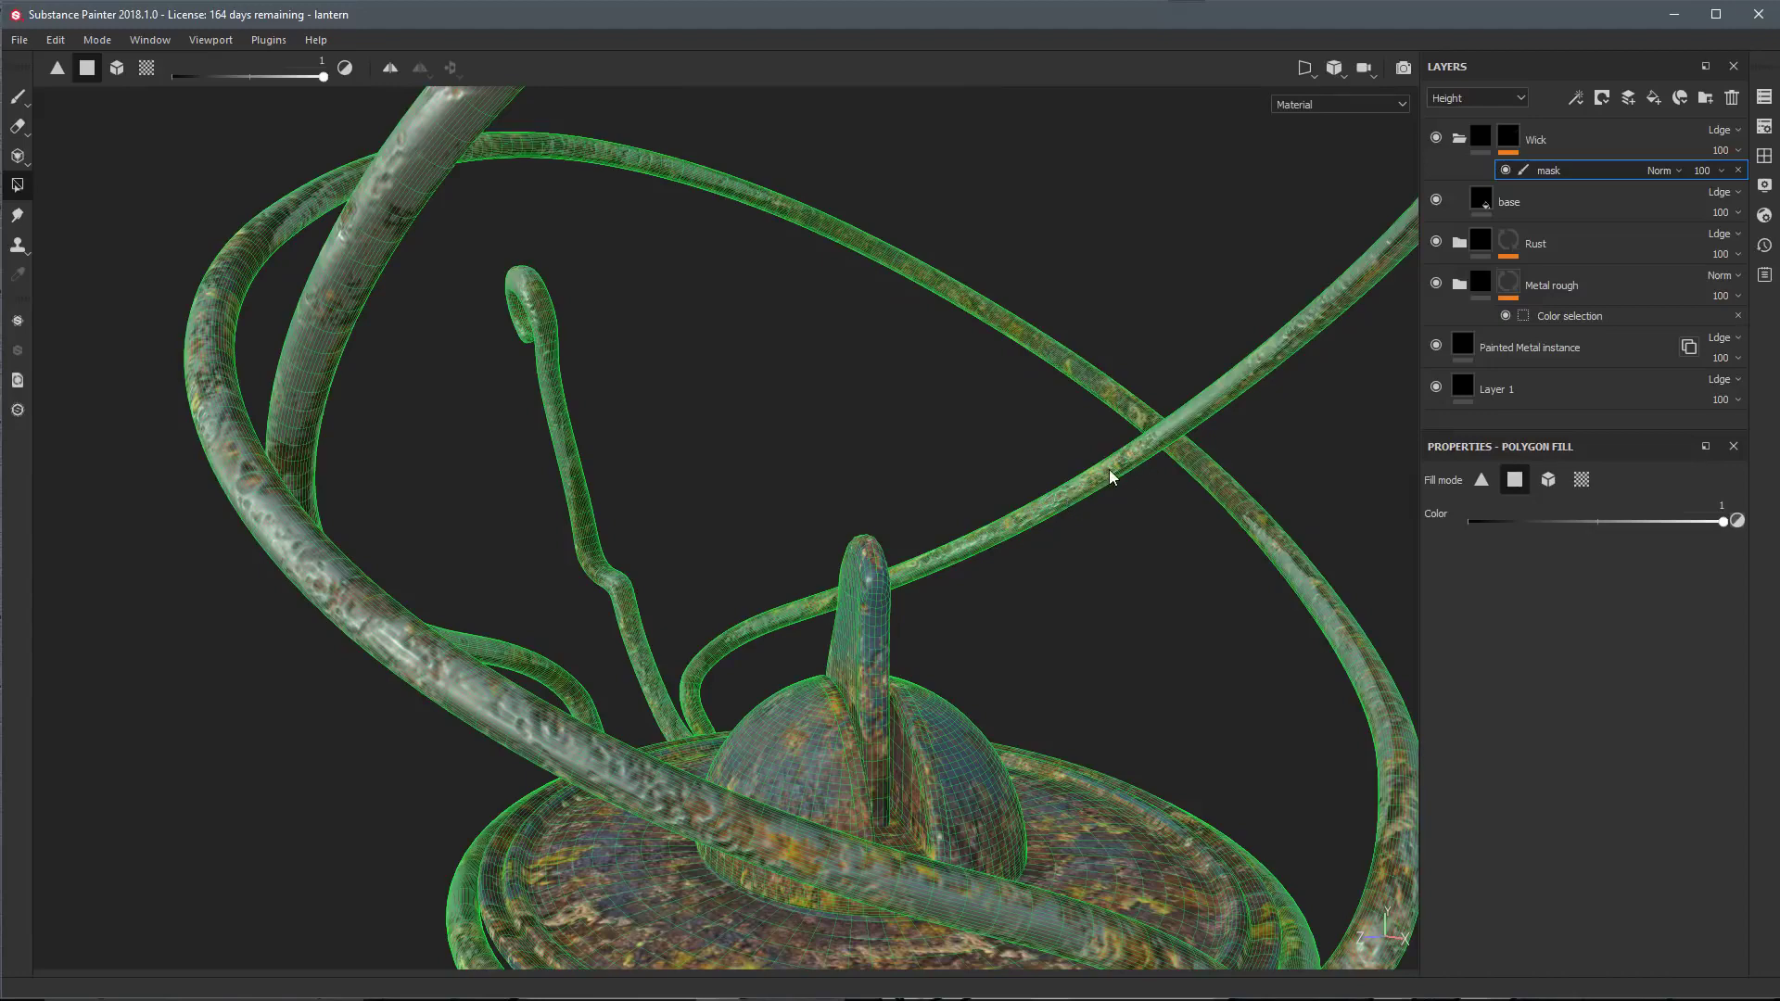
left_click_drag(940, 636, 906, 606, "alt")
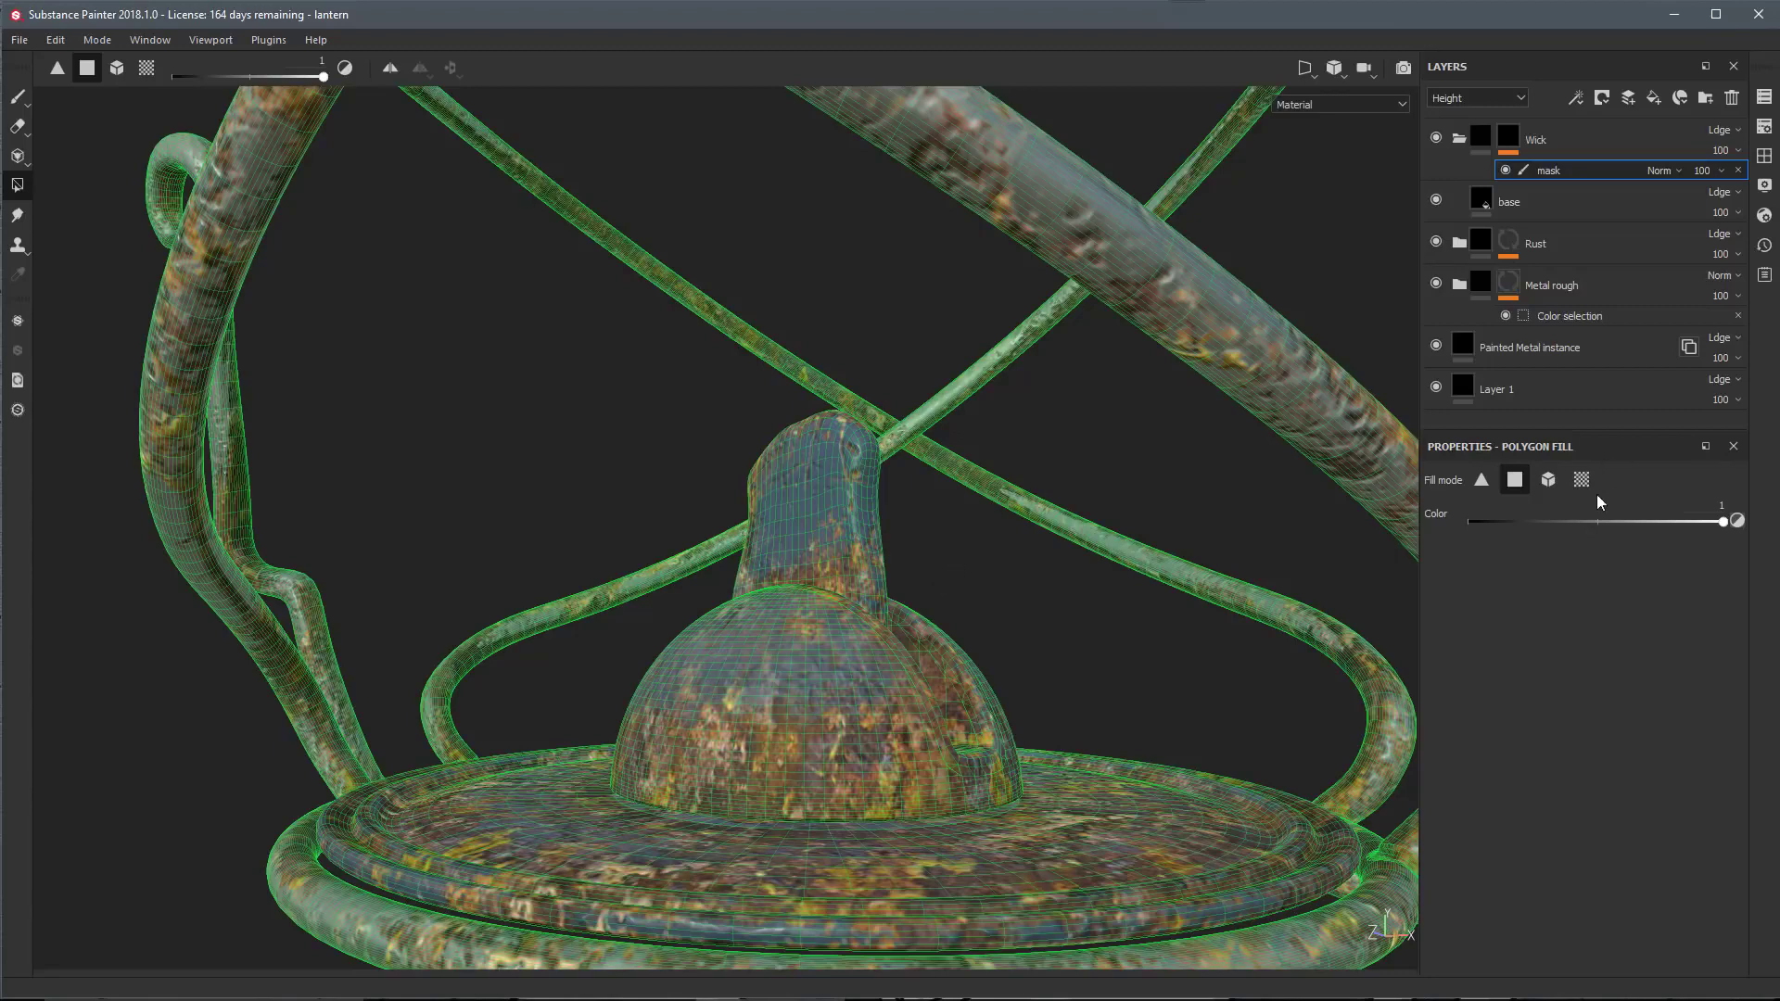
Fill the entire wick in the Wick folder's mask using the mesh fill mode with color 1
left_click(1548, 479)
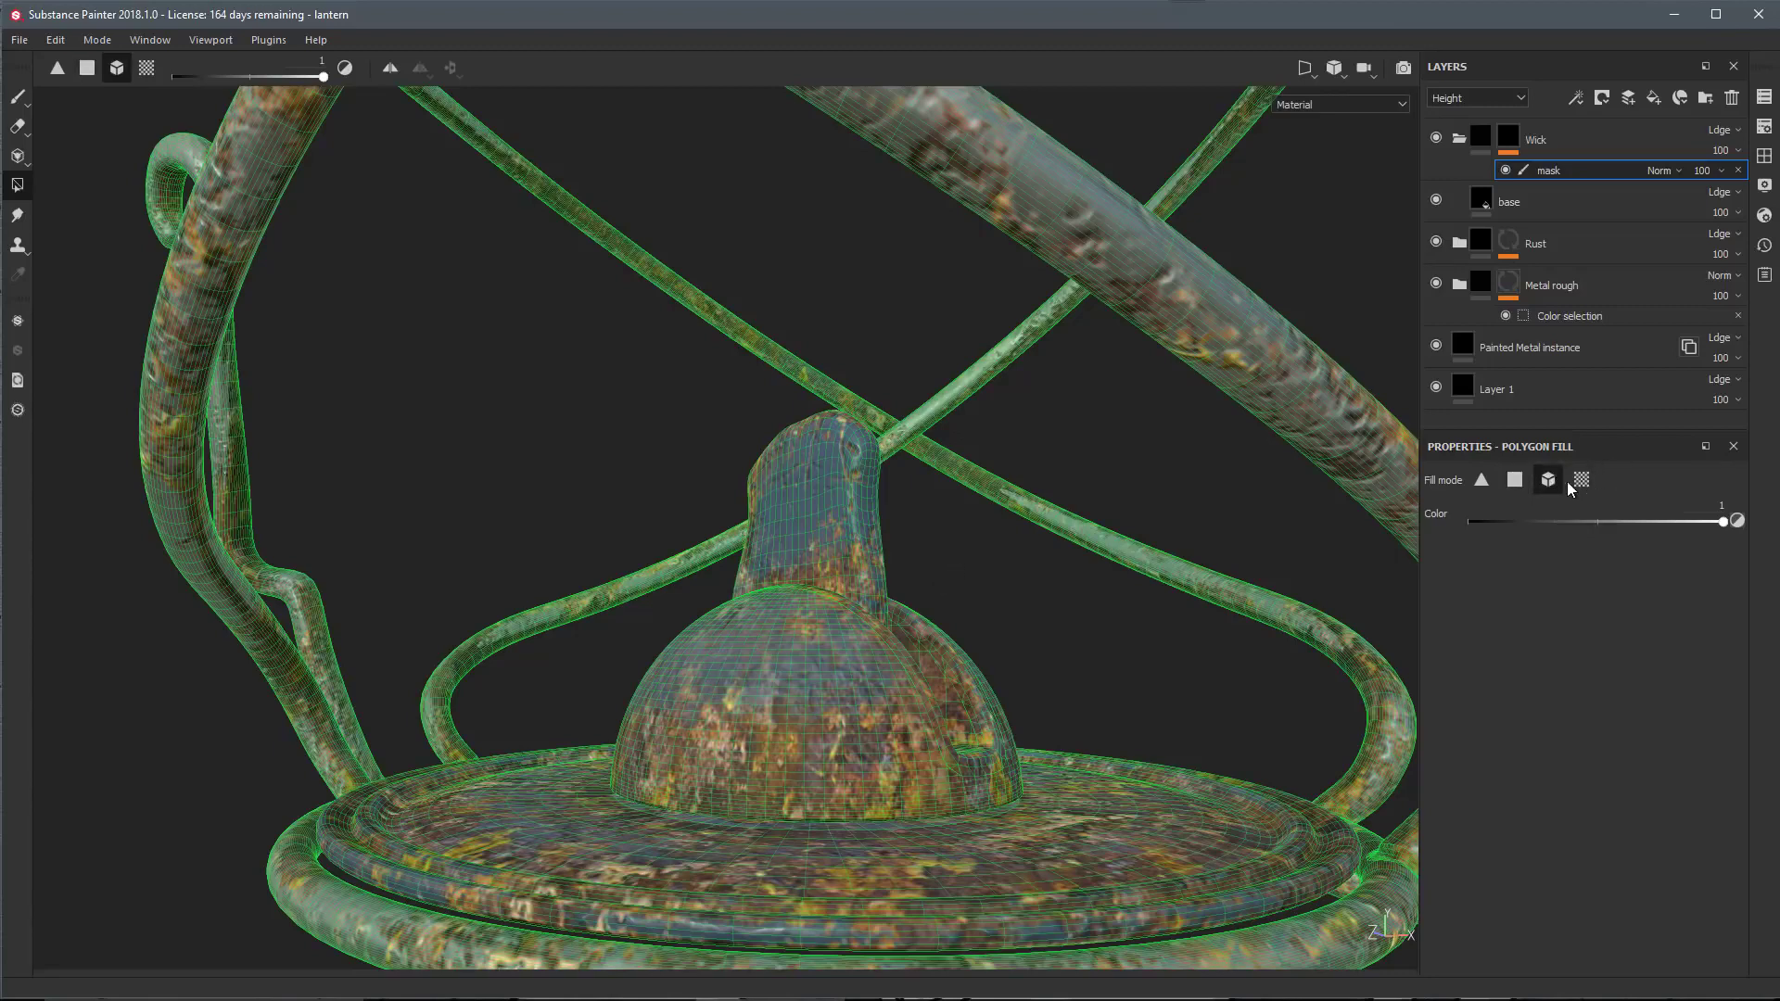
left_click(1581, 478)
left_click(1548, 480)
left_click(821, 499)
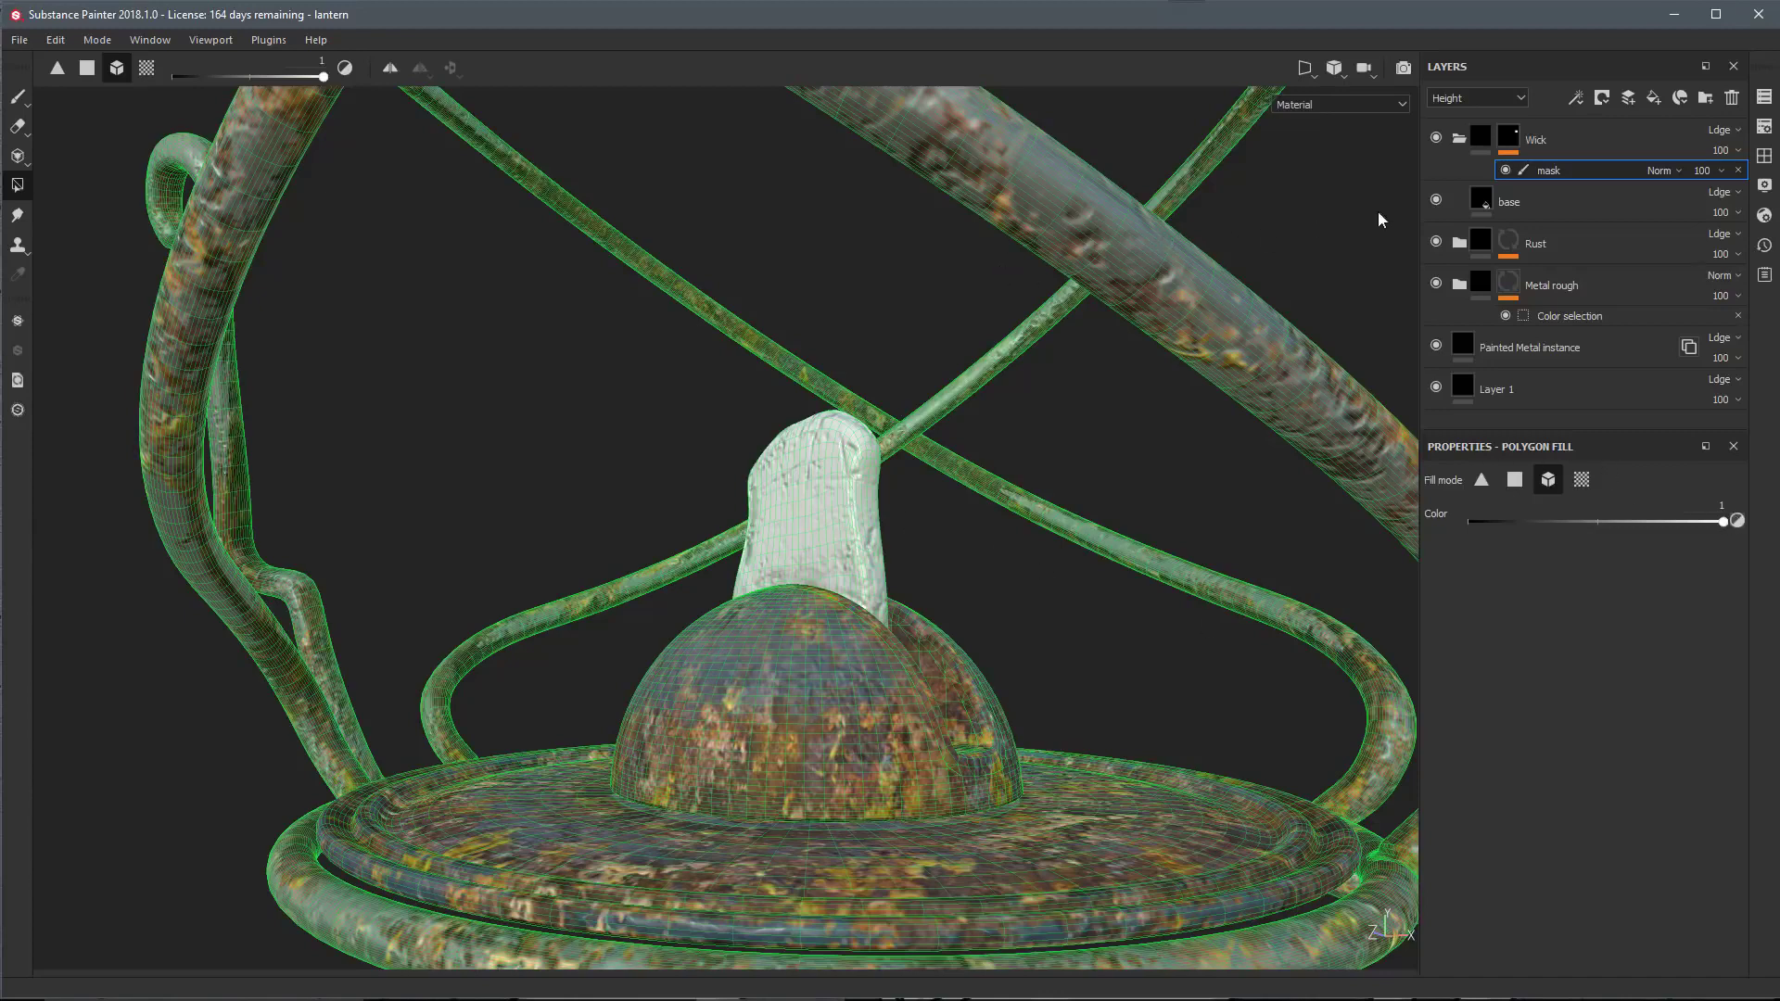
Inspect the Wick folder's mask on its own around the wick, and return to the material view
left_click(1508, 138, "alt")
right_click_drag(1133, 604, 1029, 647, "alt")
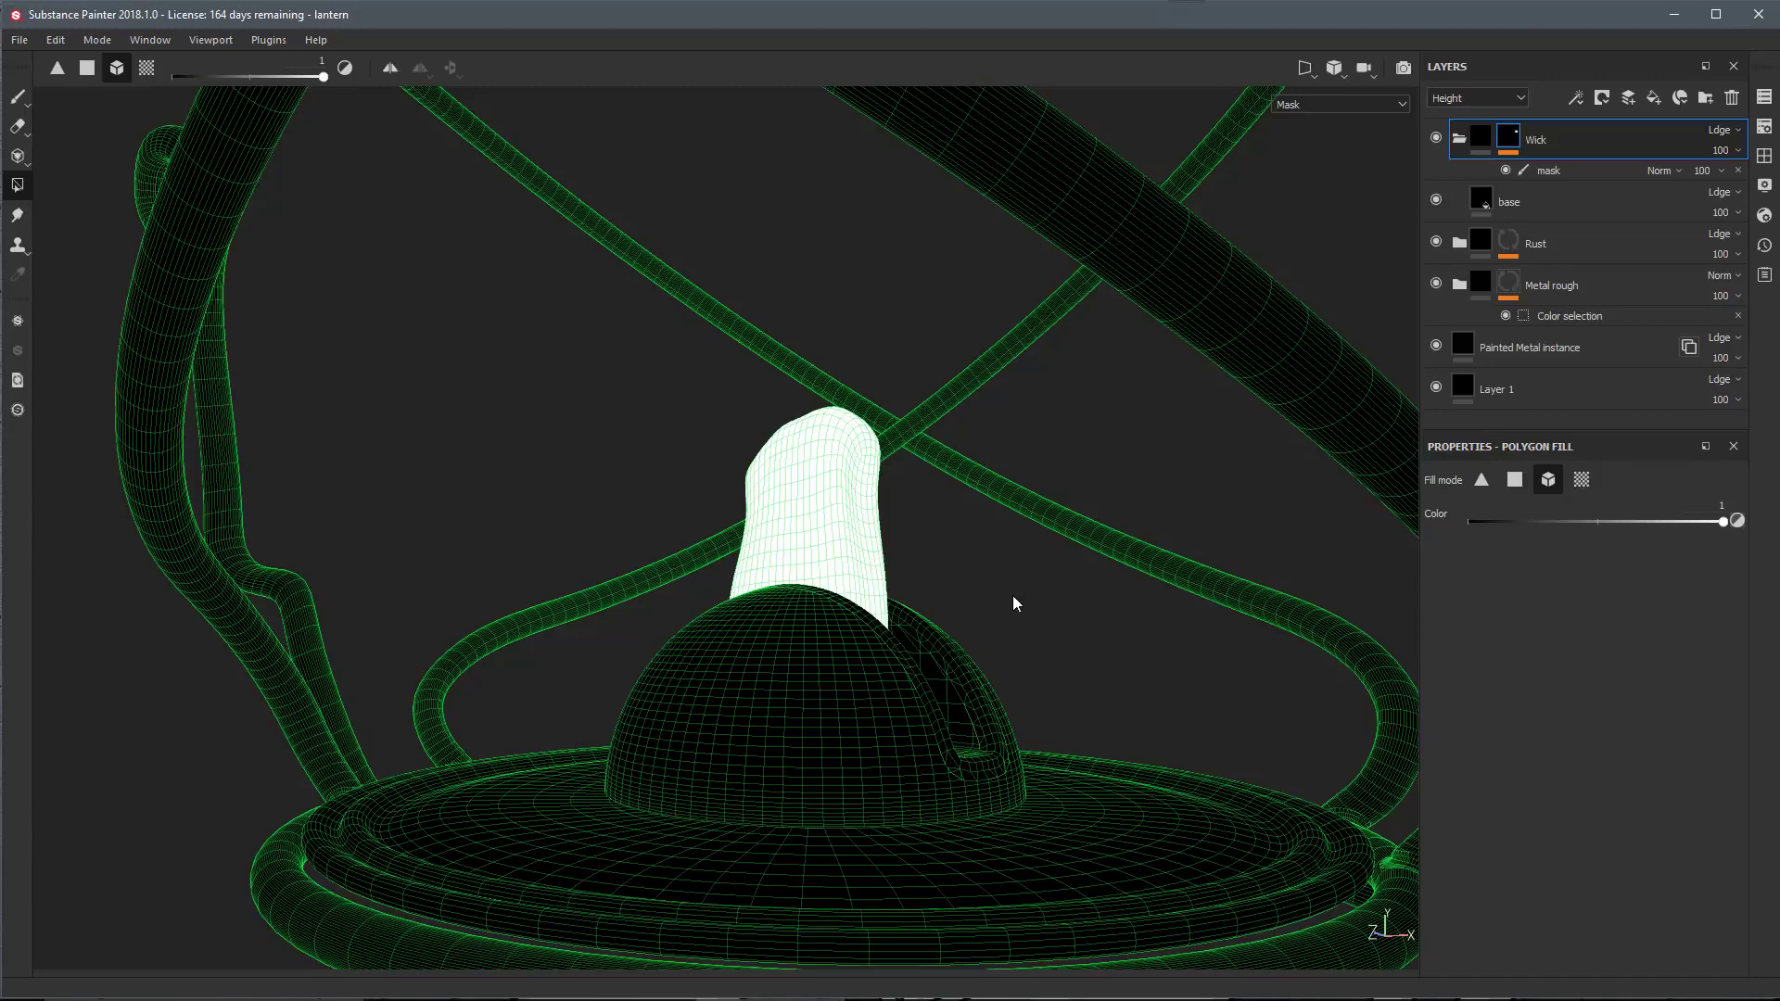
key("m")
left_click_drag(900, 554, 994, 559, "alt")
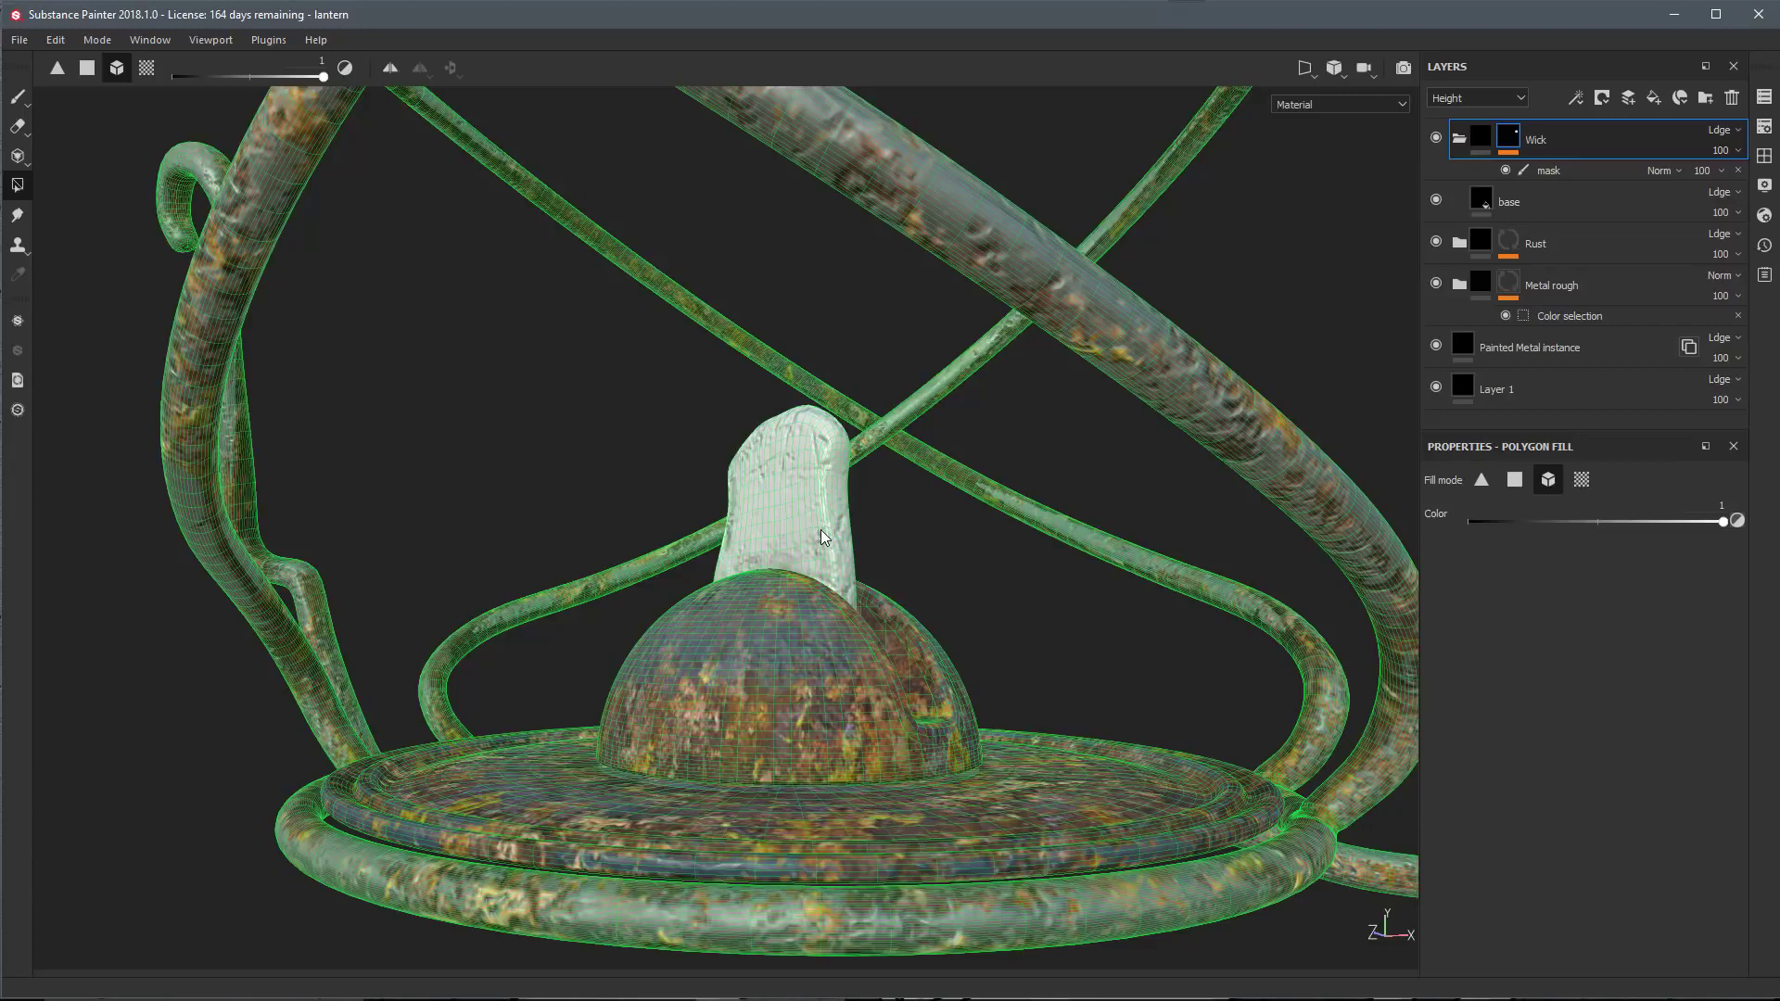
Remove the wick from the mask effect using the UV chunk fill mode with color 0
left_click(1581, 481)
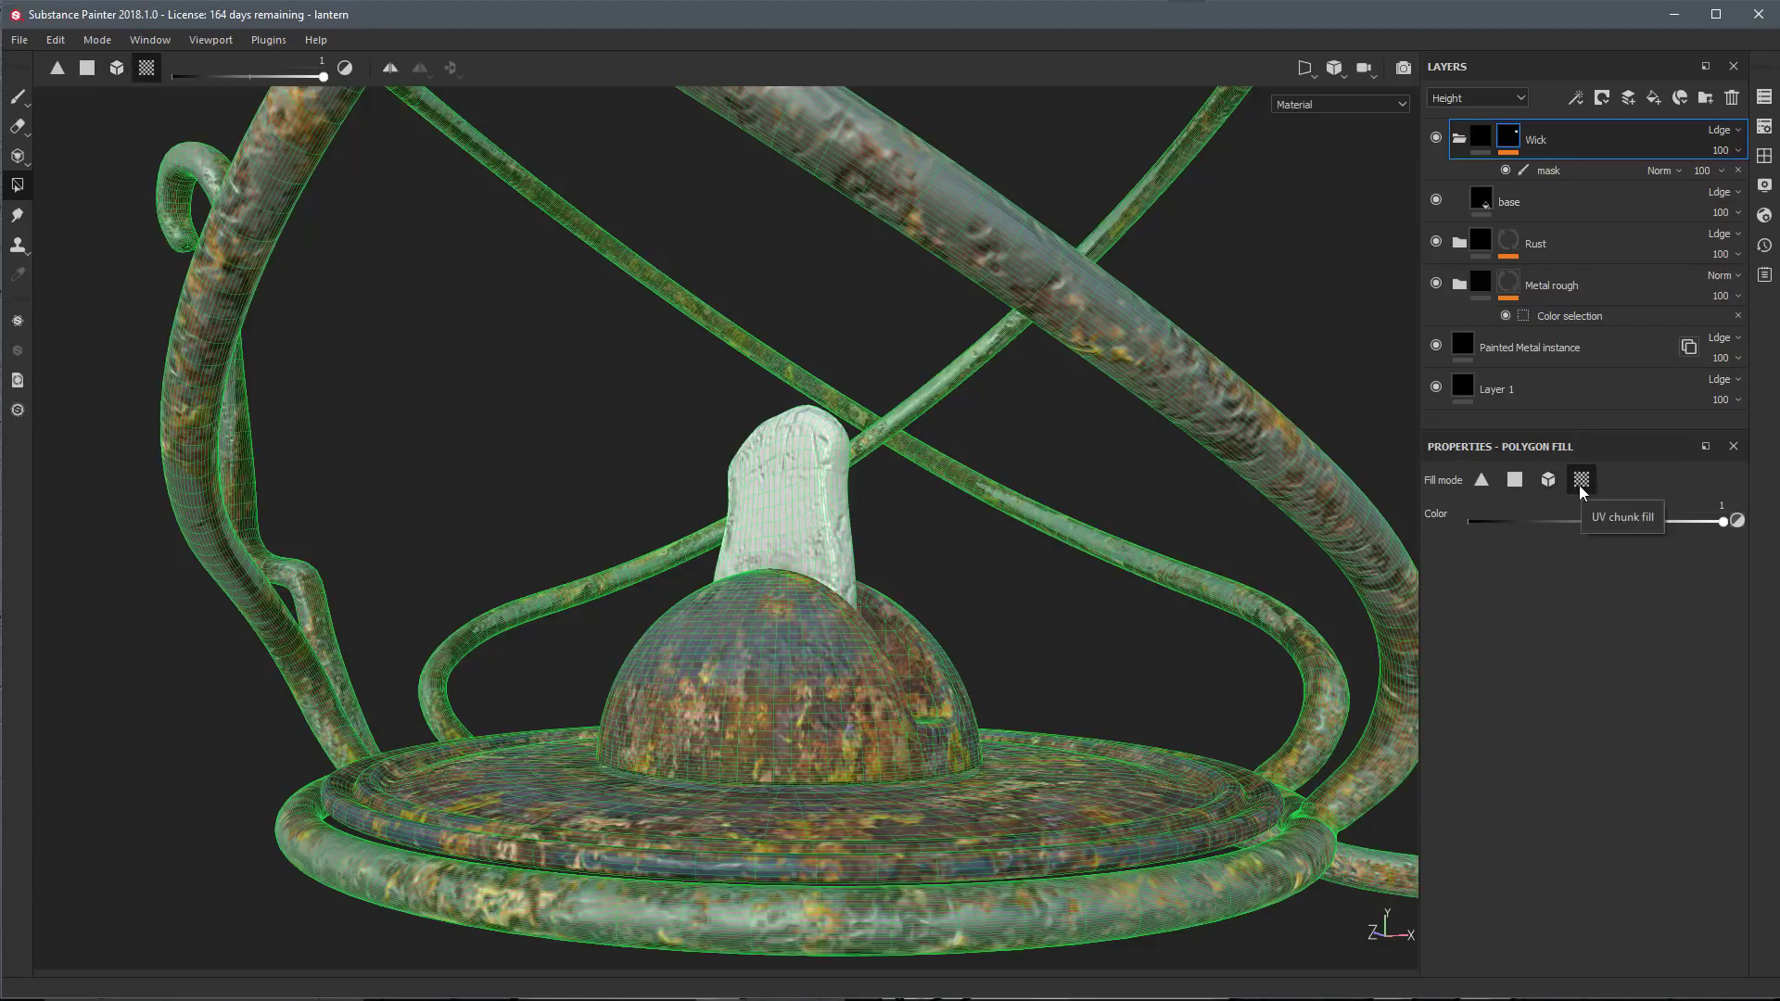
left_click_drag(1581, 524, 1476, 522)
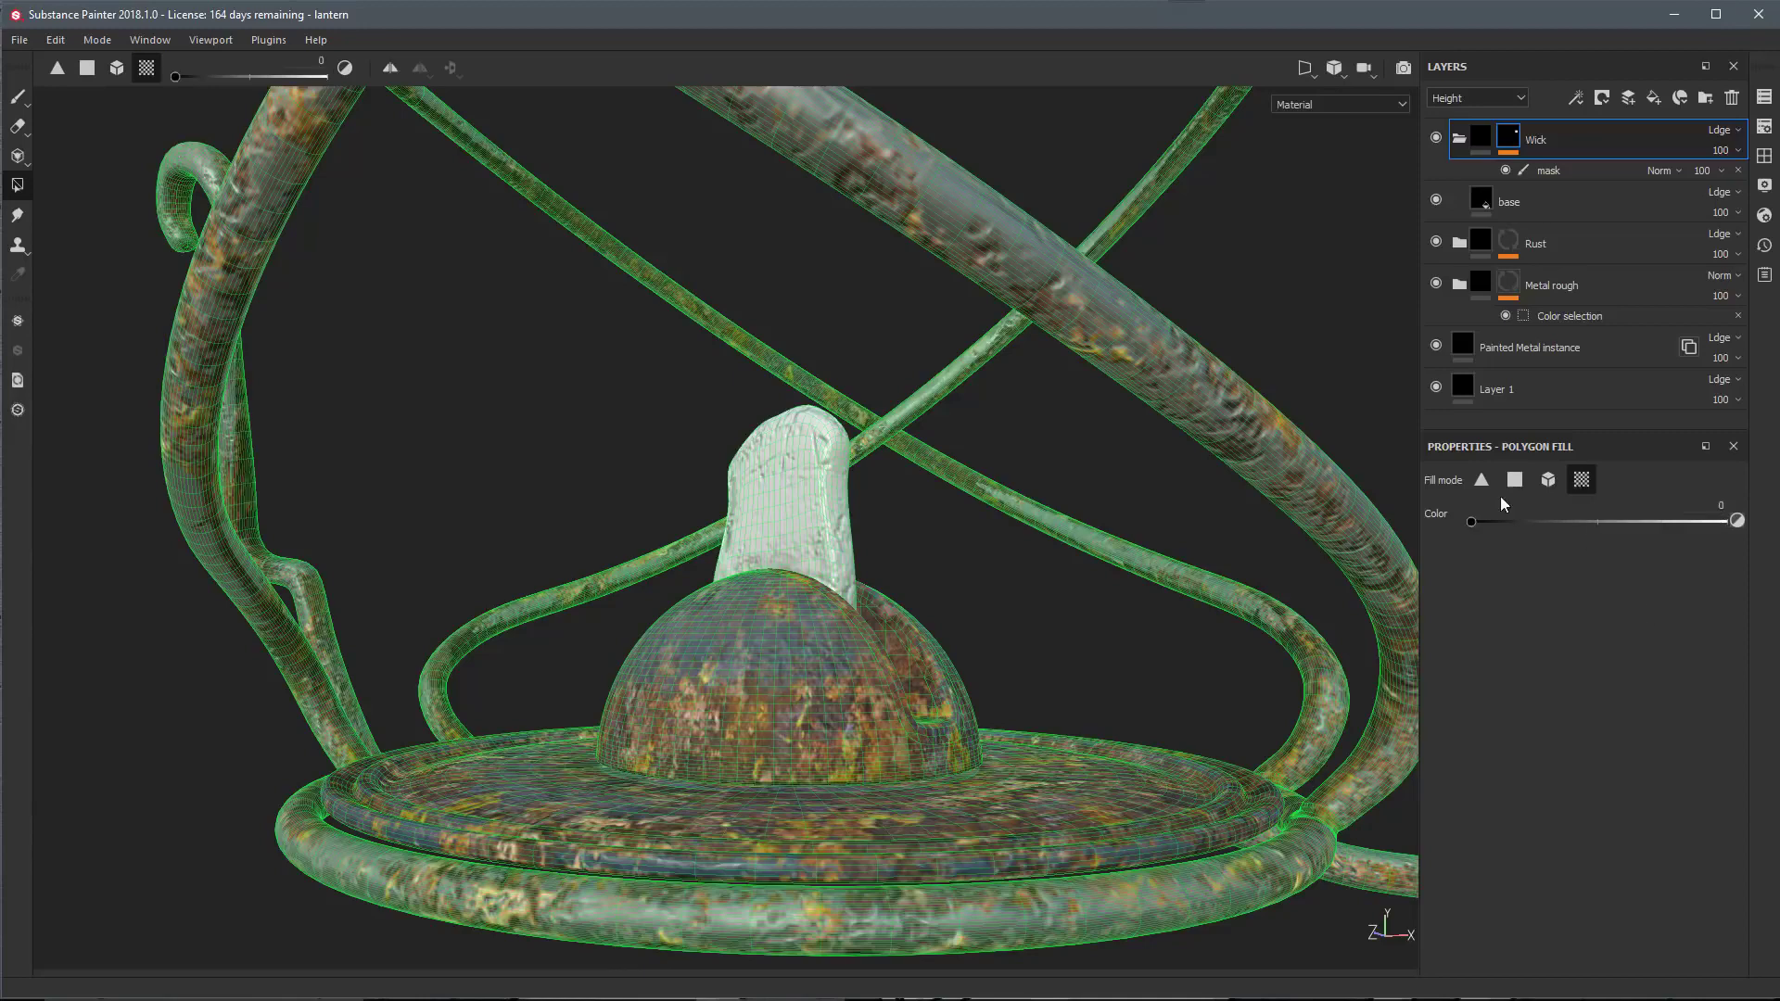
left_click(1555, 174)
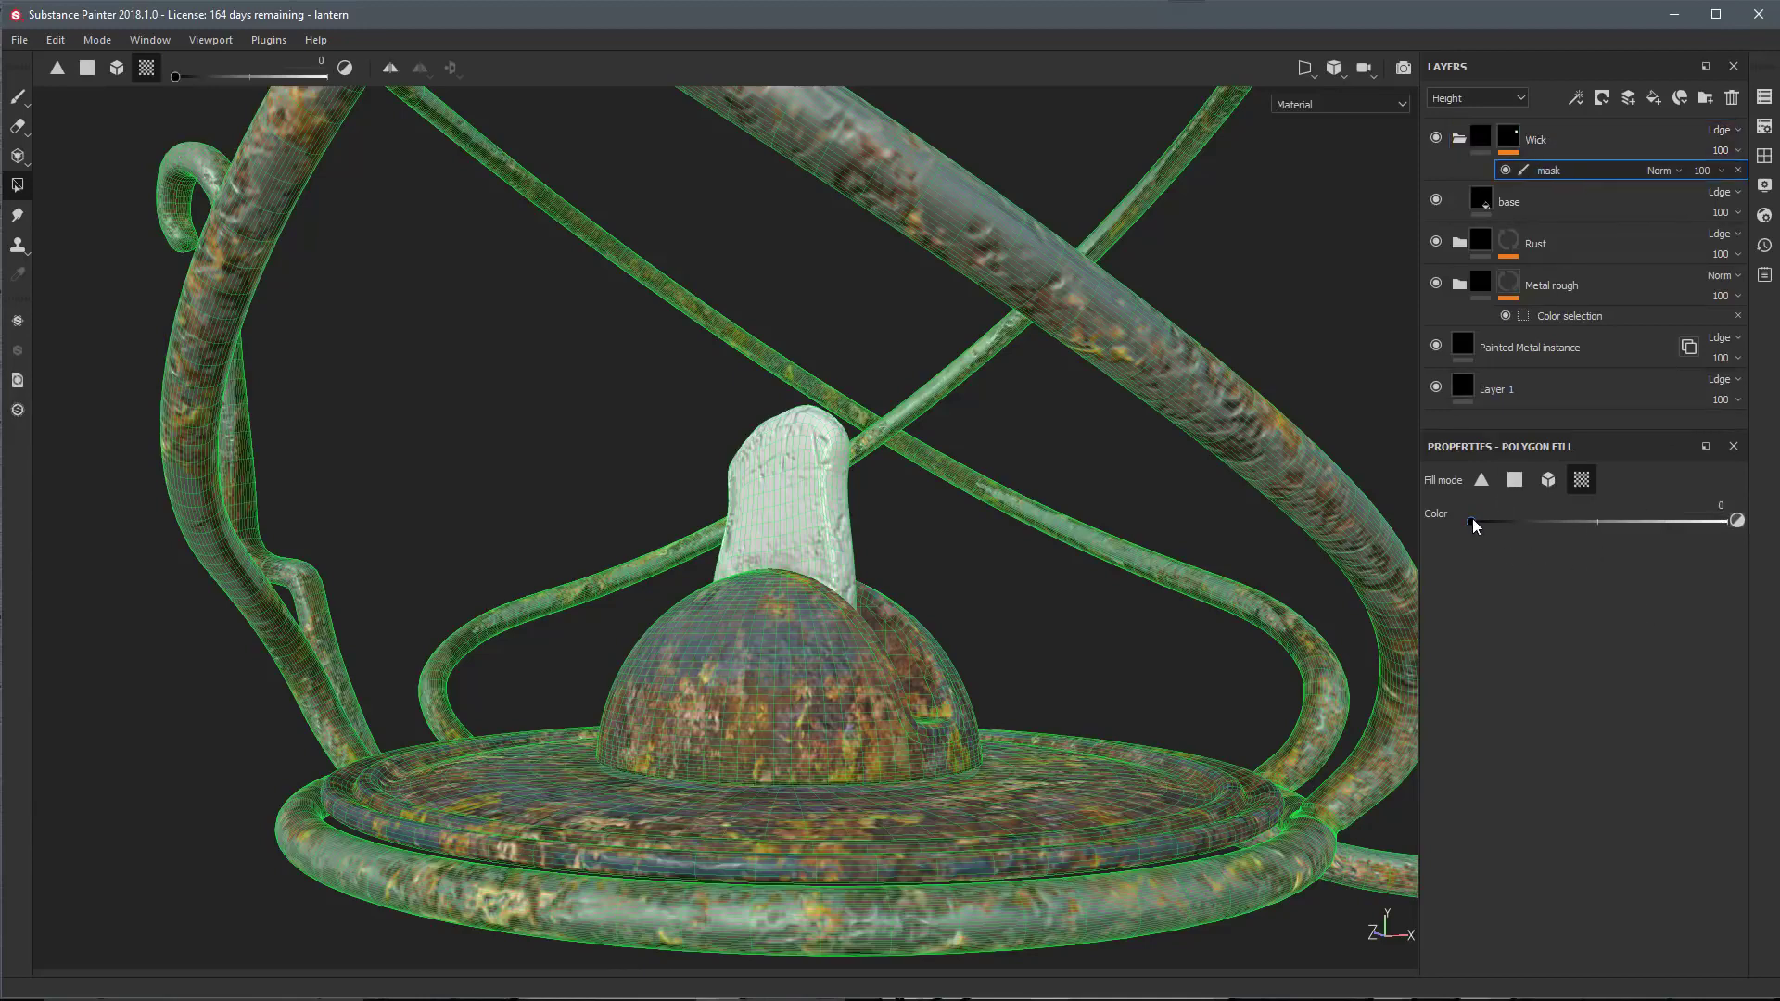
left_click(801, 510)
scroll(1010, 604, "up", 2)
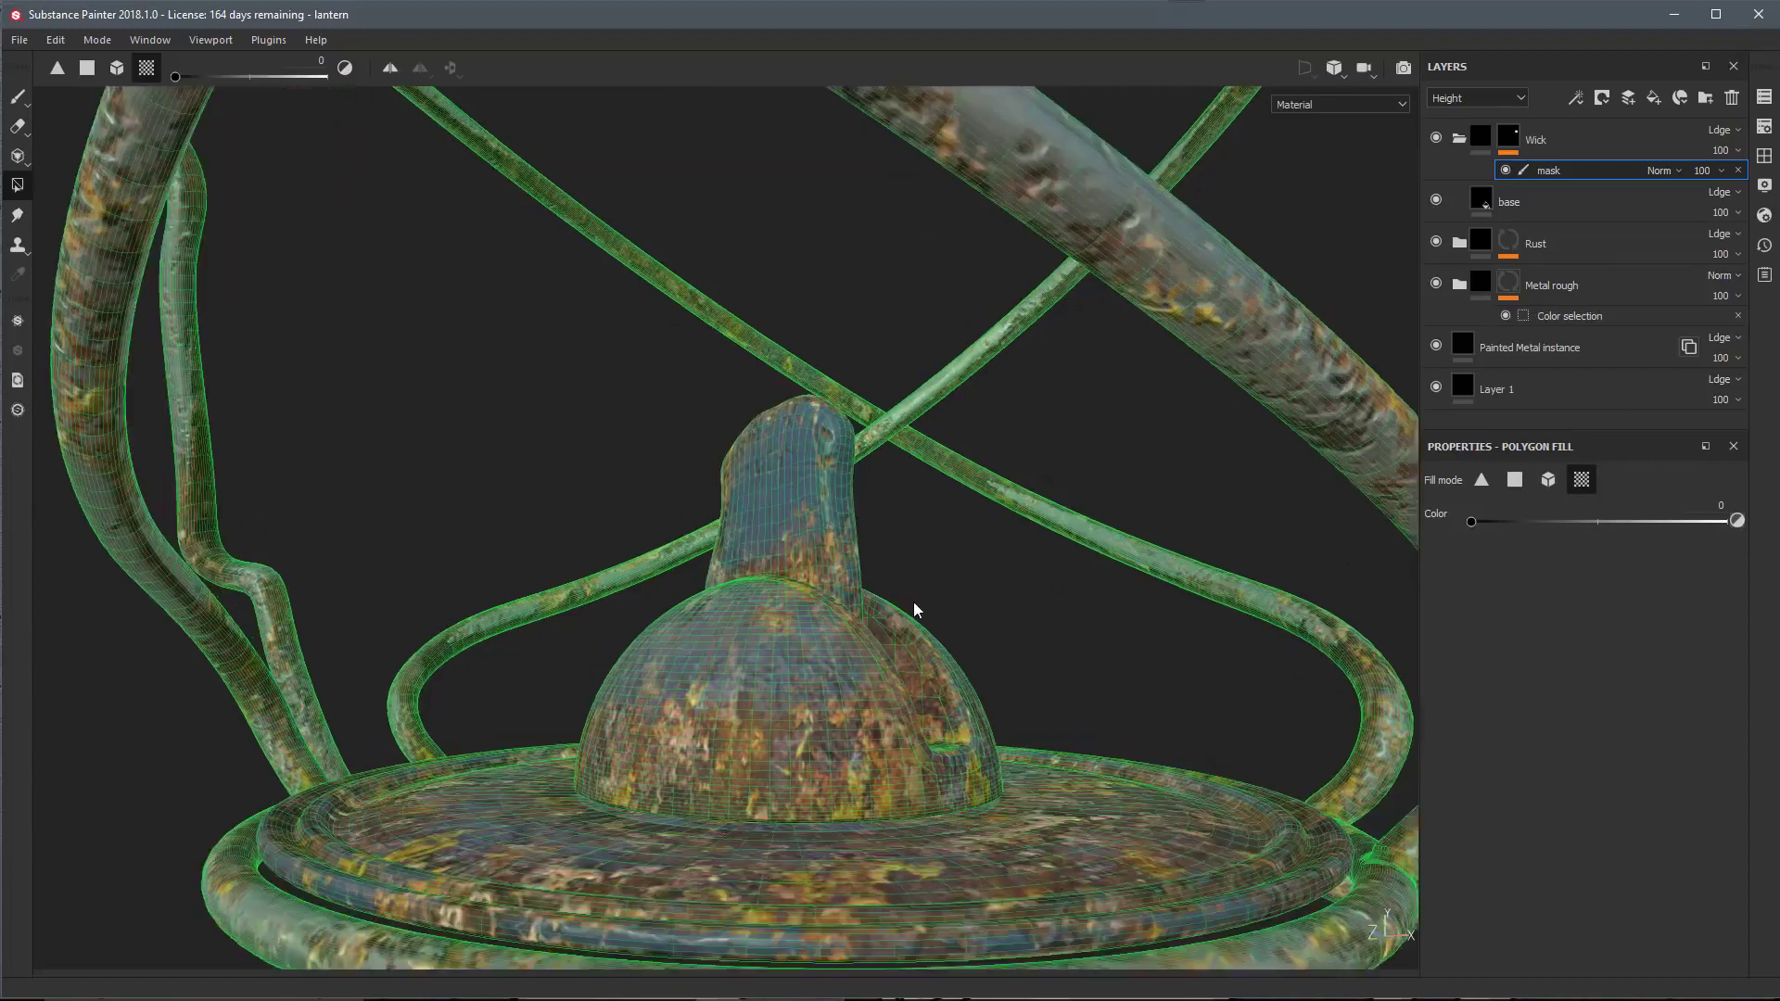
left_click_drag(914, 603, 991, 603, "alt")
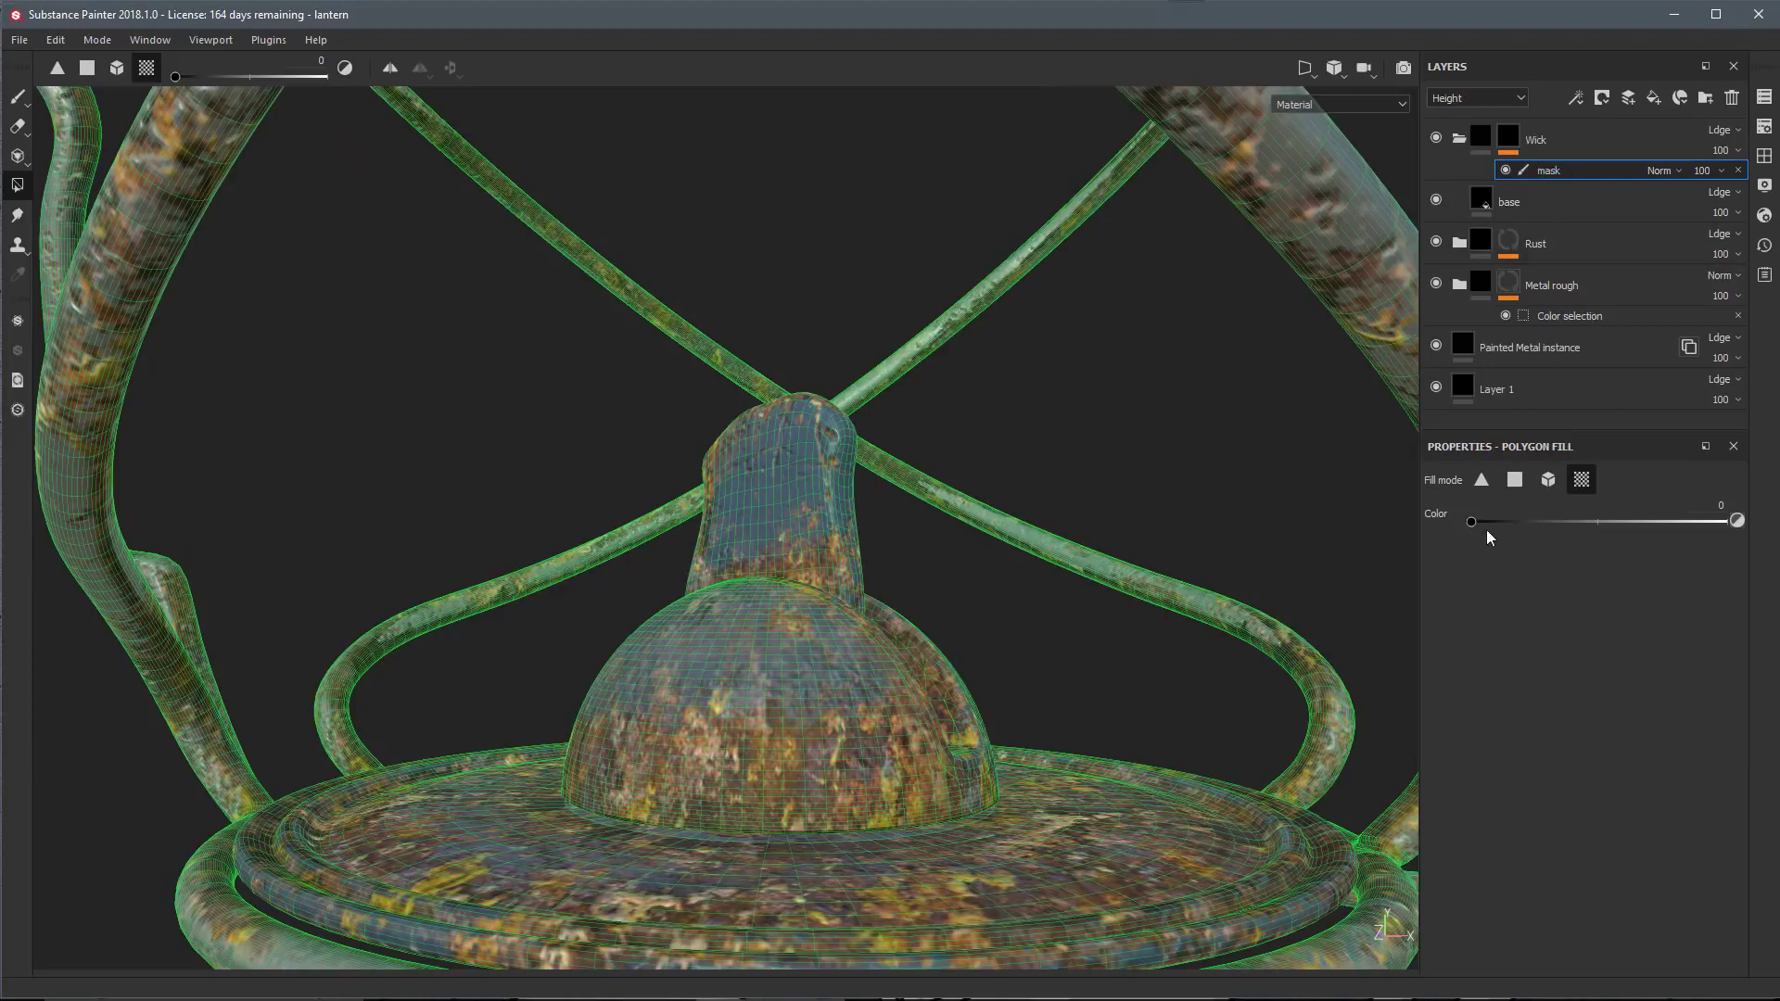
left_click_drag(1100, 623, 862, 543, "alt")
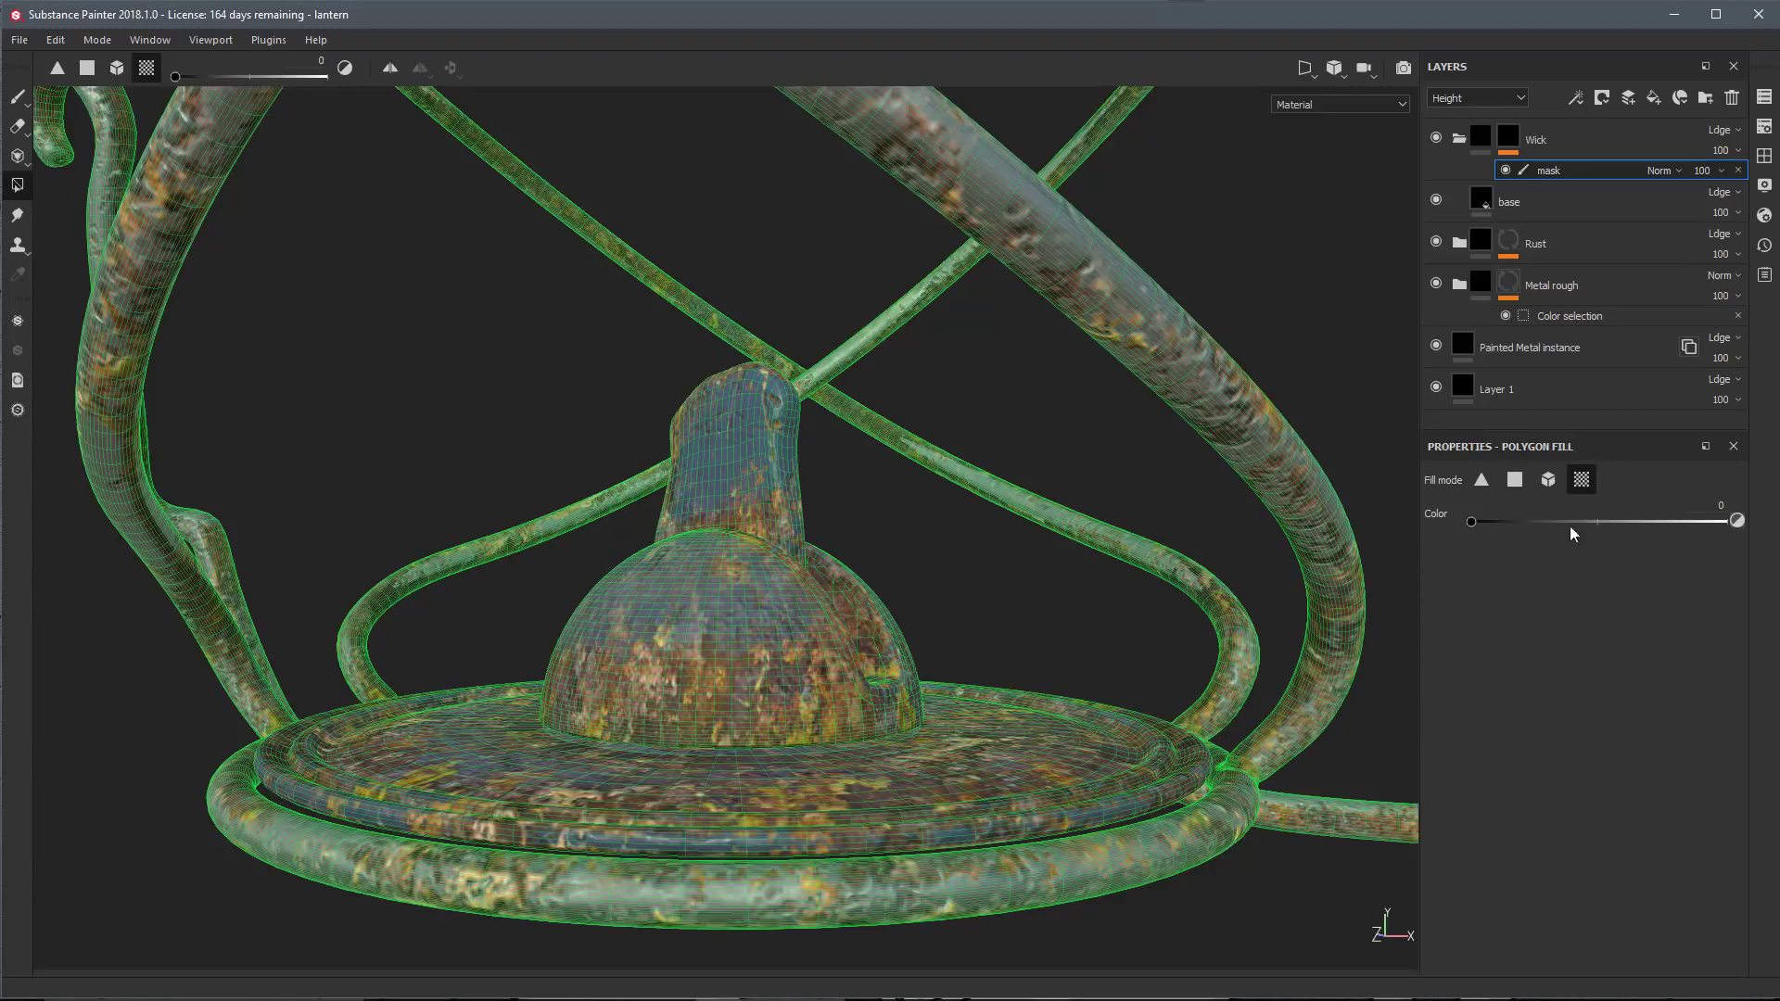
Mesh-fill the wick with color 1 in the mask effect so the Wick folder covers only that part
left_click(1539, 486)
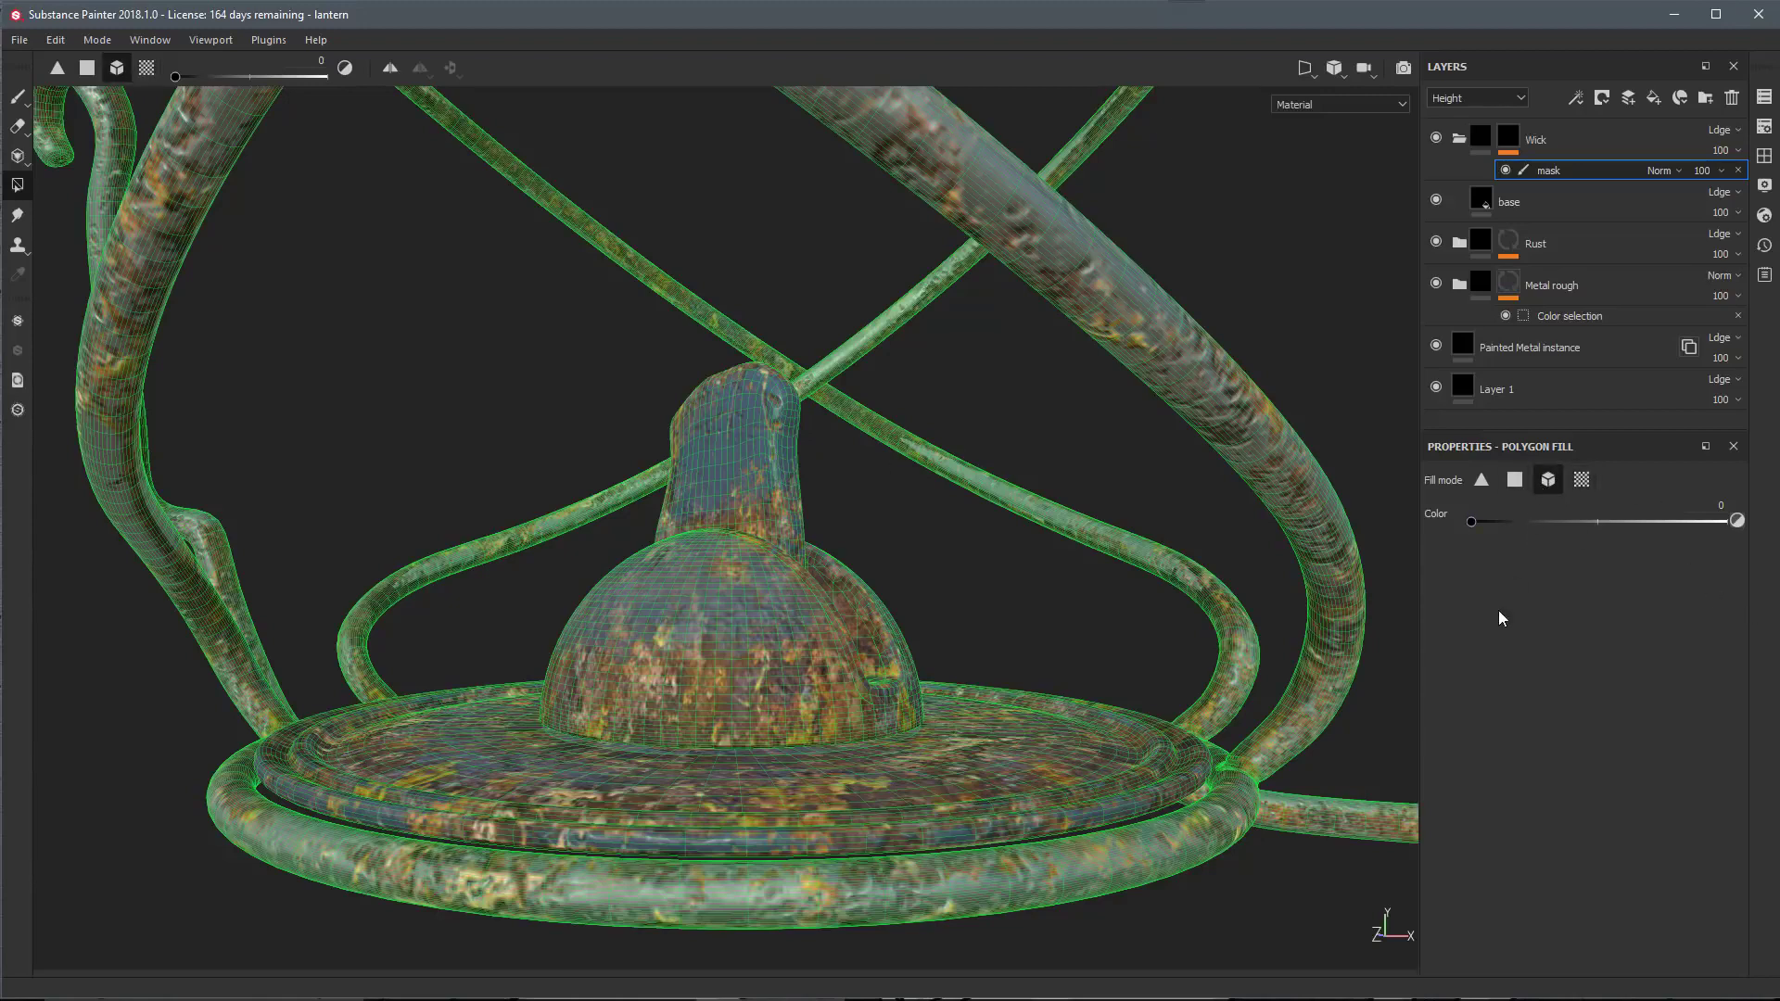
key("x")
left_click(750, 447)
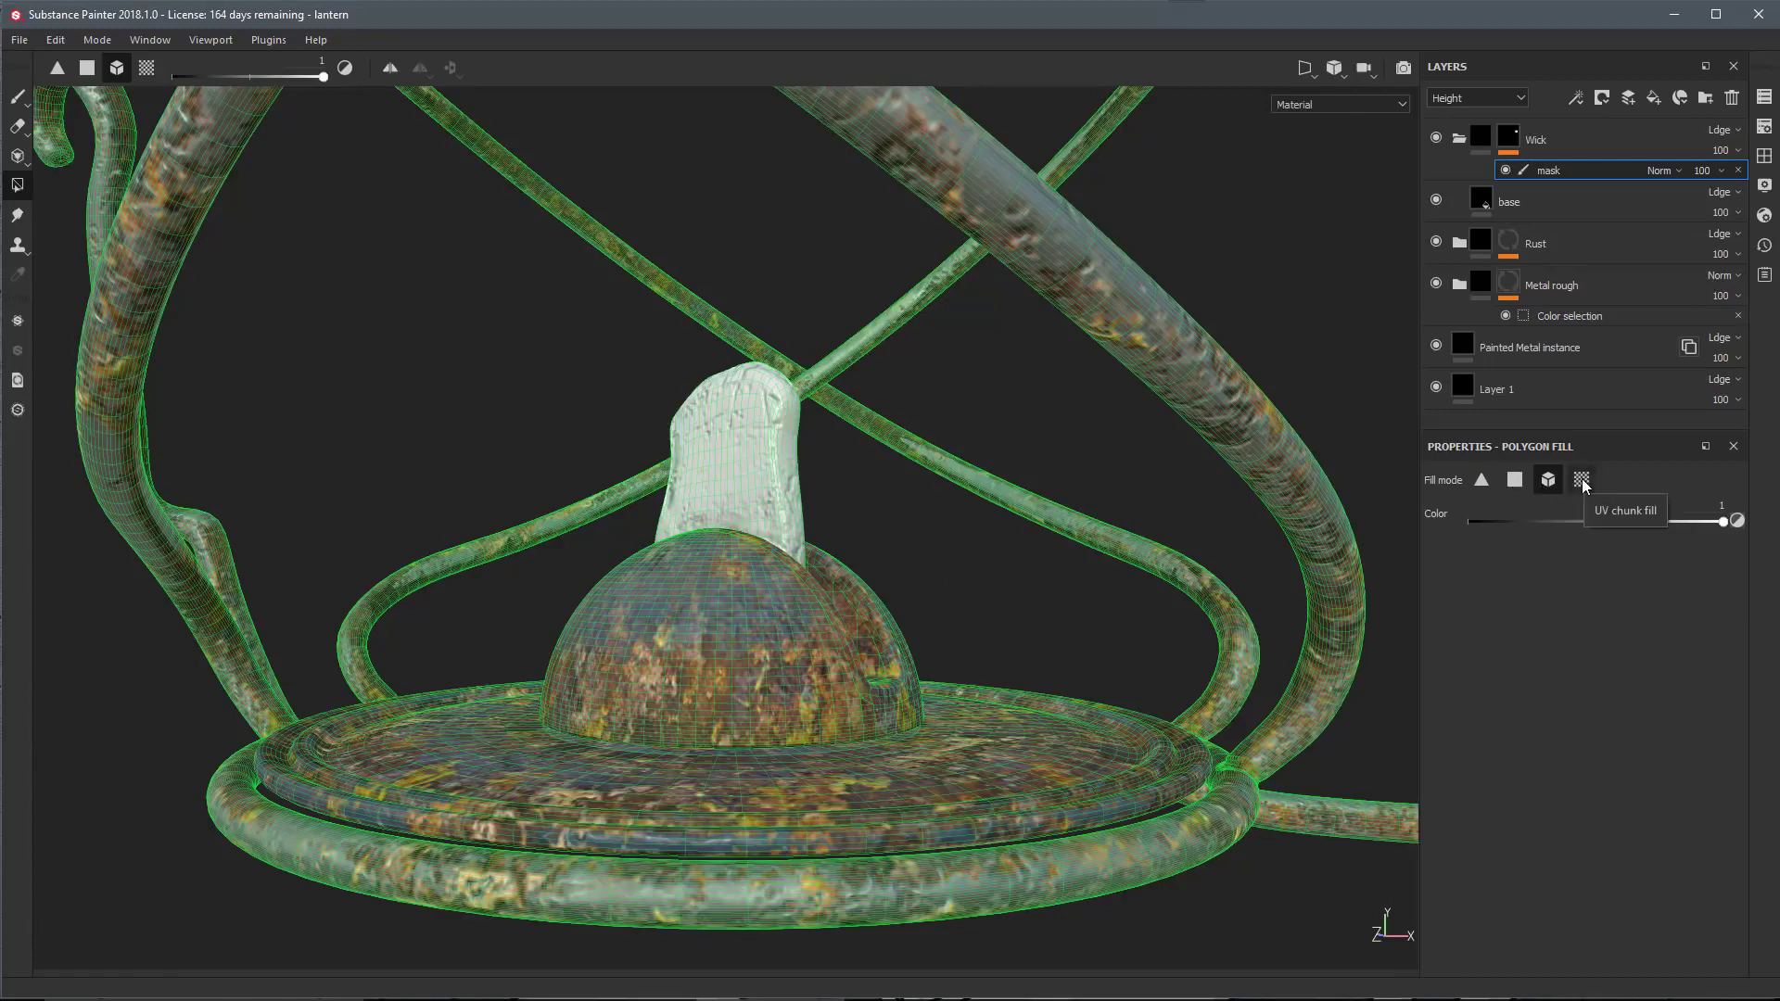
right_click_drag(1006, 597, 788, 514, "alt")
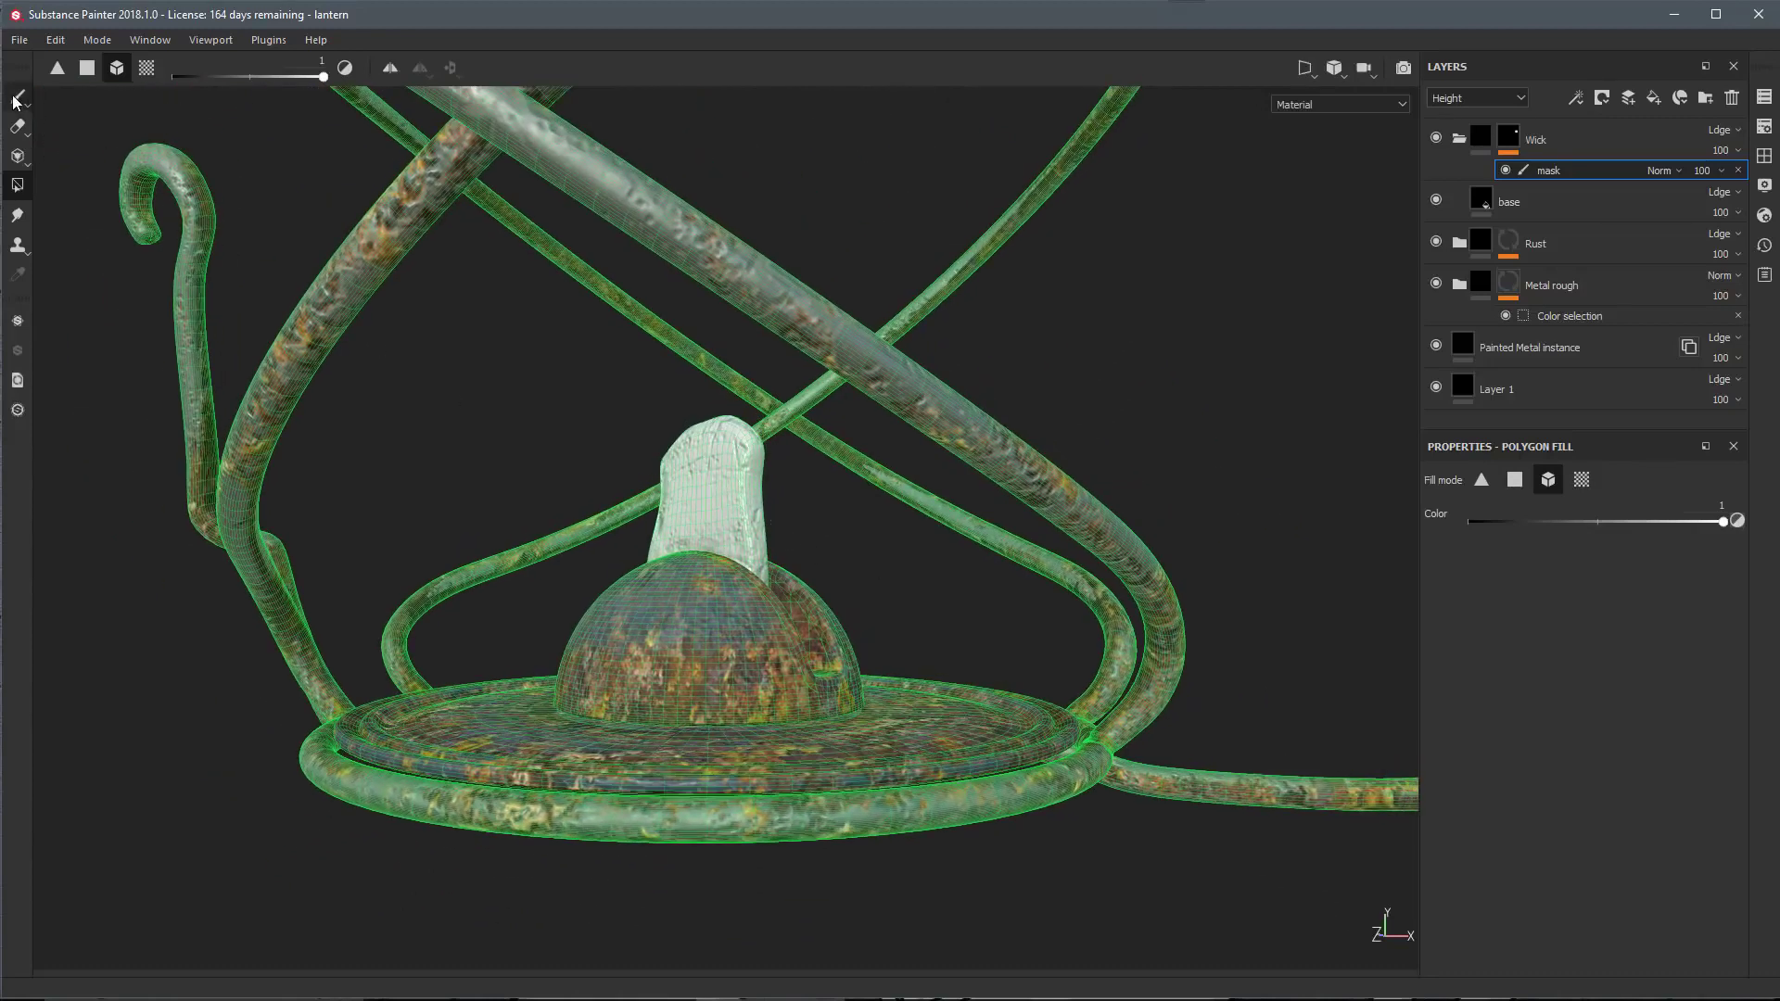
Set the Wick folder's blending mode to Normal in the Height and Ambient occlusion channels, and return the layer stack to Base Color
left_click(16, 96)
mouse_move(796, 605)
left_mouse_down("alt")
mouse_move(700, 466)
mouse_move(815, 477)
mouse_move(873, 651)
left_mouse_up("alt")
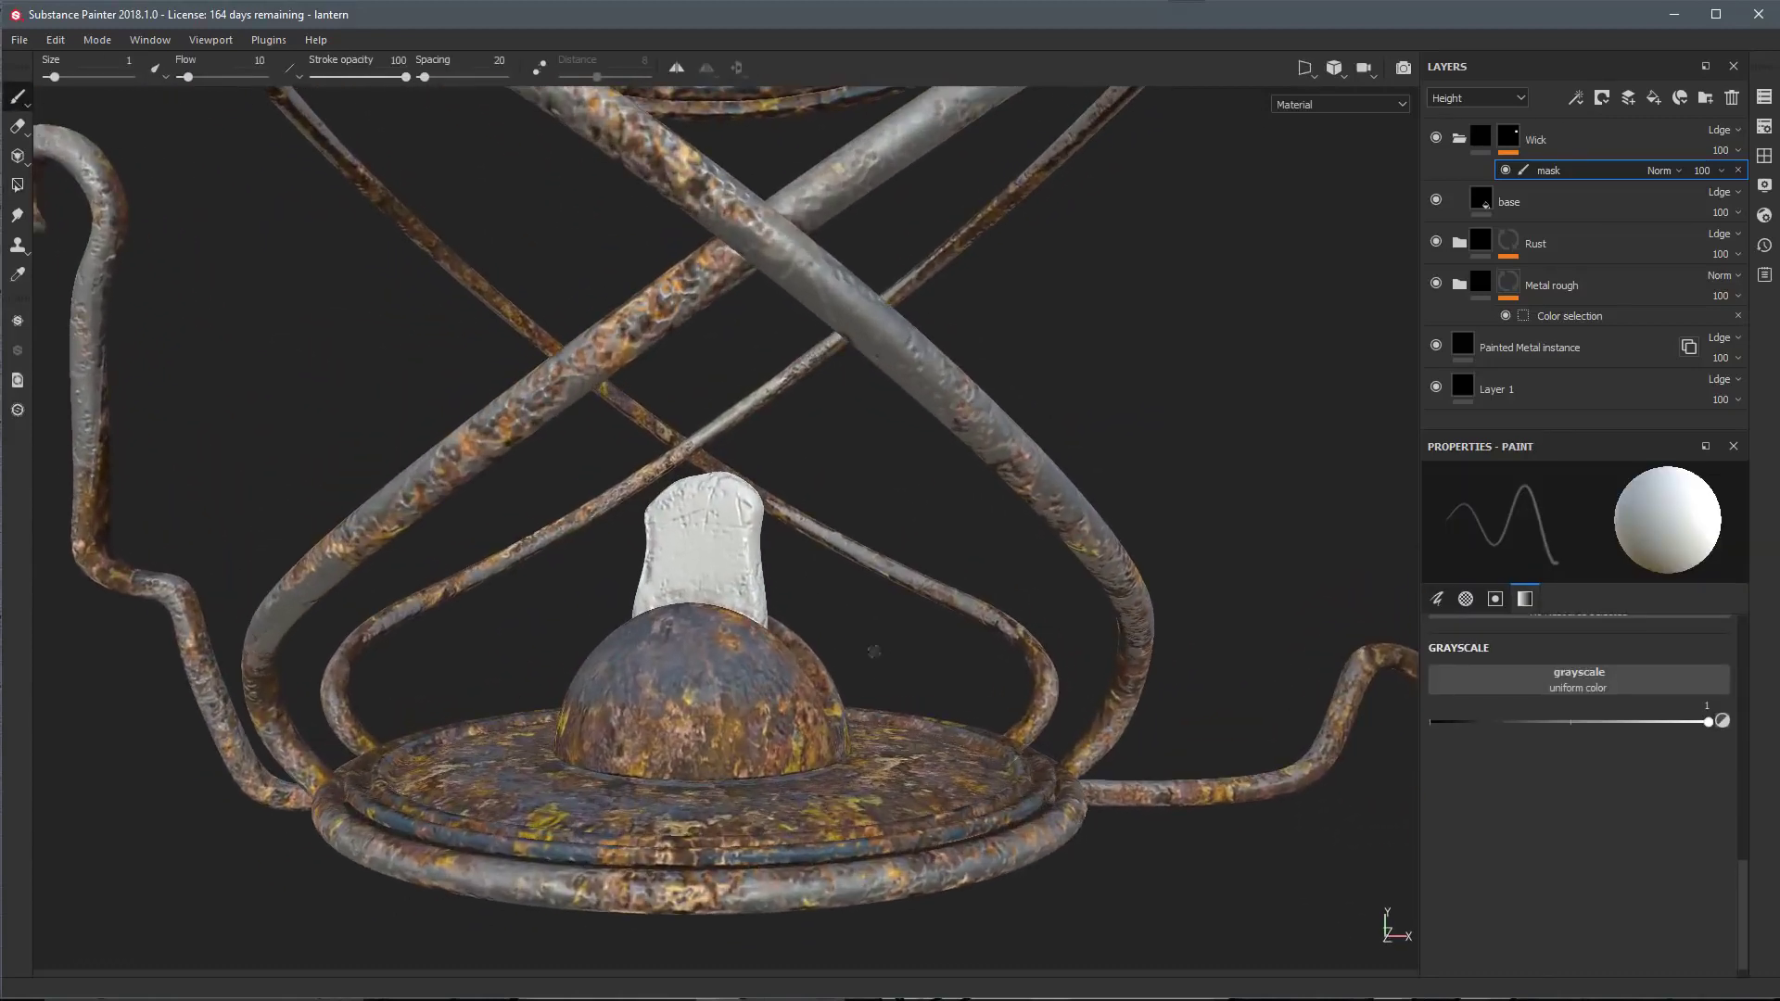
left_click(1481, 139)
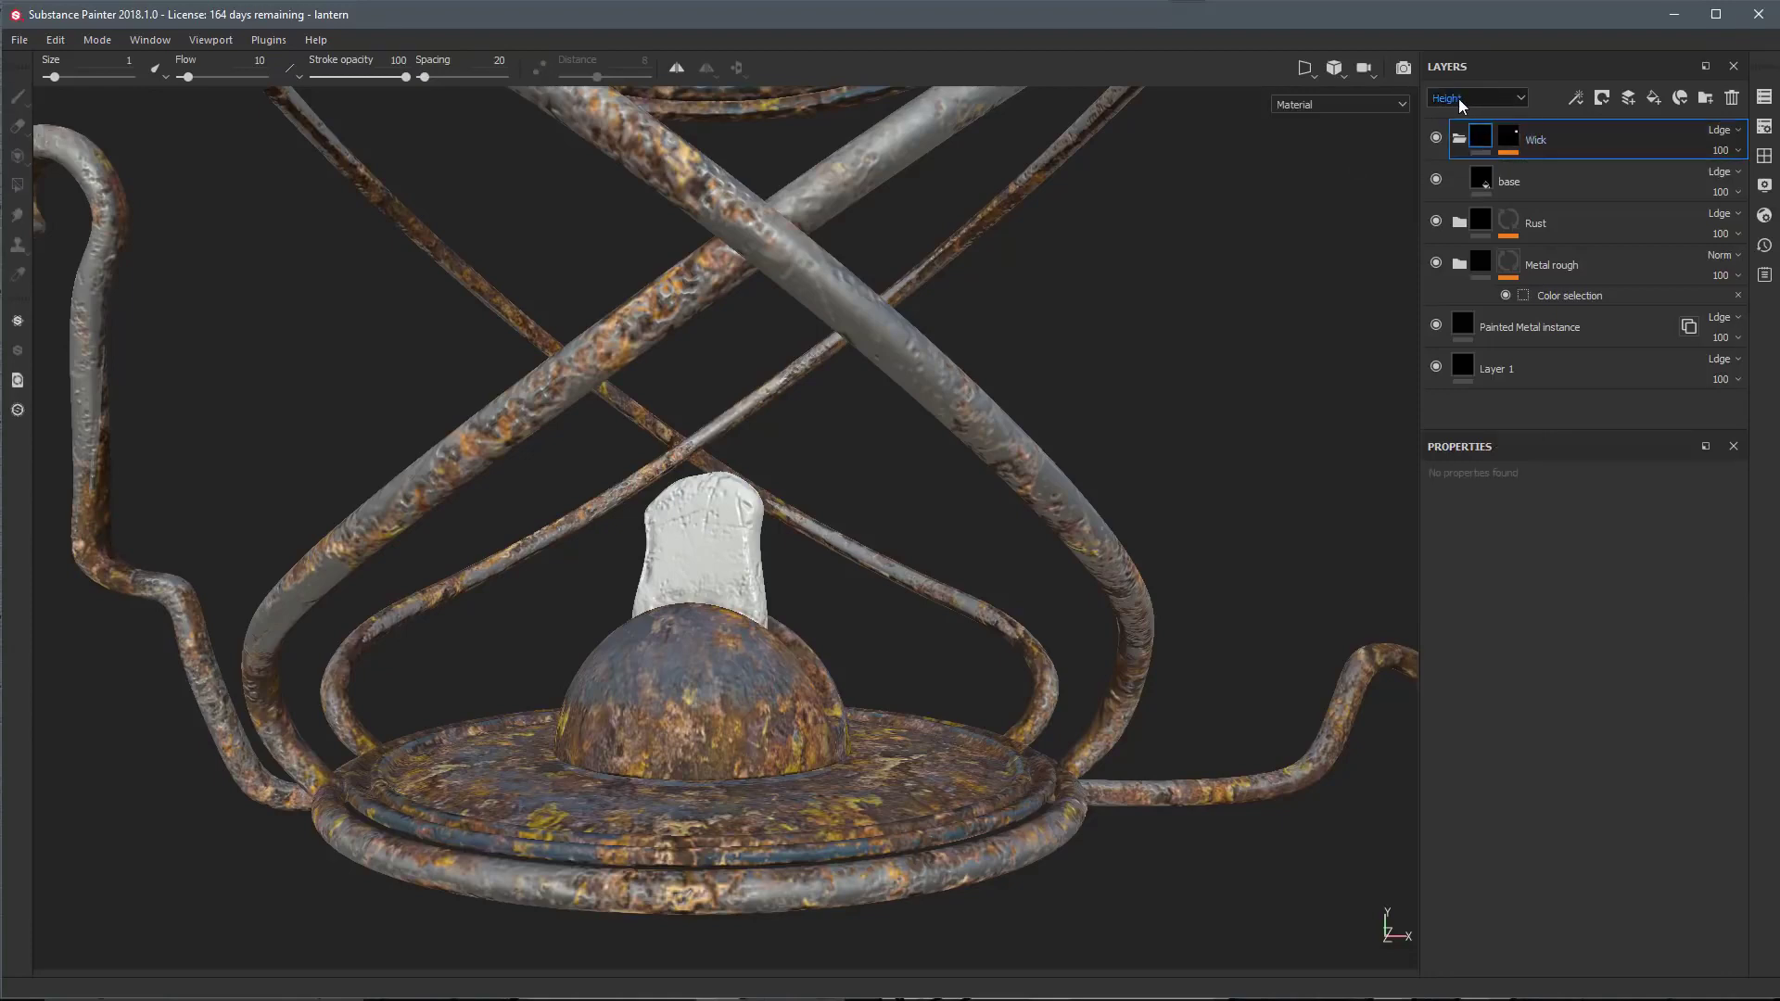
left_click(1713, 137)
left_click(1713, 145)
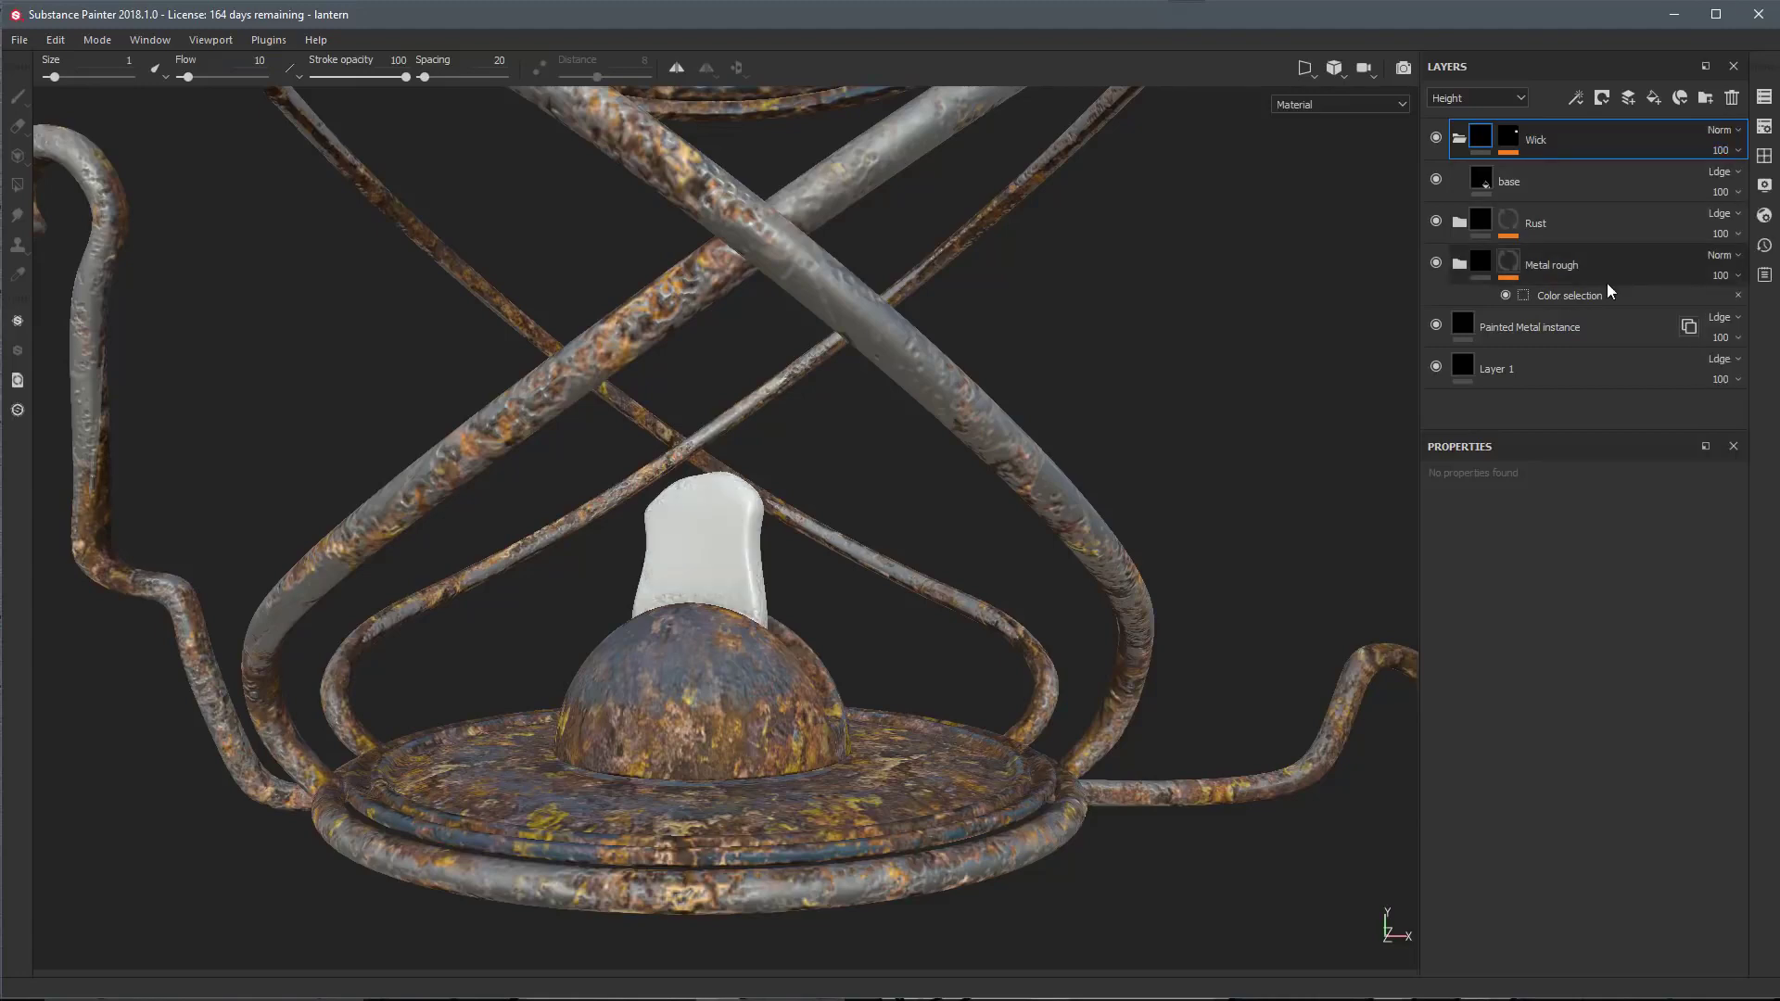
left_click(1474, 99)
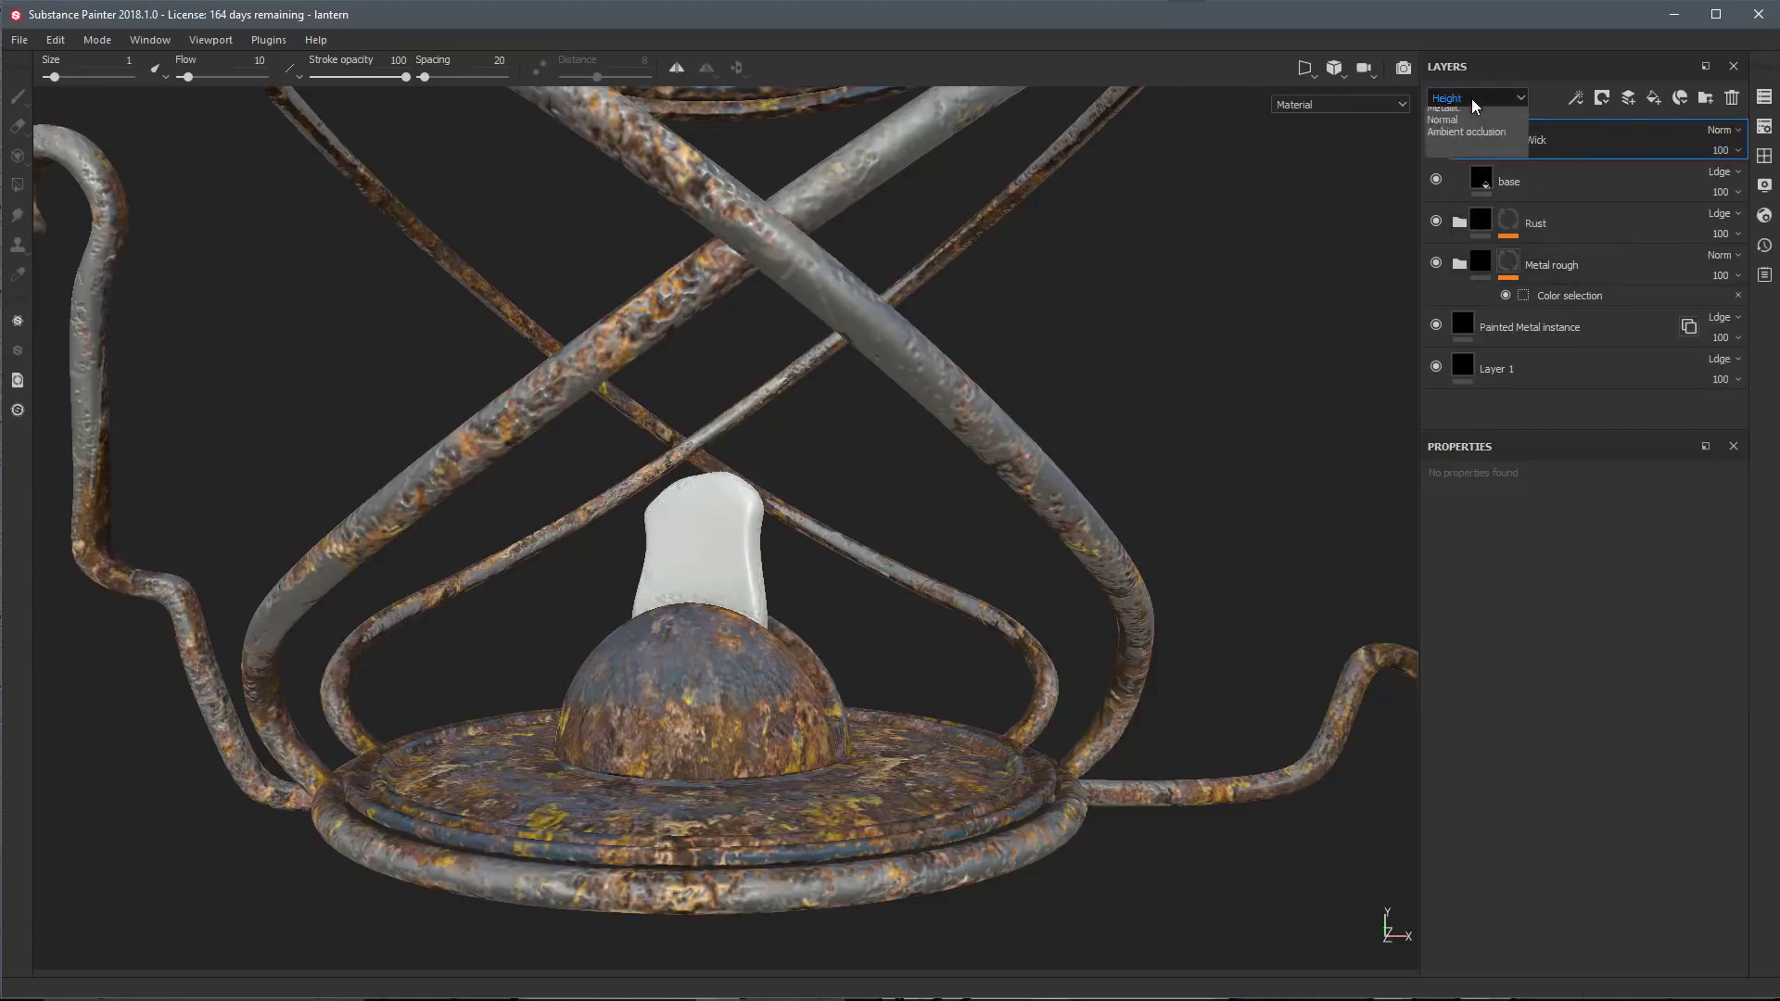
left_click(1713, 131)
left_click(1710, 149)
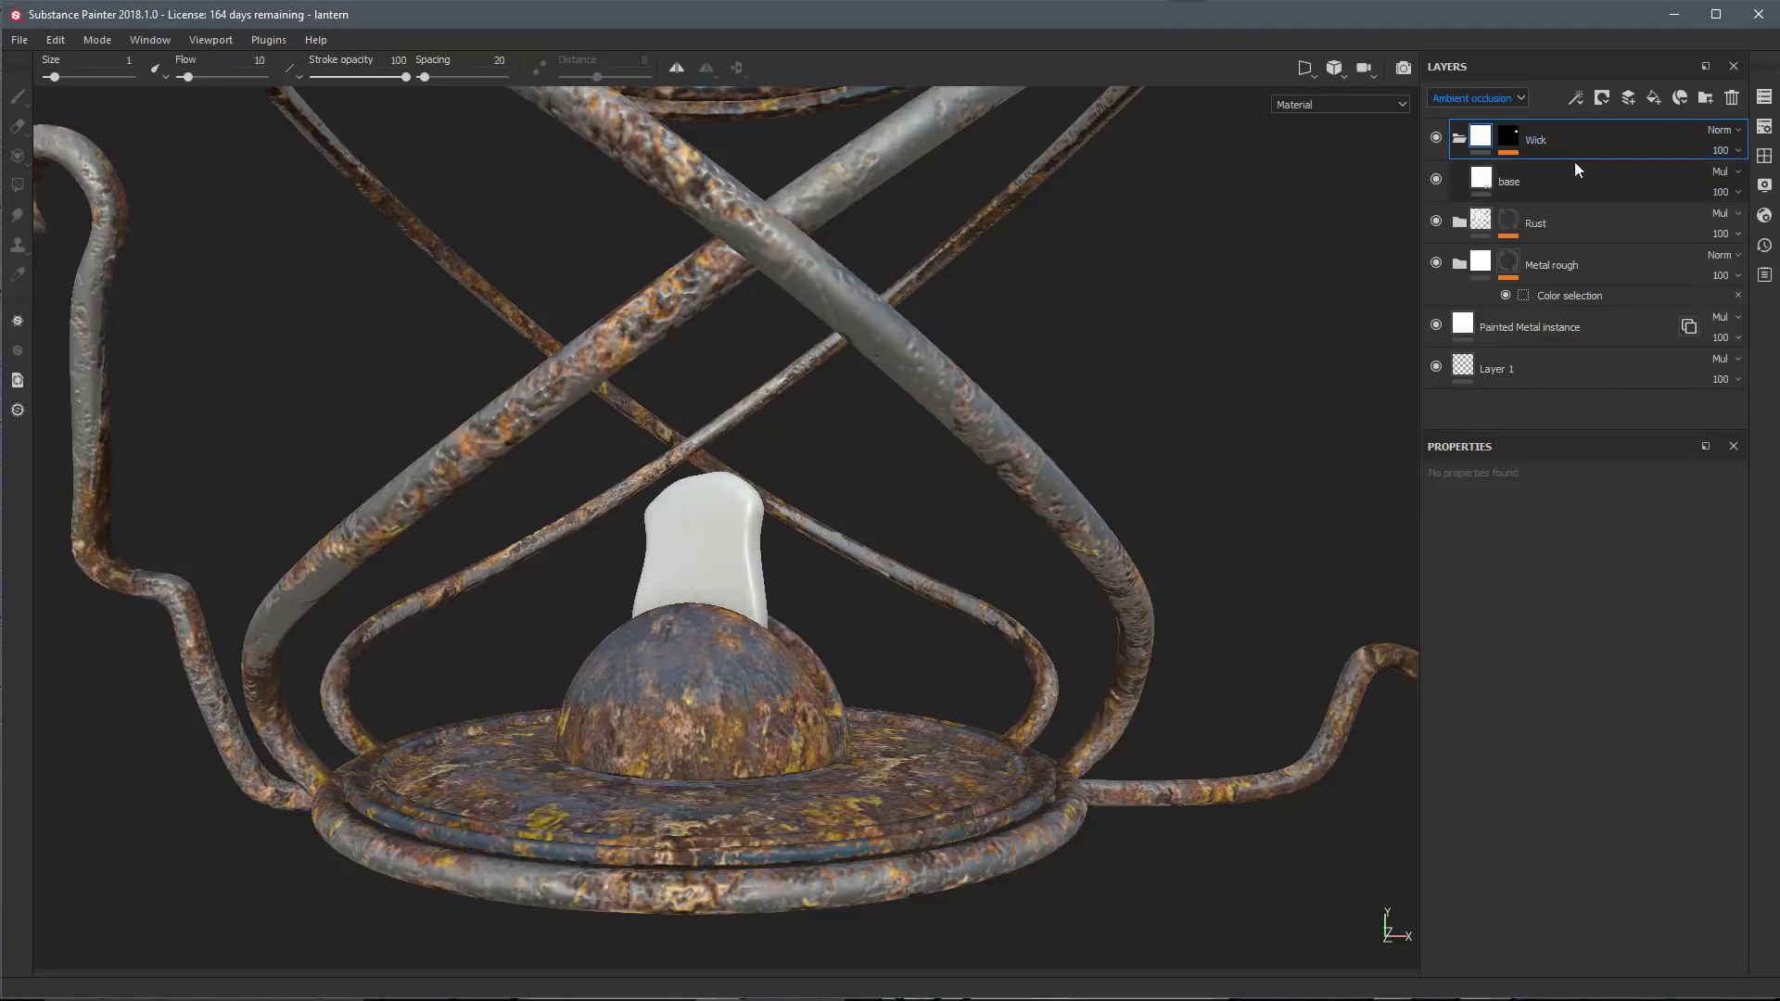
left_click(1478, 99)
left_click(1474, 115)
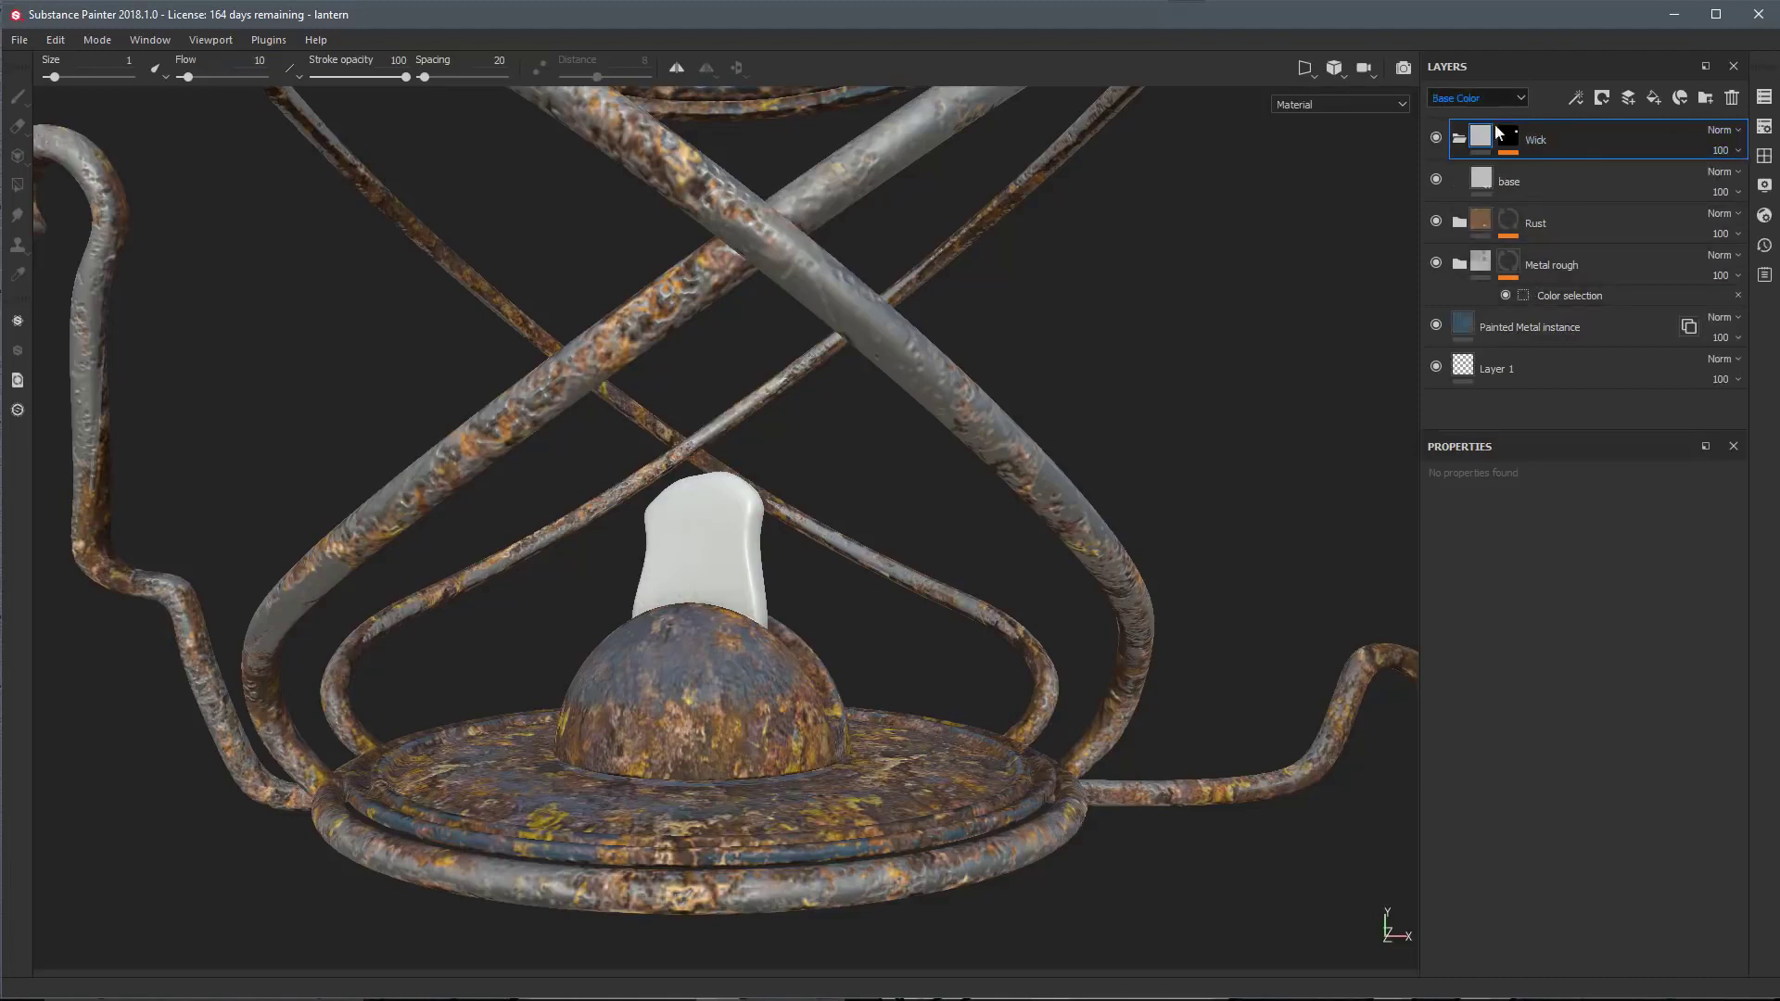
Set the roughness of the Wick folder's base fill layer to 0.977
right_click_drag(905, 560, 755, 473, "alt")
left_click_drag(755, 473, 812, 594, "alt")
right_click_drag(812, 593, 835, 623, "alt")
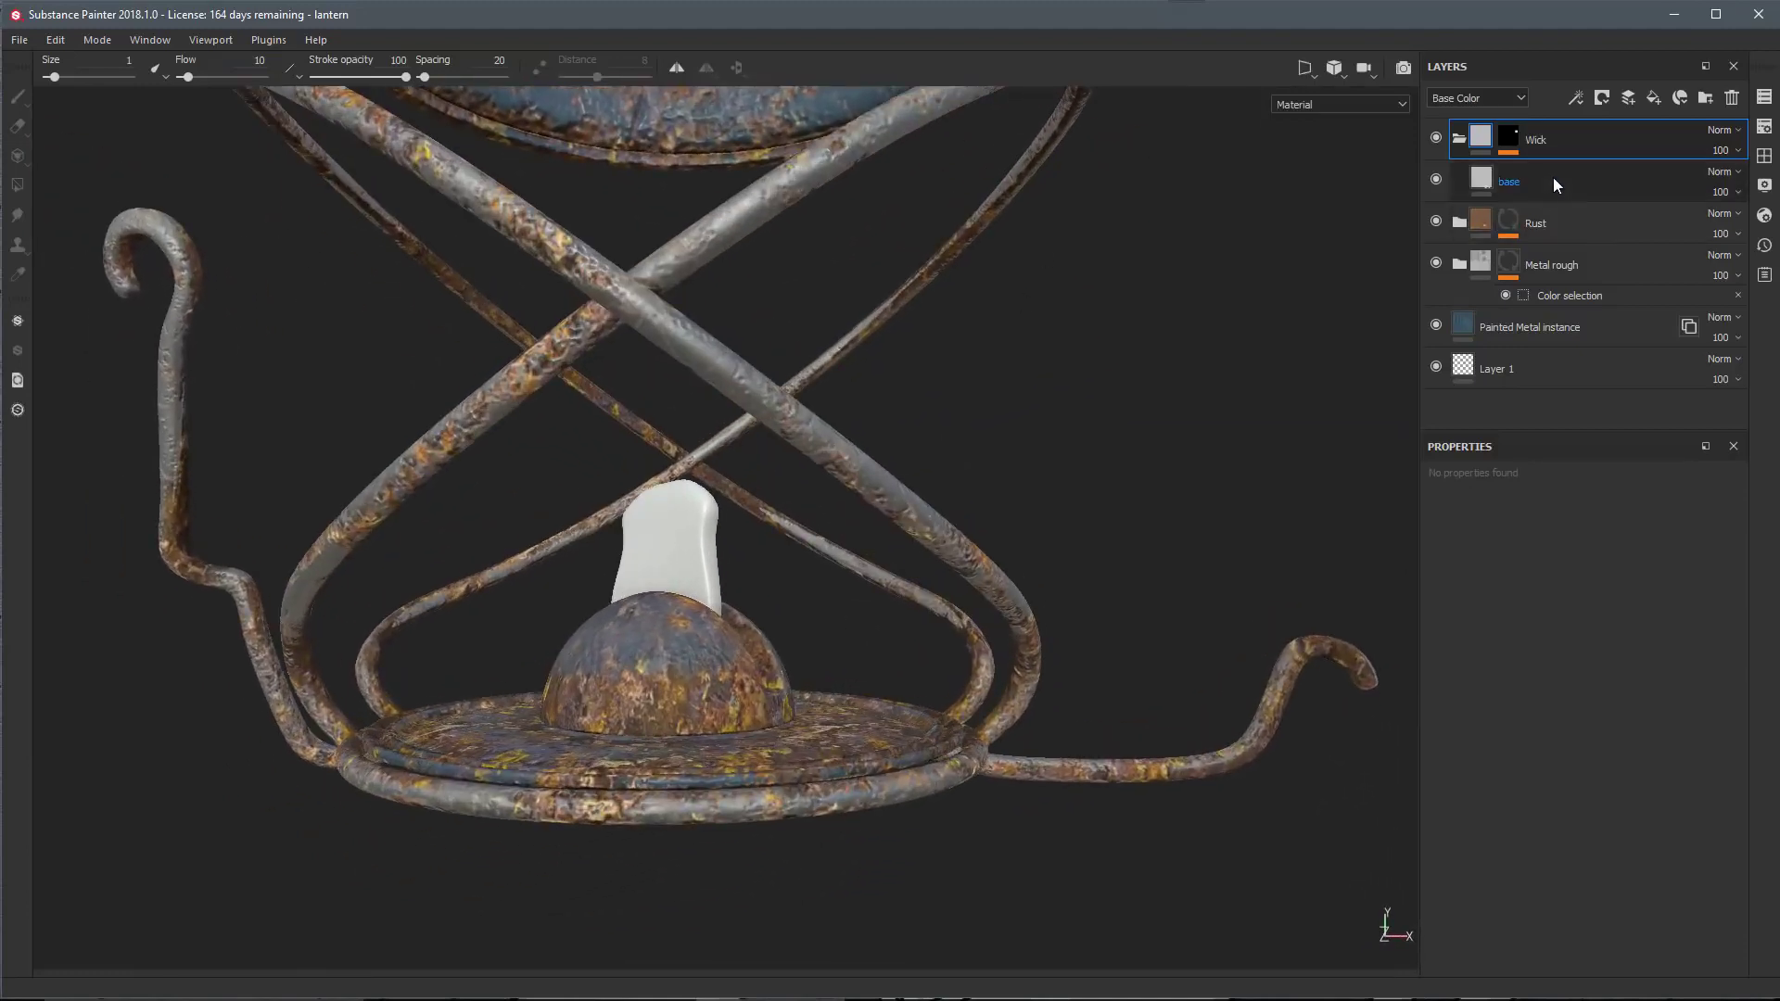
left_click(1554, 176)
middle_click_drag(769, 590, 804, 533, "alt")
right_click_drag(726, 562, 766, 587, "alt")
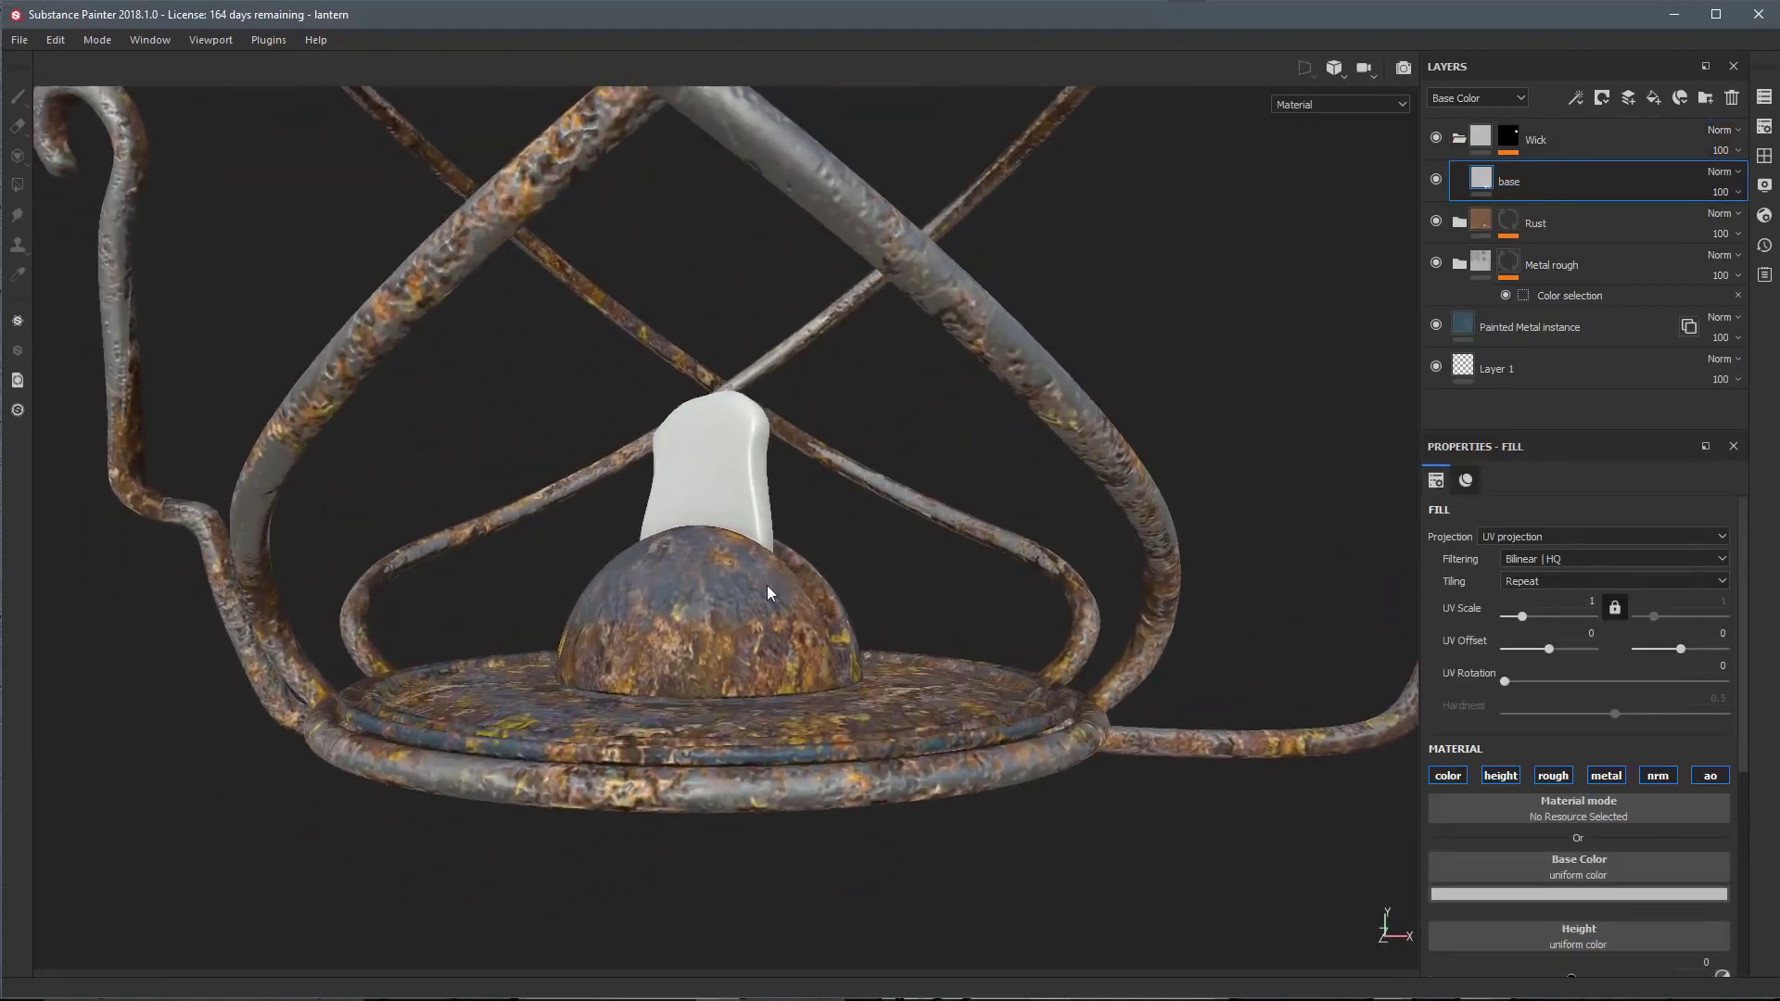
left_click(1465, 481)
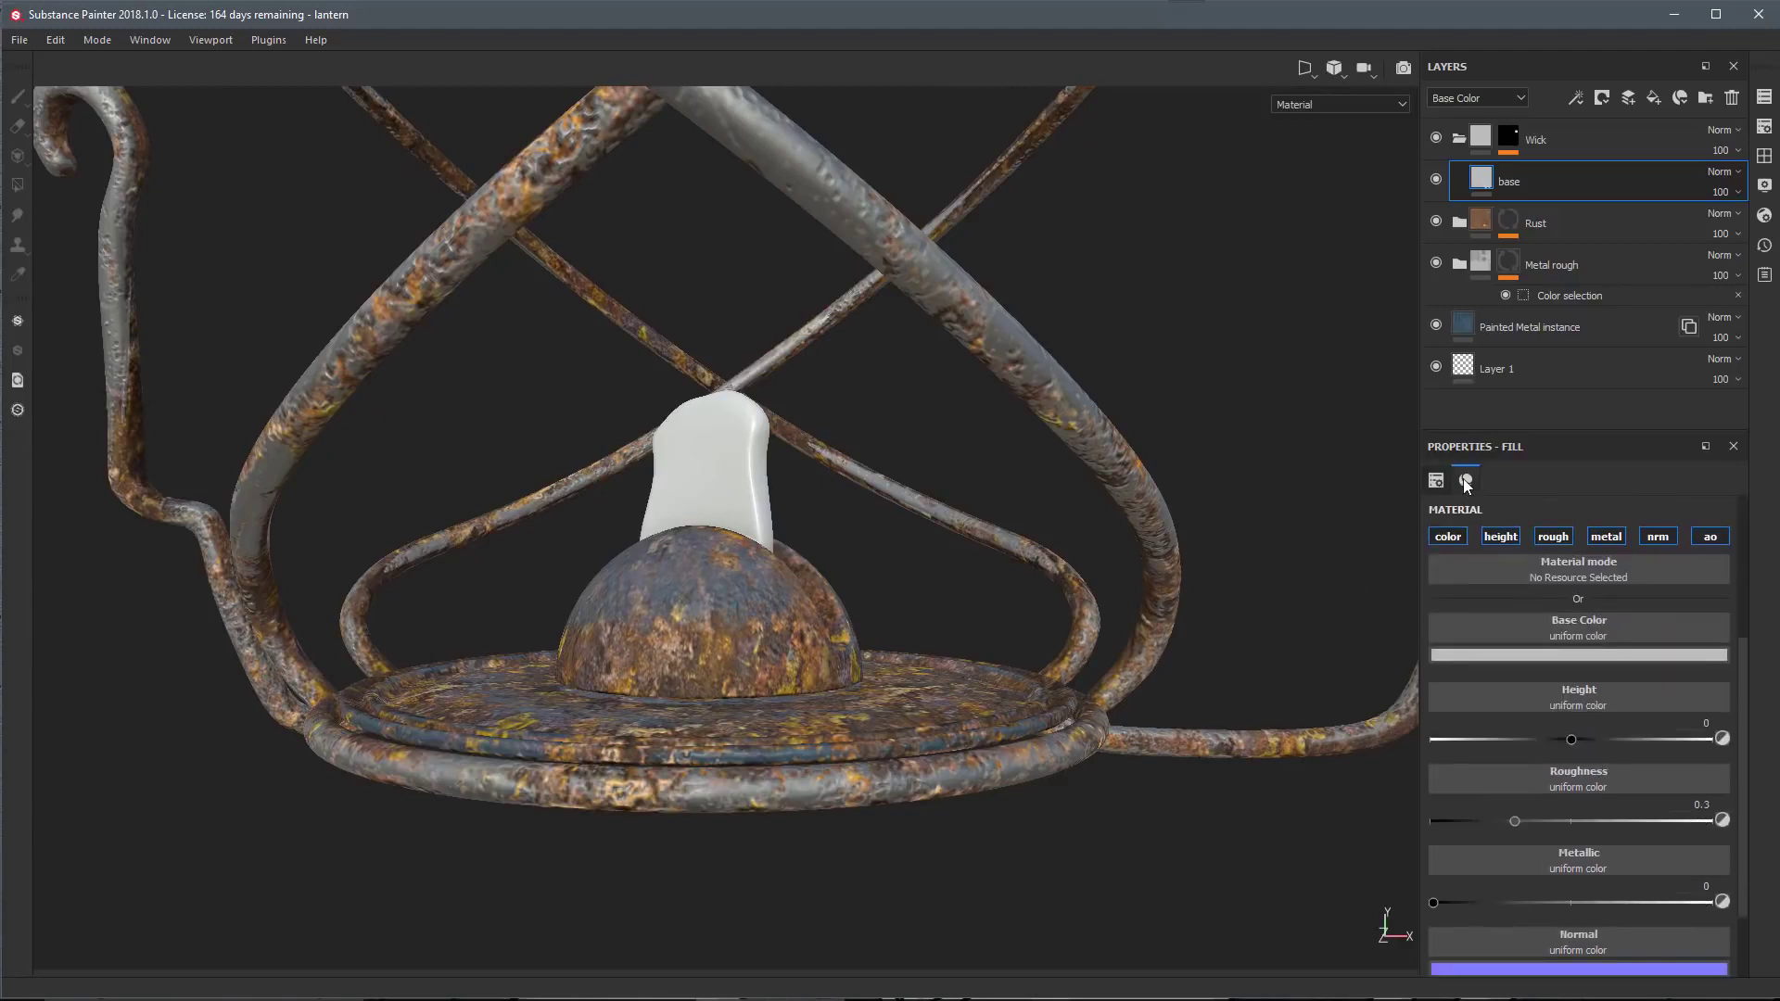
left_click_drag(1528, 826, 1648, 817)
left_click_drag(651, 575, 746, 482, "alt")
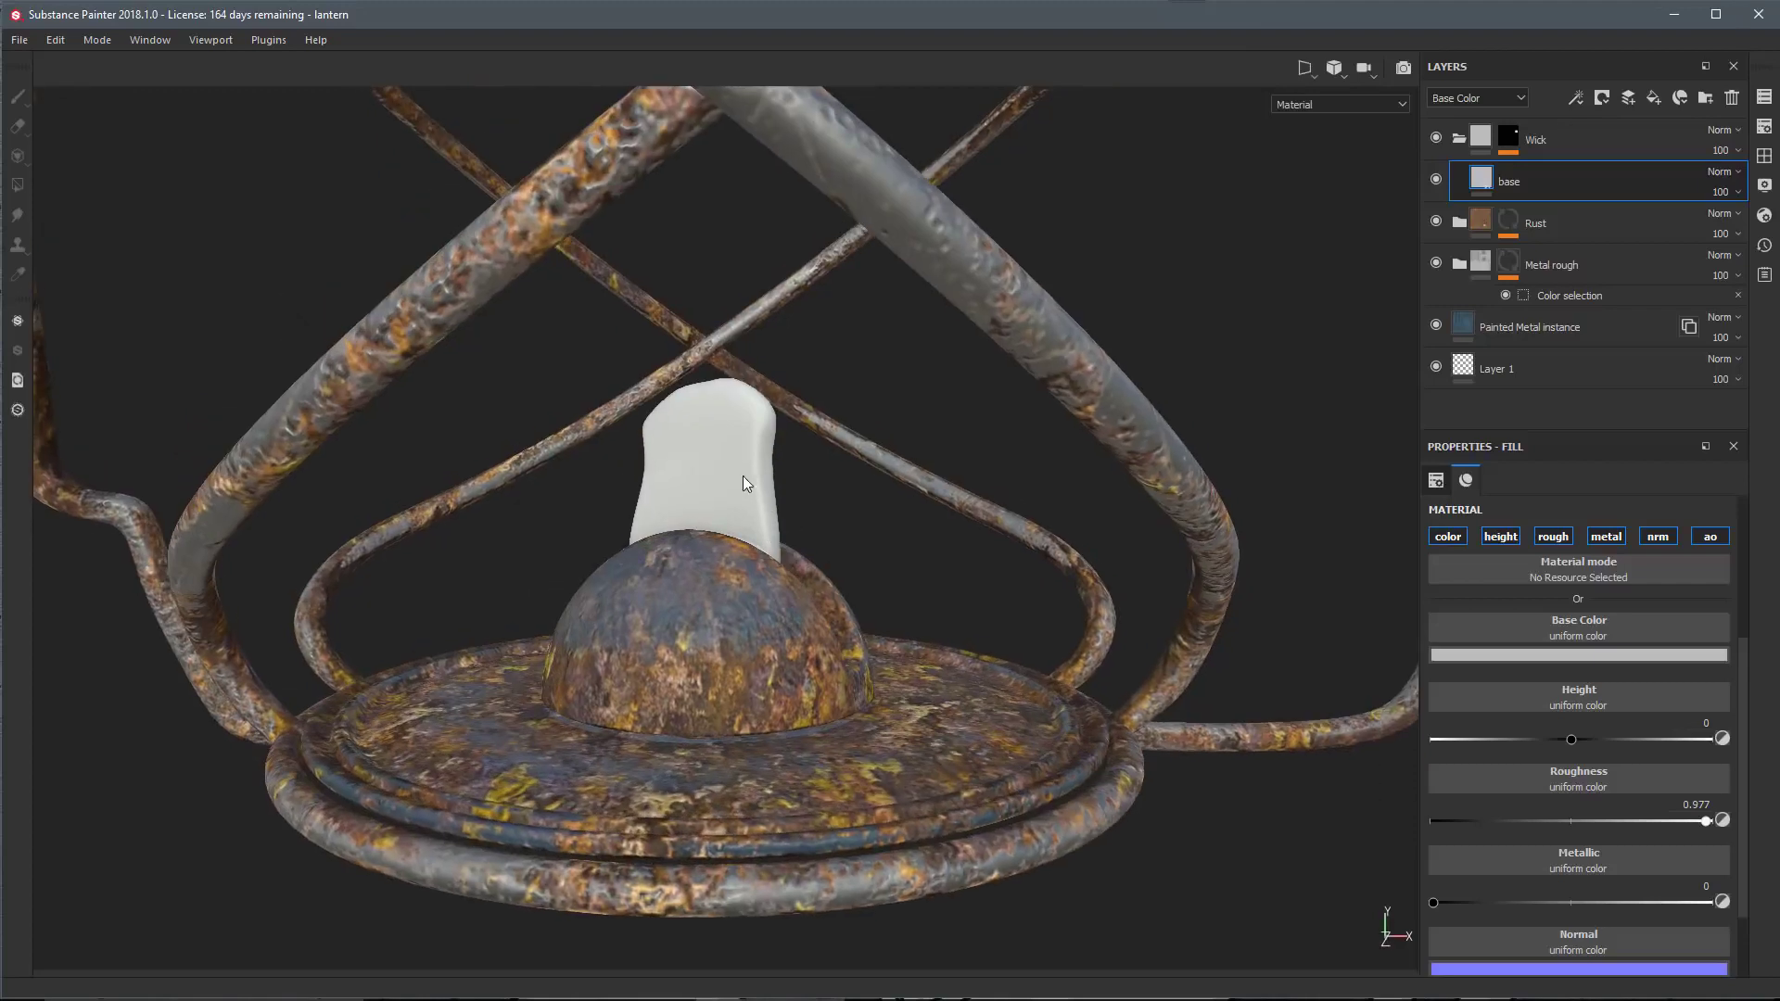
left_click_drag(839, 612, 834, 565, "alt")
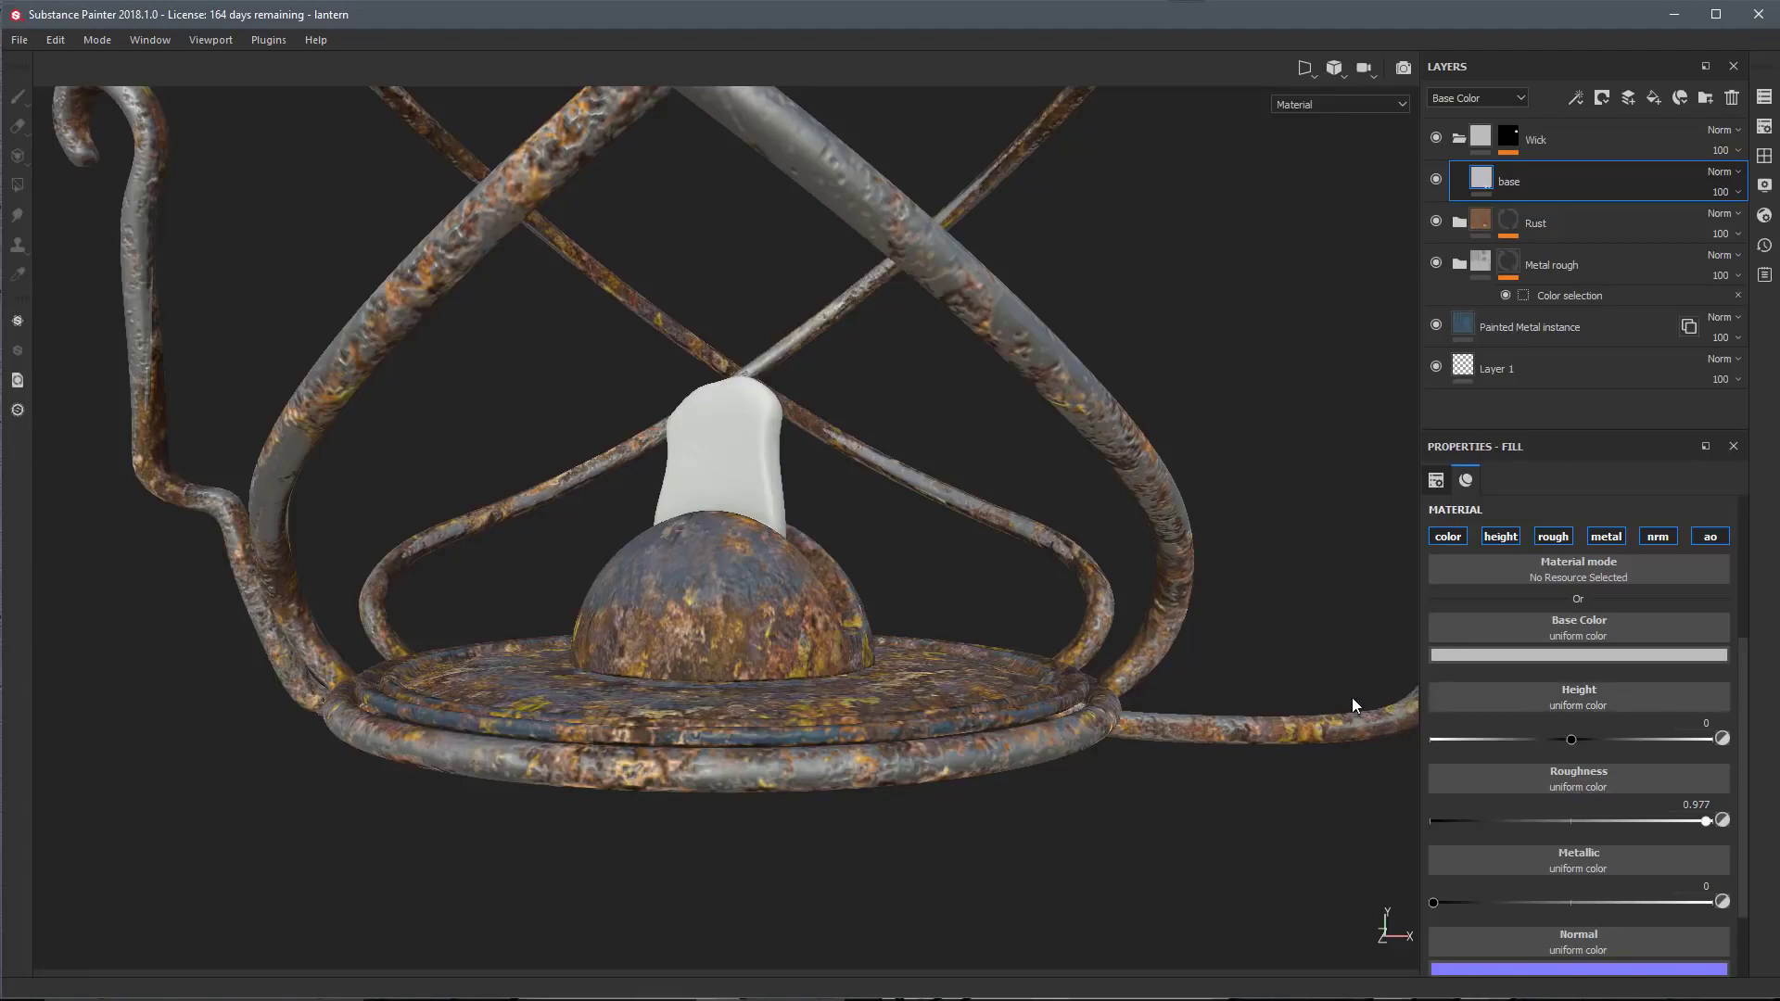
Assign the Fabric Alternate V texture to the base layer's height and set its tile value to 16
left_click(1450, 695)
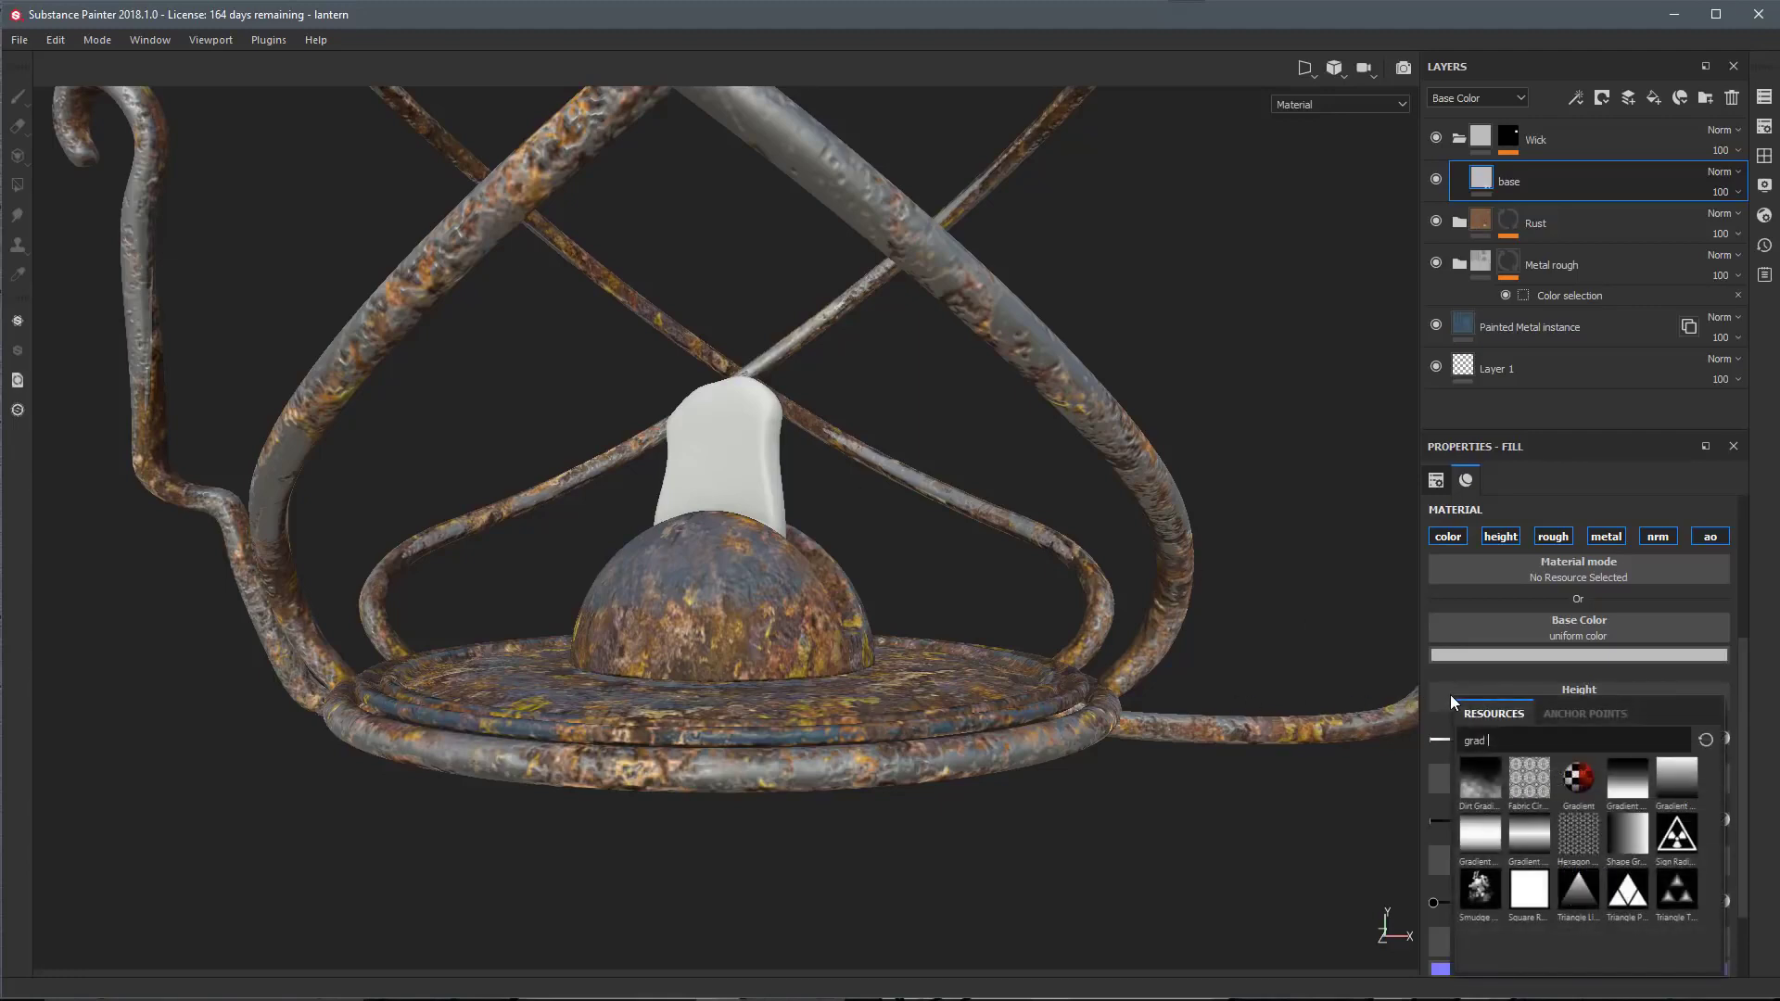
left_click_drag(1510, 743, 1433, 738)
type("fabri")
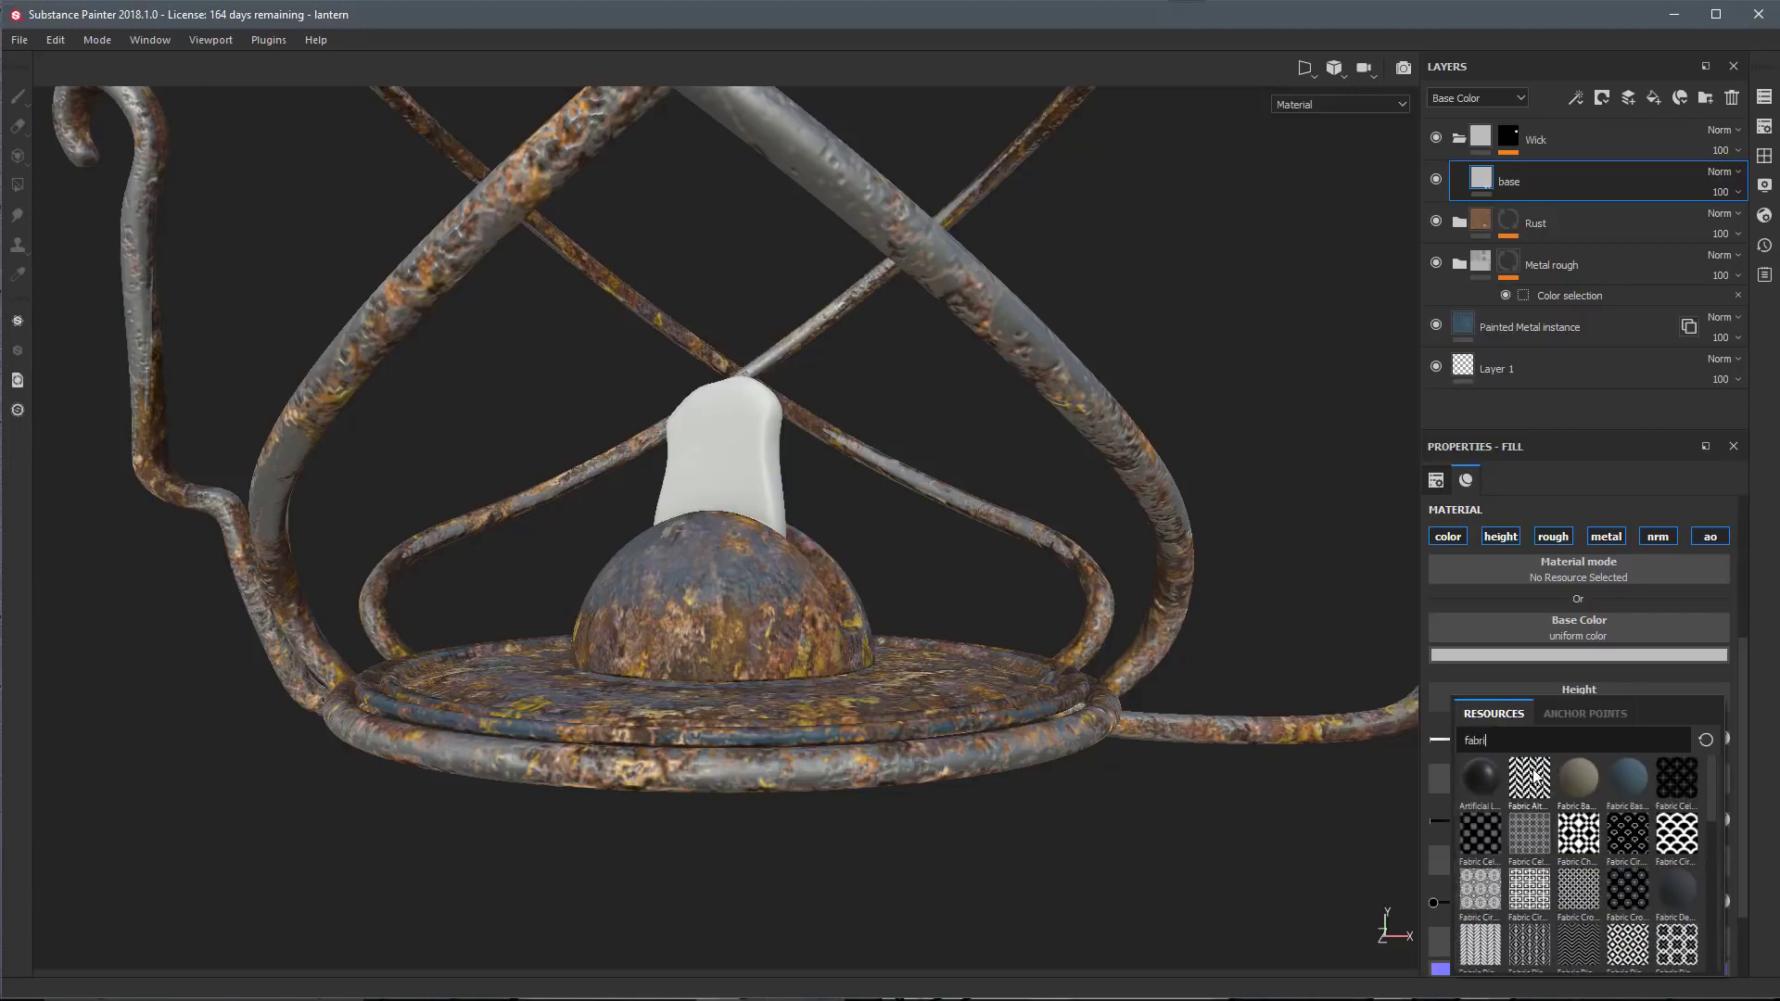
mouse_move(1534, 777)
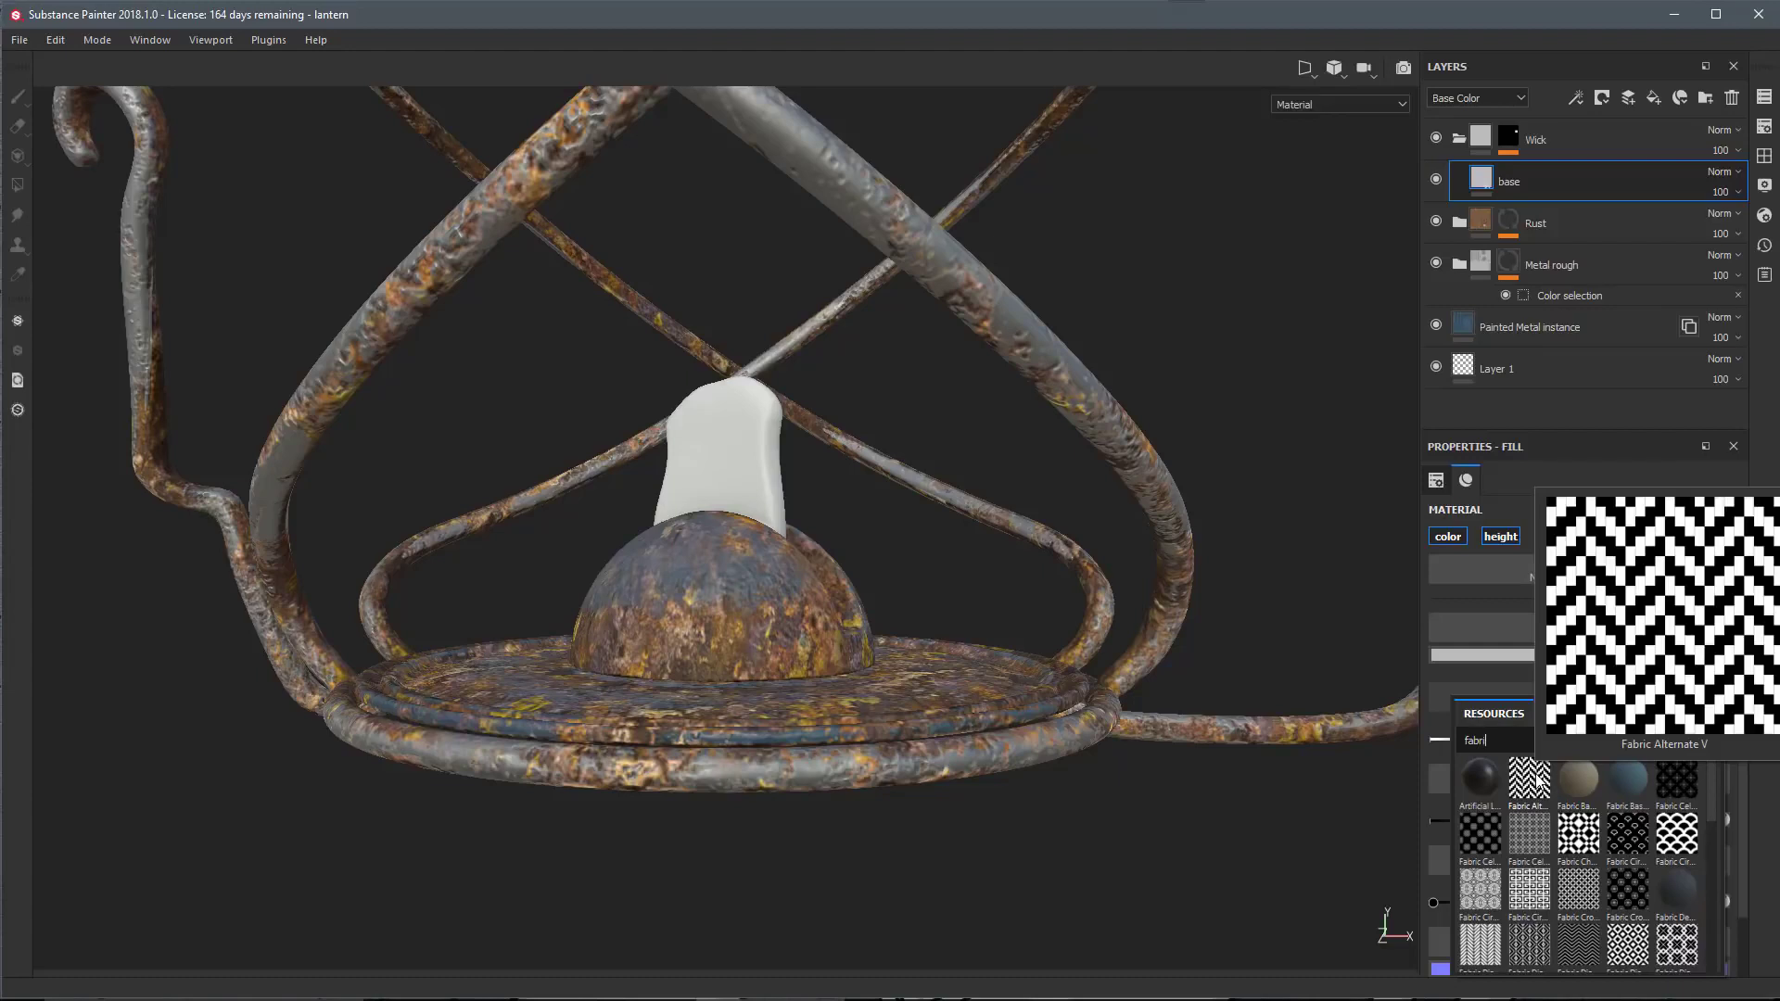
left_click(1533, 777)
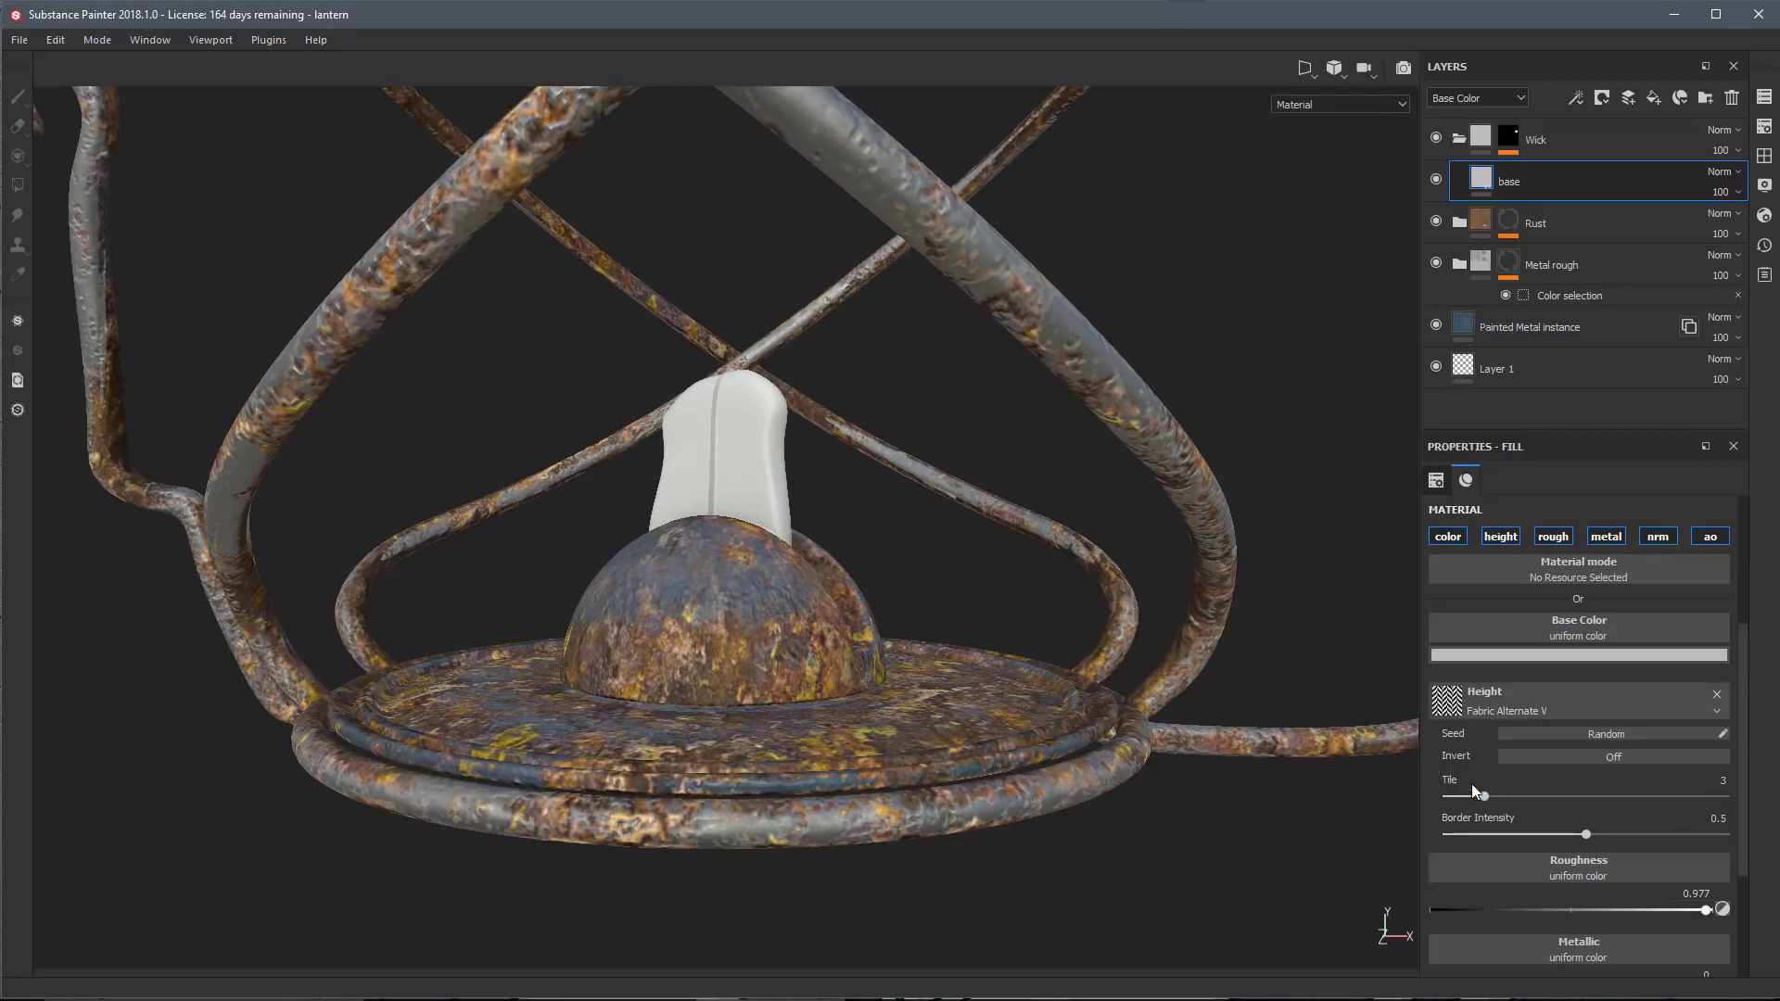
left_click_drag(1540, 799, 1748, 798)
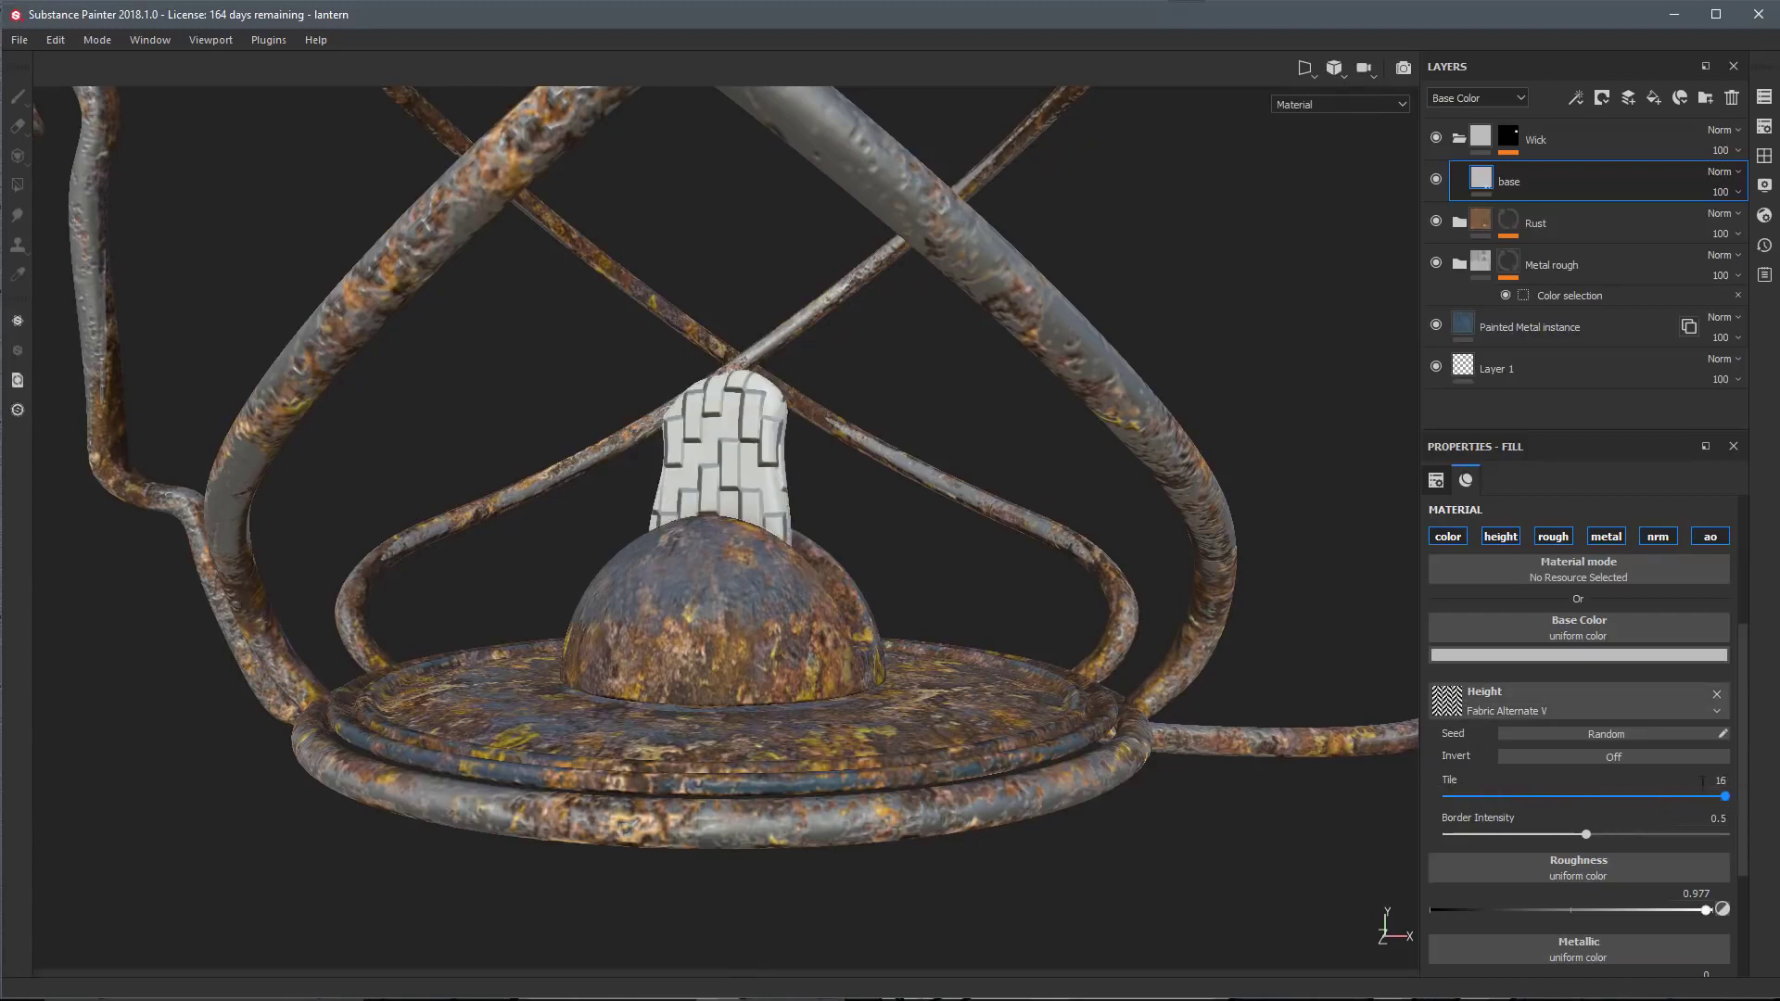
Set the base layer's UV scale to 4.17 and check the weave on the wick
left_click(1437, 480)
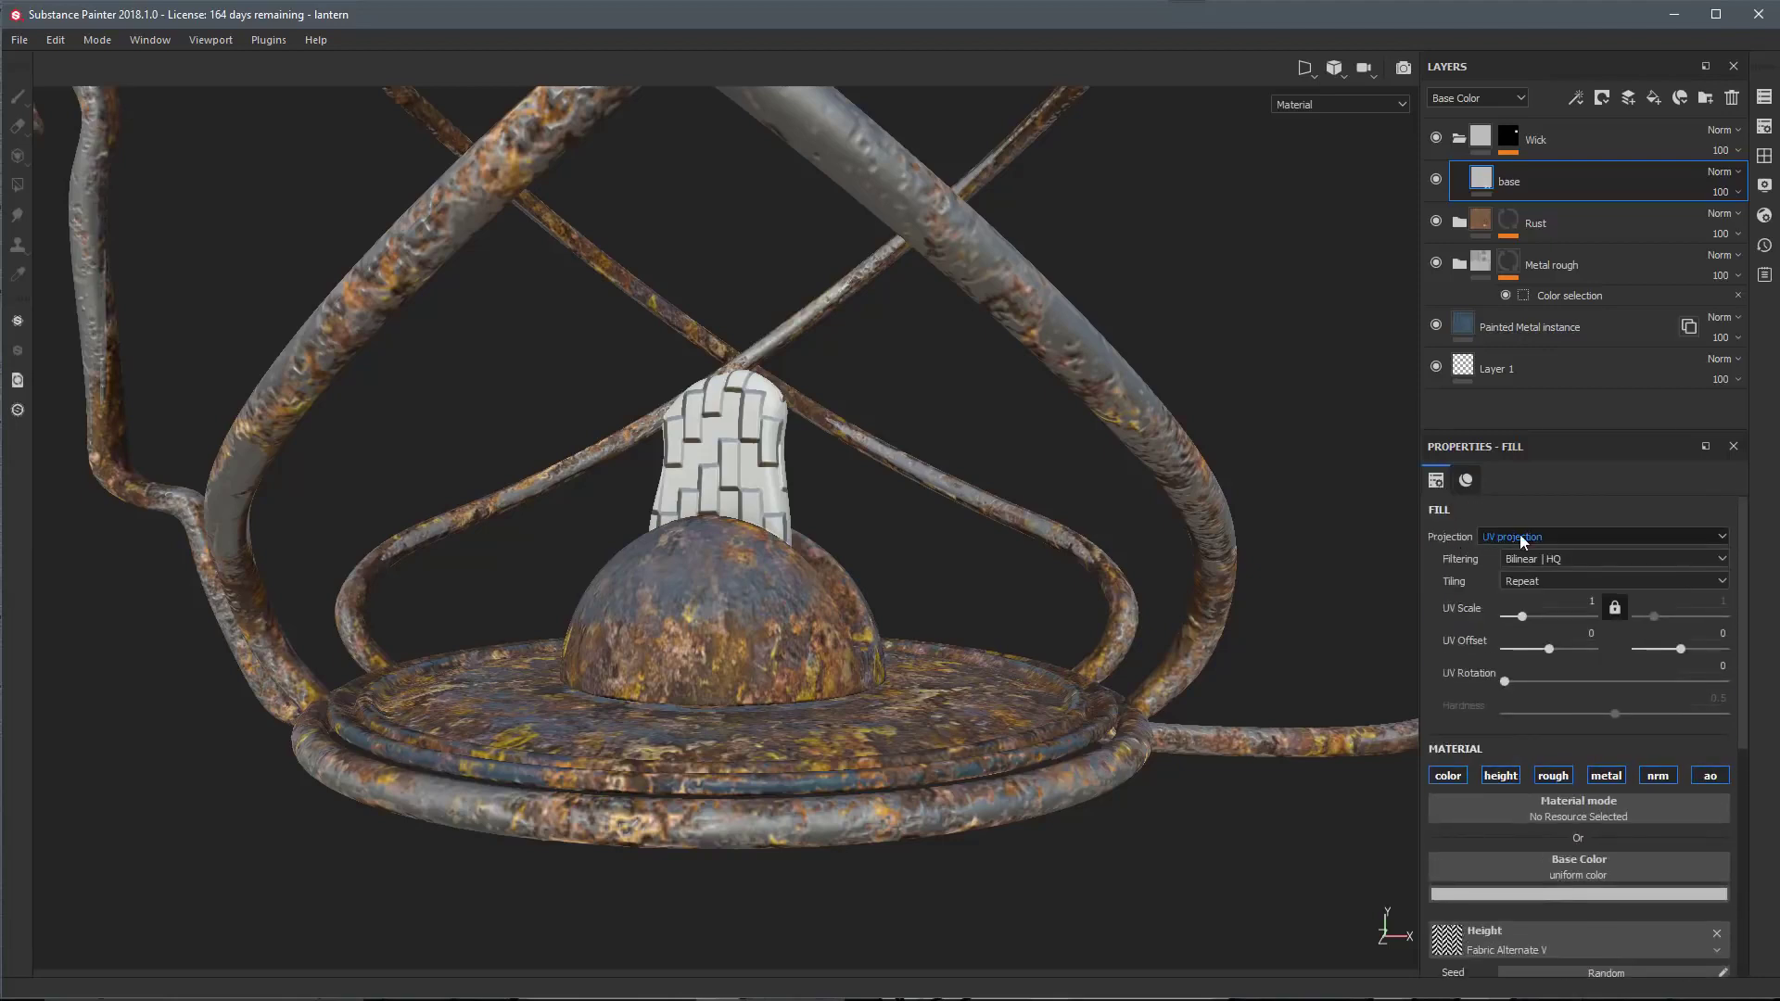
left_click_drag(1524, 616, 1531, 617)
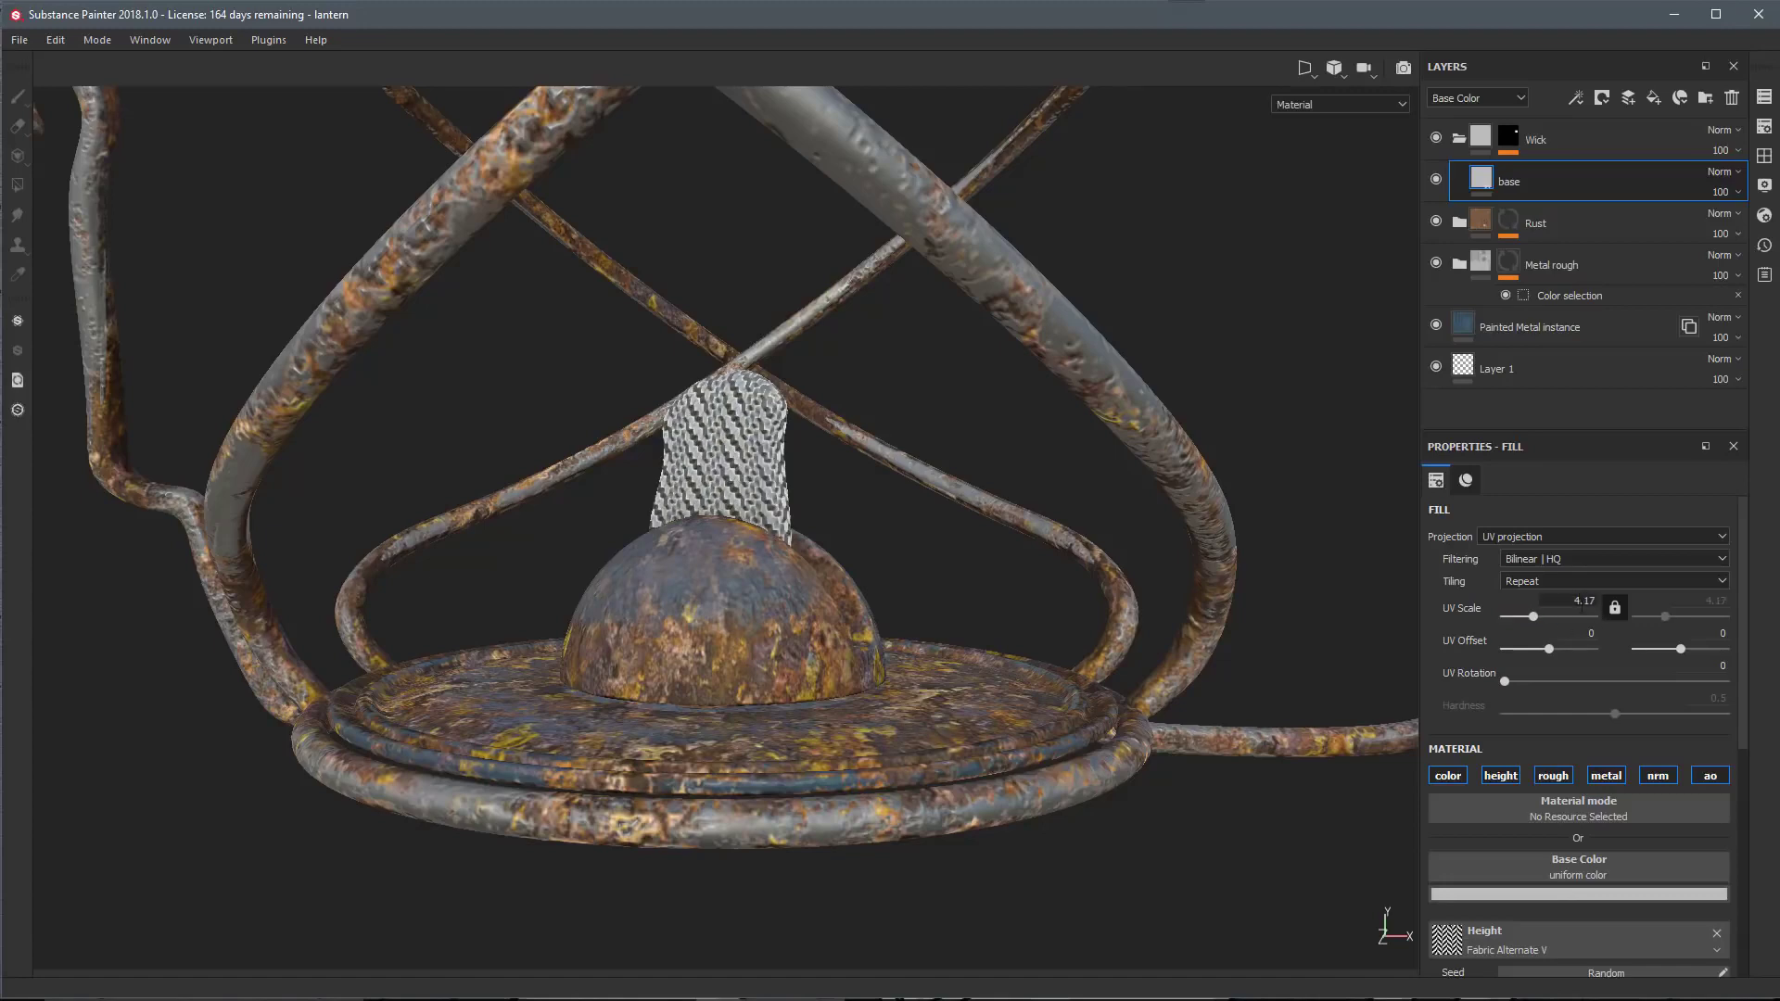
left_click_drag(710, 469, 1267, 173, "alt")
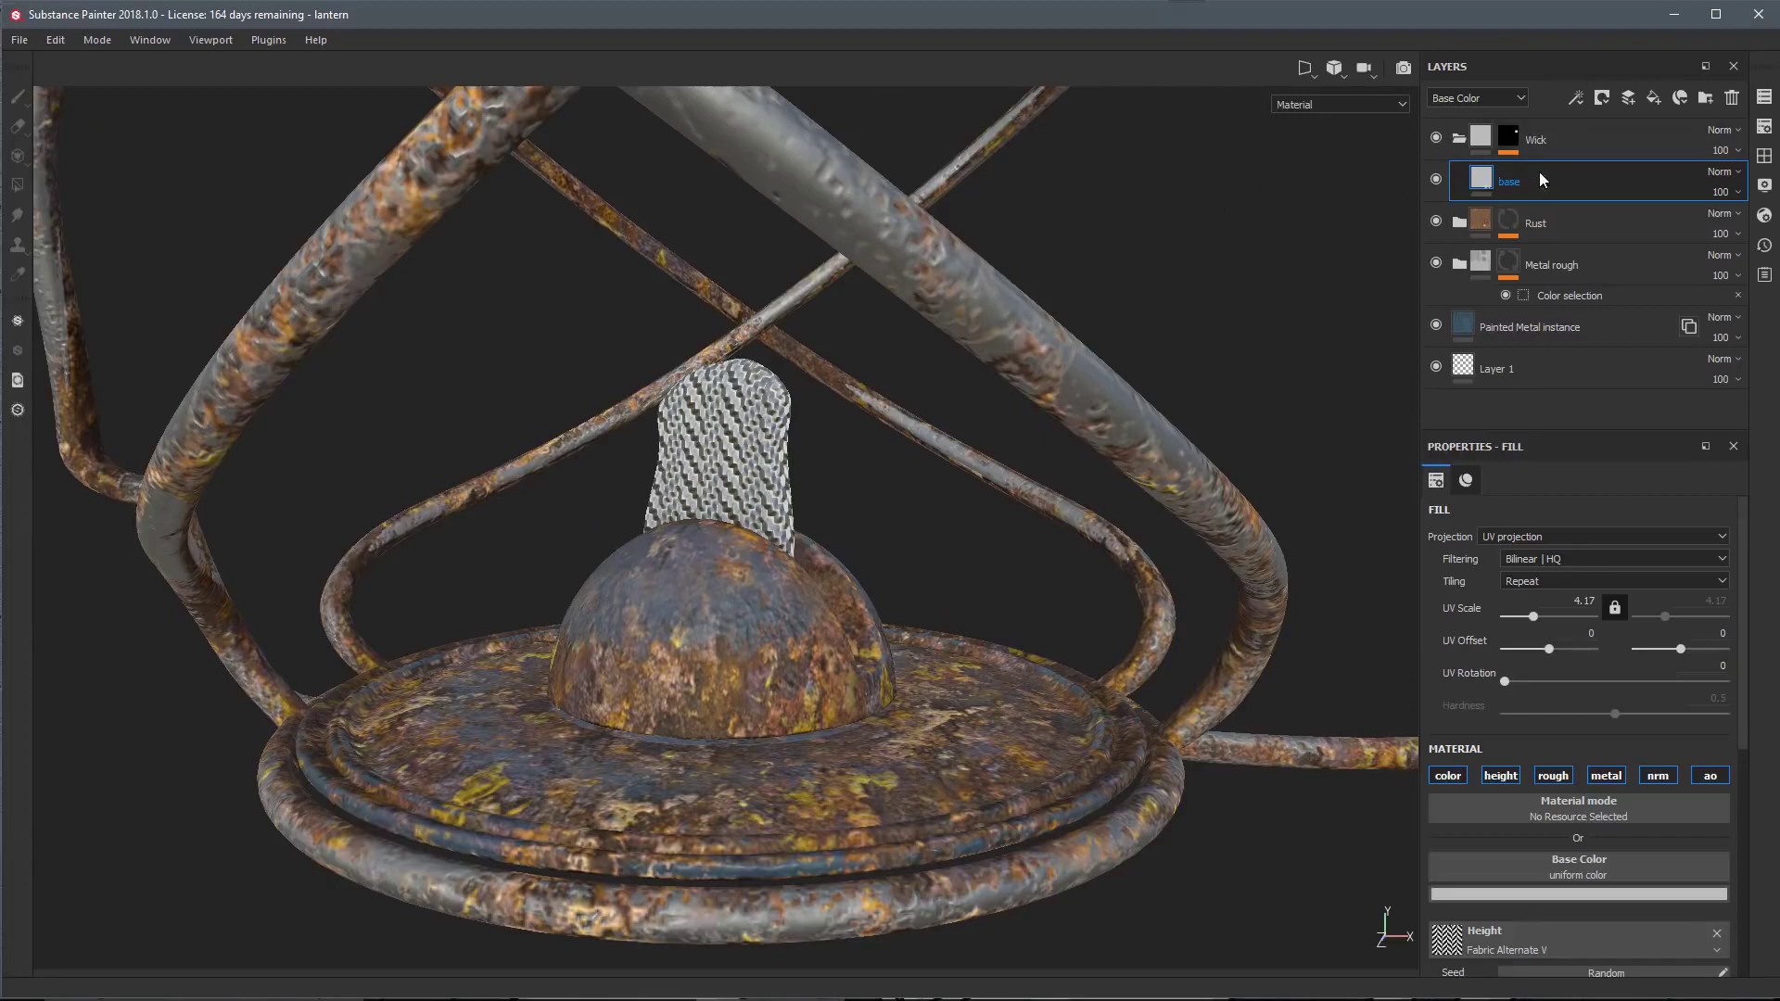
Show the Height channel in the layer stack and lower the base layer's opacity there to 13
left_click(1461, 99)
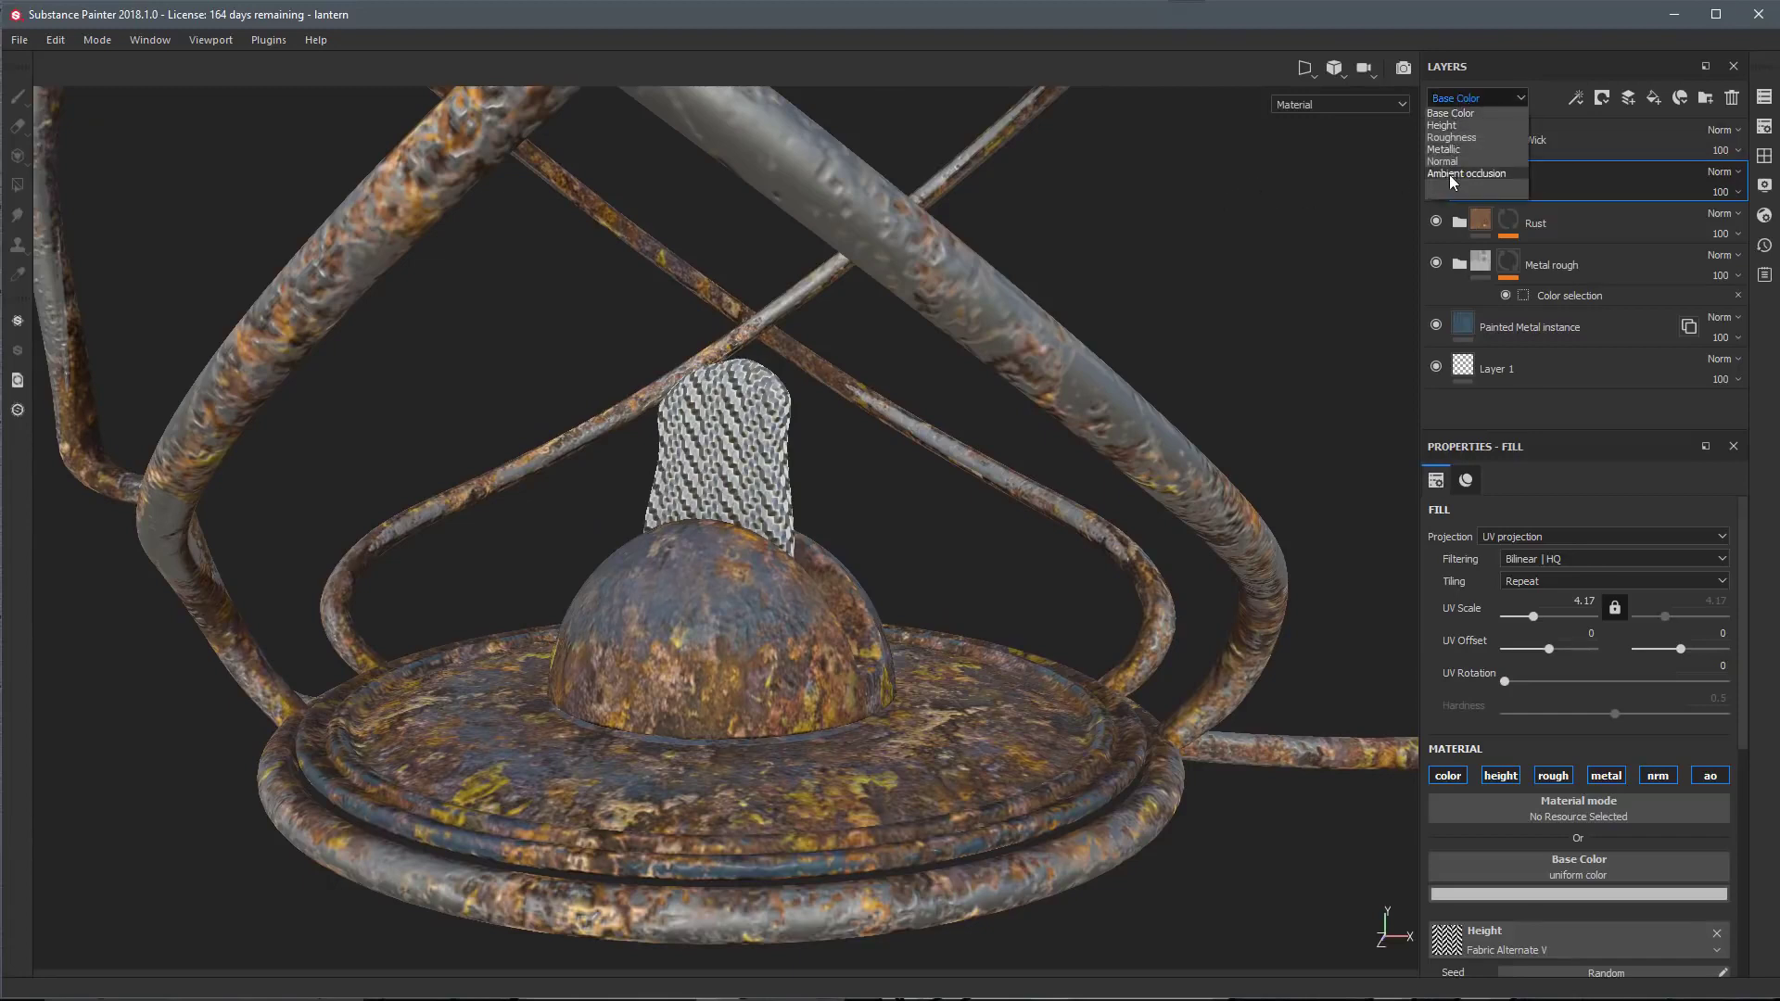
left_click(1442, 125)
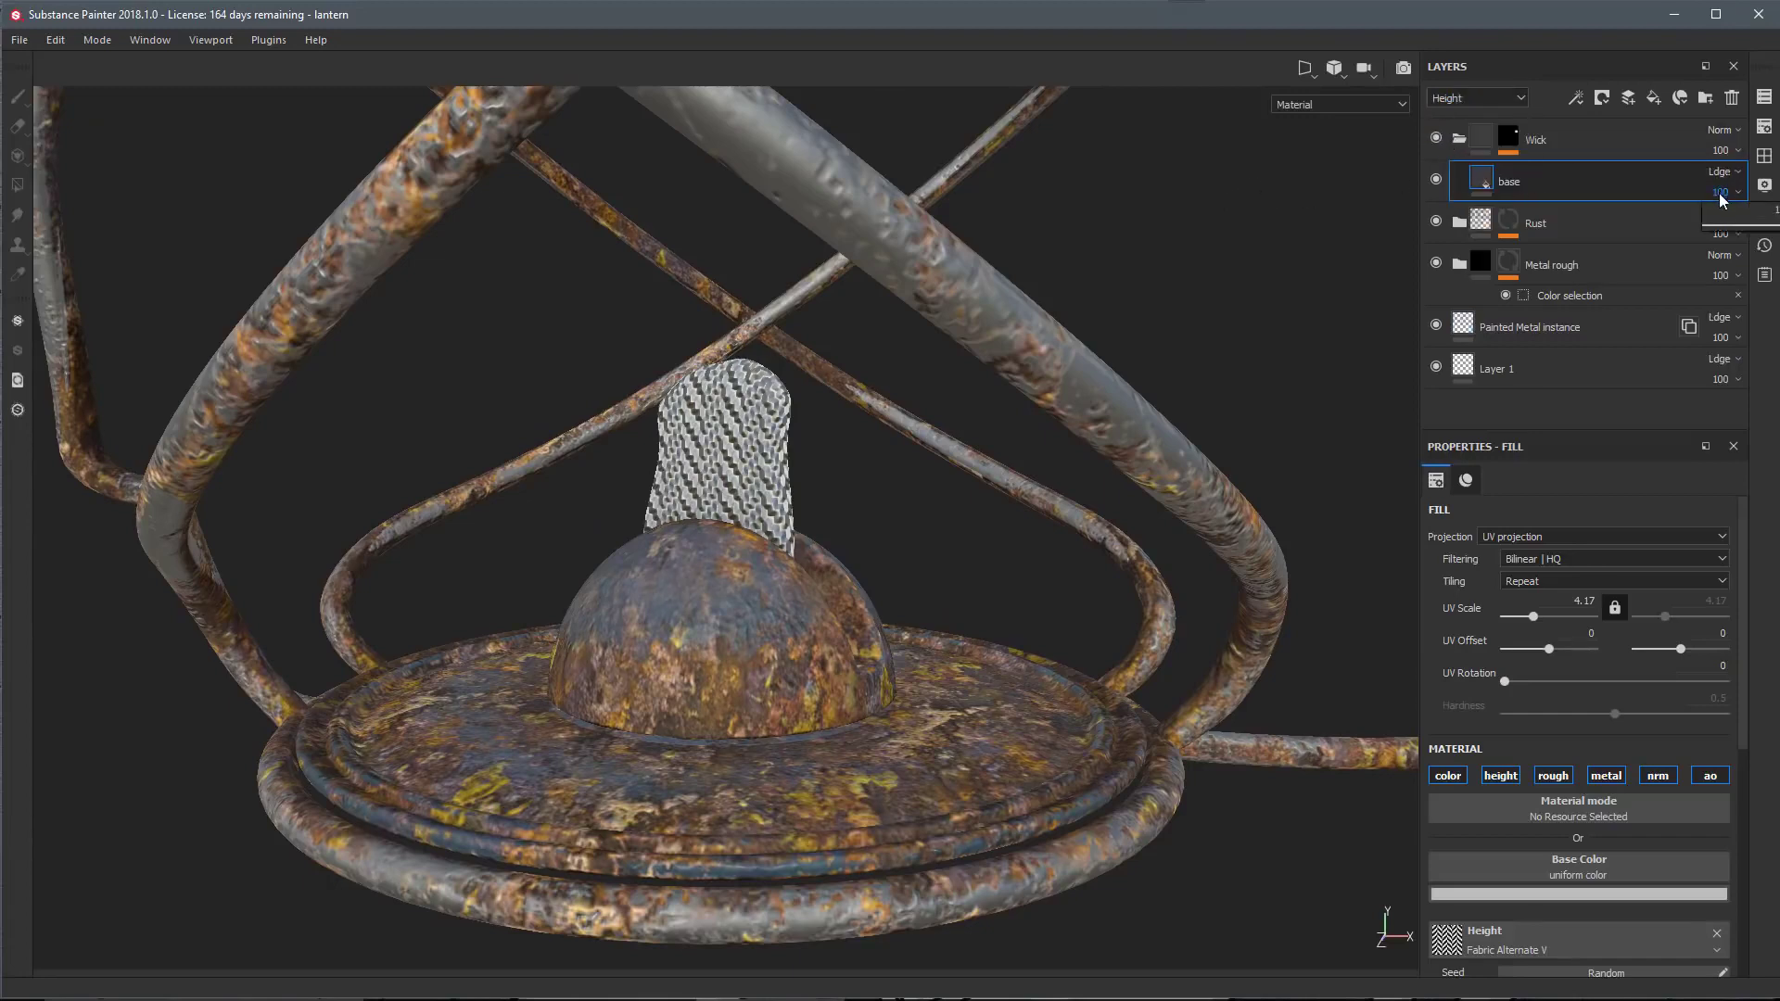
left_click_drag(1770, 228, 1719, 230)
left_click_drag(704, 483, 754, 436, "alt")
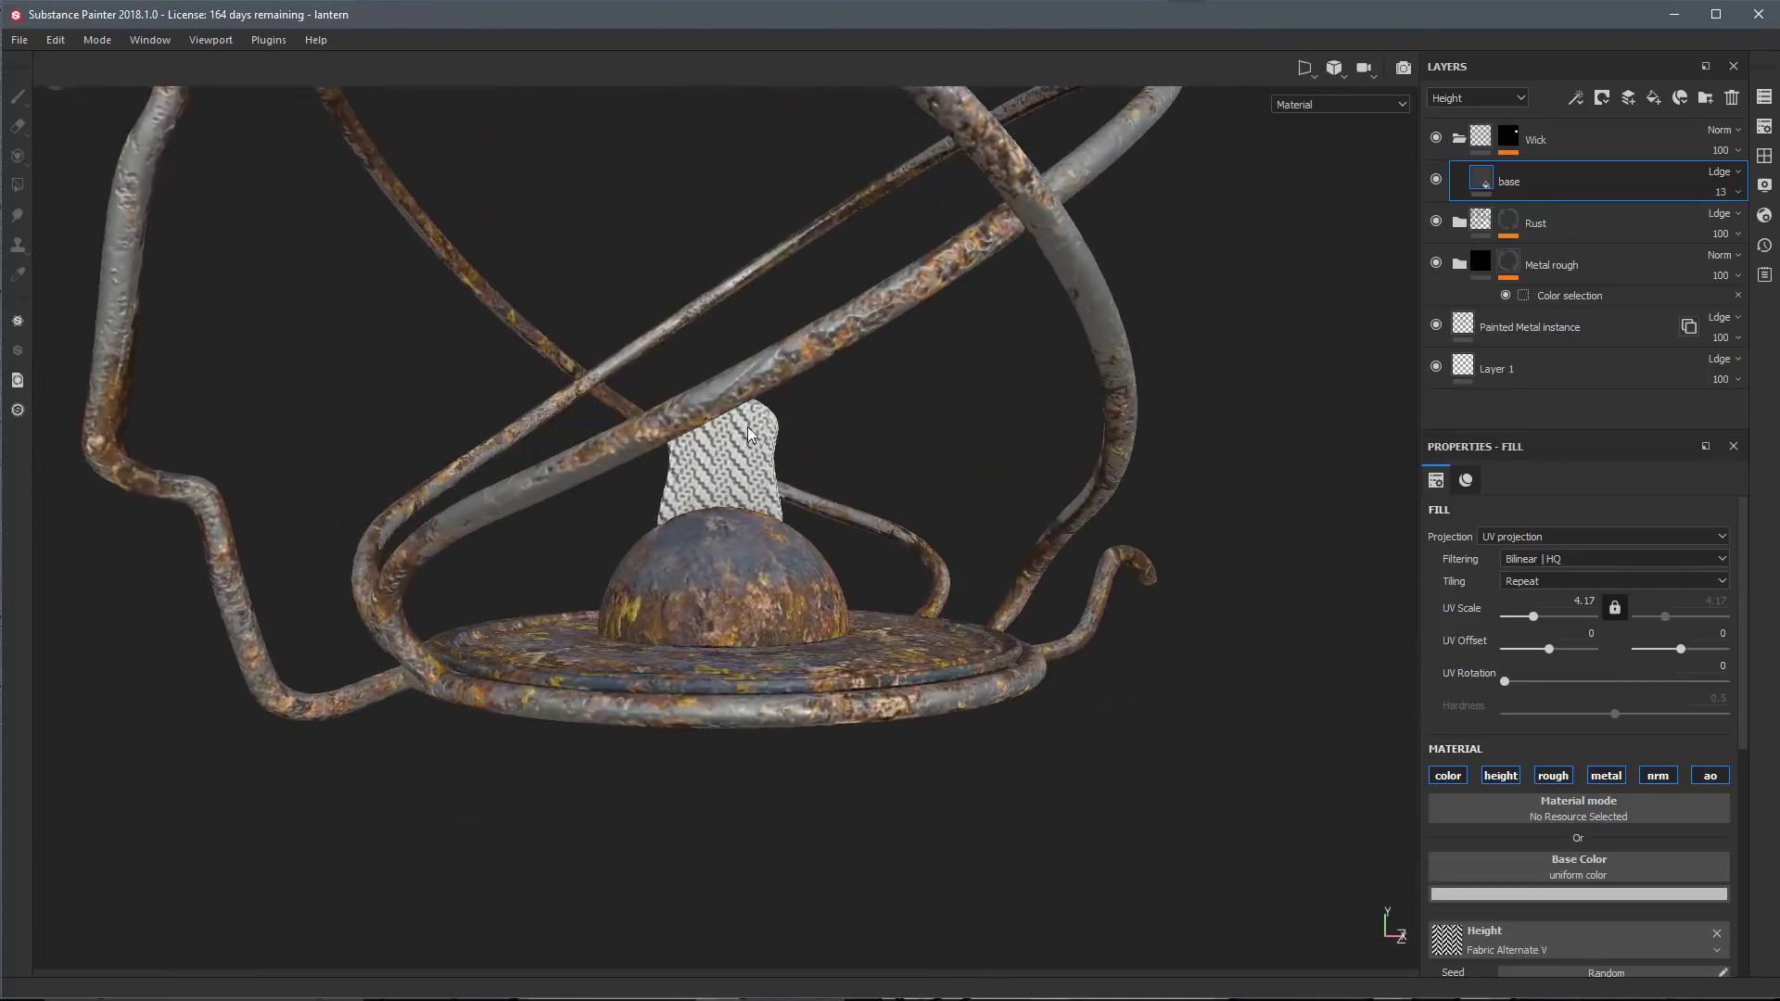
left_click_drag(797, 511, 803, 461, "alt")
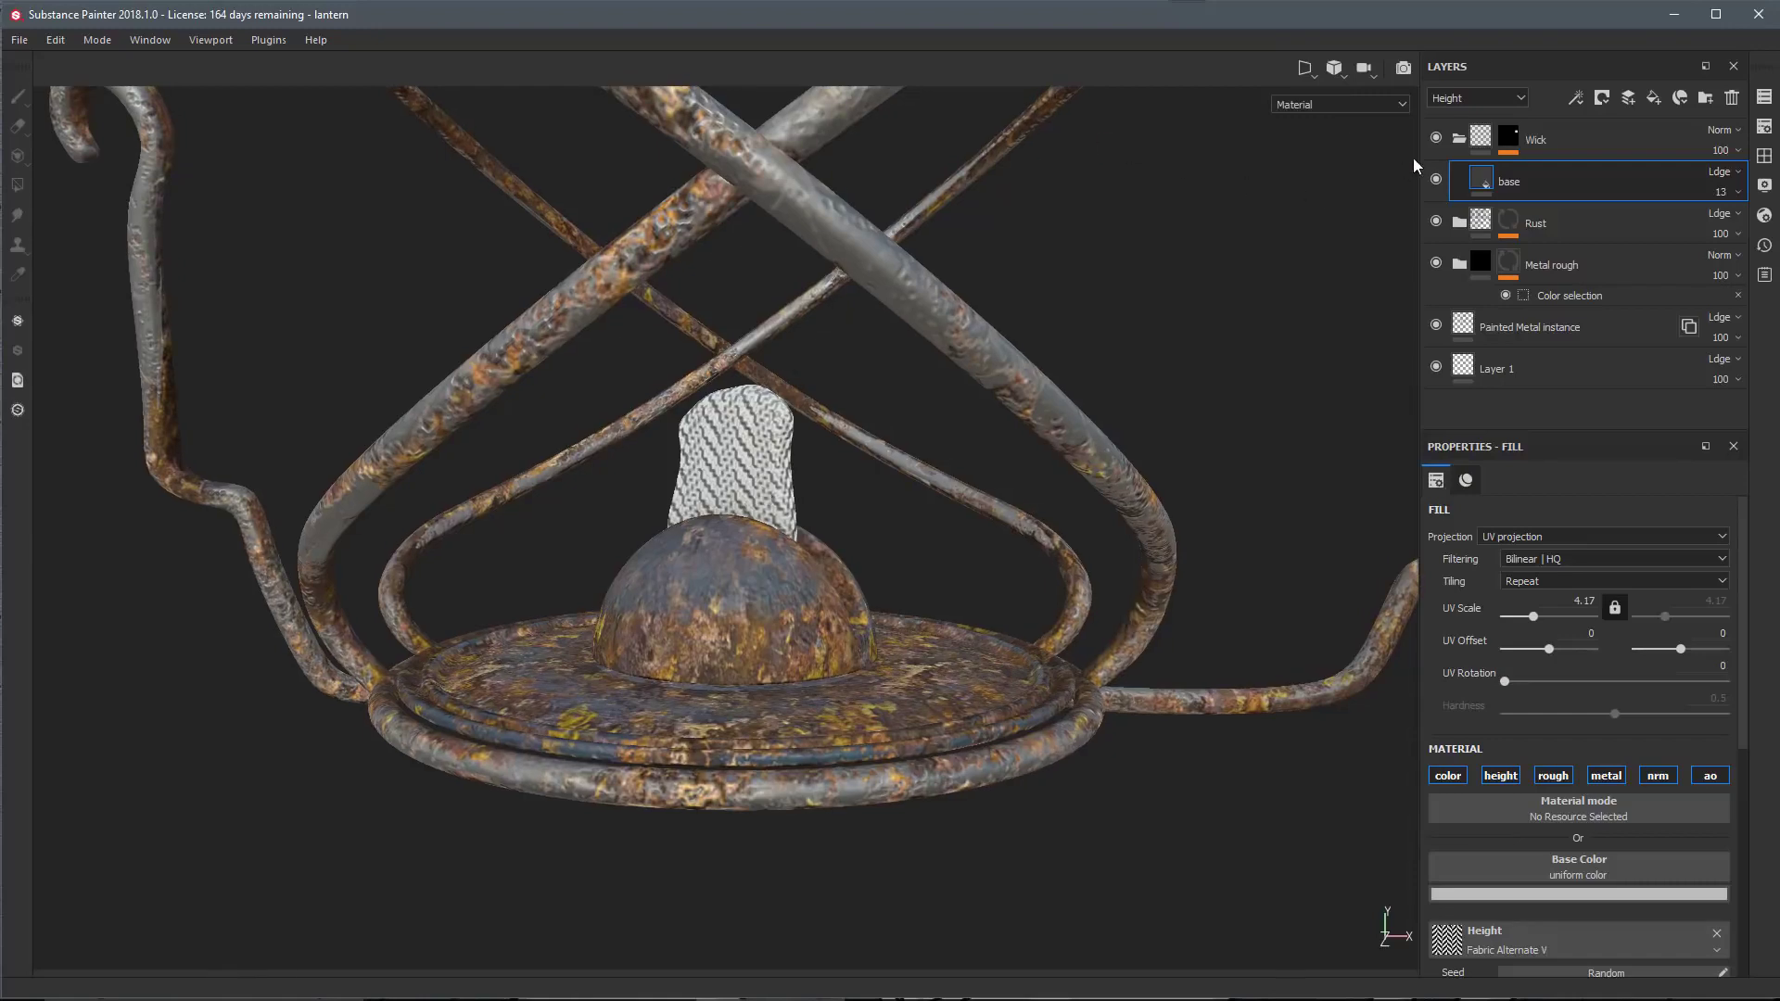
Add a MatFx HBAO filter to the base layer and set its radius to 0.11
left_click(1576, 98)
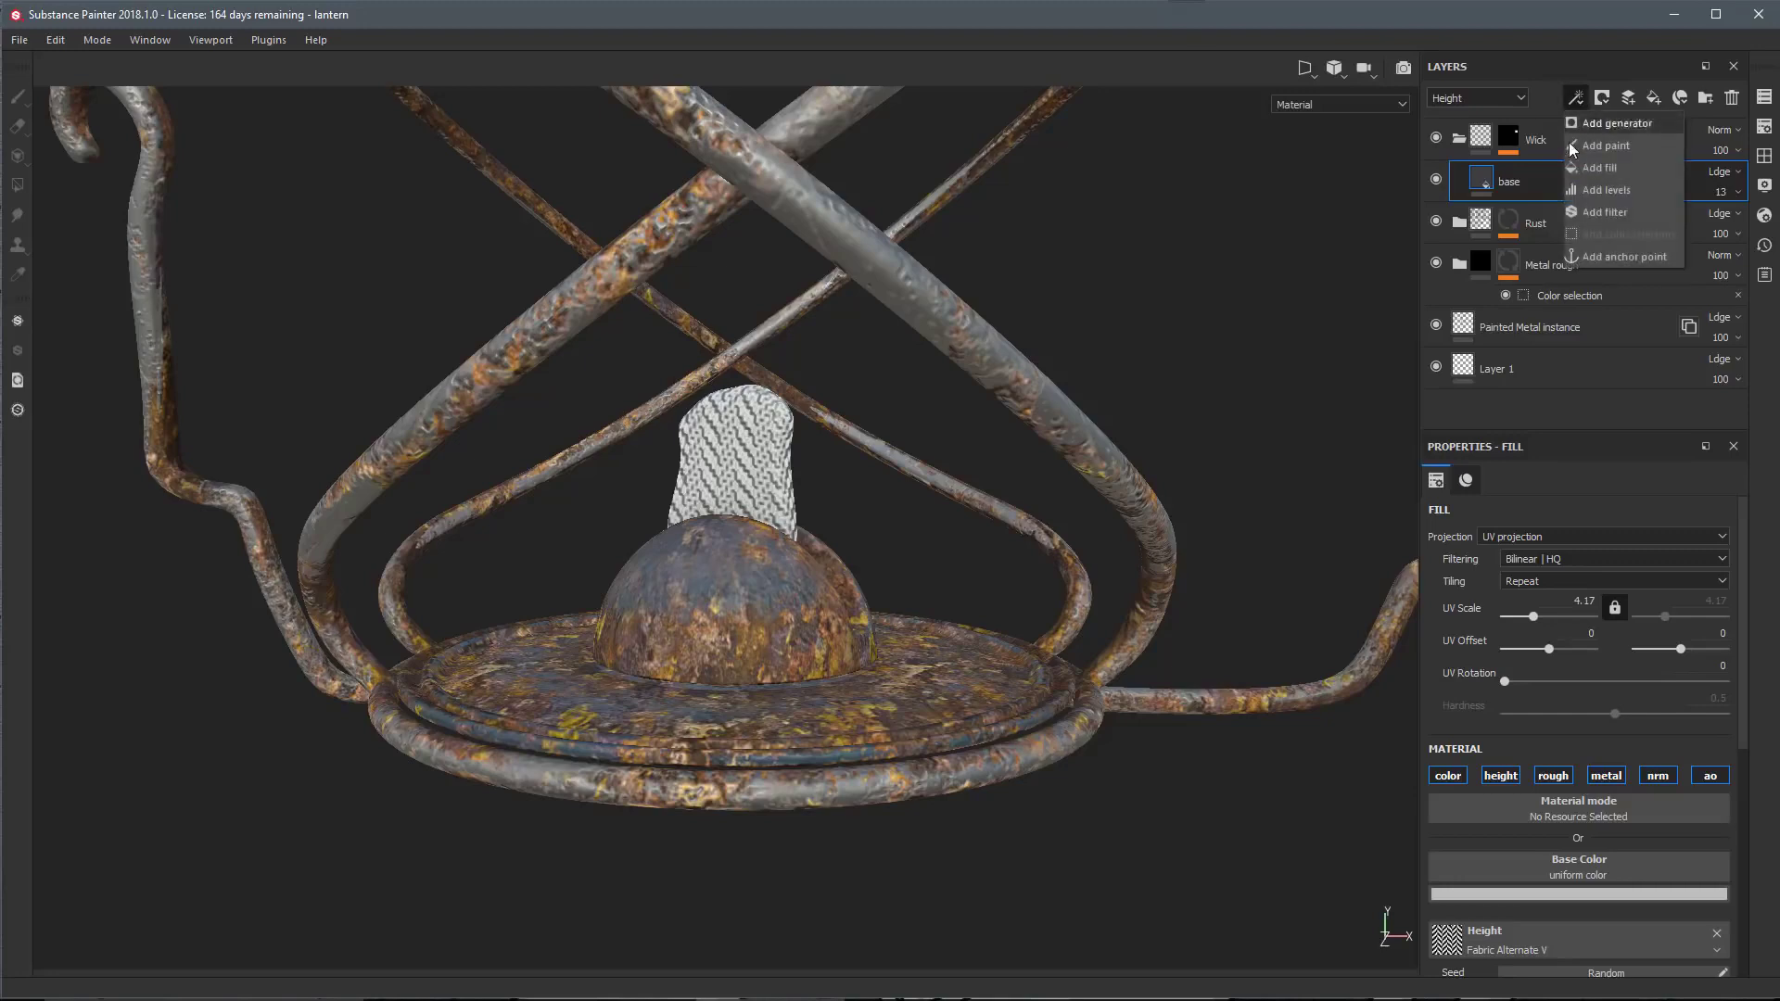
left_click(1576, 212)
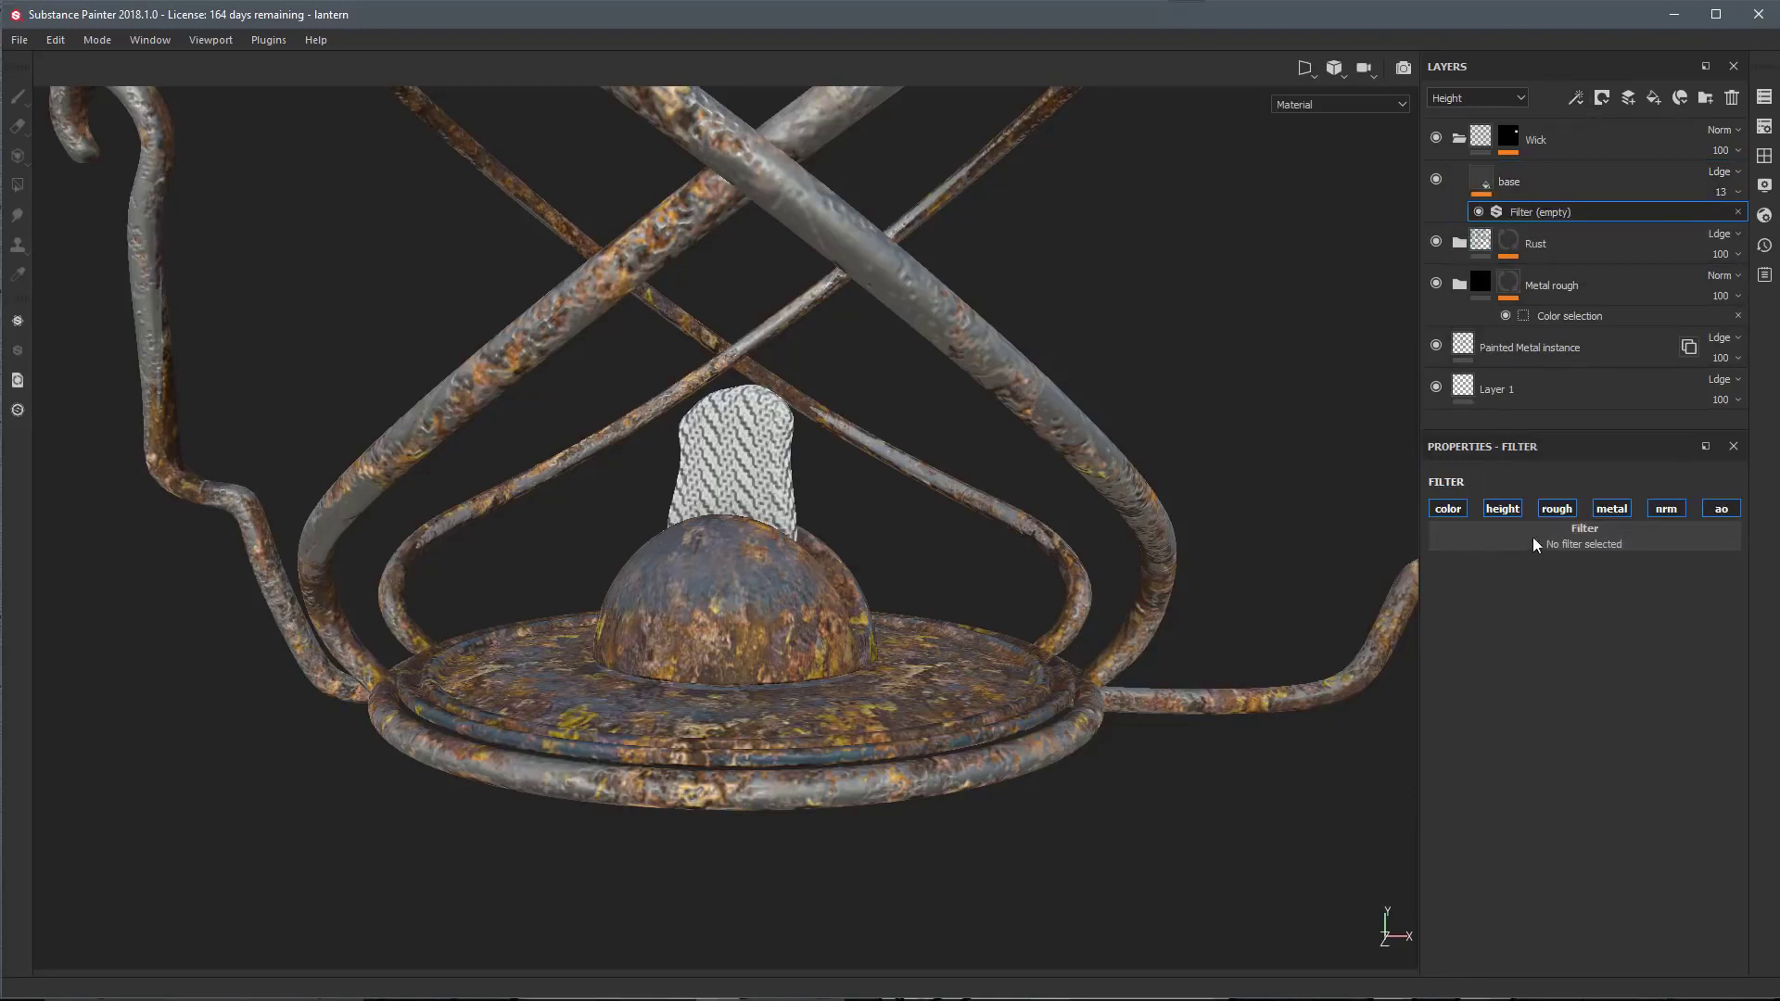
left_click(1584, 538)
scroll(1632, 638, "down", 3)
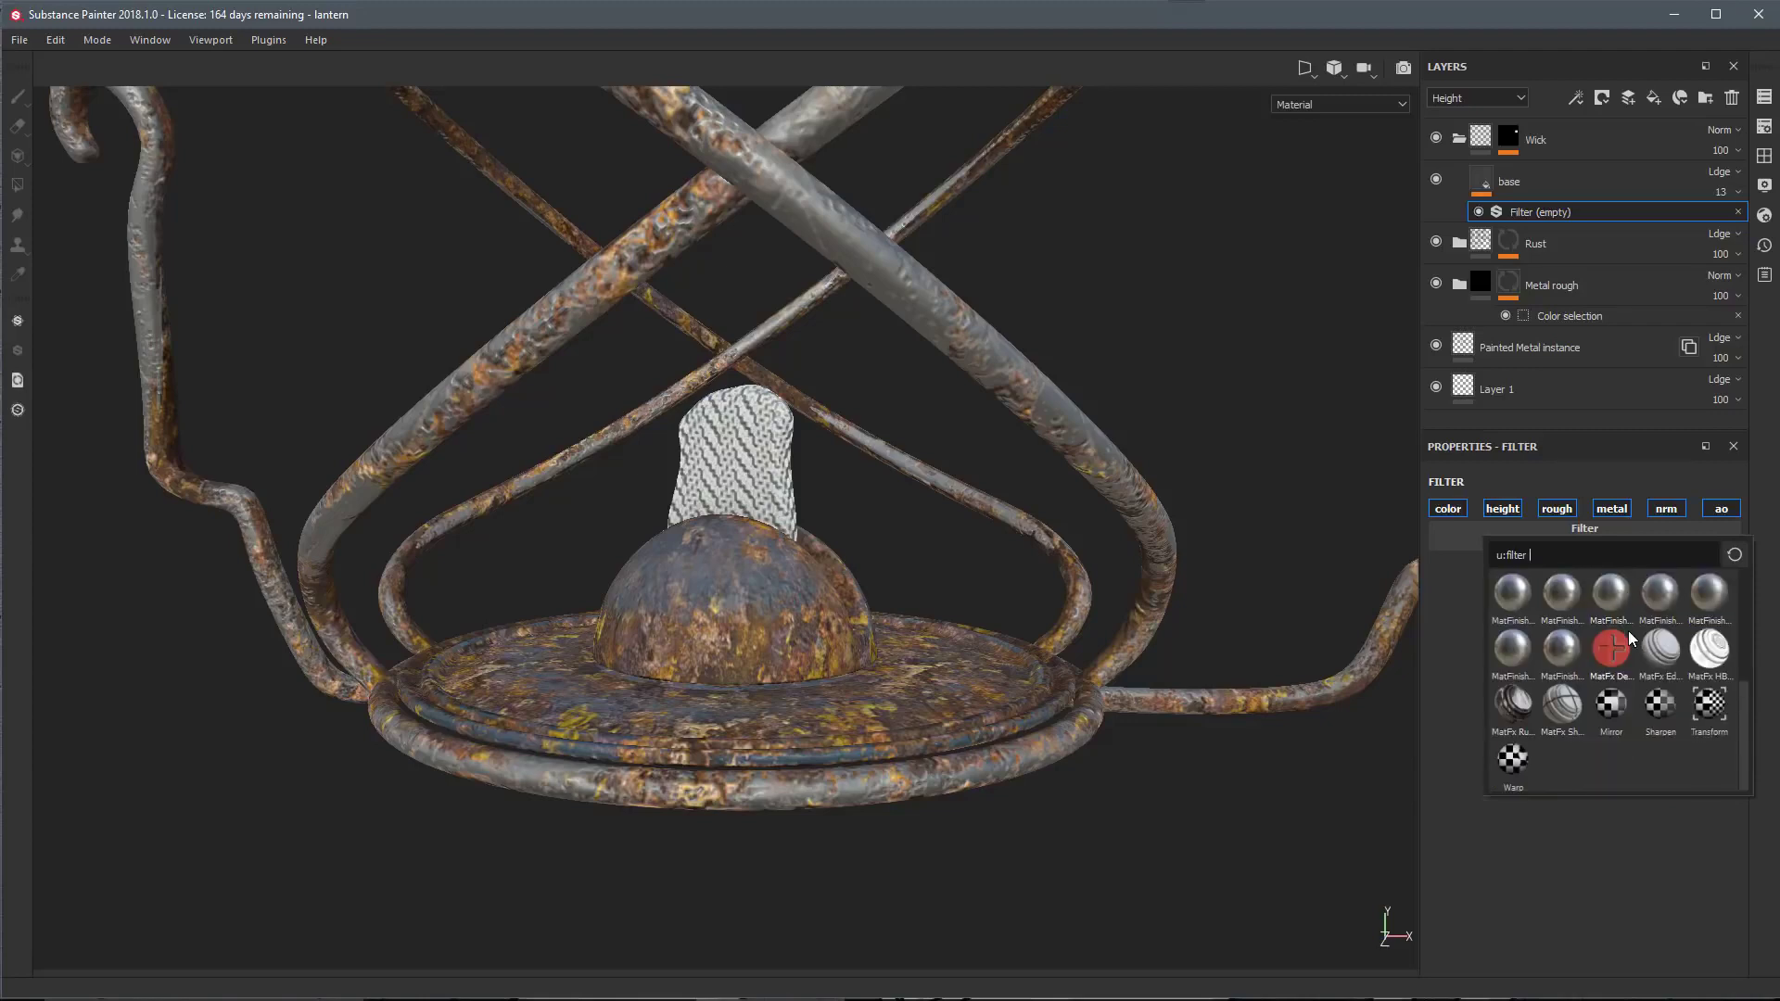
left_click(1704, 657)
right_click(799, 505)
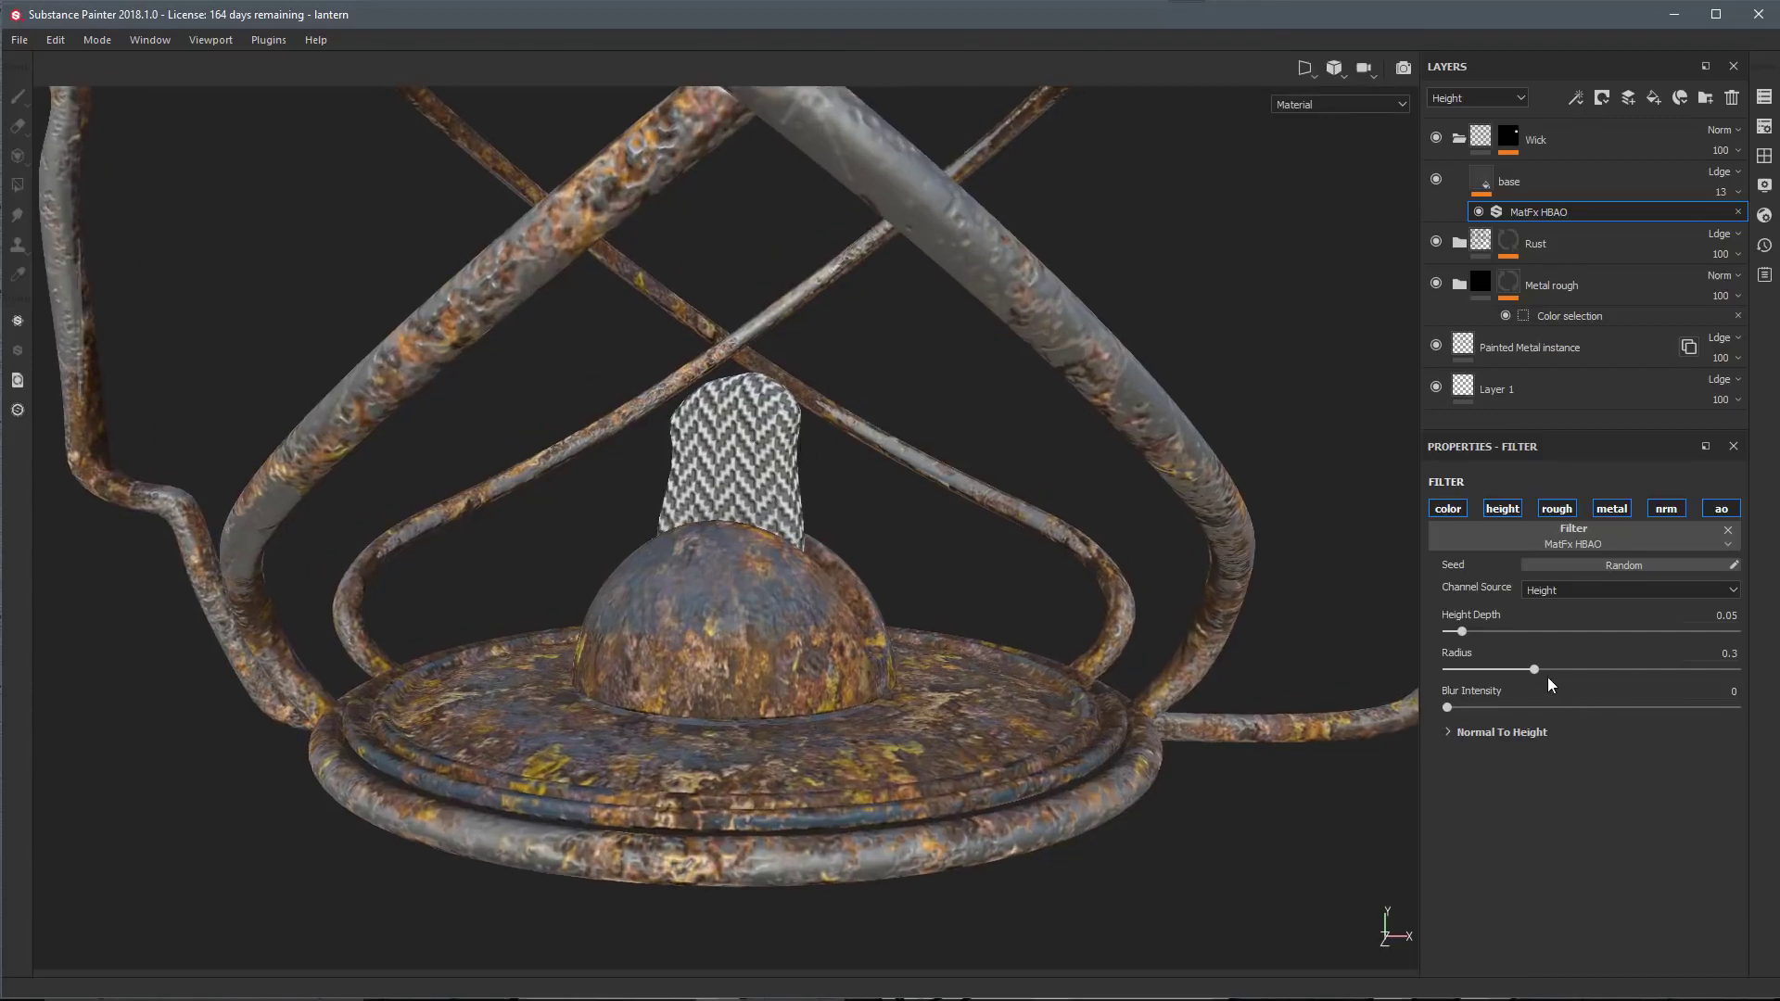
left_click_drag(1536, 674, 1481, 679)
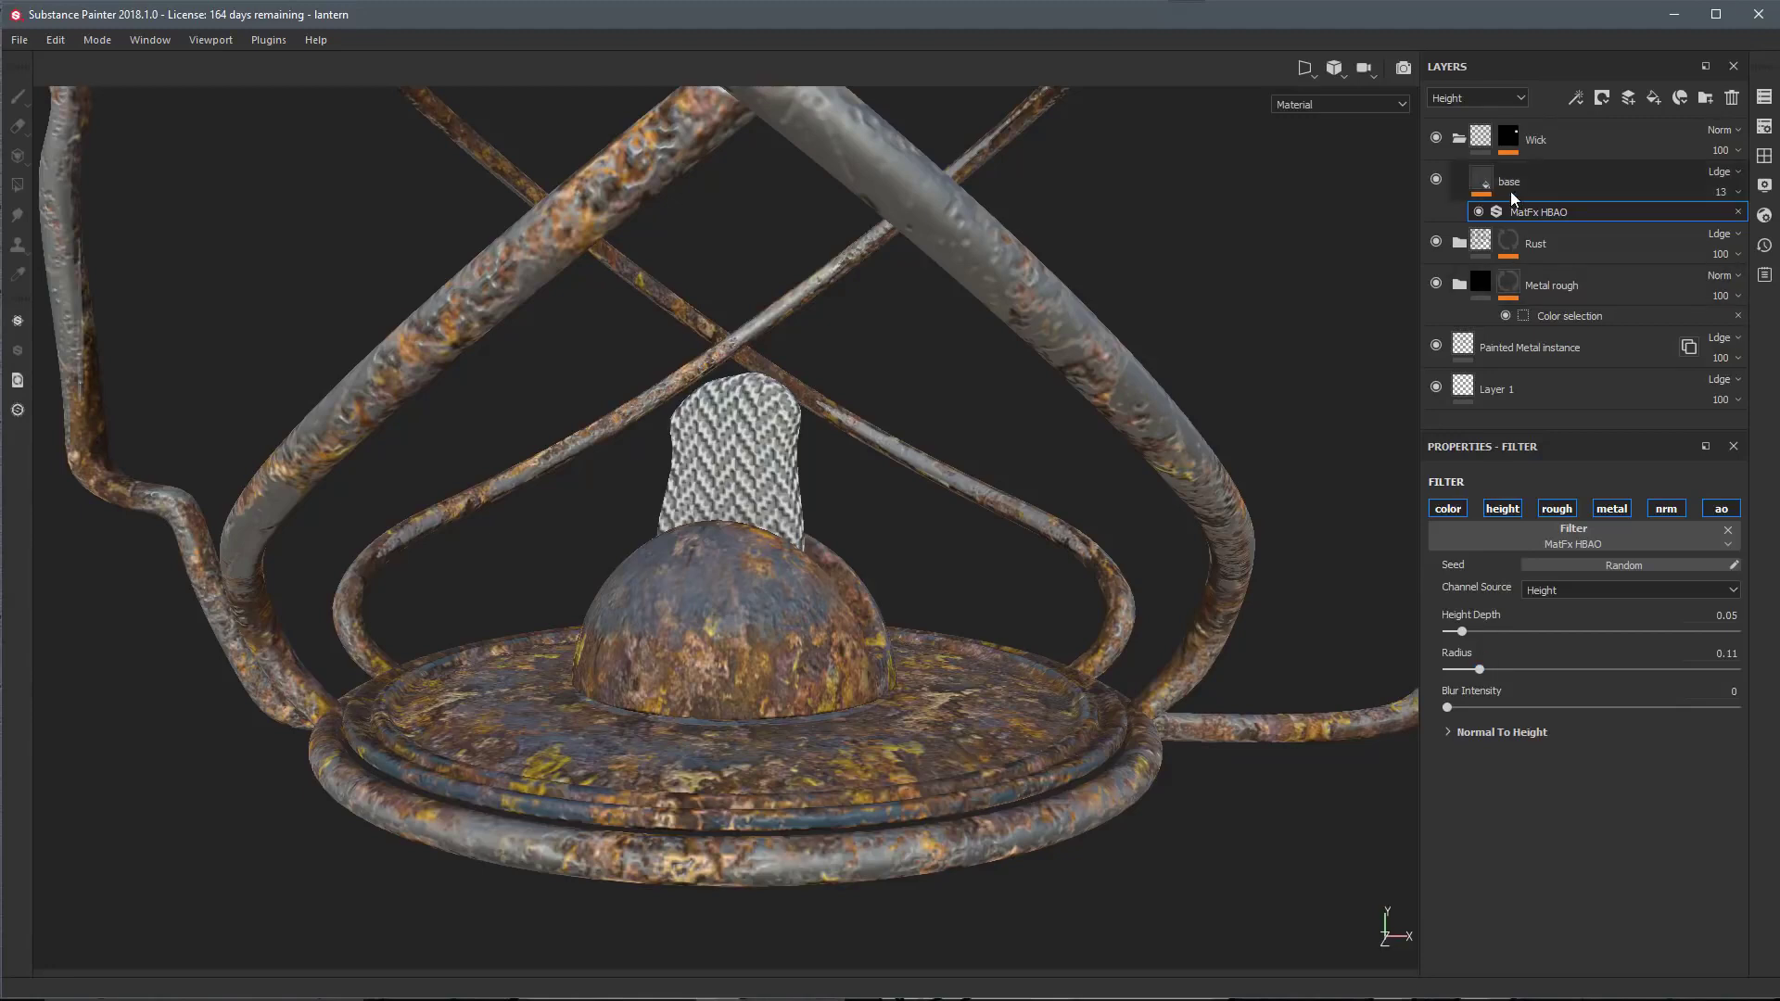
Reduce the base layer's Height channel opacity to 5 and check the wick
left_click(1721, 192)
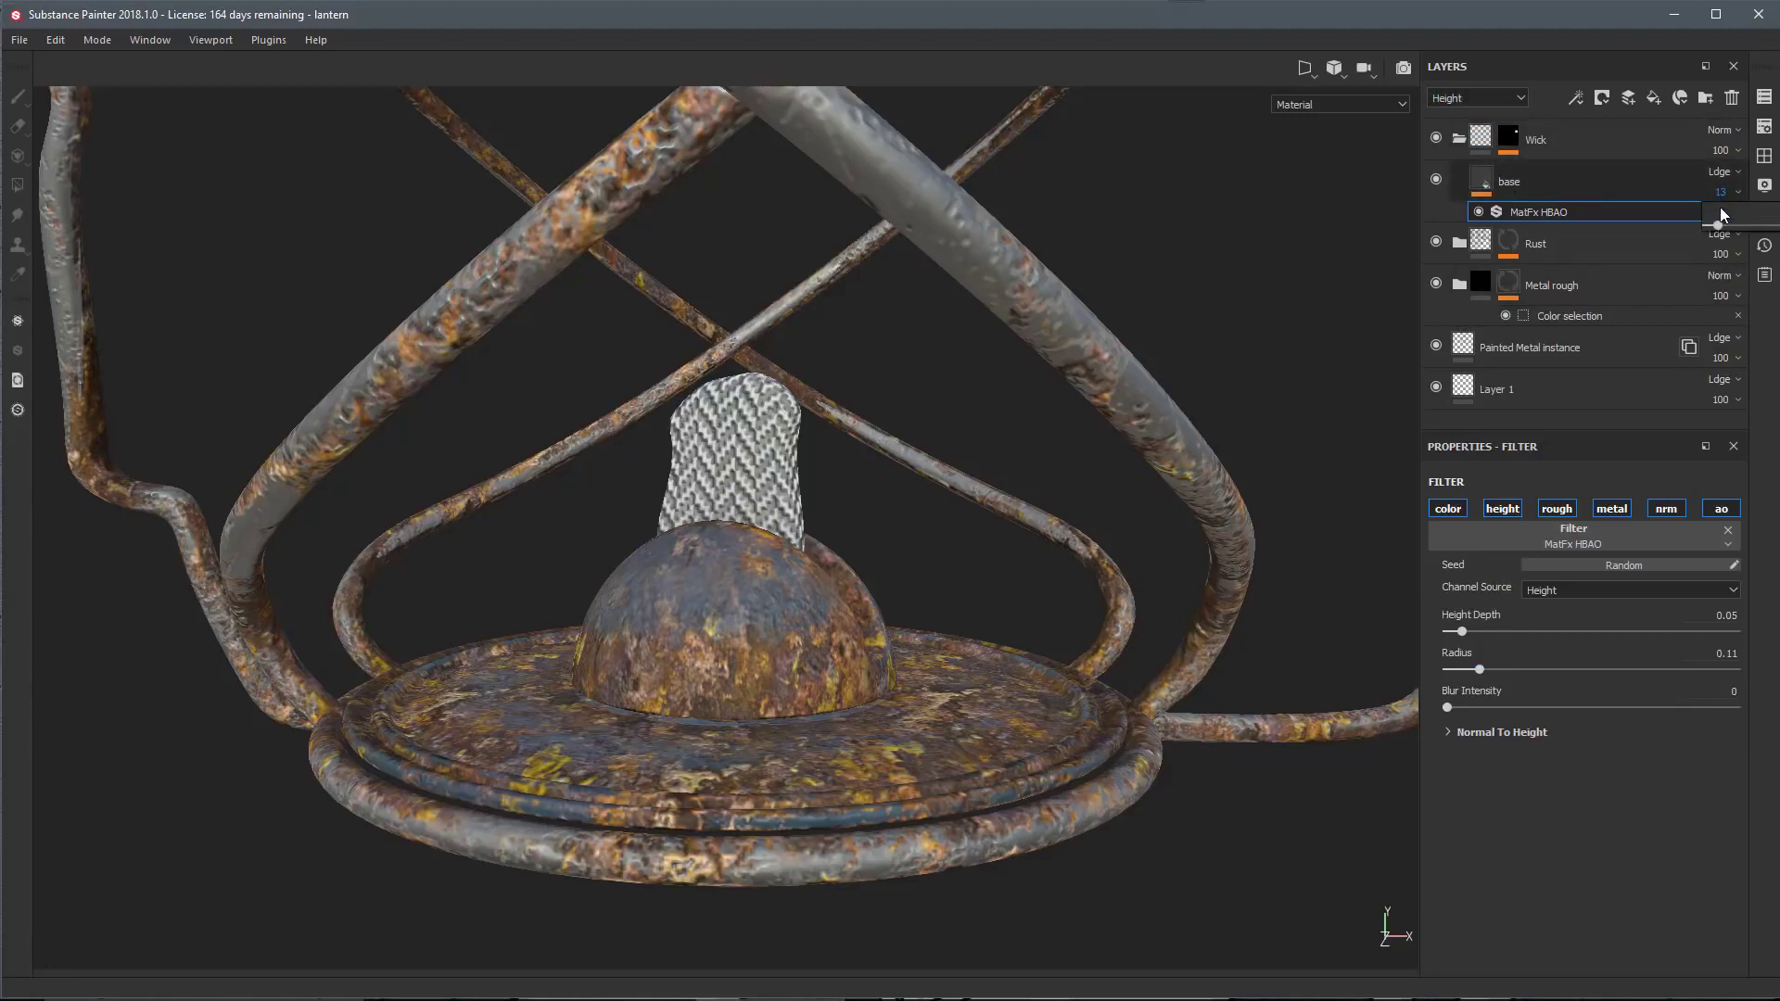
left_click_drag(1718, 228, 1714, 230)
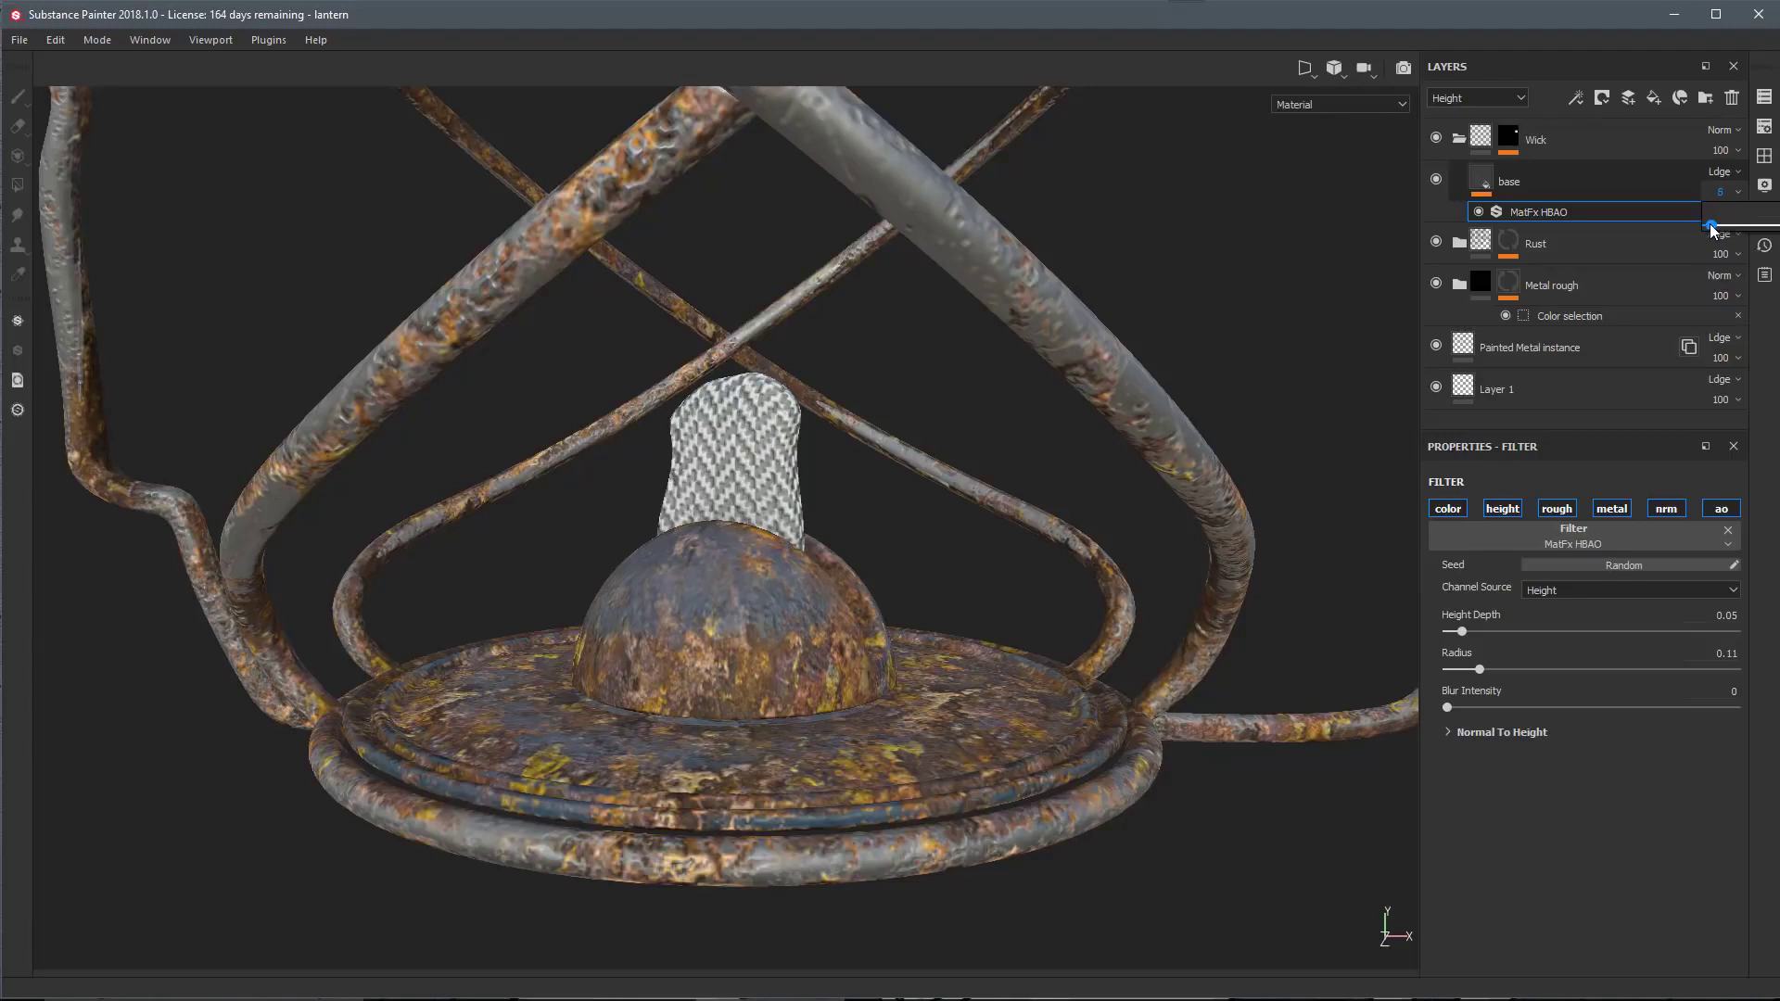
left_click_drag(949, 532, 844, 547, "alt")
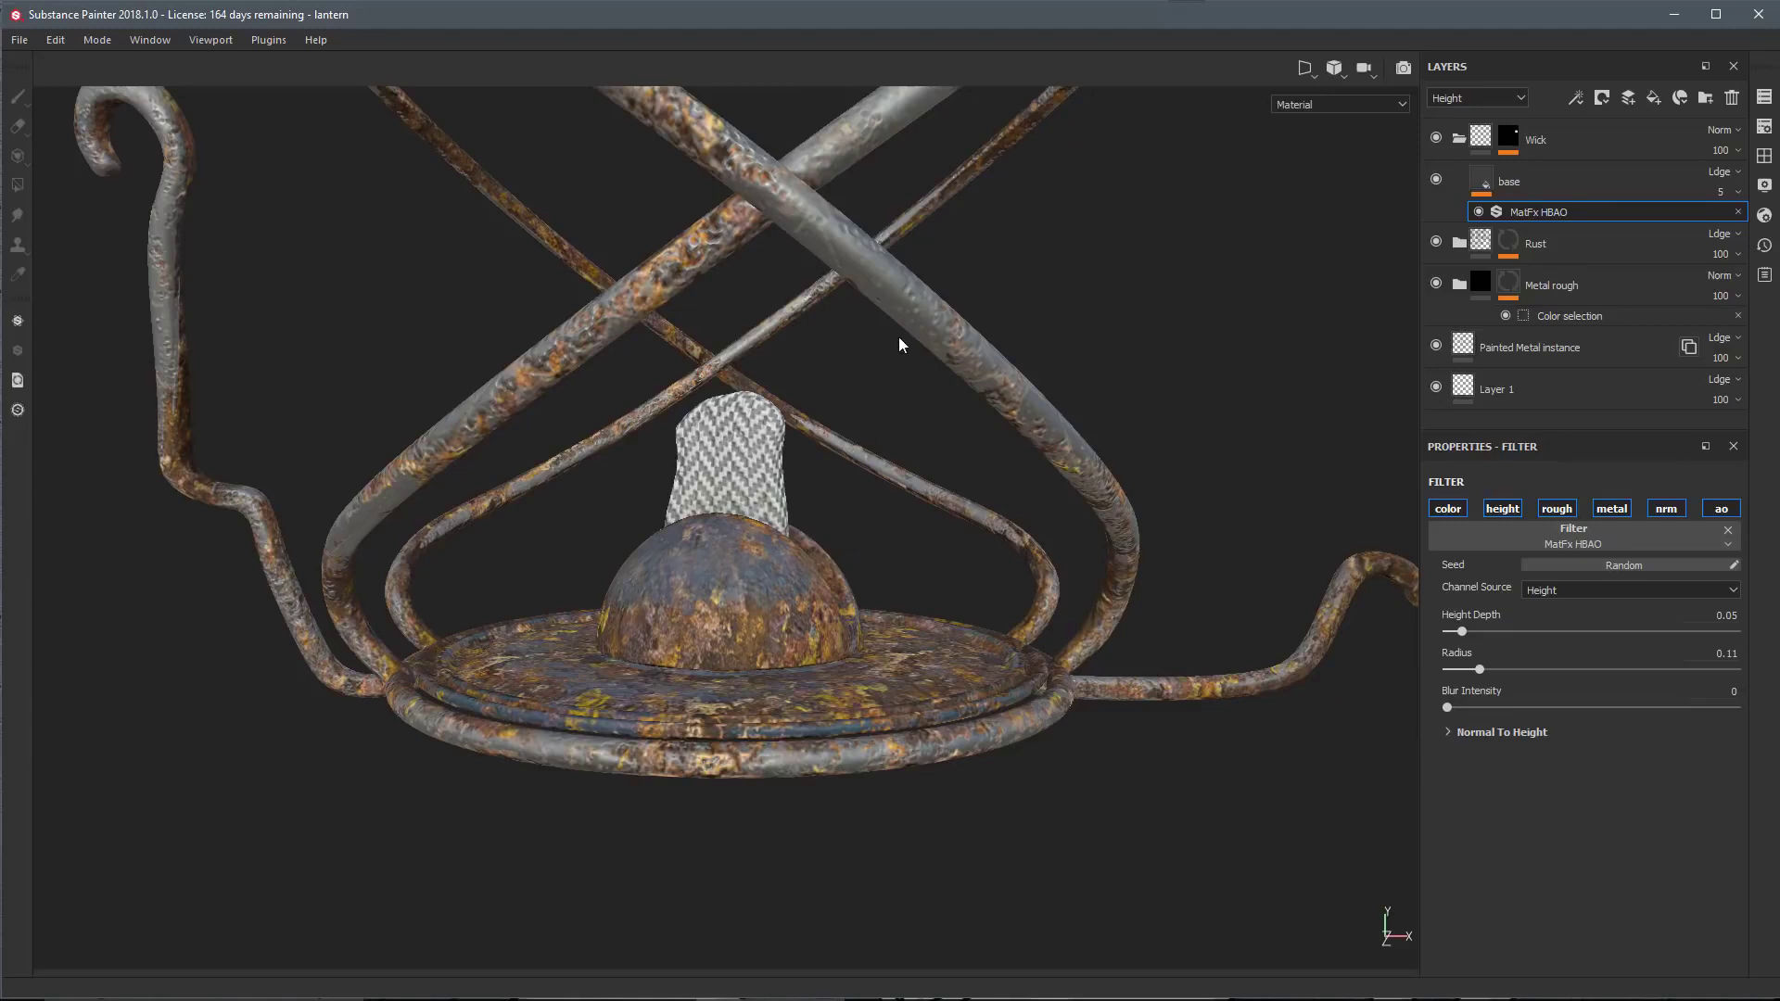
Assign the Gradient Linear 1 texture to the base layer's base color and check it on the wick
left_click(1487, 180)
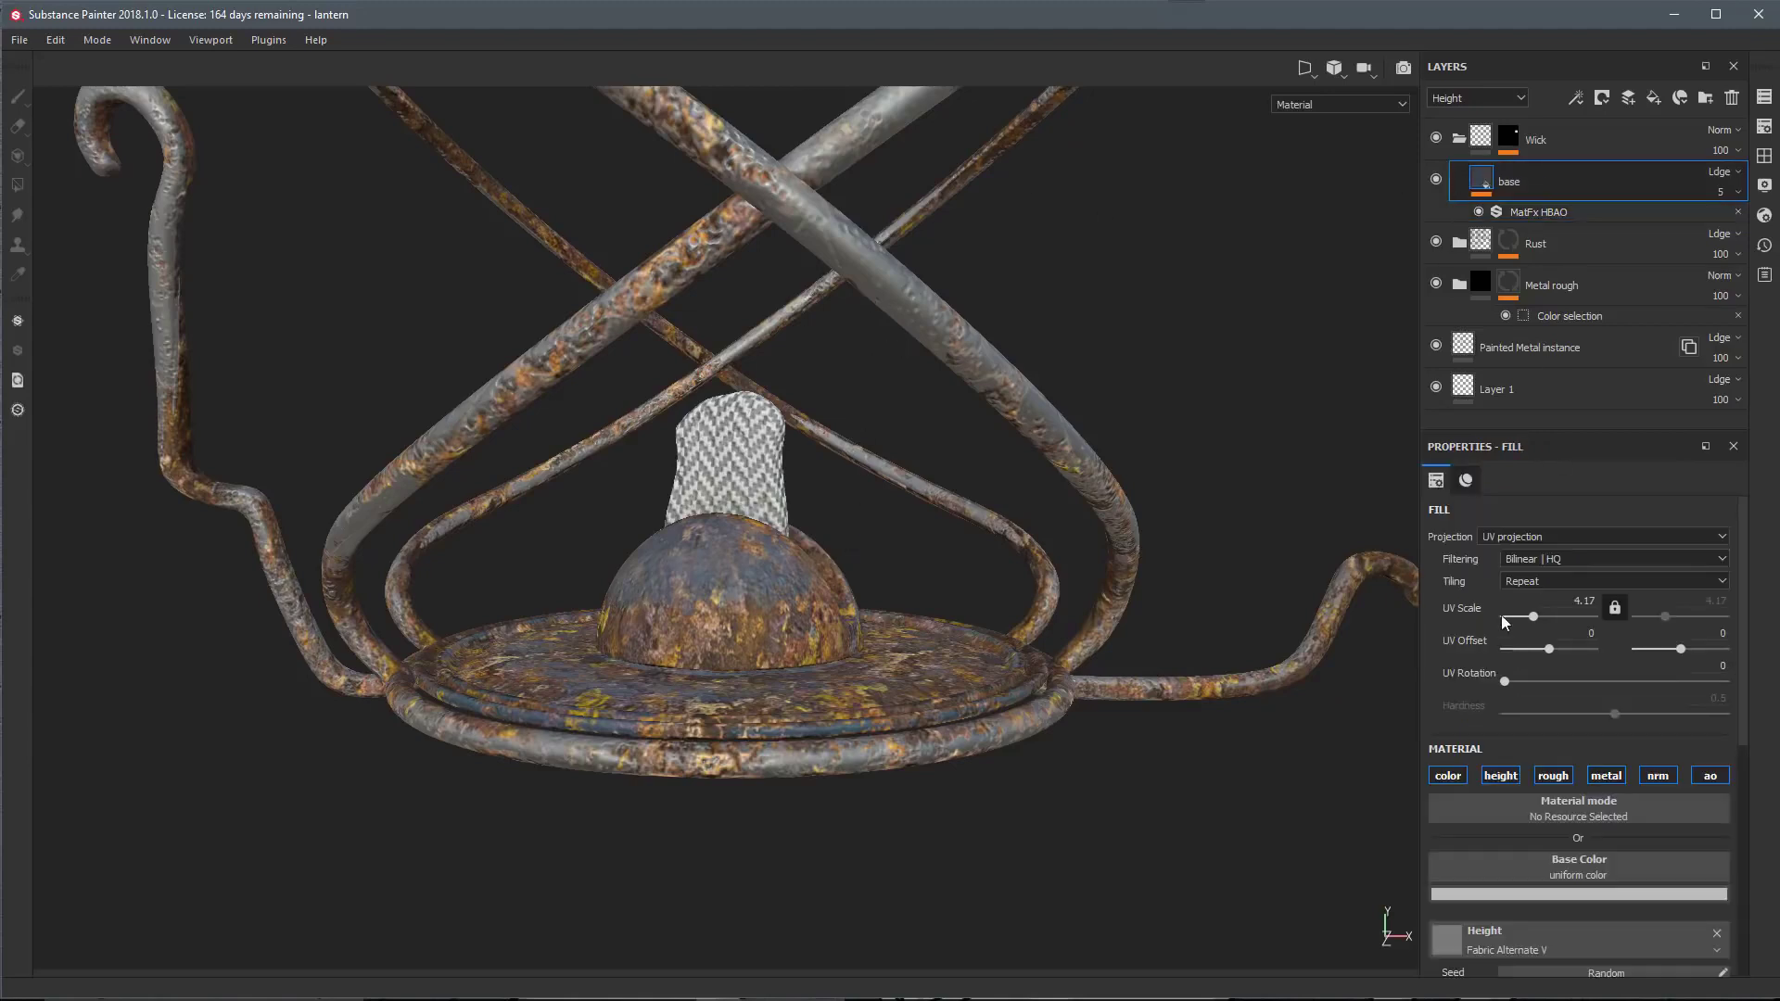
left_click(1466, 479)
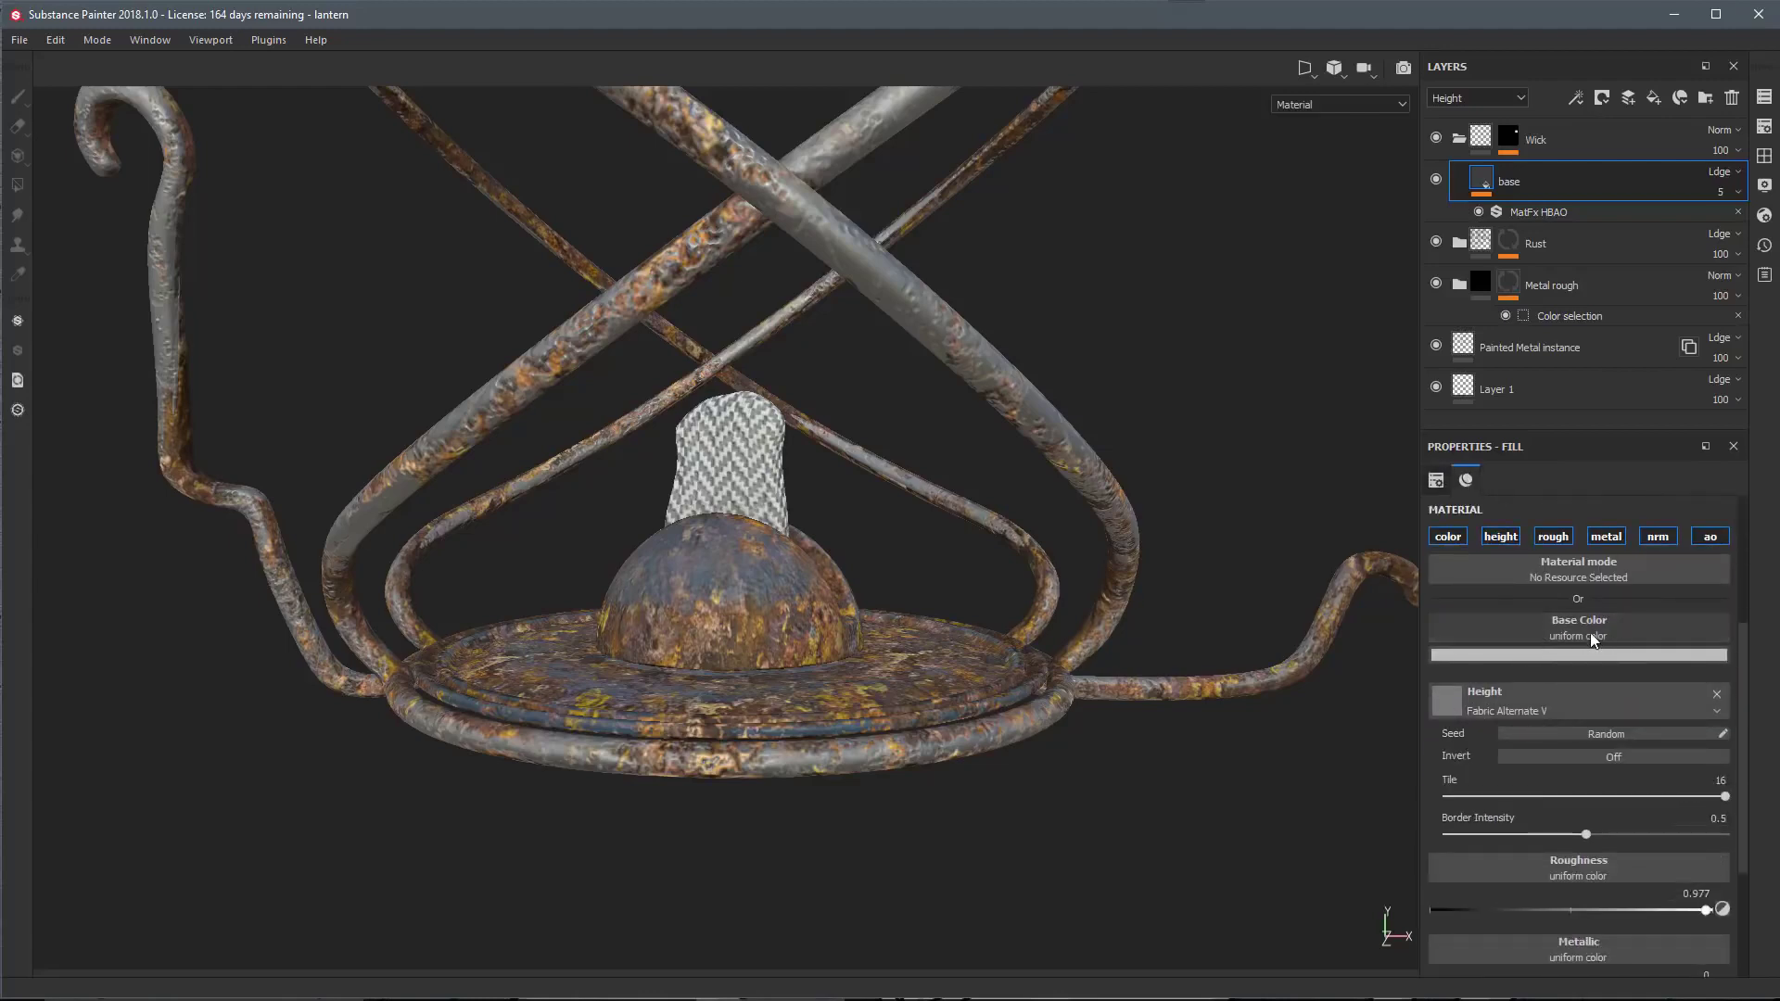
left_click(1440, 631)
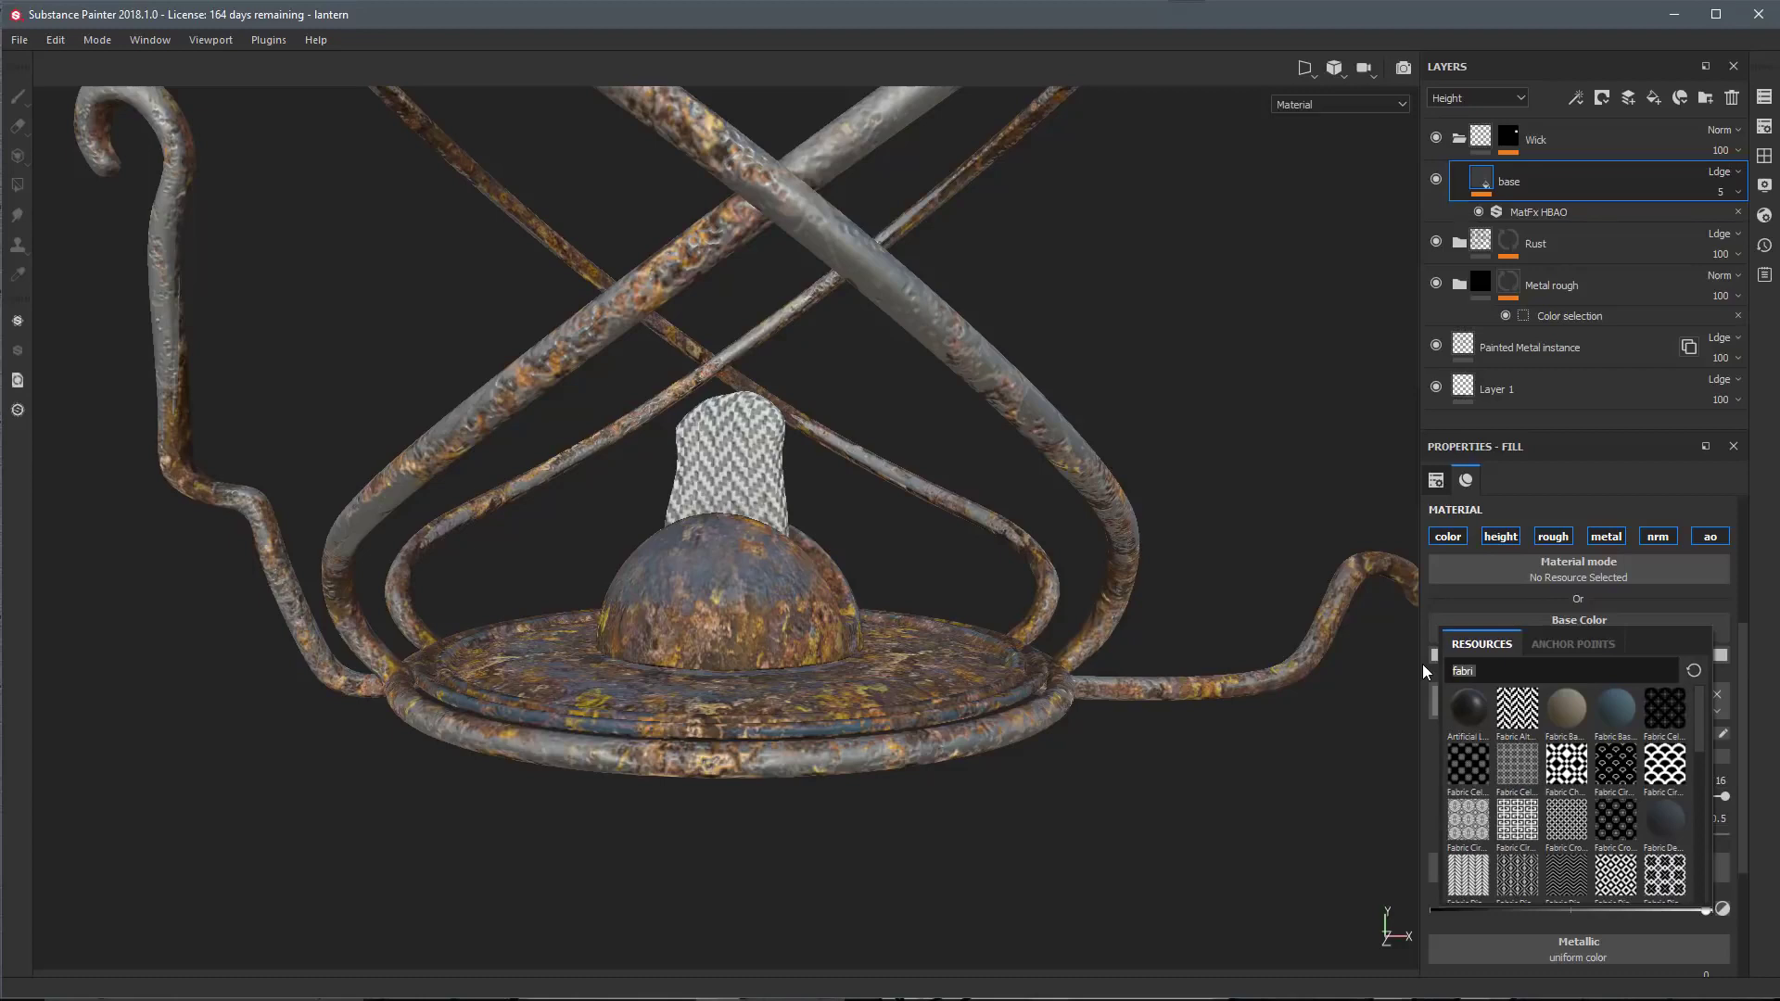
type("grad")
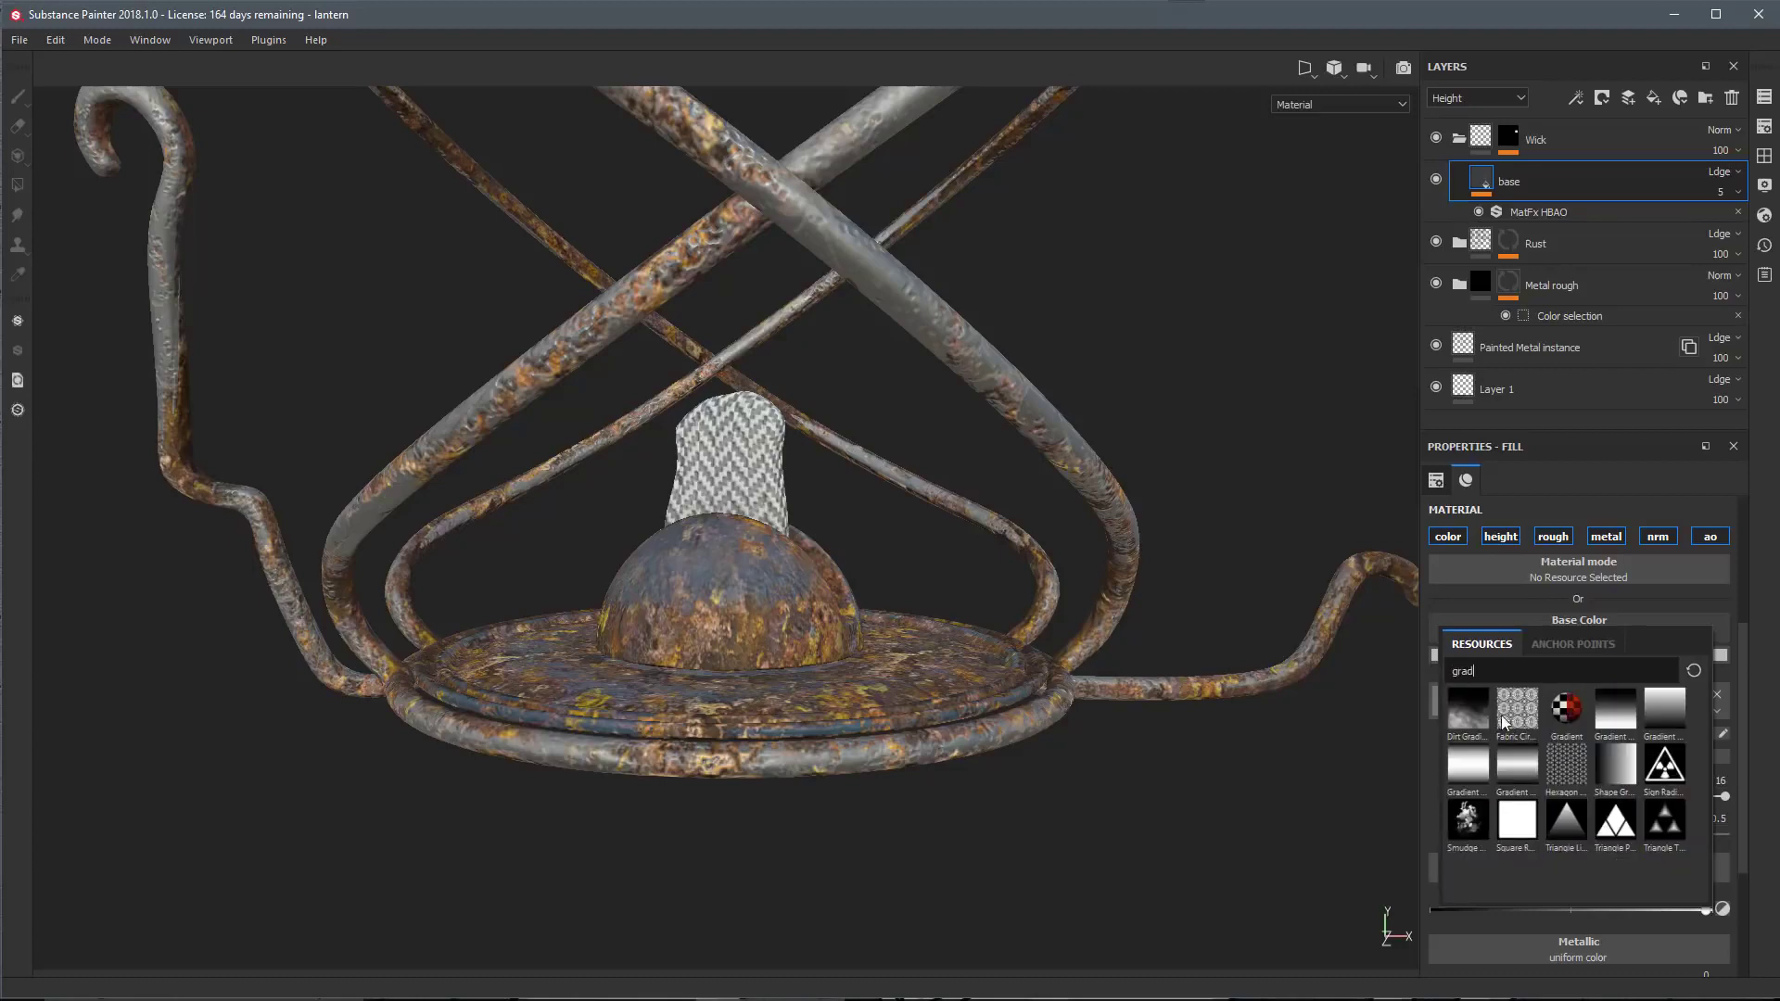
mouse_move(1652, 702)
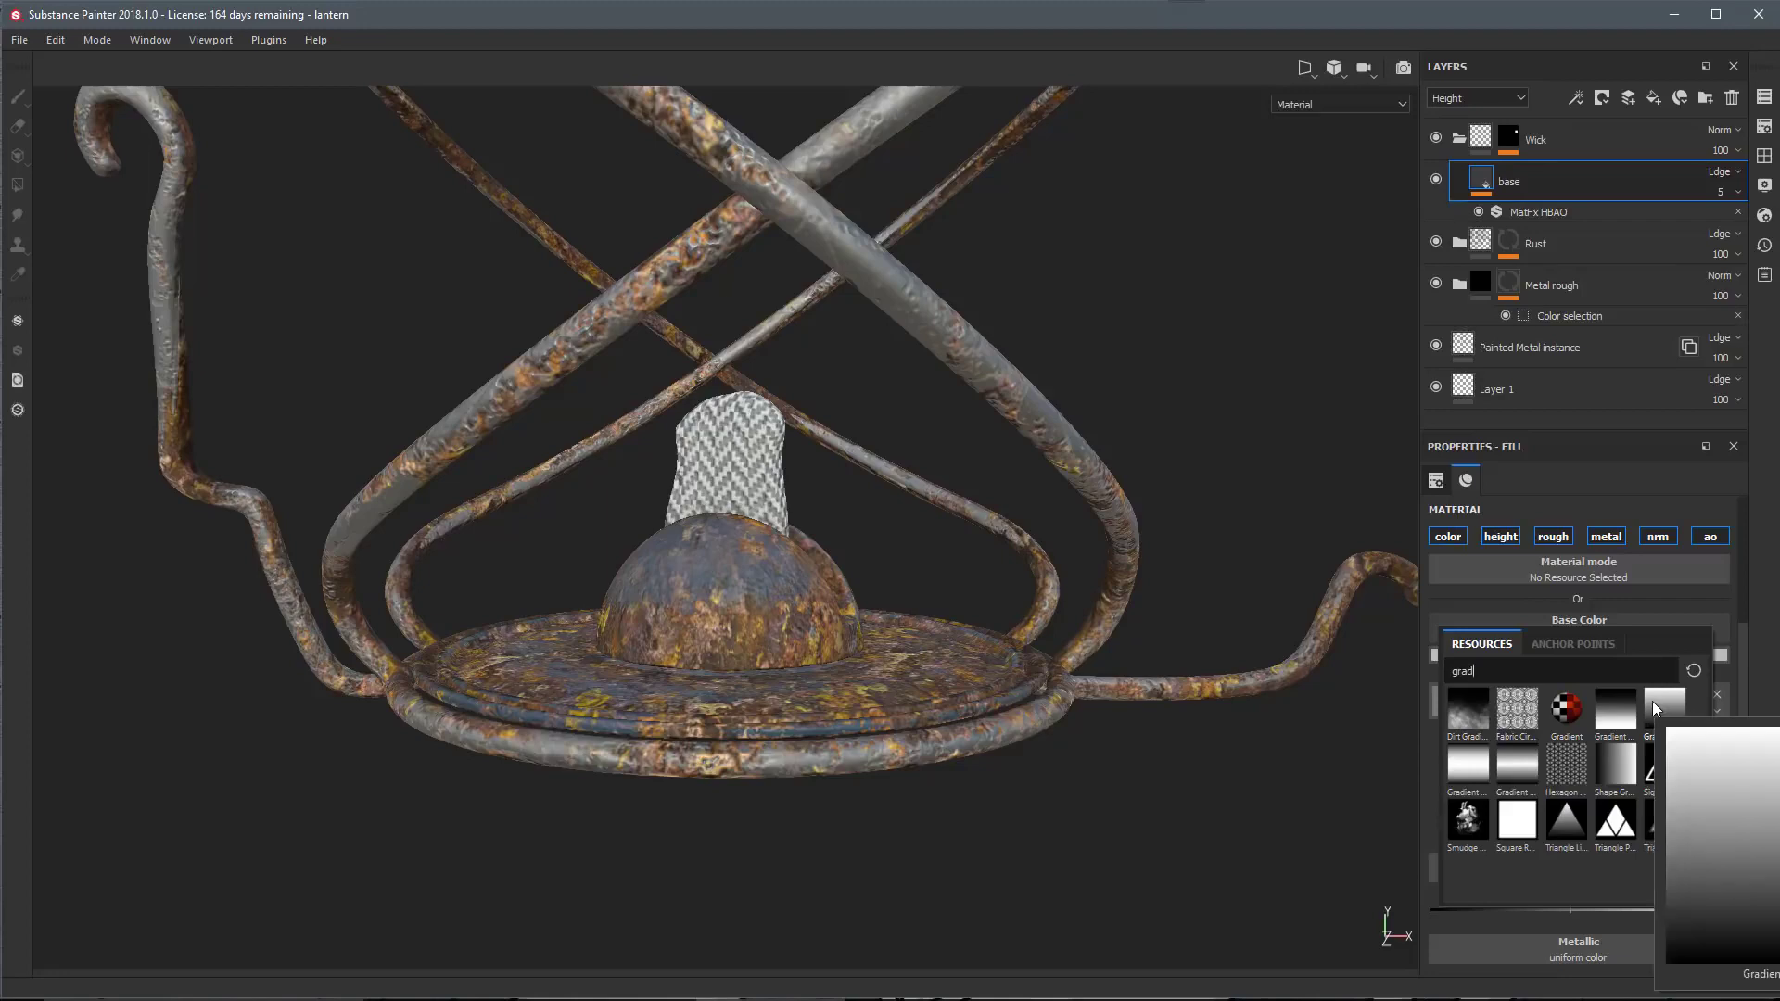
left_click(1654, 698)
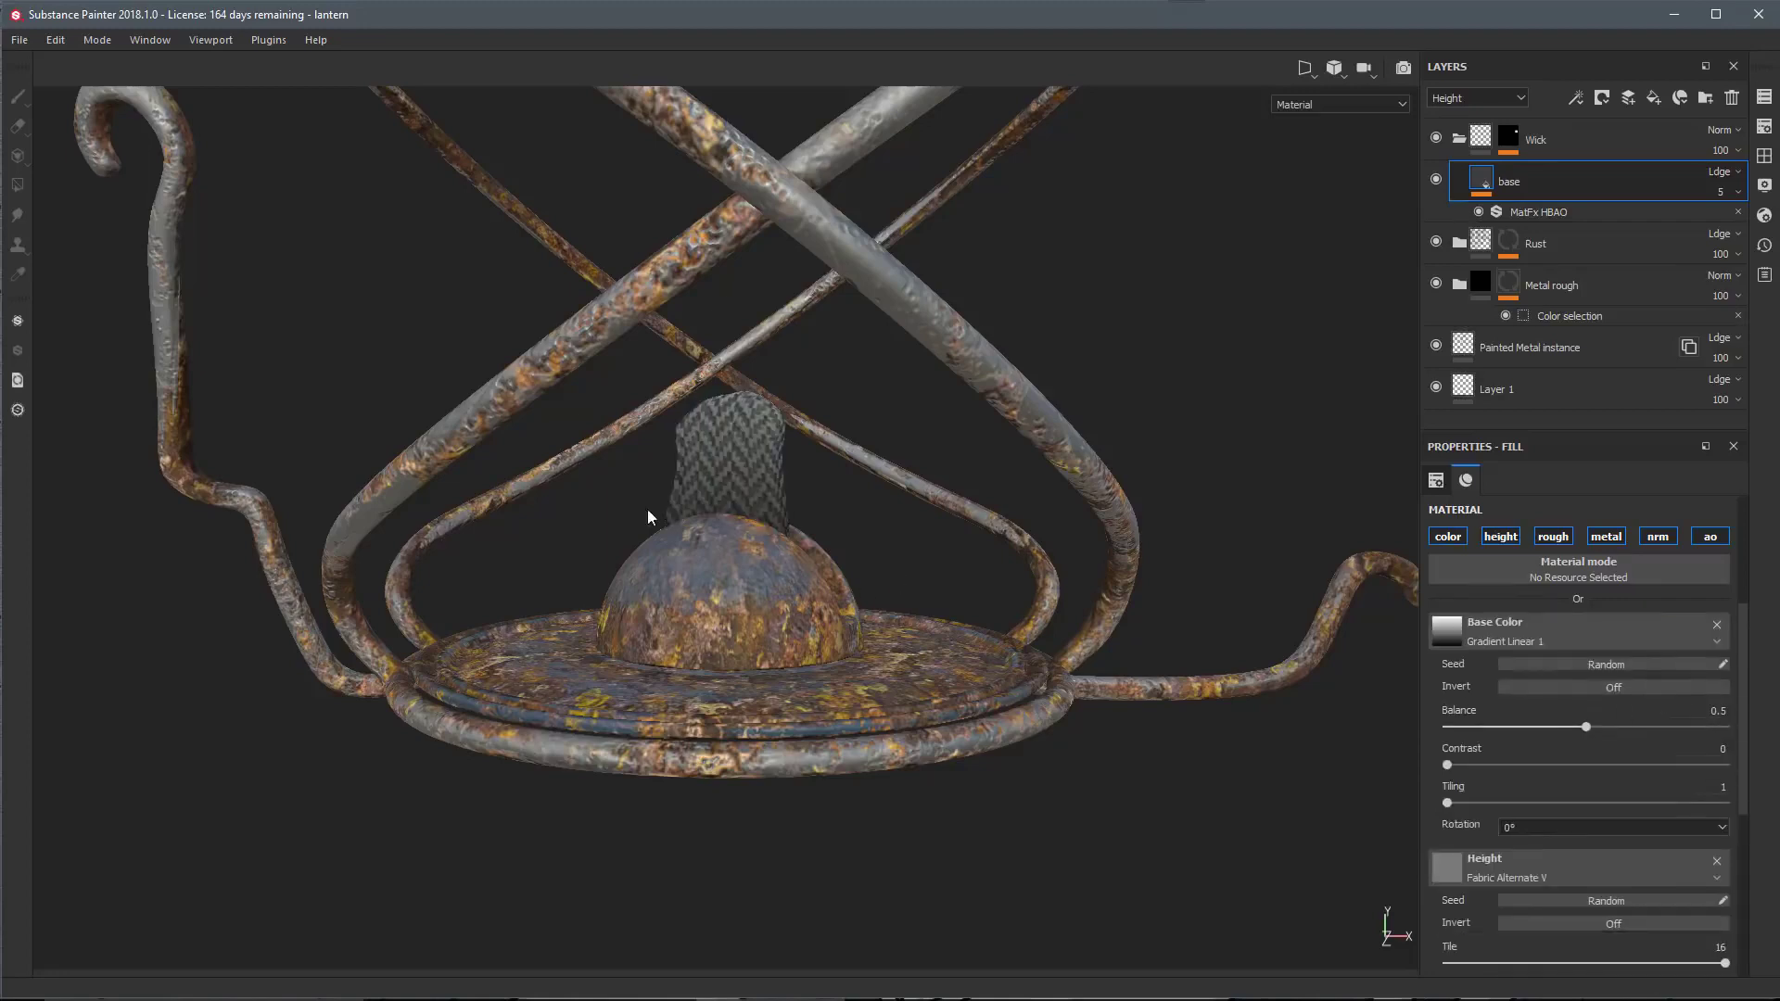
right_click_drag(735, 456, 764, 539, "alt")
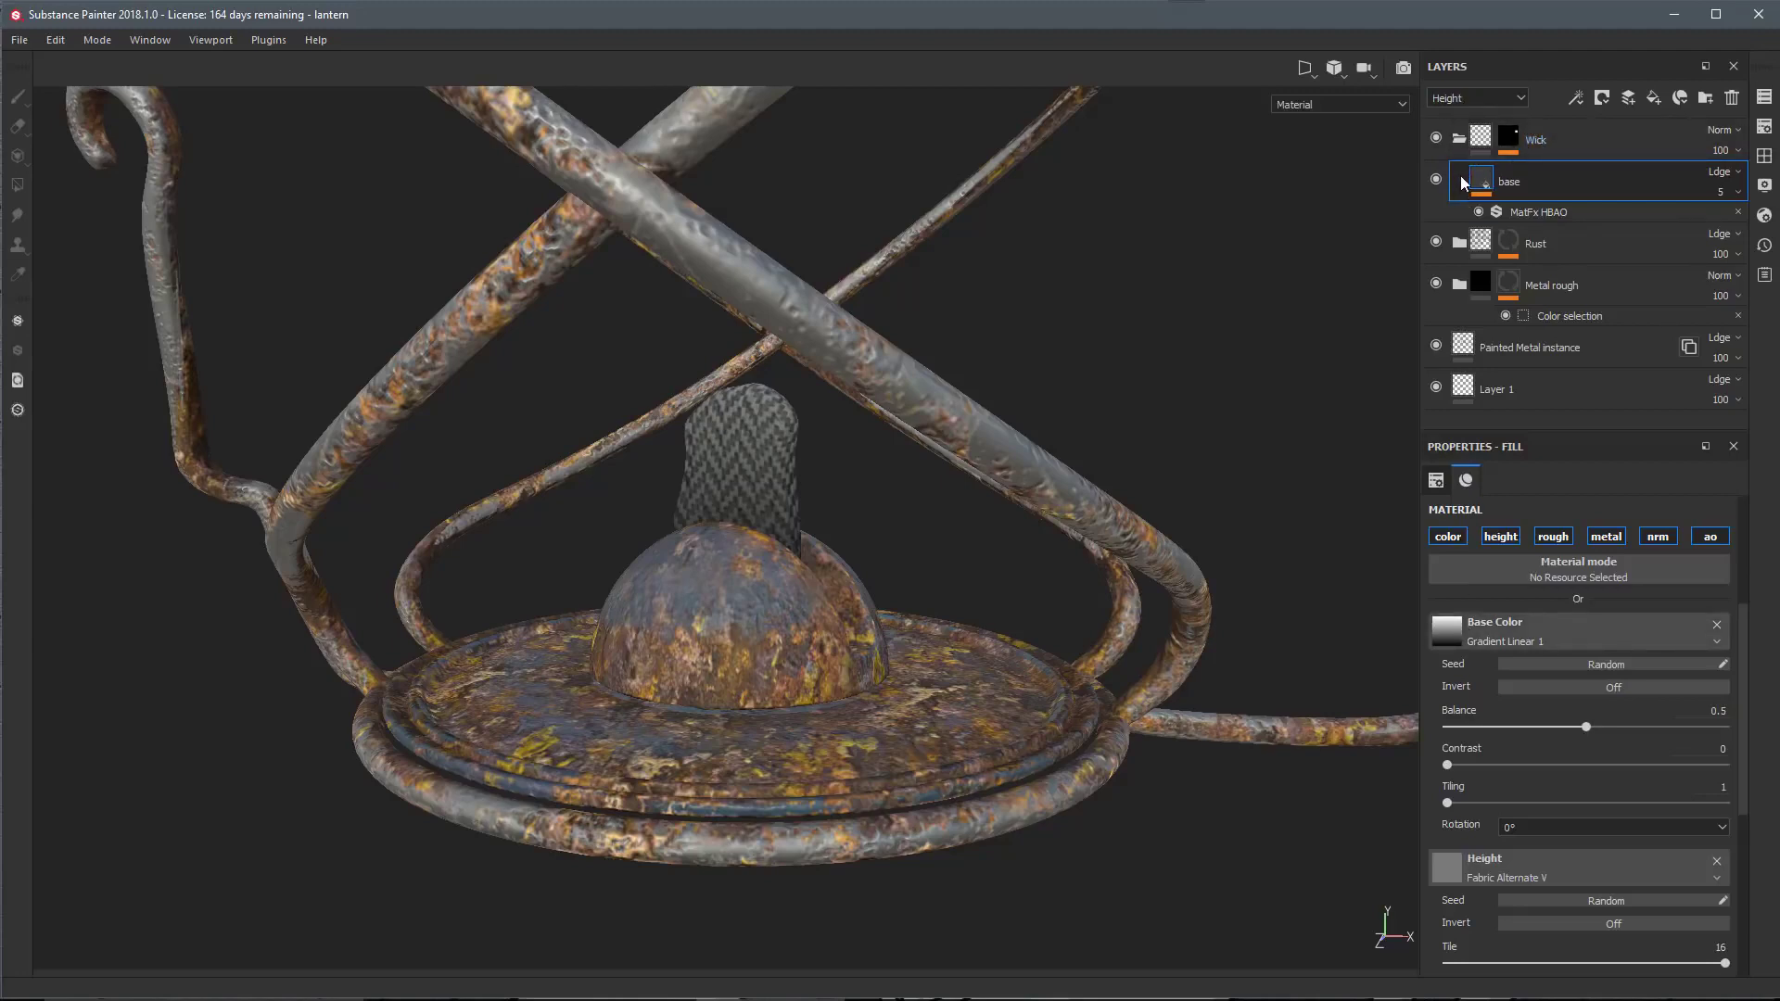
Add a Gradient filter to the base layer and set its color quantity to 2
left_click(1576, 99)
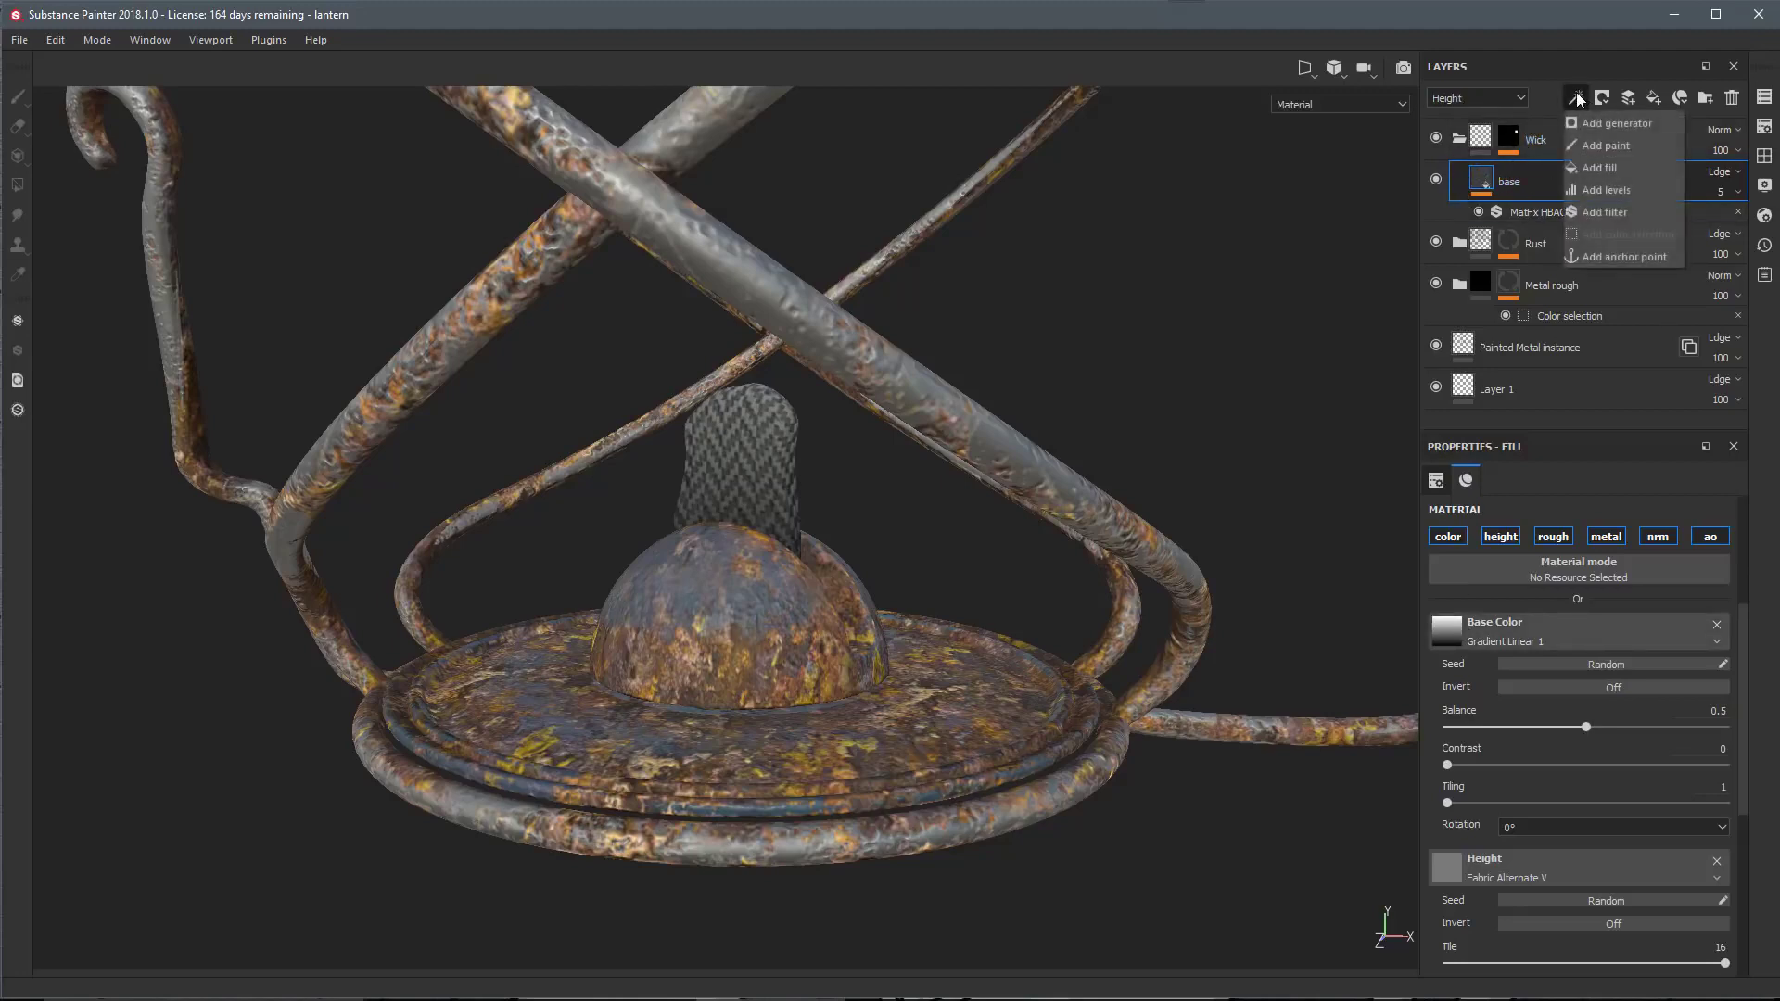
left_click(1584, 213)
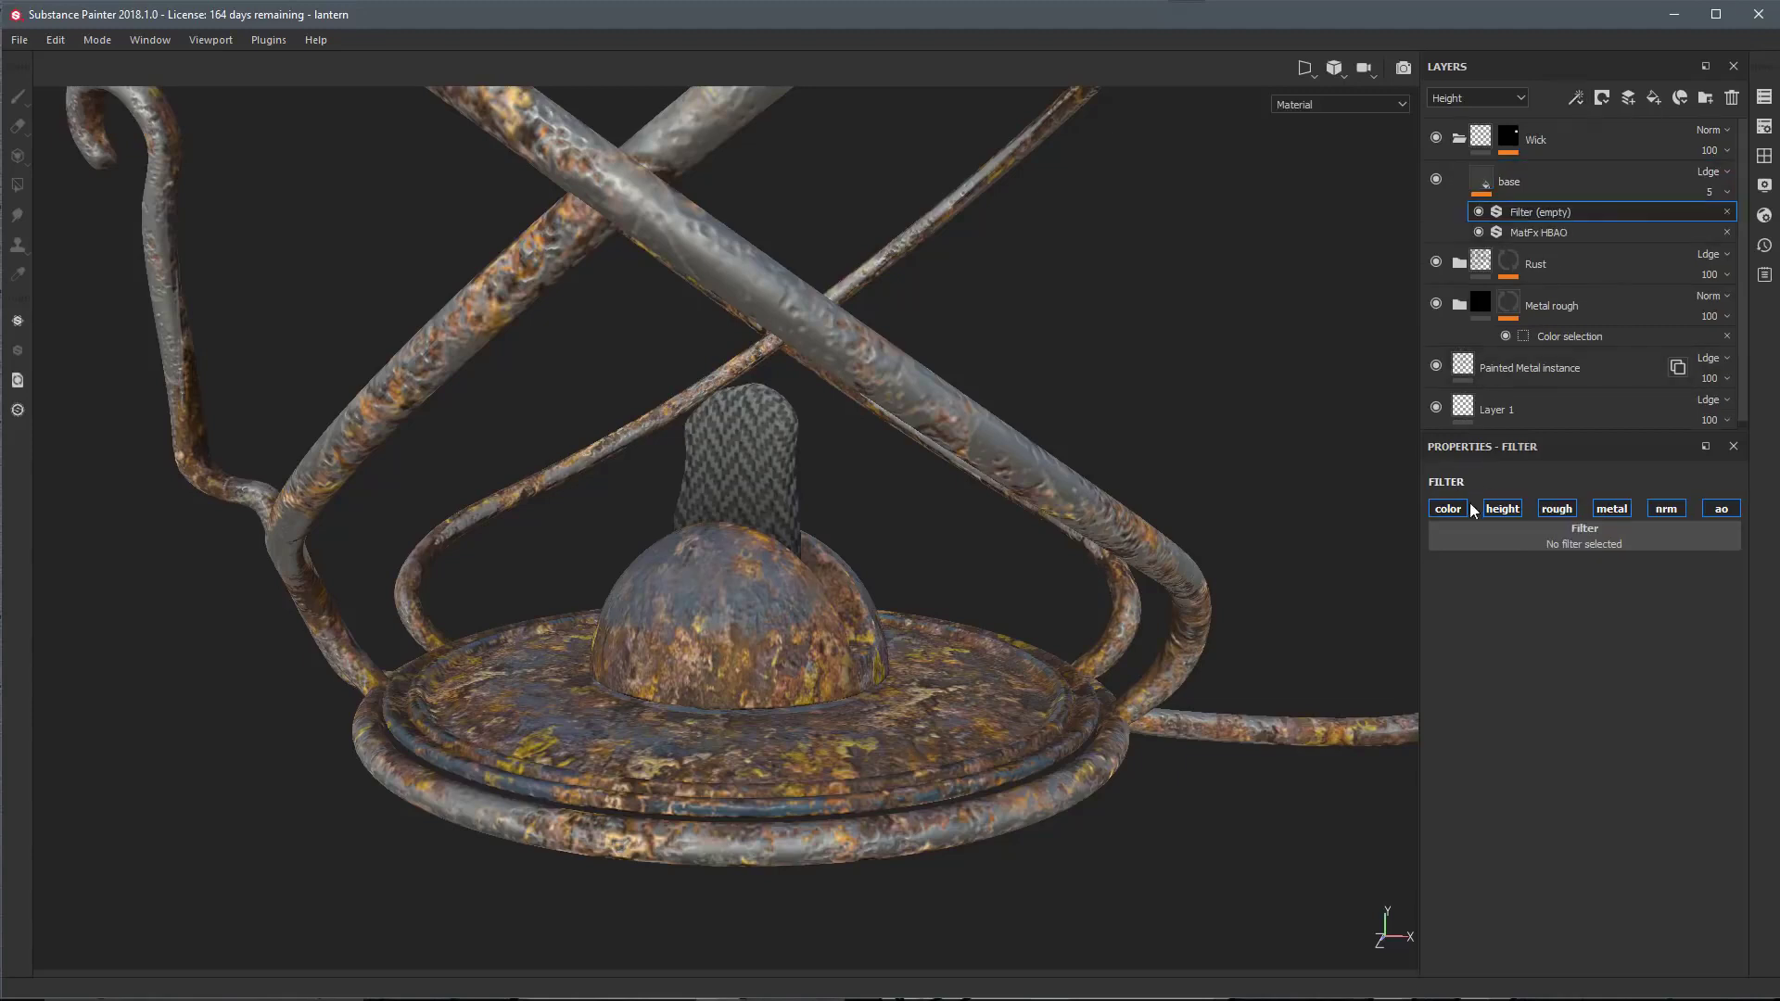
left_click(1461, 532)
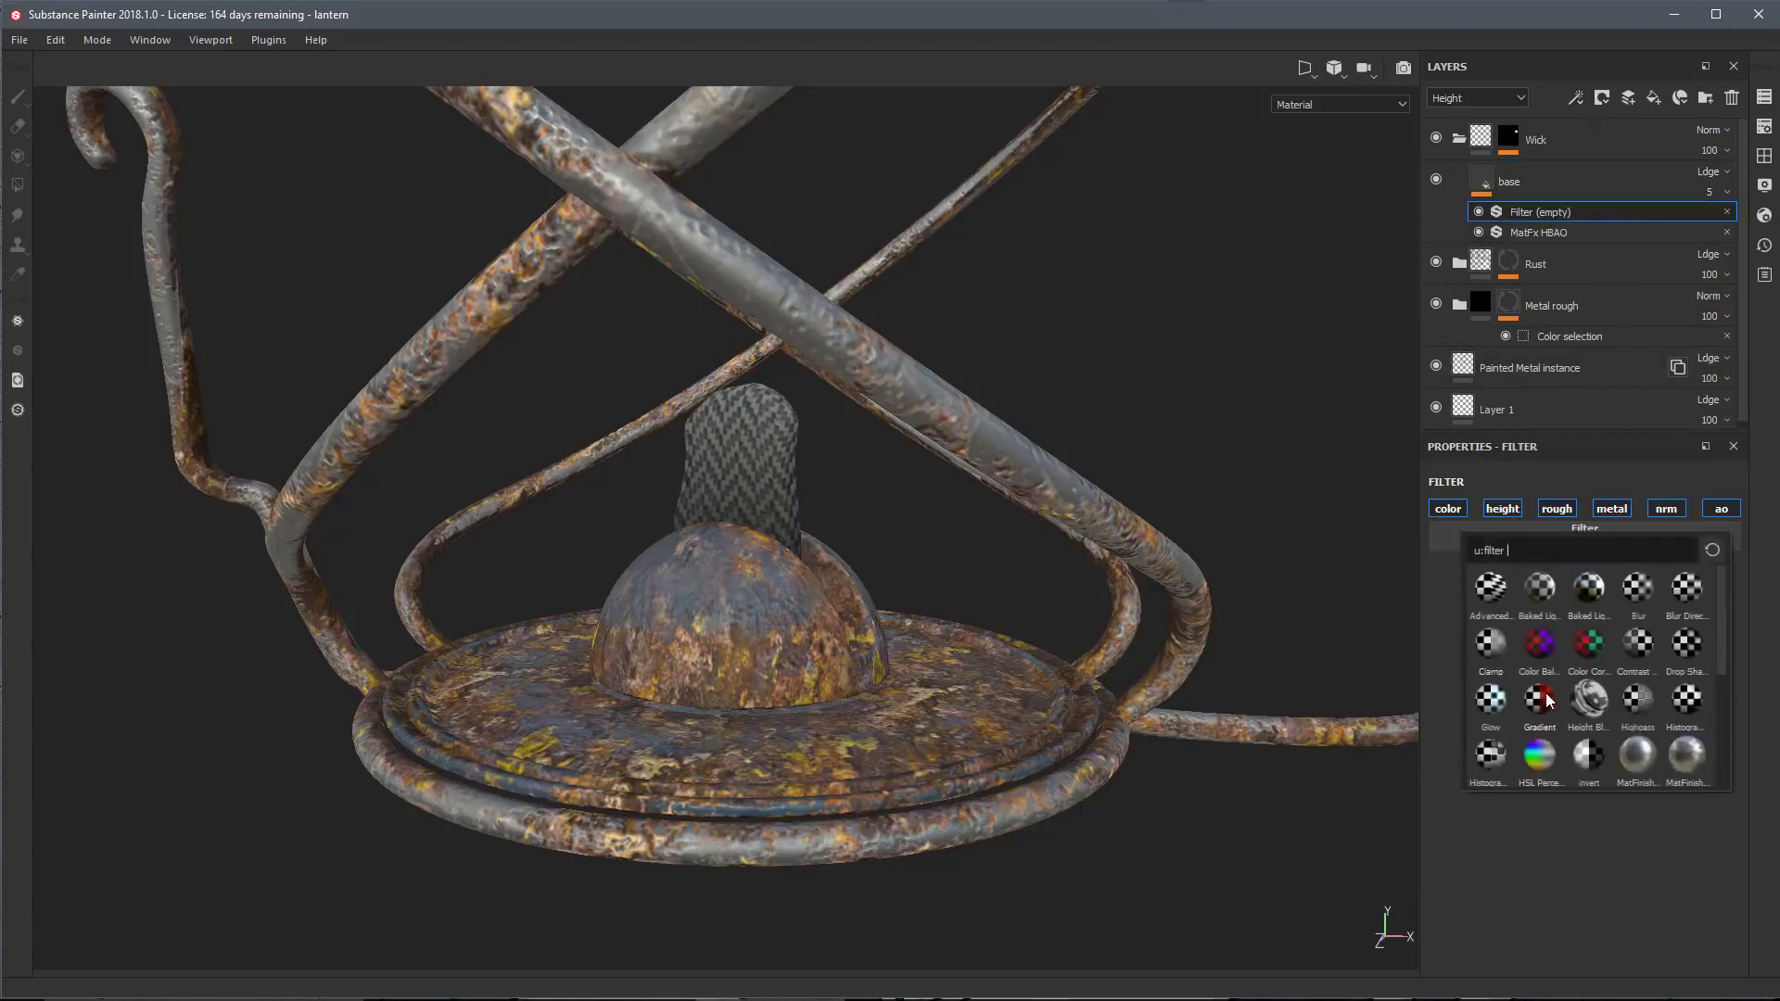
mouse_move(1543, 702)
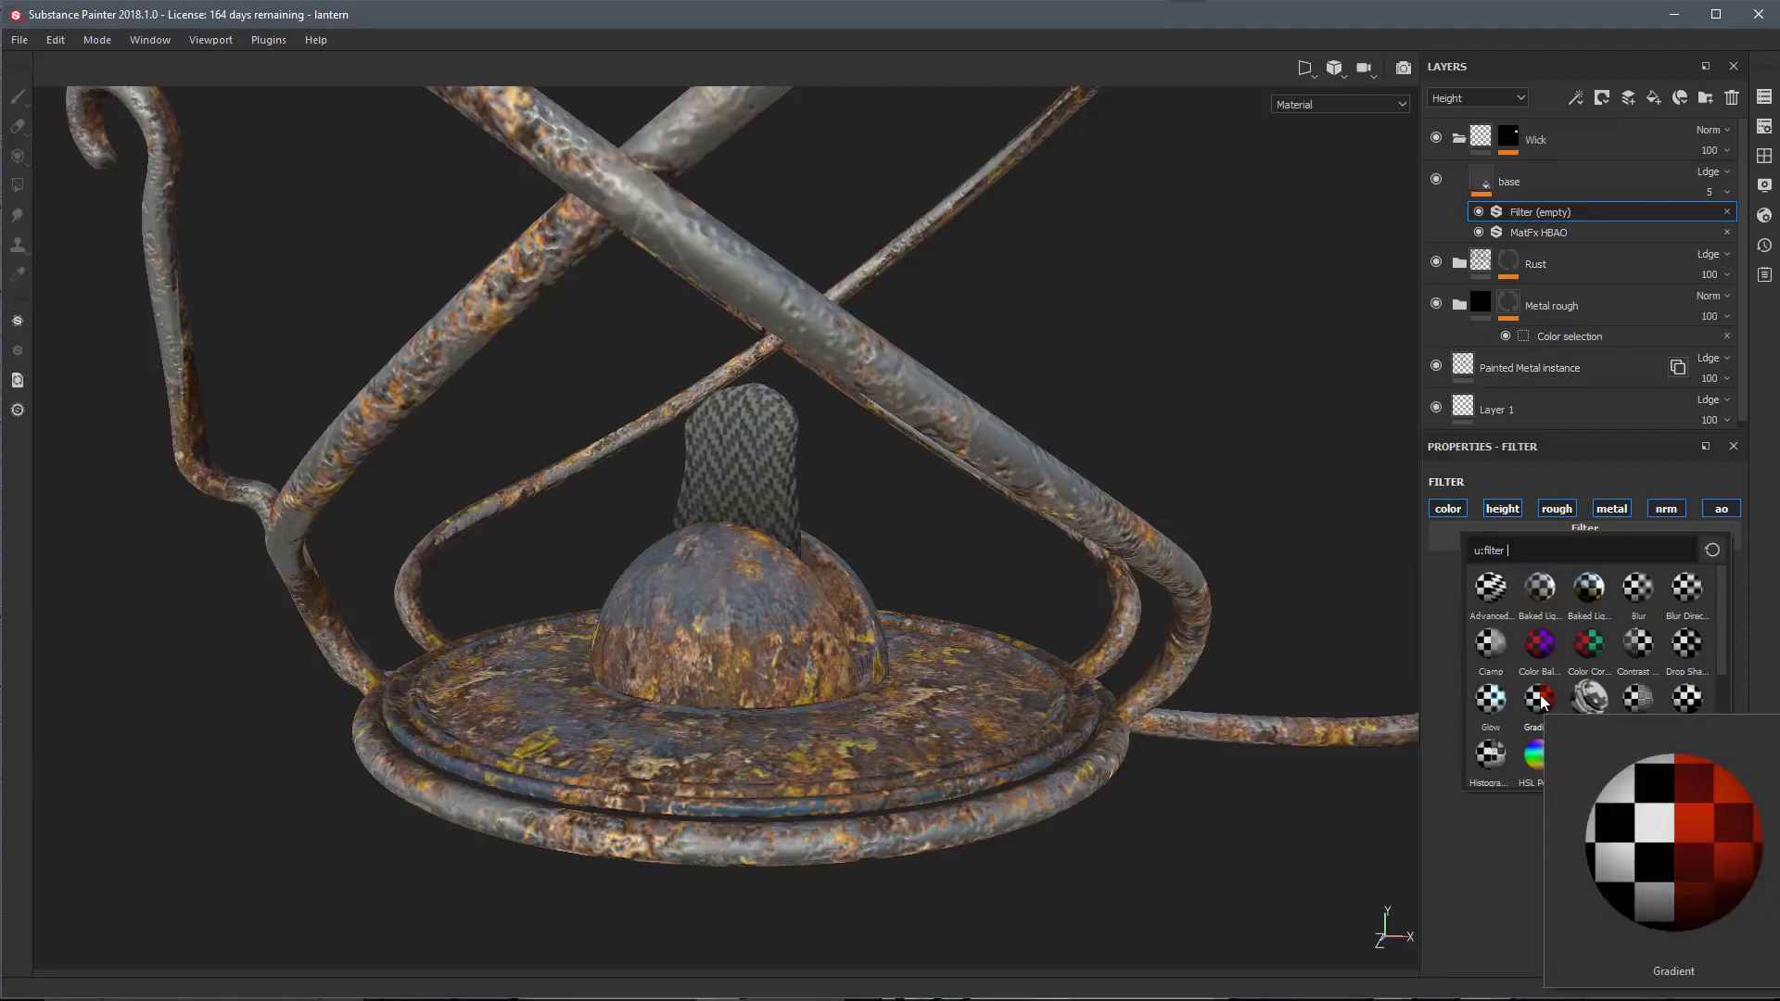
left_click(1541, 695)
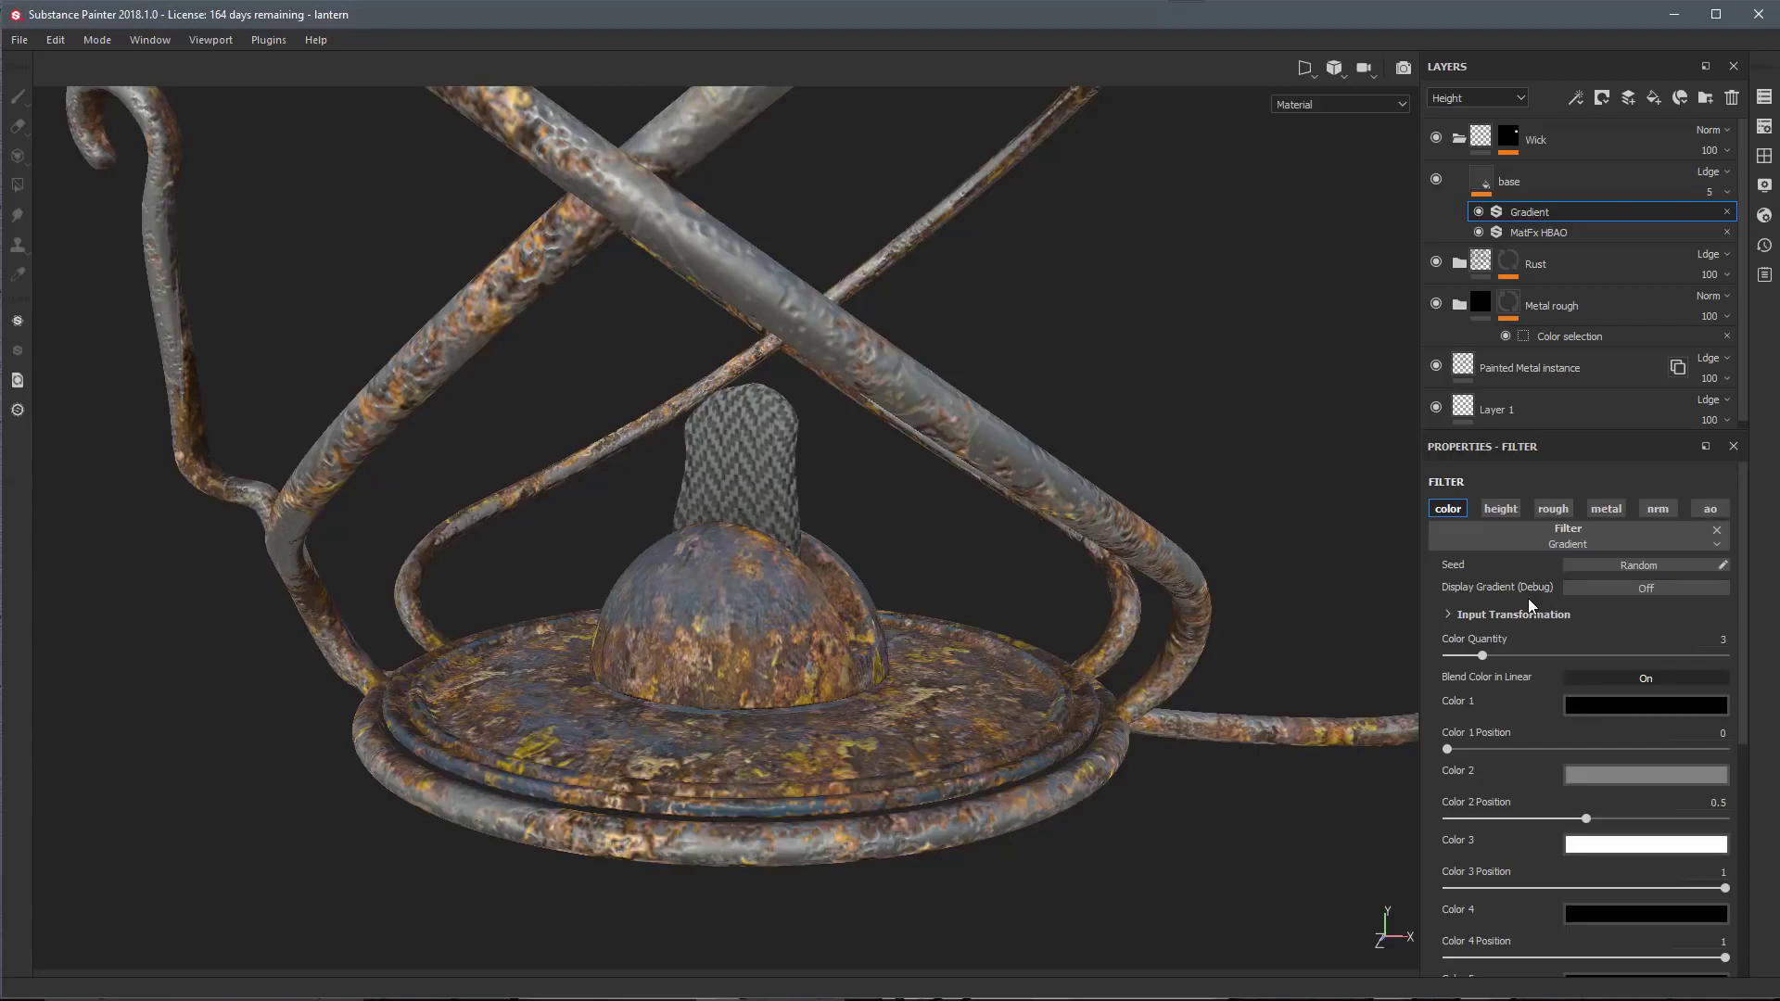
scroll(1528, 597, "down", 1)
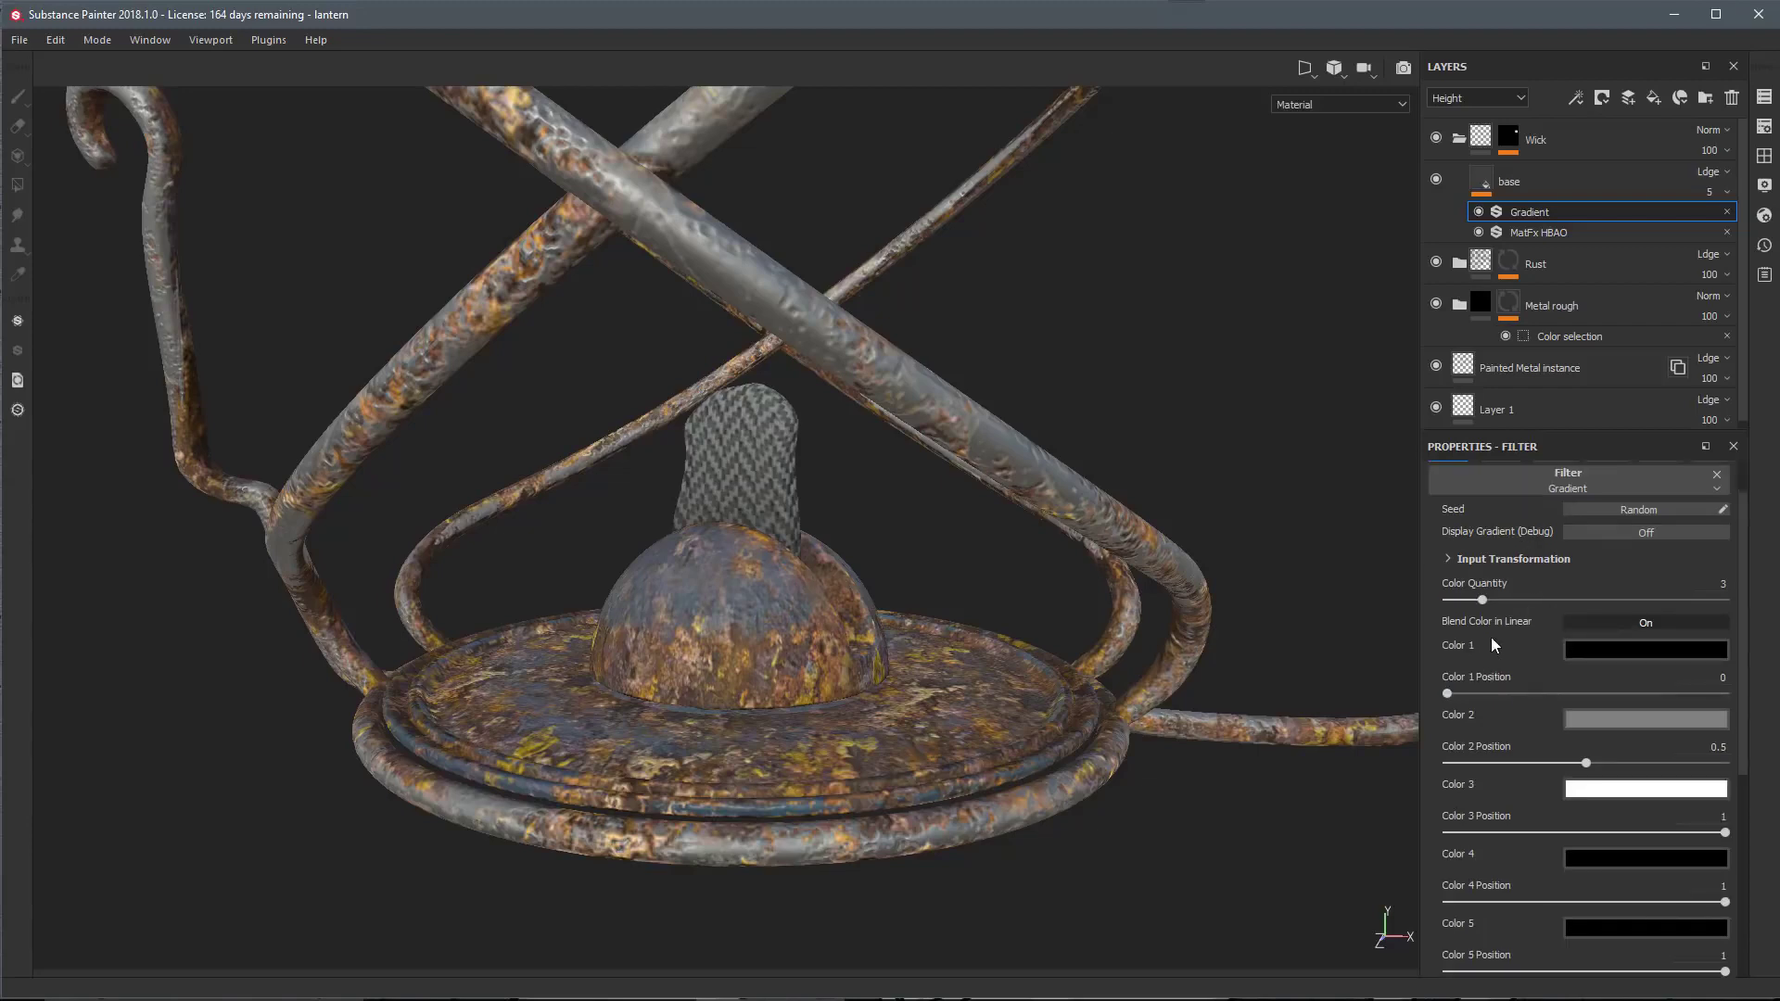
scroll(1490, 637, "down", 2)
scroll(1489, 638, "up", 2)
scroll(1571, 615, "down", 1)
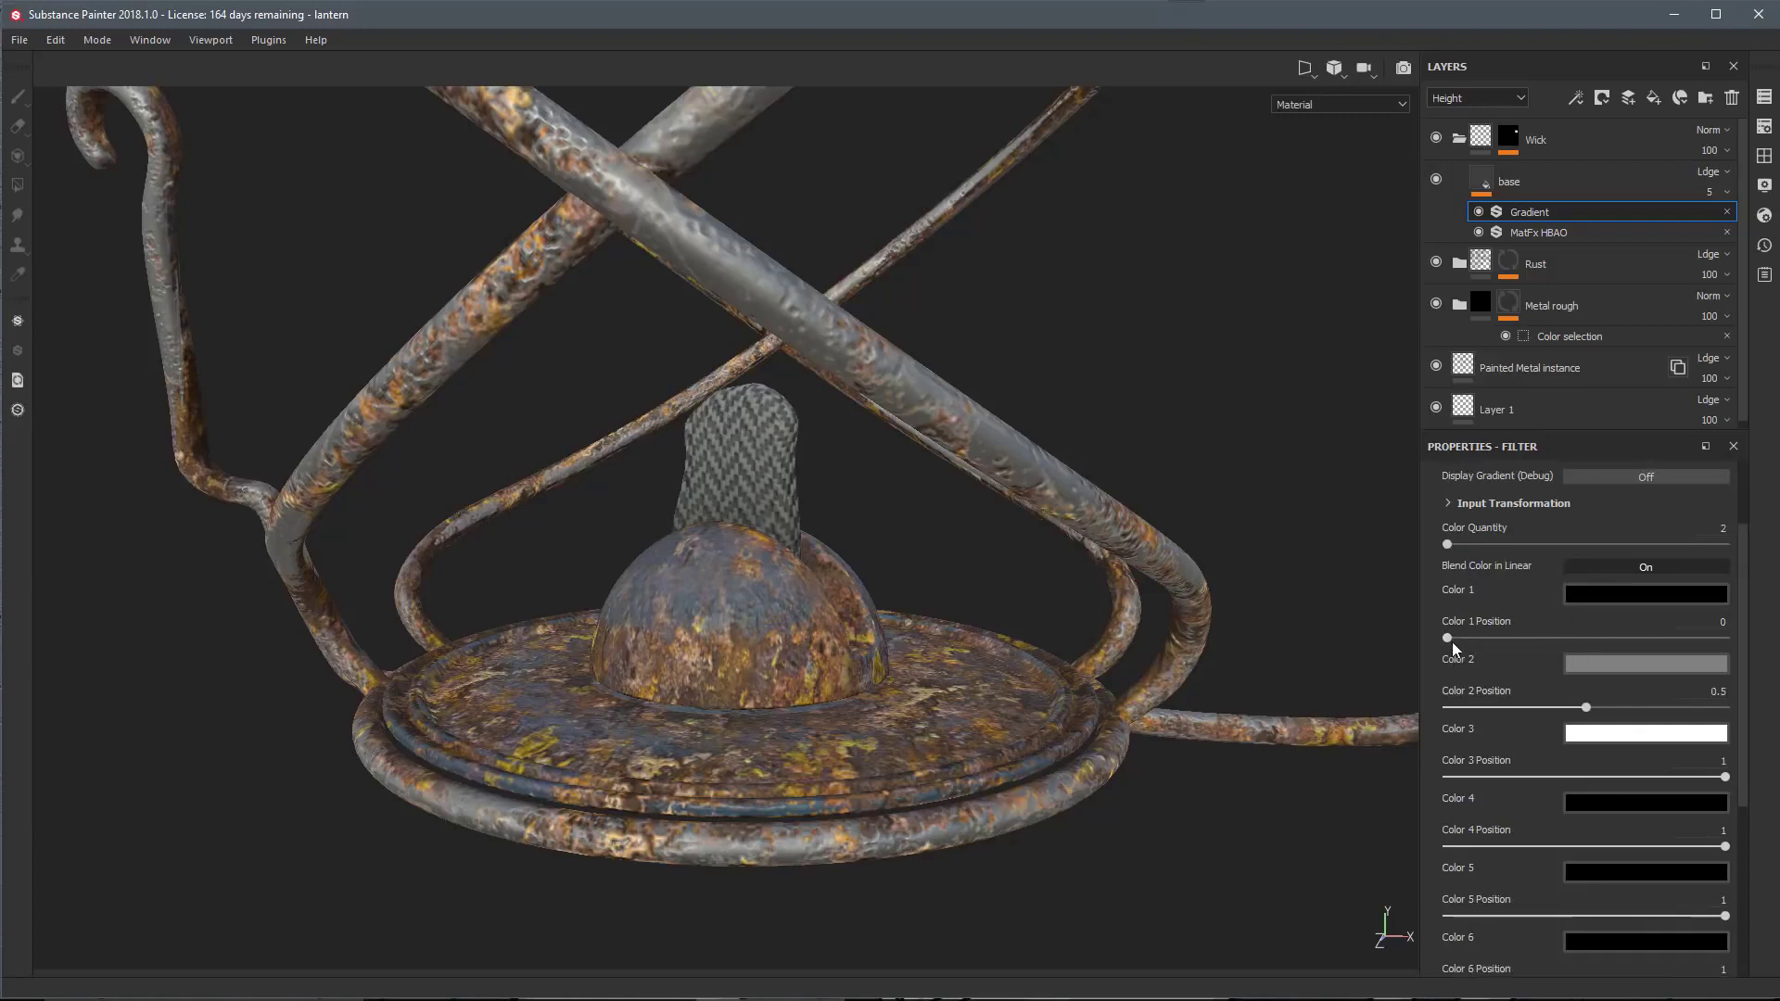
Set the Gradient filter's Color 2 to dark gray and Color 1 to a muted grayish brown
left_click(1604, 668)
left_click_drag(1595, 796, 1597, 820)
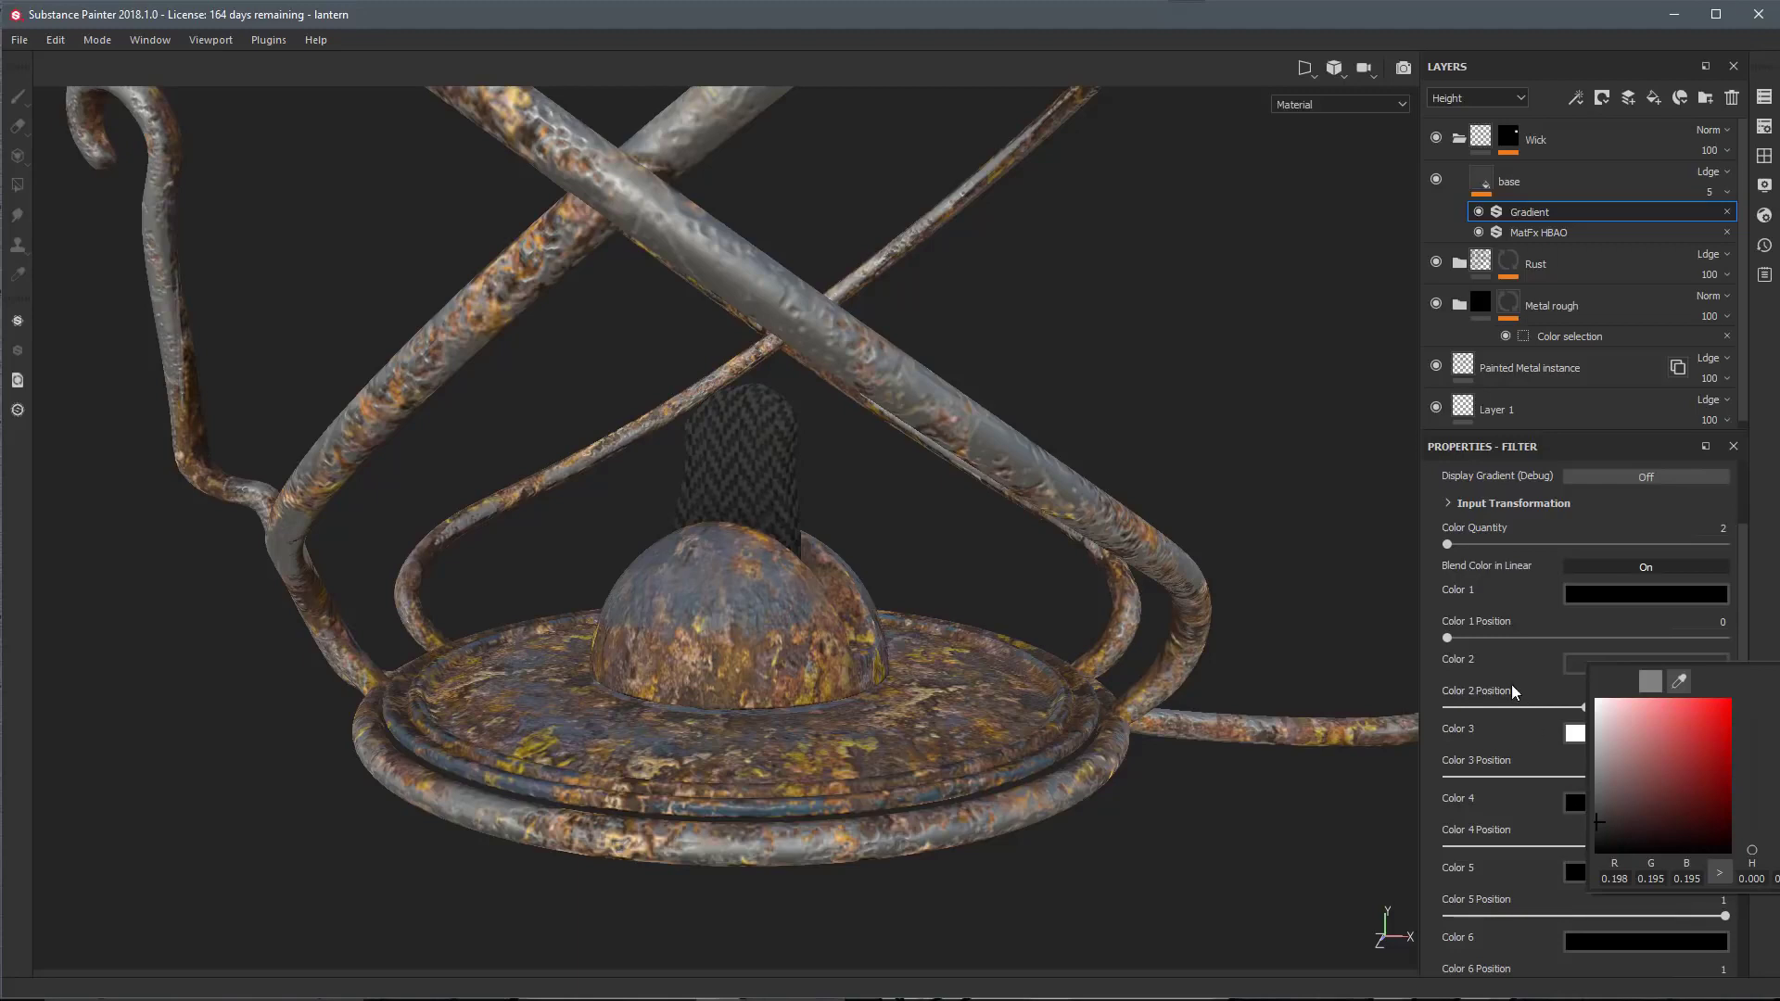
left_click(1572, 598)
left_click_drag(1589, 697, 1600, 730)
left_click_drag(1740, 781, 1740, 771)
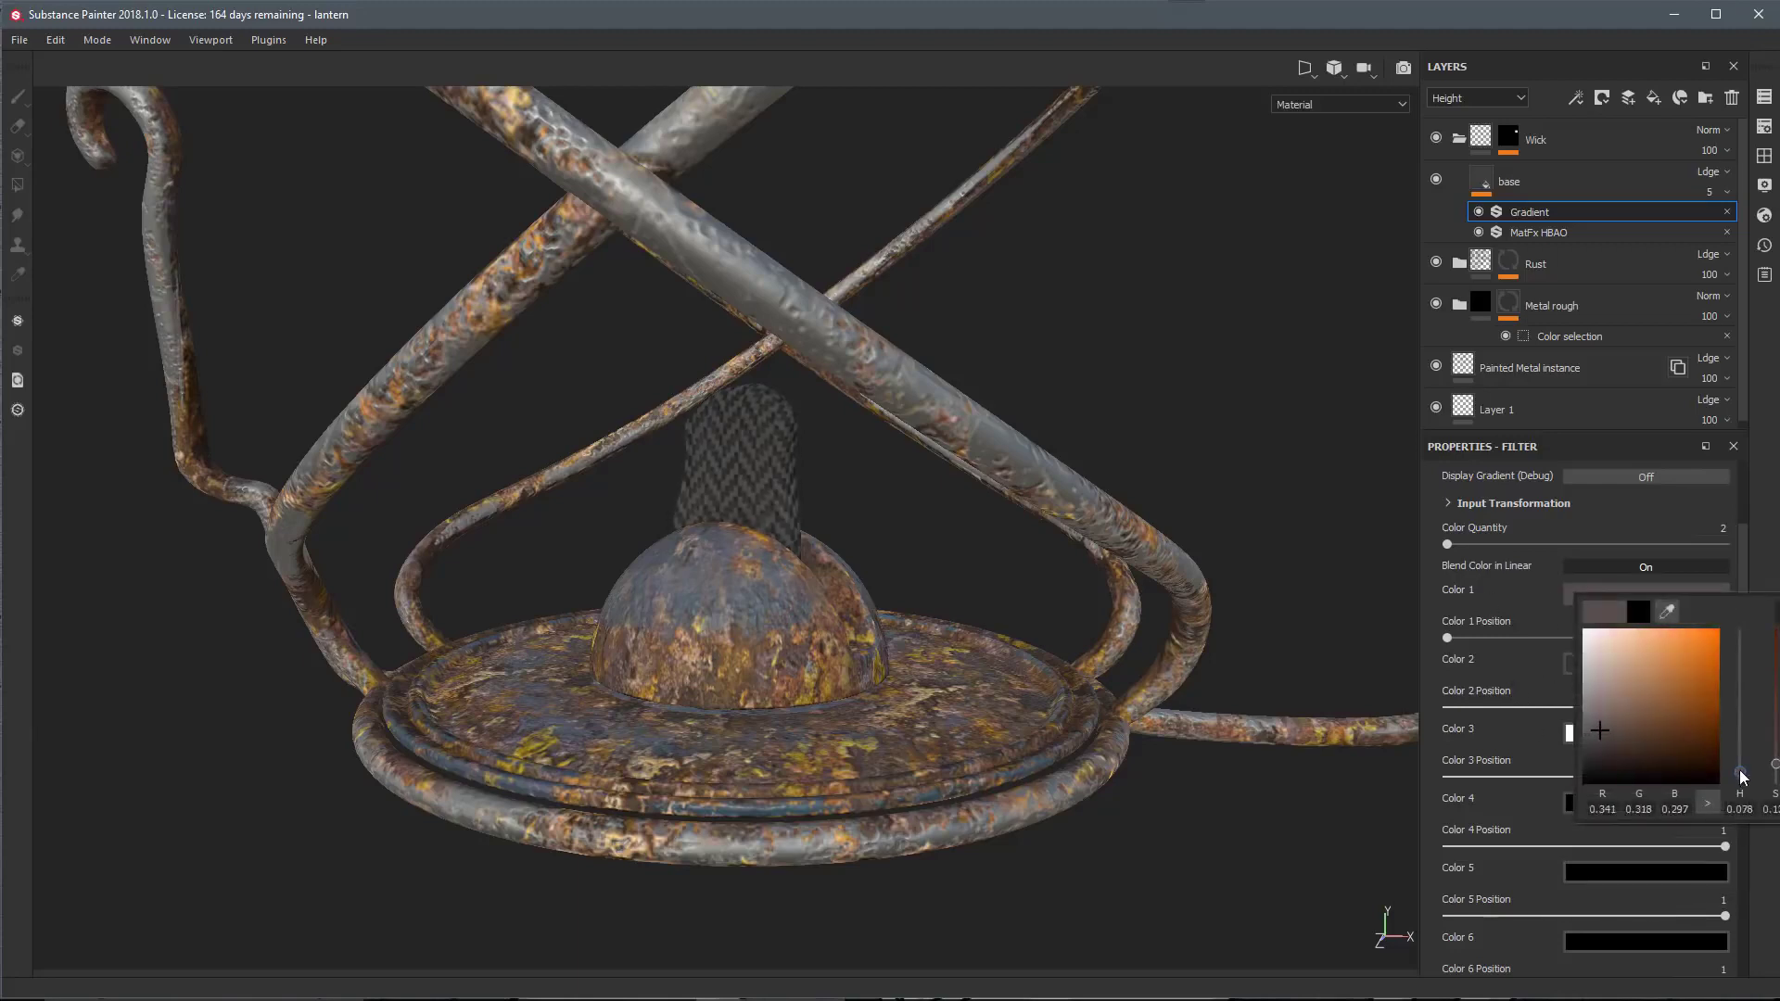
left_click(1619, 725)
left_click_drag(1620, 726, 1616, 720)
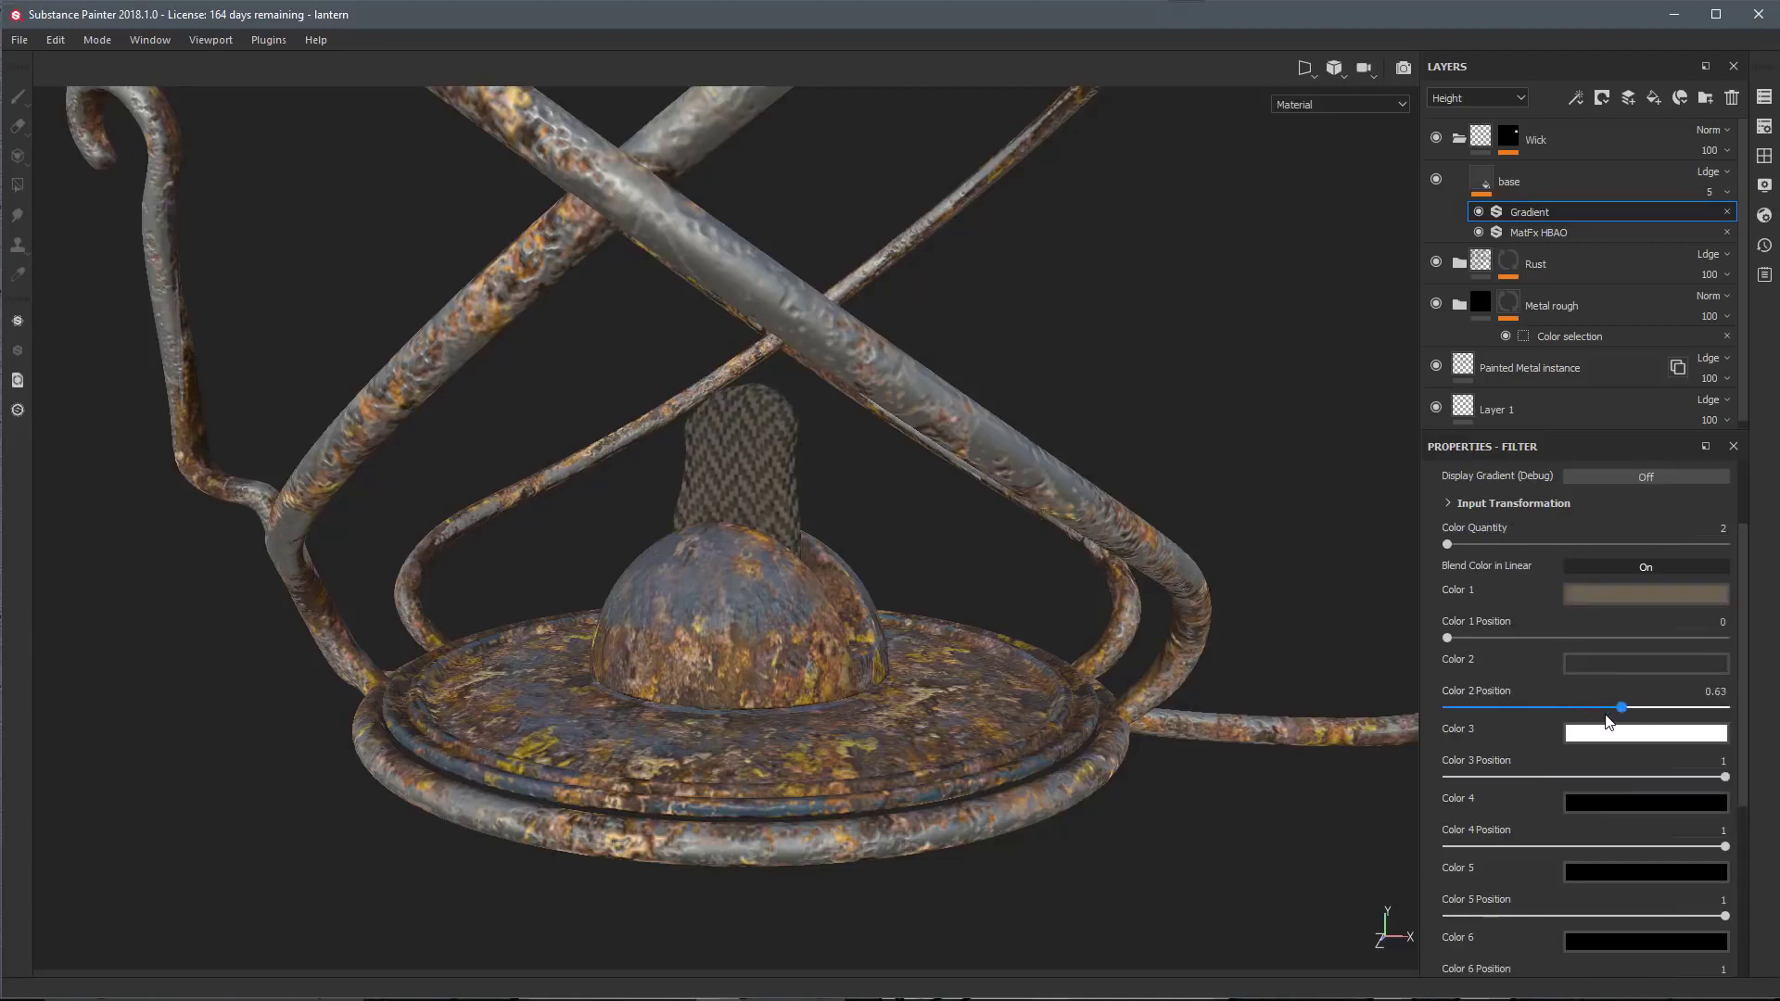
Set the gradient's Color 1 position to 0.31 and Color 2 position to 0.39, and check the transition on the wick
left_click_drag(1449, 638, 1544, 647)
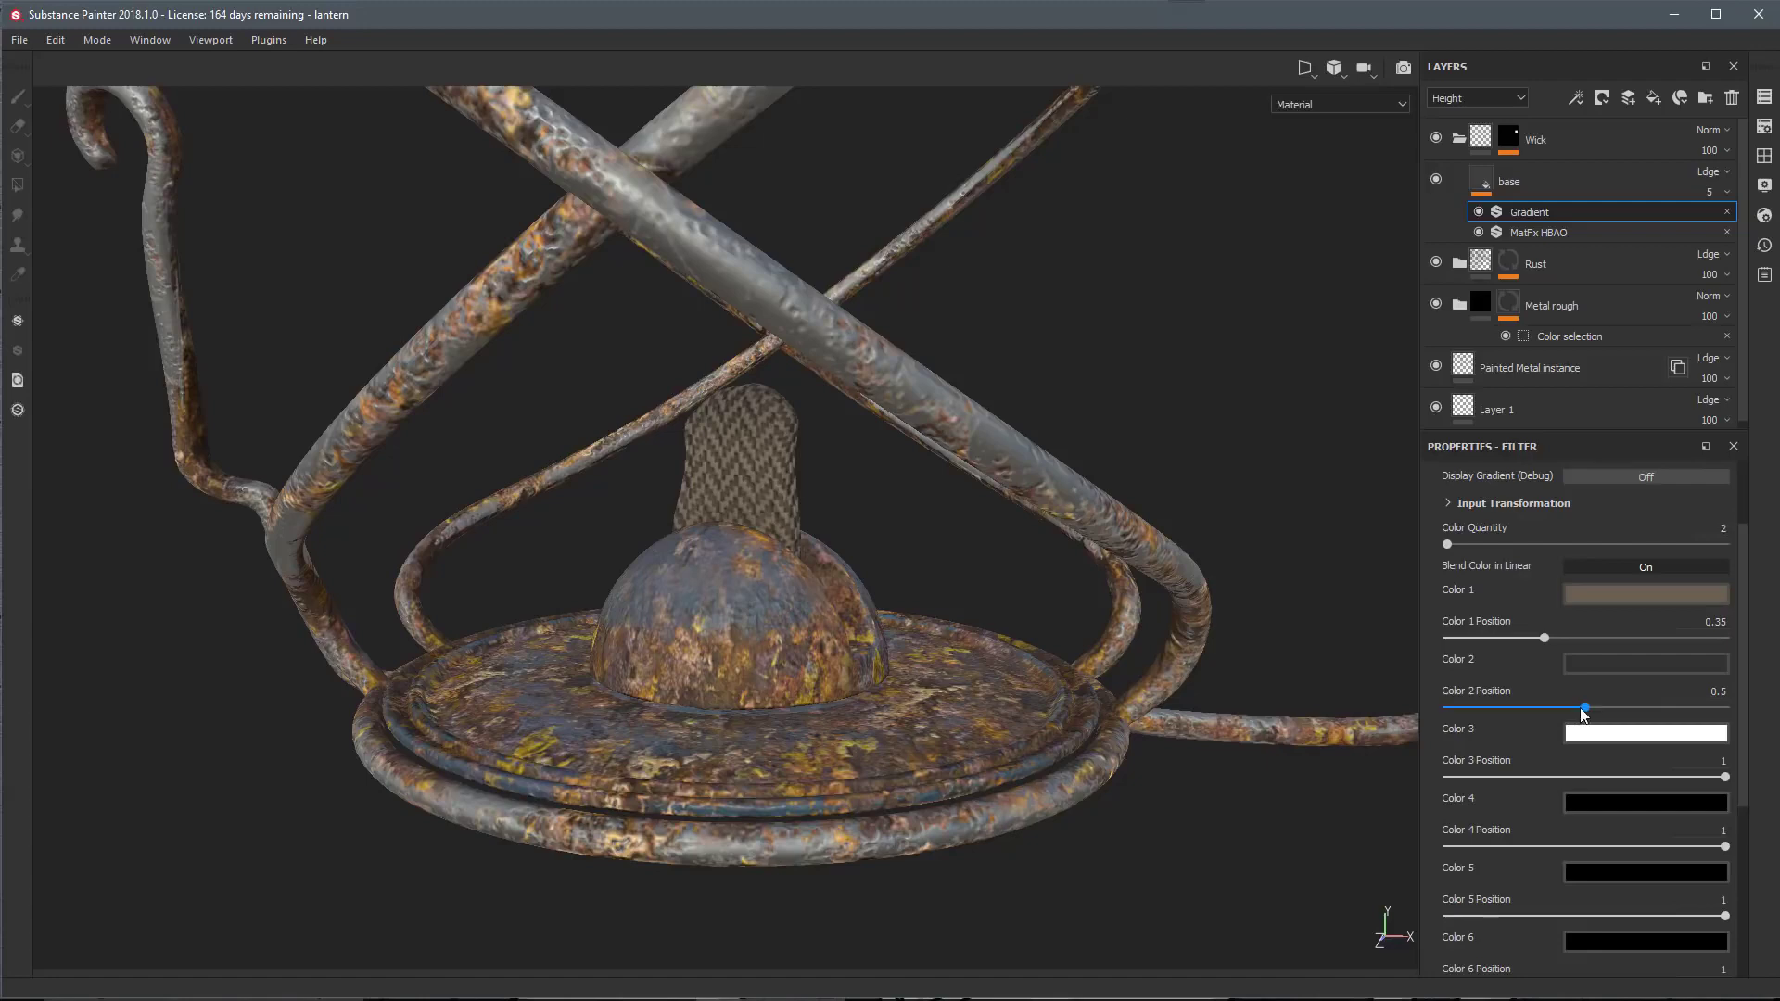
left_click_drag(1583, 706, 1554, 711)
left_click_drag(1543, 640, 1534, 643)
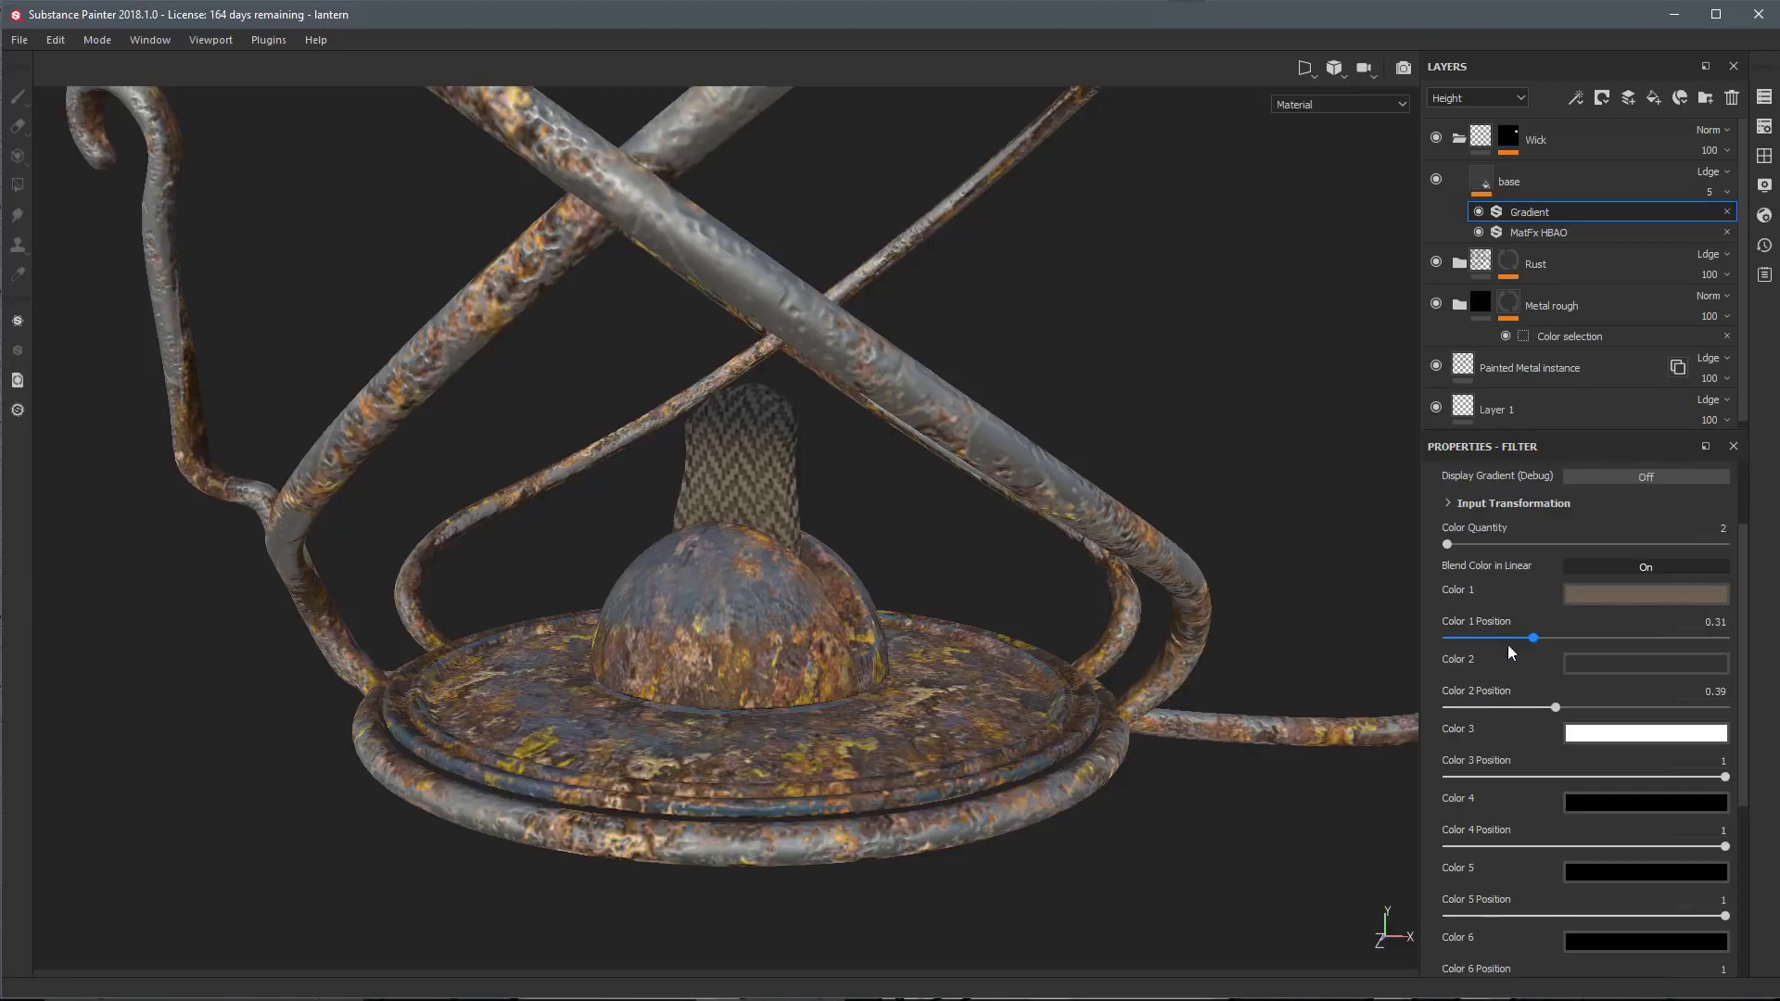
right_click_drag(1014, 624, 812, 457, "alt")
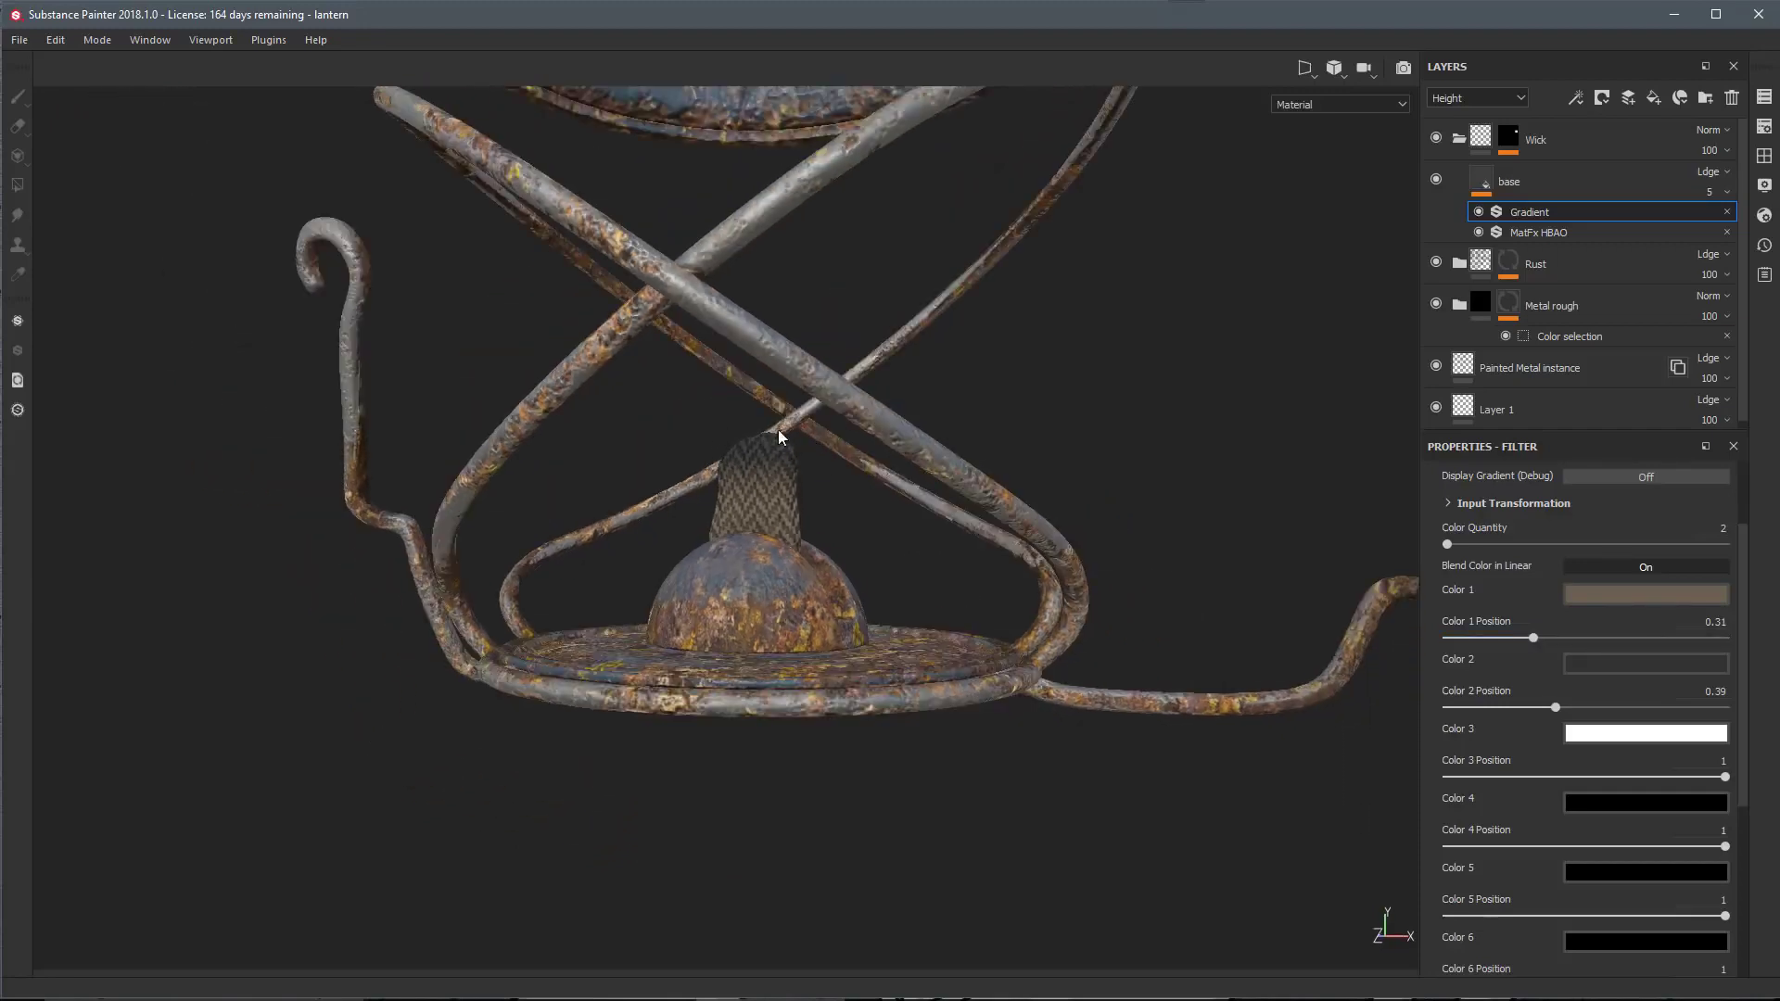
left_click_drag(853, 423, 882, 528, "alt")
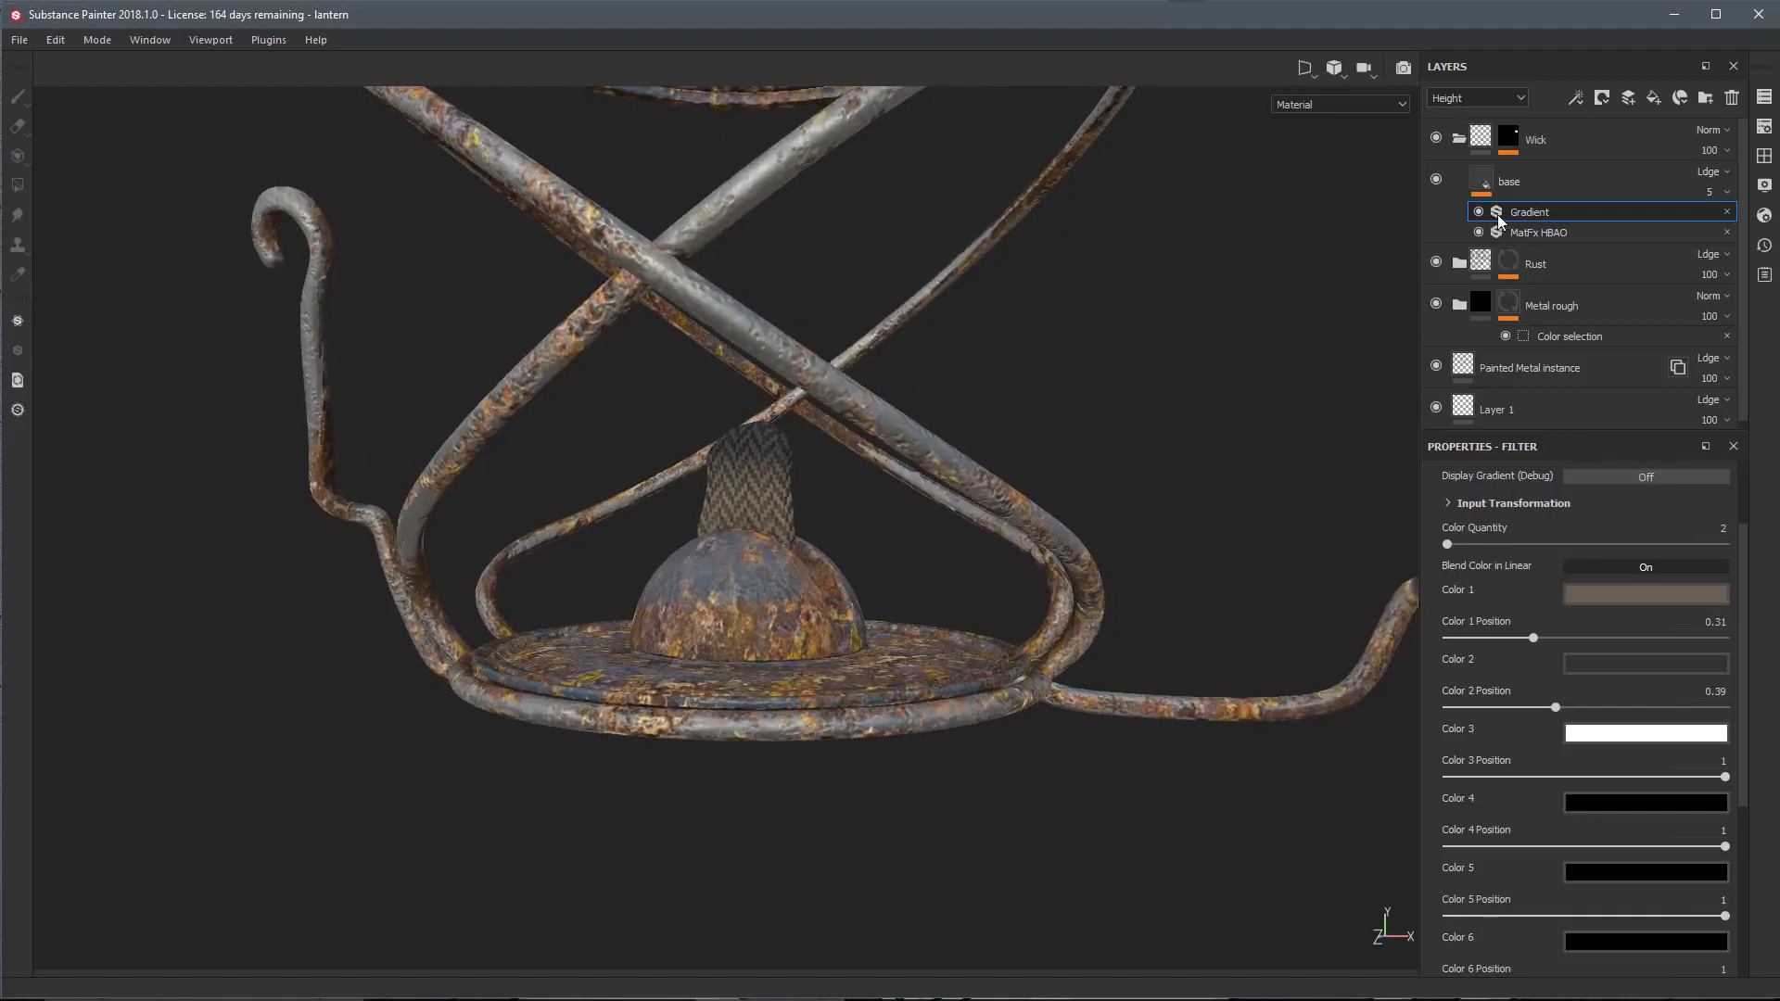
Add a paint effect above the Gradient filter in the base layer and choose the Dirt 2 brush for it
left_click(1574, 96)
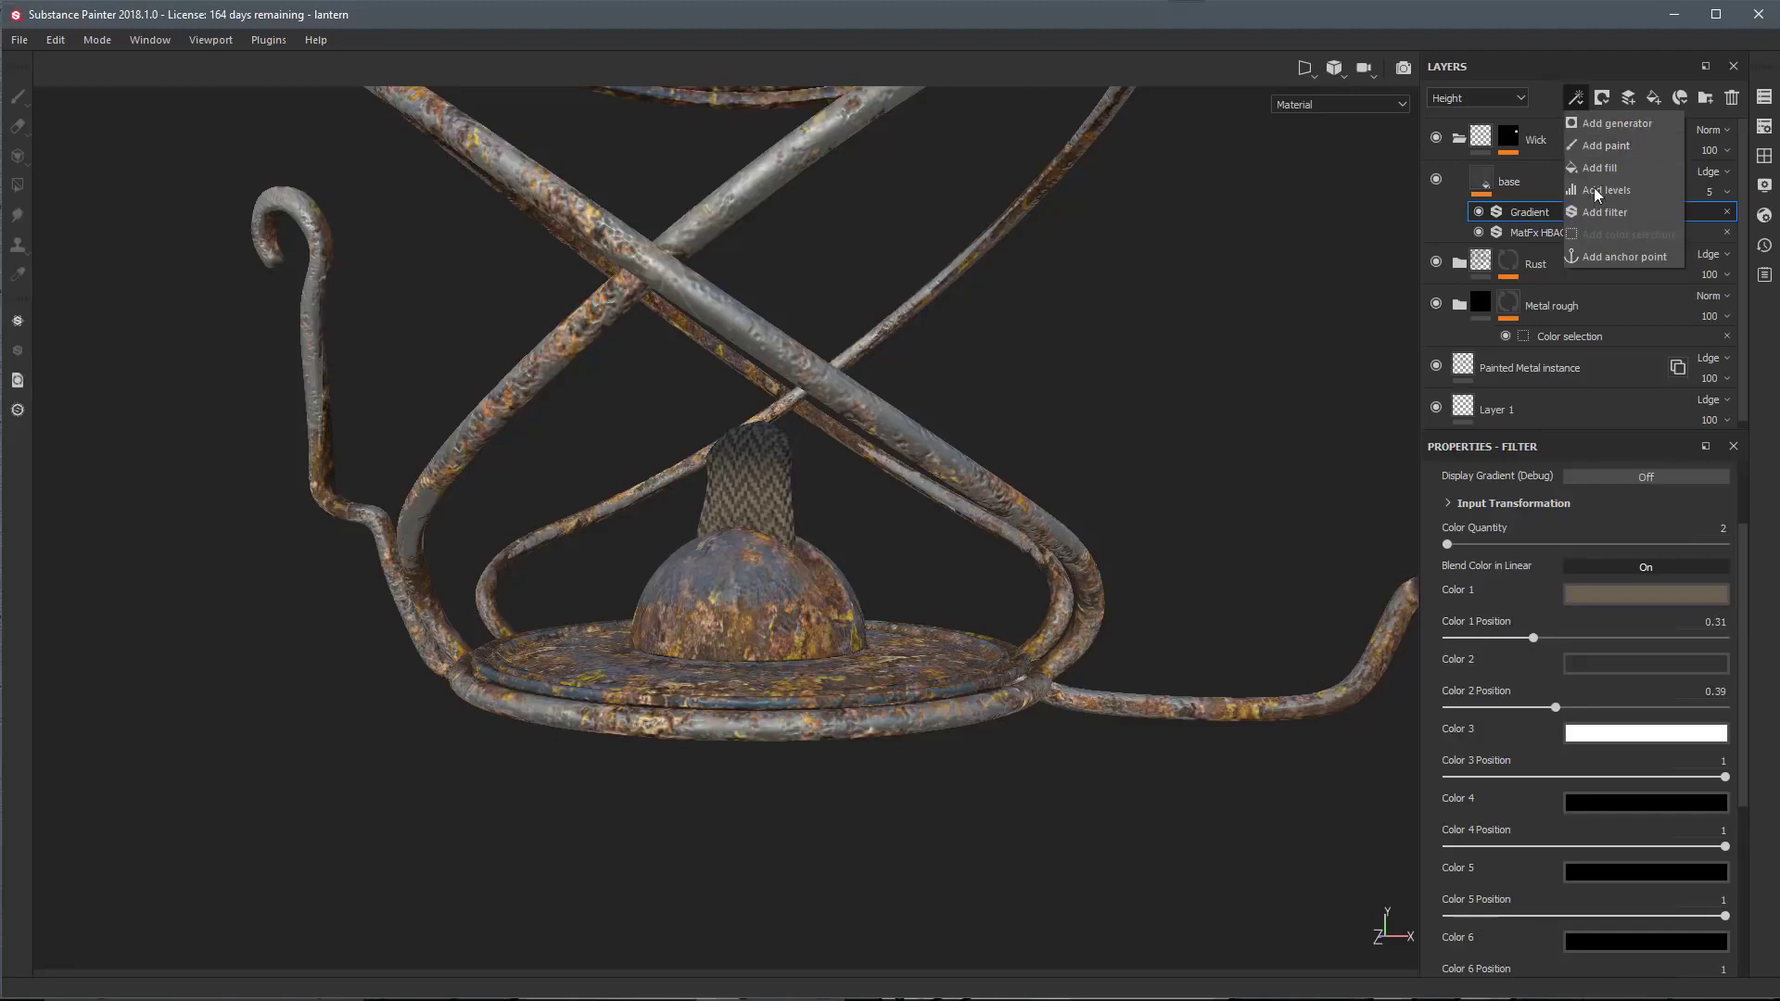
left_click(1594, 147)
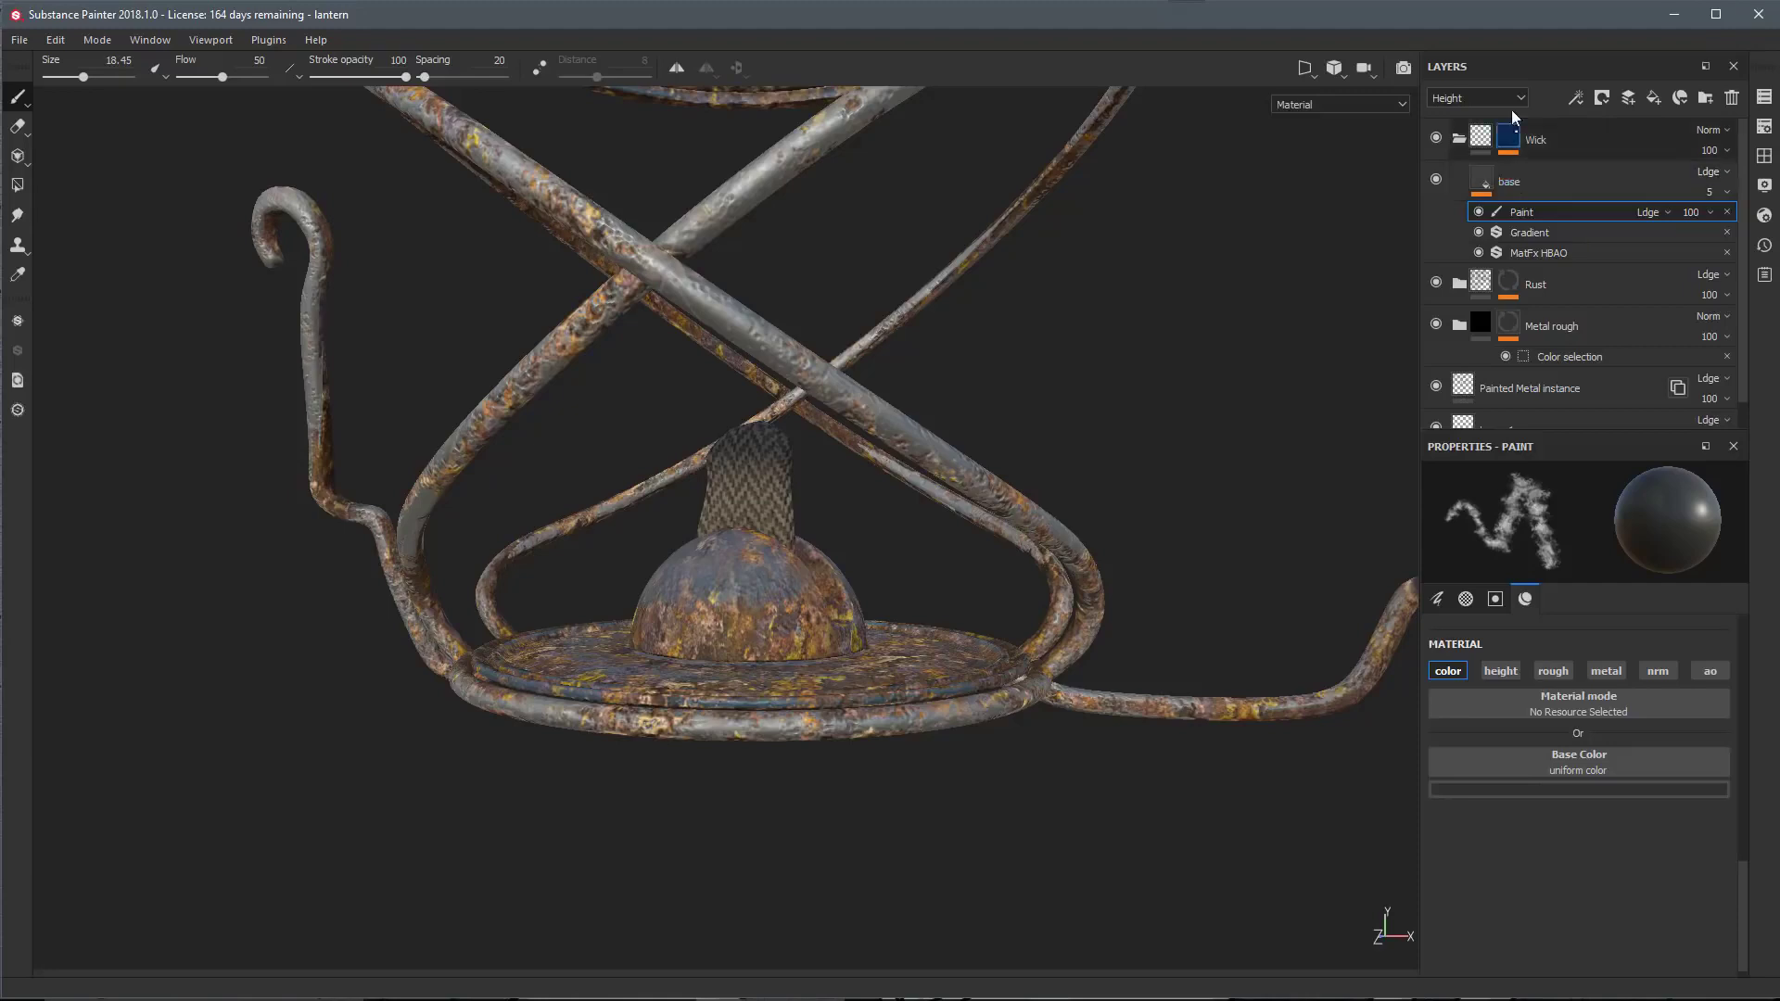
key("Return")
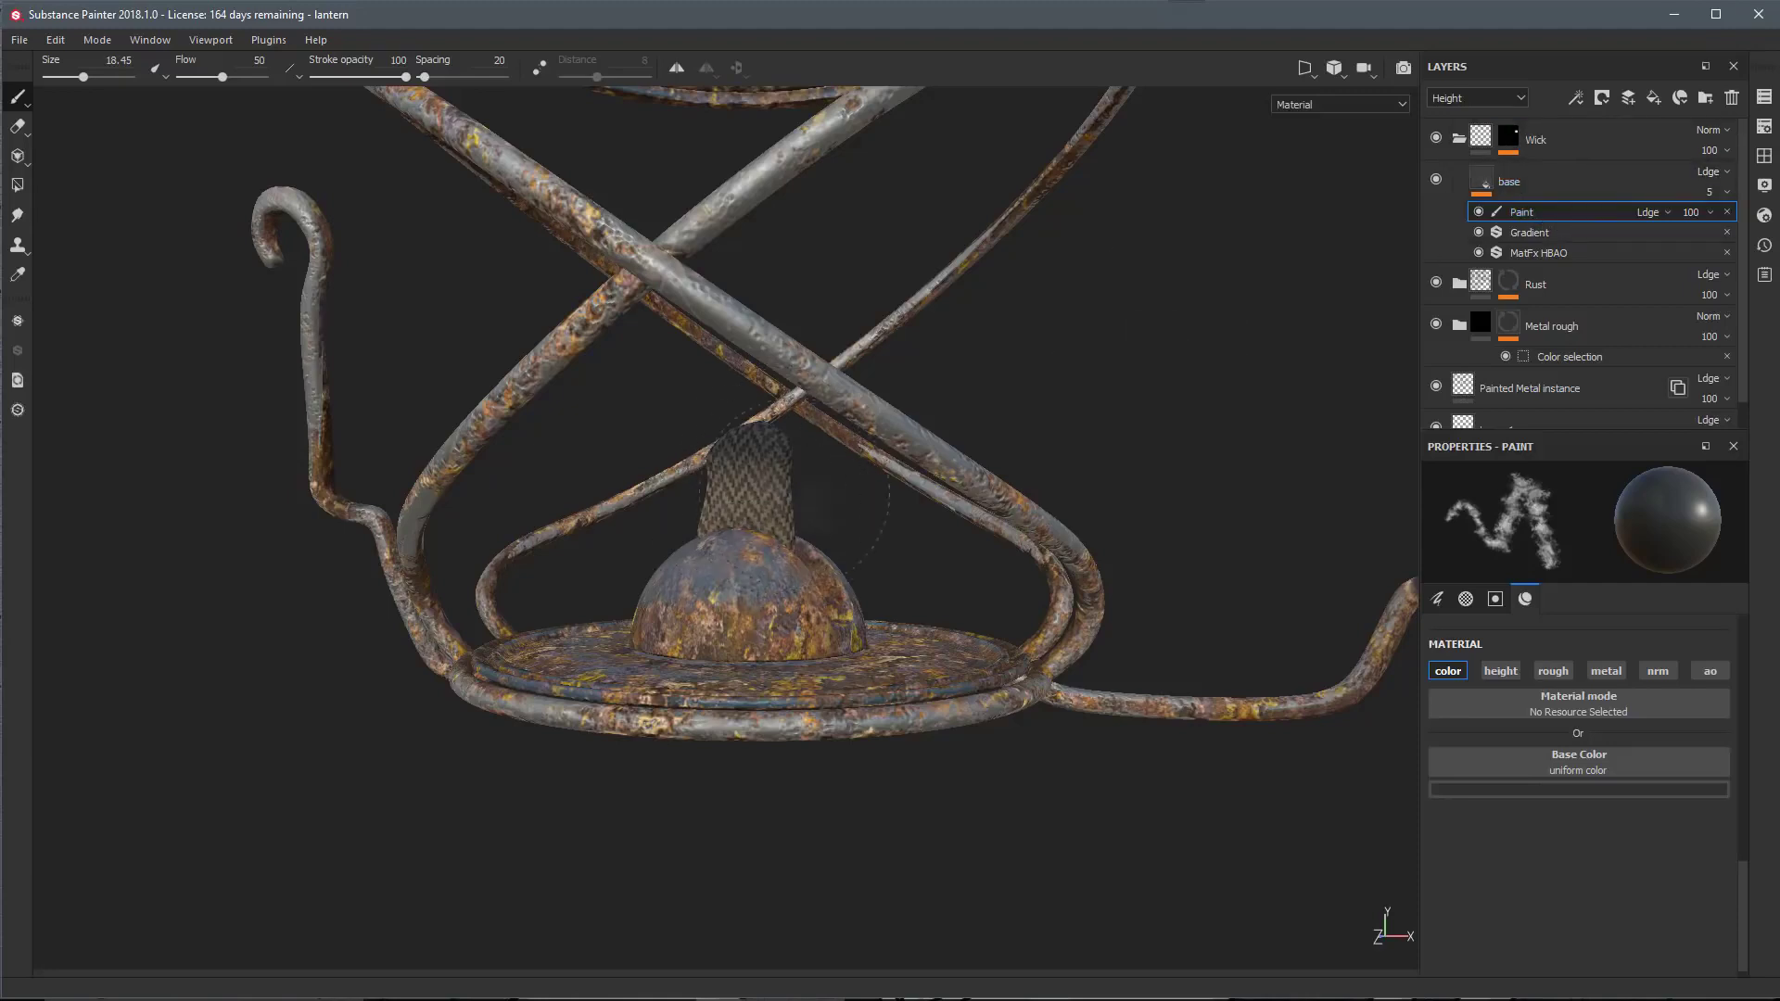
scroll(774, 477, "up", 3)
left_click(1763, 155)
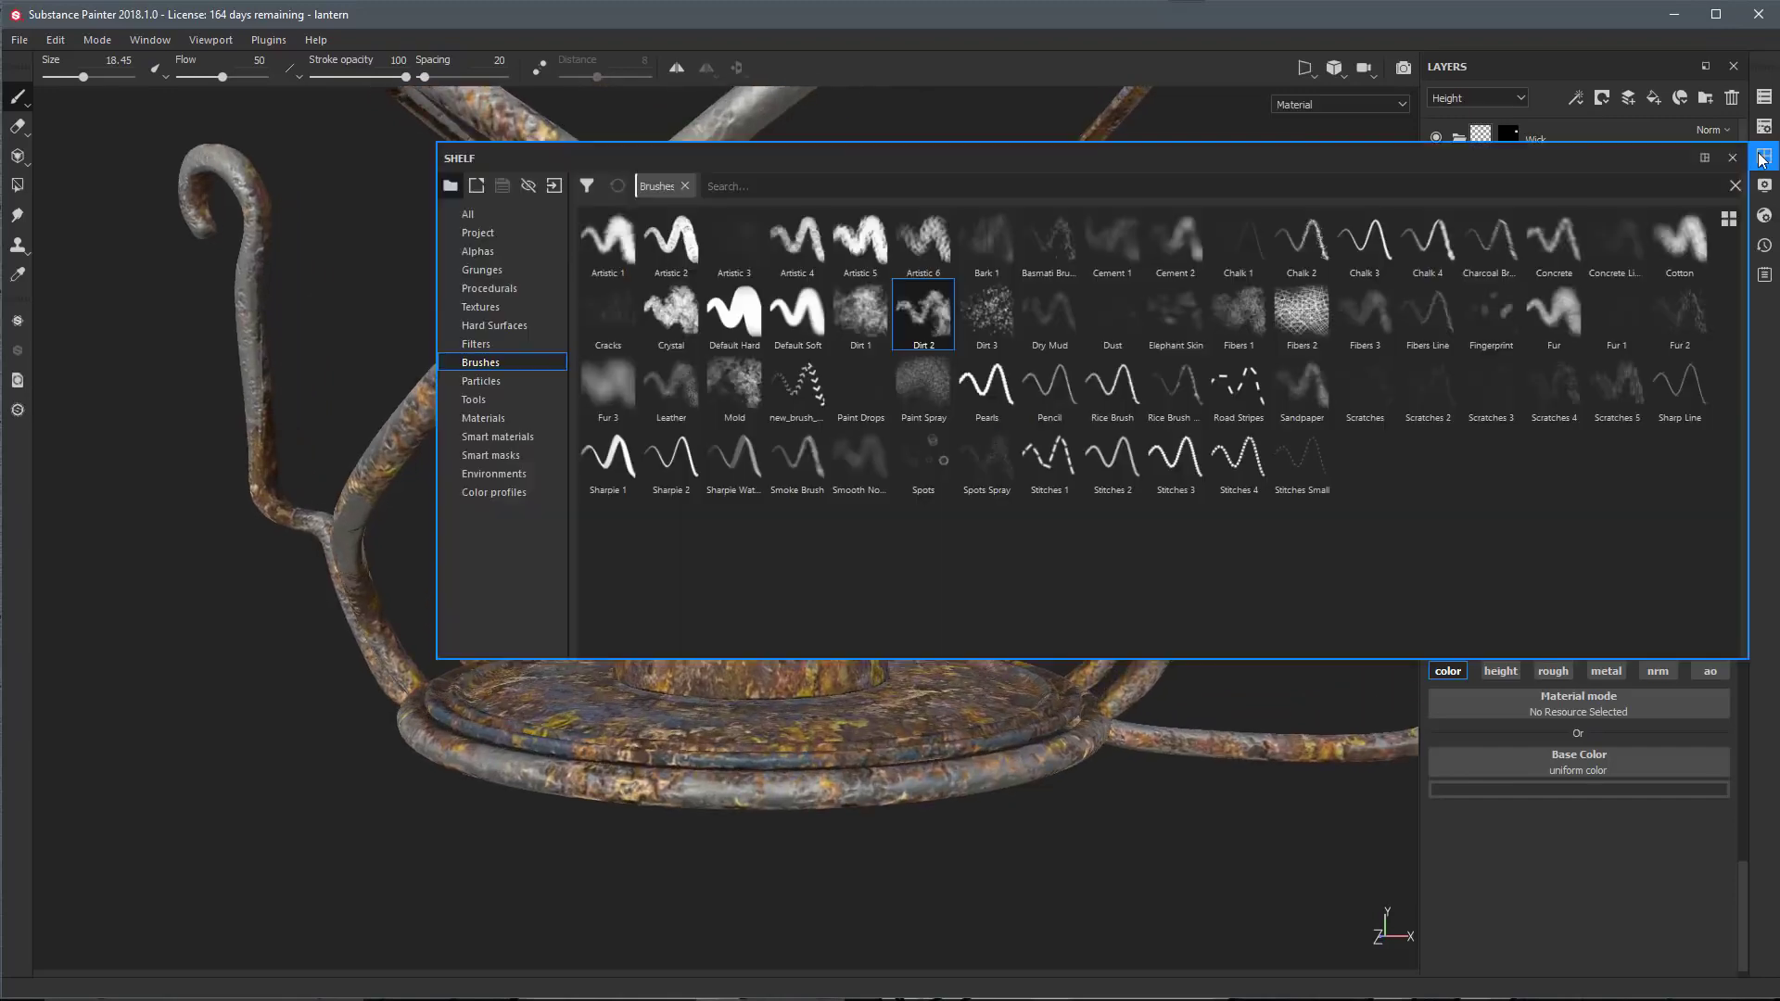
left_click(916, 309)
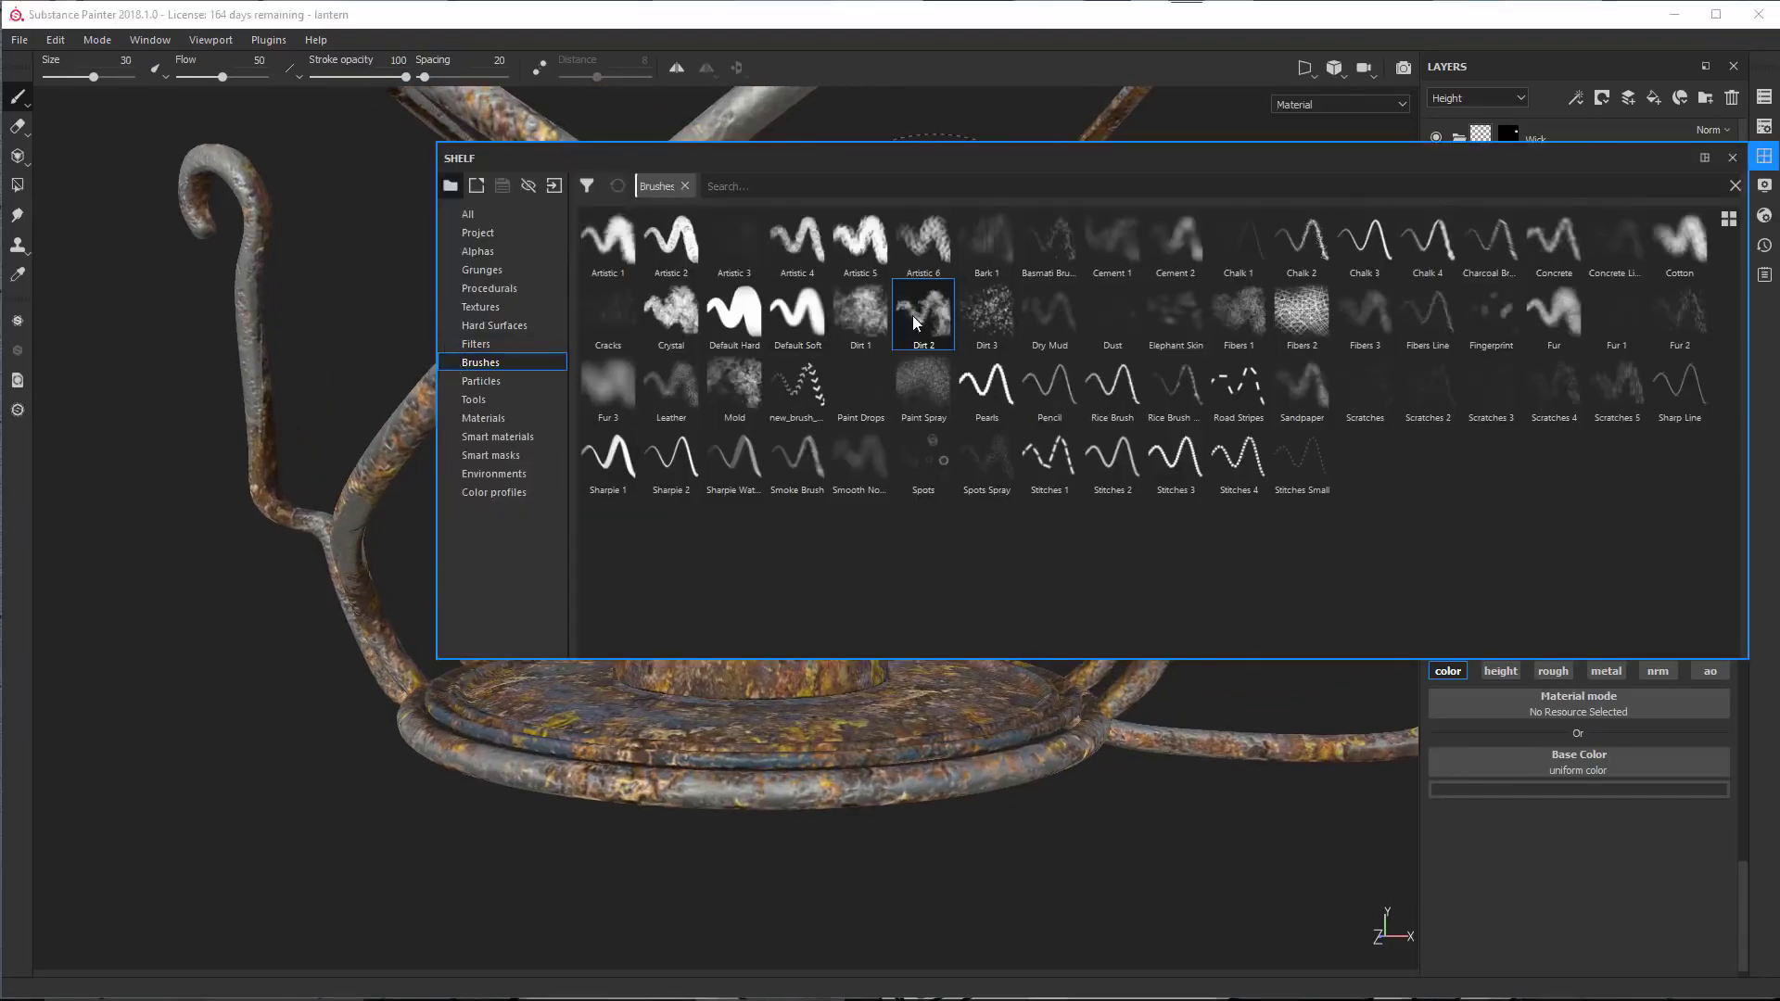
left_click(1732, 157)
Darken the brush's base color to near-black with a value of 0.016
scroll(756, 477, "up", 2)
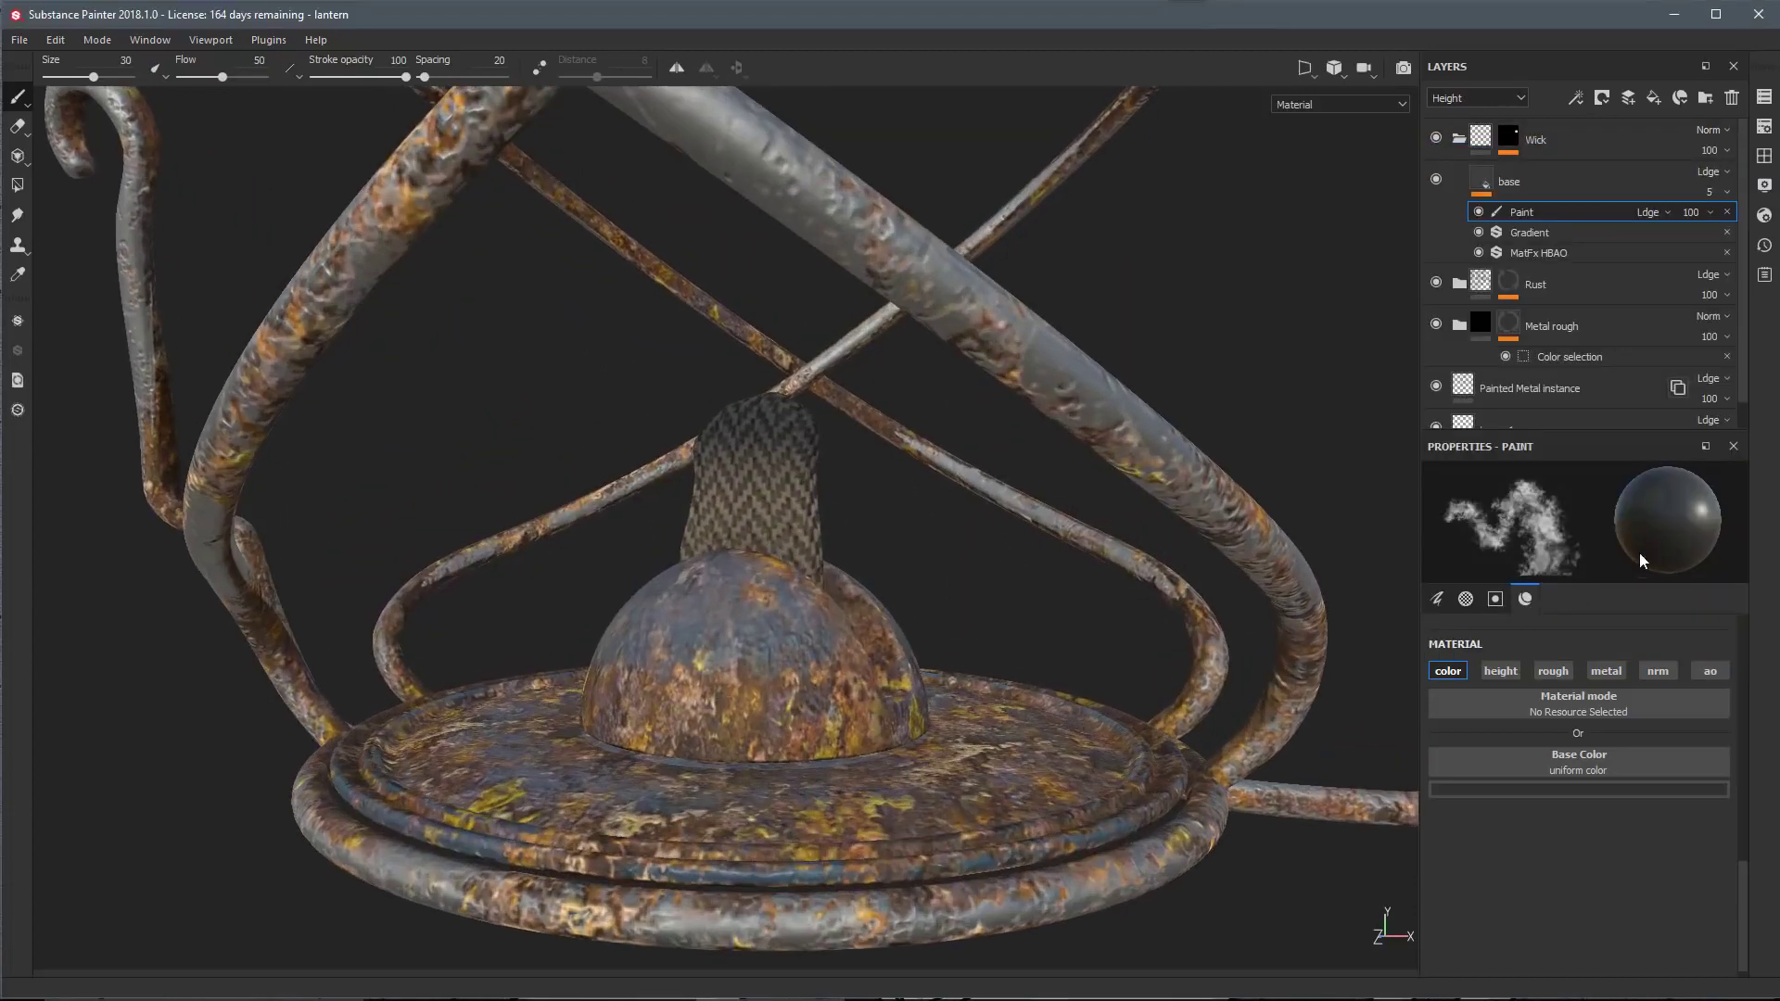
scroll(1461, 782, "down", 1)
left_click(1461, 776)
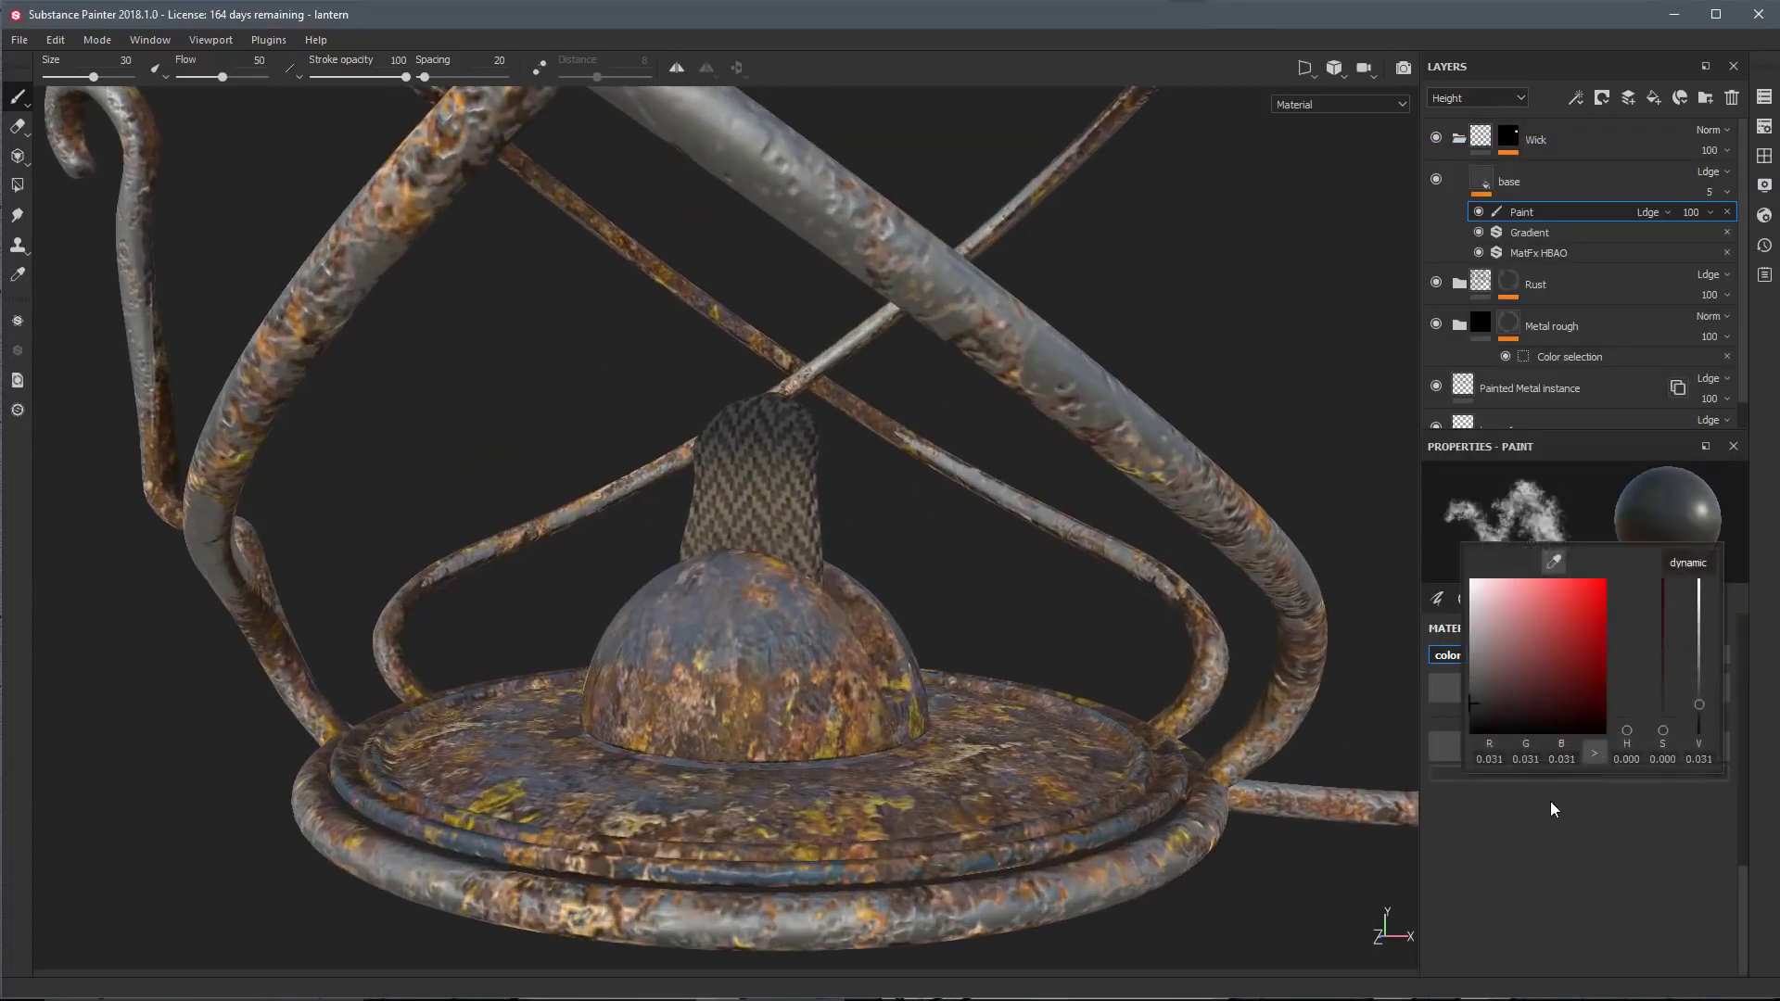
left_click_drag(1699, 703, 1701, 719)
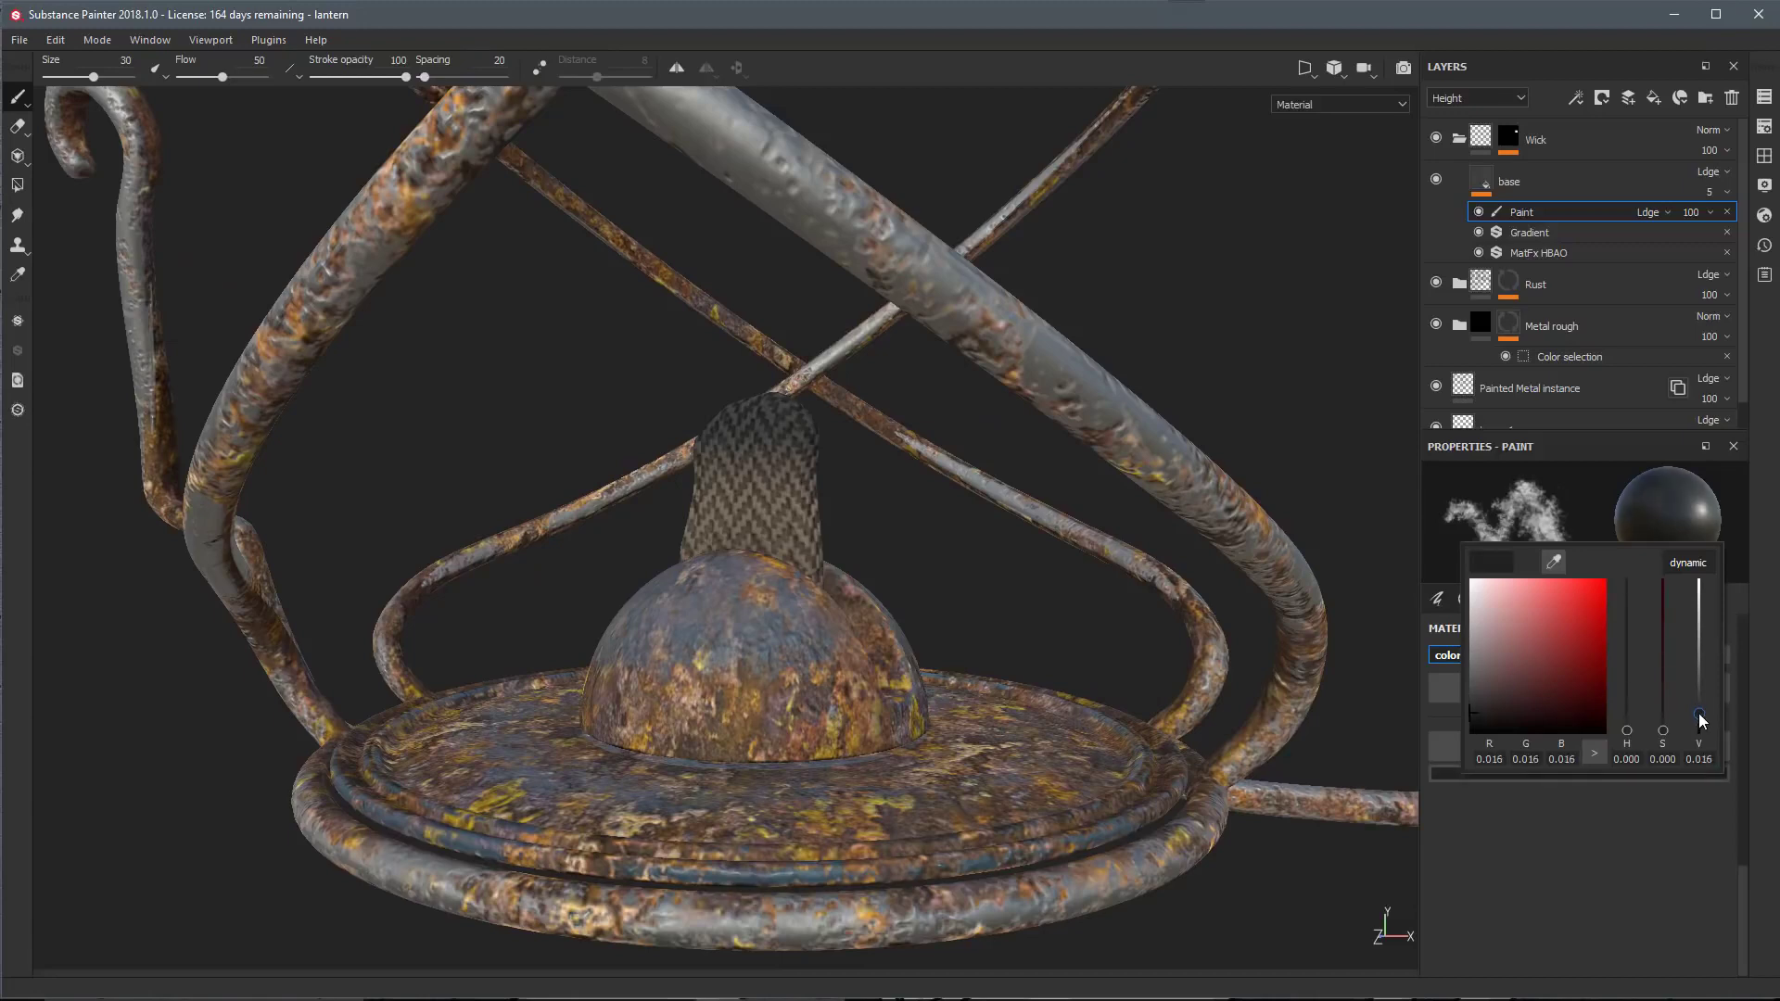
Reduce the brush size to 5.1 and paint irregular charred patches around the wick's upper part, checking it from all sides
scroll(851, 480, "up", 3)
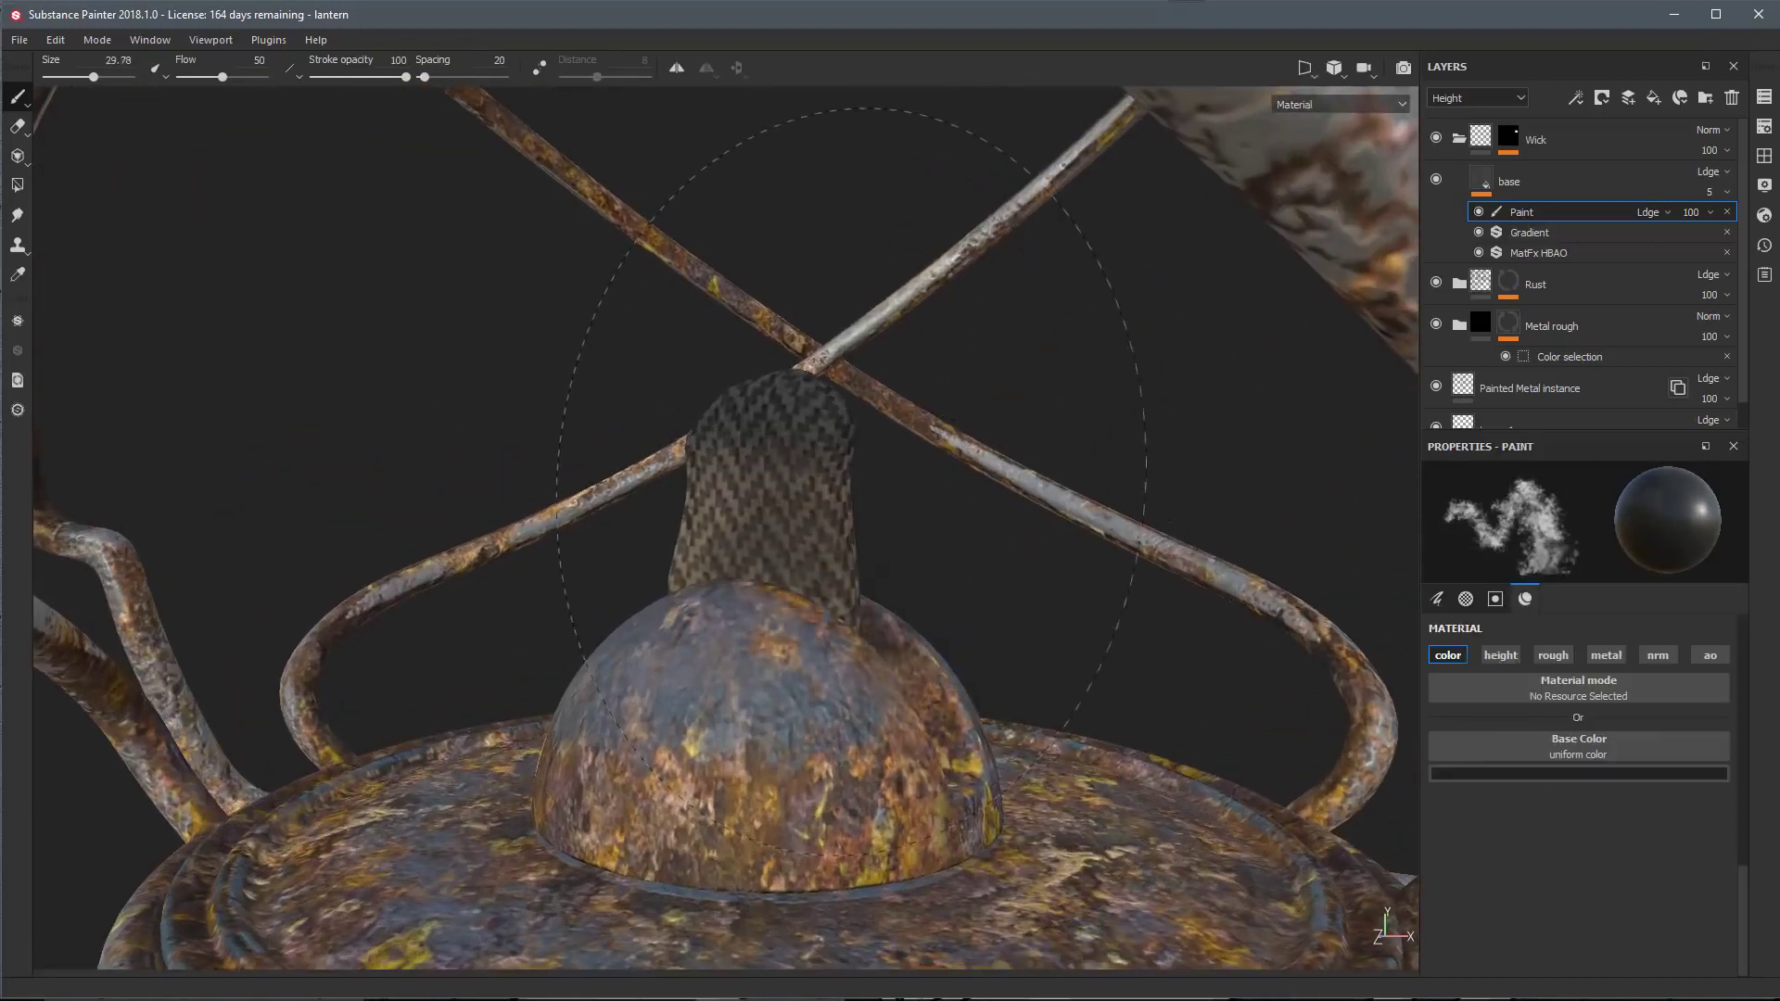
right_click_drag(851, 481, 770, 449, "ctrl")
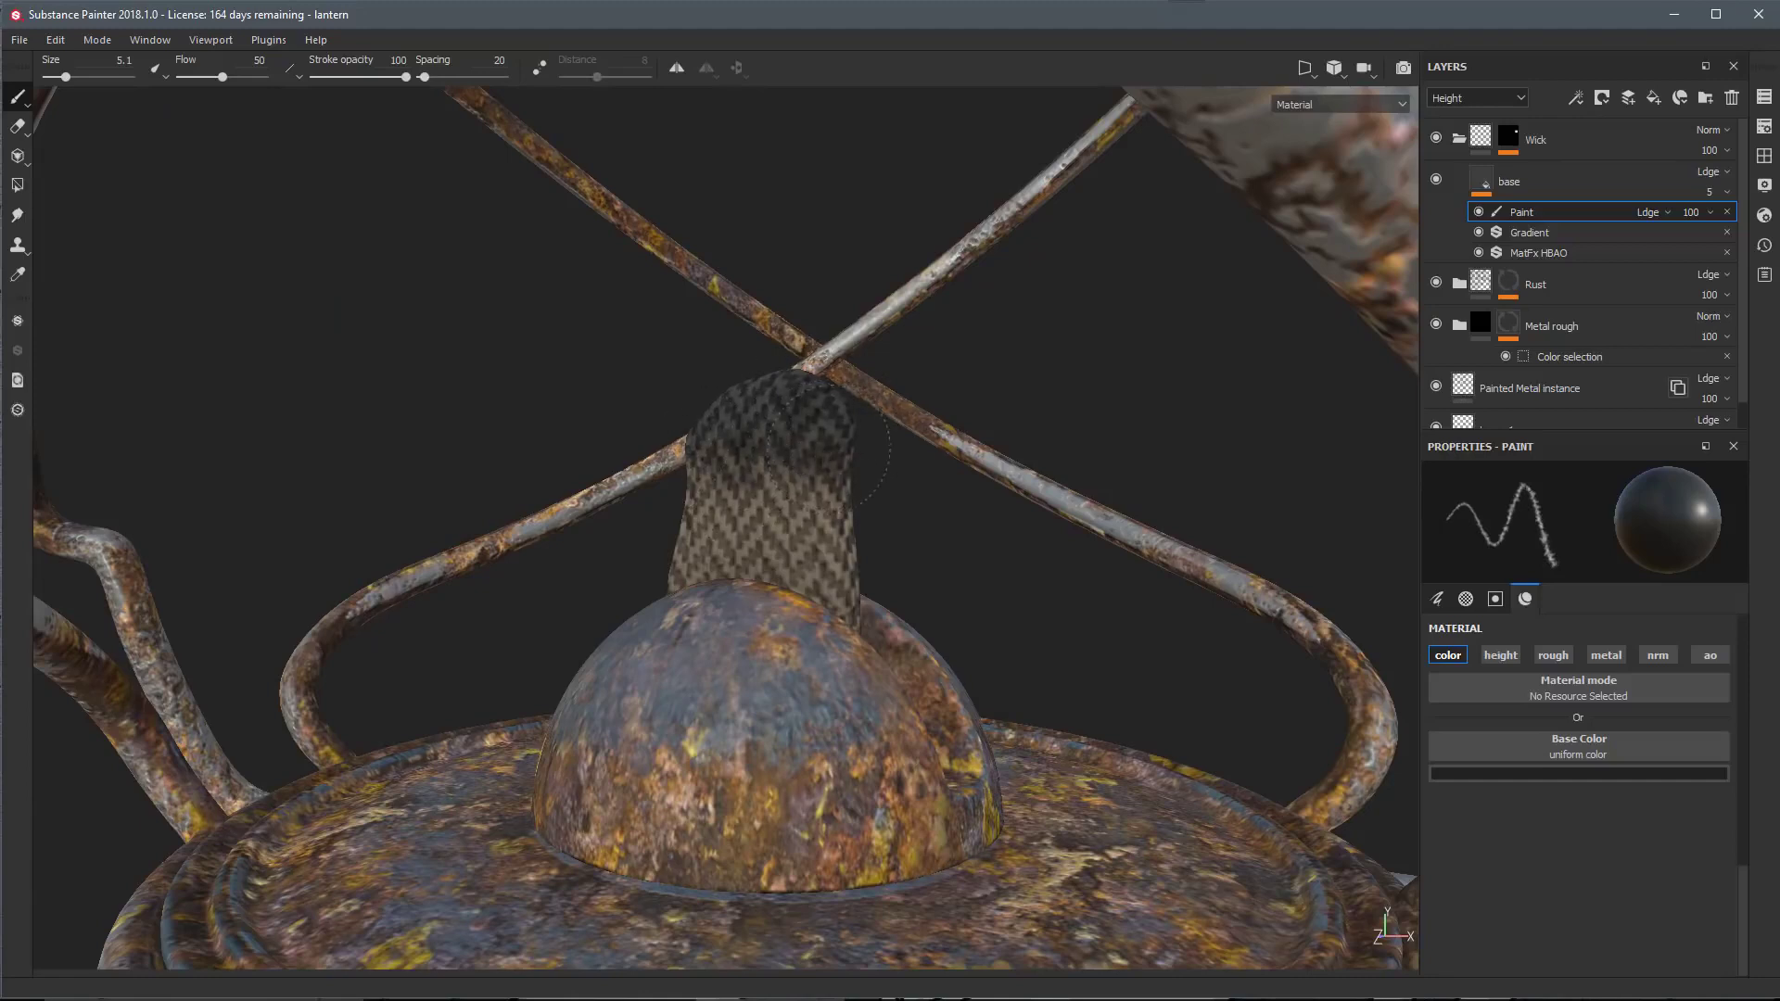
mouse_move(802, 450)
left_mouse_down()
mouse_move(811, 473)
mouse_move(802, 454)
left_mouse_up()
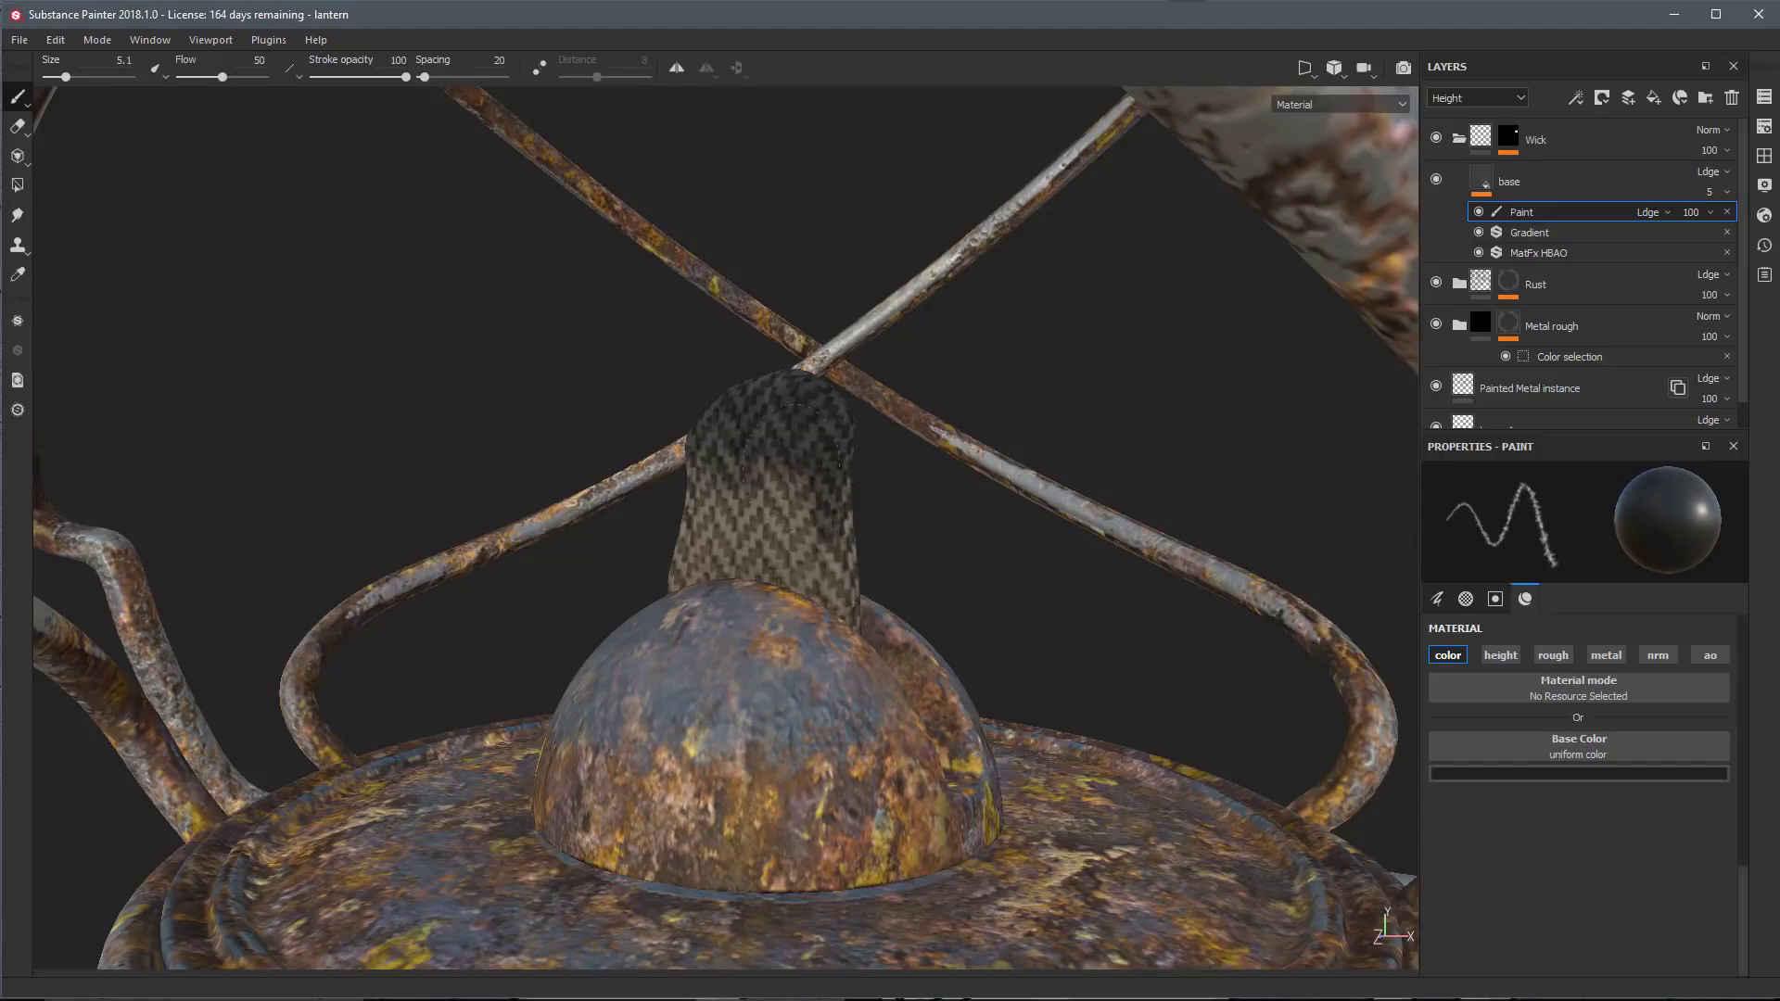
mouse_move(895, 526)
left_mouse_down("alt")
mouse_move(715, 504)
mouse_move(768, 520)
mouse_move(728, 496)
left_mouse_up("alt")
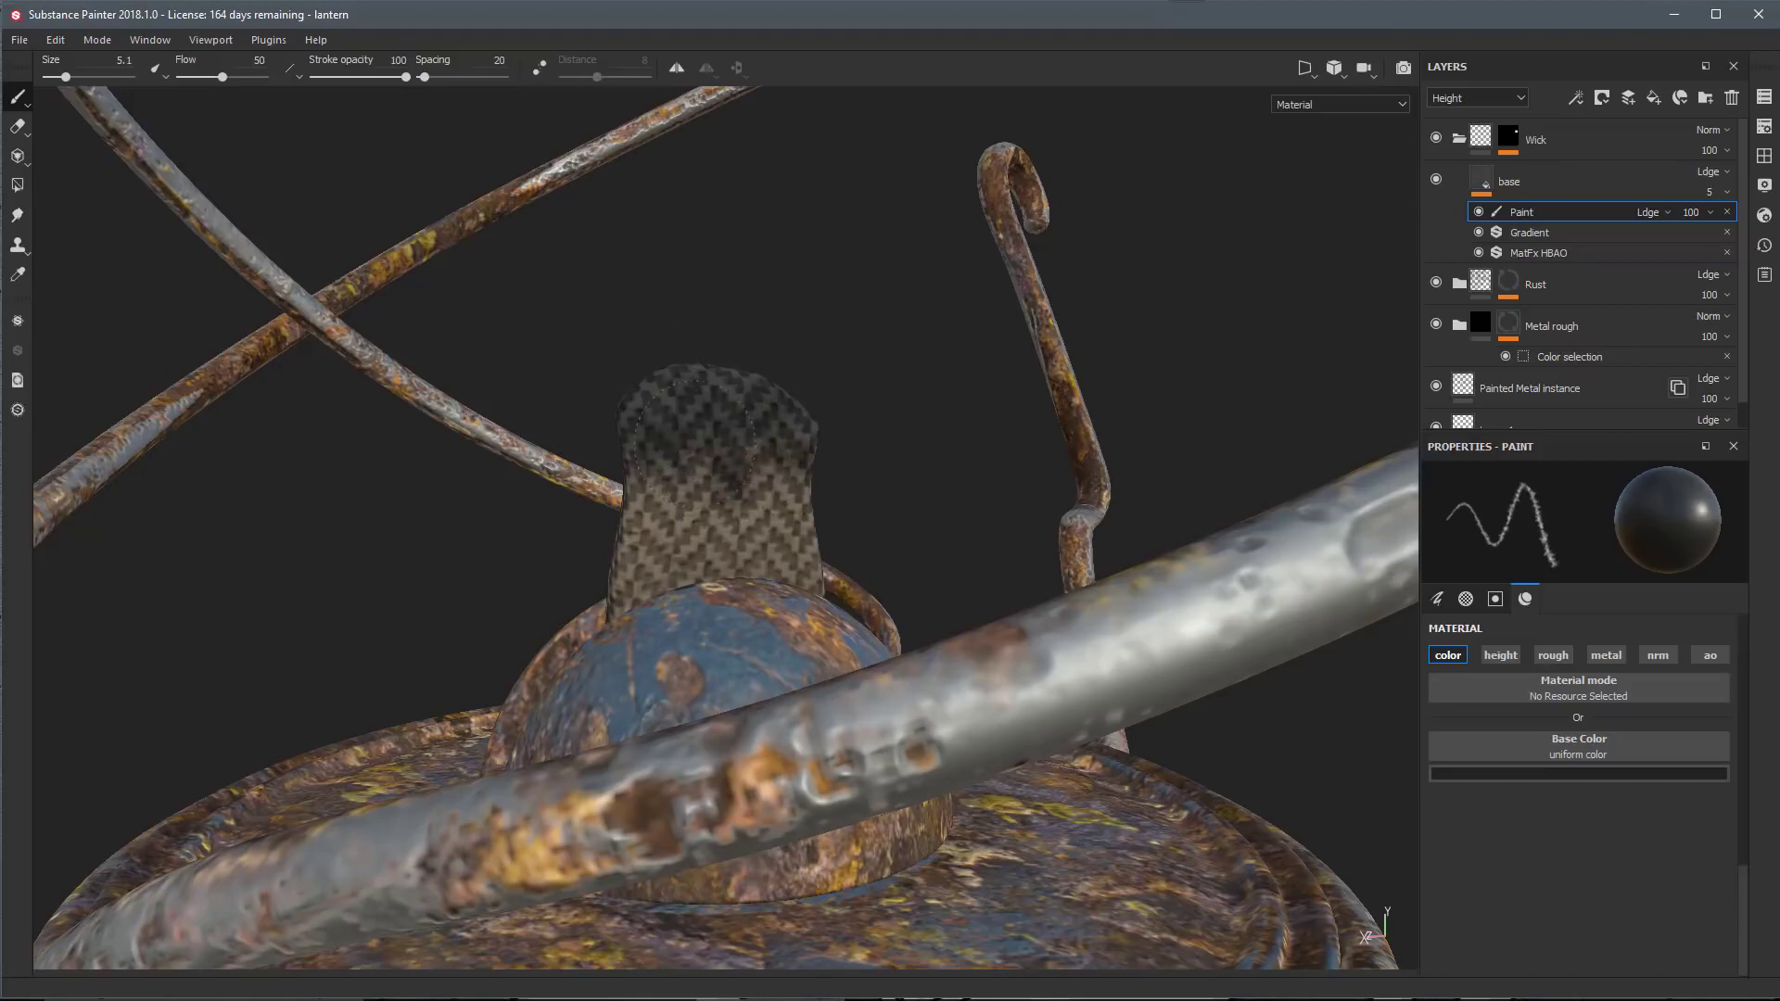
mouse_move(677, 468)
left_mouse_down("alt")
mouse_move(707, 584)
mouse_move(989, 608)
mouse_move(945, 644)
left_mouse_up("alt")
right_click_drag(946, 644, 892, 644, "shift")
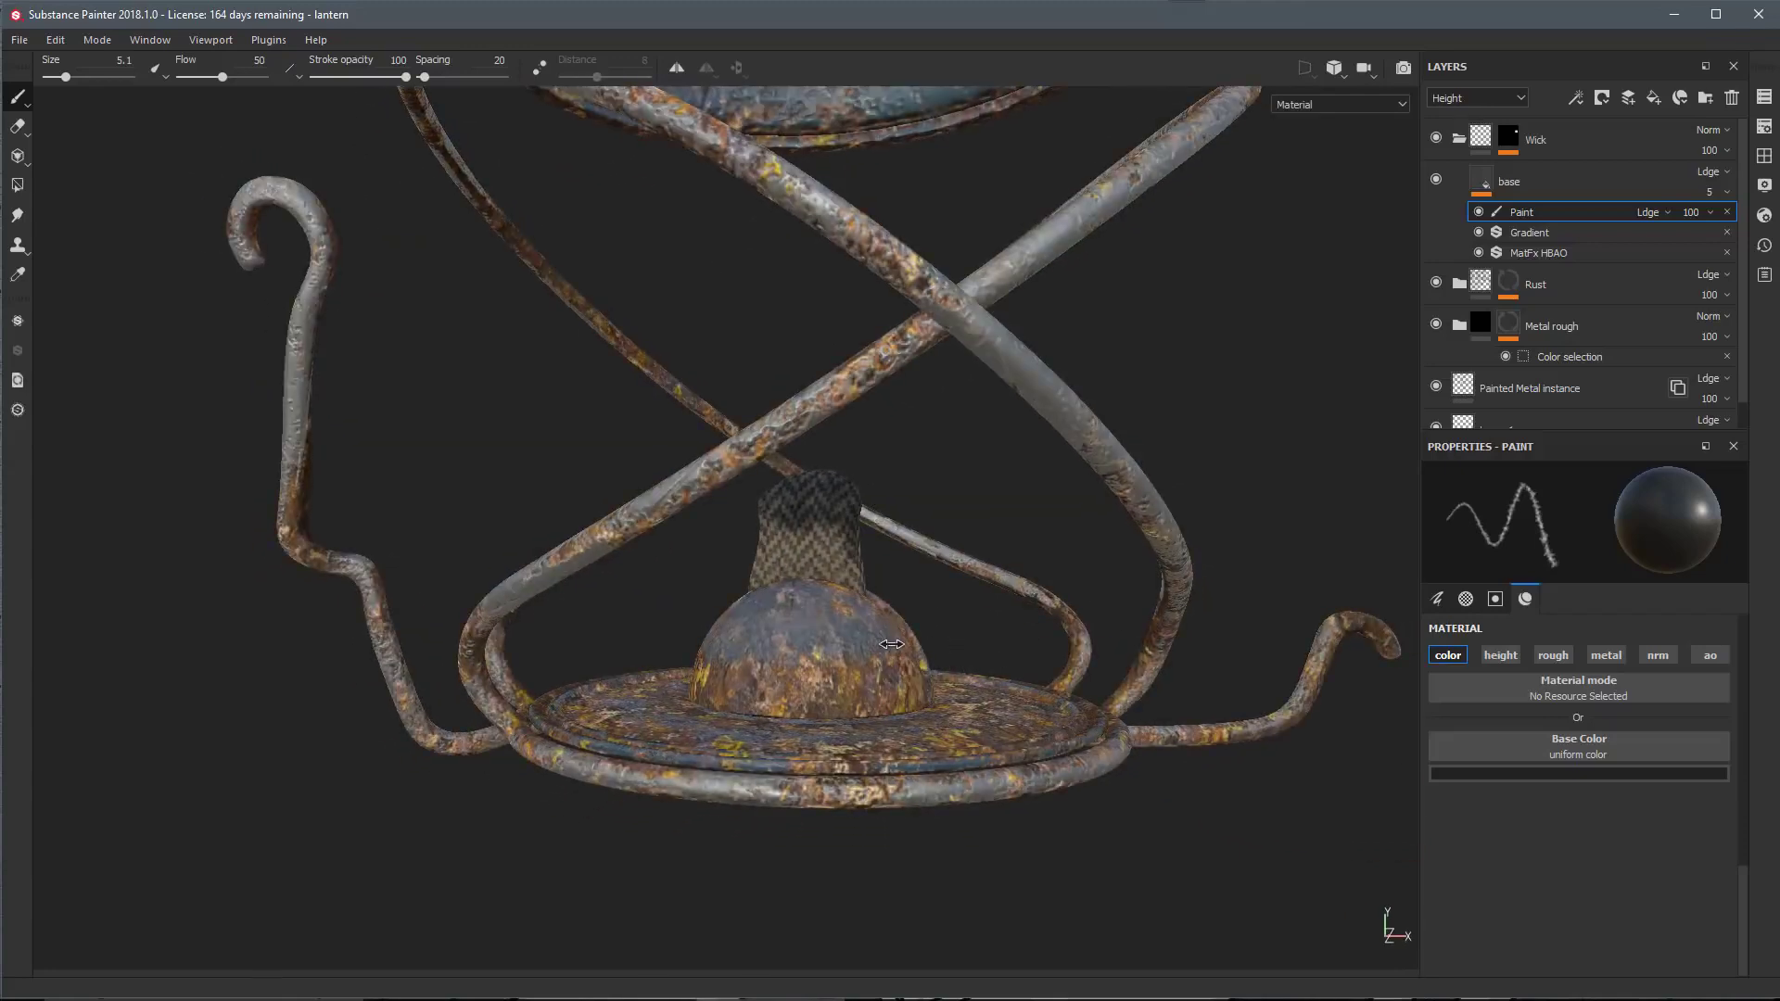
mouse_move(892, 643)
left_mouse_down("alt")
mouse_move(876, 607)
mouse_move(932, 558)
mouse_move(793, 551)
left_mouse_up("alt")
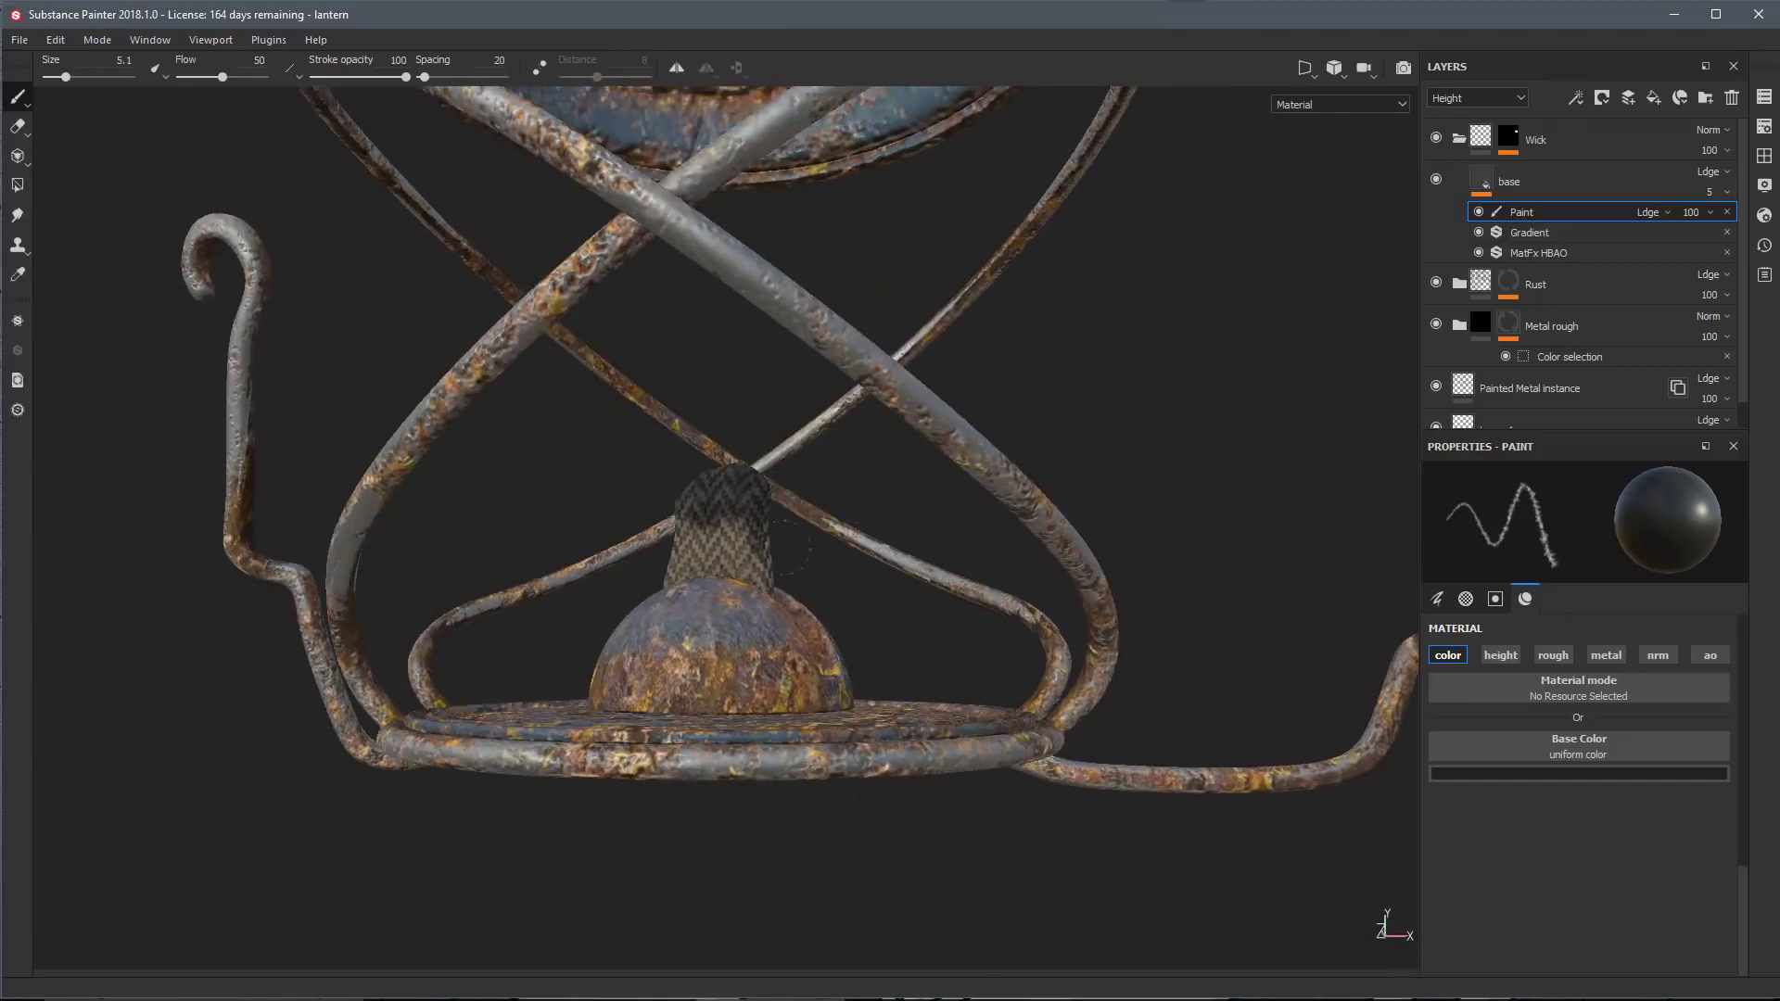
Switch to the eraser at size 3.6 for the wick's paint effect and inspect the charred area up close
key("e")
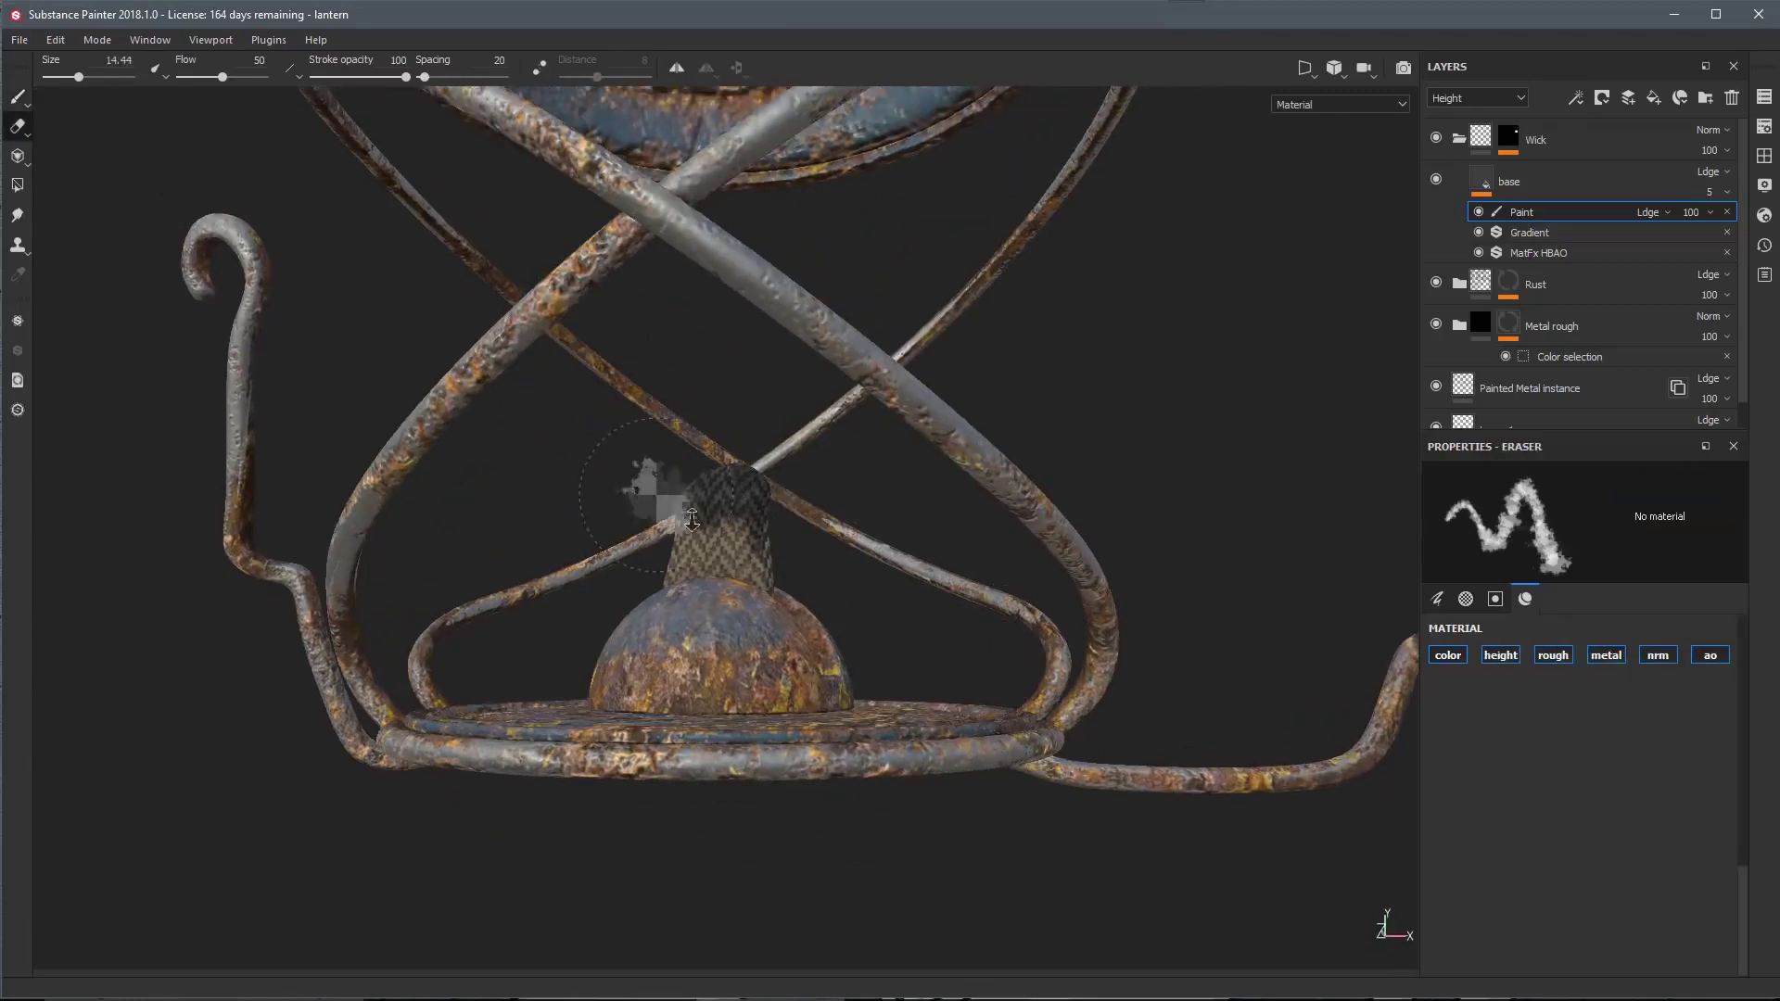
scroll(649, 528, "up", 3)
right_click_drag(671, 562, 681, 533, "ctrl")
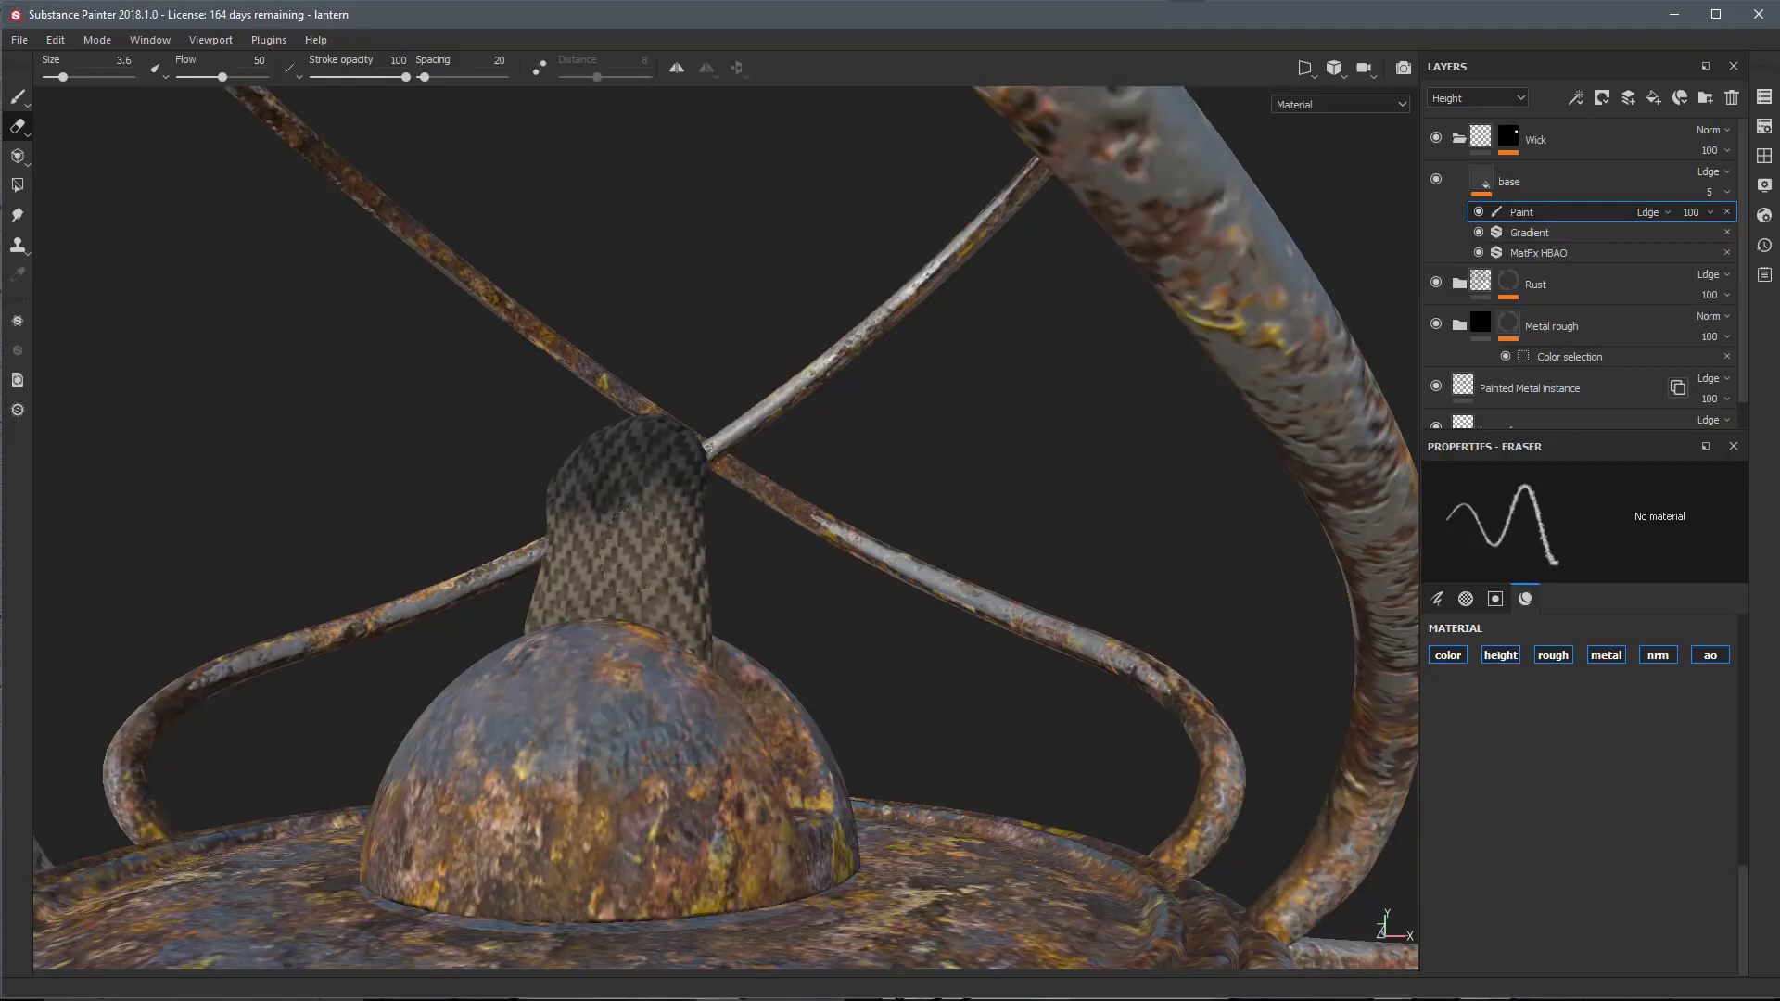
right_click_drag(591, 559, 806, 599, "alt")
mouse_move(806, 599)
left_mouse_down("alt")
mouse_move(787, 616)
mouse_move(806, 614)
left_mouse_up("alt")
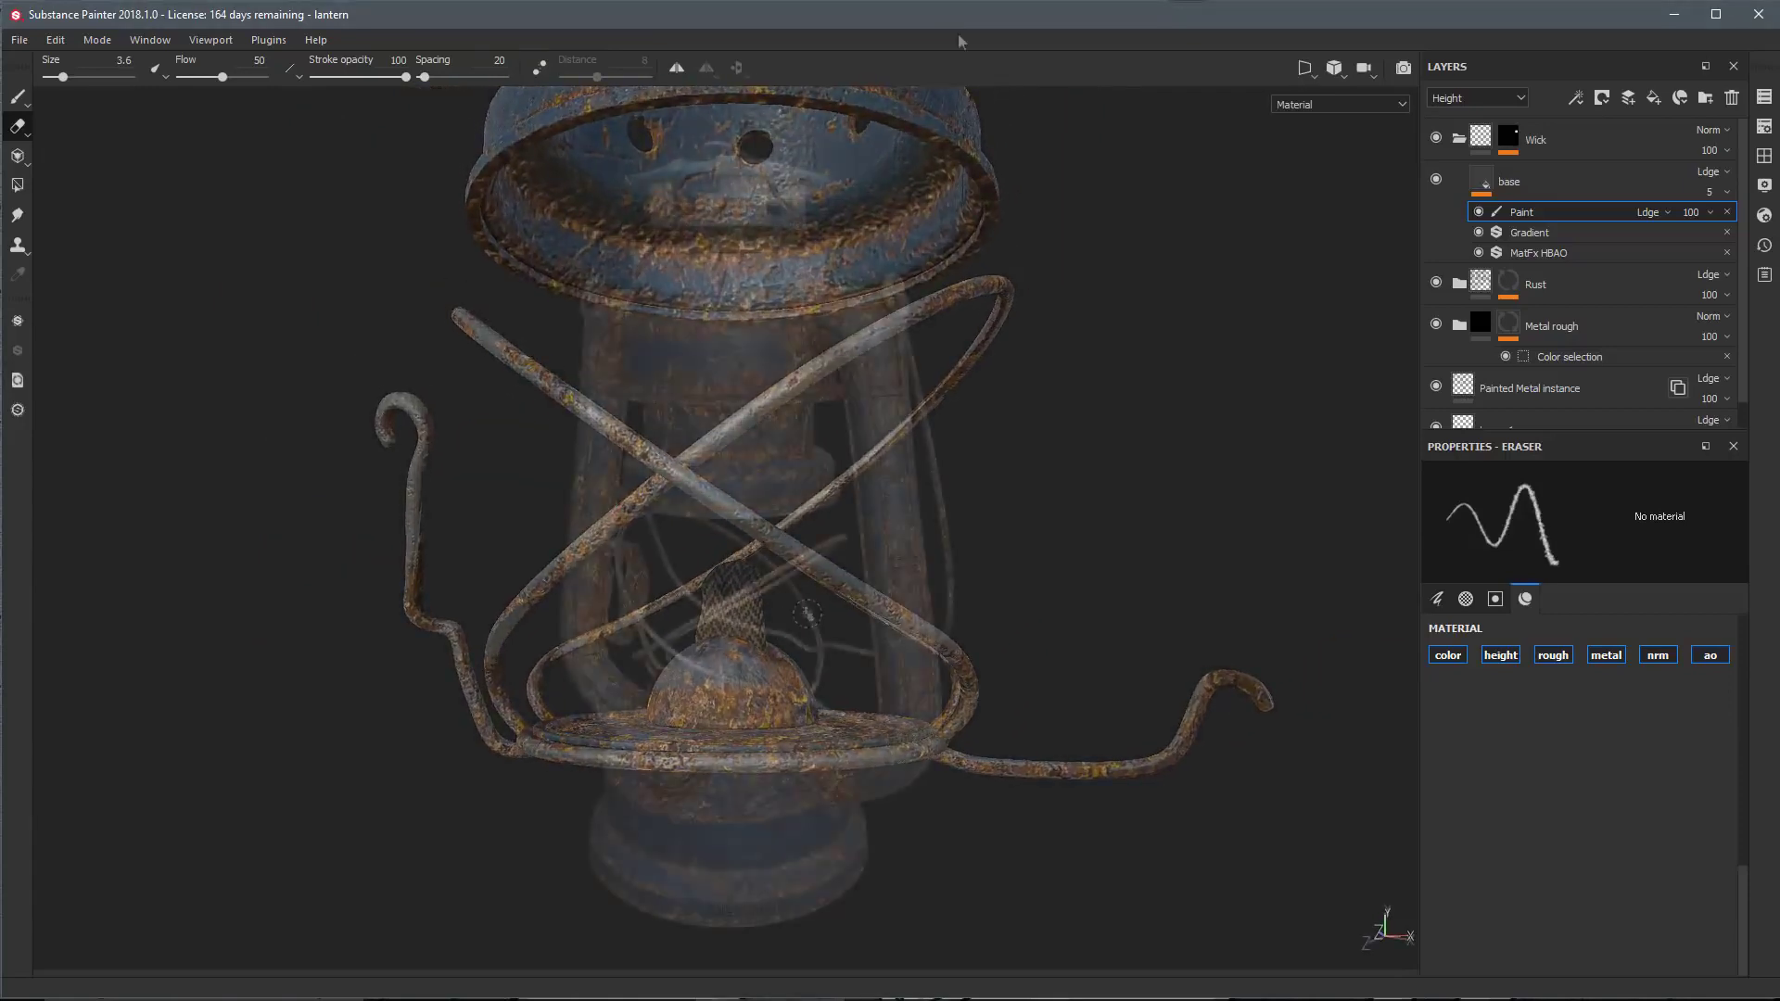
Select the arm_handle texture set and add the Metal rough smart material above its Rust folder
left_click_drag(945, 448, 960, 525, "alt")
left_click_drag(897, 388, 886, 427, "alt")
right_click_drag(886, 426, 989, 450, "alt")
key("ctrl+alt")
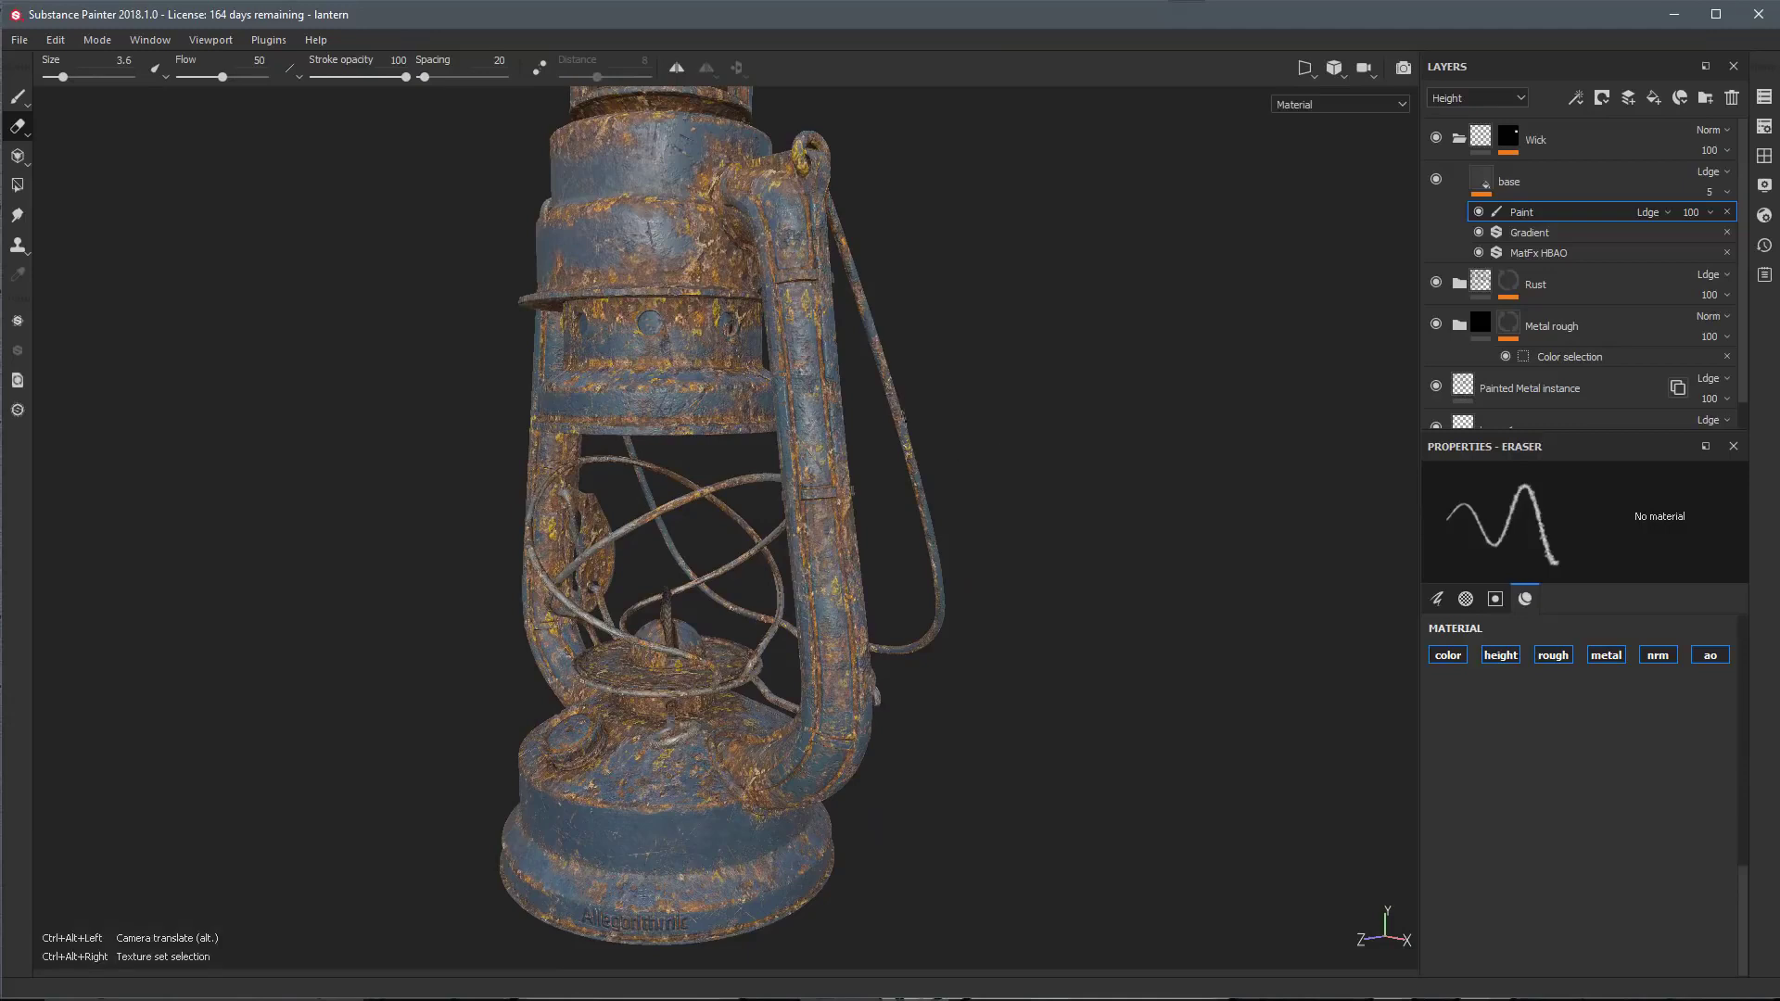
right_click(1008, 497, "ctrl+alt")
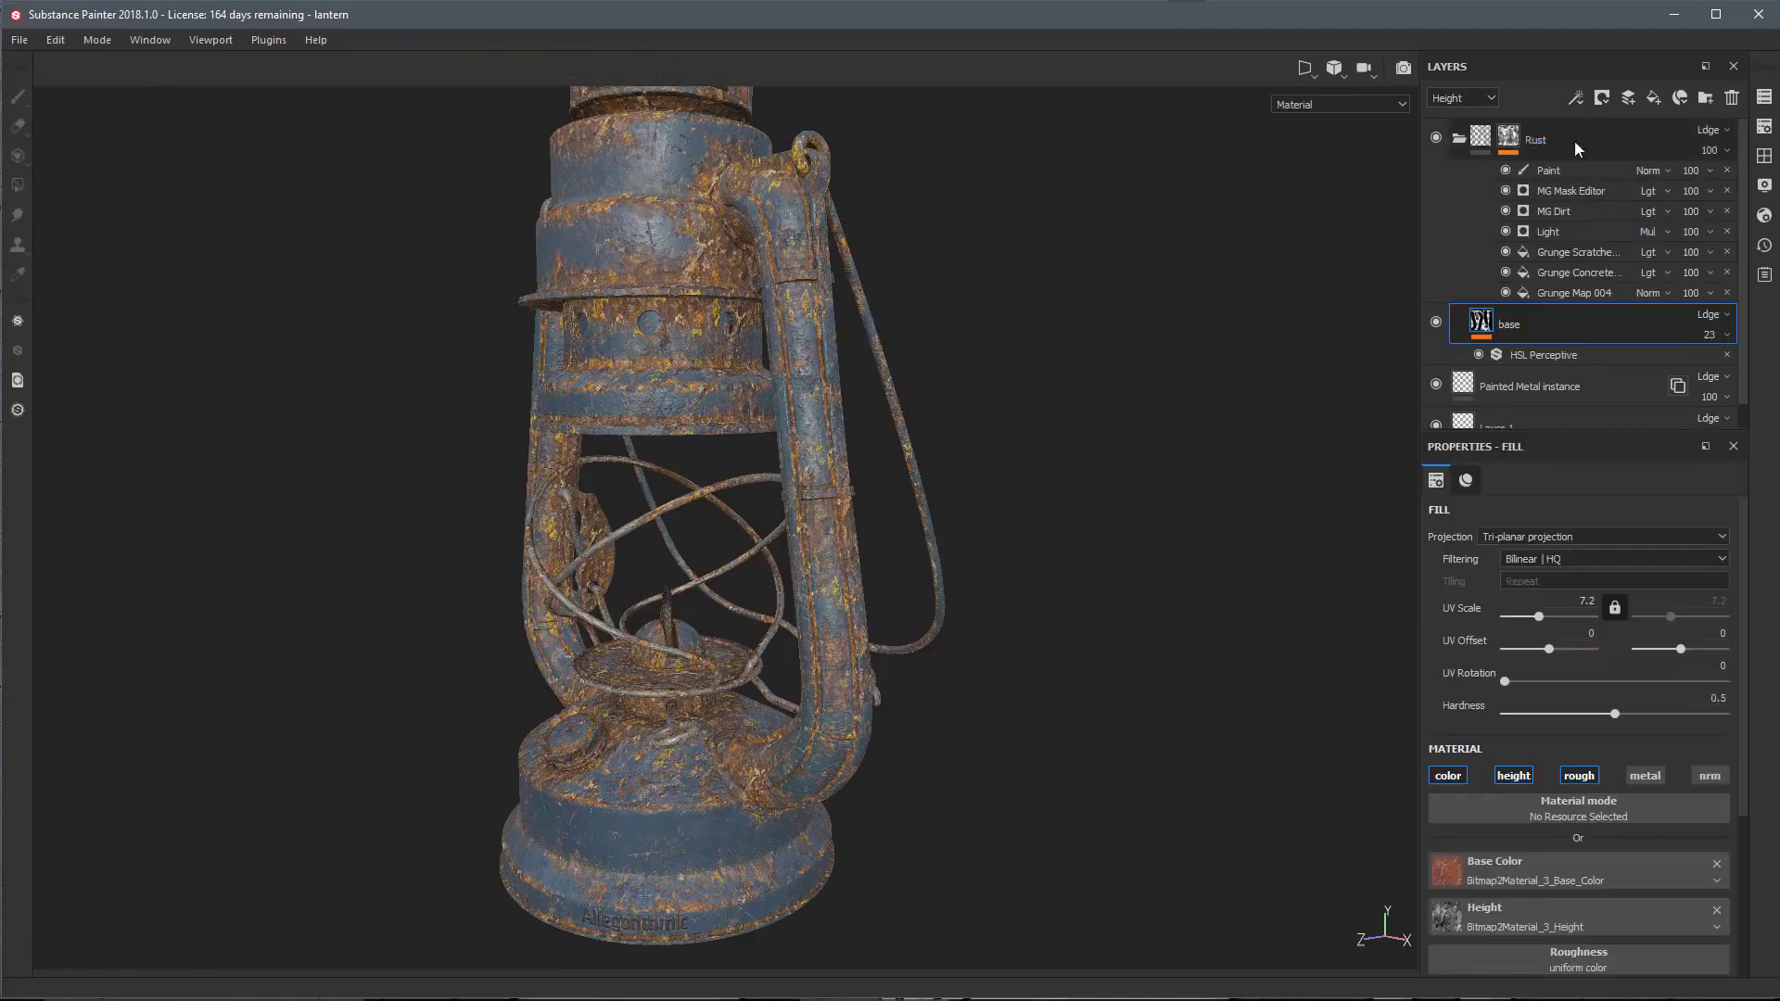
left_click(1764, 155)
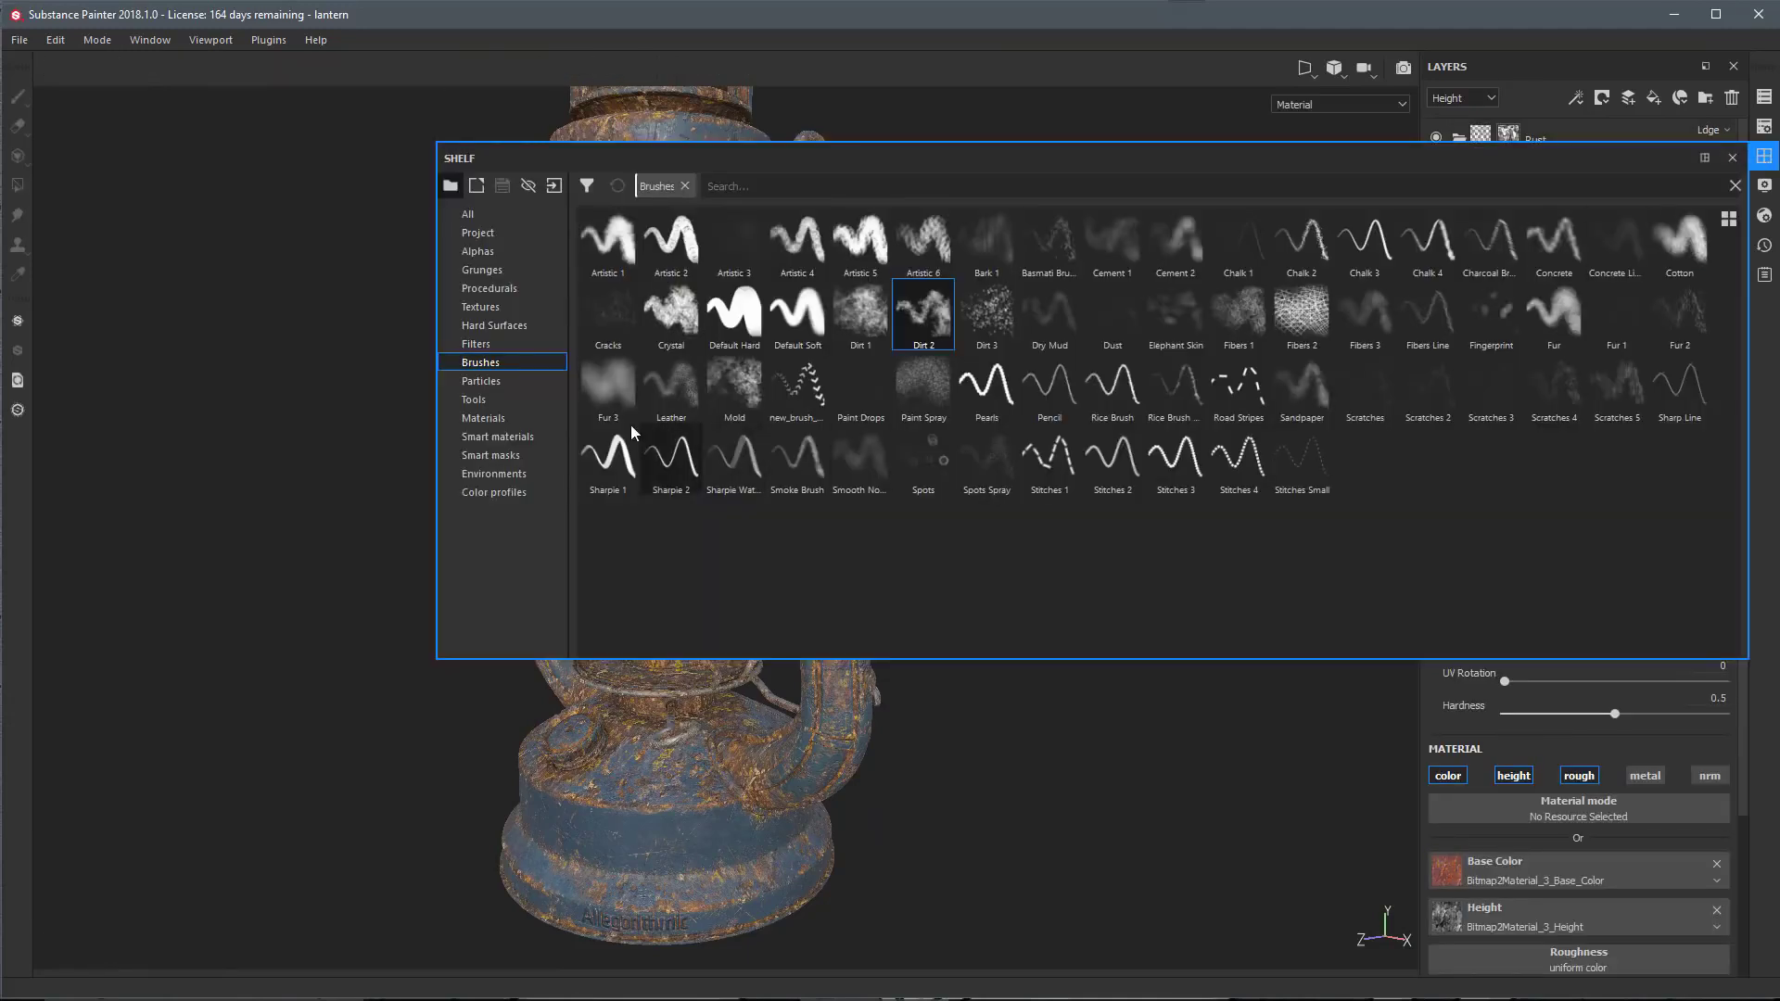
left_click(514, 436)
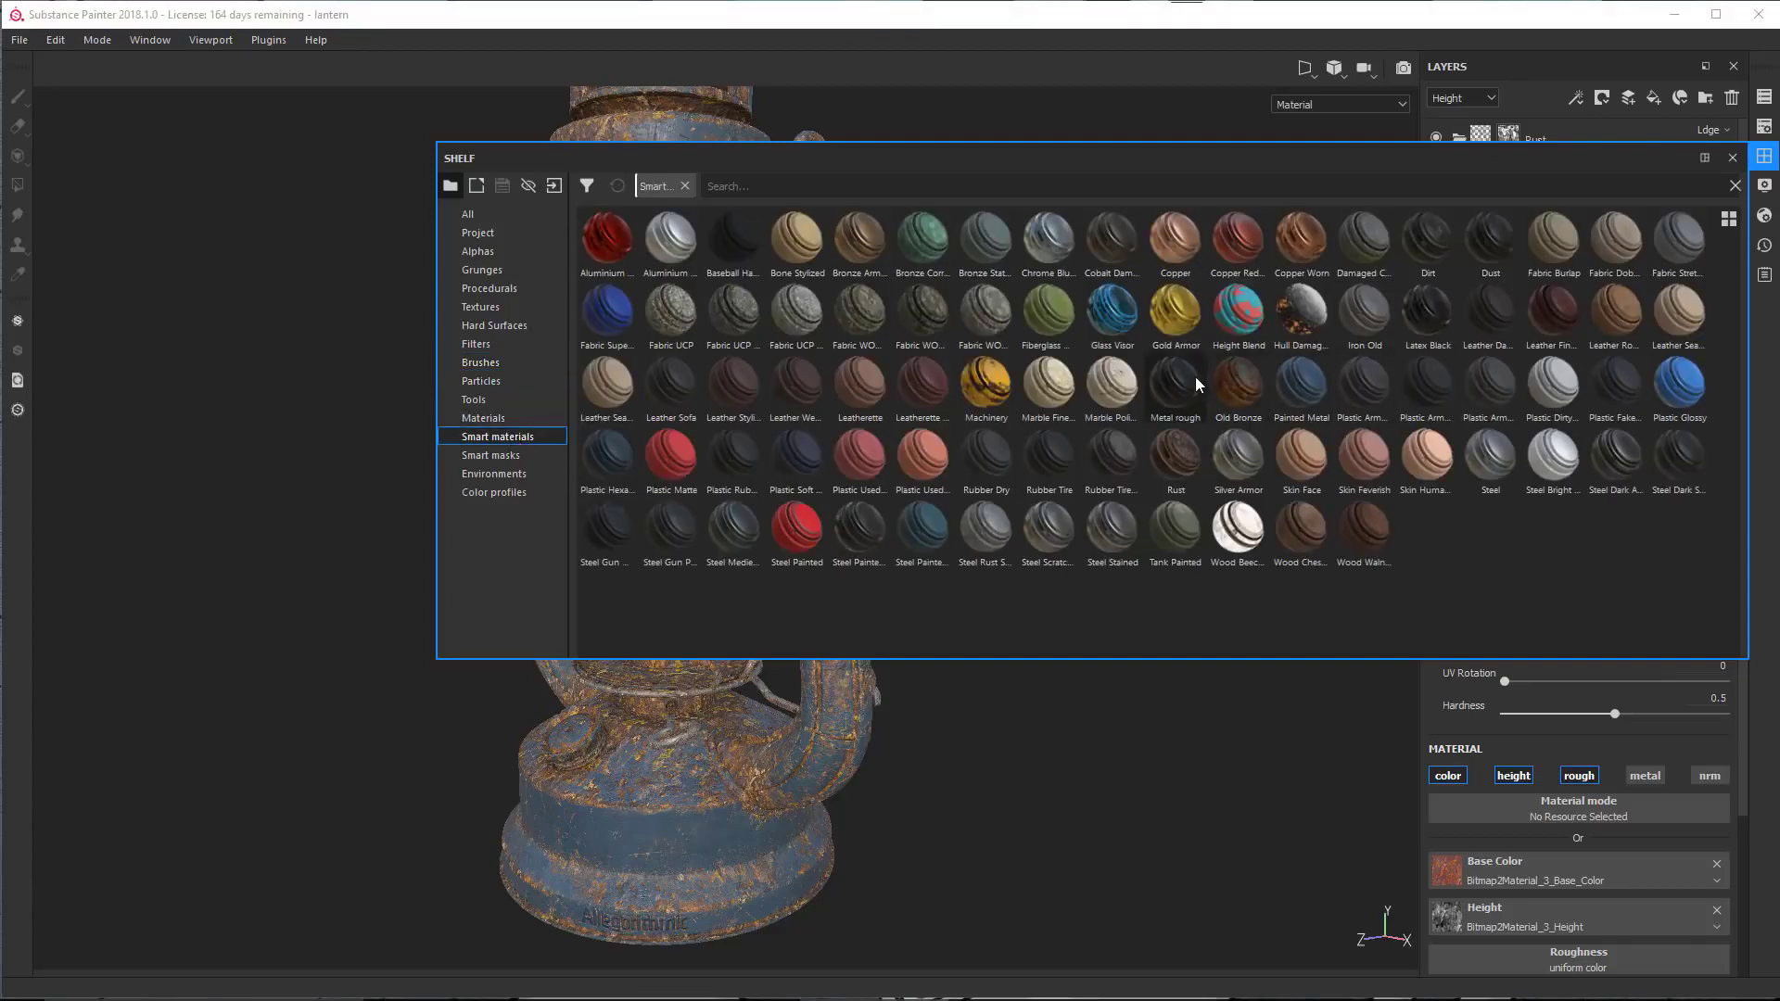
left_click_drag(1194, 376, 1611, 130)
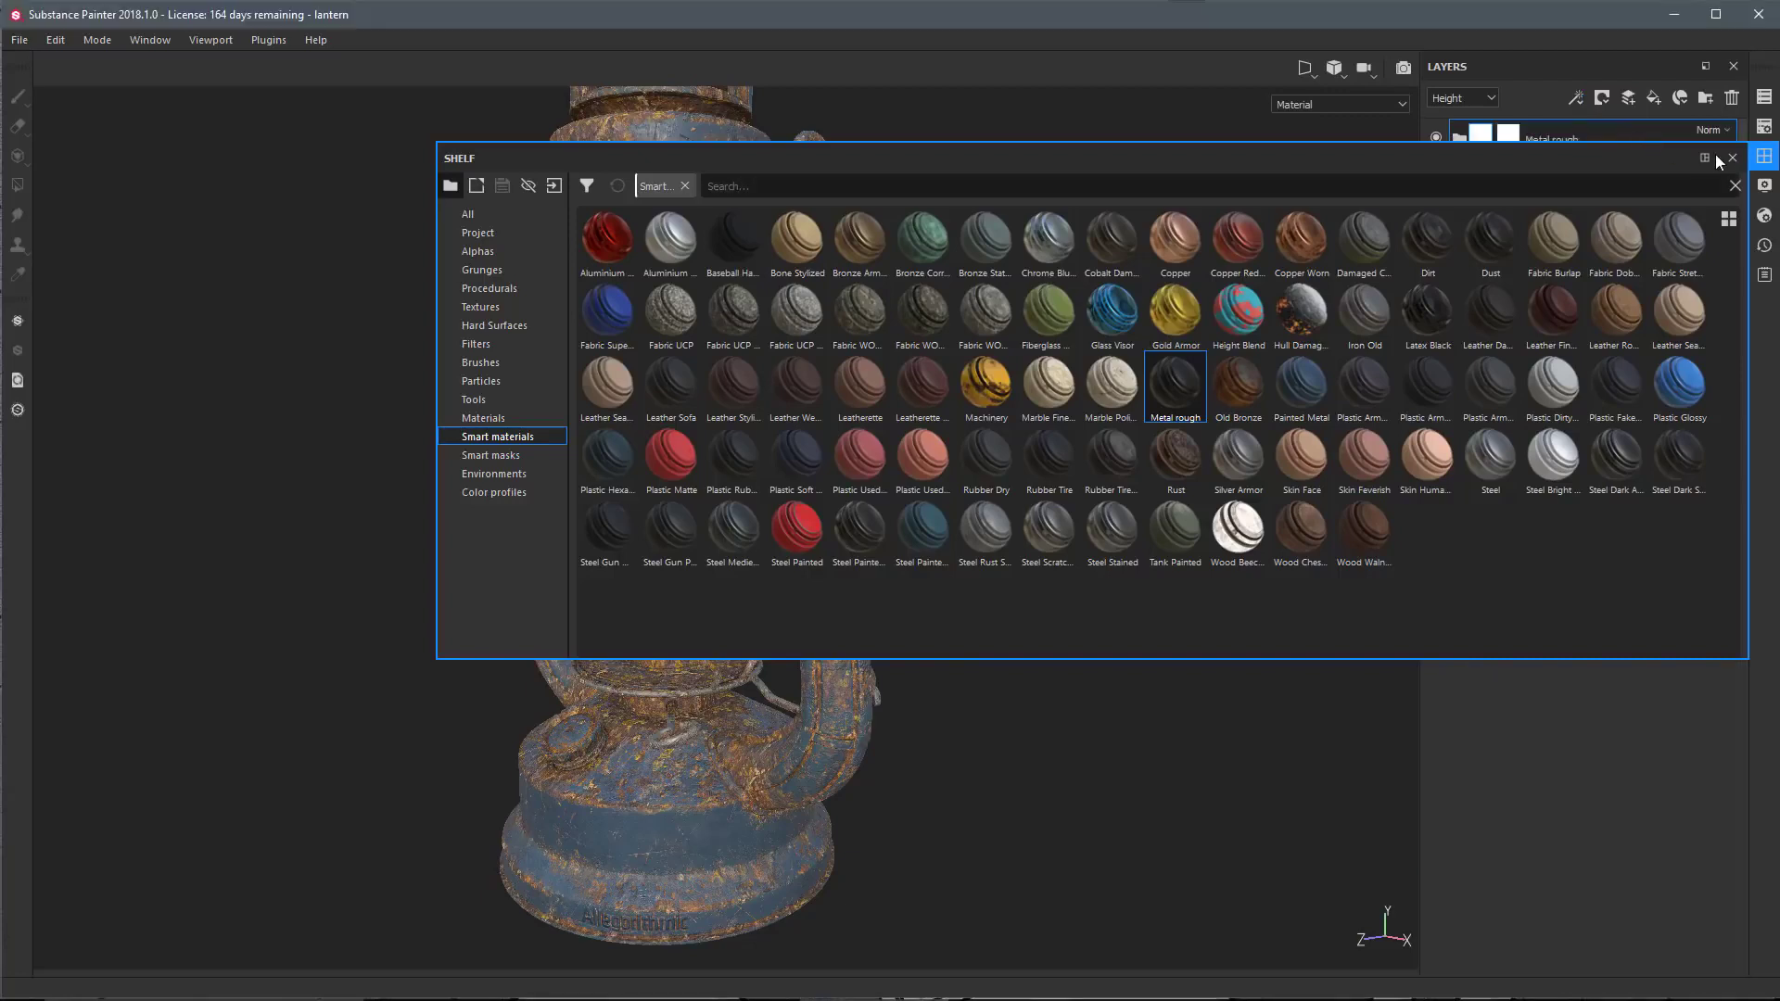
left_click(1733, 158)
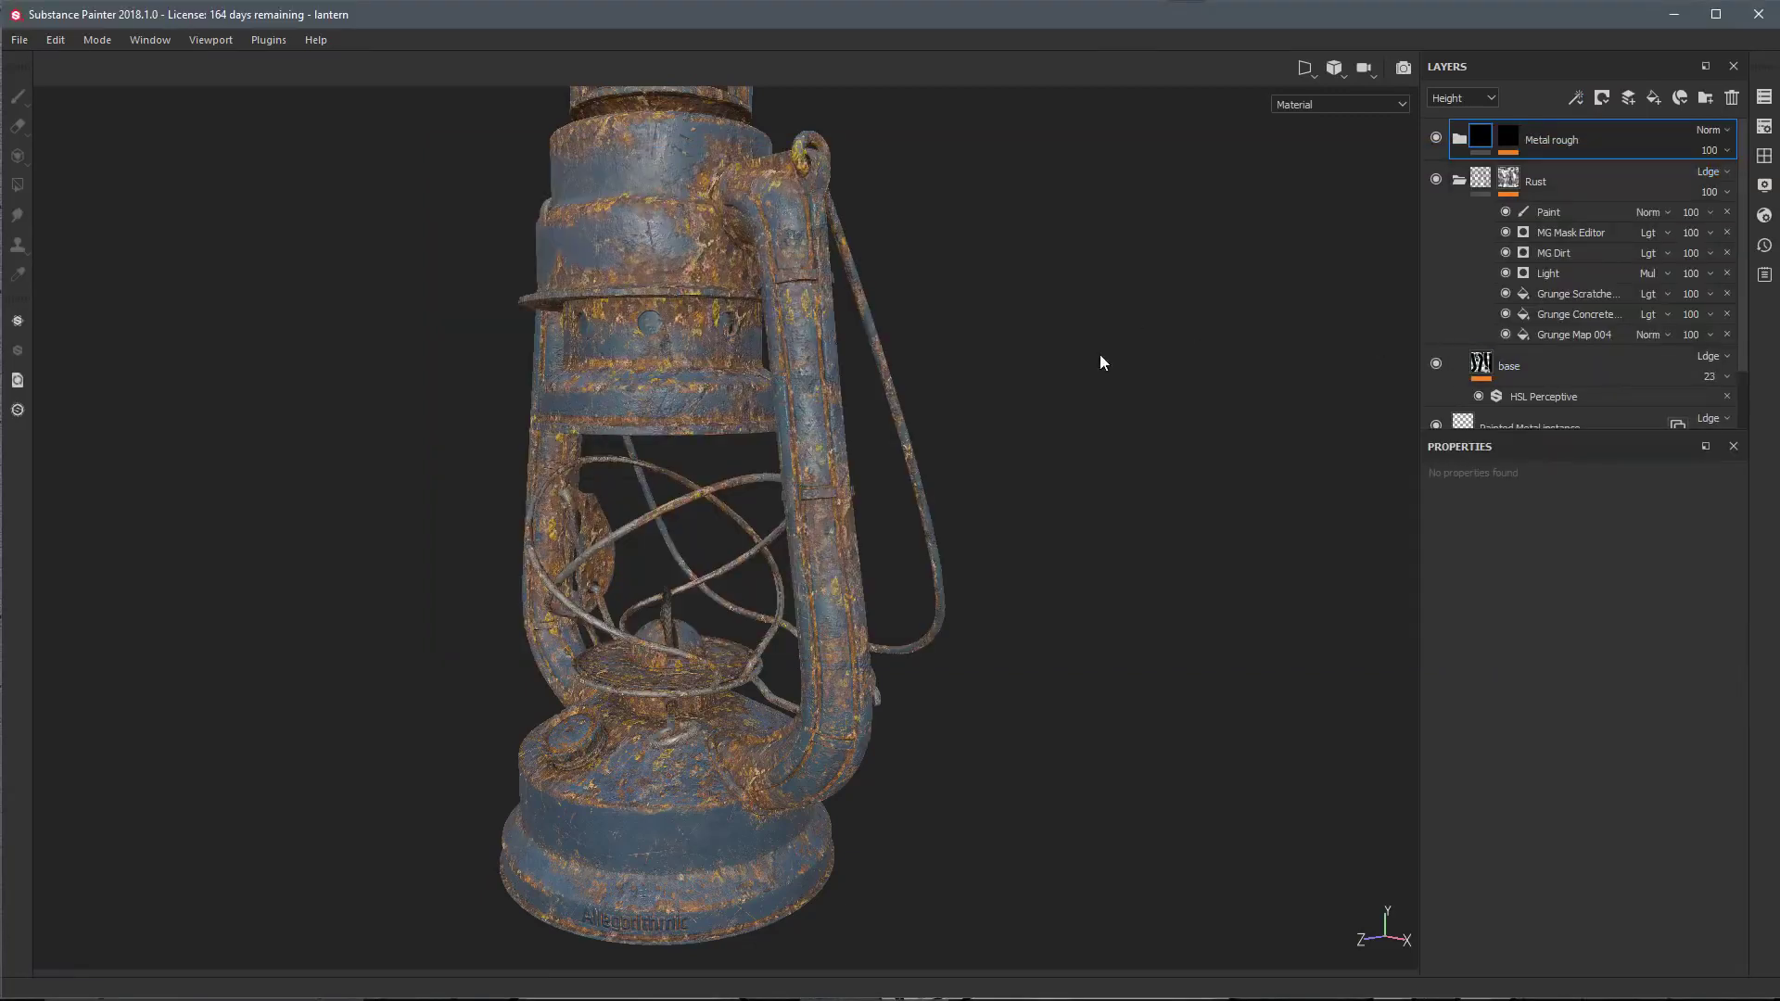
Add the carrying handle's yellow ID color to the Metal rough folder's color selection mask
left_click_drag(1102, 362, 955, 471, "alt")
right_click_drag(955, 471, 1117, 552, "alt")
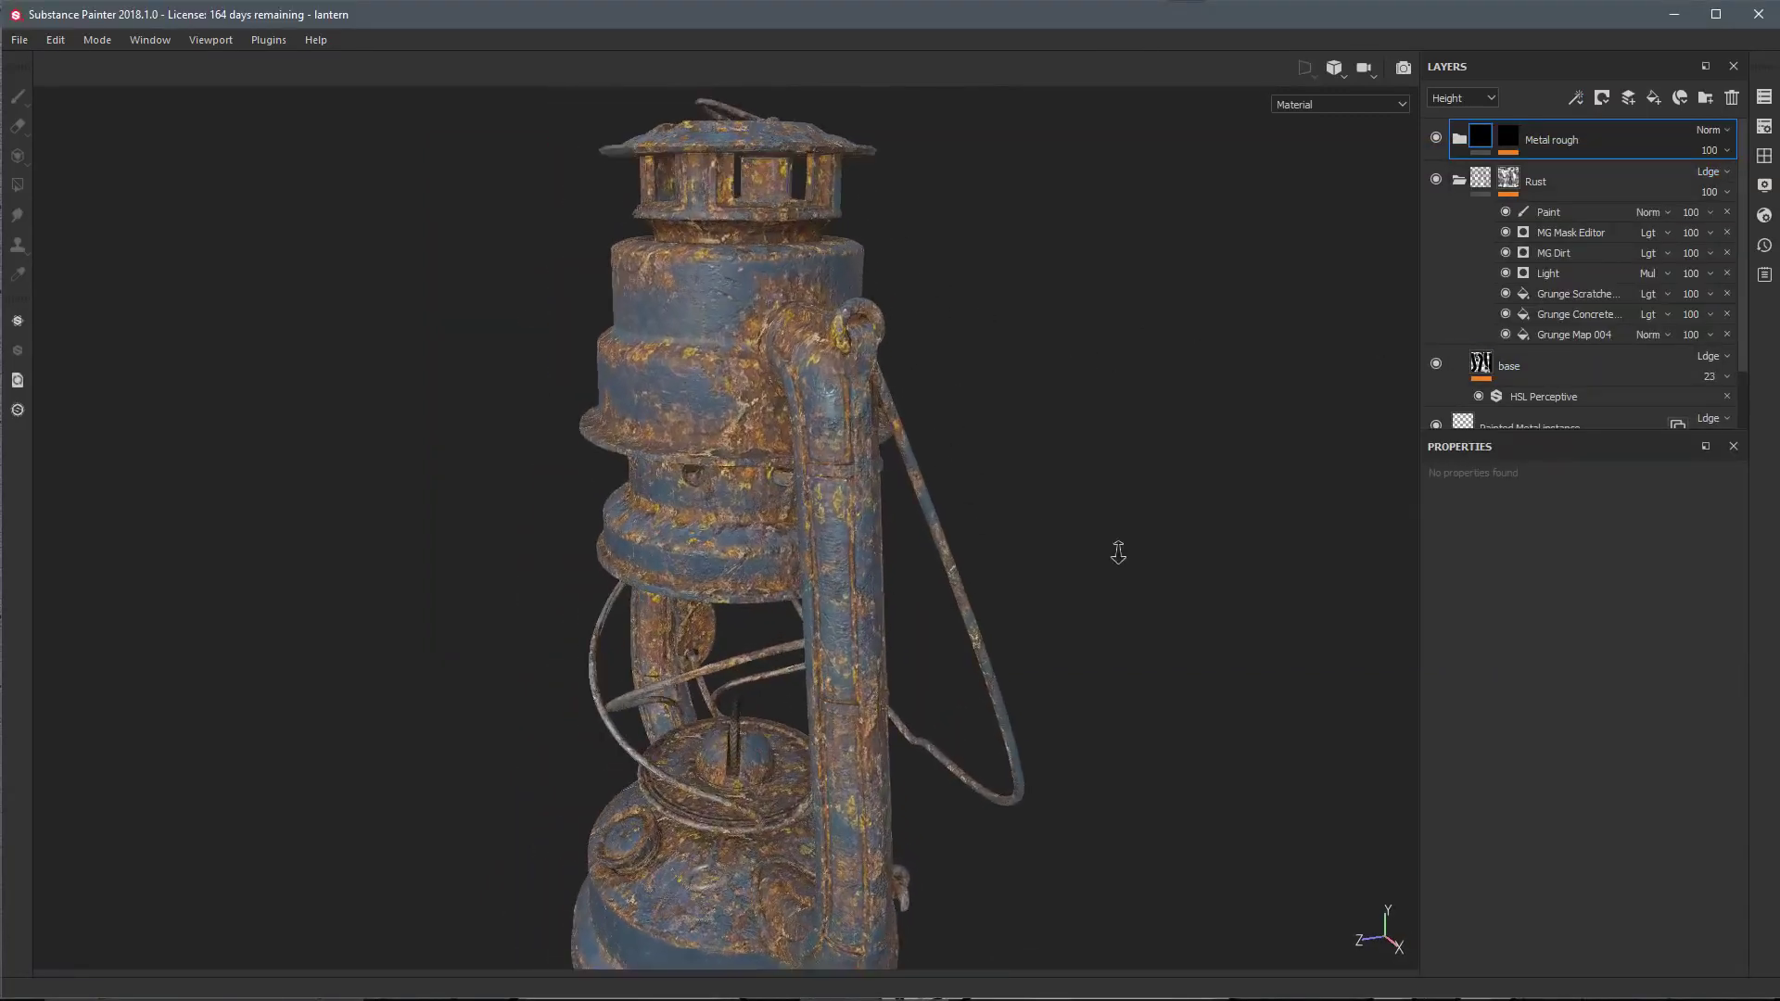
left_click(1508, 136)
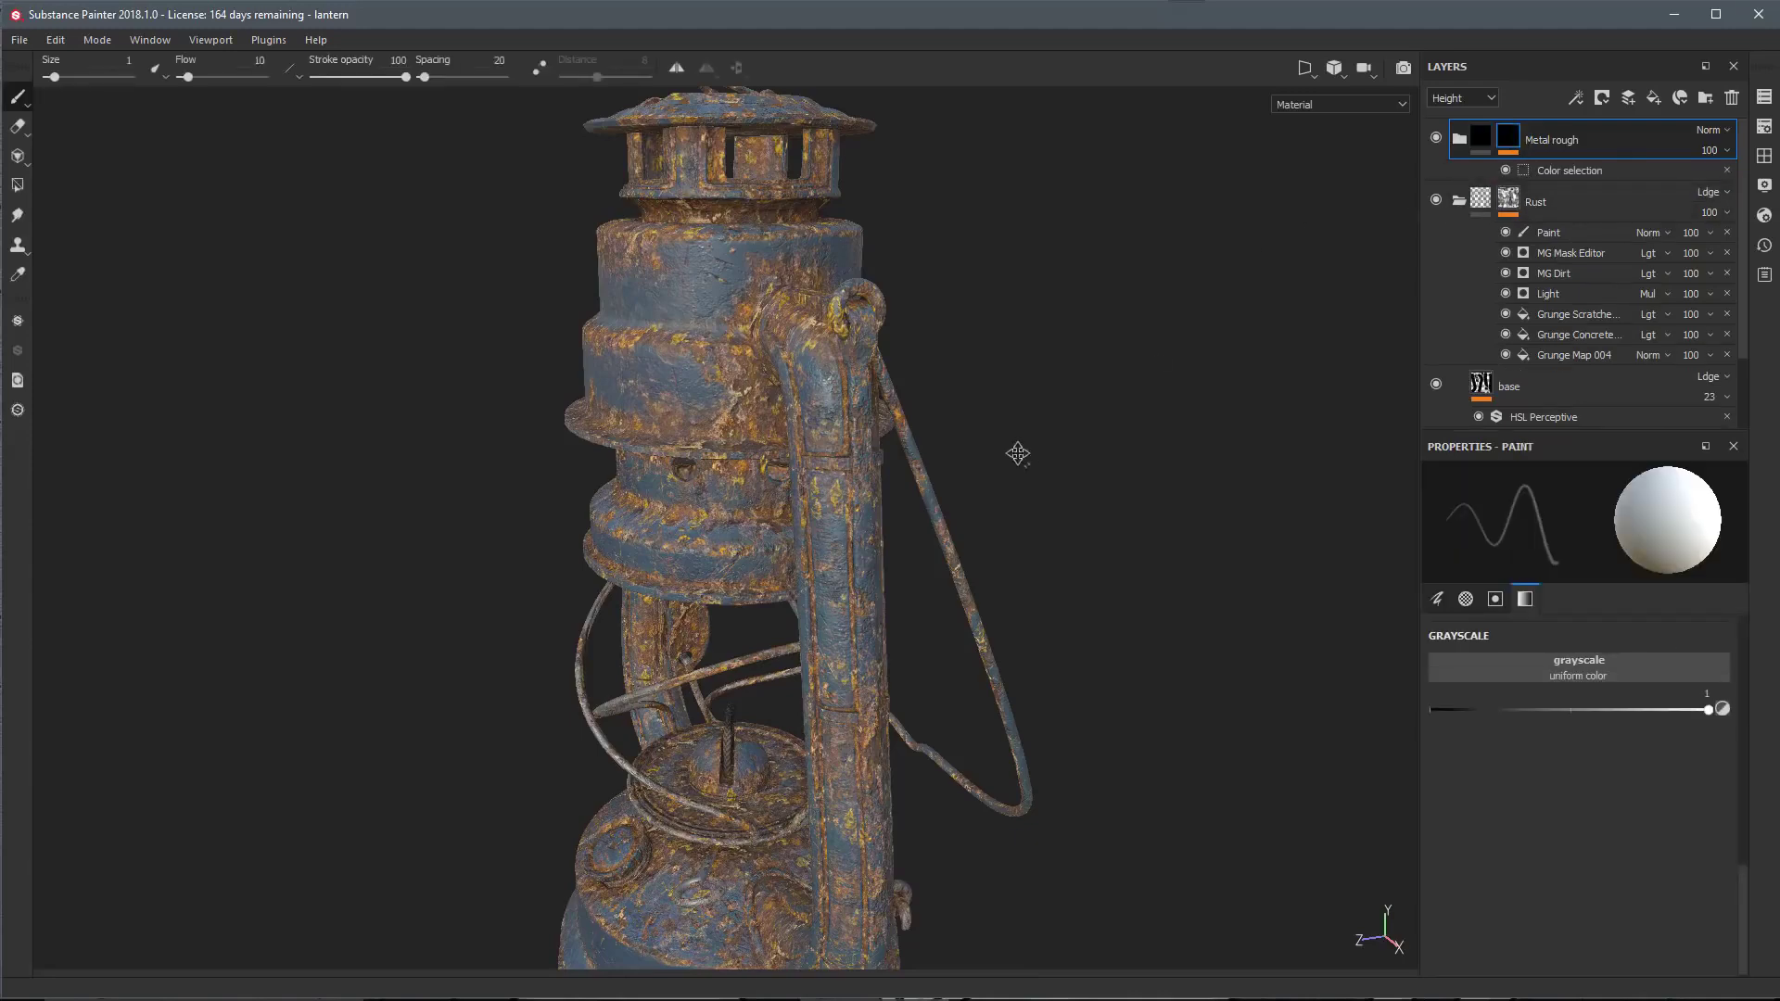
left_click(1458, 138)
left_click(1563, 170)
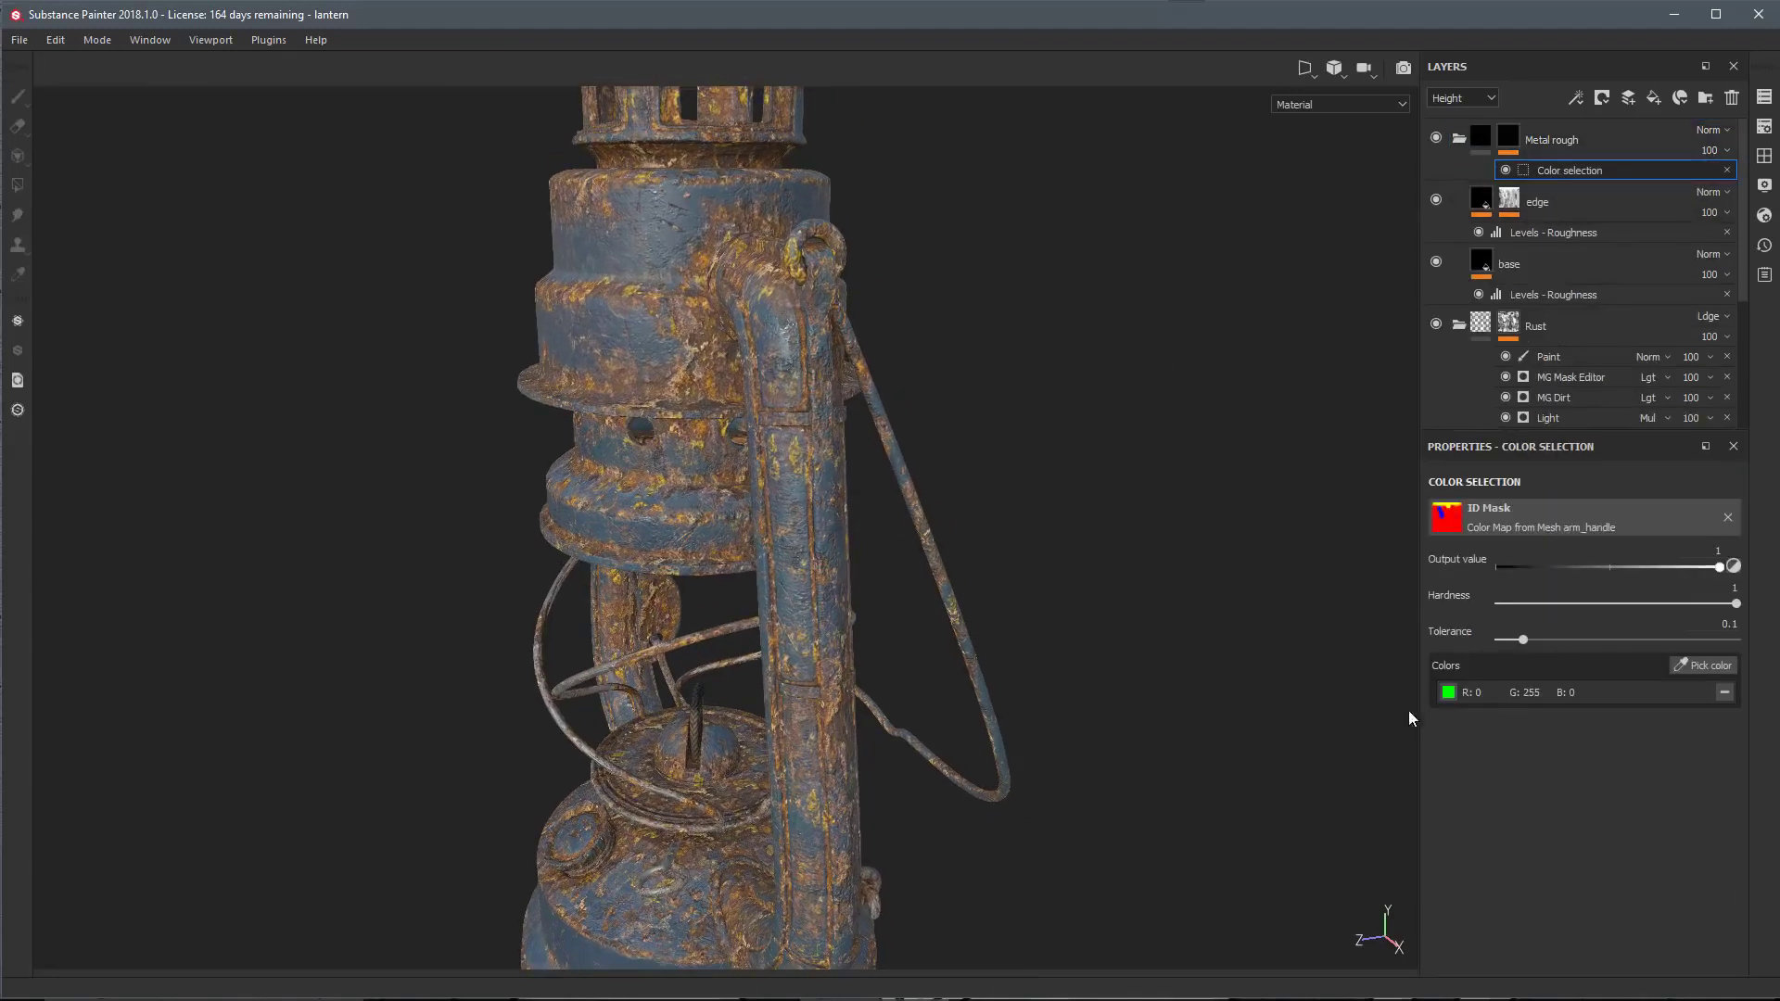
left_click(1697, 666)
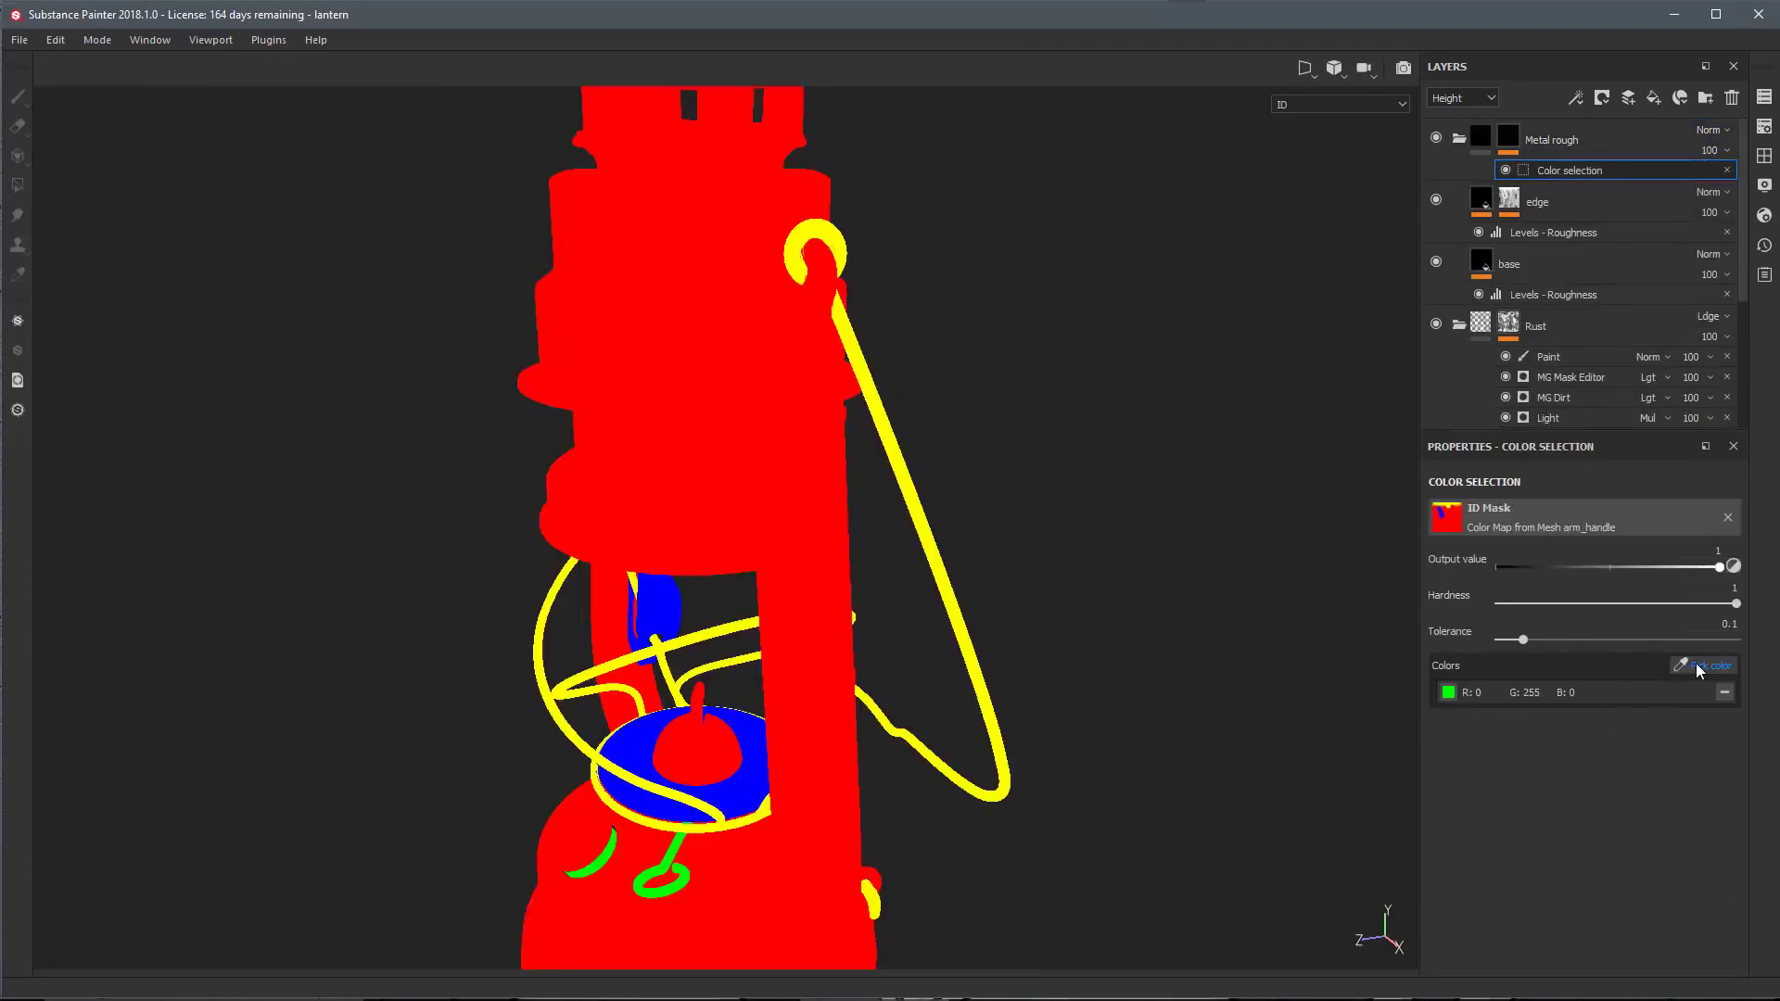
left_click(908, 468)
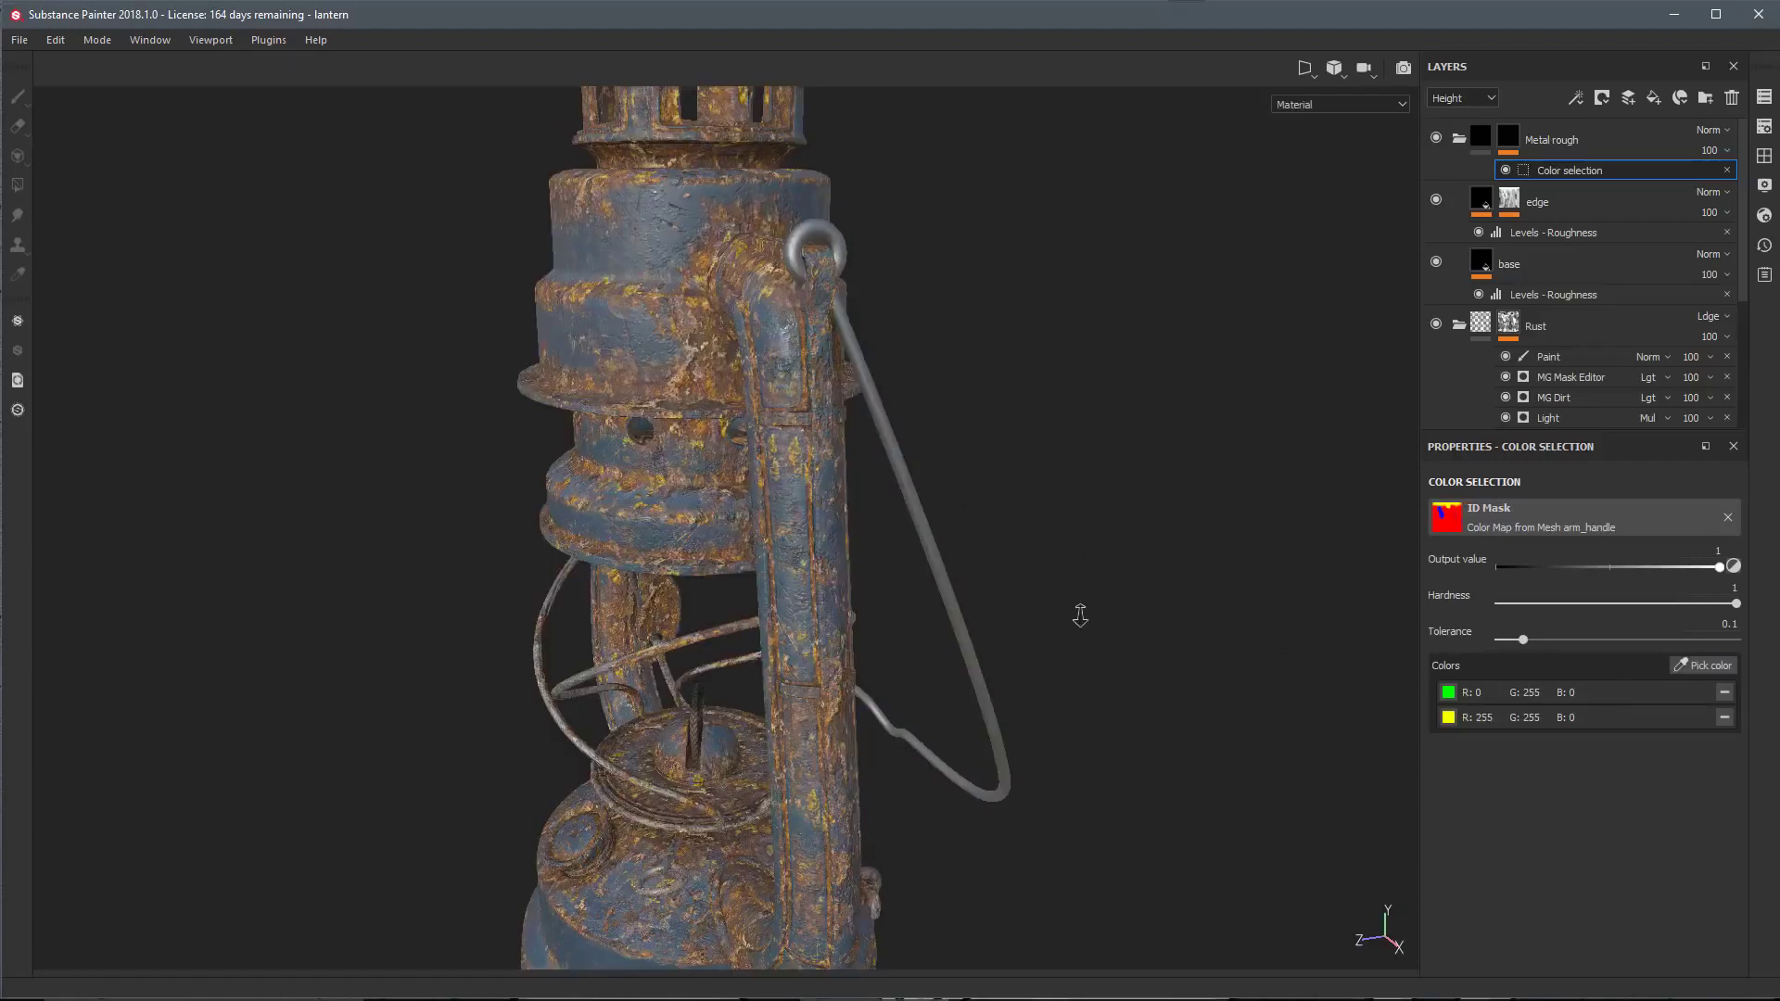
left_click_drag(1081, 608, 1025, 520, "alt")
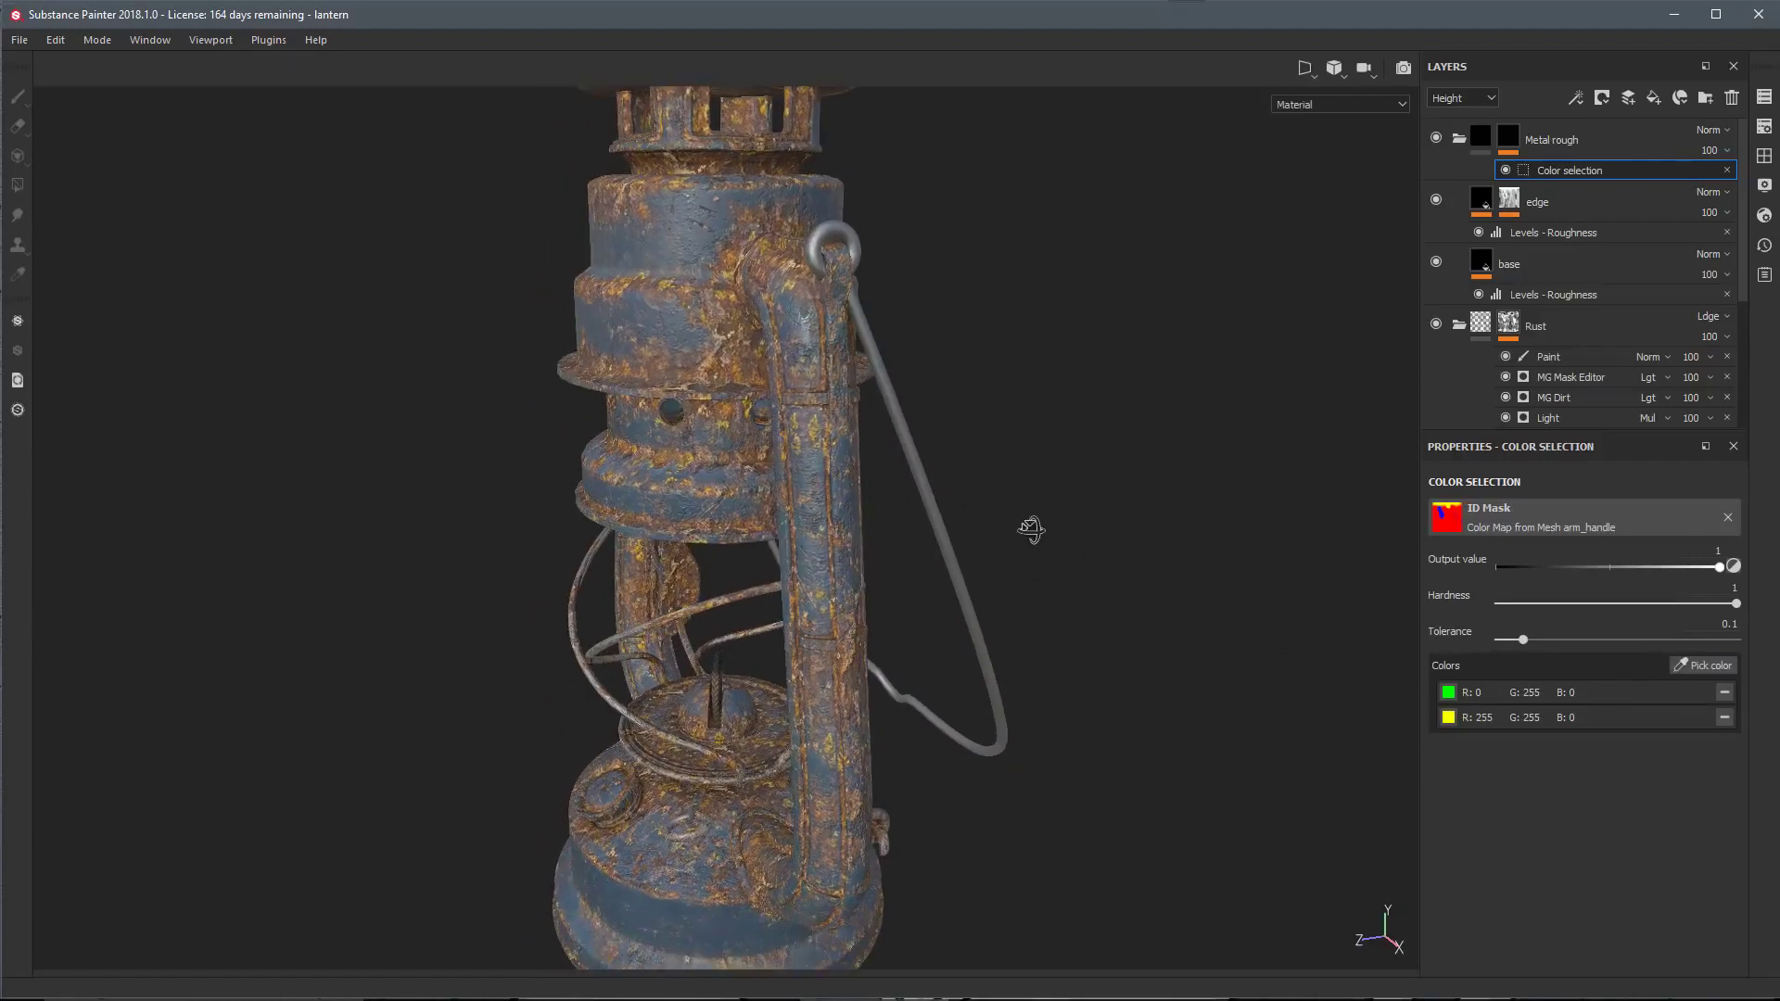
Move the arm_handle set's Rust folder above Metal rough and enable the metal channel on the rust base layer
left_click(1459, 138)
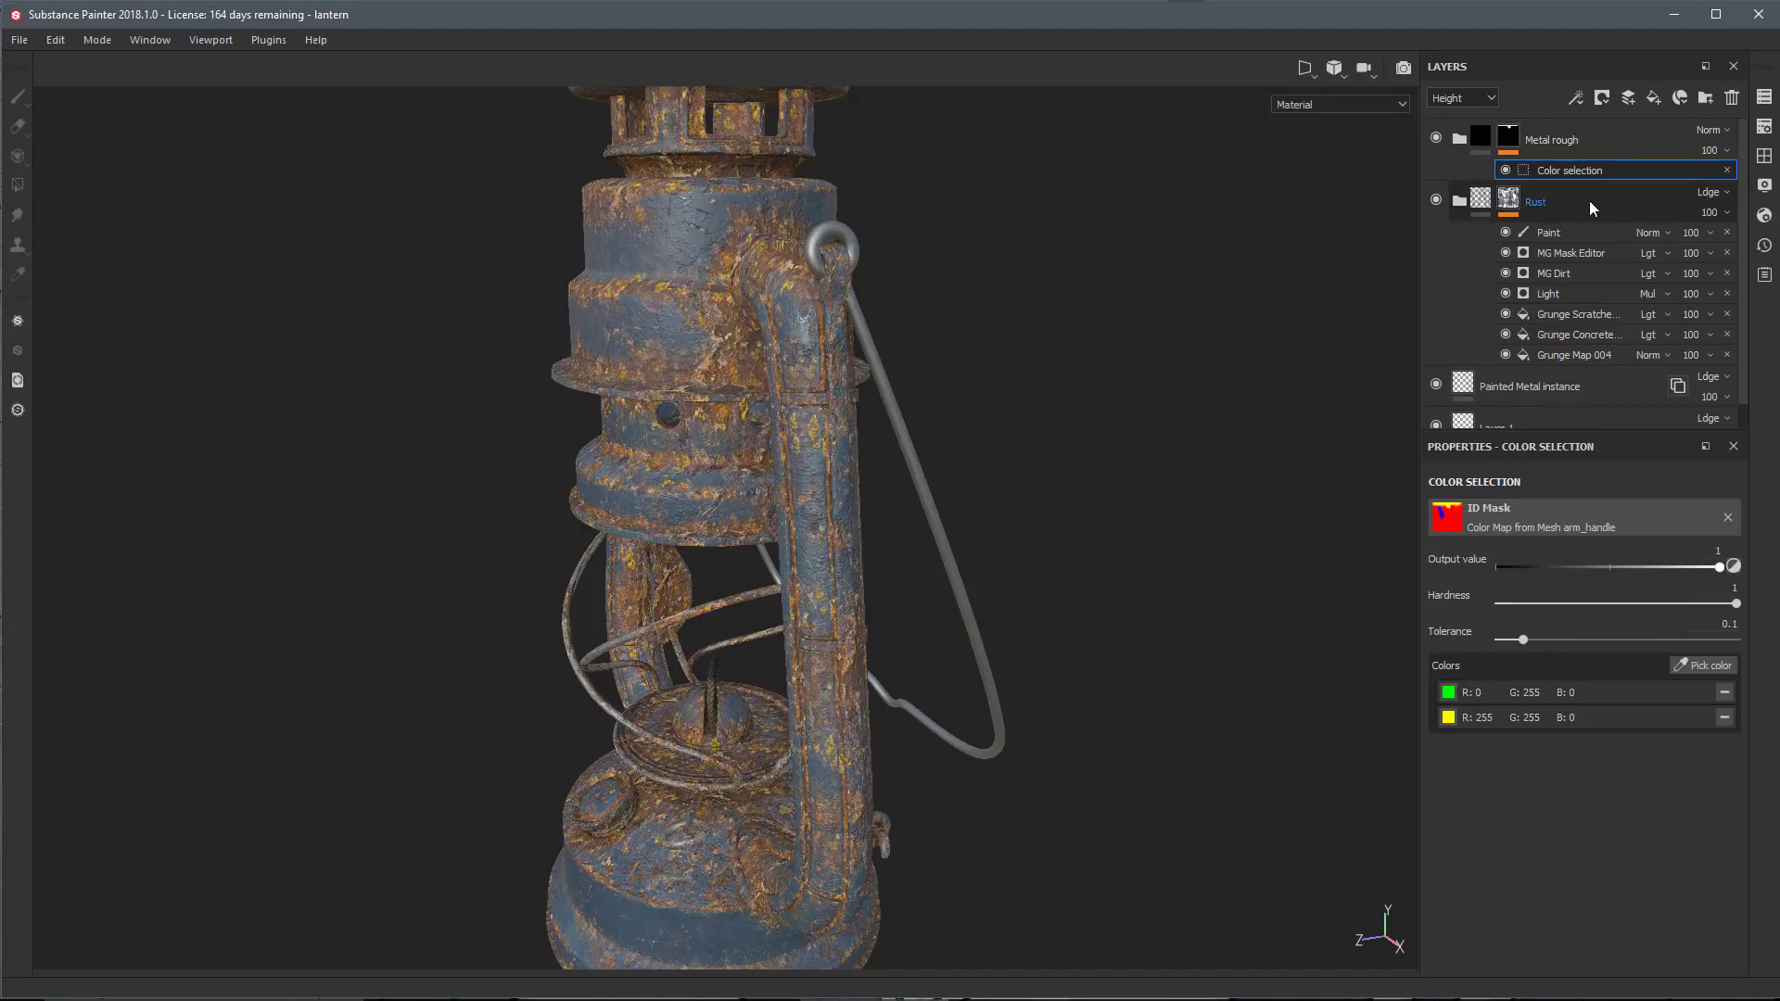
left_click_drag(1589, 201, 1588, 124)
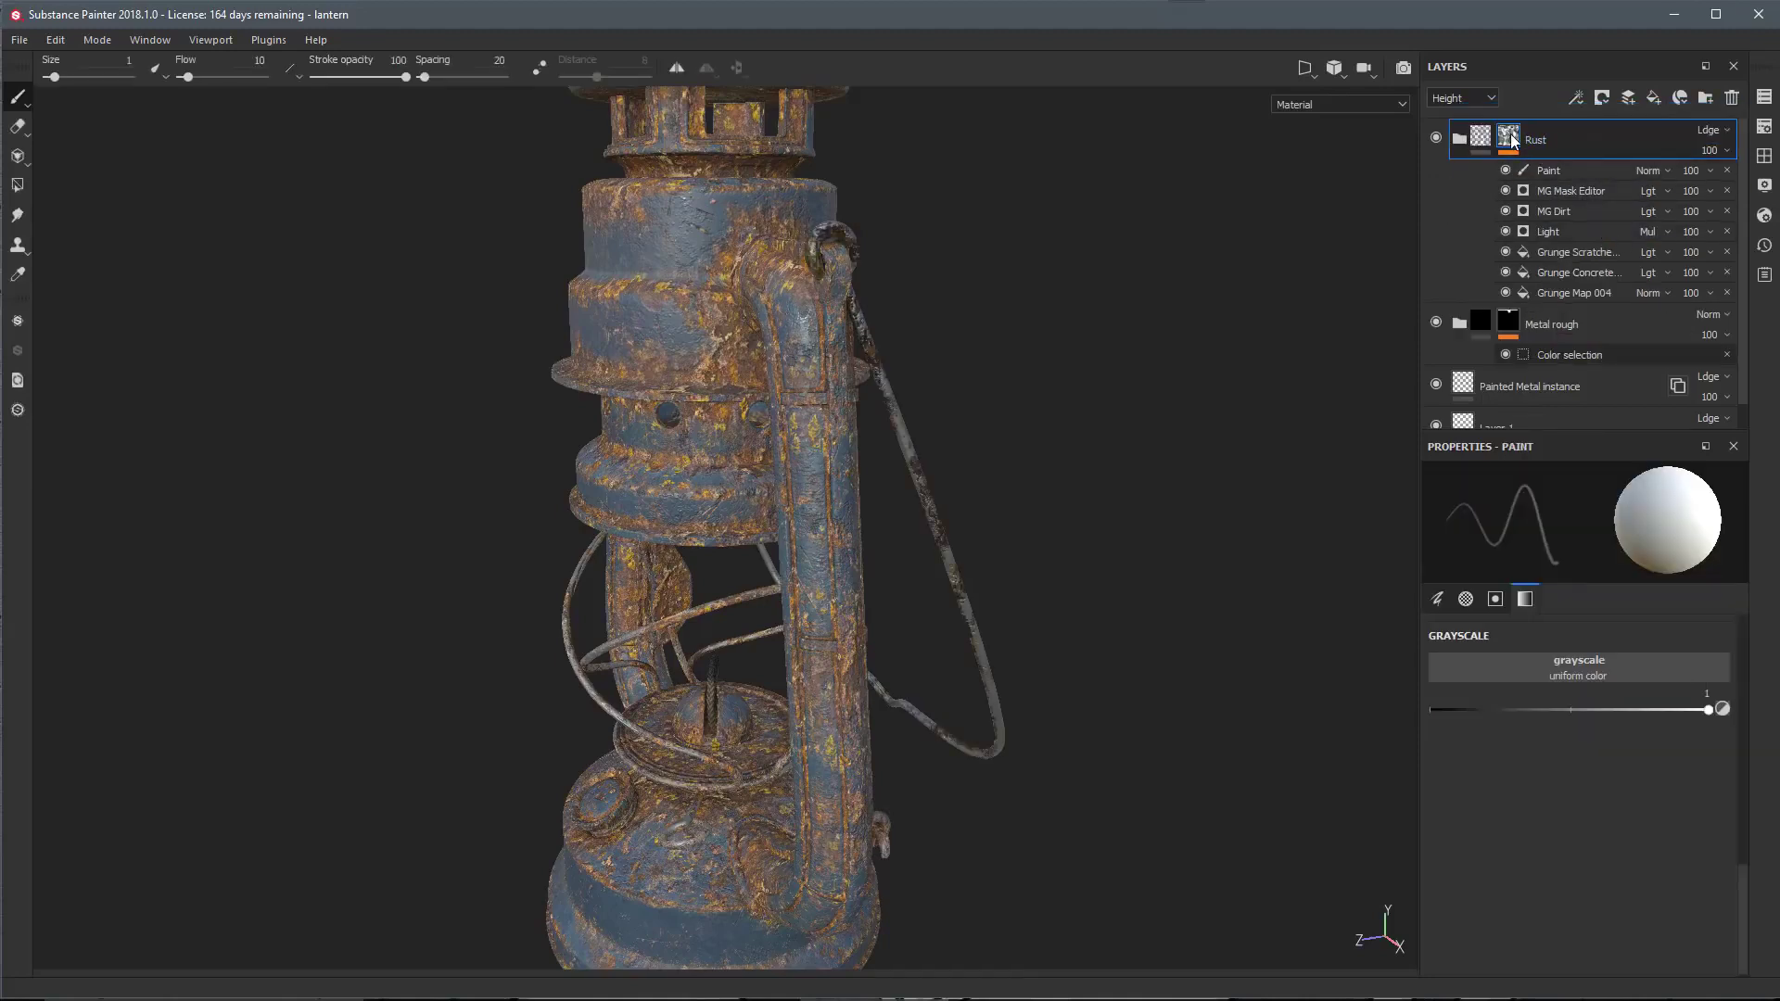
left_click(1459, 138)
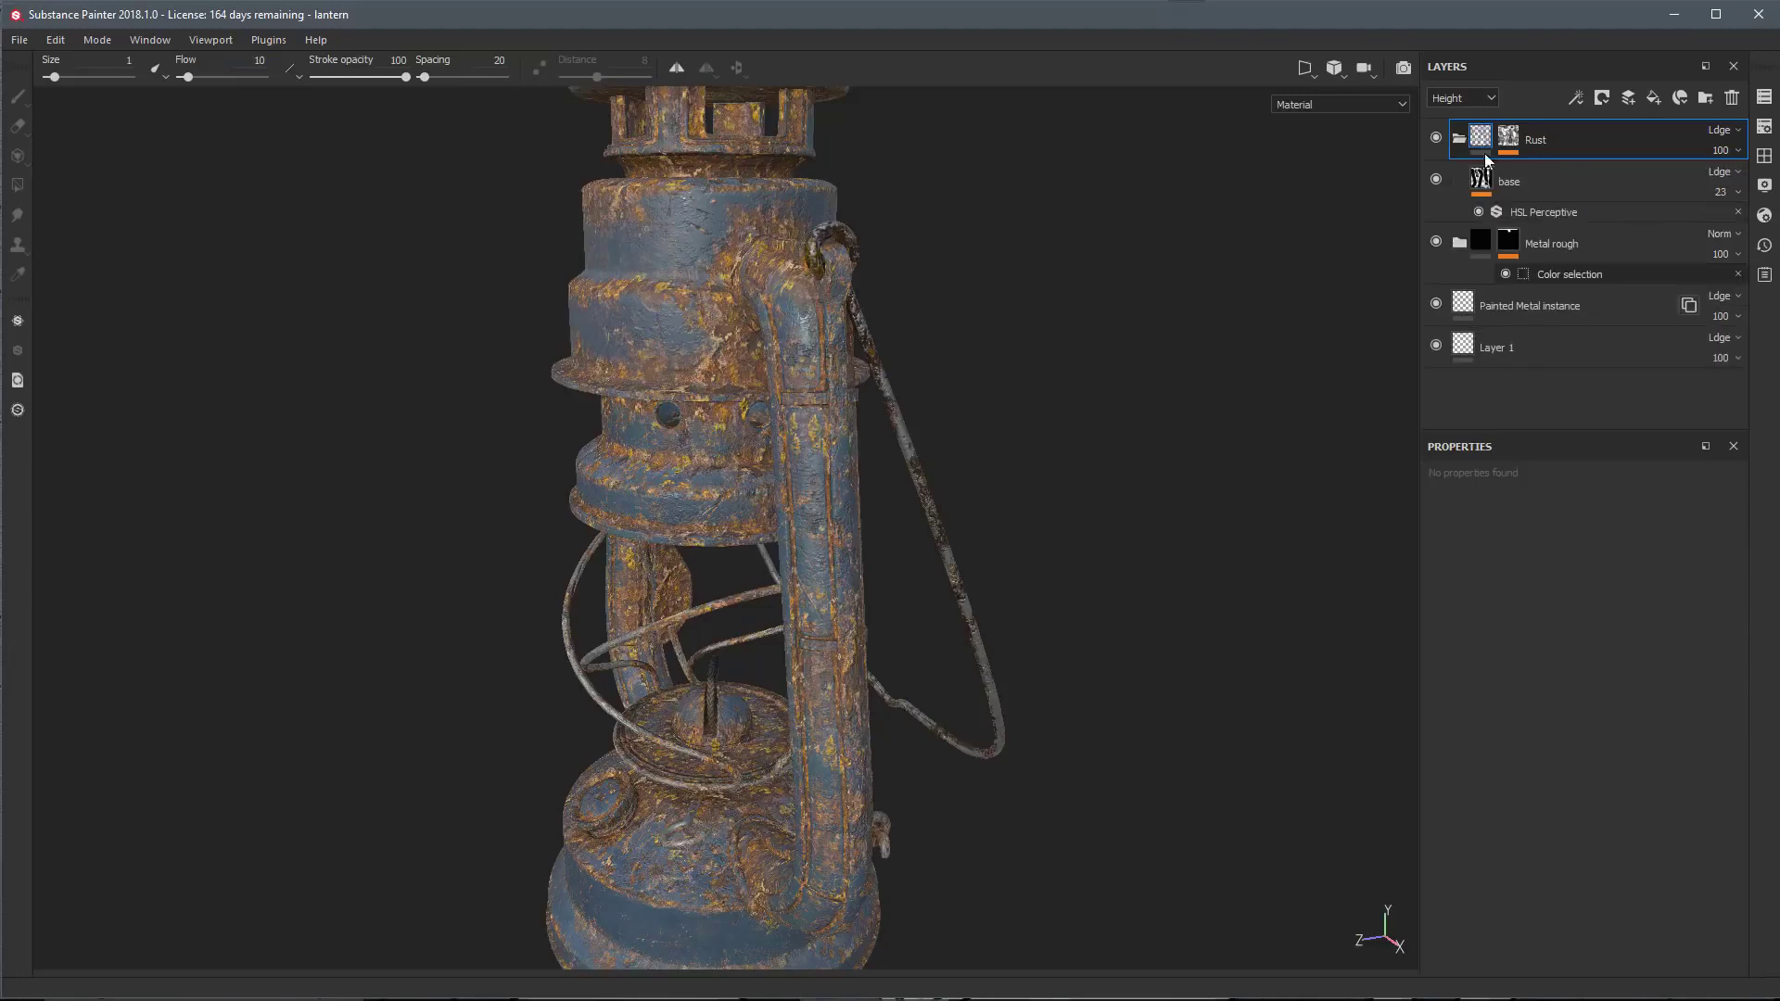
left_click(1483, 181)
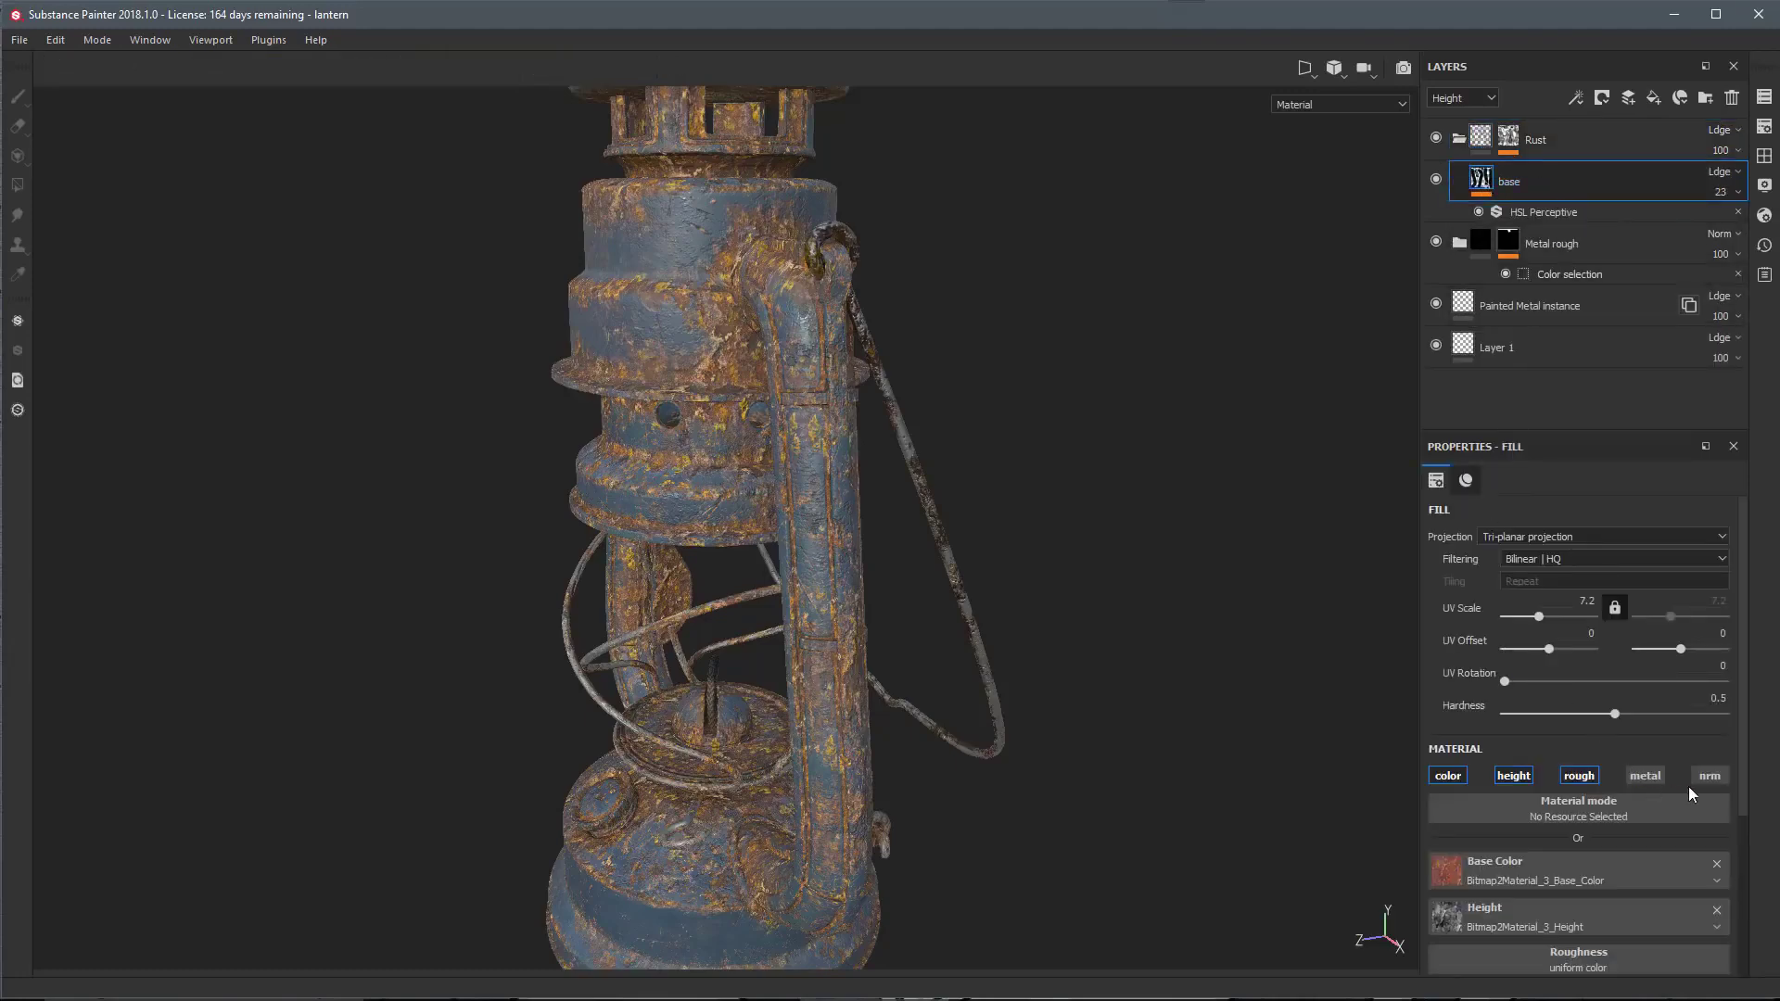
left_click(1655, 777)
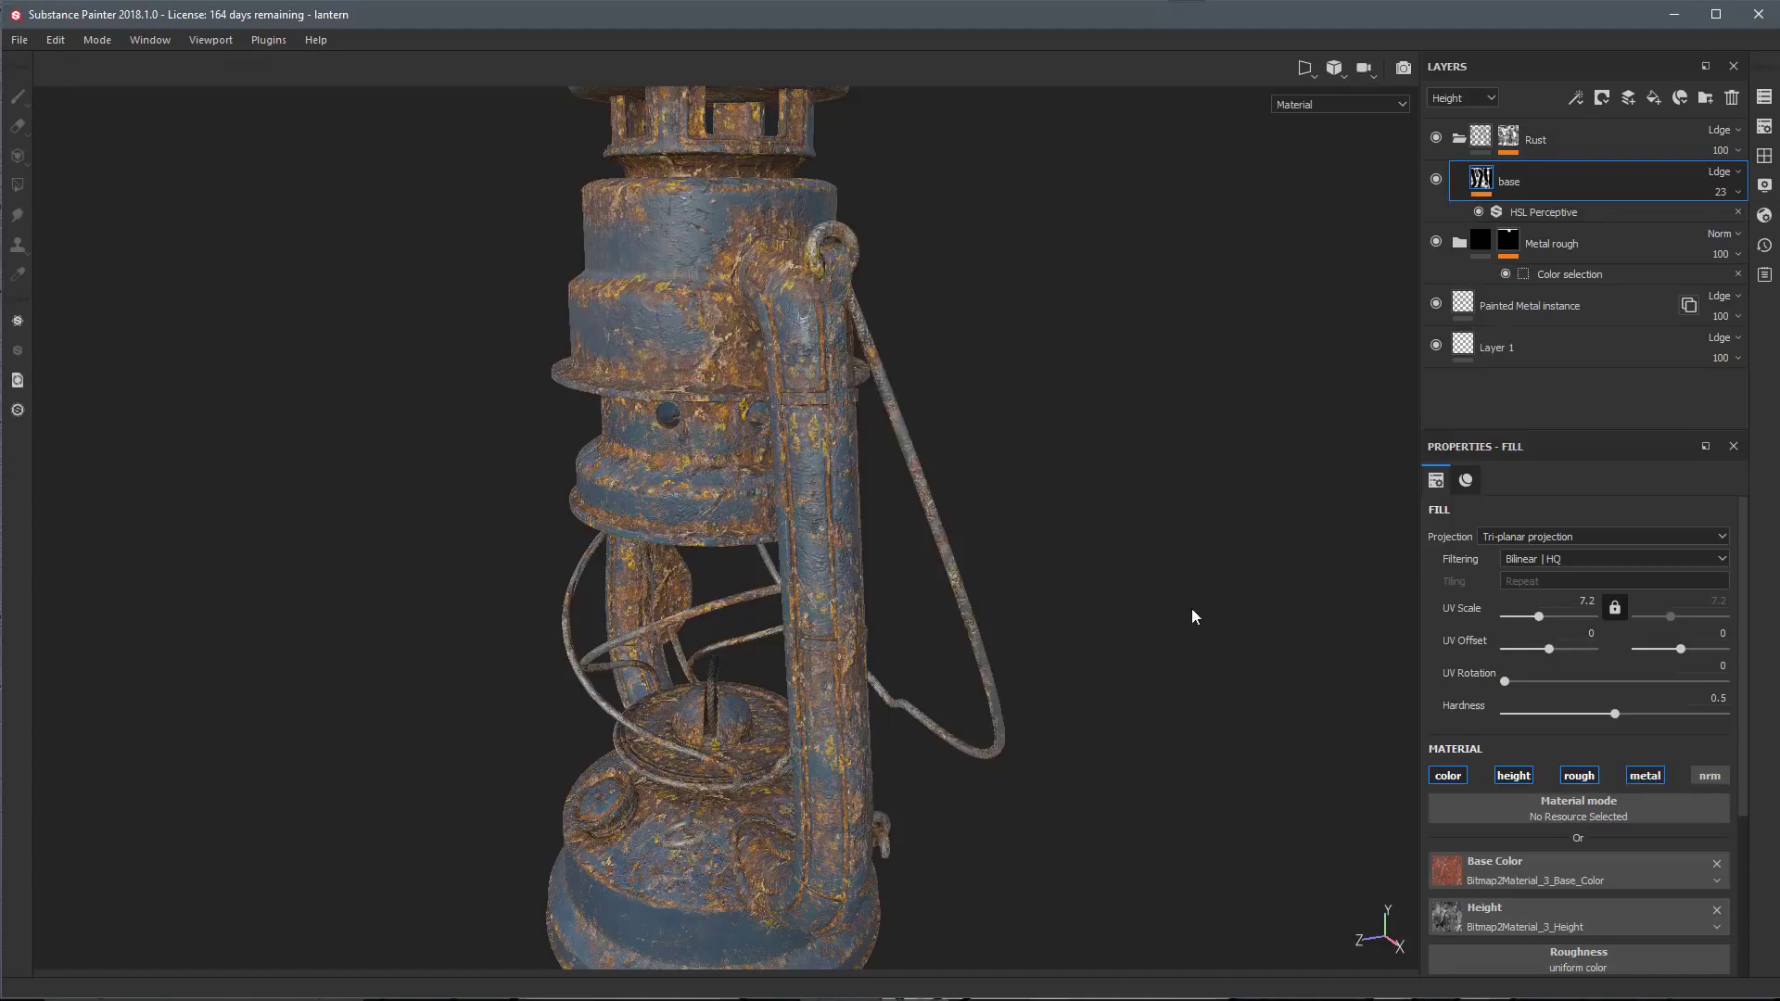
Select the lantern's top1 texture set and add the Metal rough smart material above its Rust folder
key("f")
left_click_drag(917, 377, 982, 588, "alt")
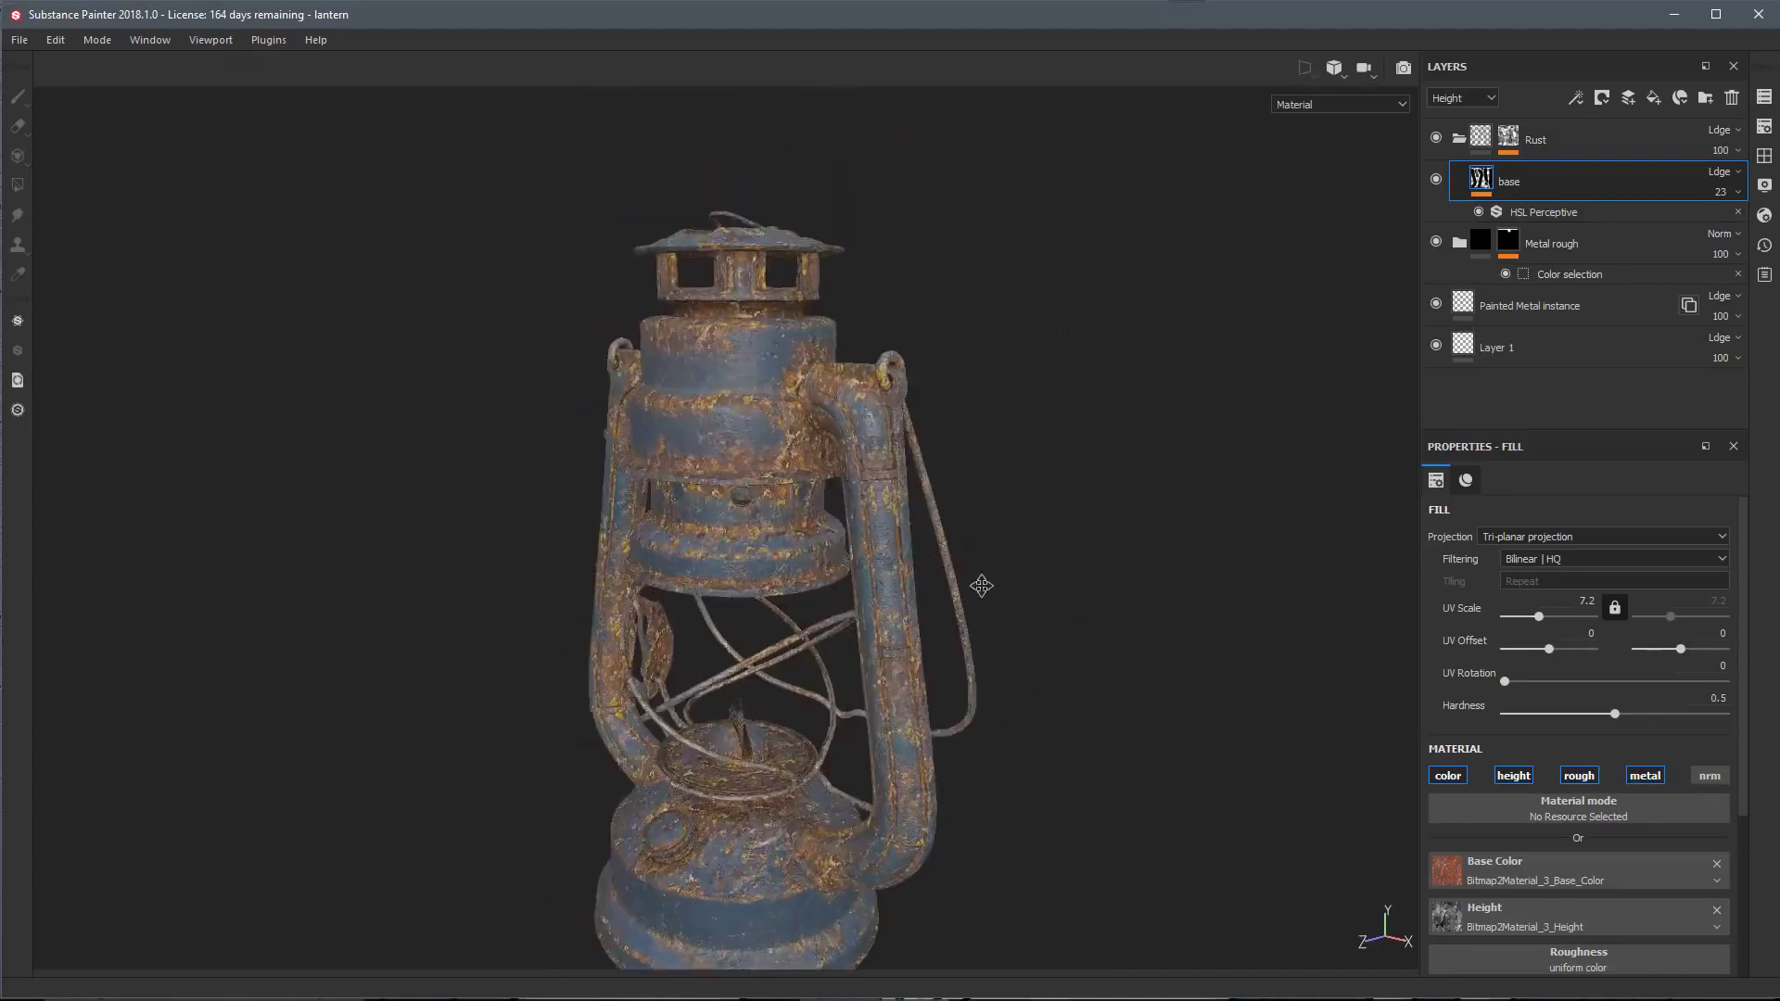
right_click_drag(981, 588, 1090, 334, "alt")
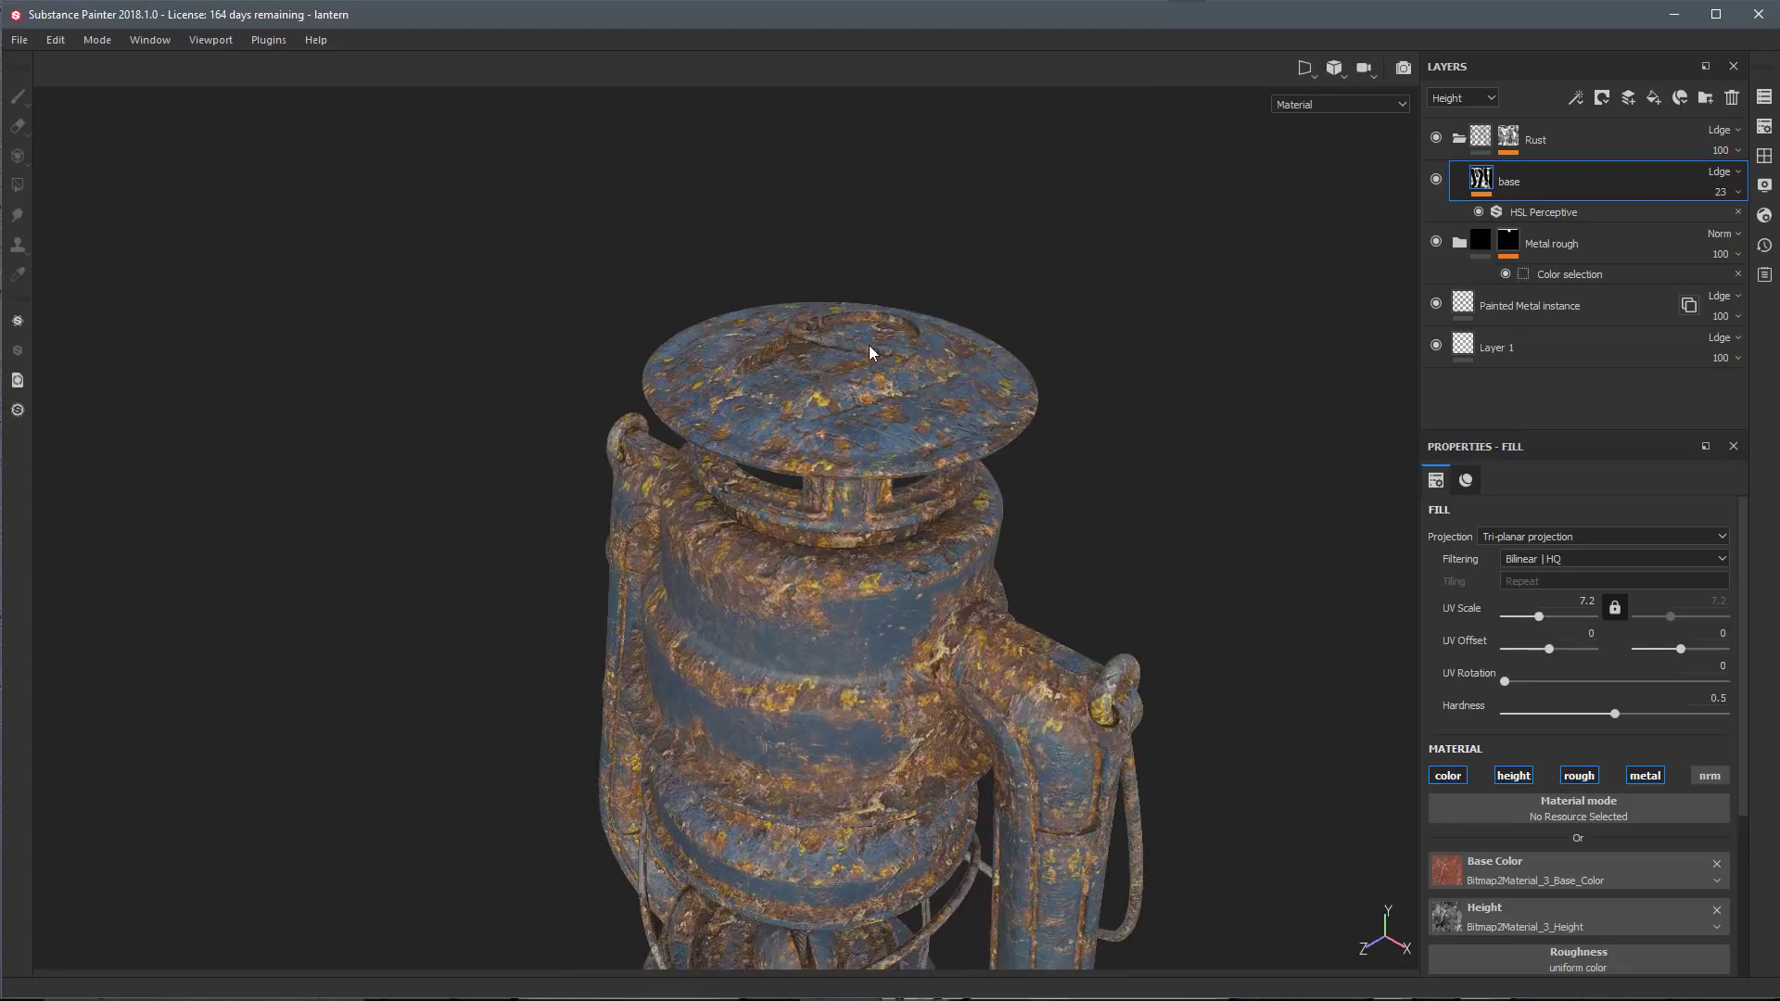
key("ctrl+alt")
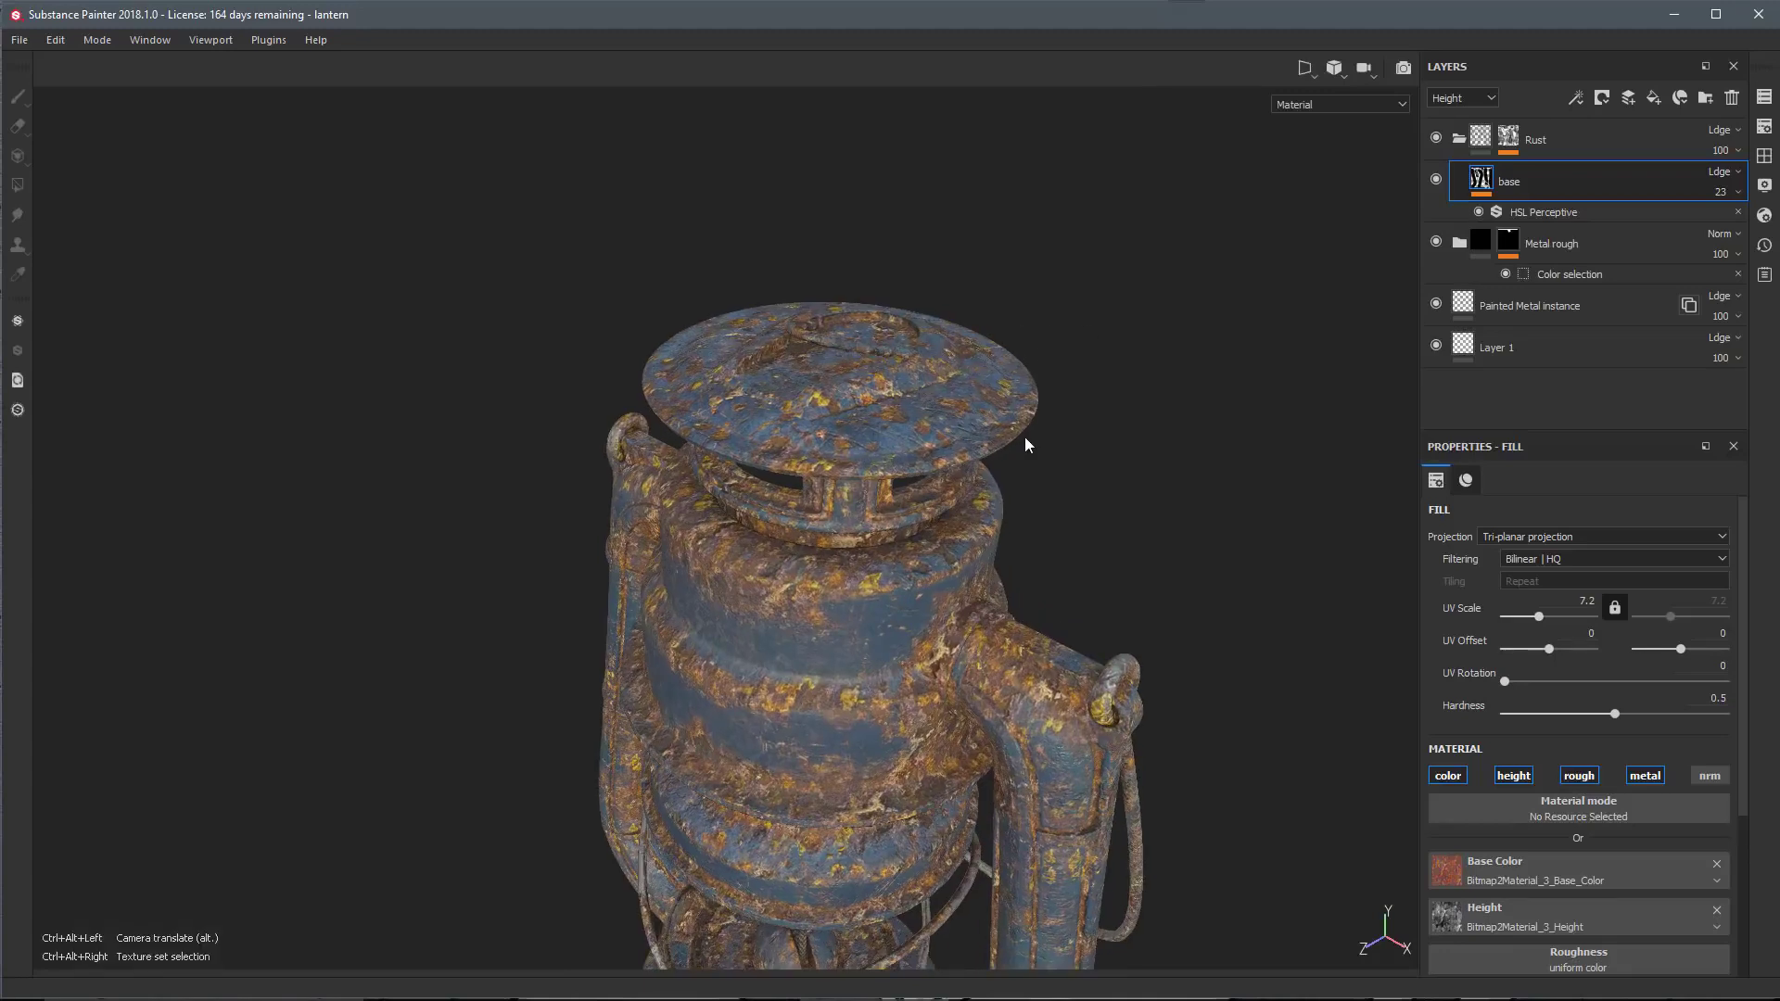
key("ctrl+z")
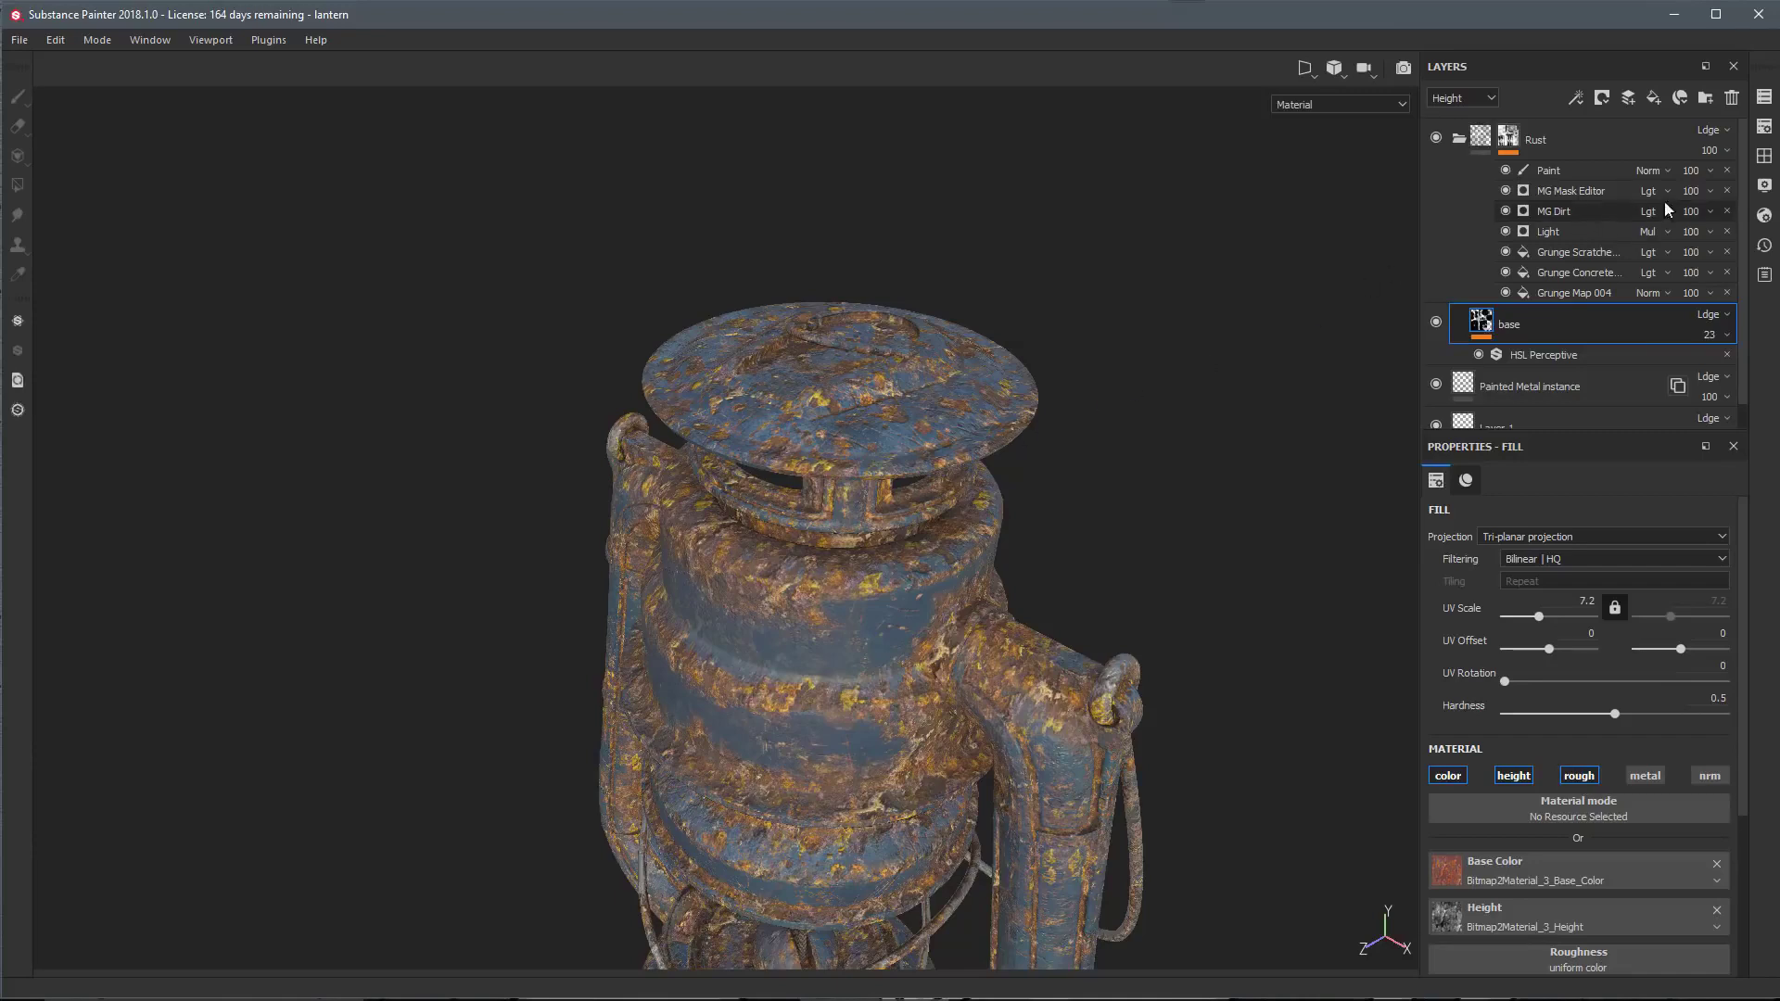
left_click(1764, 155)
left_click_drag(1175, 382, 1560, 120)
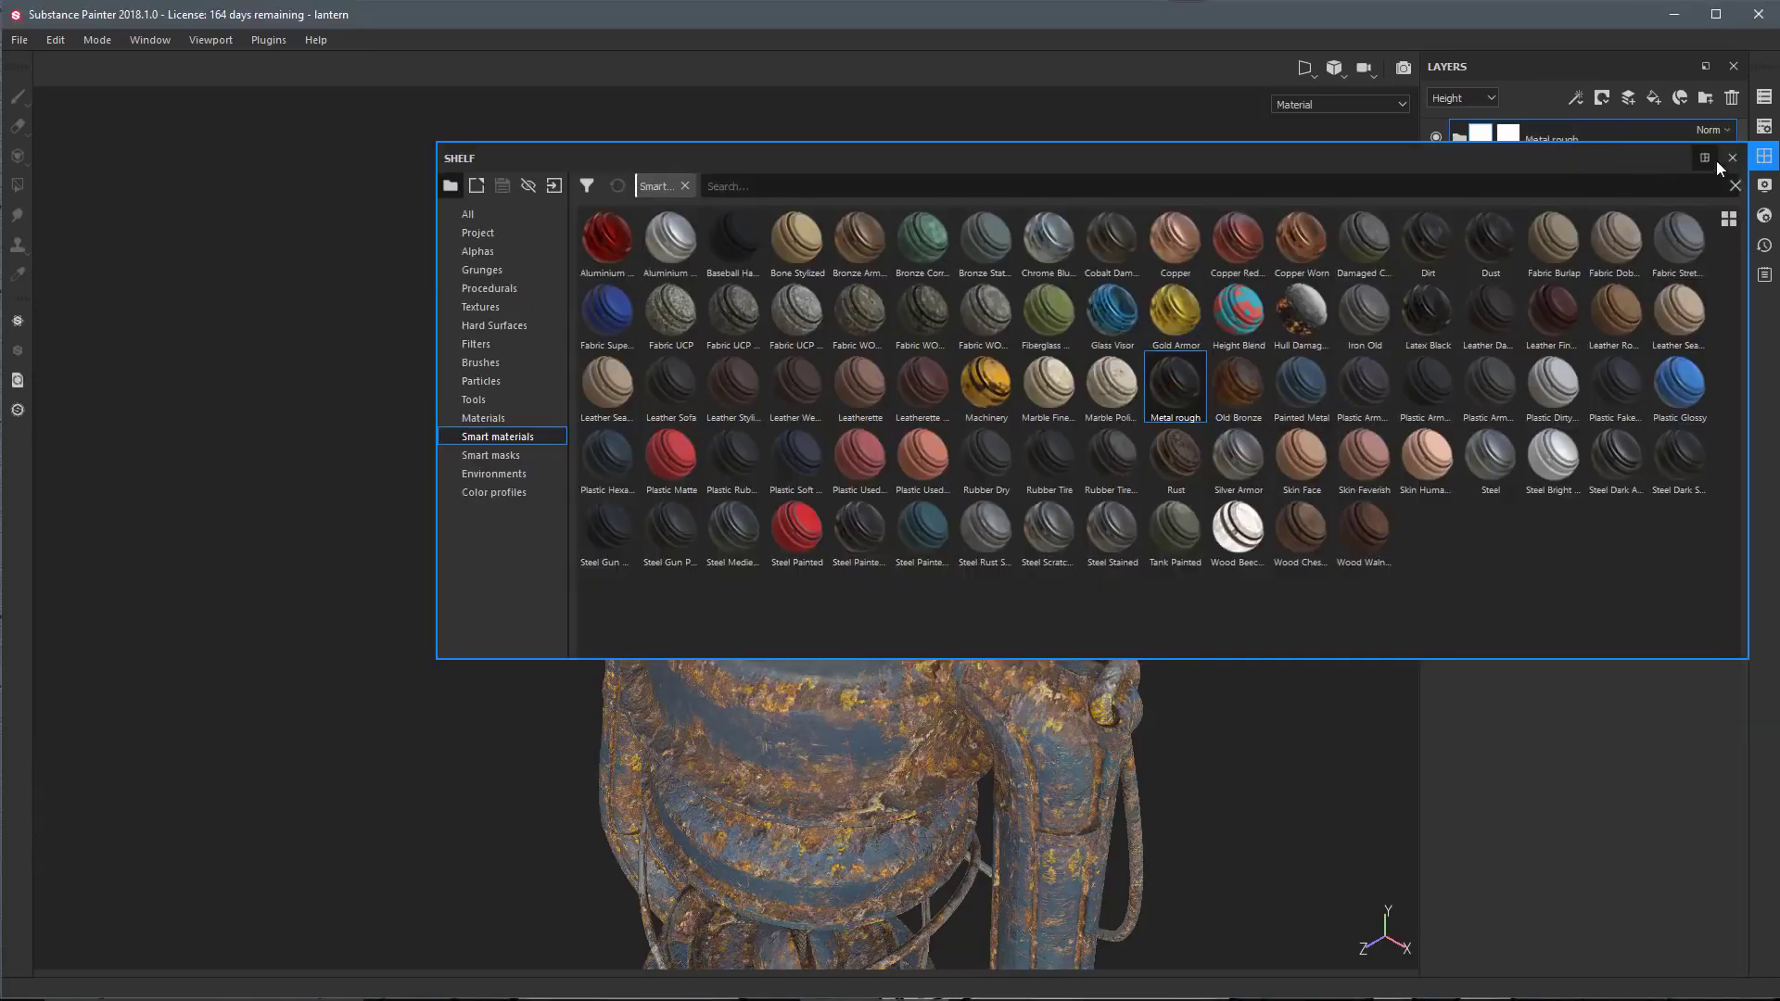
Place the top1 set's Rust folder above Metal rough and enable the metal channel on its base layer
left_click(1561, 177)
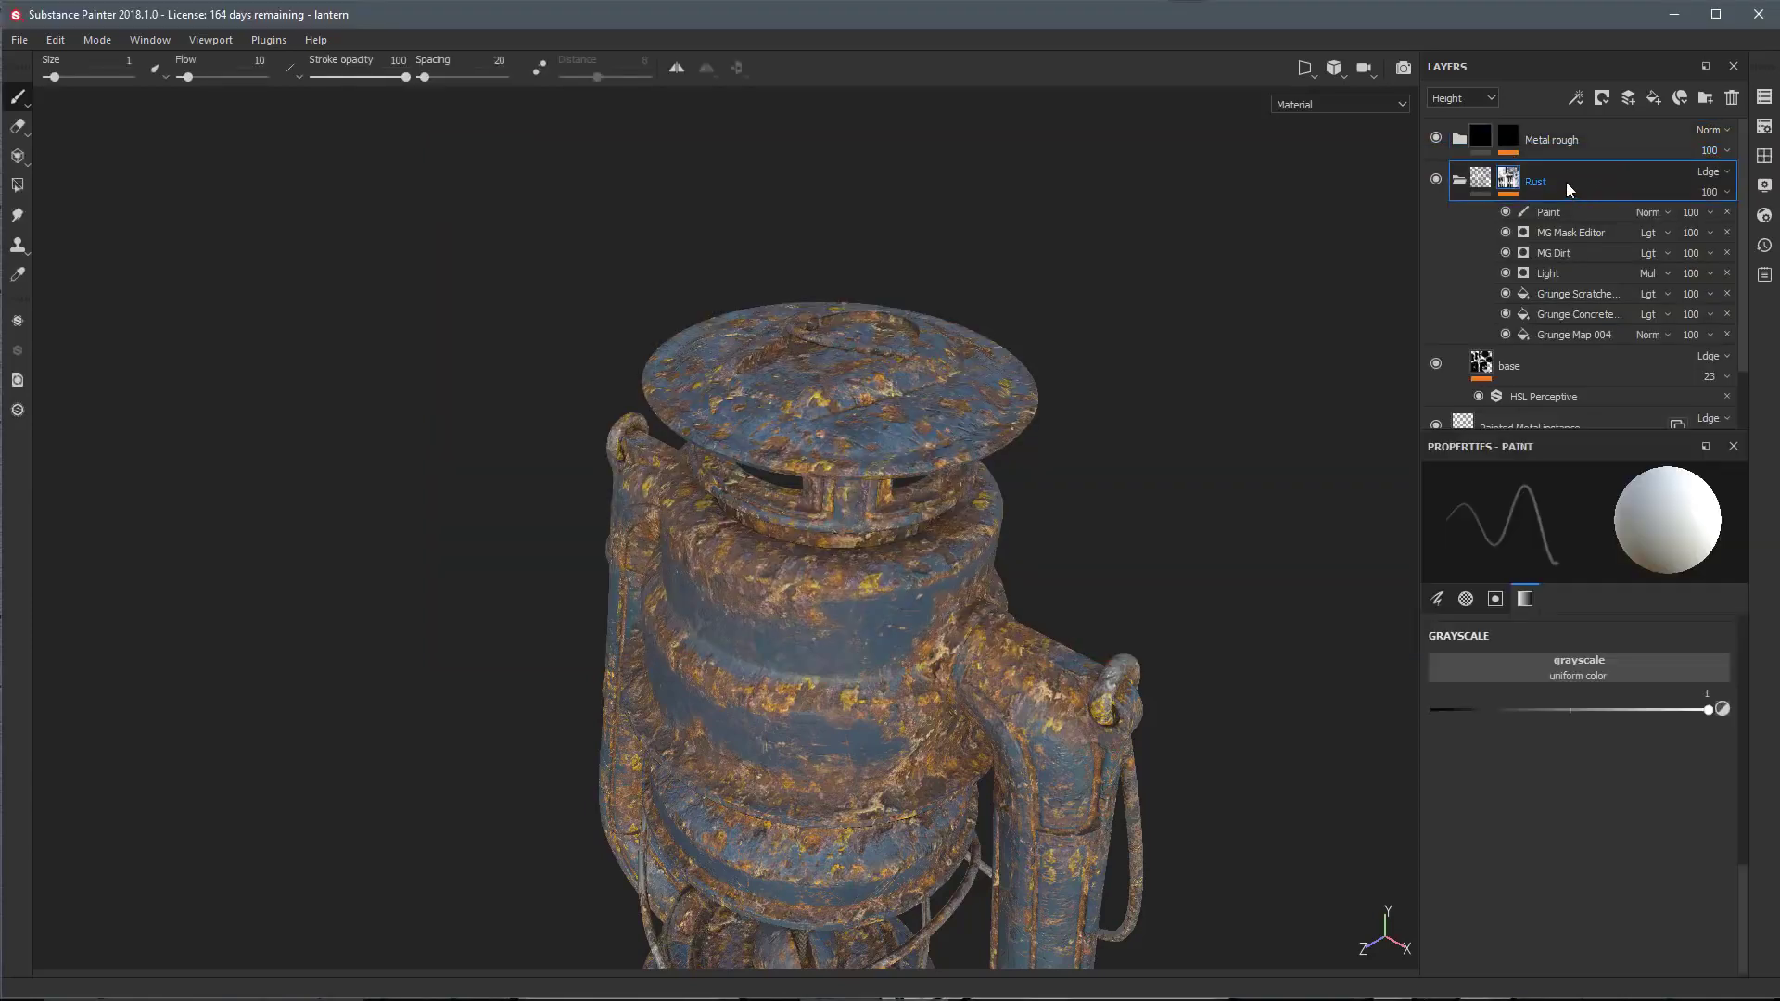
left_click_drag(1565, 182, 1576, 124)
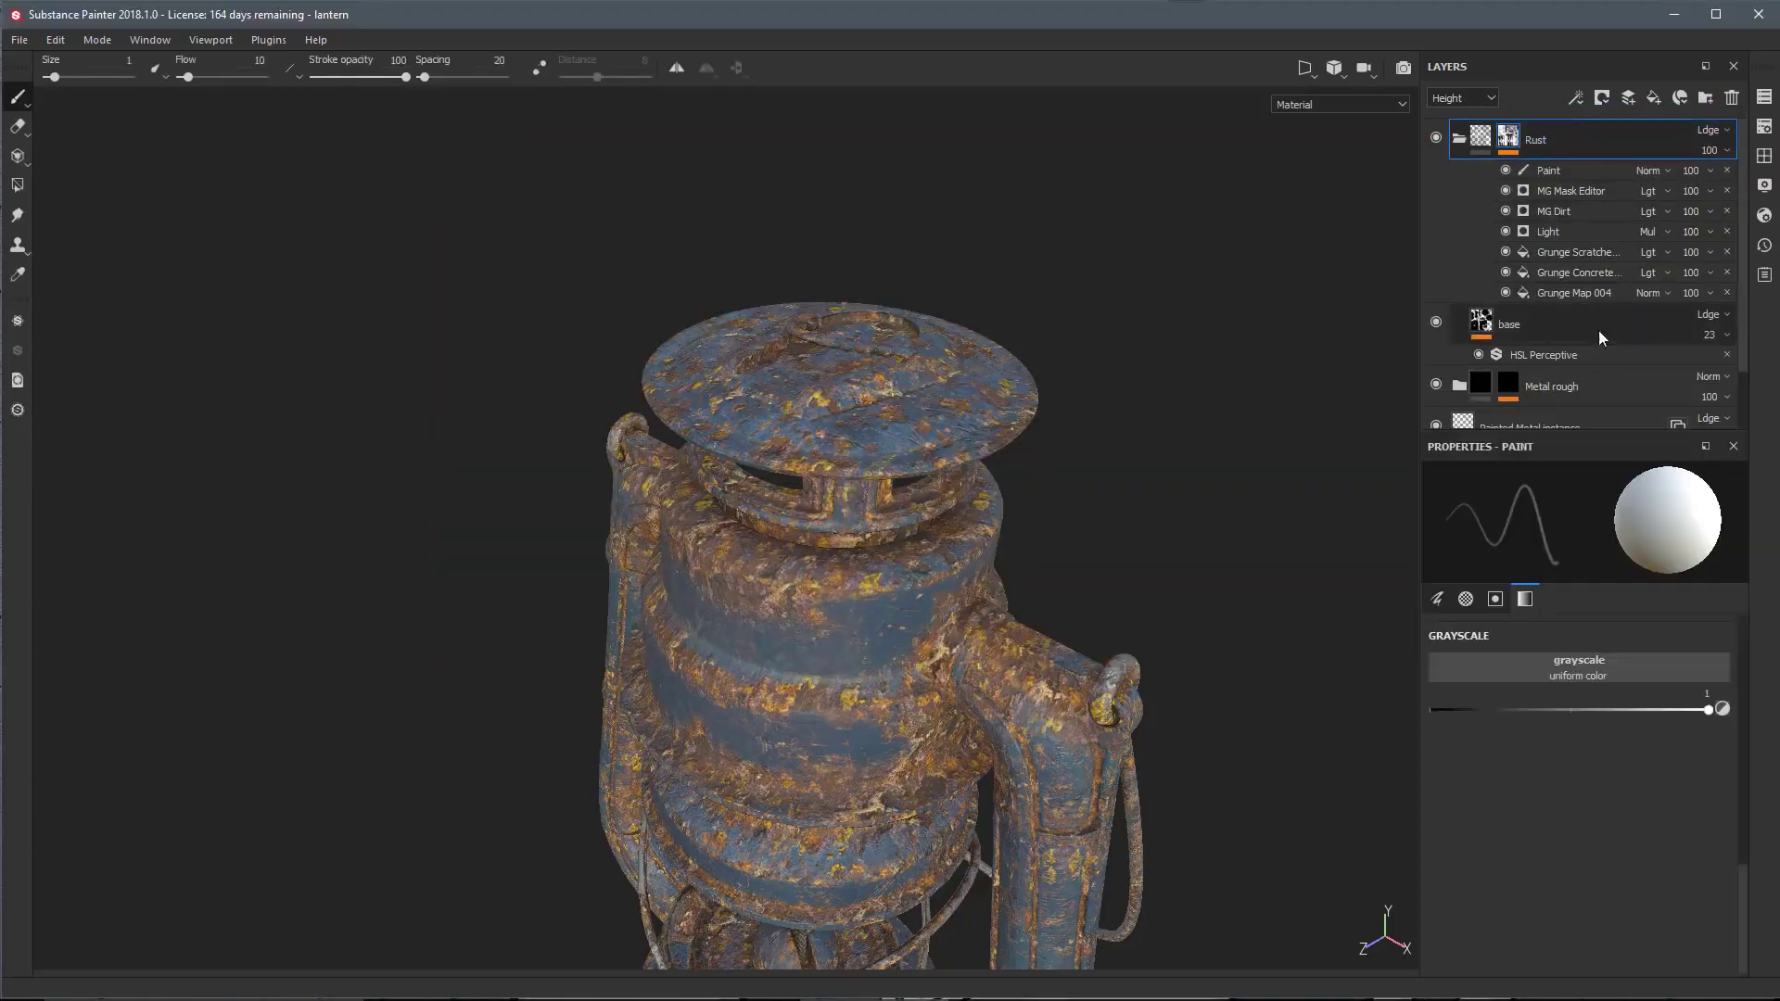
left_click_drag(1494, 323, 1461, 137)
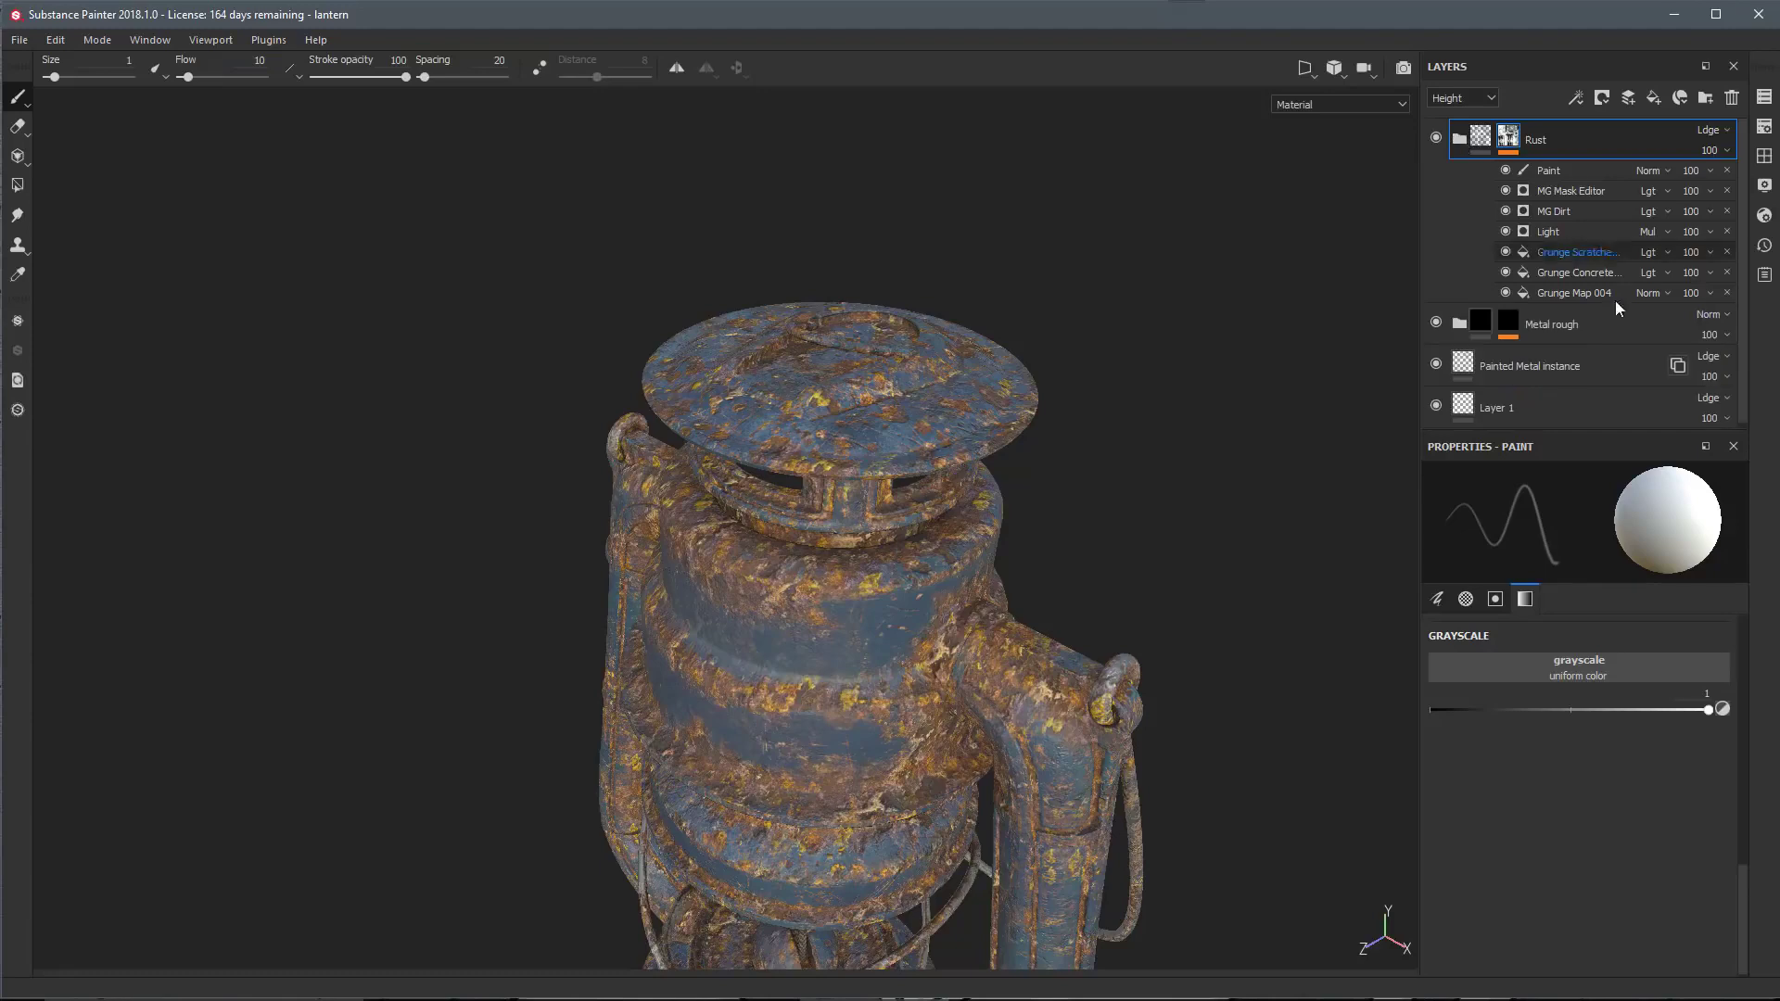
left_click(1459, 139)
left_click(1459, 139)
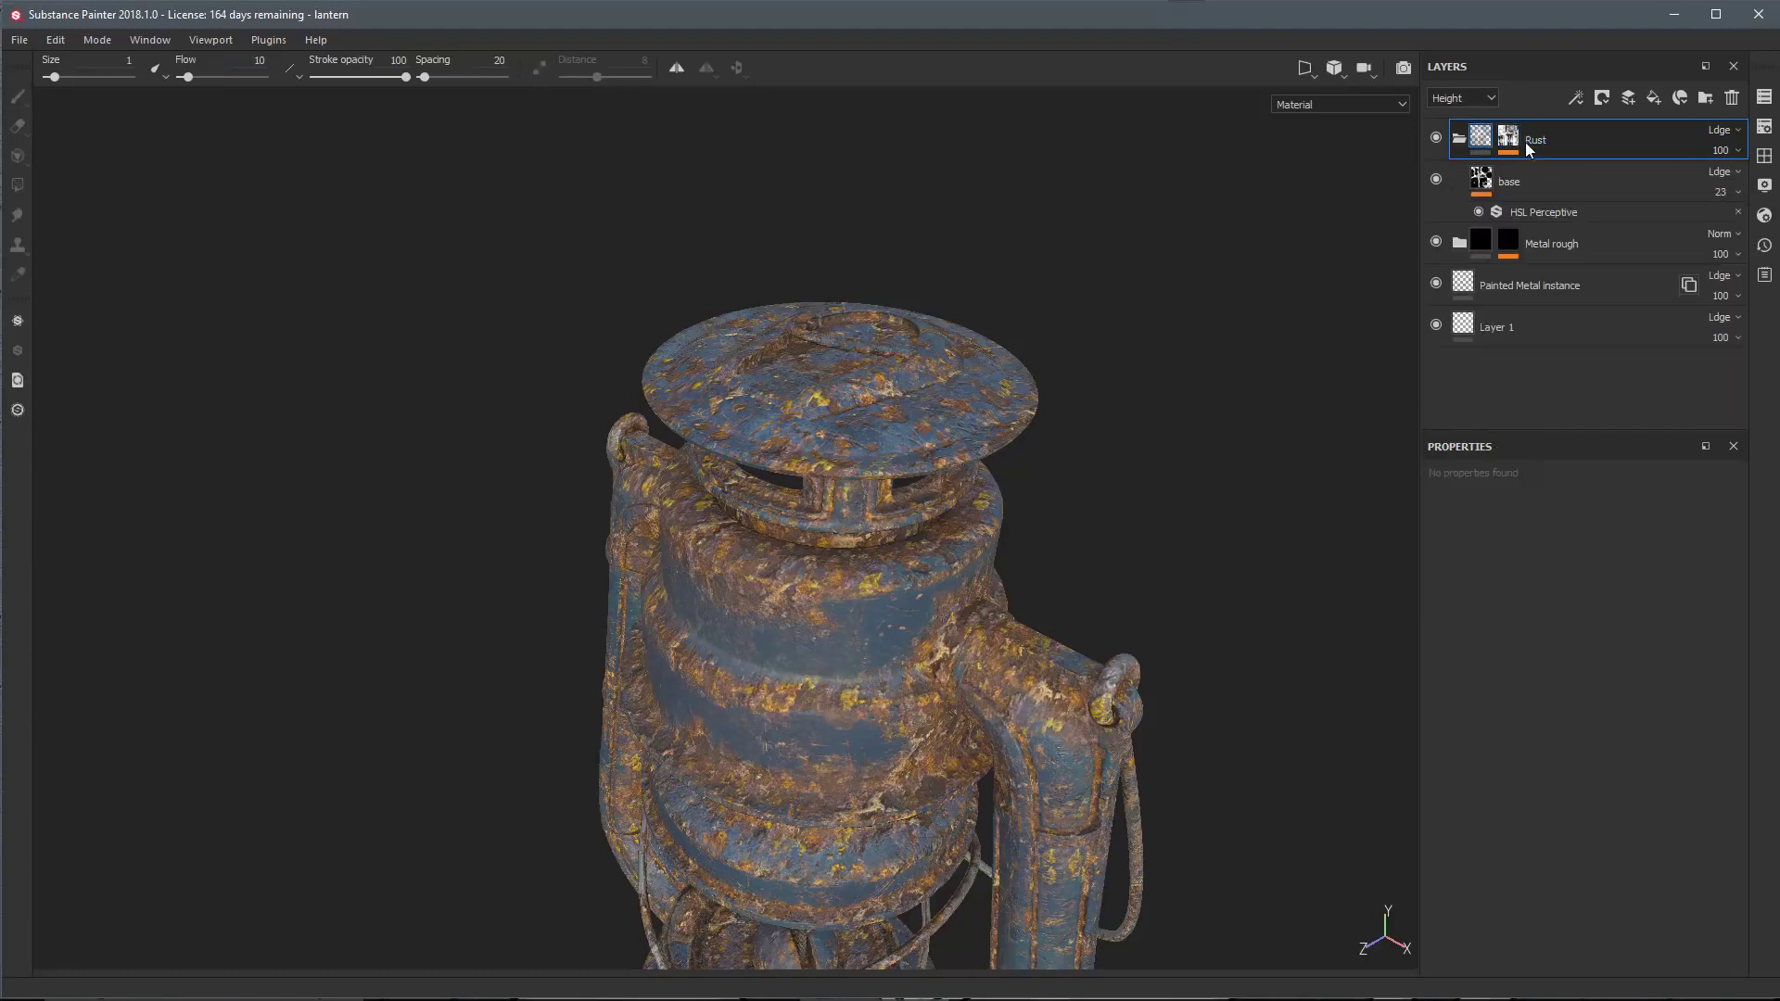
left_click(1481, 183)
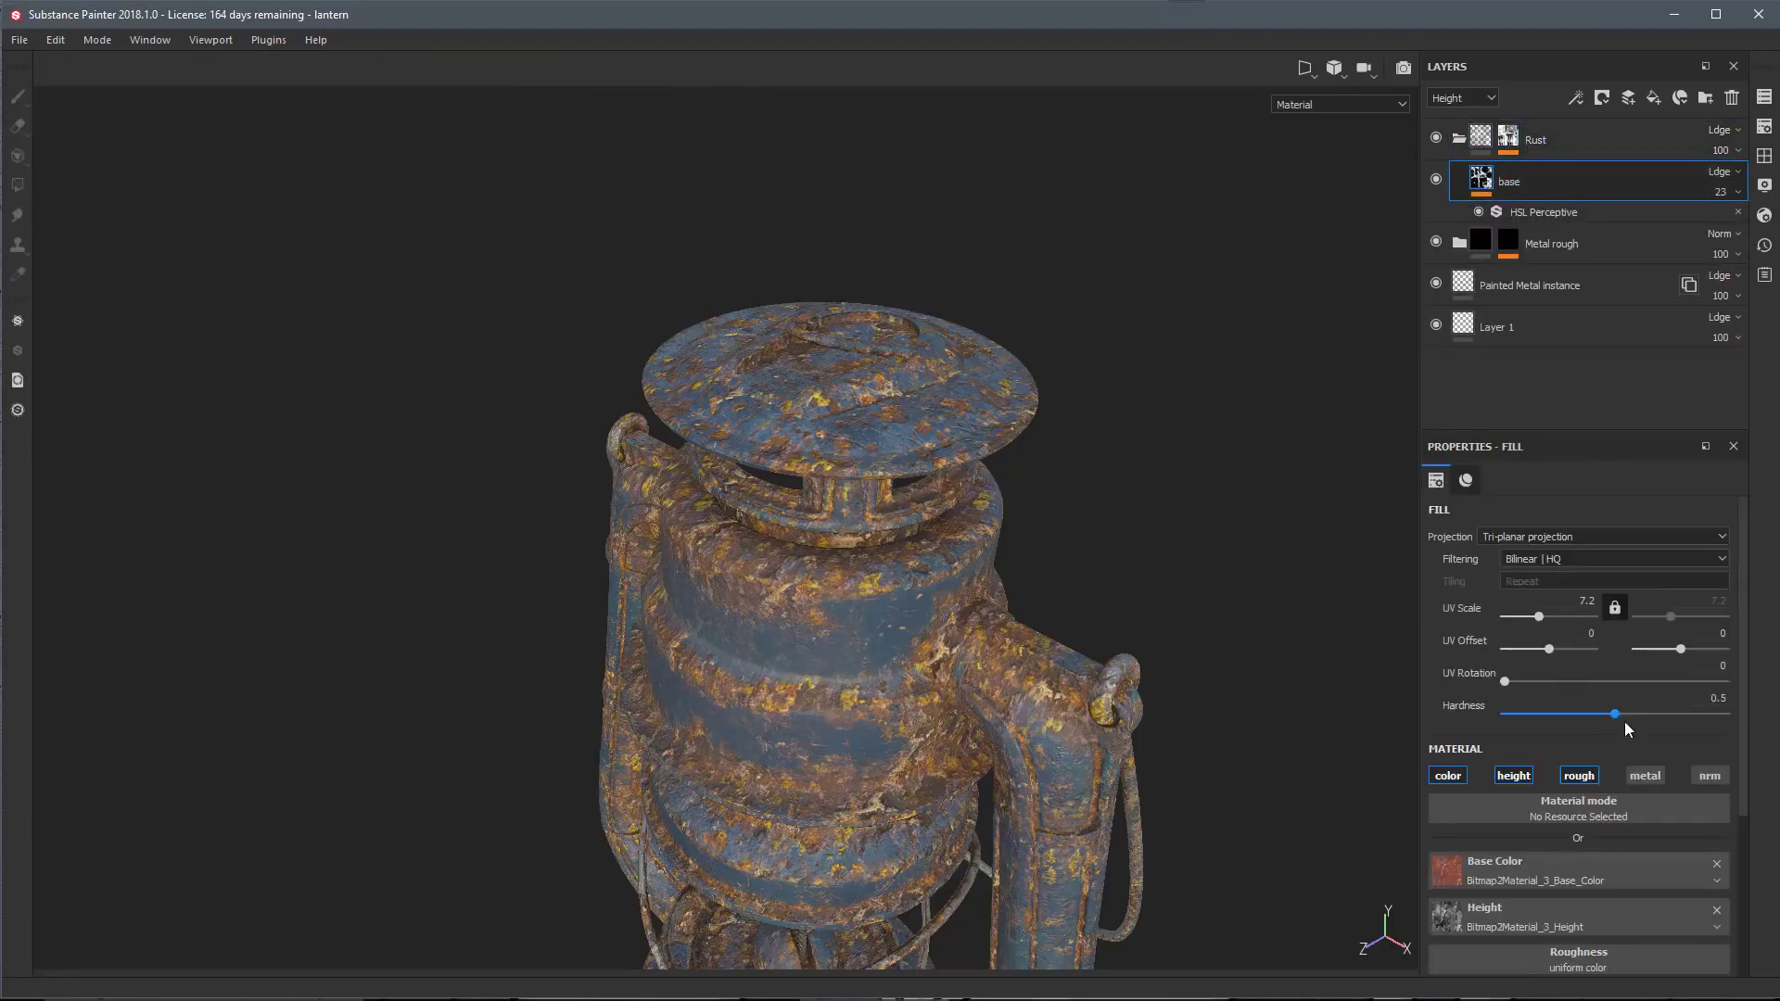
left_click(1460, 139)
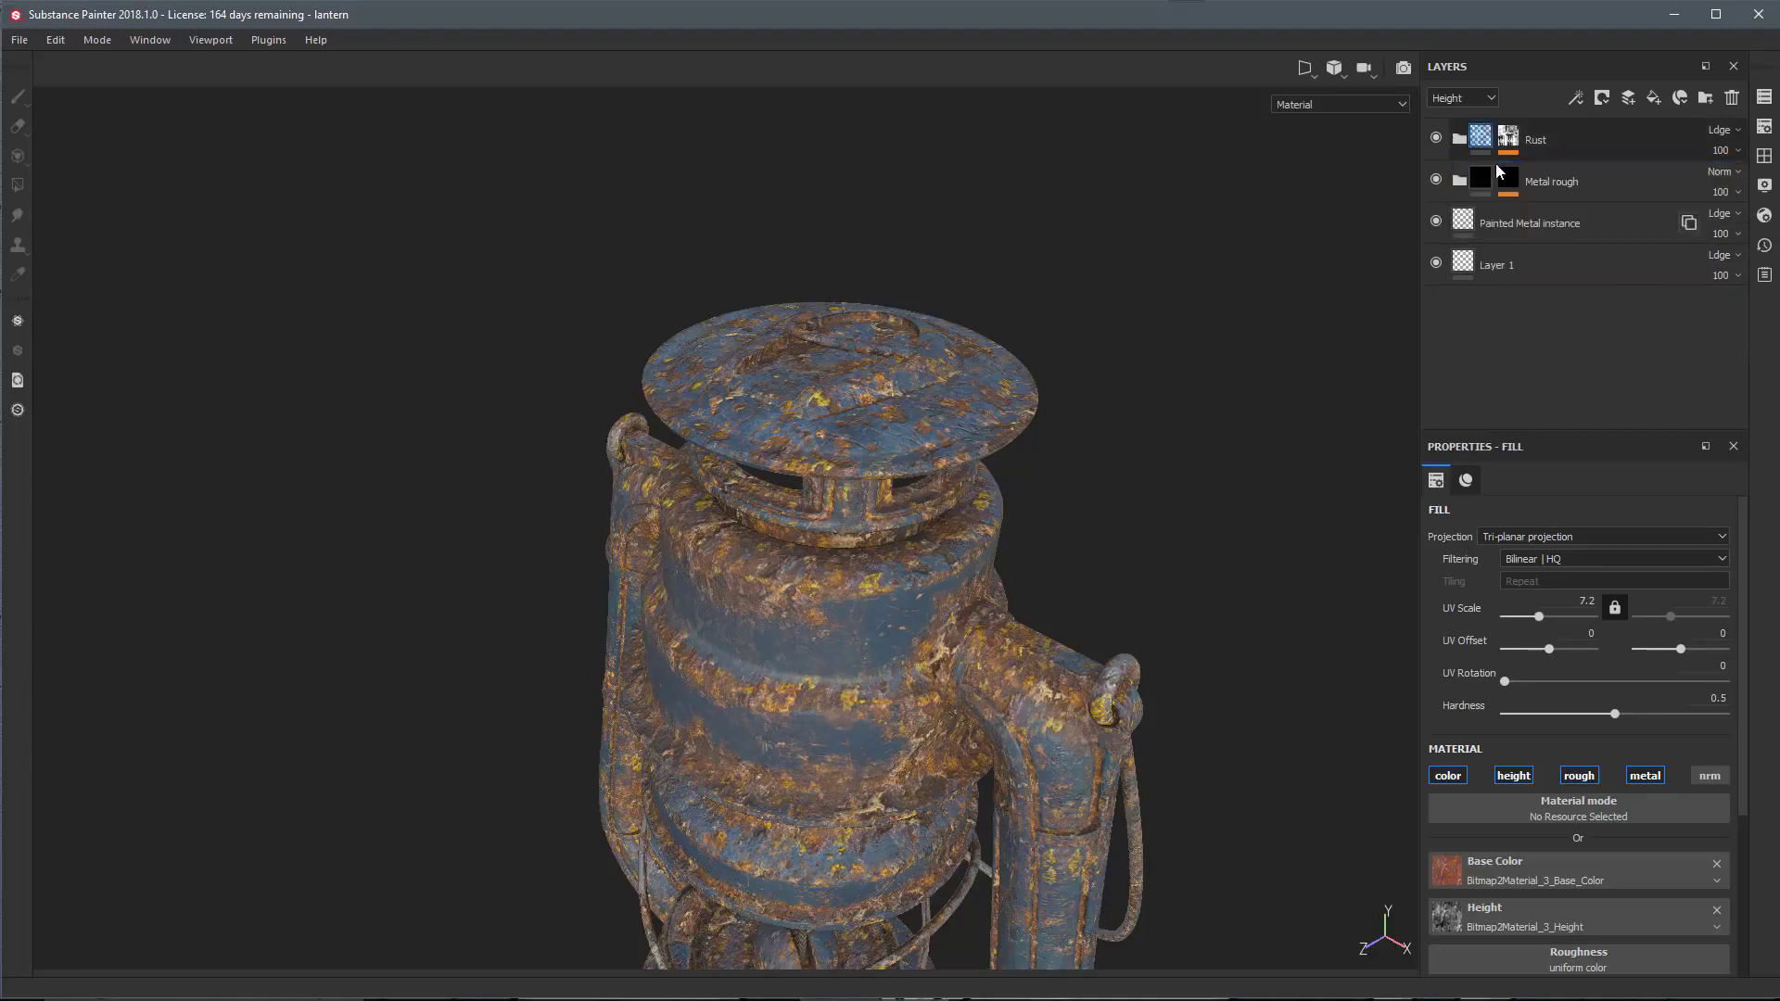
Add the yellow ID color of the small ring on the lantern's cap to the Metal rough color selection mask
left_click(1507, 180)
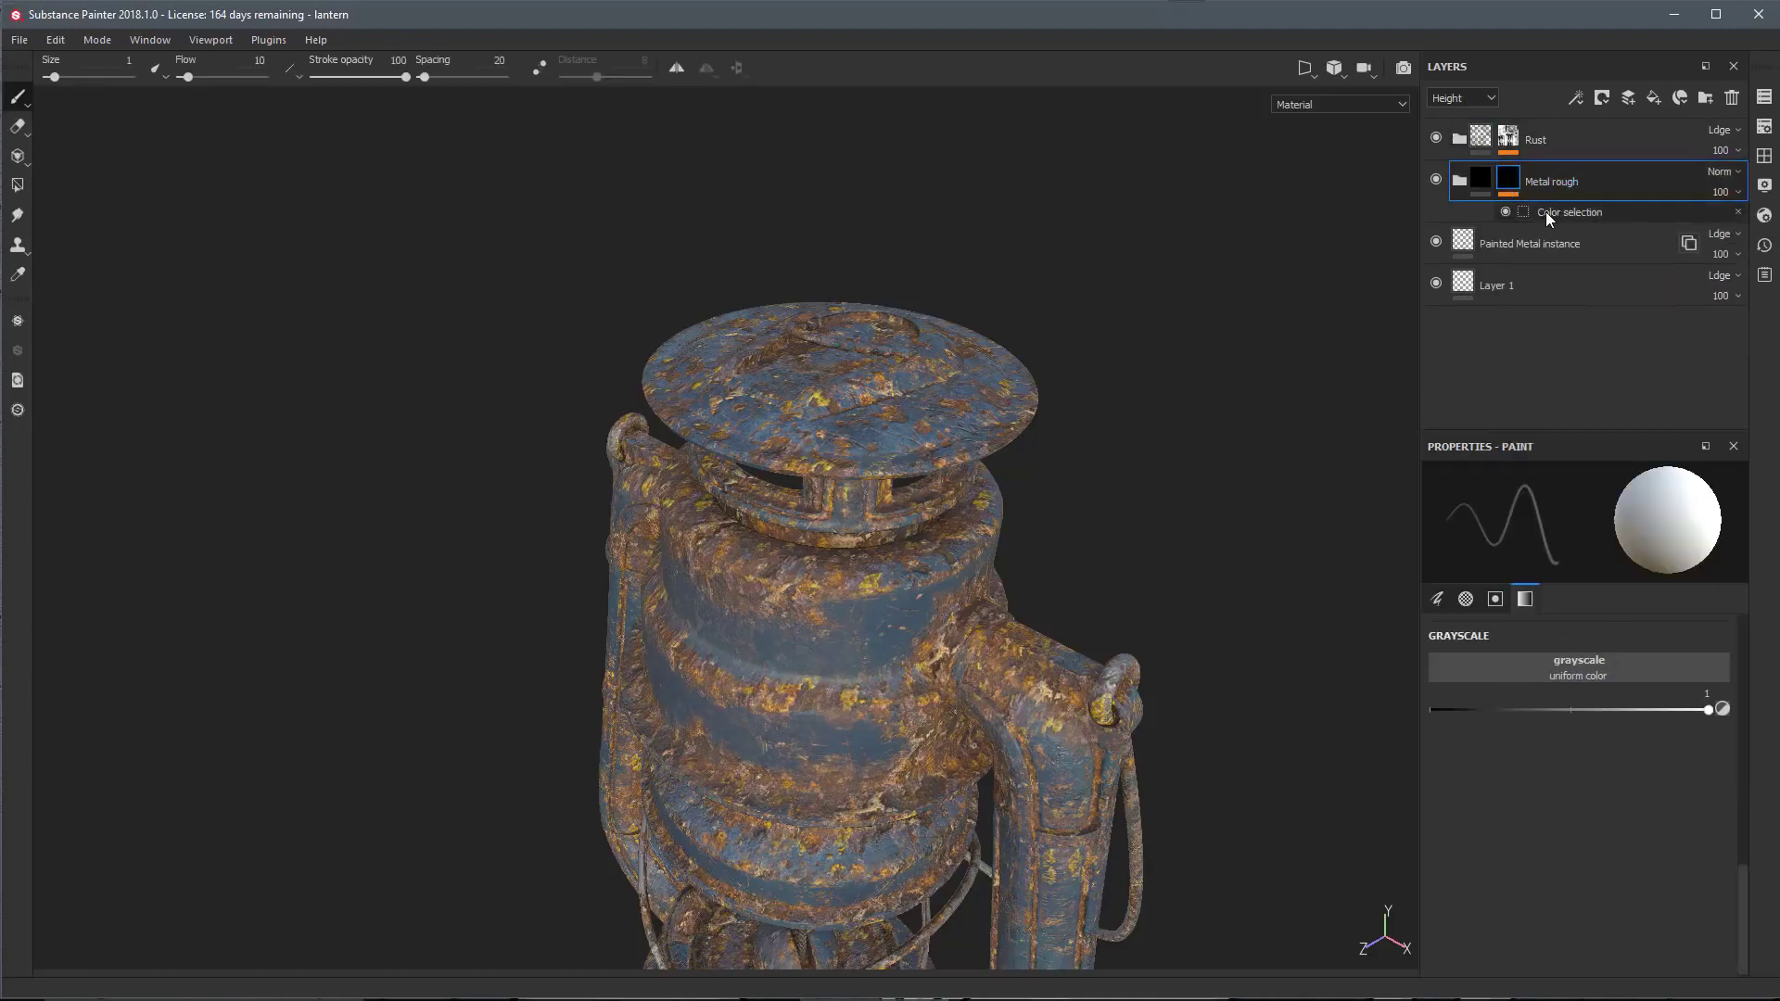
left_click(1546, 212)
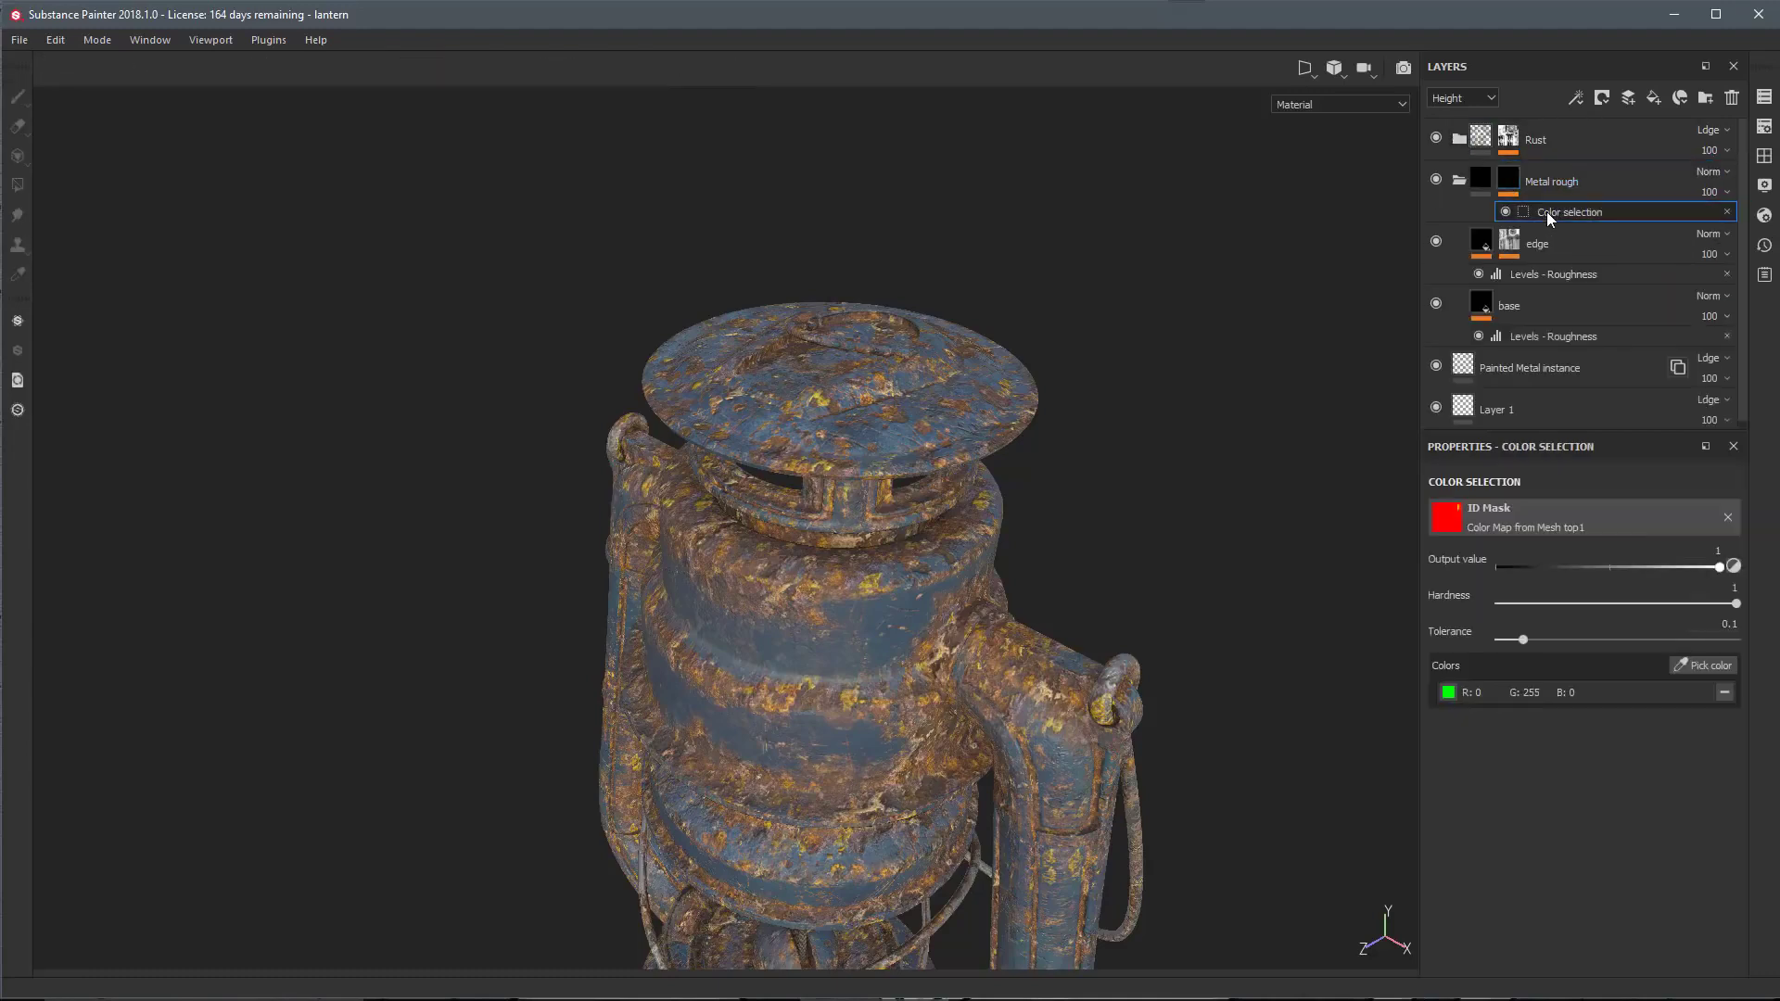
left_click(1687, 666)
left_click(859, 330)
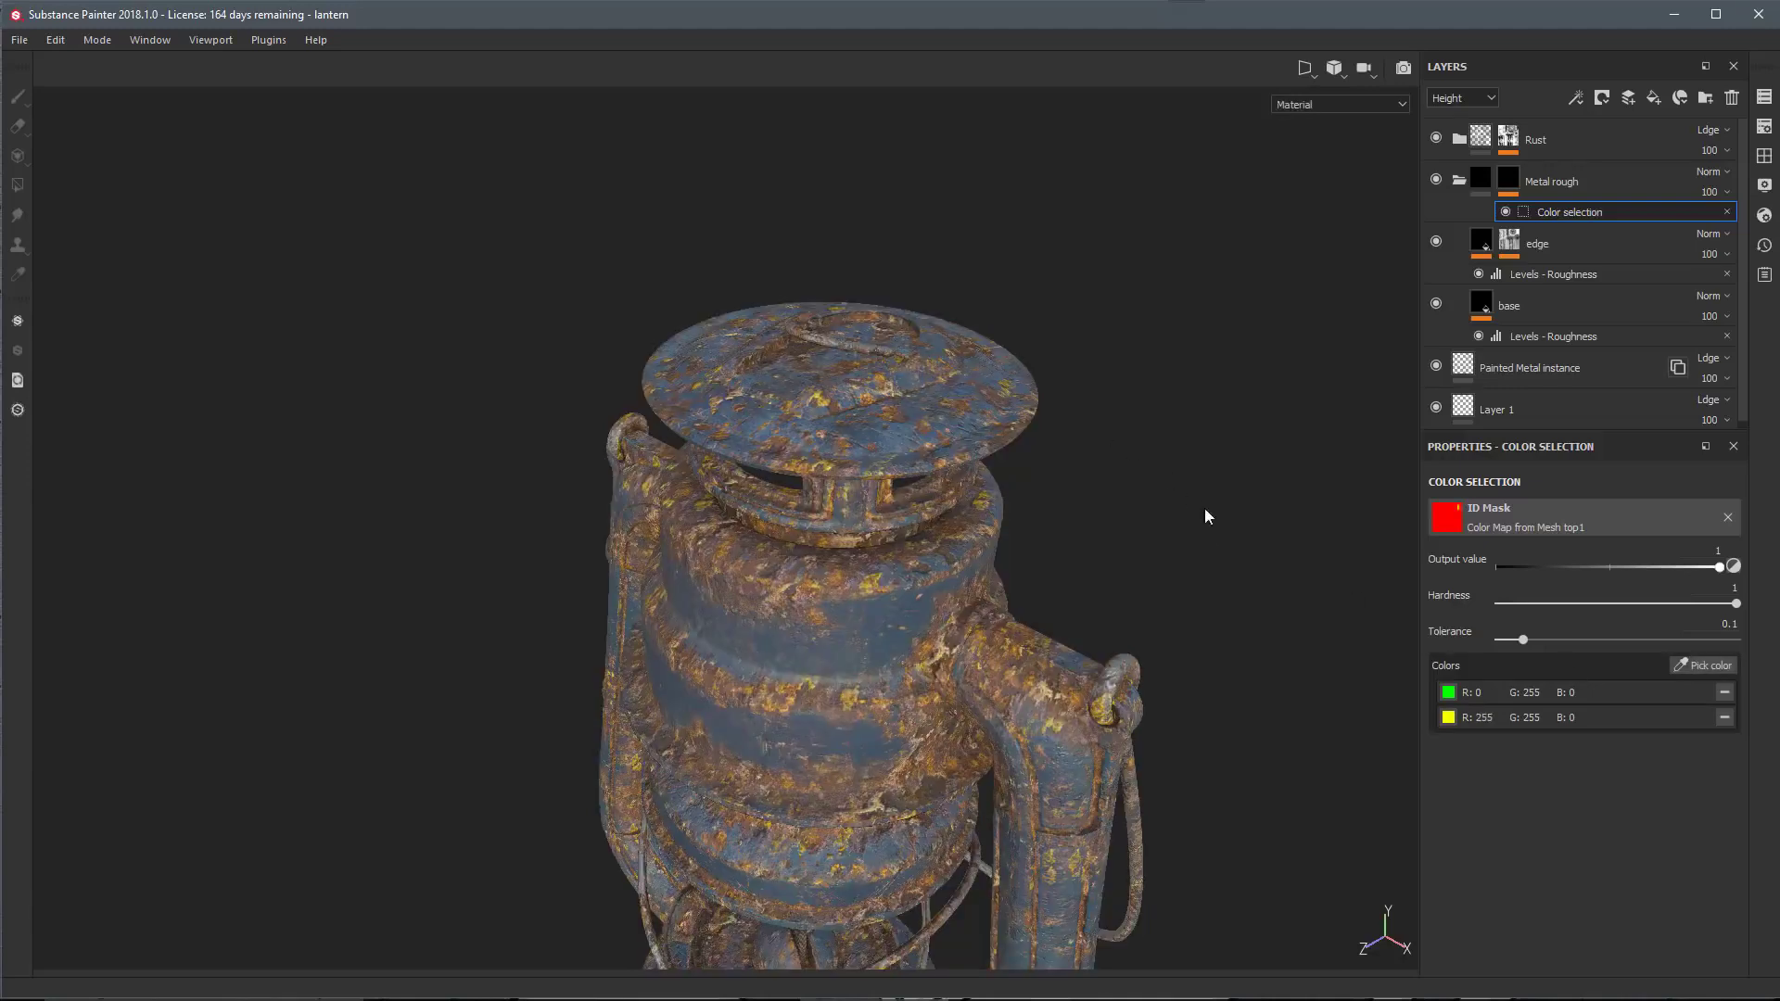
key("f")
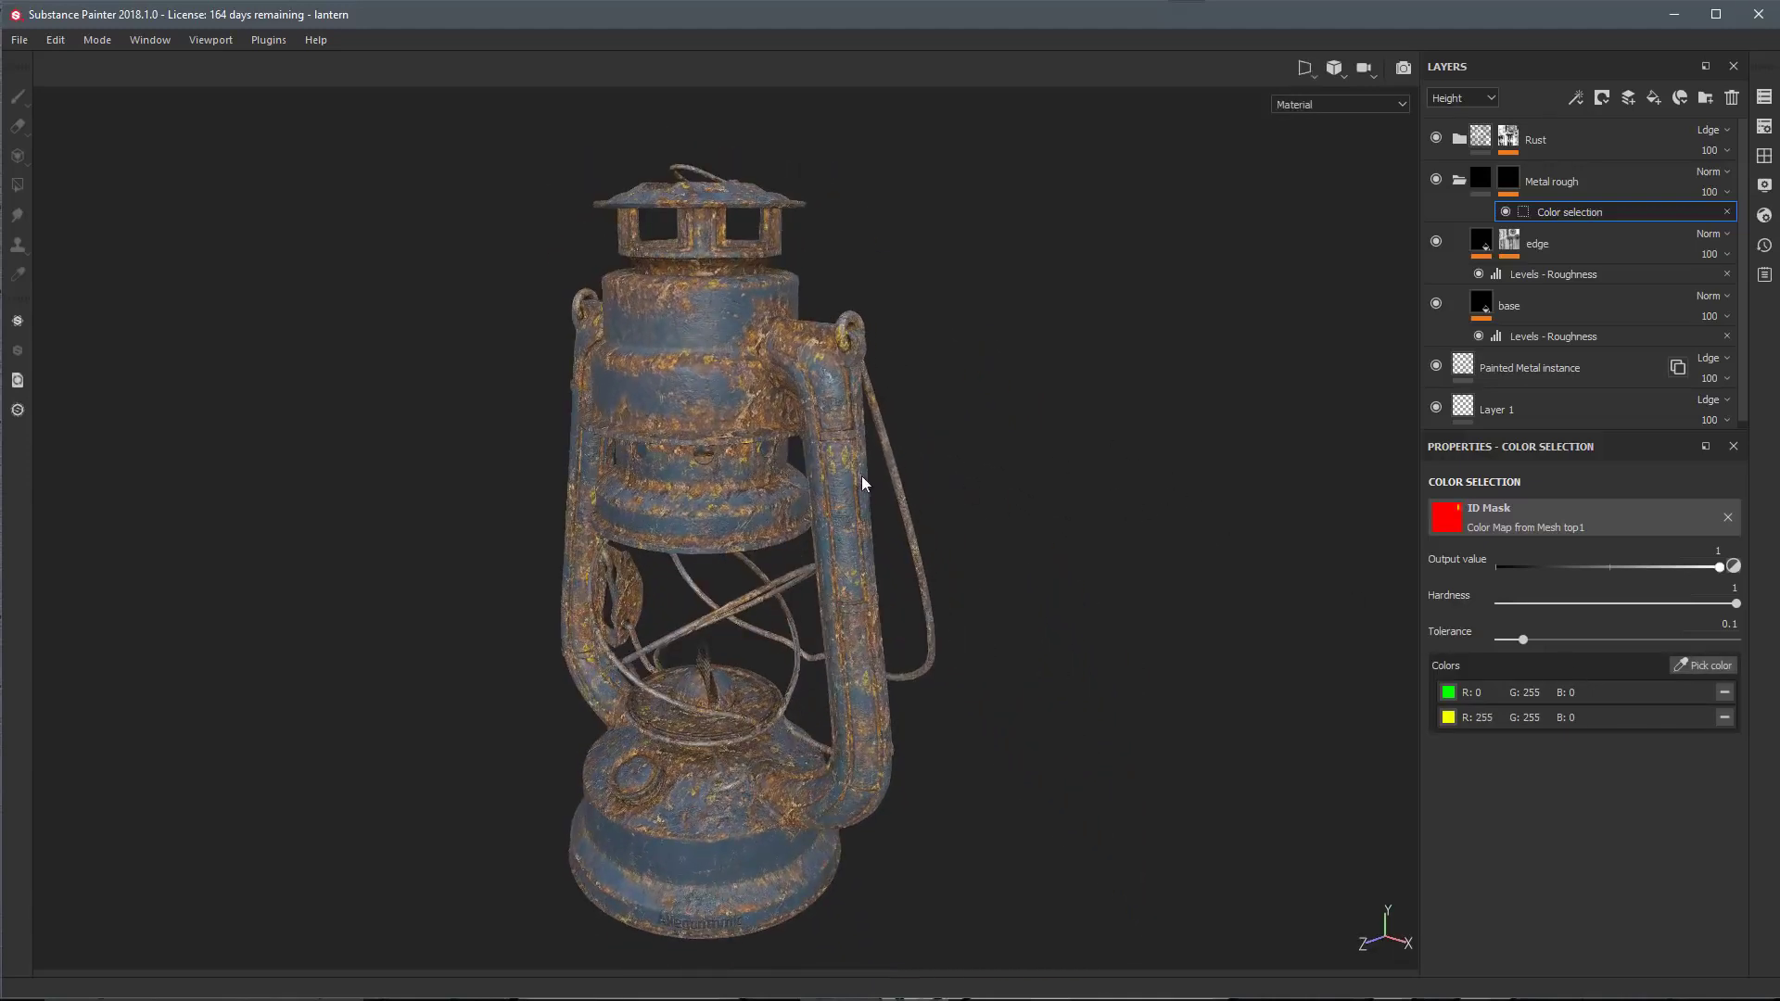